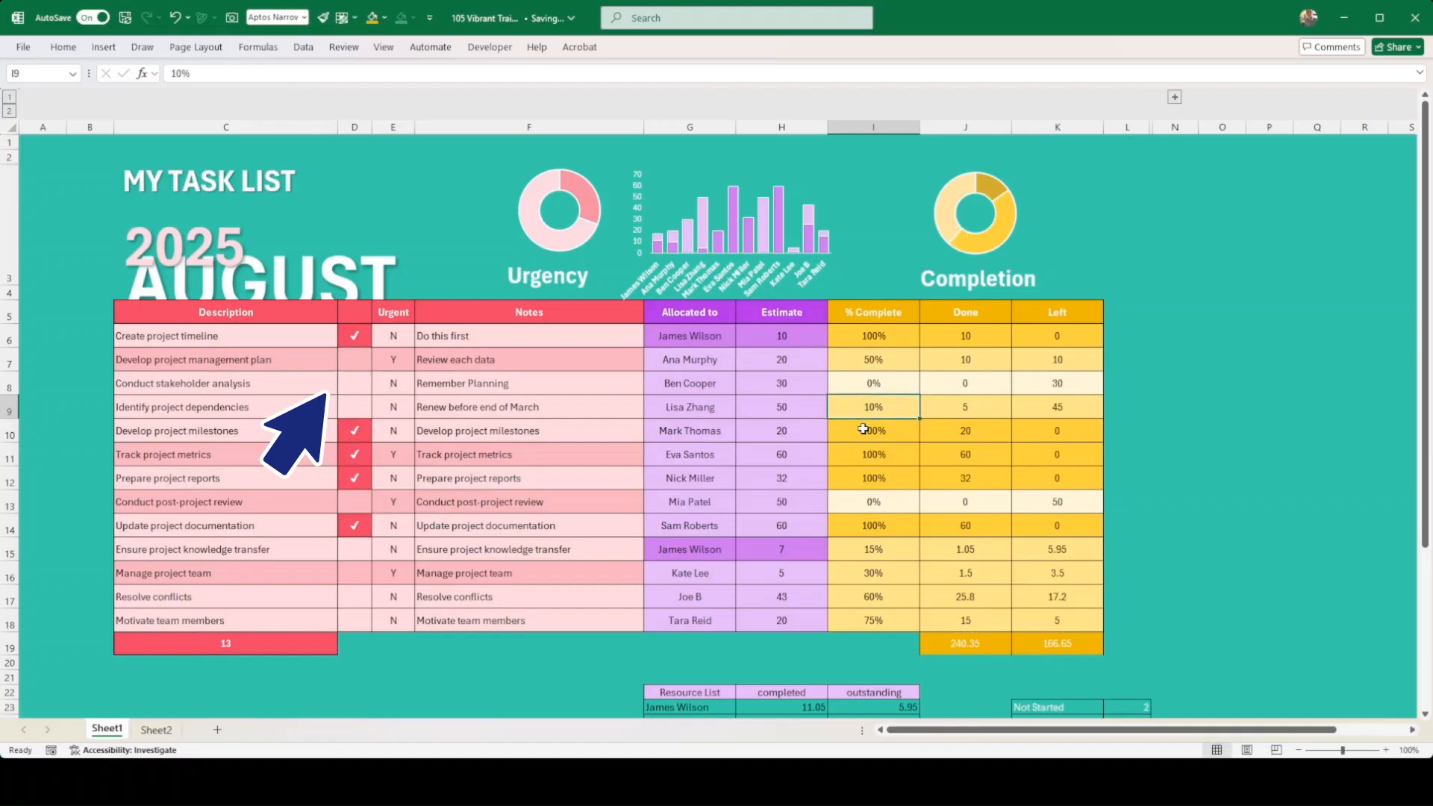
Set % Complete to 50% for Manage project team and 100% for Resolve conflicts.
{"action": "left_click_drag", "start_coordinate": [709, 338], "coordinate": [699, 616]}
{"action": "left_click", "coordinate": [755, 594]}
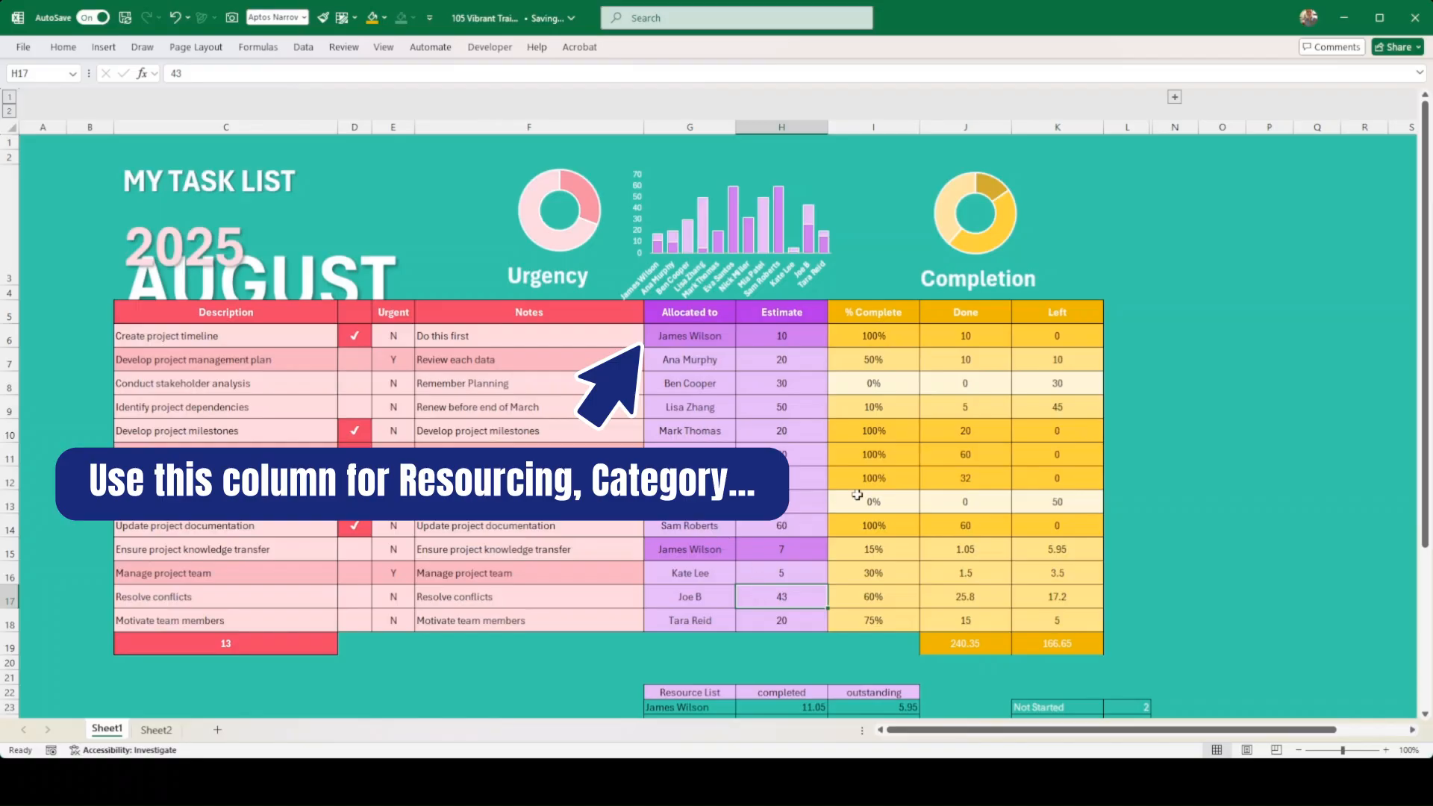
{"action": "left_click", "coordinate": [888, 570]}
{"action": "type", "text": "50"}
{"action": "key", "text": "Return"}
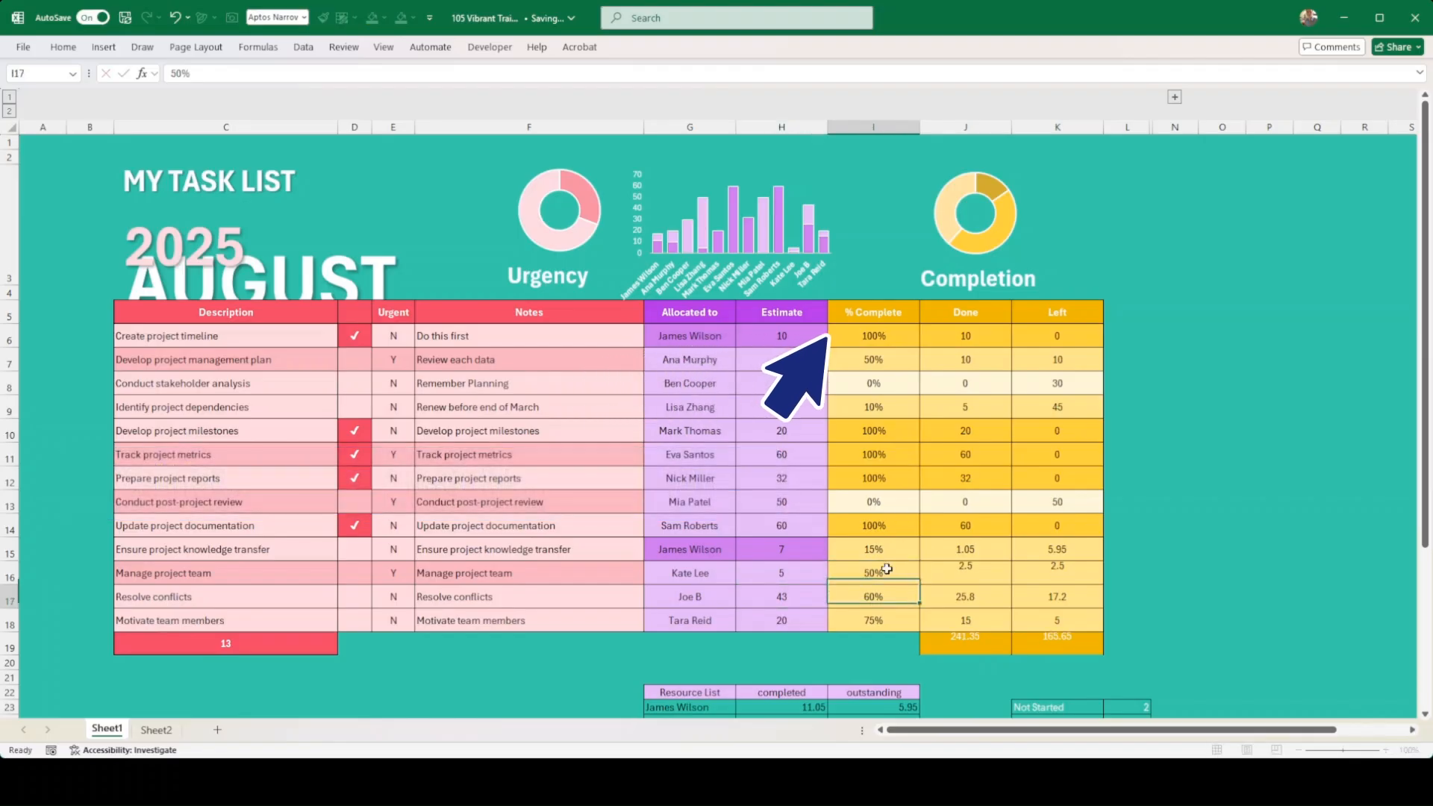
{"action": "type", "text": "100"}
{"action": "key", "text": "Tab"}
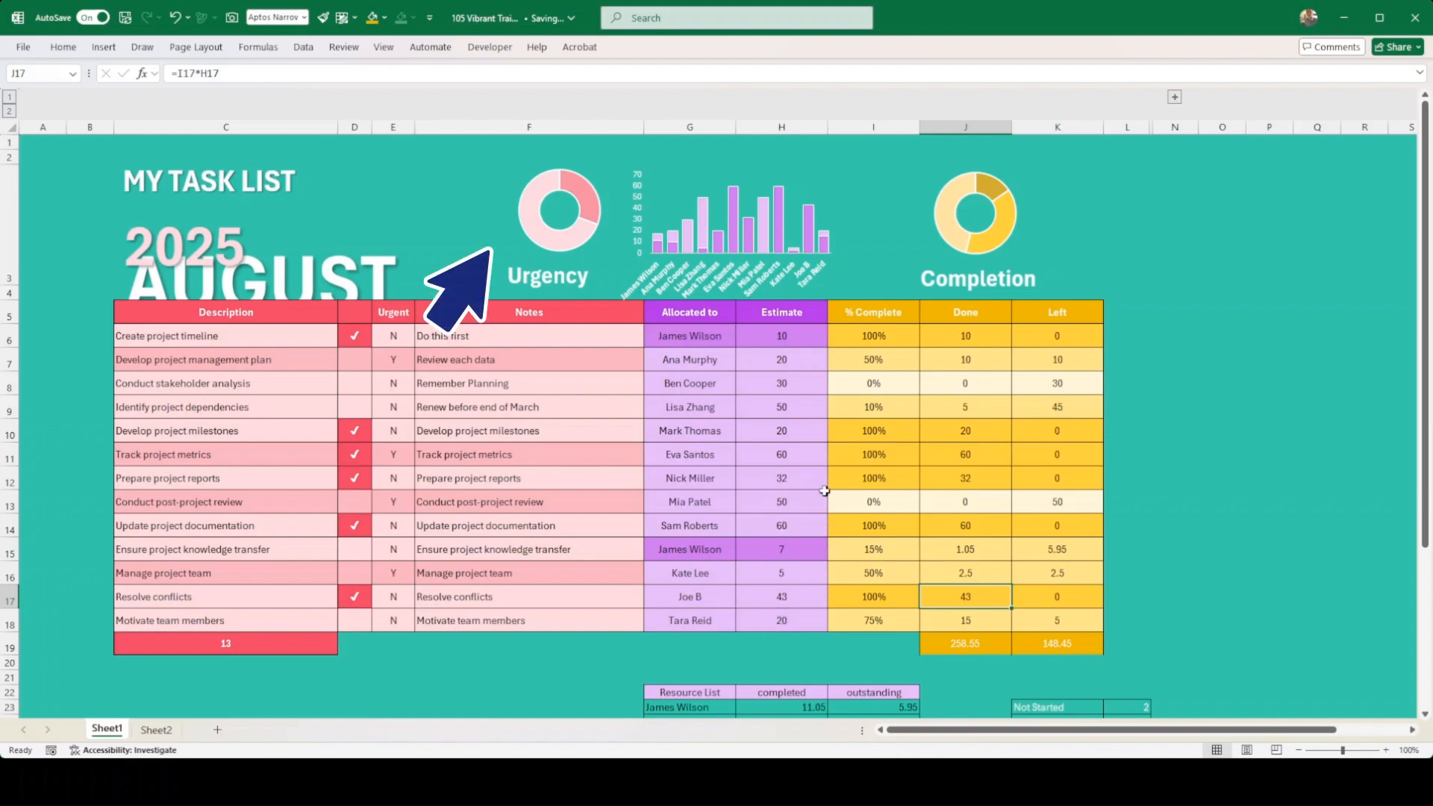
Copy the 0% completion of Conduct stakeholder analysis down through the Track project metrics row.
{"action": "left_click", "coordinate": [871, 379]}
{"action": "left_click_drag", "start_coordinate": [919, 395], "coordinate": [919, 462]}
{"action": "left_click", "coordinate": [891, 531]}
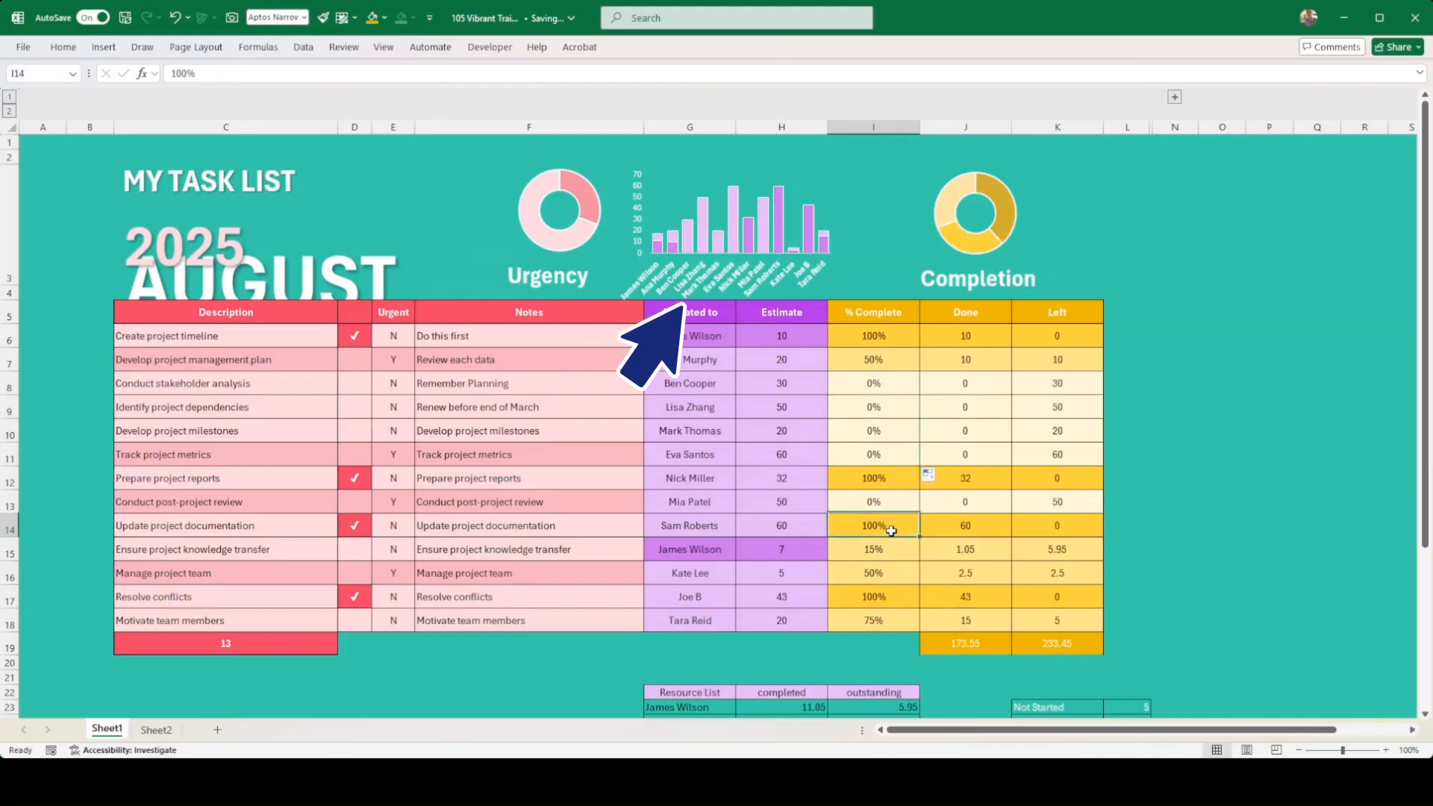
Set % Complete to 50% for Develop project milestones and 100% for Track project metrics.
{"action": "left_click", "coordinate": [876, 428]}
{"action": "type", "text": "50"}
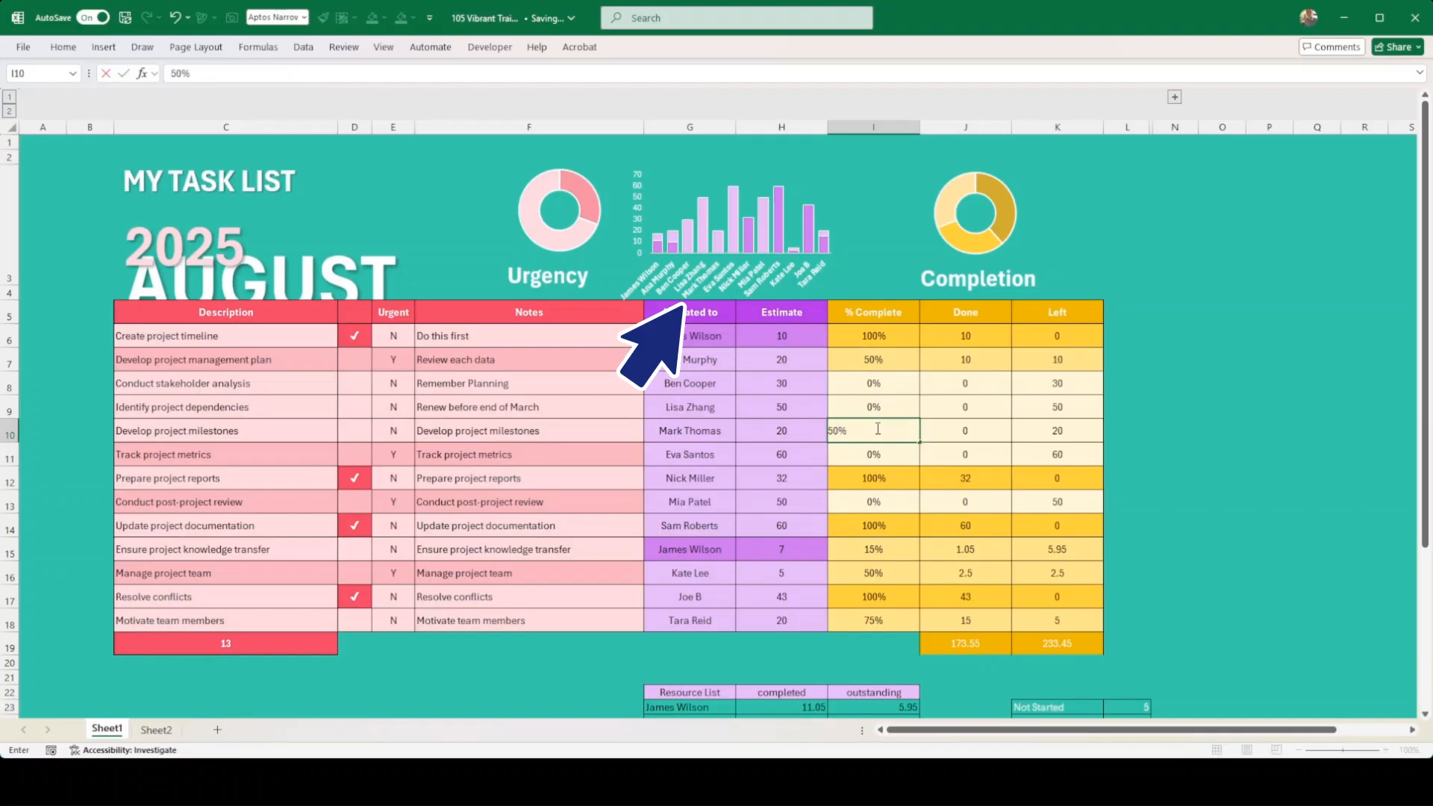
{"action": "key", "text": "Return"}
{"action": "type", "text": "100"}
{"action": "key", "text": "Tab"}
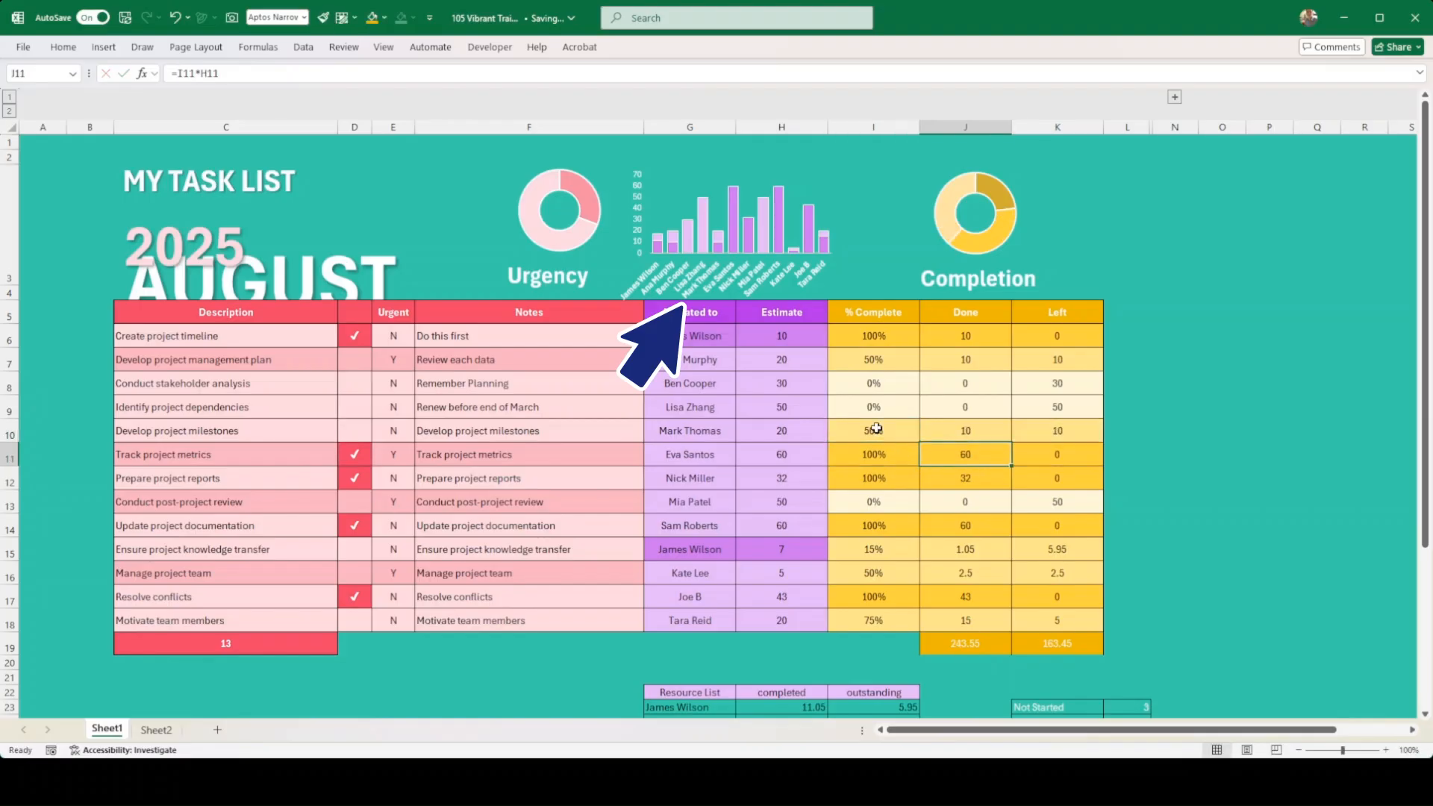
{"action": "left_click", "coordinate": [784, 474]}
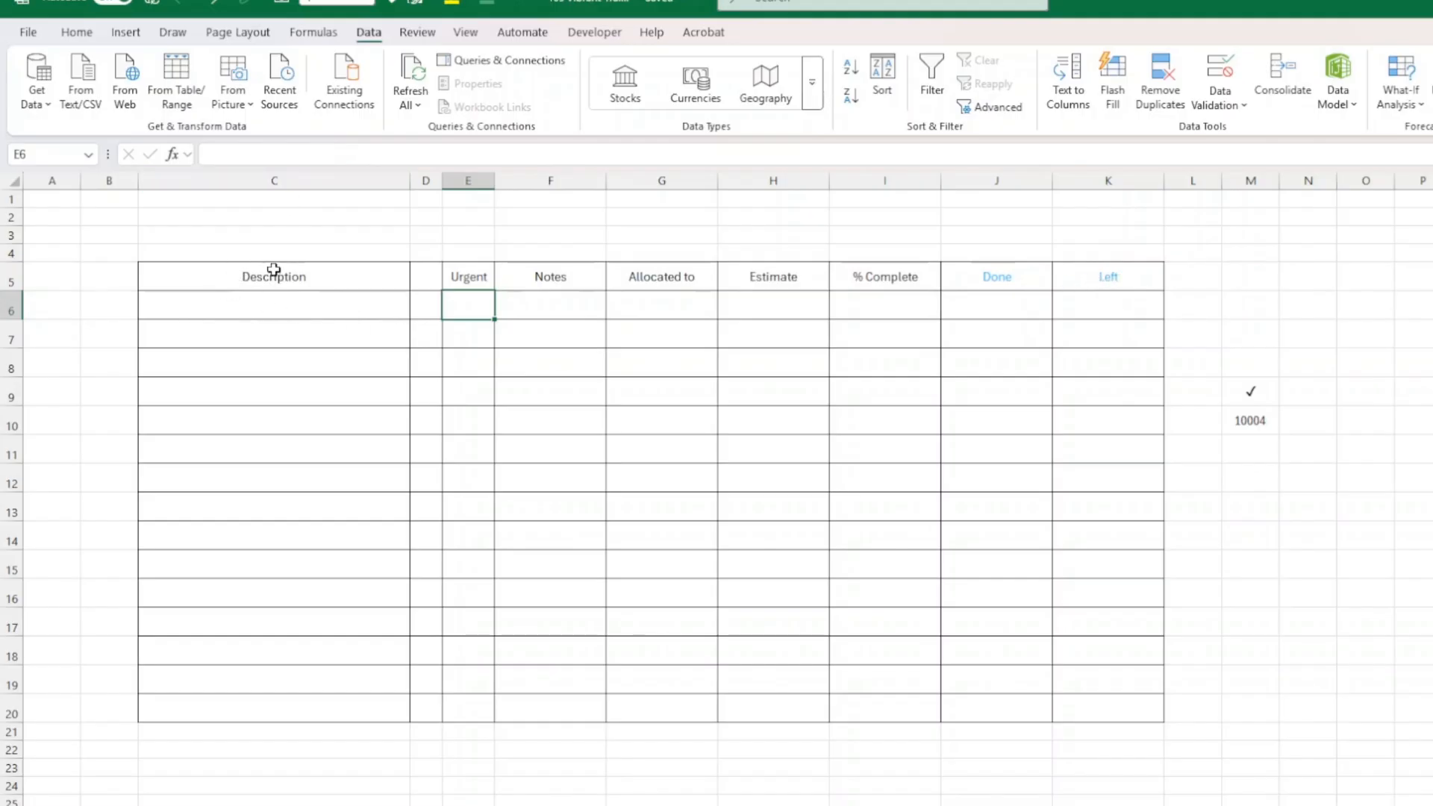
Enter "Text" as the description of the first task in cell C6.
{"action": "left_click", "coordinate": [274, 273]}
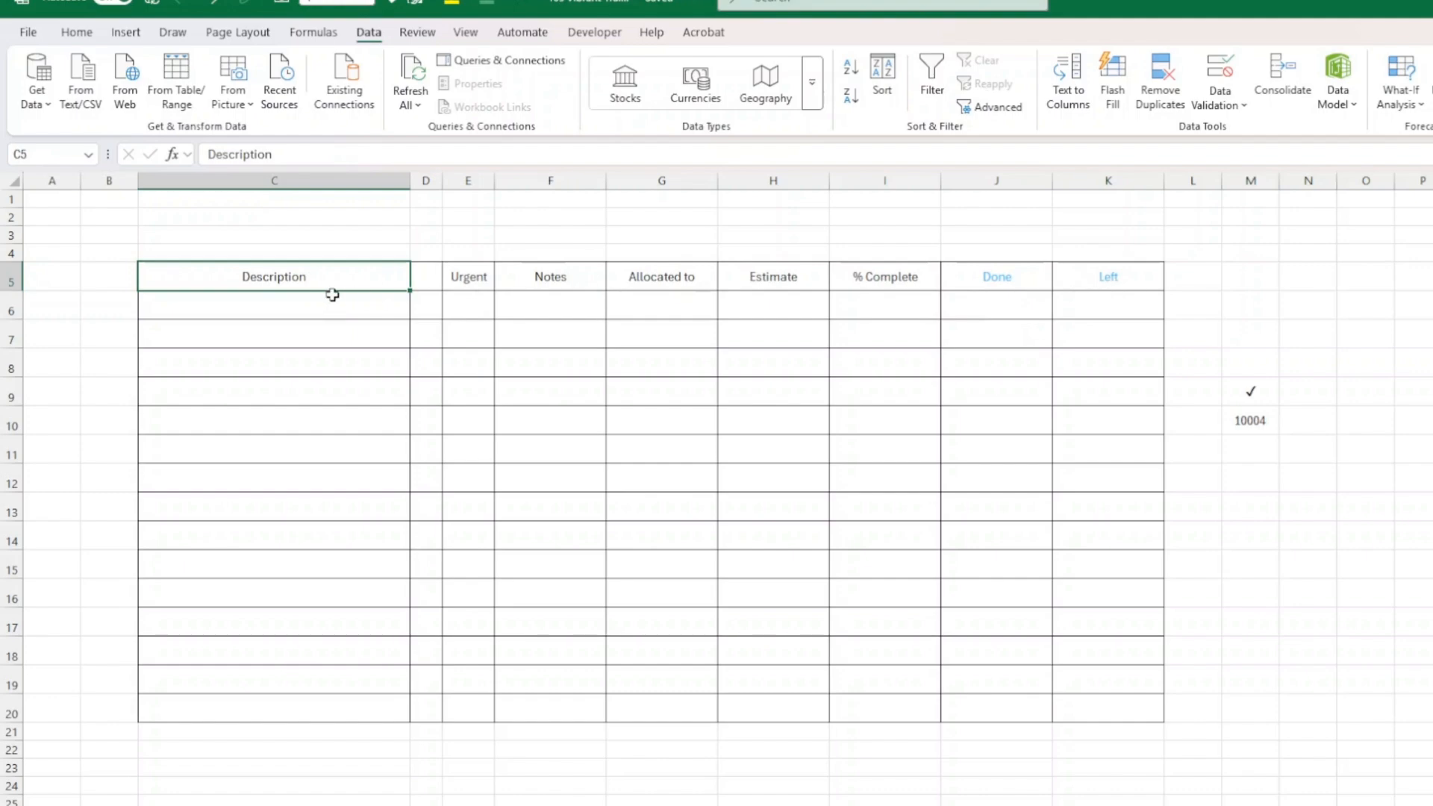
{"action": "left_click", "coordinate": [305, 306]}
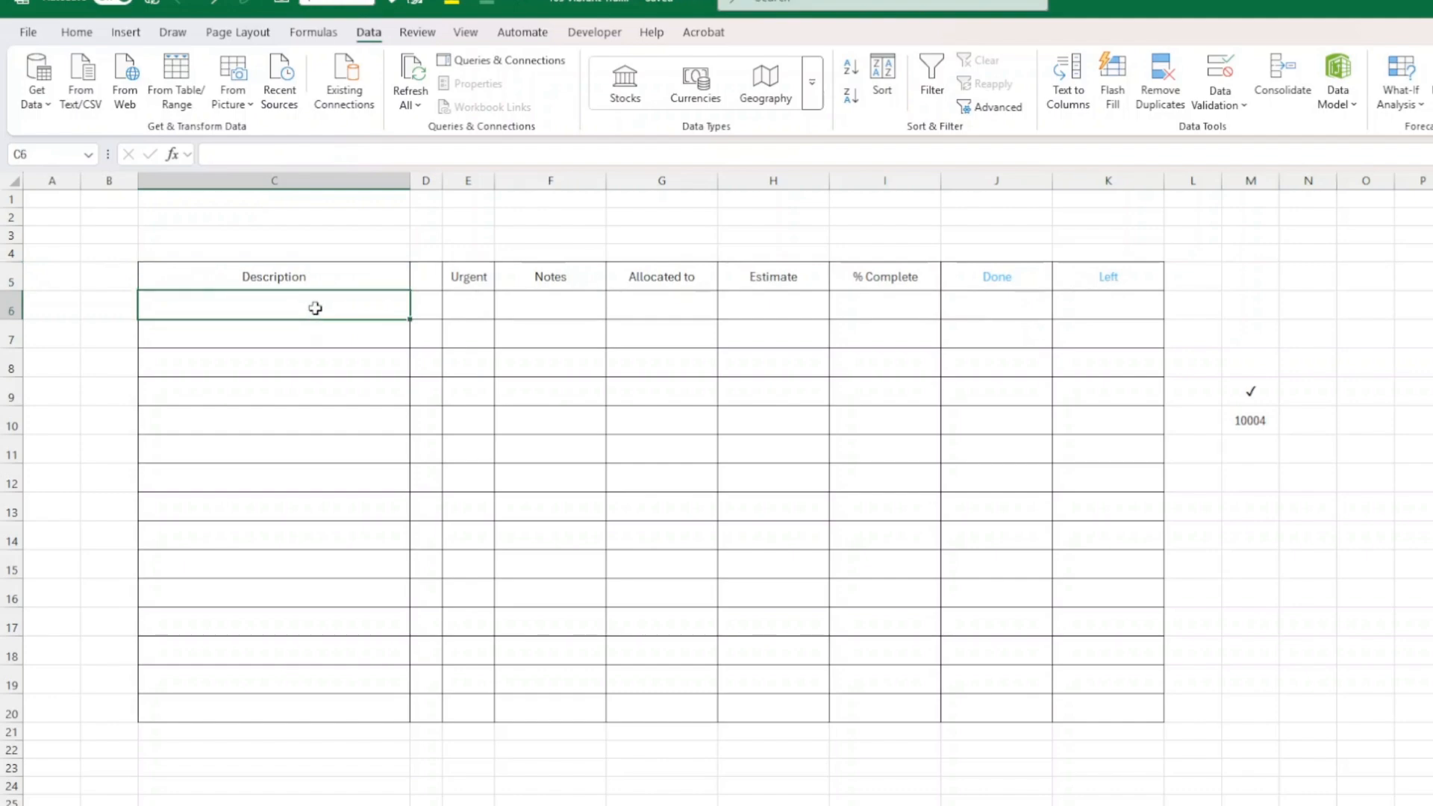
{"action": "type", "text": "Text"}
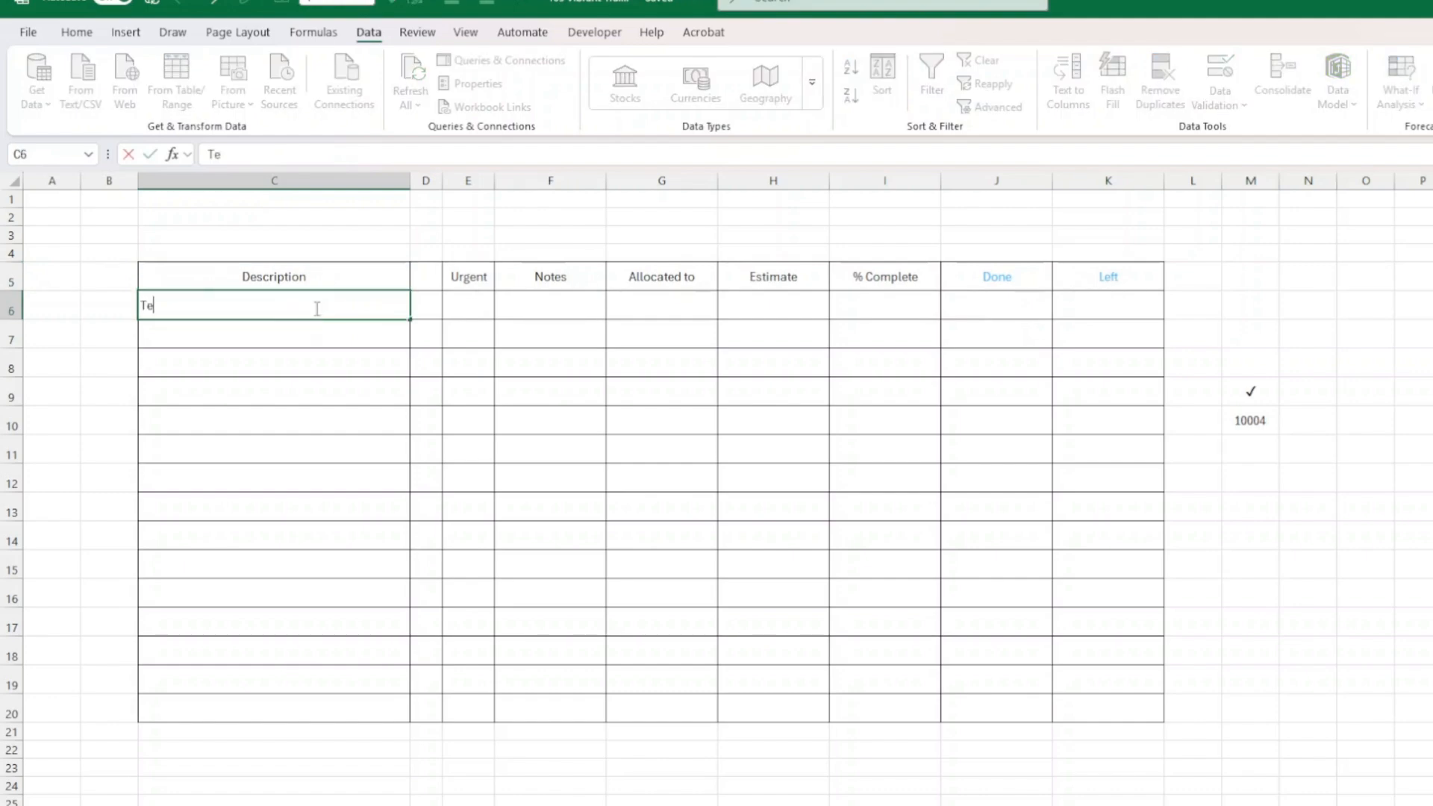
{"action": "key", "text": "Tab"}
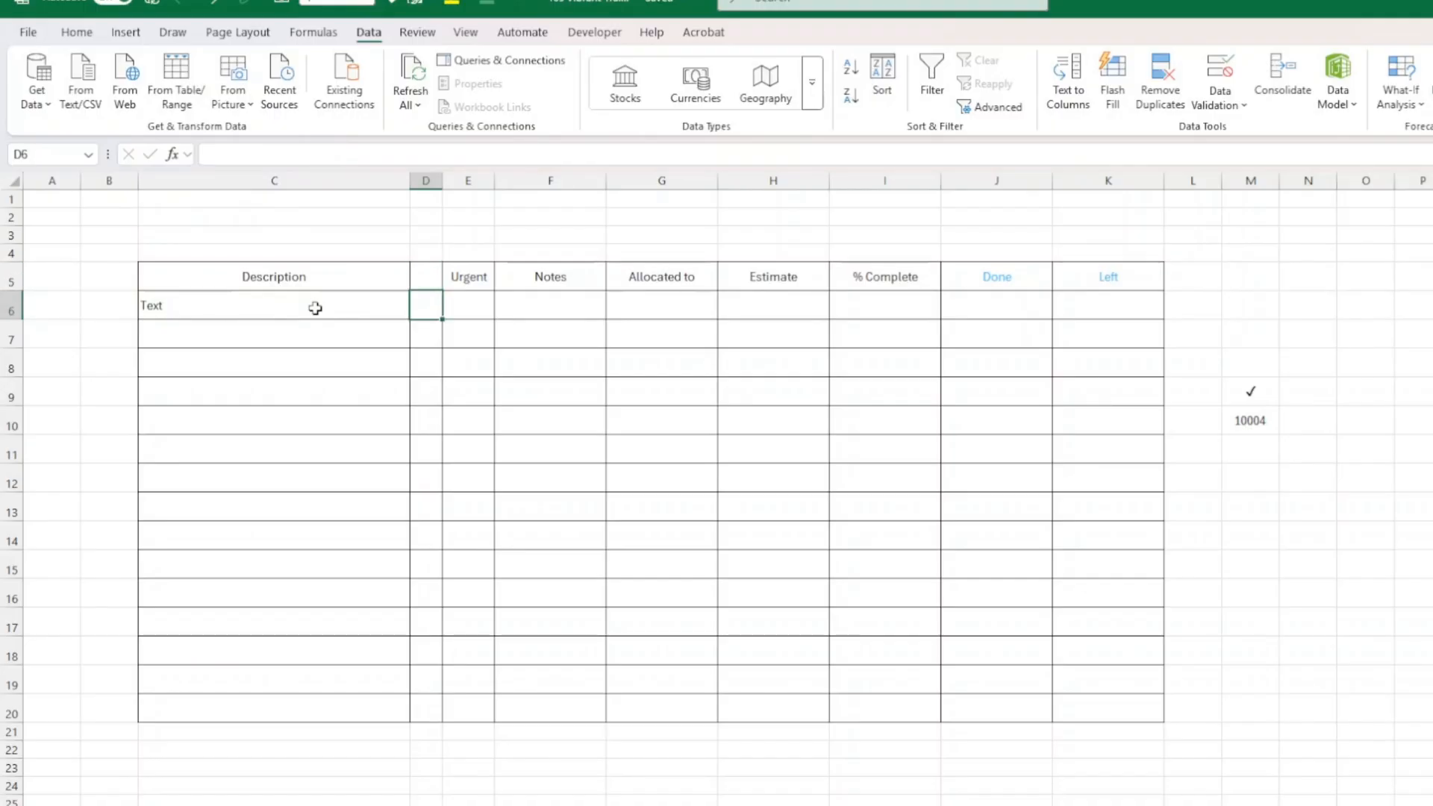
Try a checkbox in the first Urgent cell, E6, and delete it.
{"action": "key", "text": "Tab"}
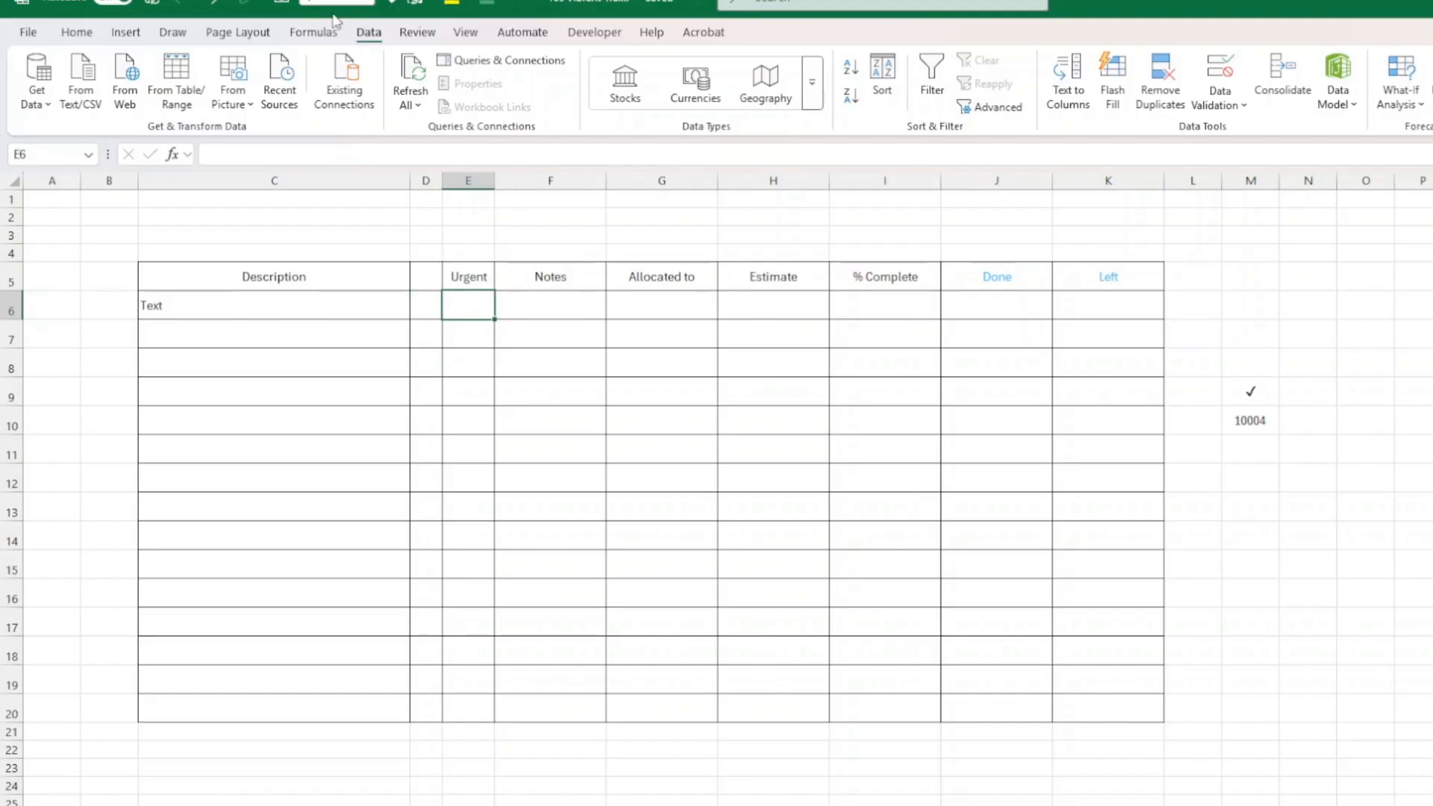
{"action": "left_click", "coordinate": [124, 33]}
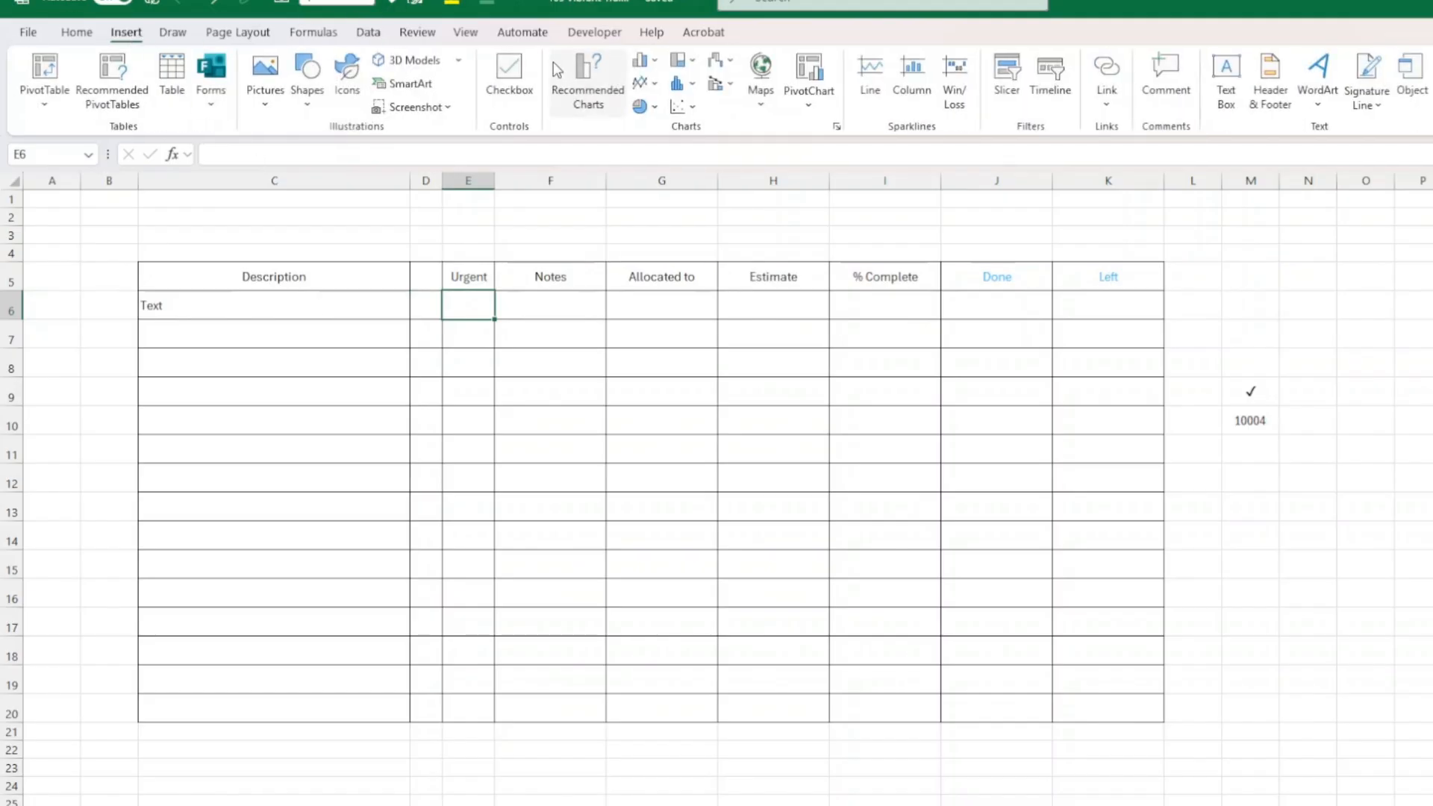
{"action": "left_click", "coordinate": [508, 82]}
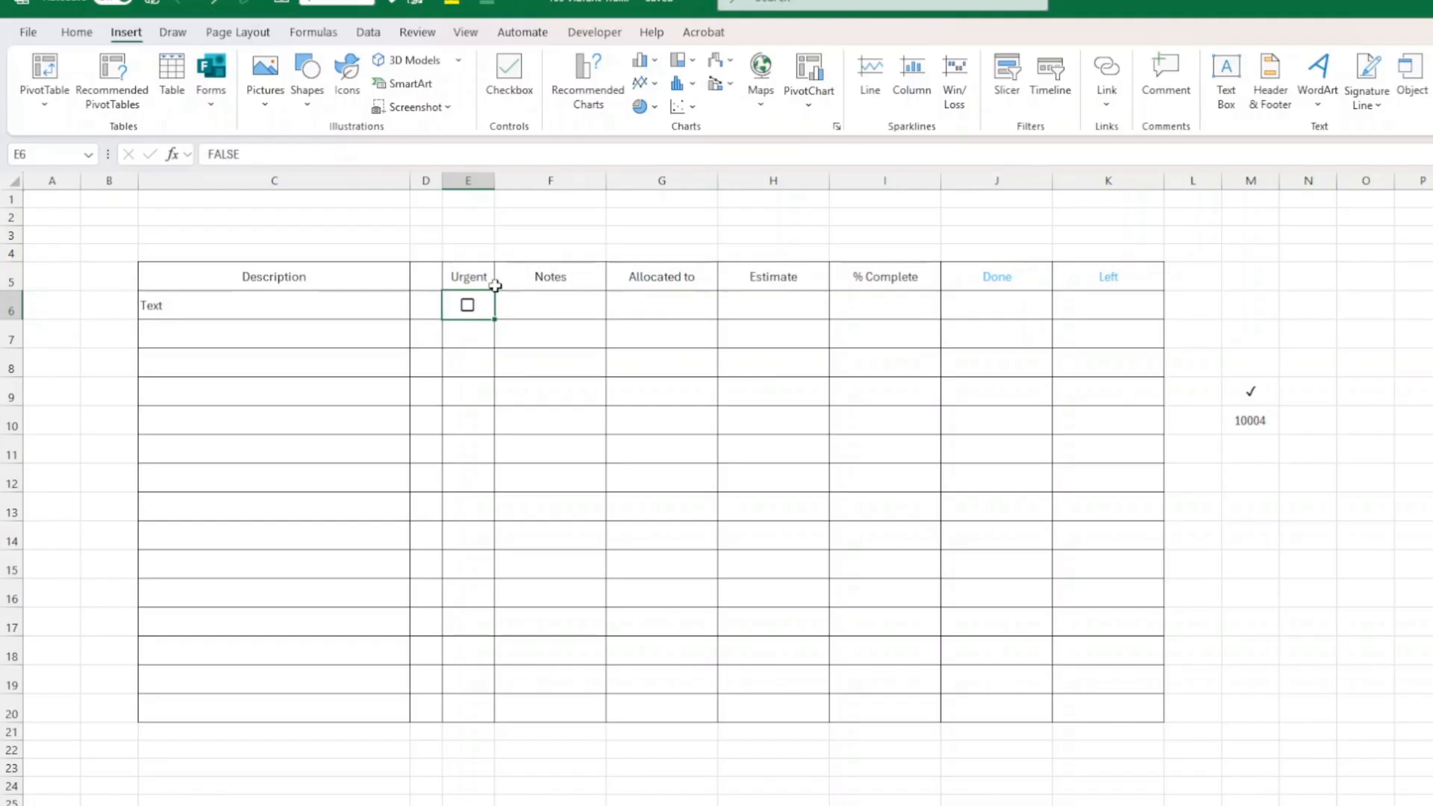
{"action": "key", "text": "Delete"}
Apply list data validation with the source Y,N and an in-cell dropdown to the first Urgent cell, E6.
{"action": "left_click", "coordinate": [367, 37]}
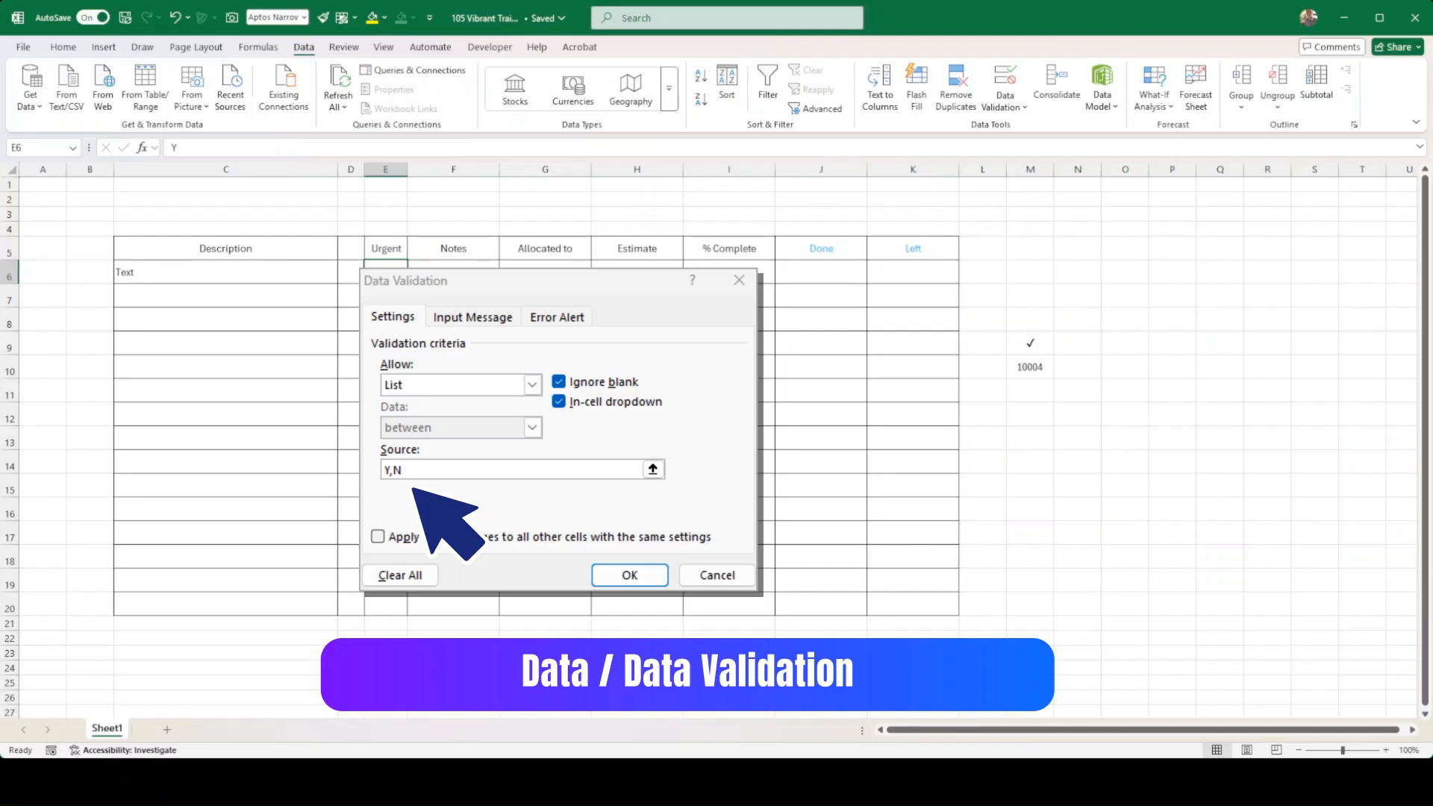
{"action": "key", "text": "Return"}
{"action": "left_click", "coordinate": [416, 582]}
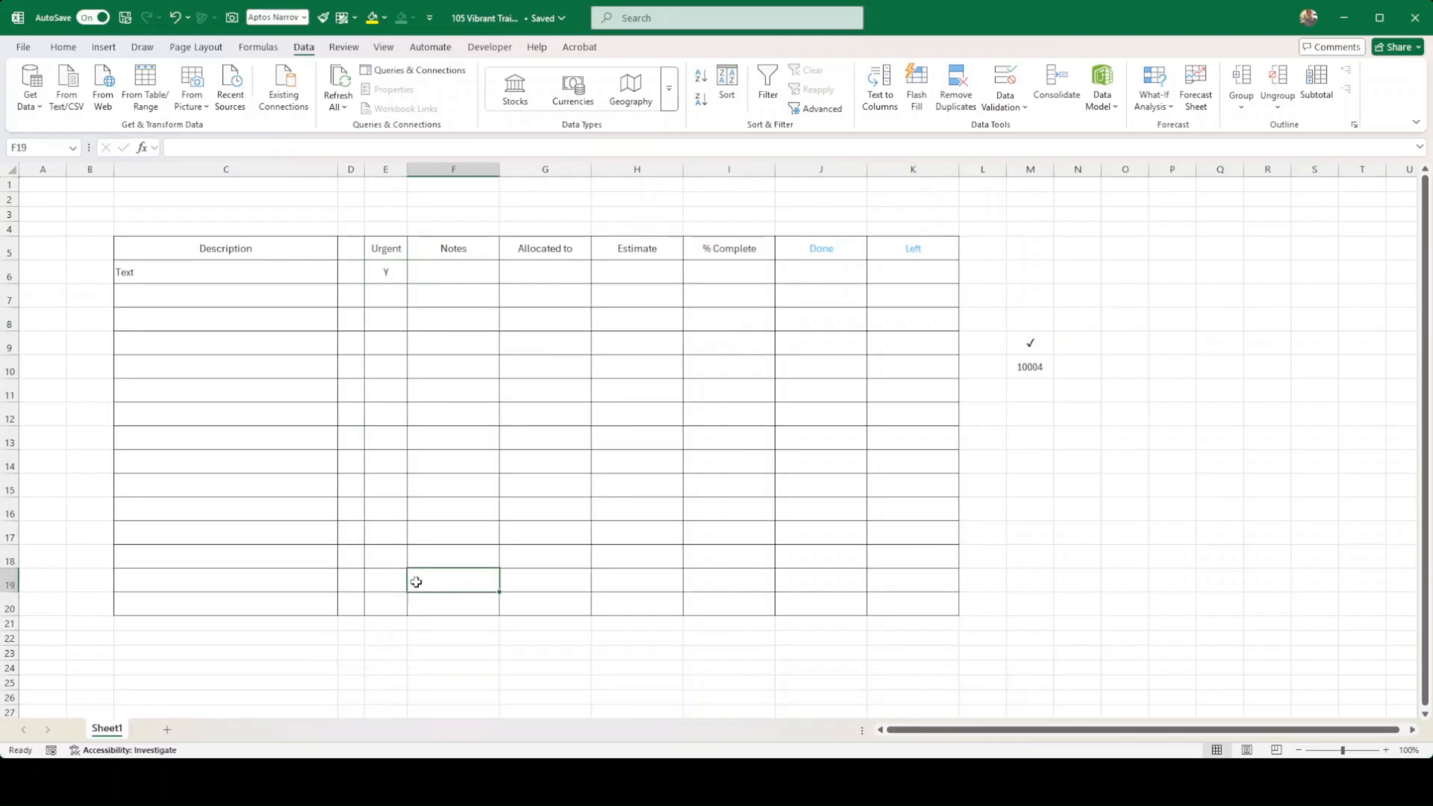
Enter "Notes" in the Notes column of the first task row, cell F6.
{"action": "left_click", "coordinate": [446, 273]}
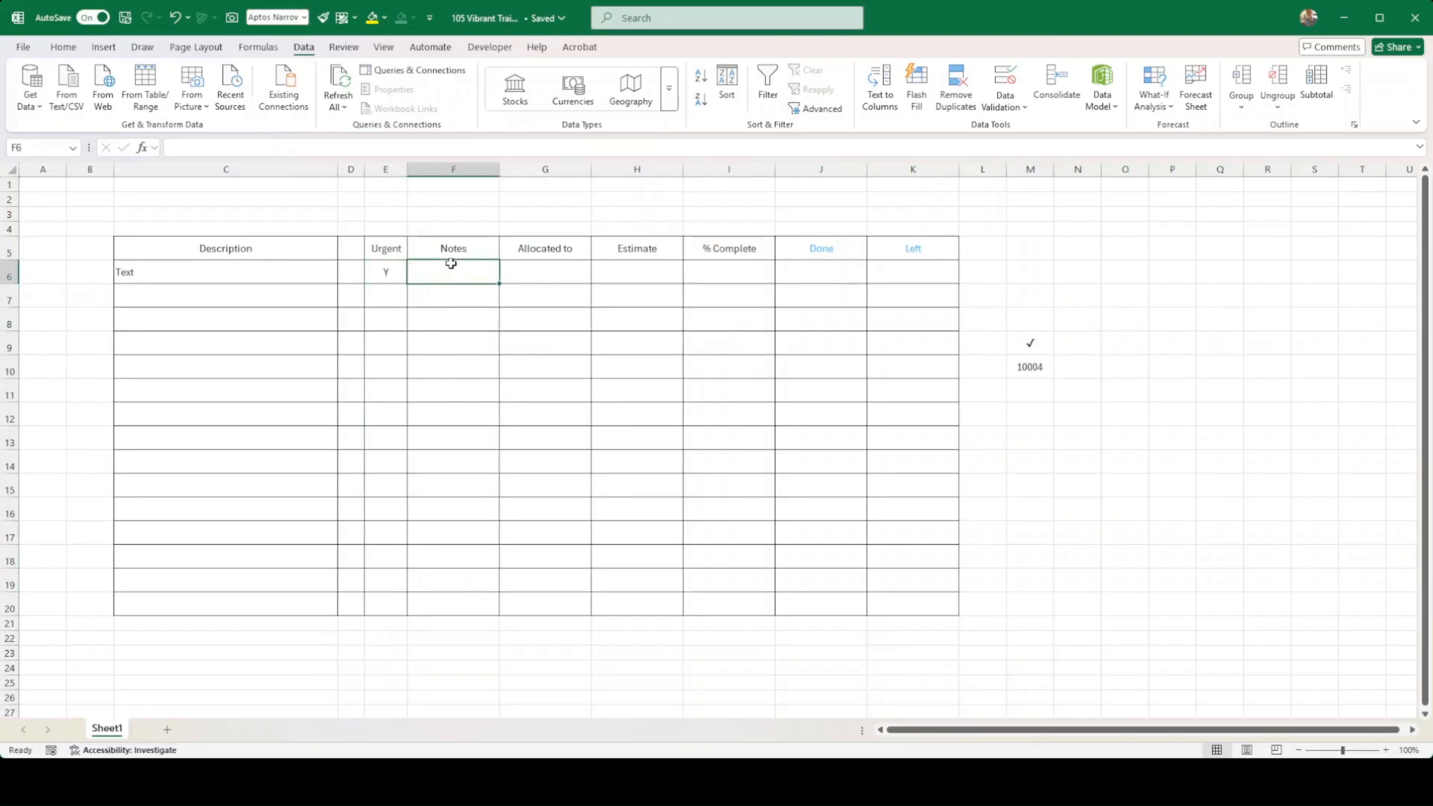
{"action": "type", "text": "Notes"}
{"action": "key", "text": "Return"}
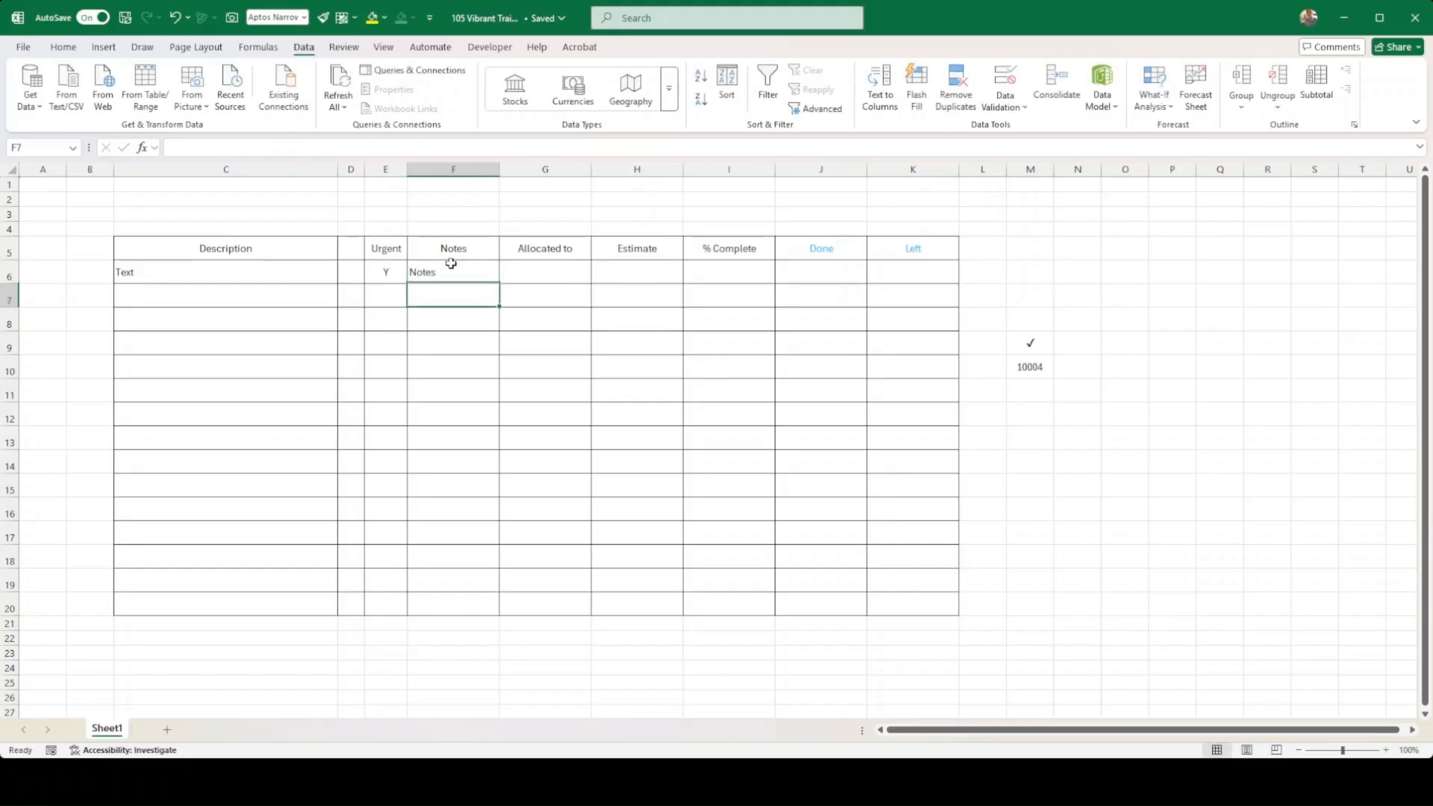
Enter an estimate of 10 in H6 and a % Complete of 40% in I6 for the first task.
{"action": "key", "text": "Up"}
{"action": "key", "text": "Right"}
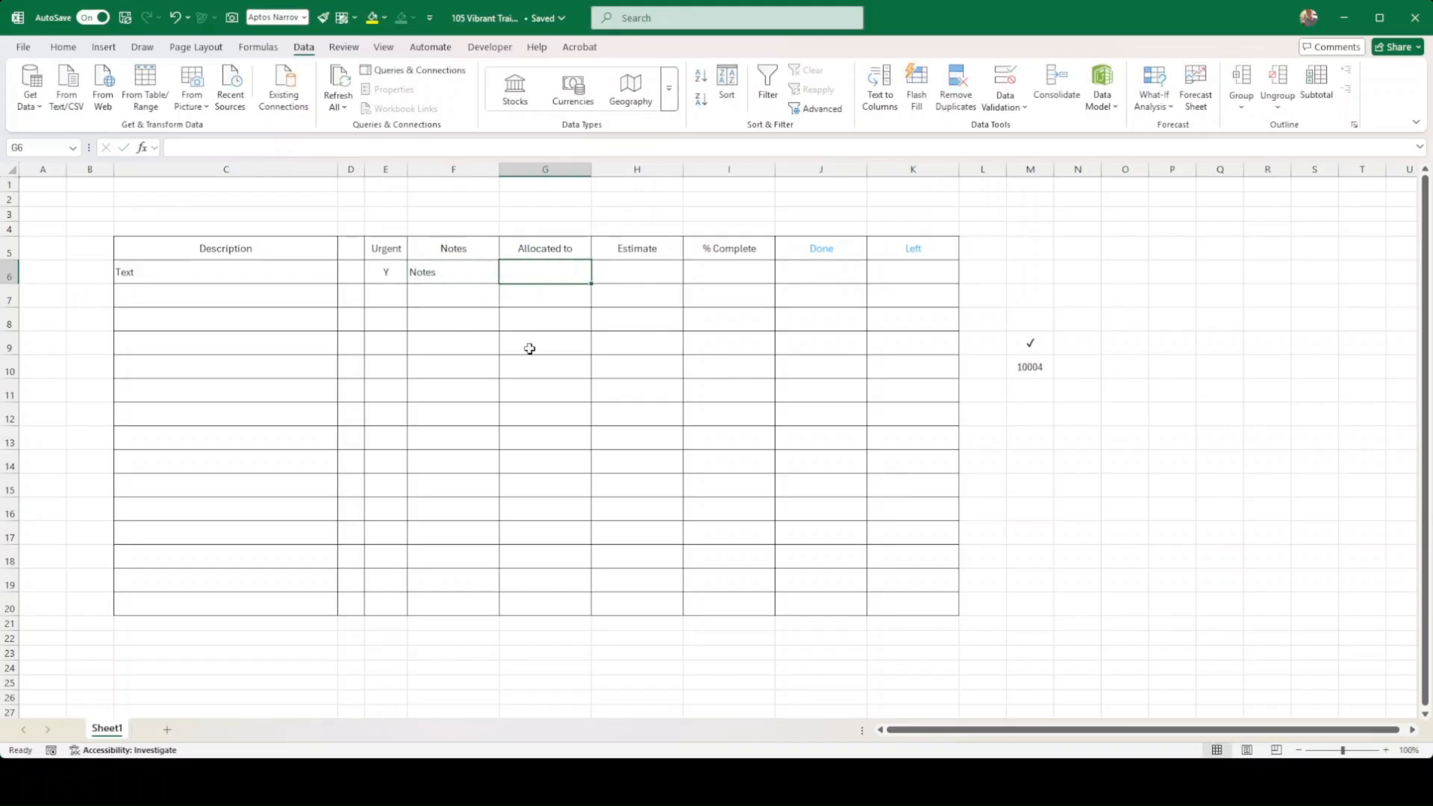
{"action": "left_click", "coordinate": [648, 279]}
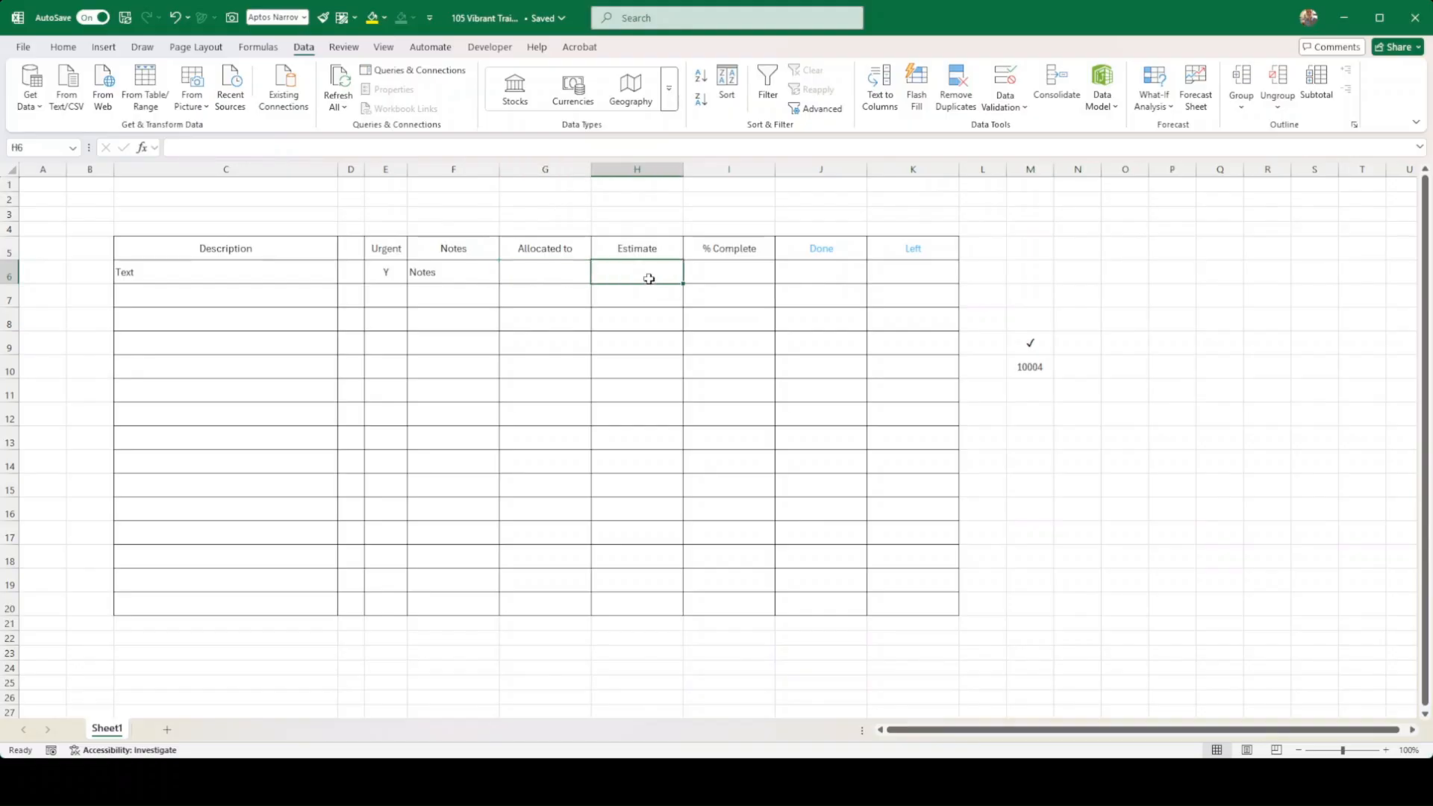
{"action": "type", "text": "10"}
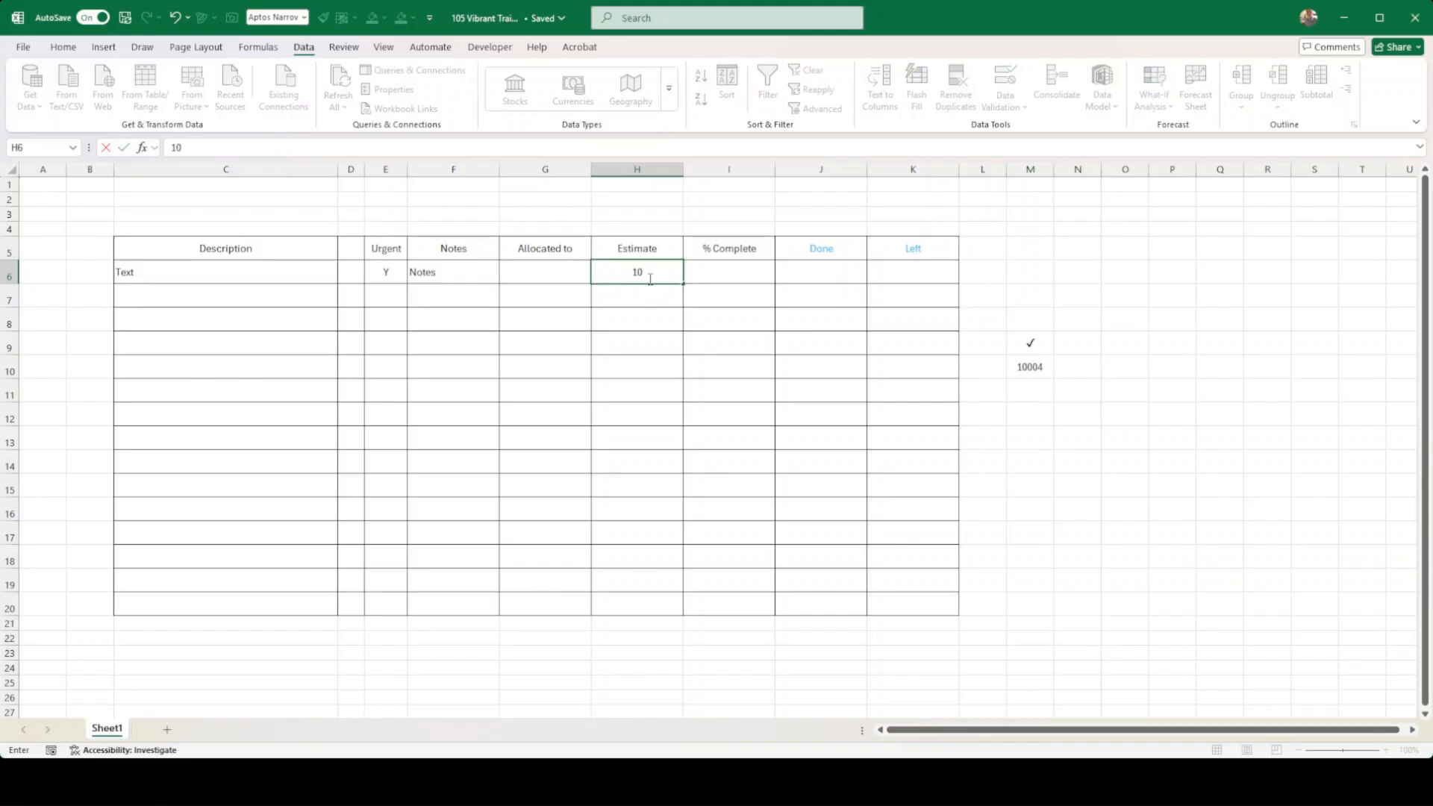
{"action": "key", "text": "Tab"}
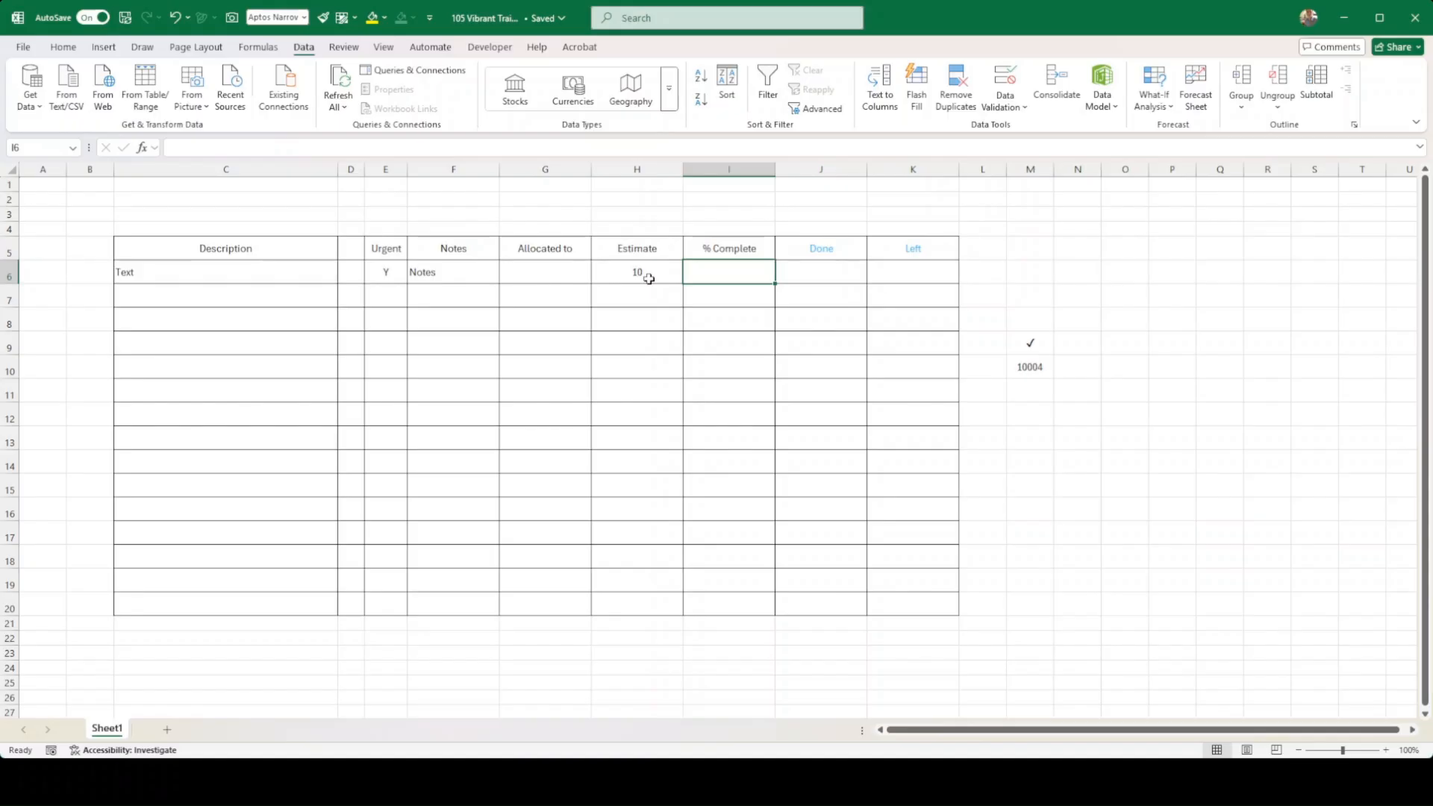
{"action": "type", "text": "40"}
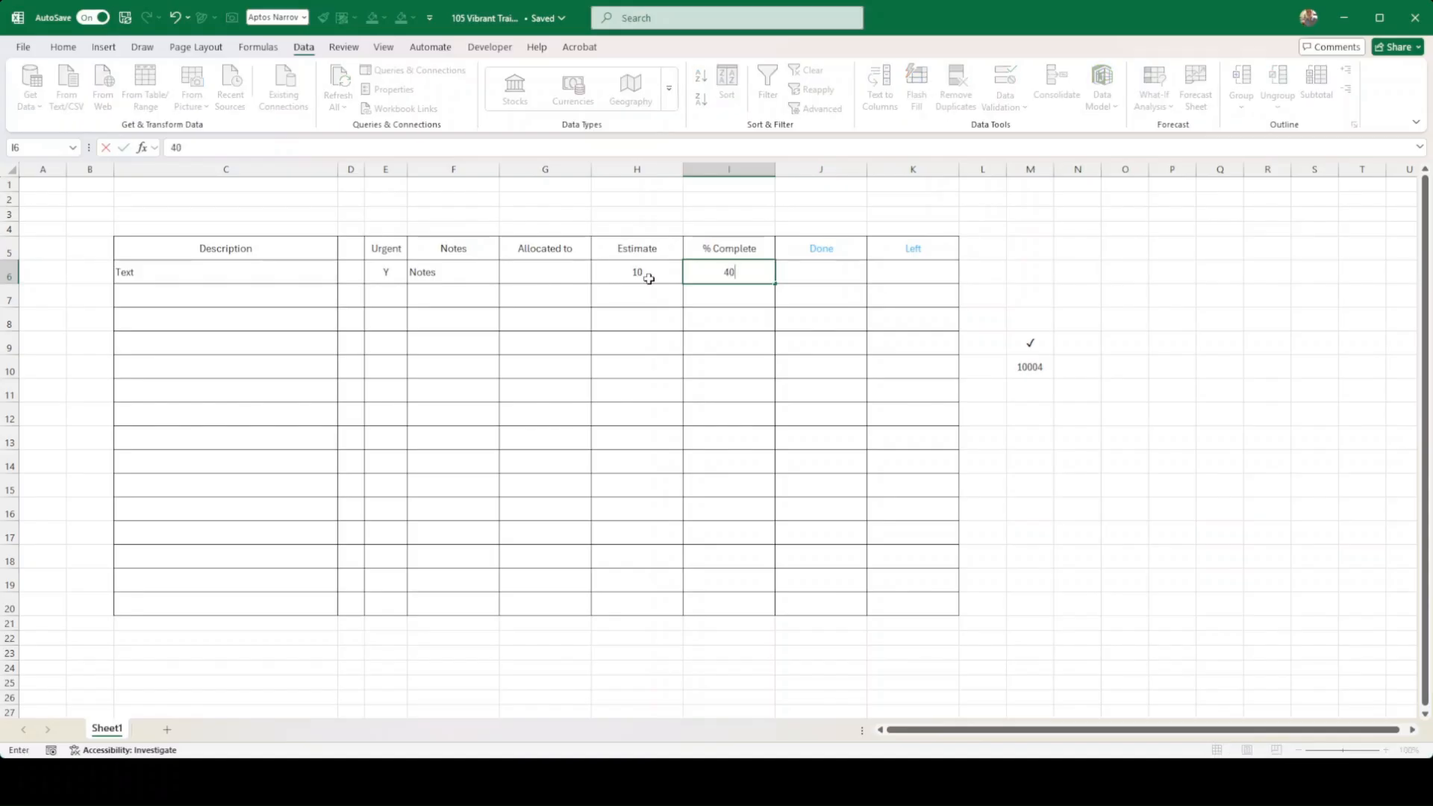
{"action": "type", "text": "%"}
{"action": "key", "text": "Return"}
Calculate the first task's Done value in J6 with the formula =H6*I6.
{"action": "key", "text": "Up"}
{"action": "key", "text": "Right"}
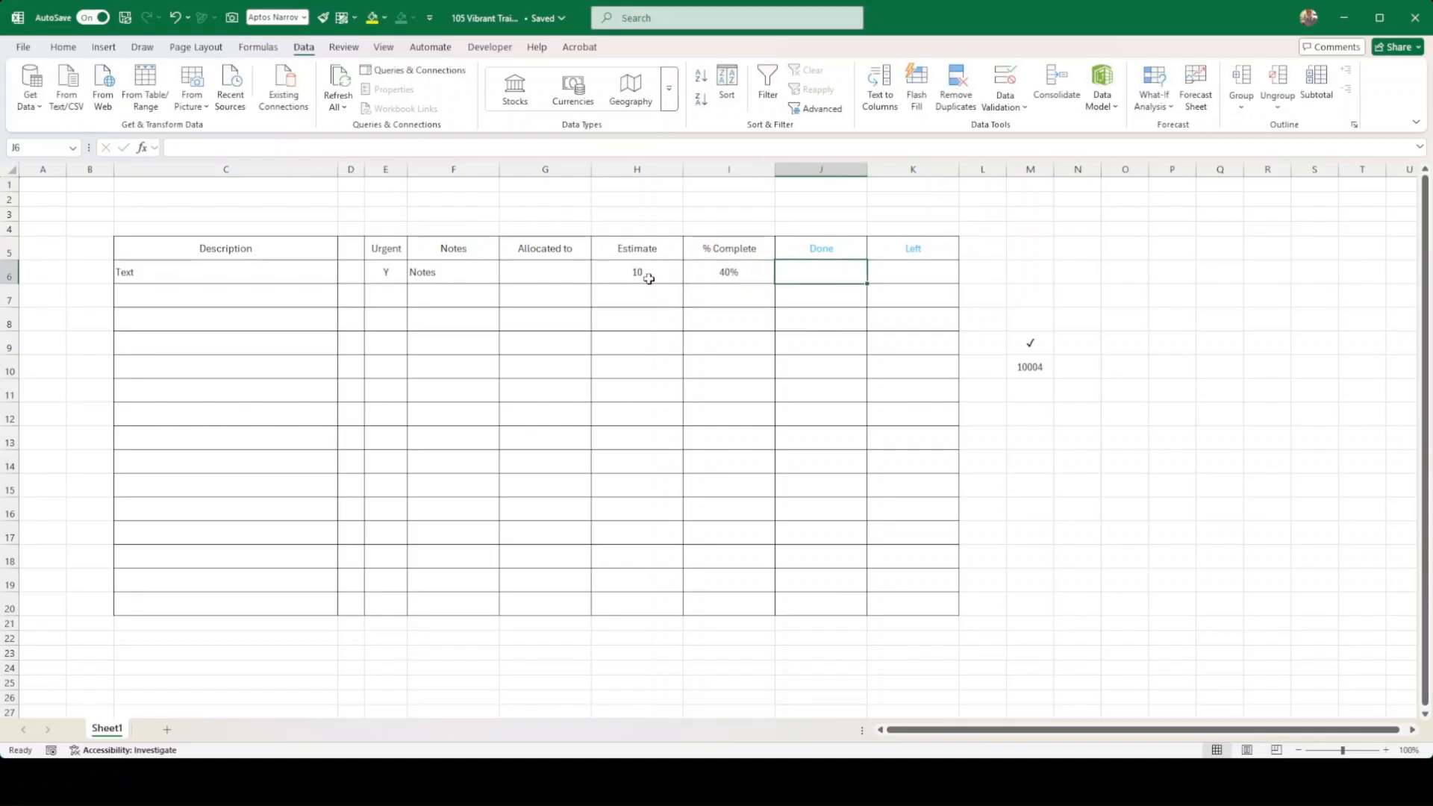
{"action": "left_click_drag", "start_coordinate": [827, 247], "coordinate": [905, 249]}
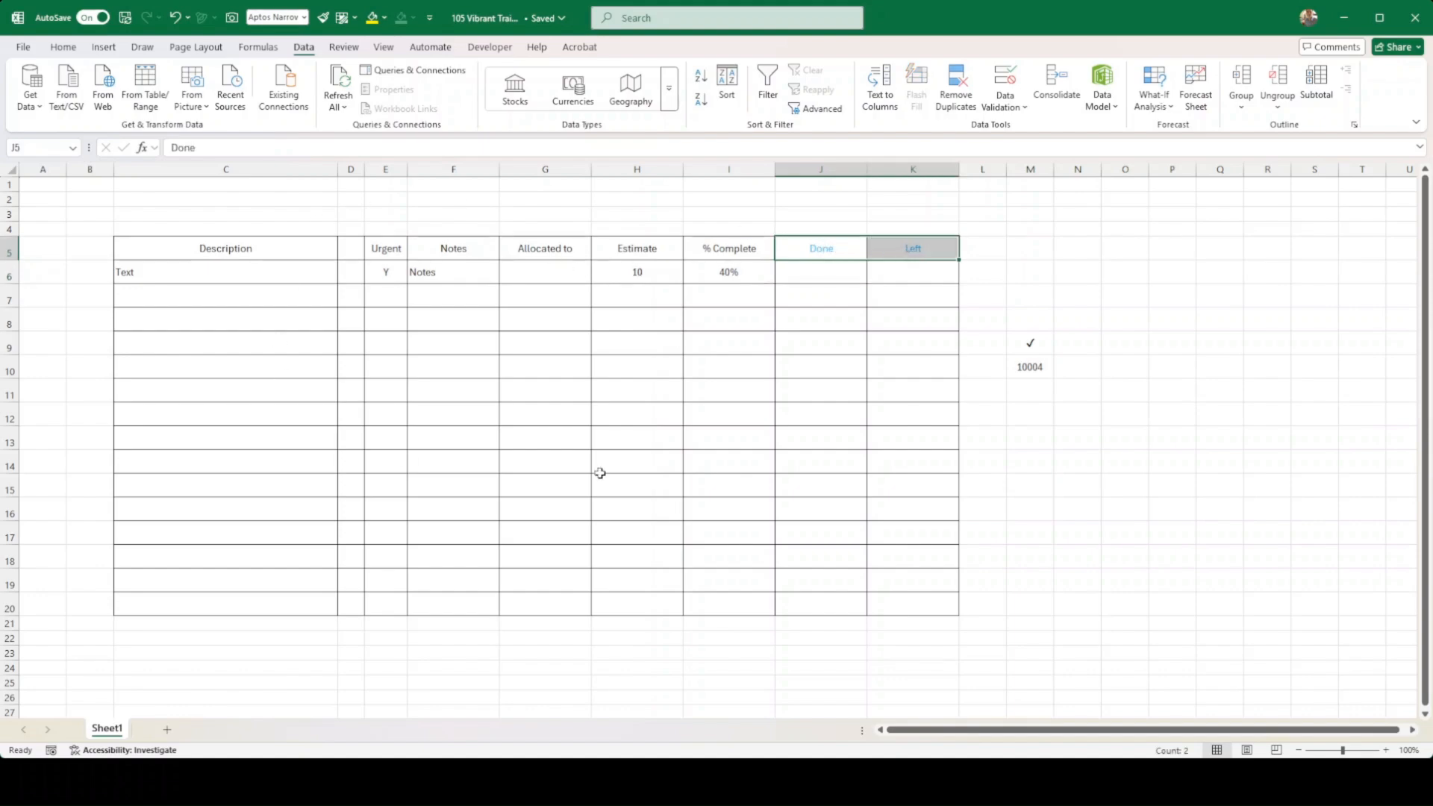
{"action": "left_click", "coordinate": [825, 265]}
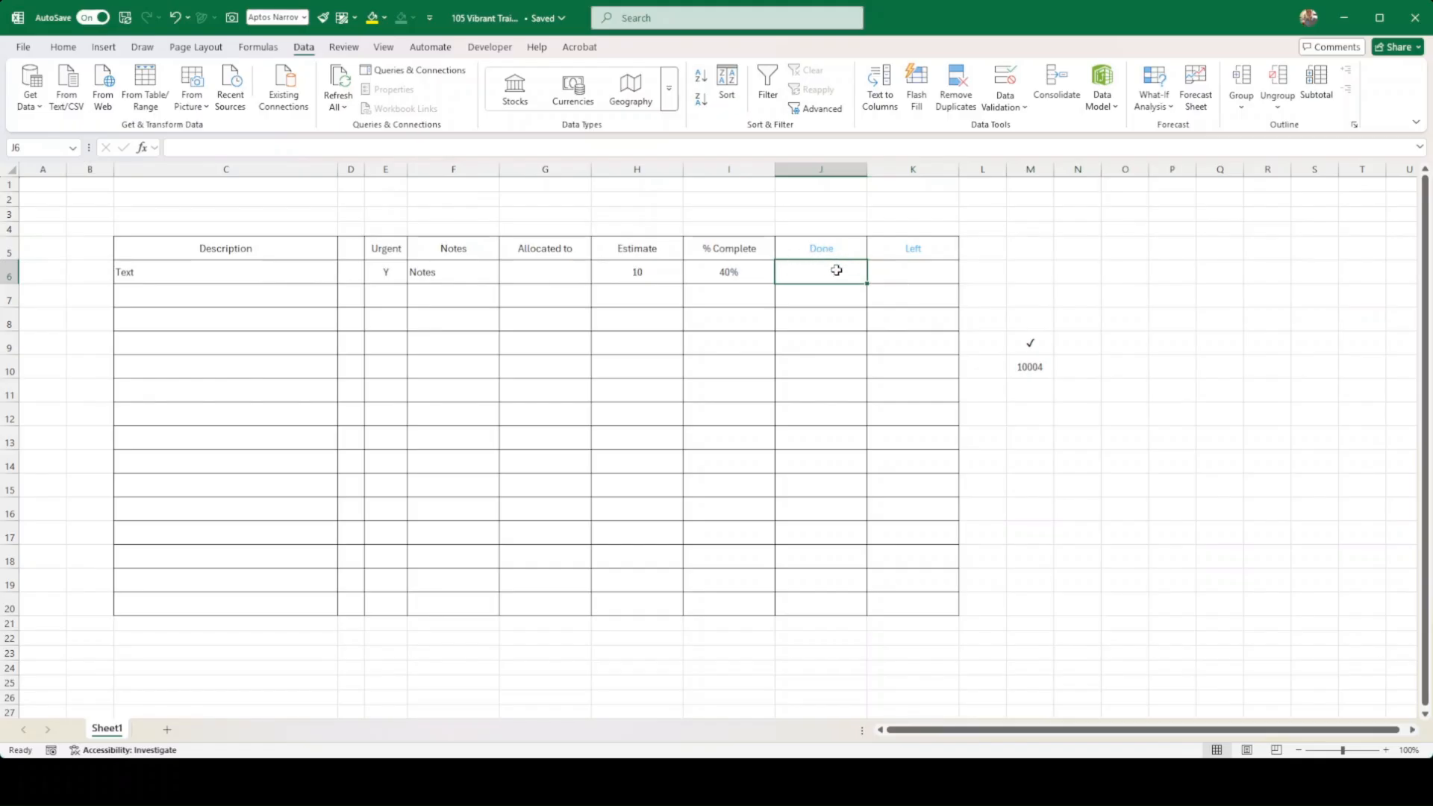
{"action": "type", "text": "="}
{"action": "key", "text": "Left"}
{"action": "key", "text": "Left"}
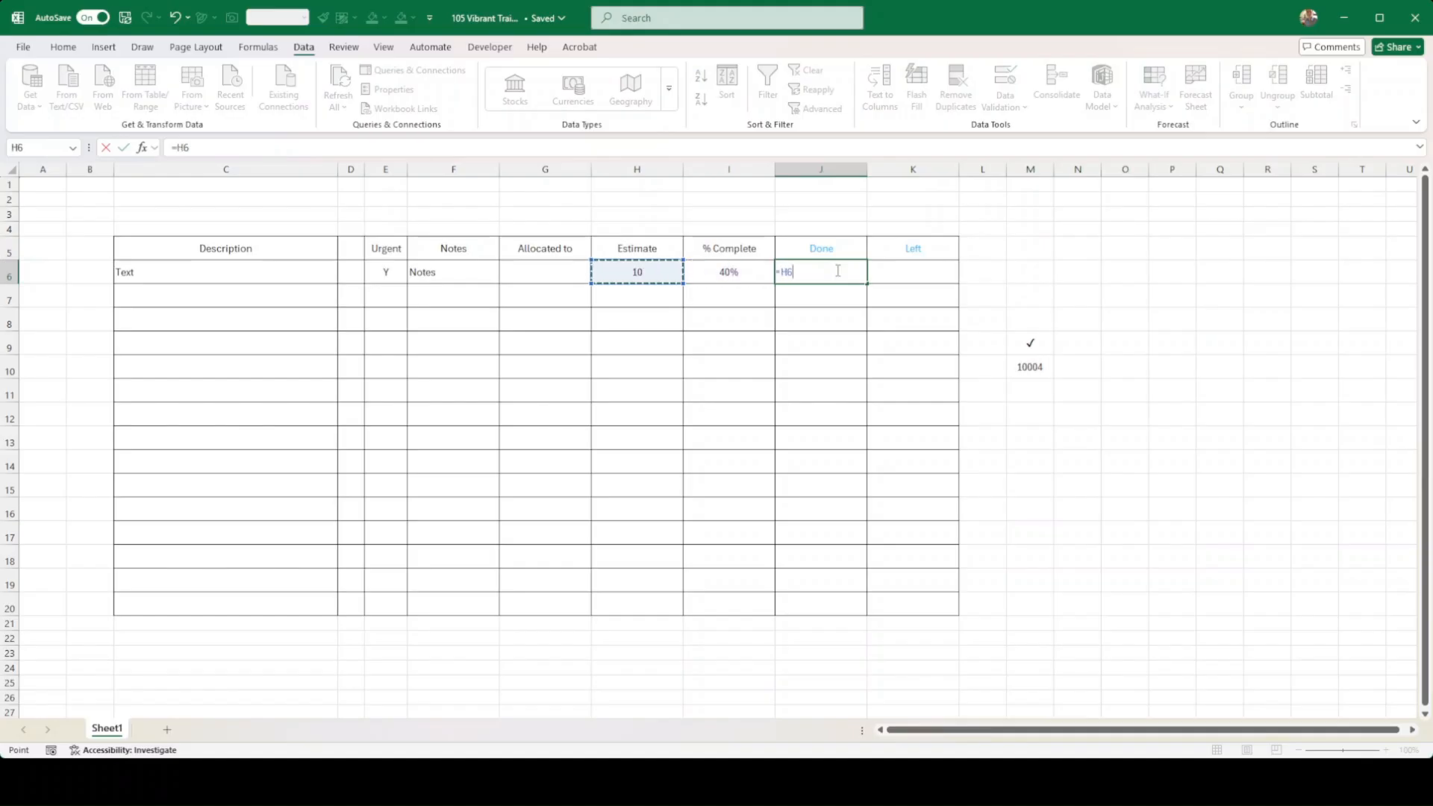
{"action": "type", "text": "*"}
{"action": "key", "text": "Left"}
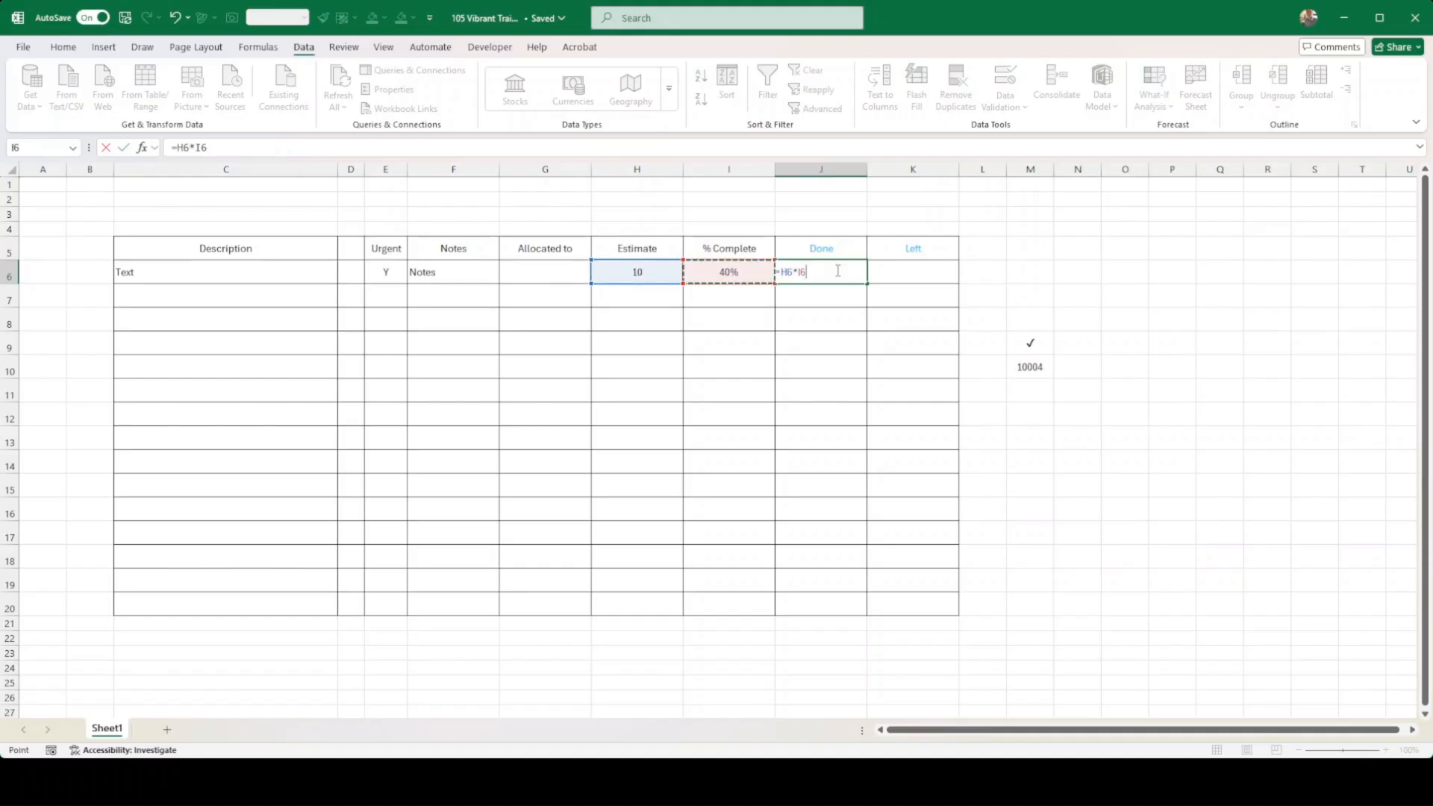
{"action": "key", "text": "Return"}
{"action": "left_click", "coordinate": [837, 271]}
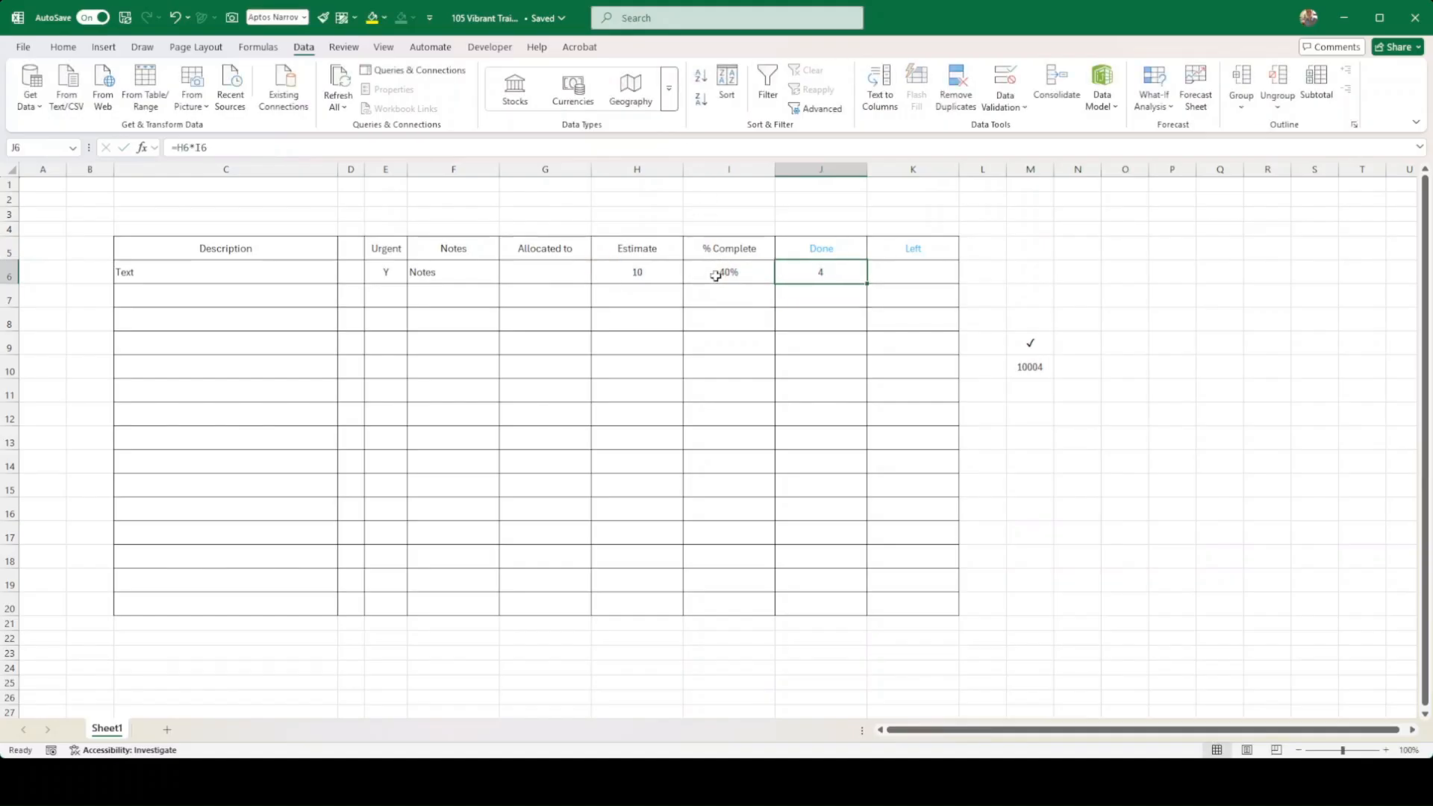
Calculate the first task's Left value in K6 with the formula =H6-J6.
{"action": "left_click", "coordinate": [900, 270]}
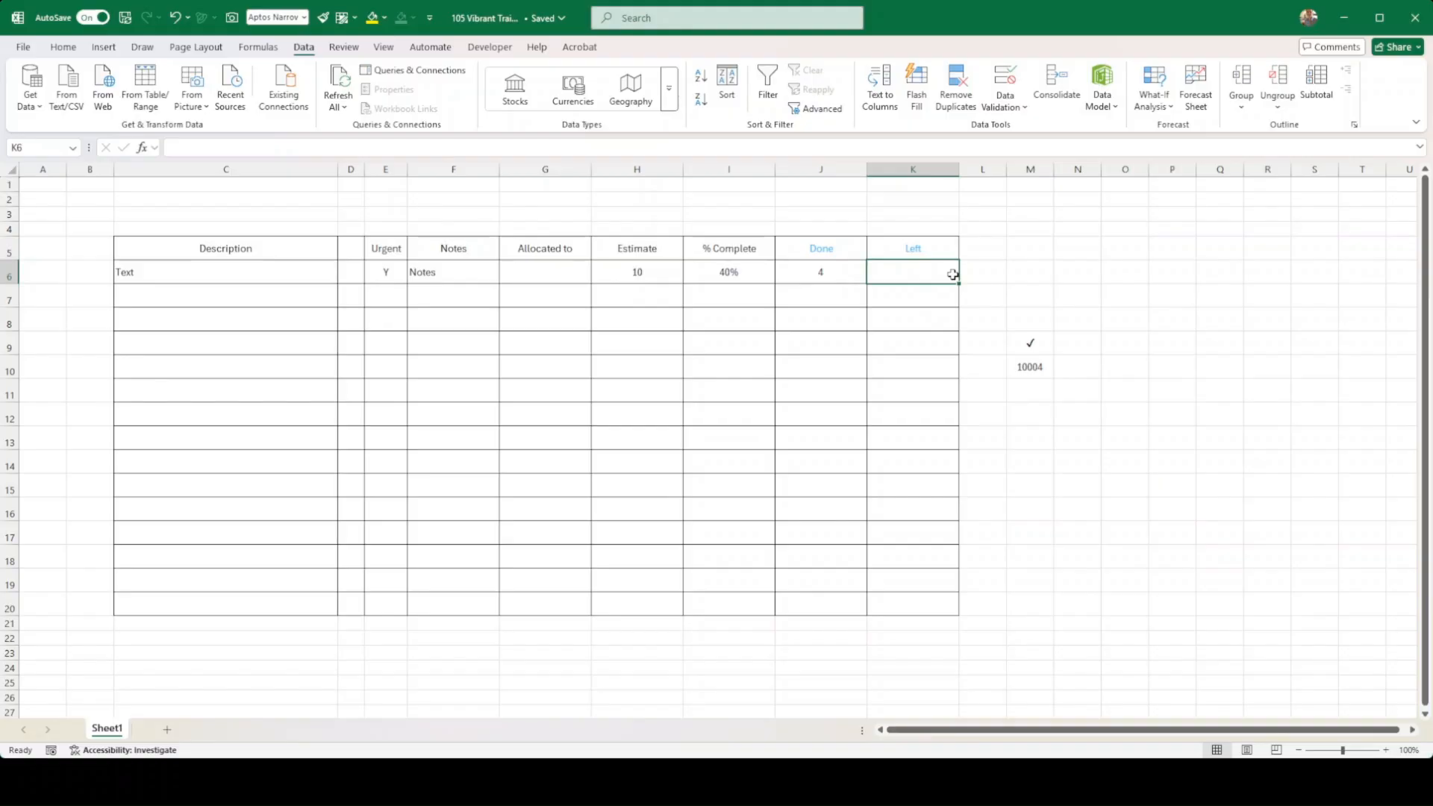
{"action": "type", "text": "="}
{"action": "key", "text": "Left"}
{"action": "key", "text": "Left"}
{"action": "key", "text": "Left"}
{"action": "type", "text": "-"}
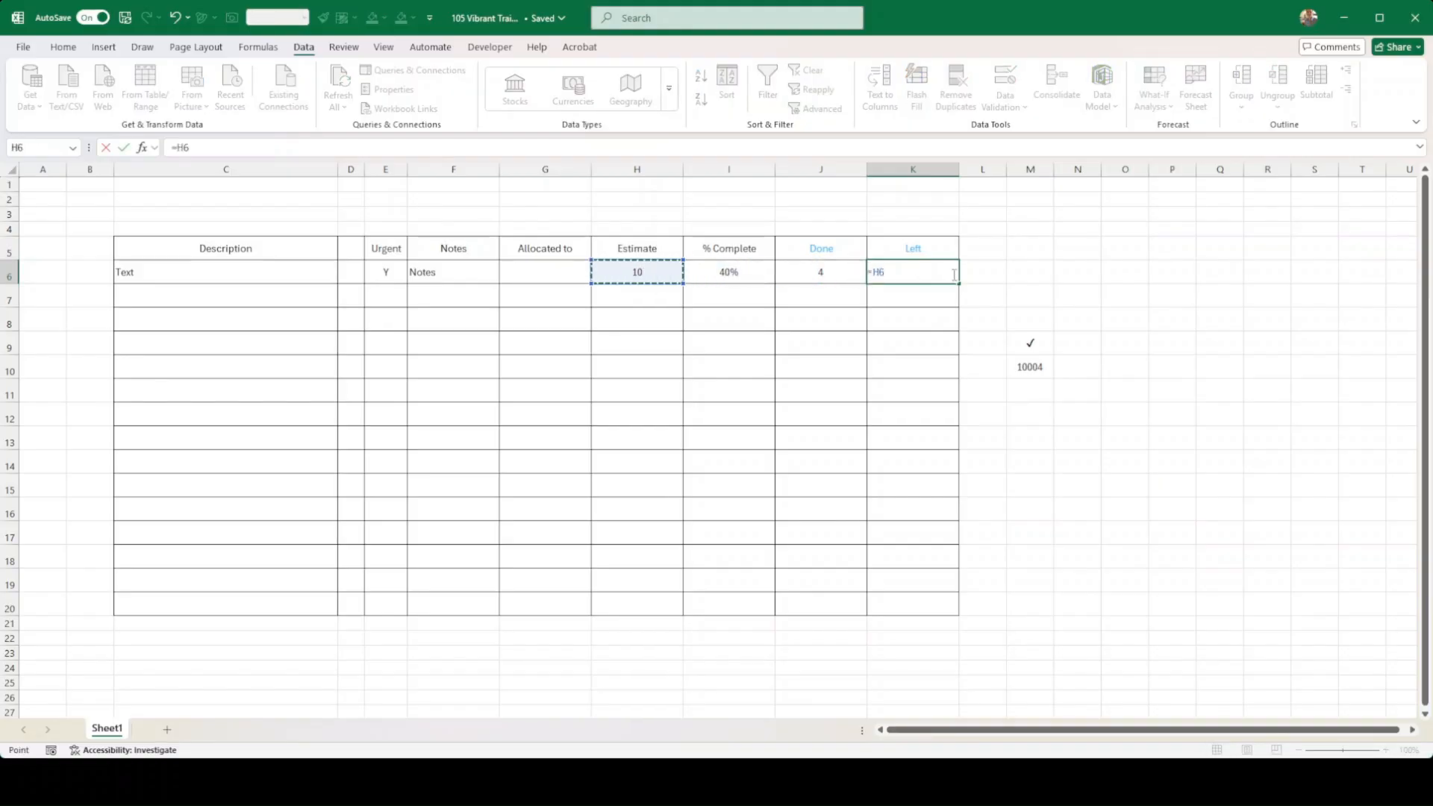
{"action": "key", "text": "Left"}
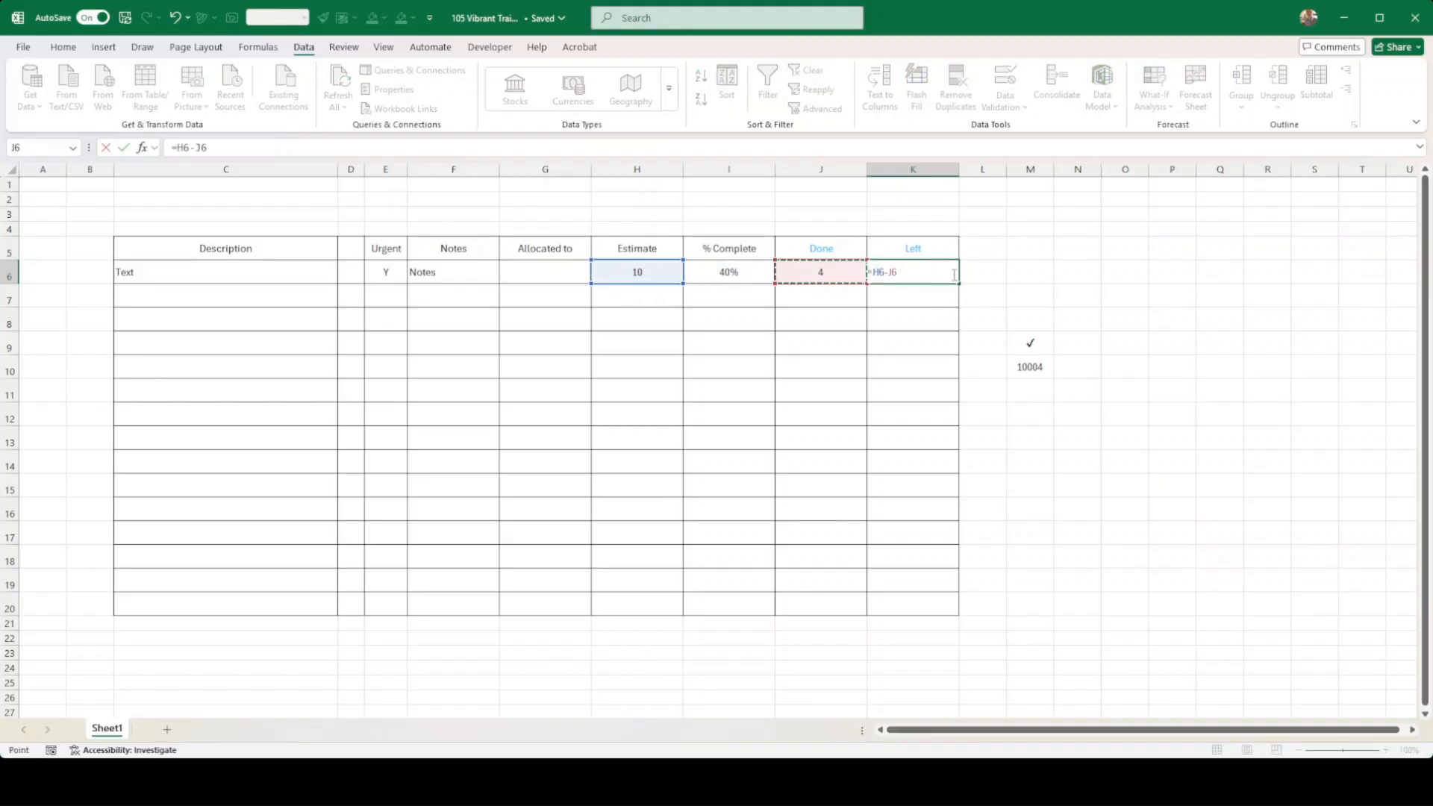
{"action": "key", "text": "Return"}
{"action": "left_click", "coordinate": [953, 275]}
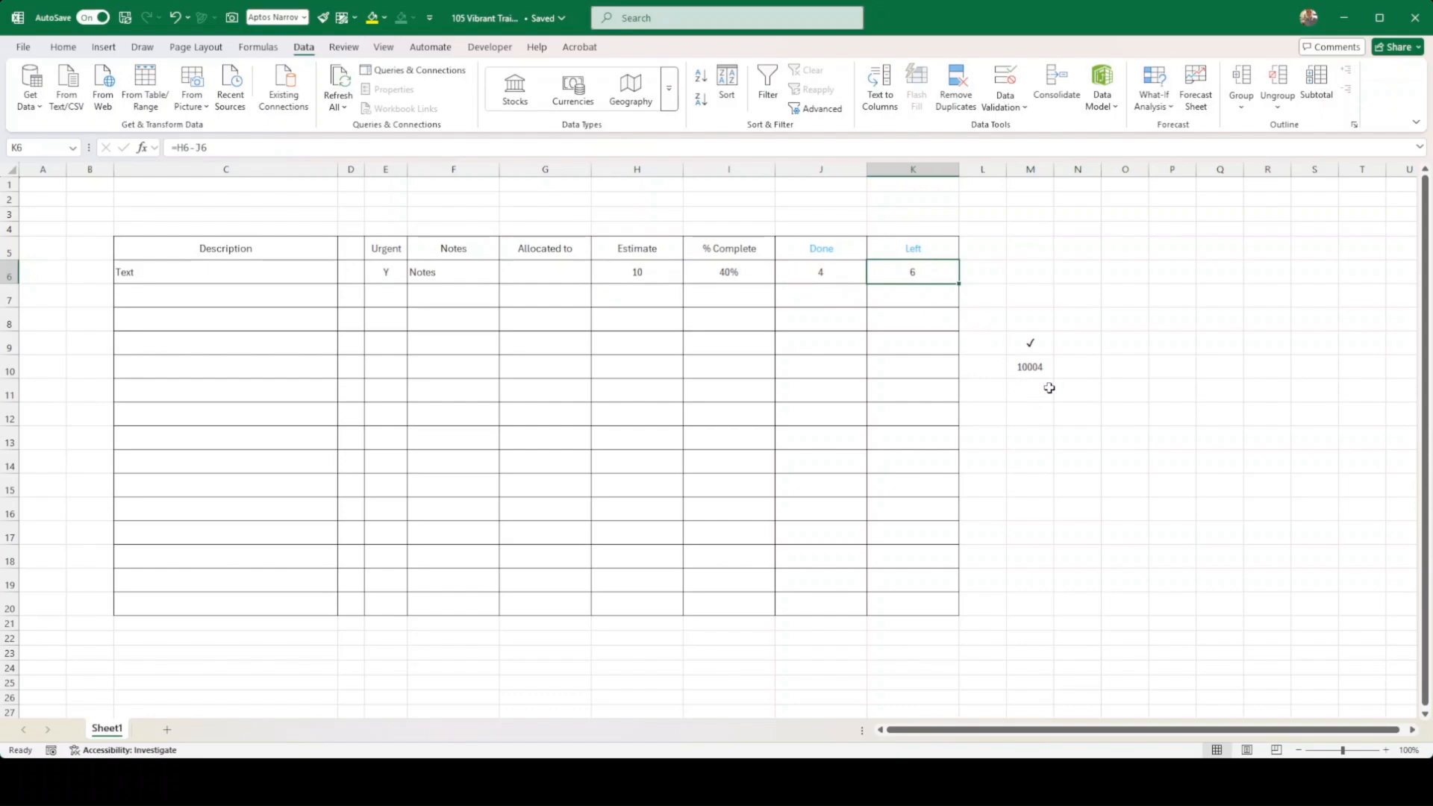
Widen the narrow tick column D slightly and select its first task cell, D6.
{"action": "left_click_drag", "start_coordinate": [368, 171], "coordinate": [372, 171]}
{"action": "left_click", "coordinate": [341, 258]}
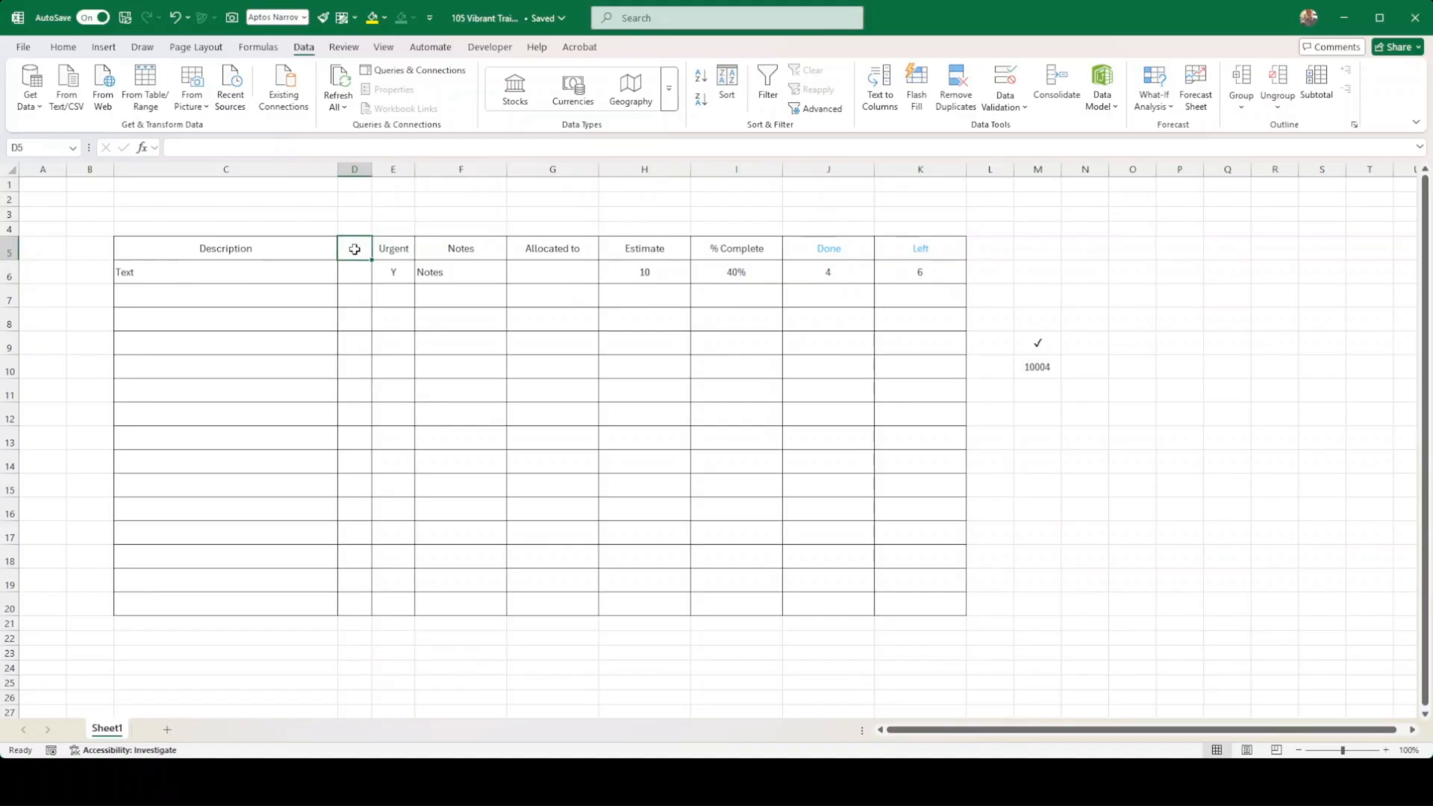
{"action": "left_click", "coordinate": [354, 273]}
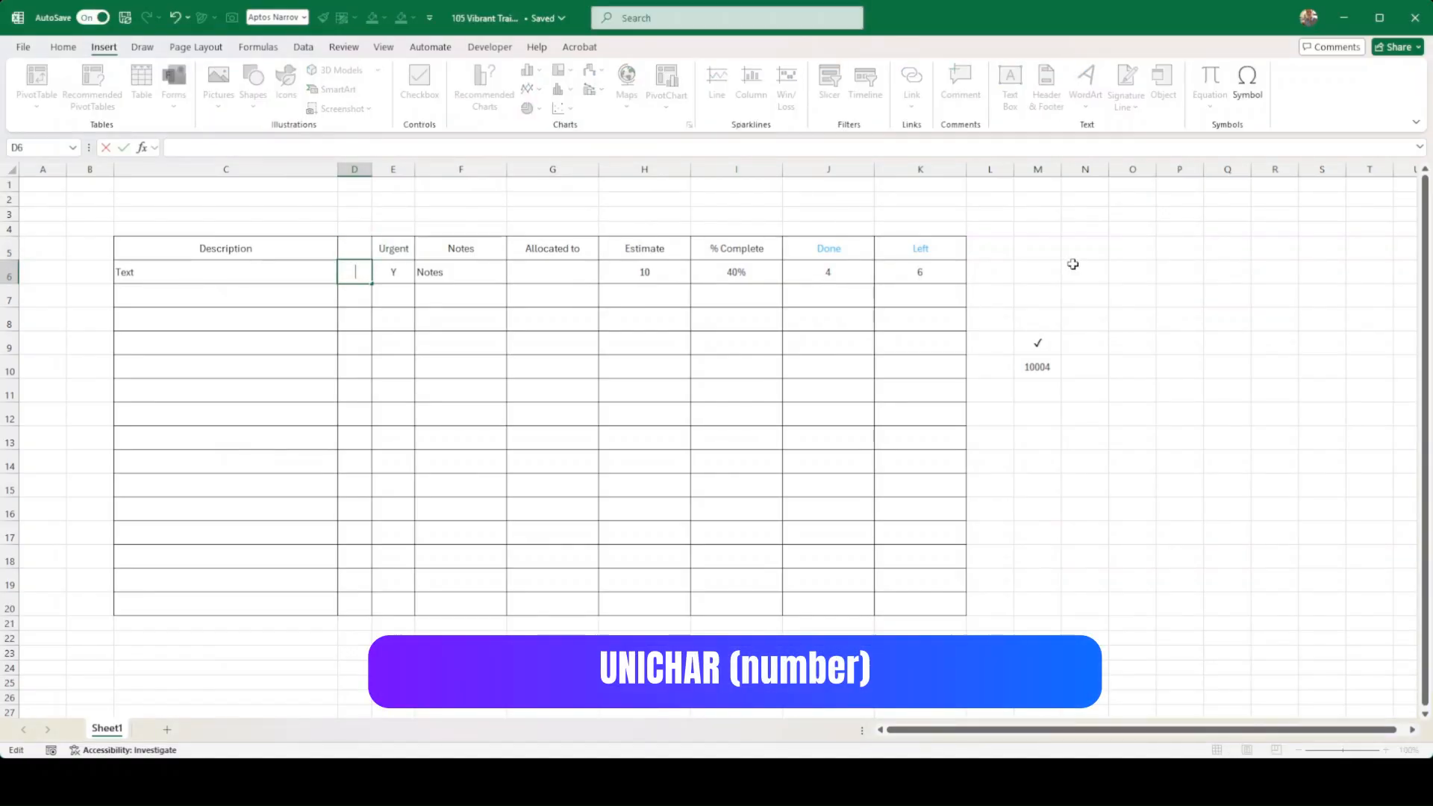
Try the UNICHAR codes 10005 and 10006 in M10, restore 10004, and inspect the symbol formula in M9.
{"action": "left_click", "coordinate": [1056, 372]}
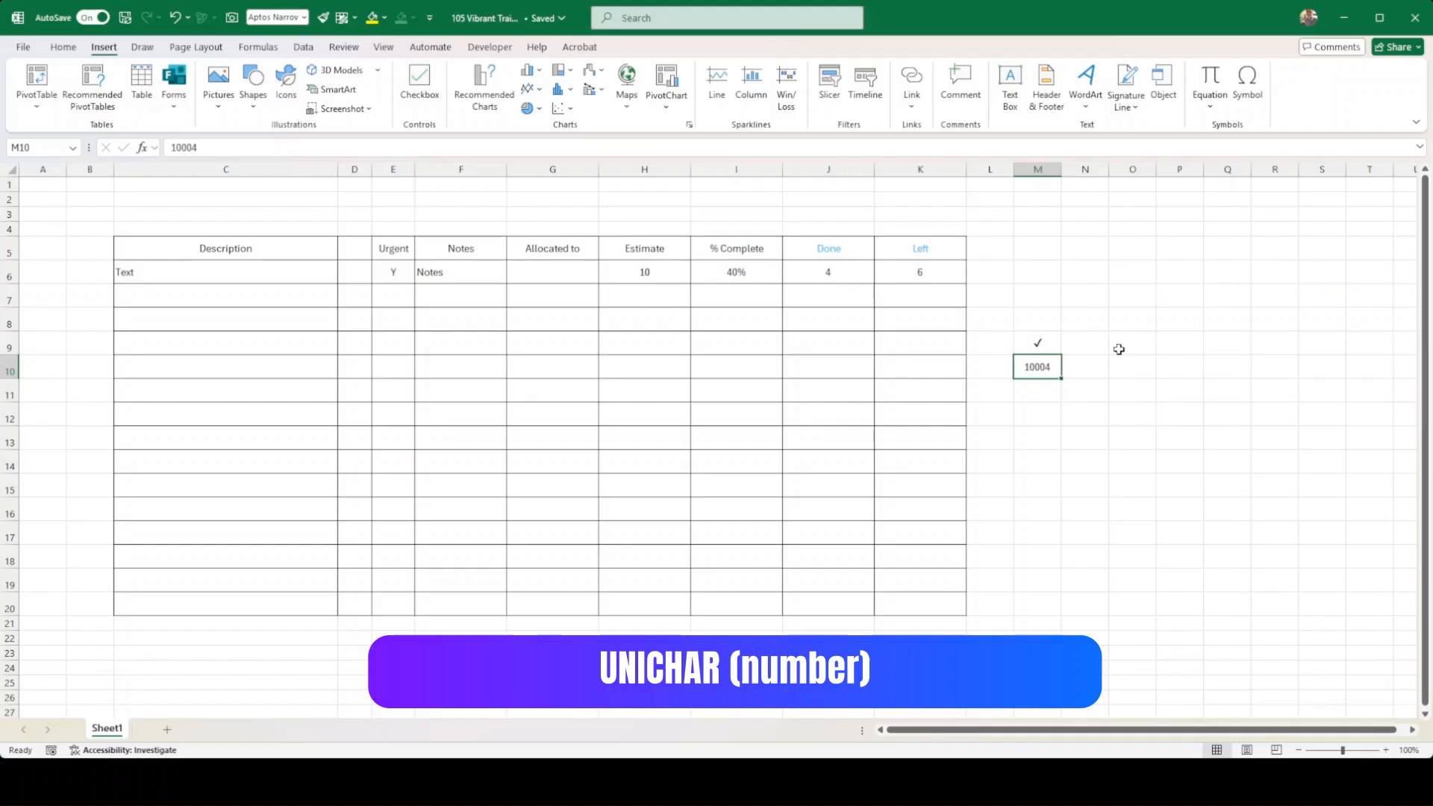
{"action": "type", "text": "10"}
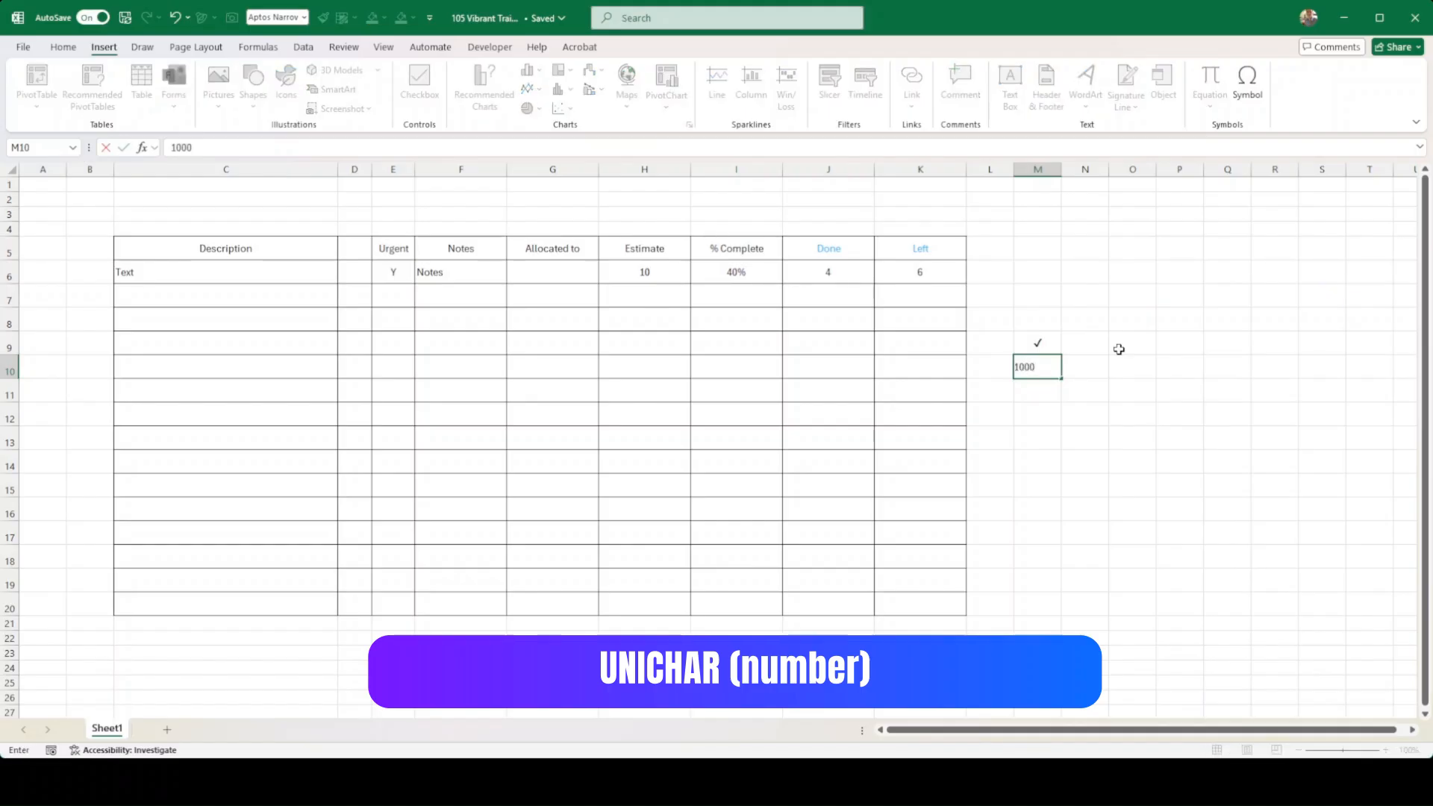
{"action": "key", "text": "ctrl+Return"}
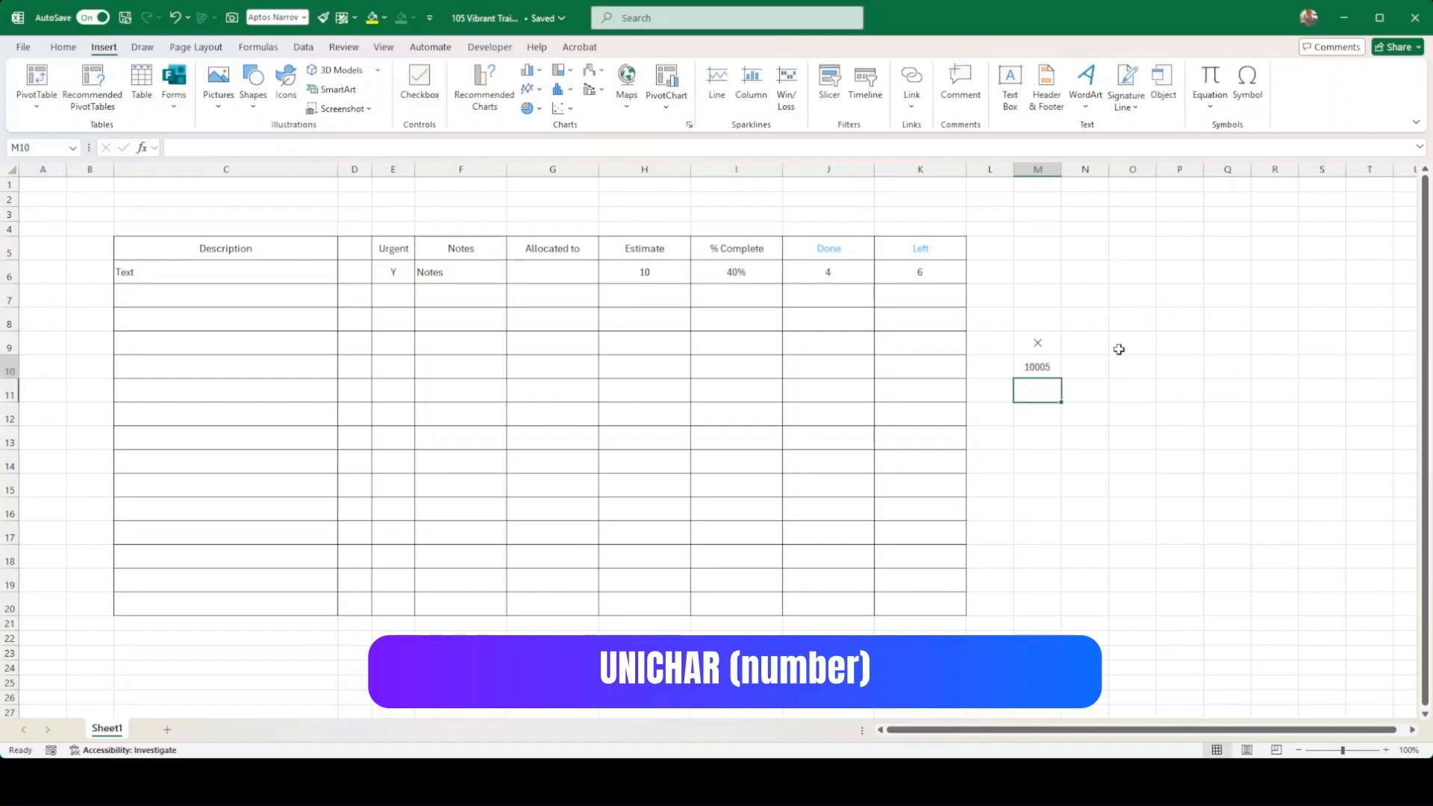
{"action": "type", "text": "1000"}
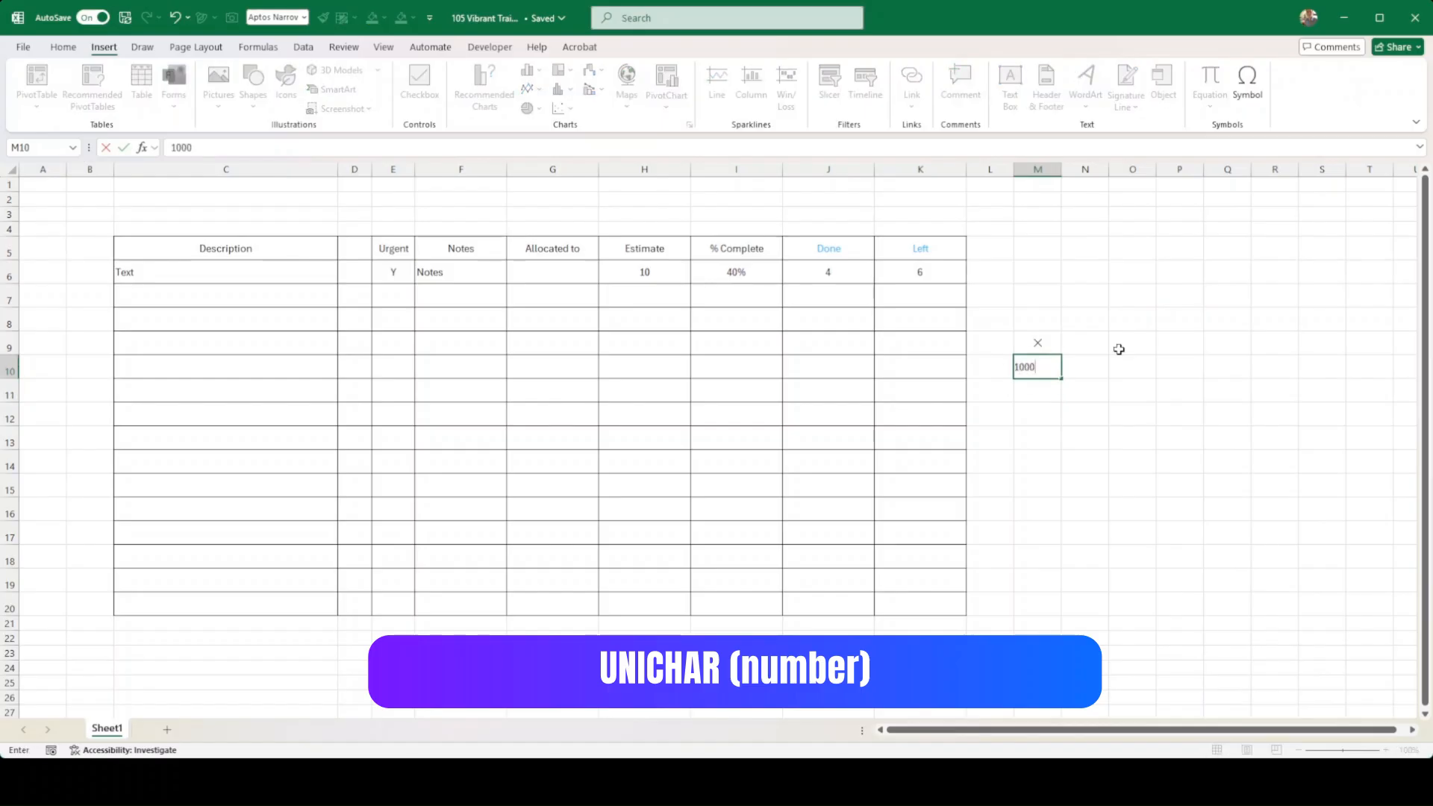
{"action": "type", "text": "6"}
{"action": "key", "text": "Return"}
{"action": "key", "text": "Up"}
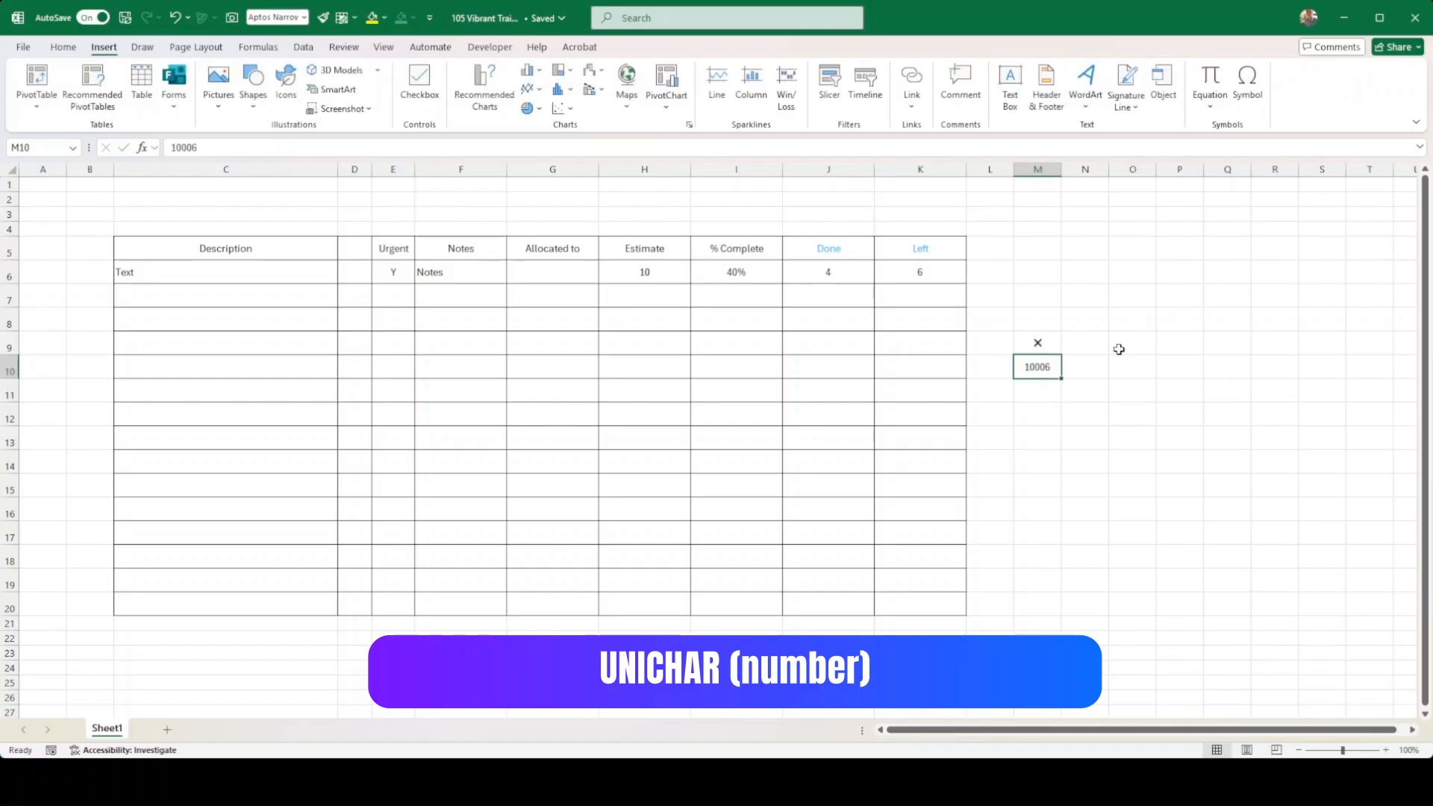
{"action": "type", "text": "1000"}
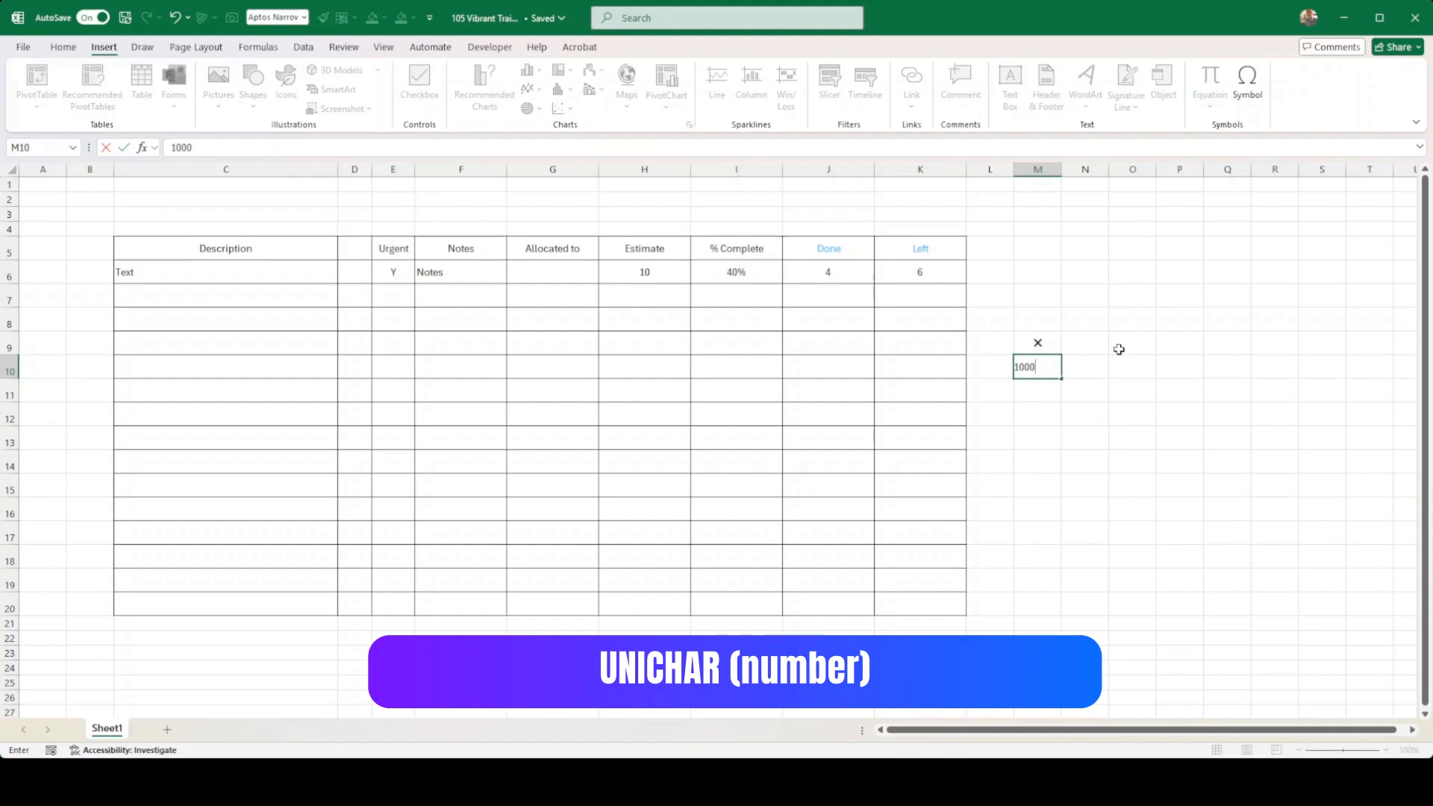
{"action": "key", "text": "Return"}
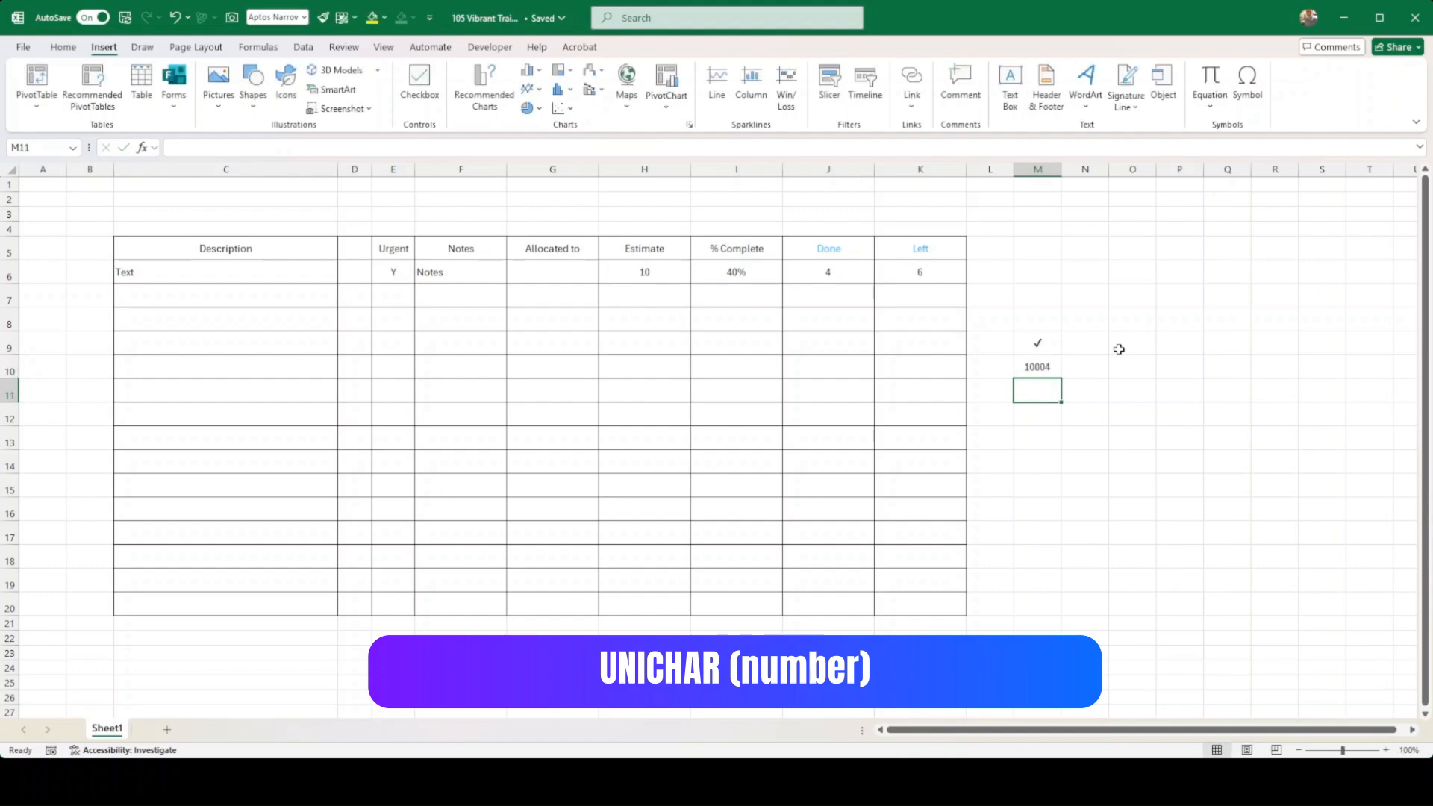
{"action": "left_click", "coordinate": [1039, 362]}
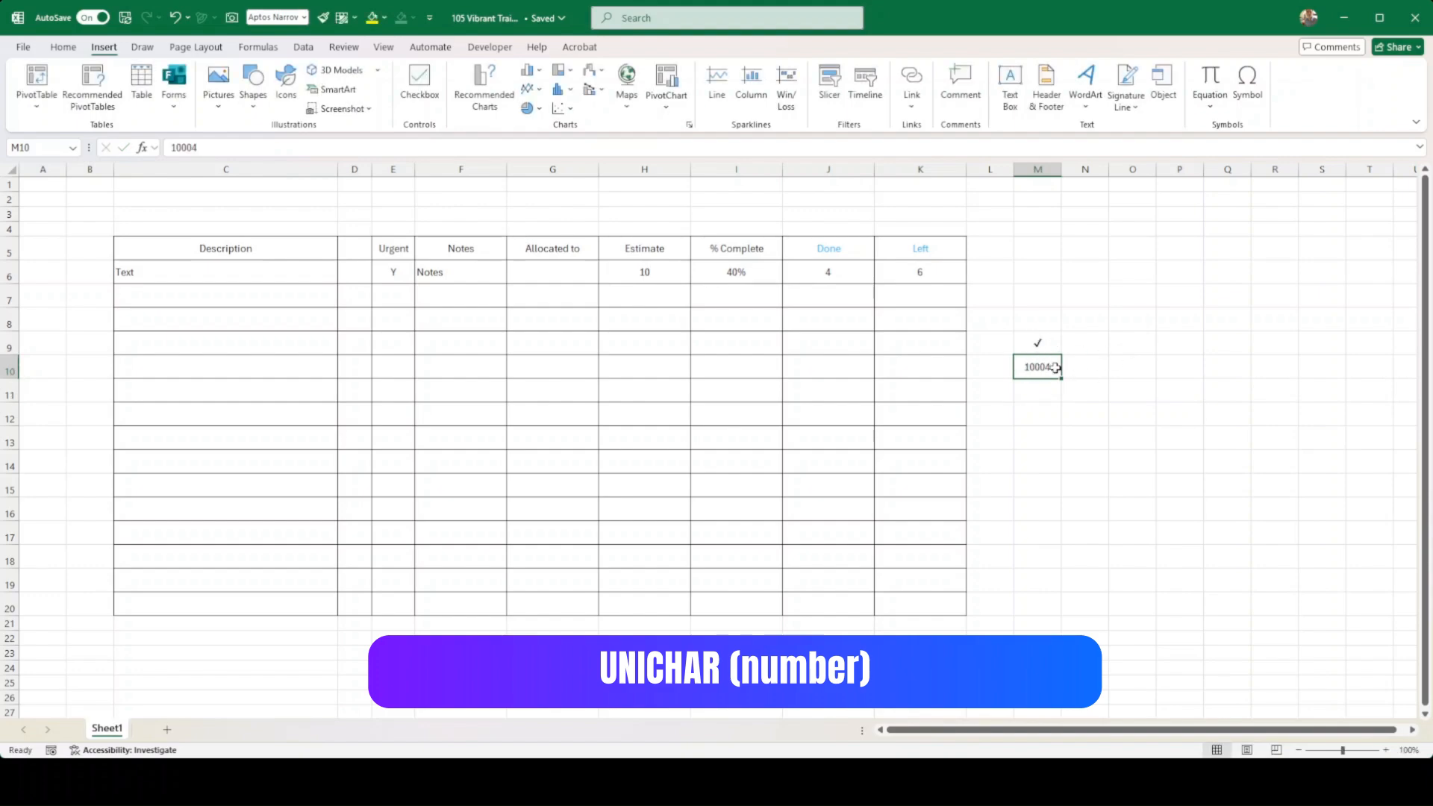
{"action": "left_click", "coordinate": [1043, 345]}
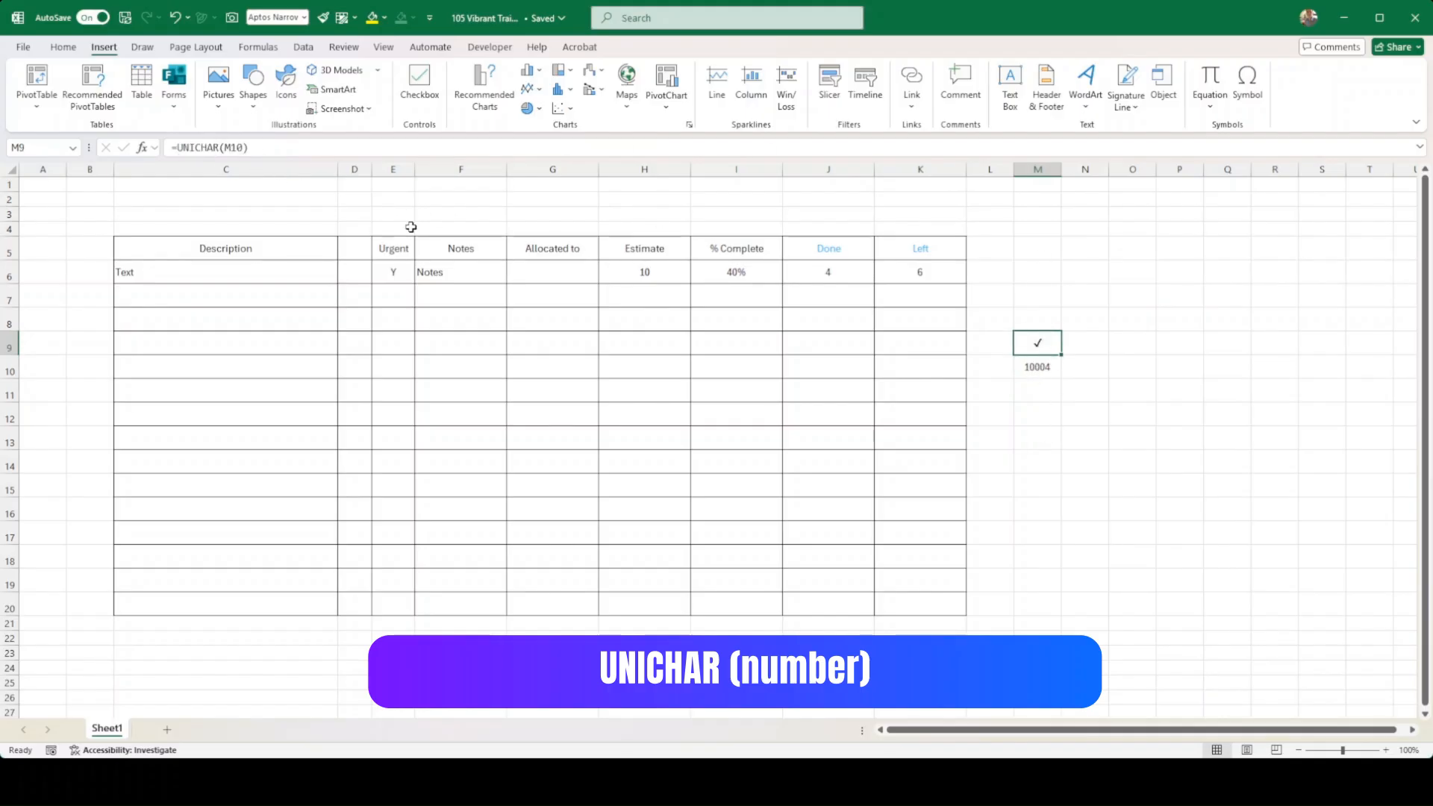
Enter =IF(I6=100%,UNICHAR(10004),"") in D6 so a fully completed first task gets a tick.
{"action": "left_click", "coordinate": [353, 273]}
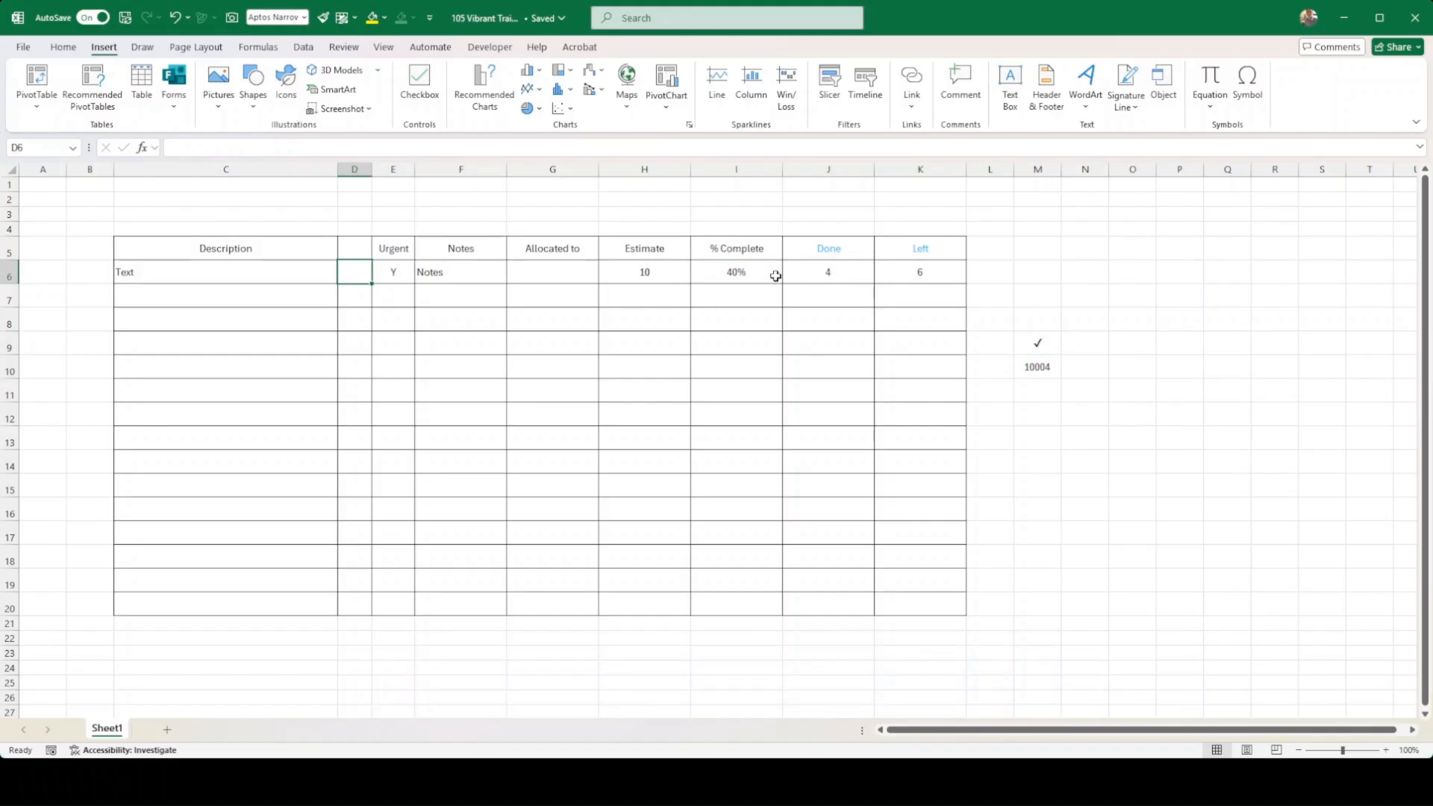
{"action": "type", "text": "="}
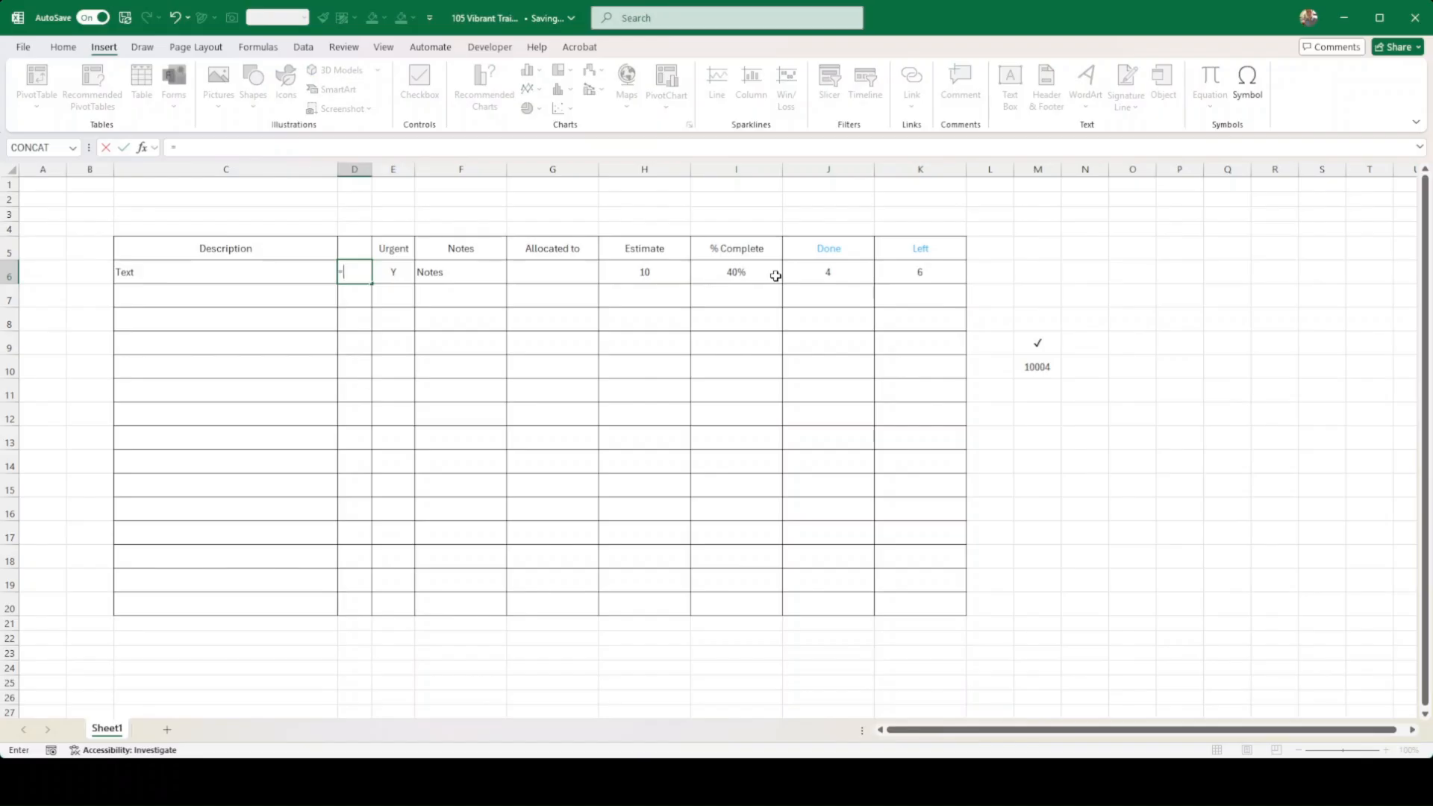
{"action": "type", "text": "if("}
{"action": "left_click", "coordinate": [747, 272]}
{"action": "type", "text": "="}
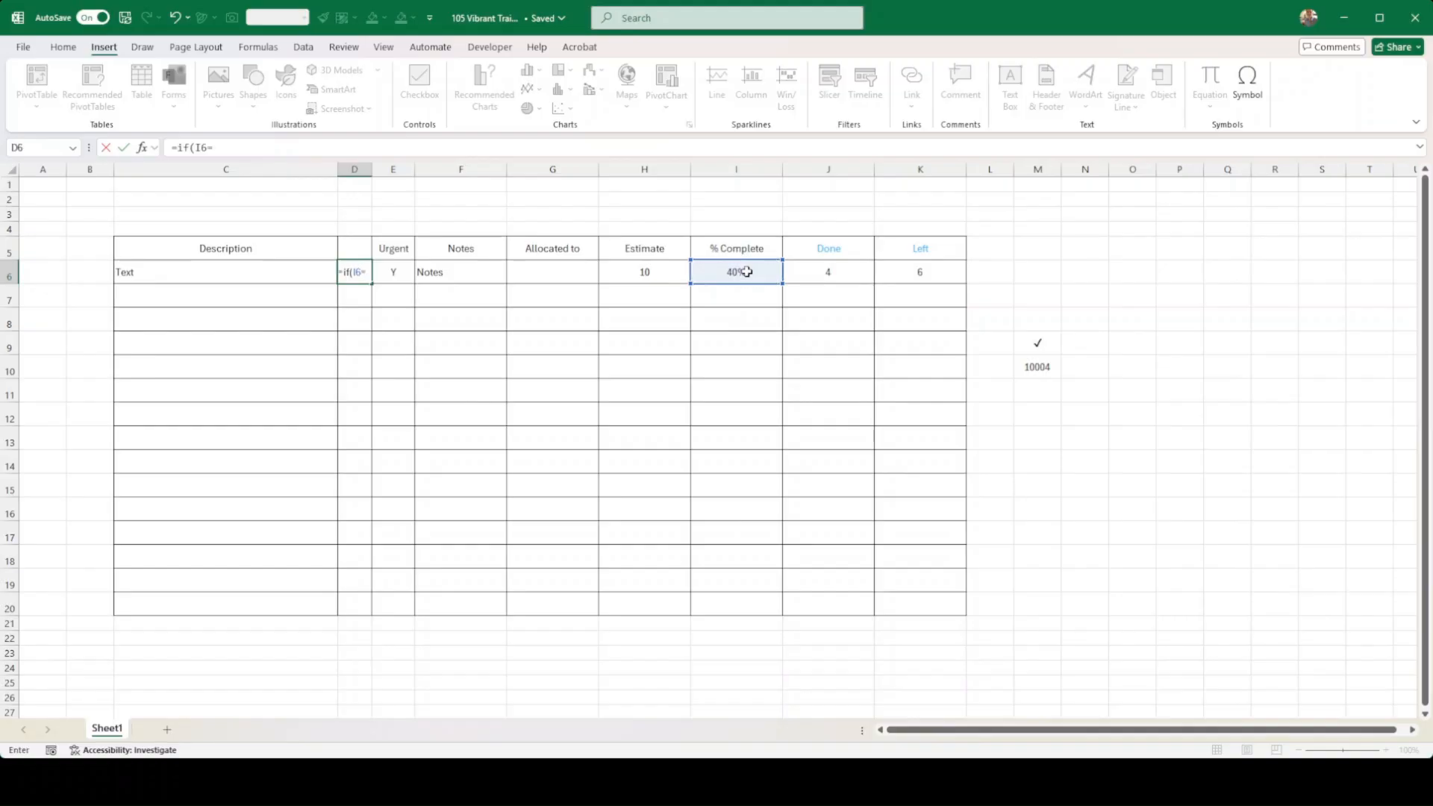
{"action": "type", "text": "100%,unichar(10"}
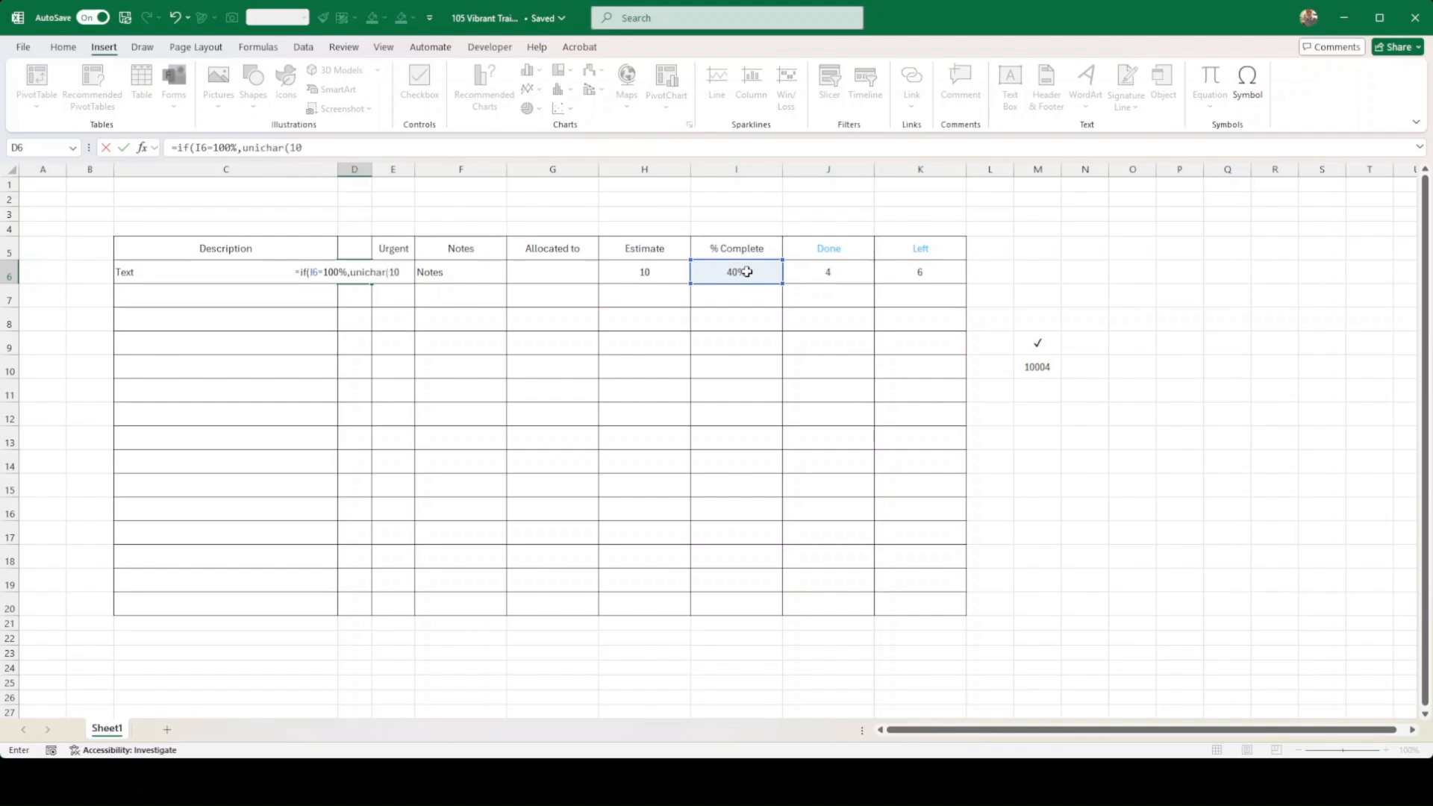
{"action": "type", "text": "004),\""}
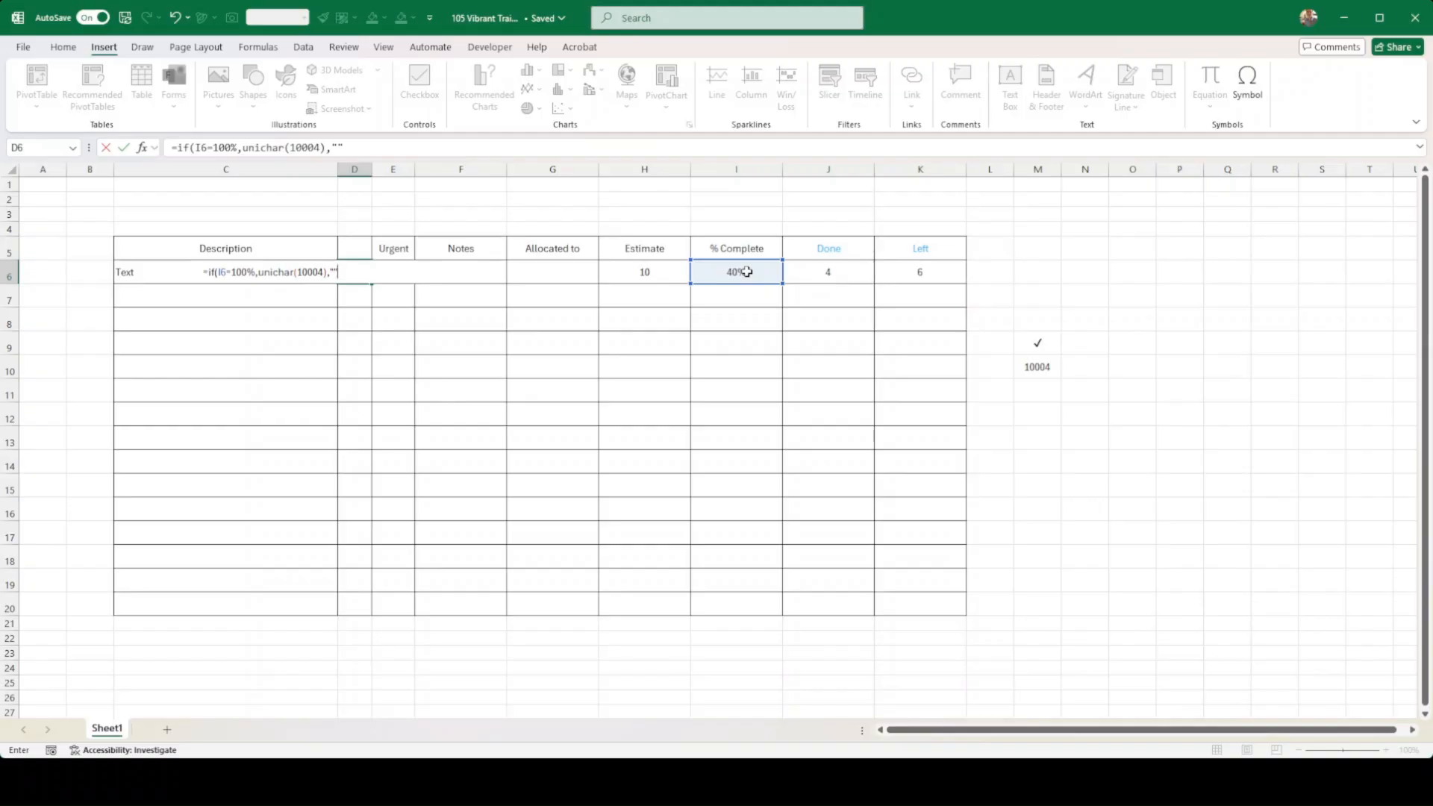
{"action": "key", "text": "Return"}
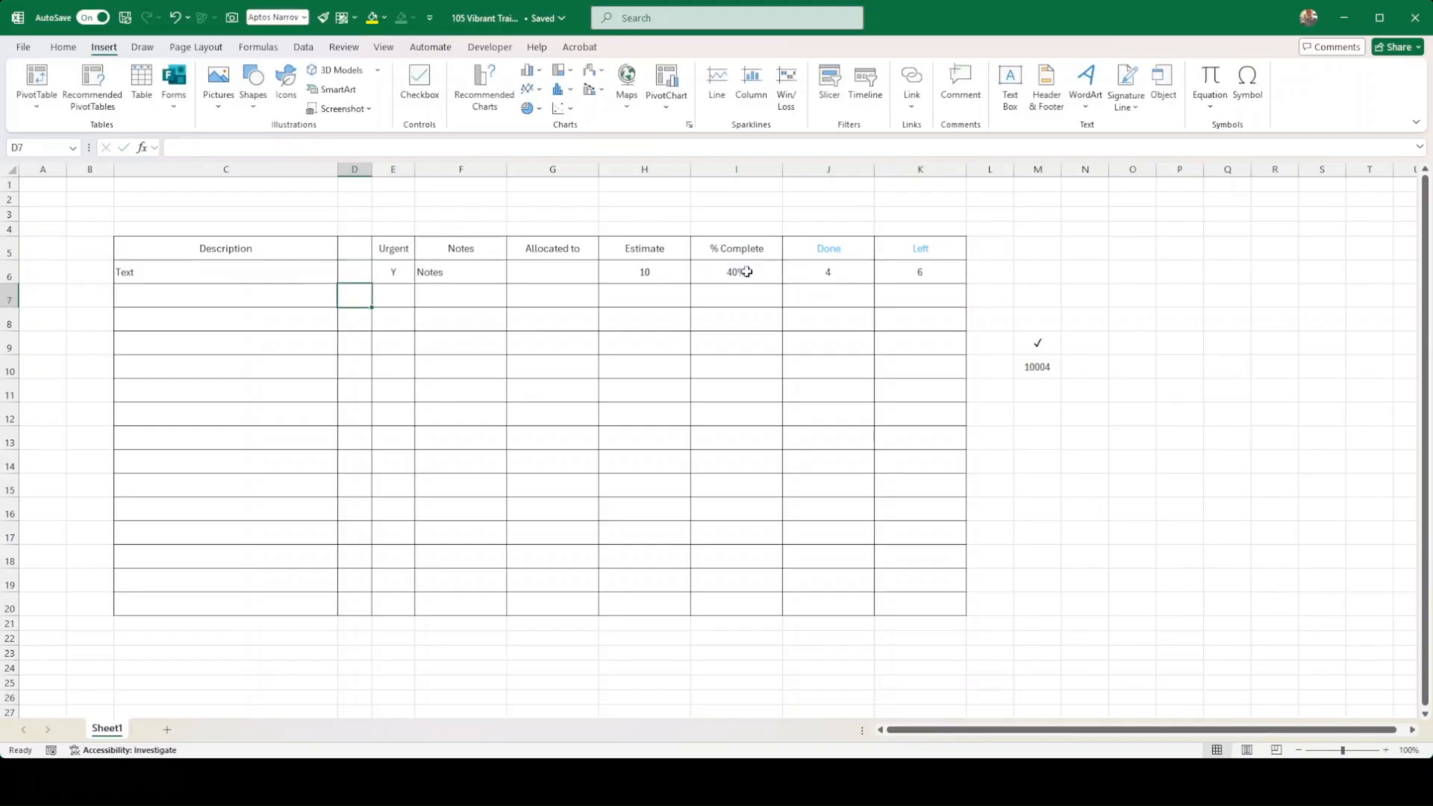
Set the first task's % Complete in I6 to 100% and check the tick formula in D6.
{"action": "left_click", "coordinate": [353, 273]}
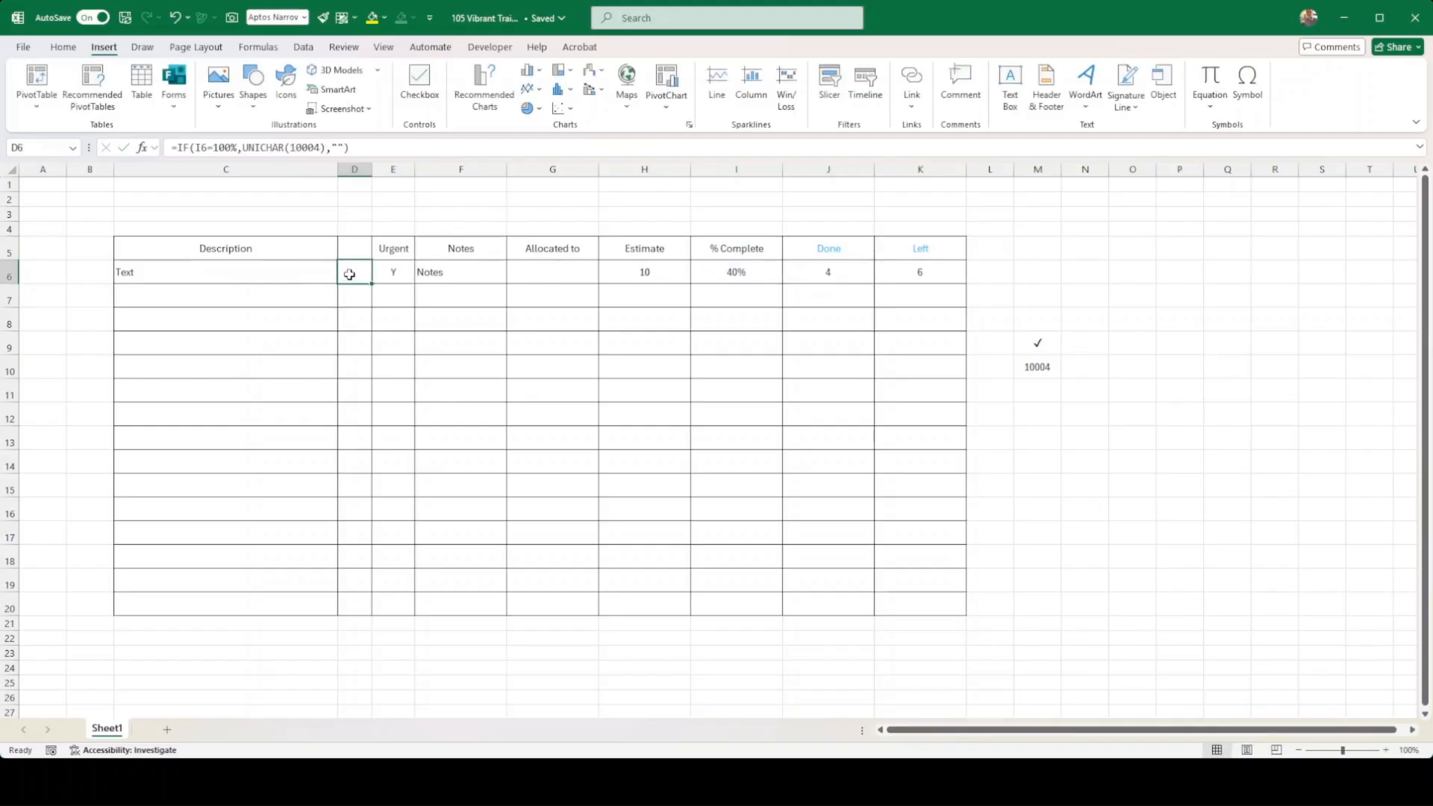
{"action": "left_click", "coordinate": [751, 266]}
{"action": "type", "text": "1"}
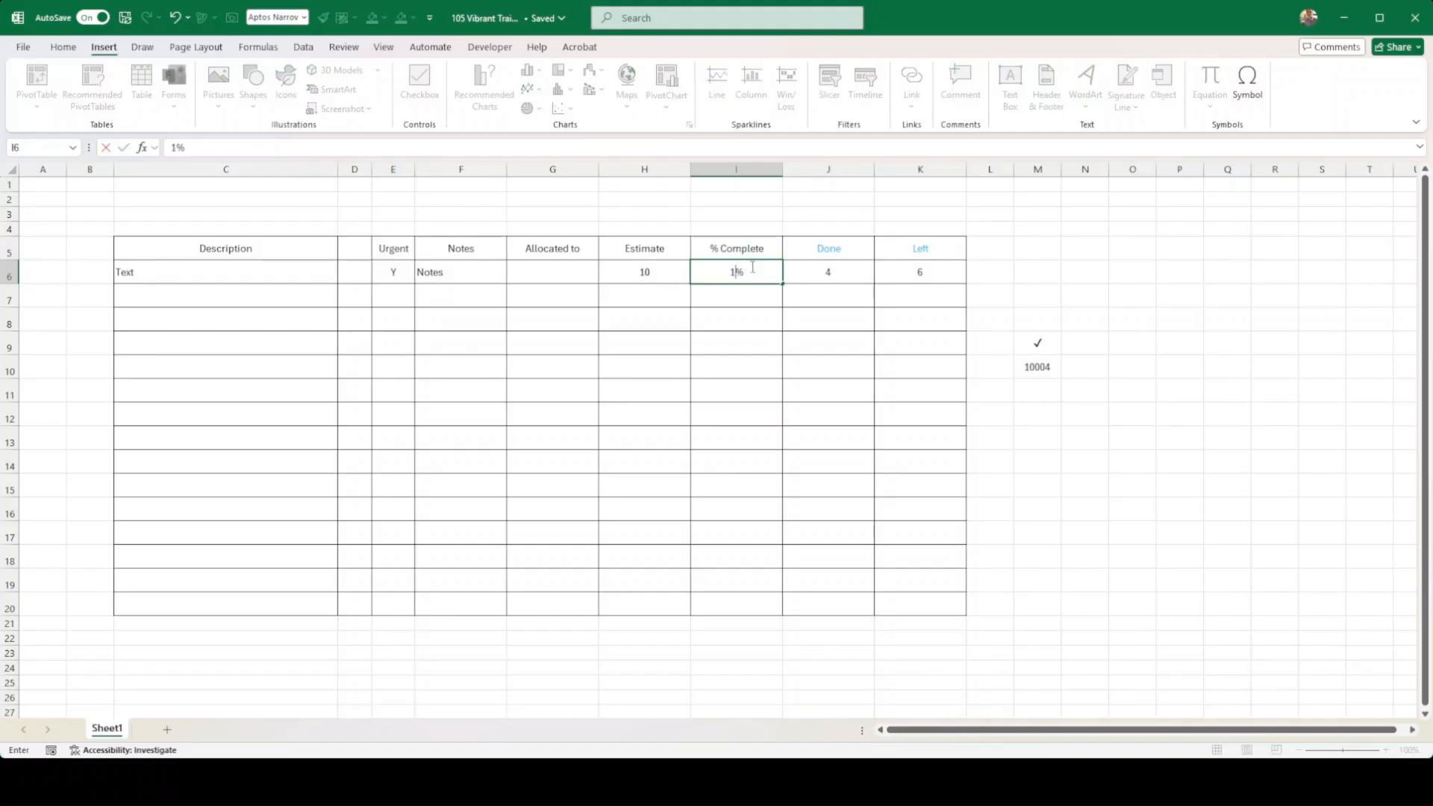
{"action": "type", "text": "00"}
{"action": "key", "text": "Return"}
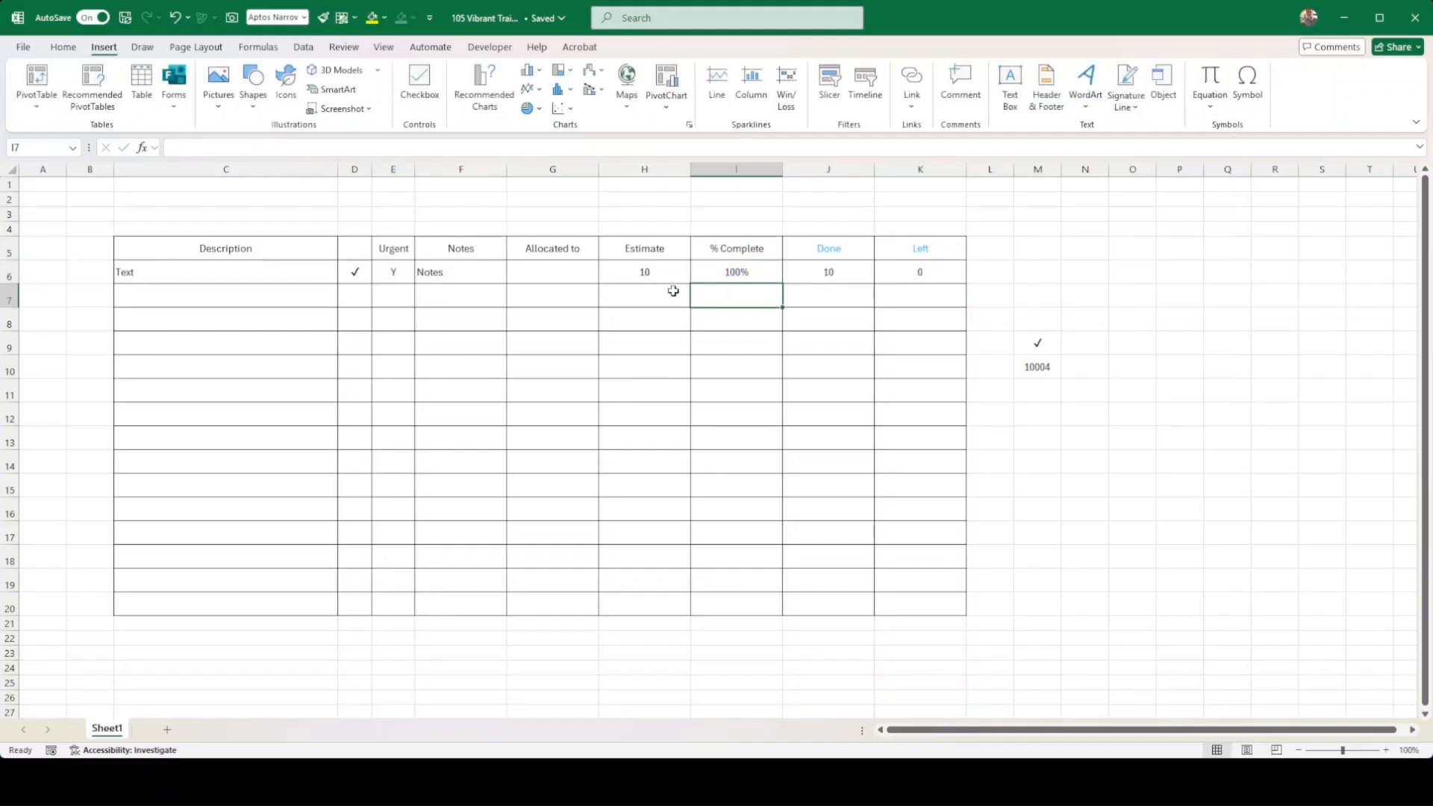
{"action": "left_click", "coordinate": [348, 271]}
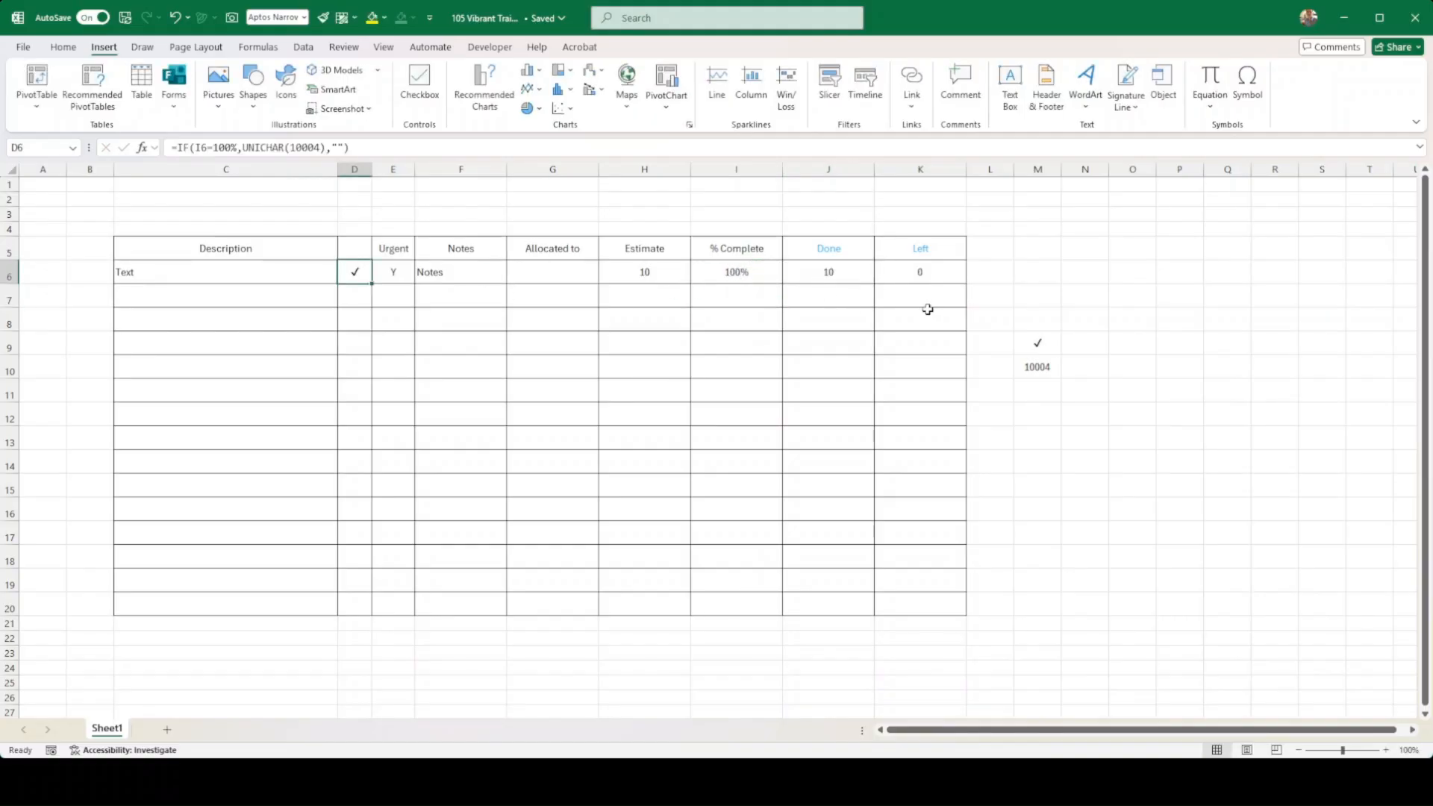
Review the task table range and the purple, red, yellow and green hex codes in M12:N15.
{"action": "left_click_drag", "start_coordinate": [243, 249], "coordinate": [928, 610]}
{"action": "left_click", "coordinate": [990, 586]}
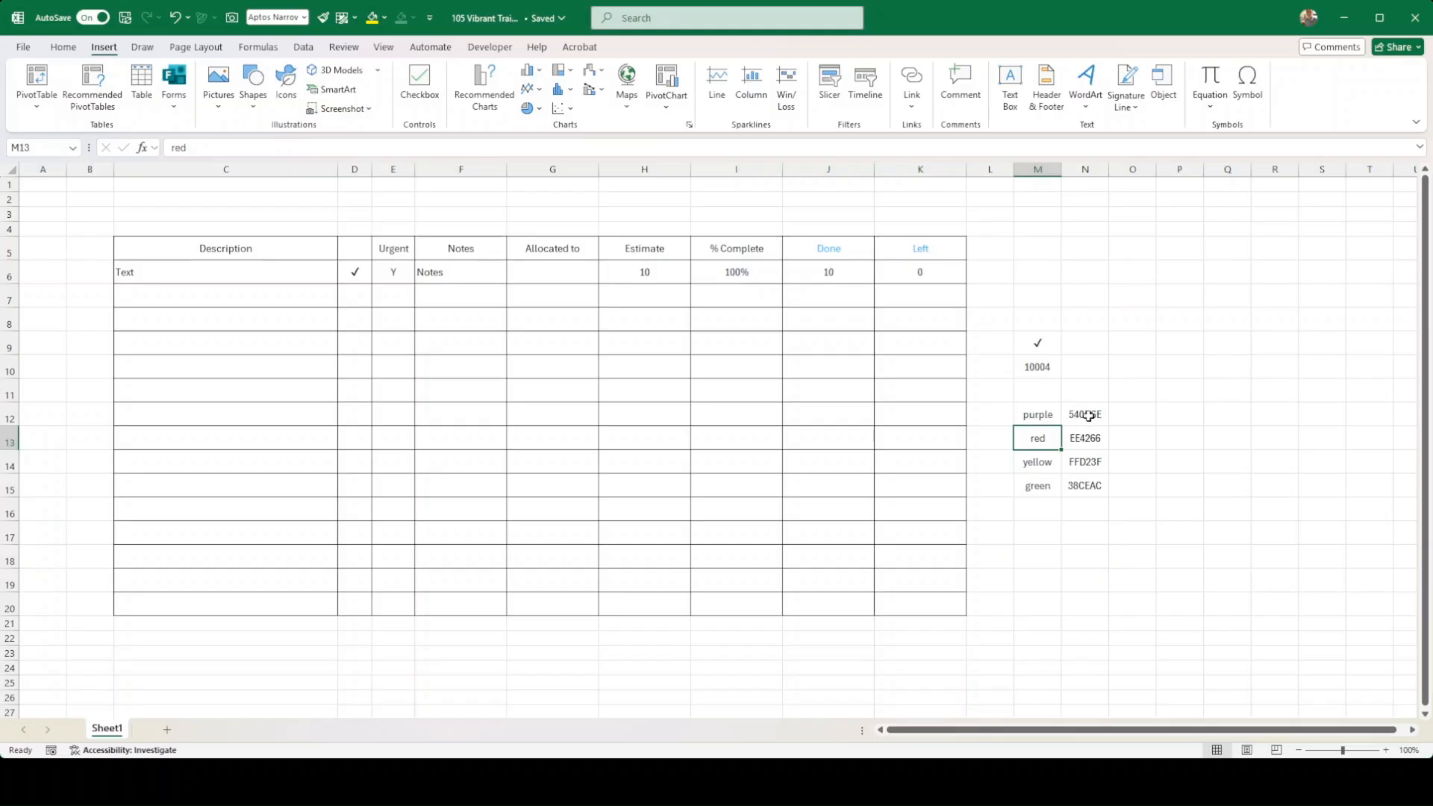
{"action": "left_click_drag", "start_coordinate": [1089, 415], "coordinate": [1086, 485]}
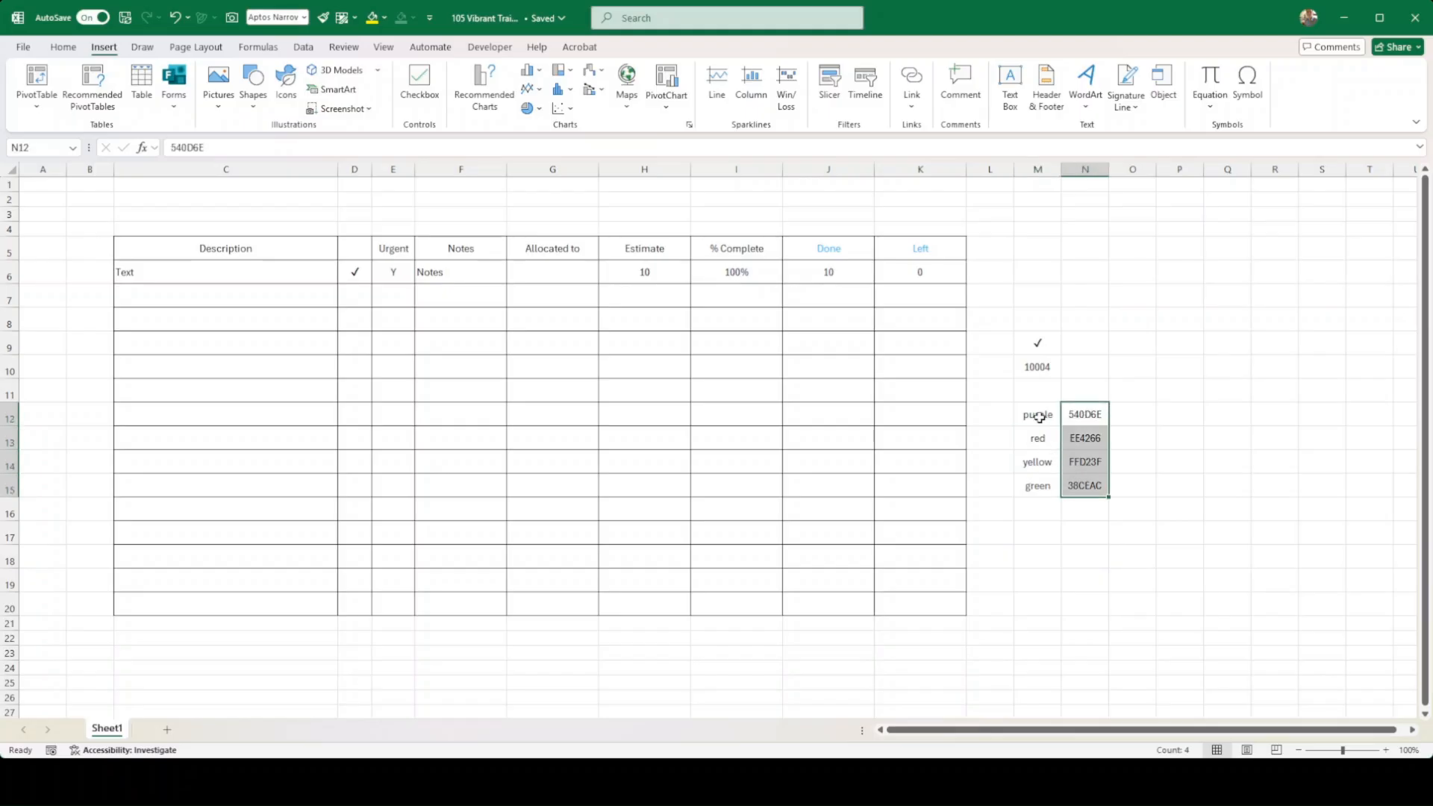
{"action": "left_click_drag", "start_coordinate": [1039, 417], "coordinate": [1038, 486]}
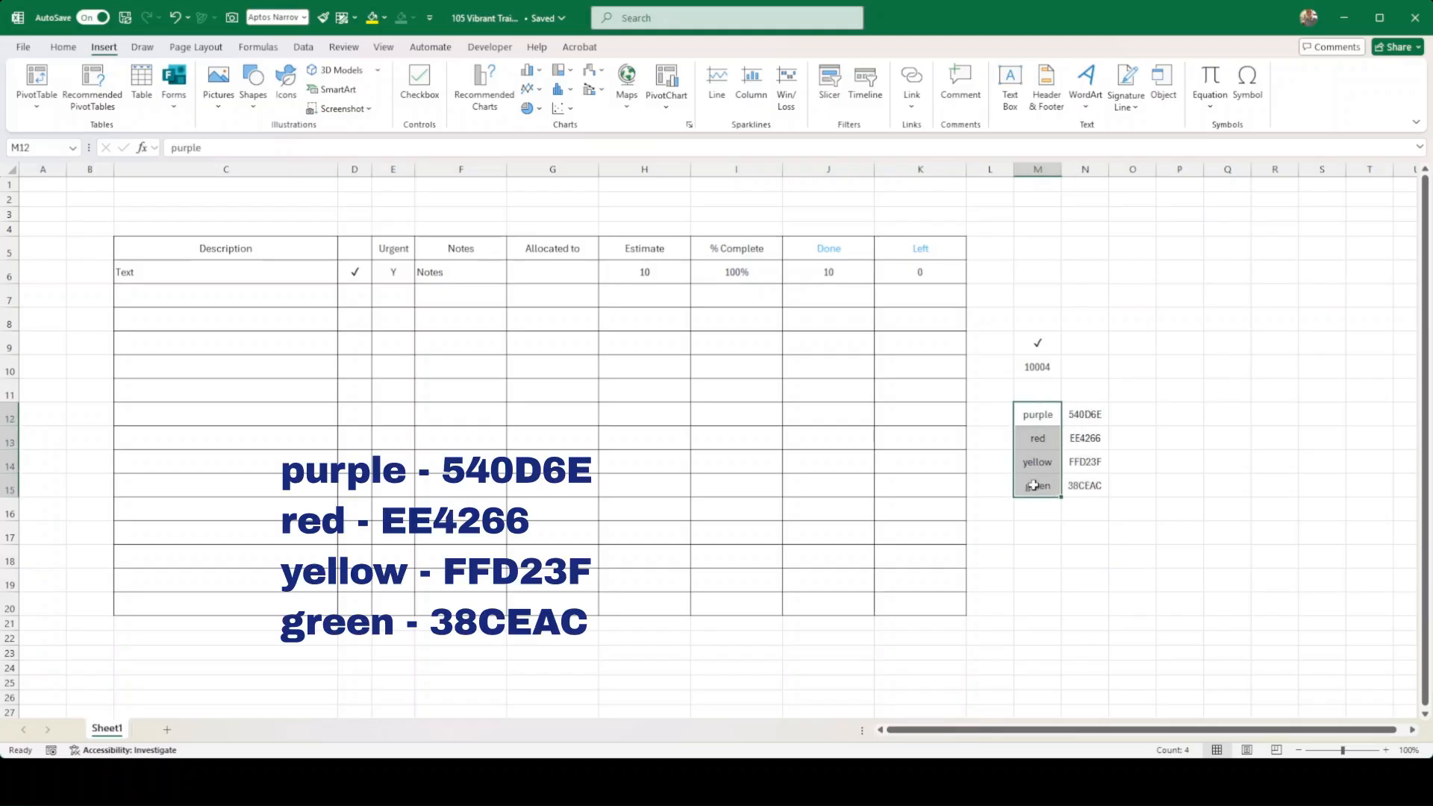
{"action": "left_click", "coordinate": [1102, 415]}
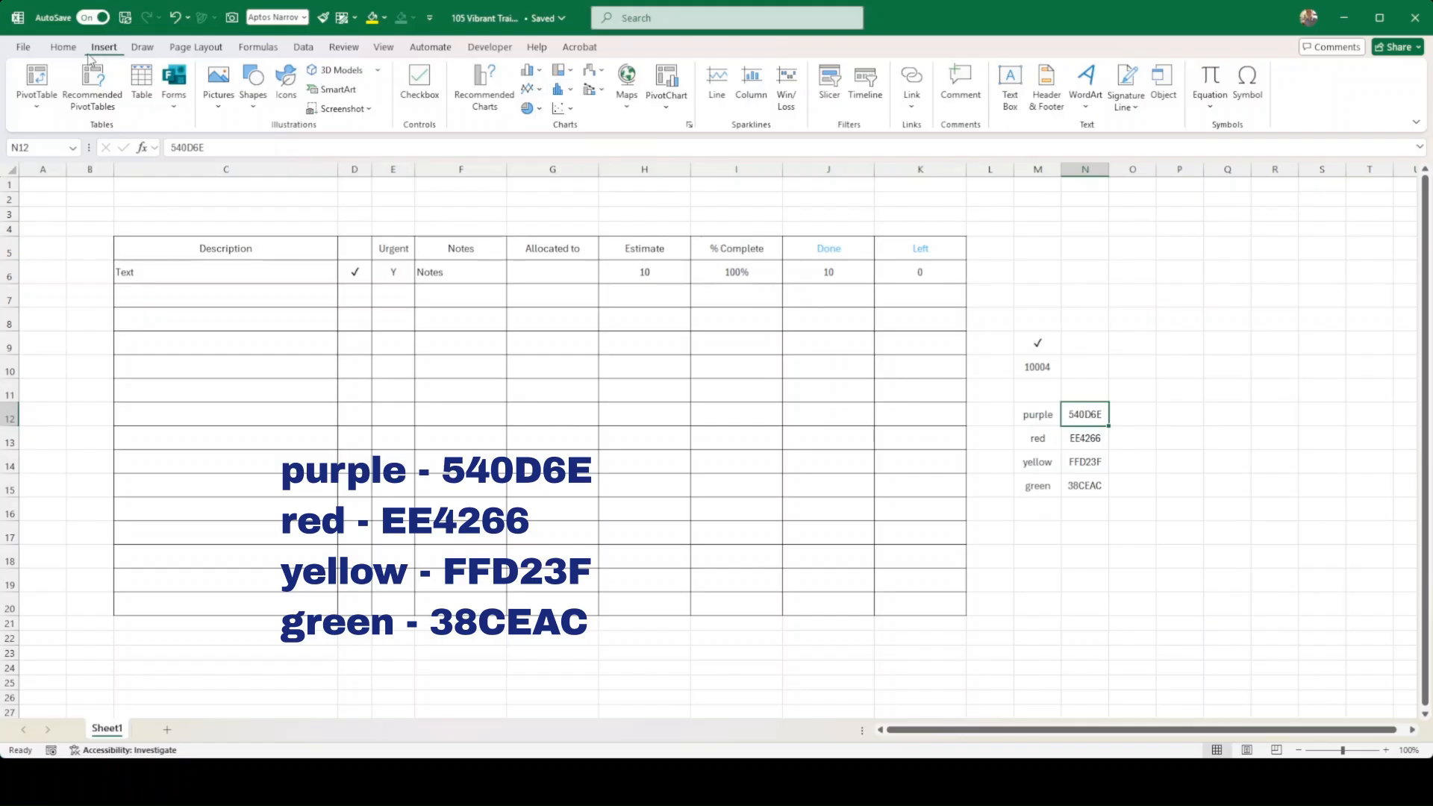
Apply a theme colour set with teal, red, purple, blue, yellow and green accents to the workbook.
{"action": "left_click", "coordinate": [195, 47]}
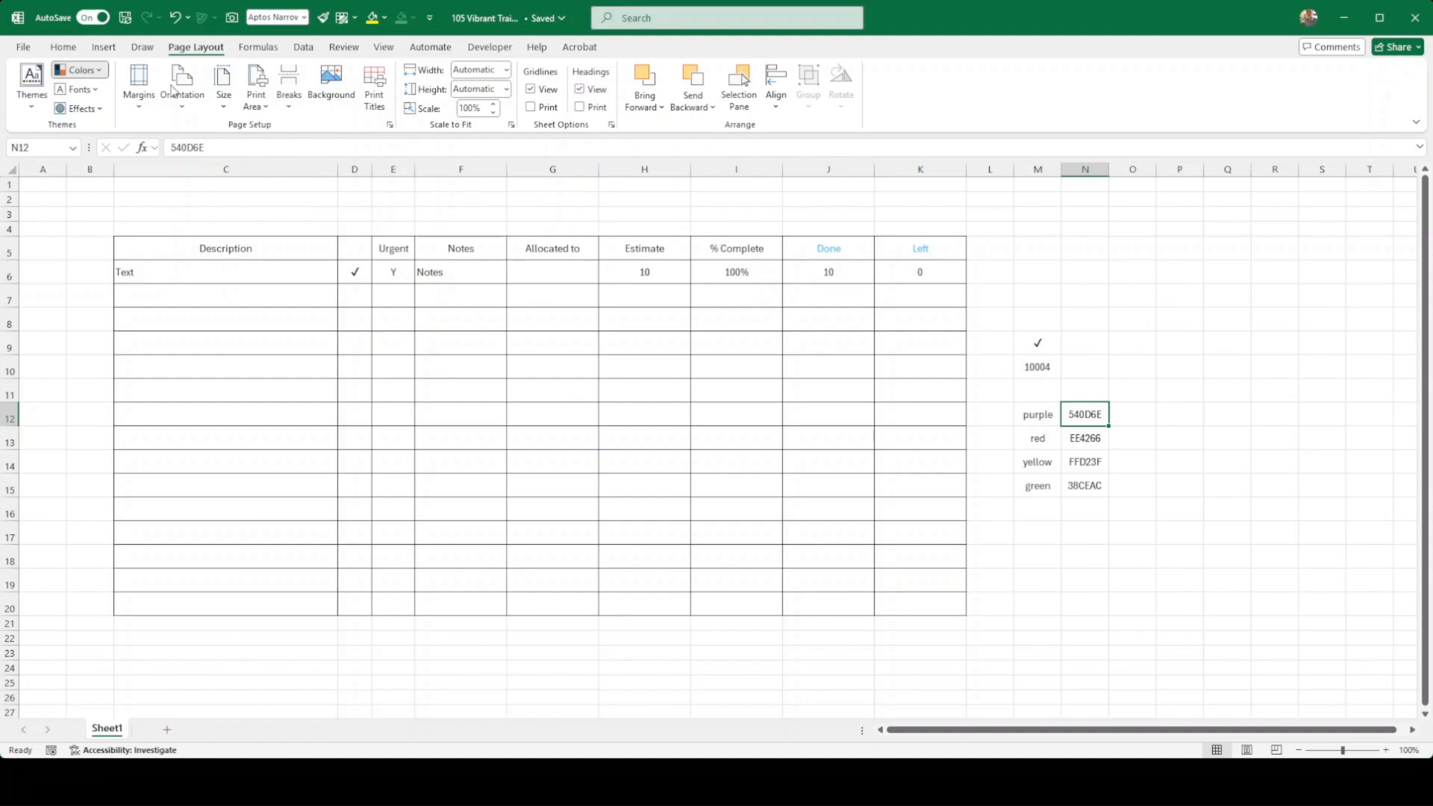
{"action": "left_click", "coordinate": [123, 511]}
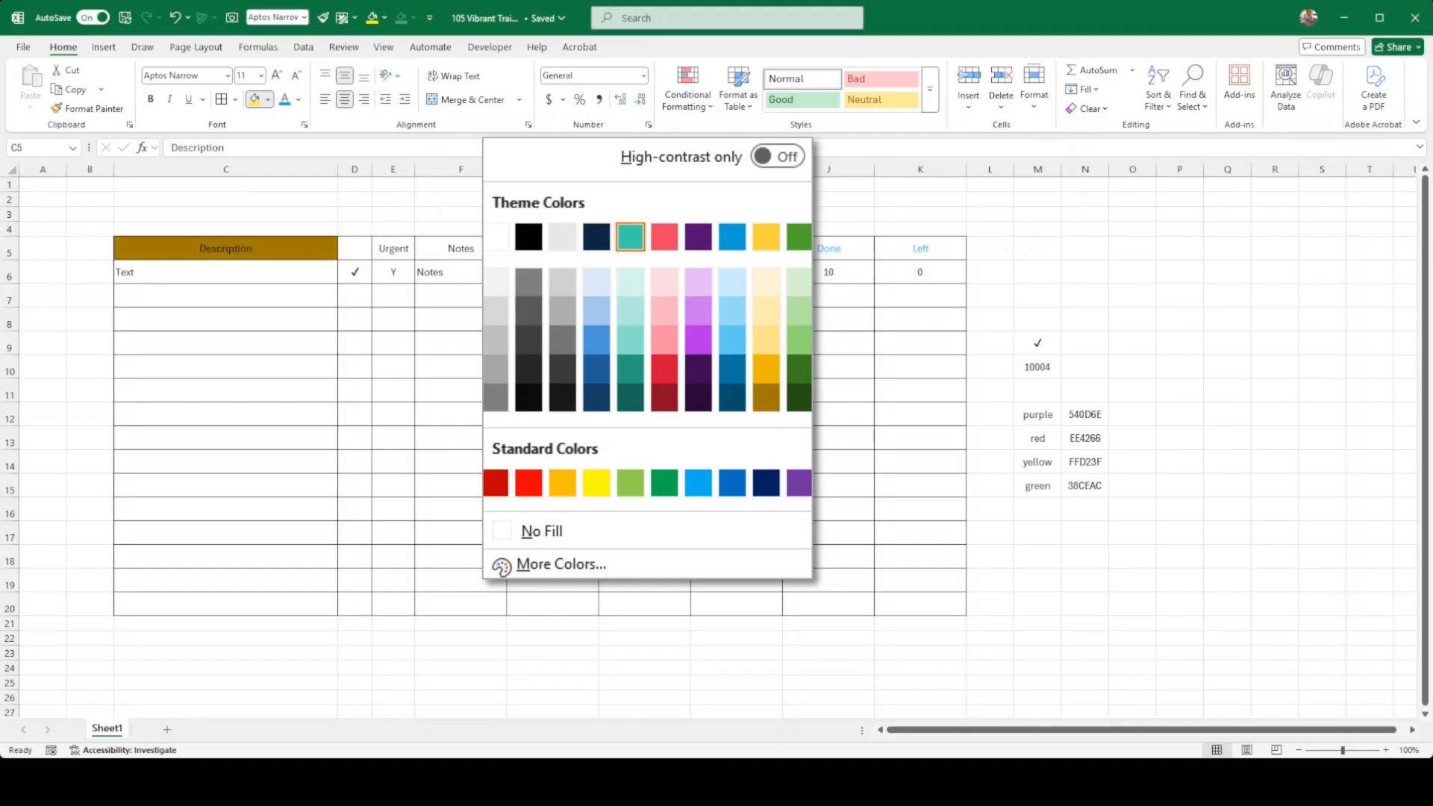
Fill the header cells C5:F5, Description through Notes, with the red theme colour and make their text bold and white.
{"action": "key", "text": "Escape"}
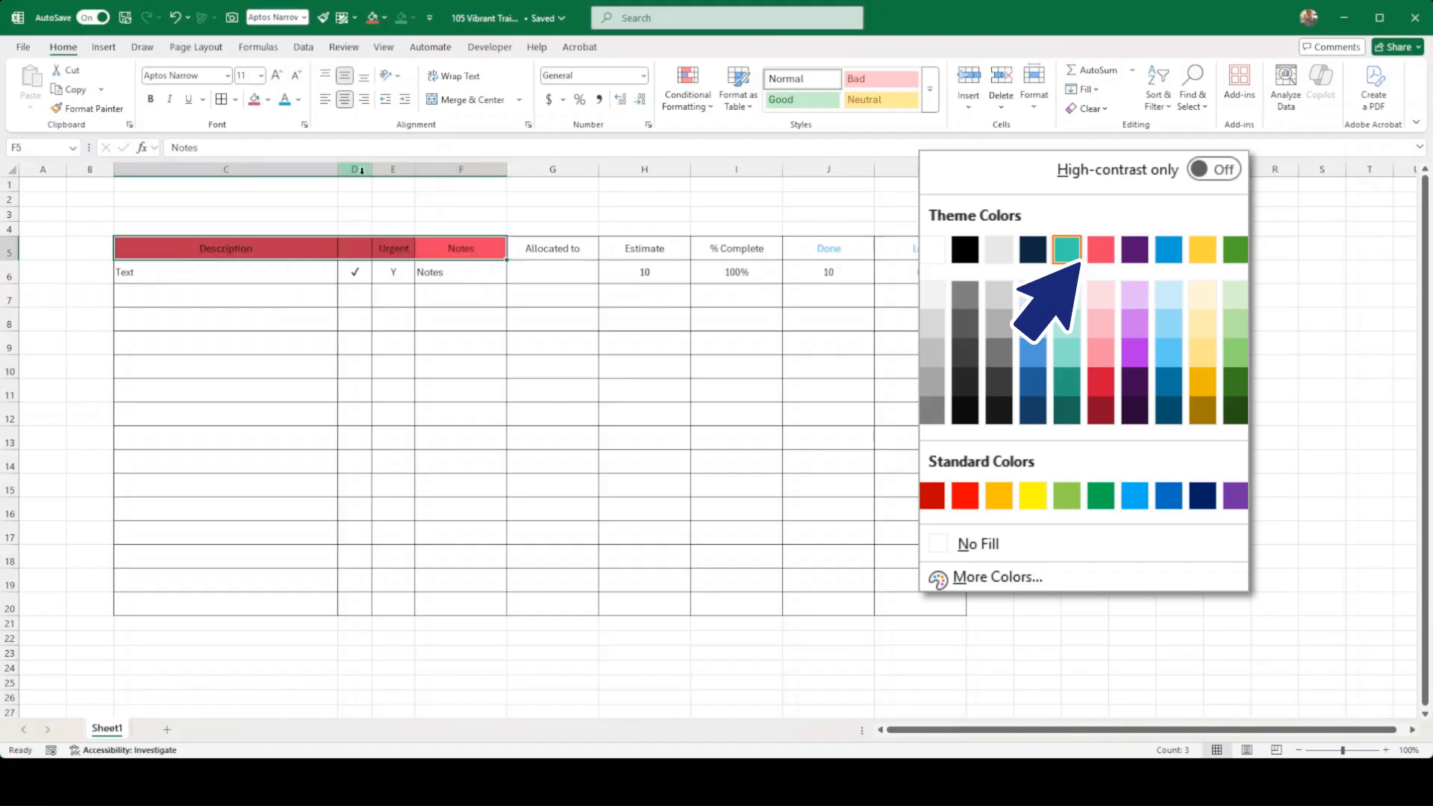
{"action": "left_click", "coordinate": [287, 191]}
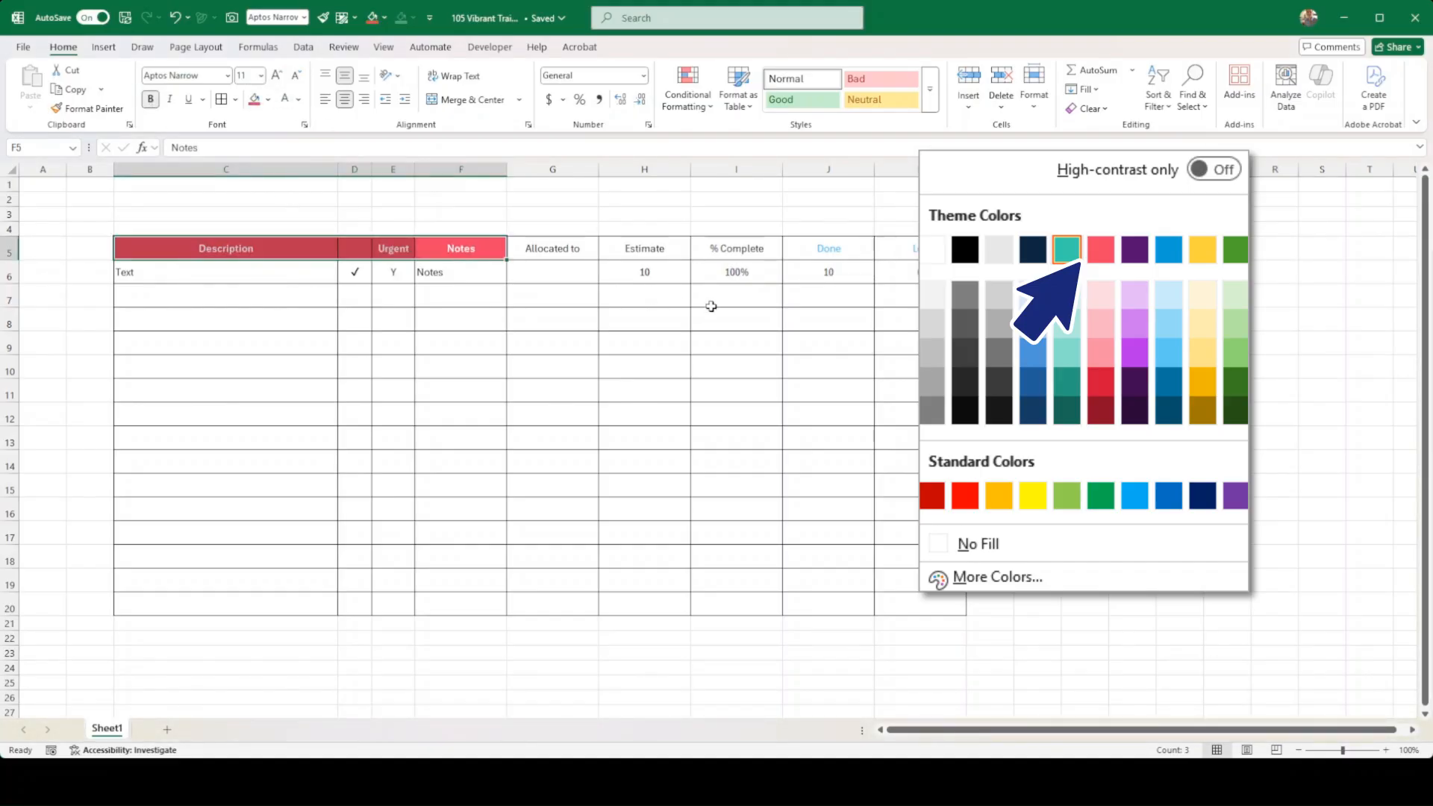
Fill the Allocated to and Estimate headers, G5:H5, with bright purple and make their text bold and white.
{"action": "left_click", "coordinate": [549, 255]}
{"action": "left_click_drag", "start_coordinate": [549, 254], "coordinate": [644, 249]}
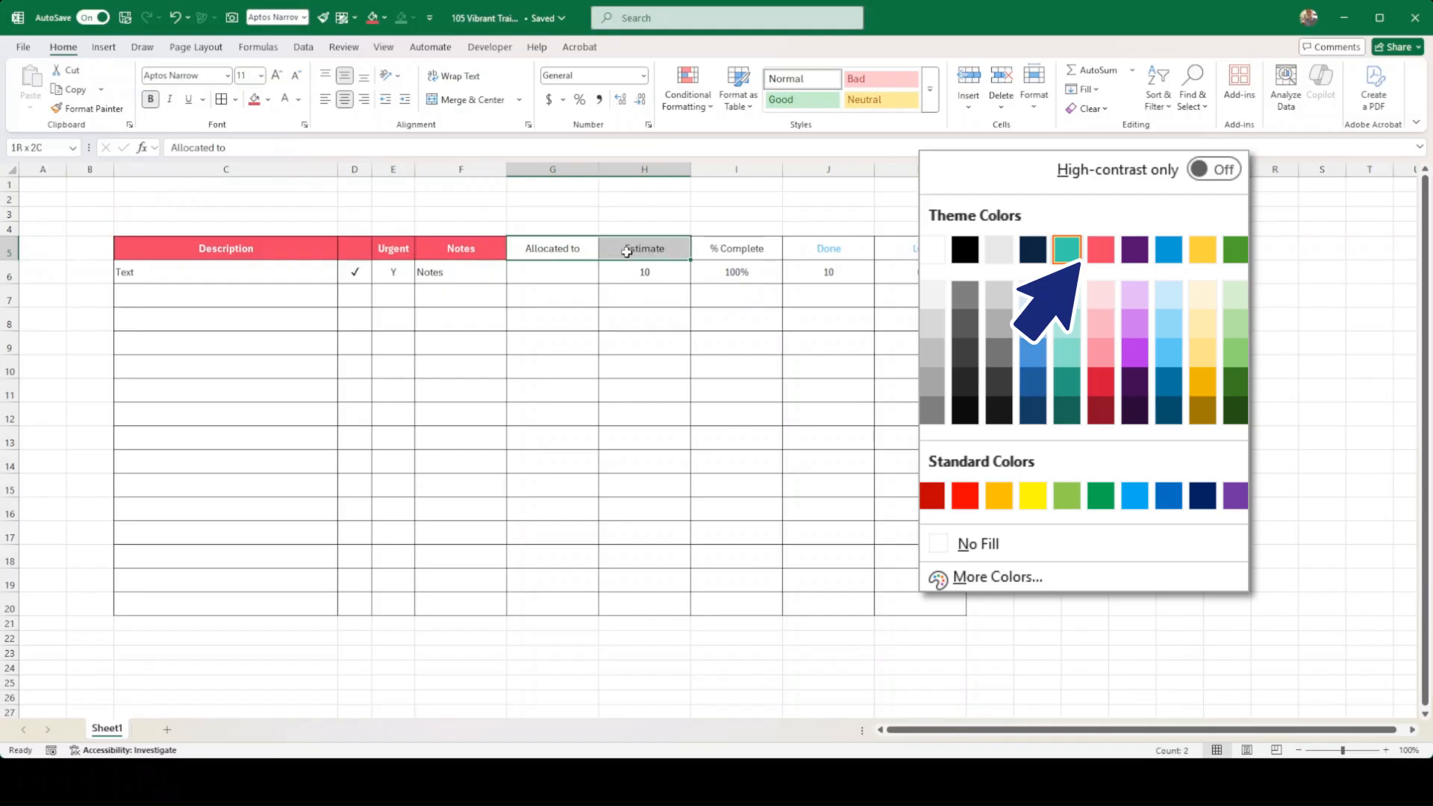
{"action": "left_click", "coordinate": [155, 101]}
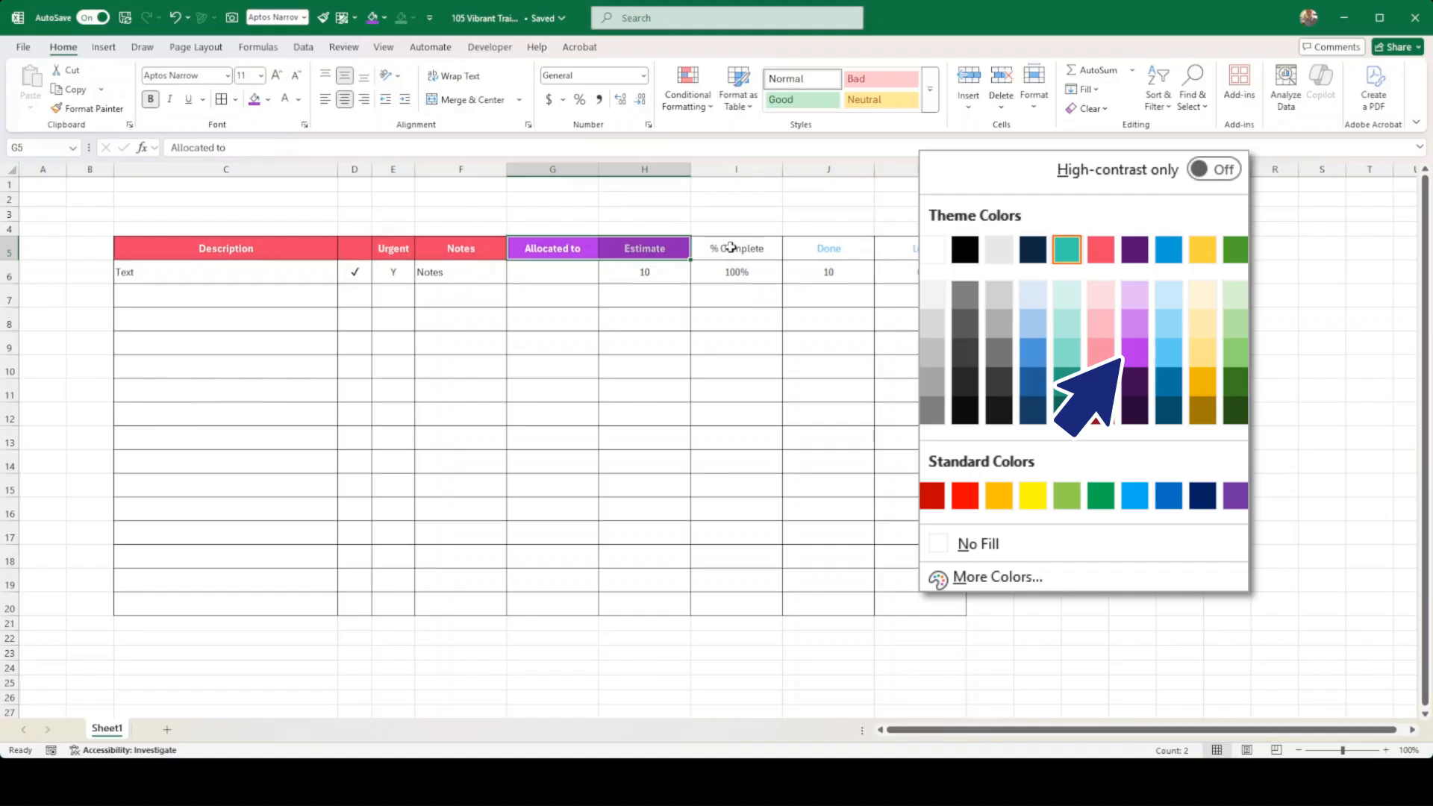
Fill the % Complete, Done and Left headers, I5:K5, with the darker gold theme shade and make their text bold and white.
{"action": "left_click_drag", "start_coordinate": [733, 248], "coordinate": [879, 246]}
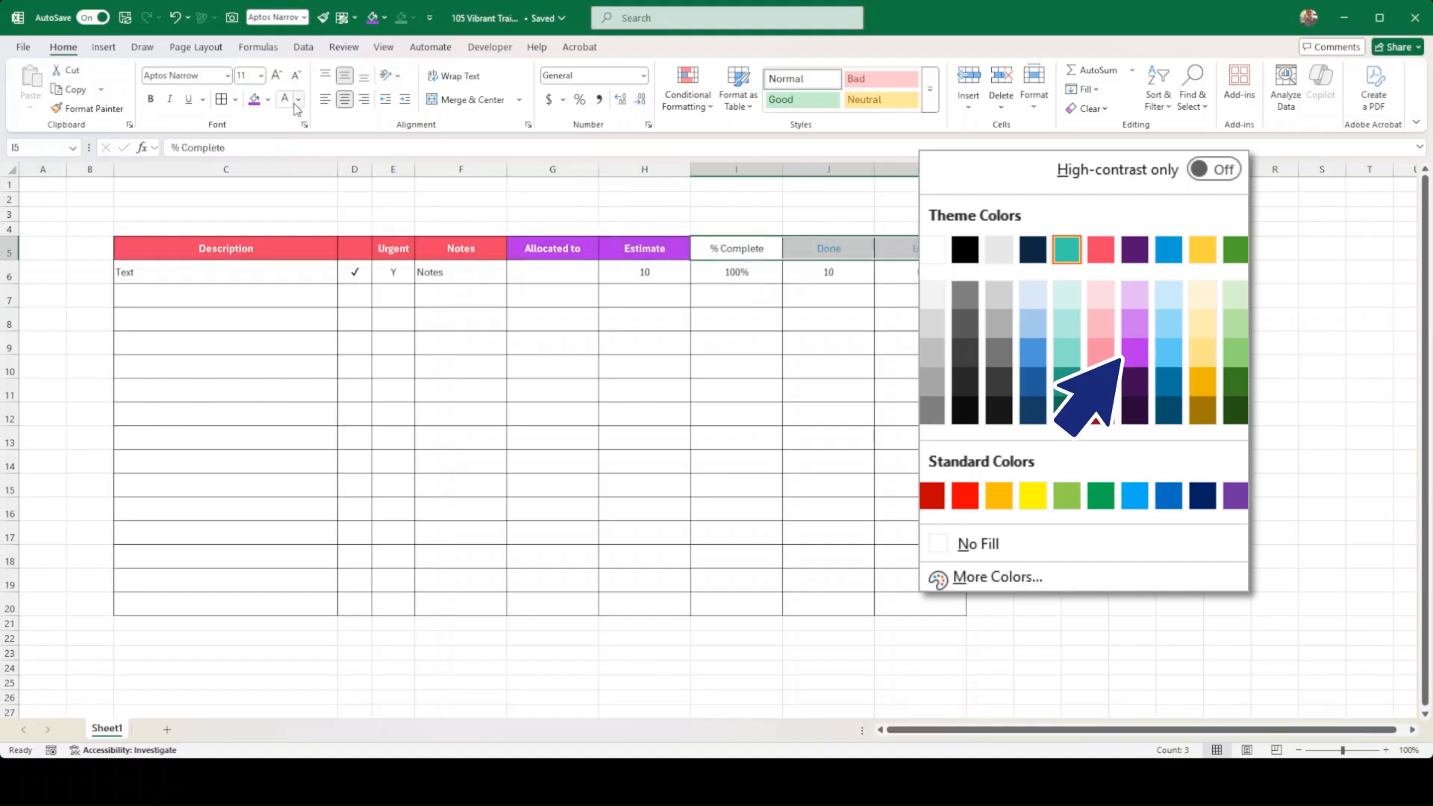
{"action": "left_click", "coordinate": [289, 106]}
{"action": "left_click", "coordinate": [151, 104]}
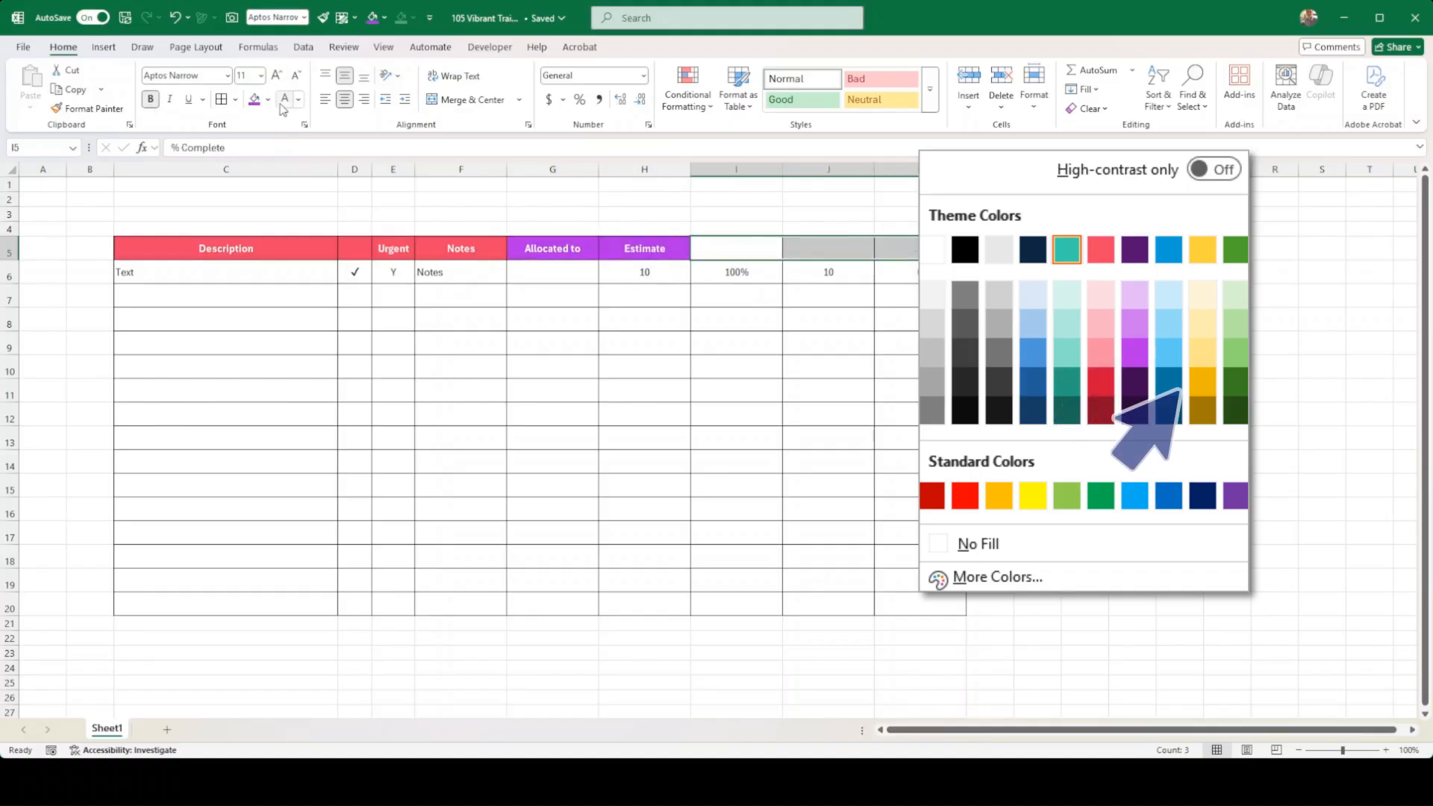
{"action": "left_click", "coordinate": [256, 100]}
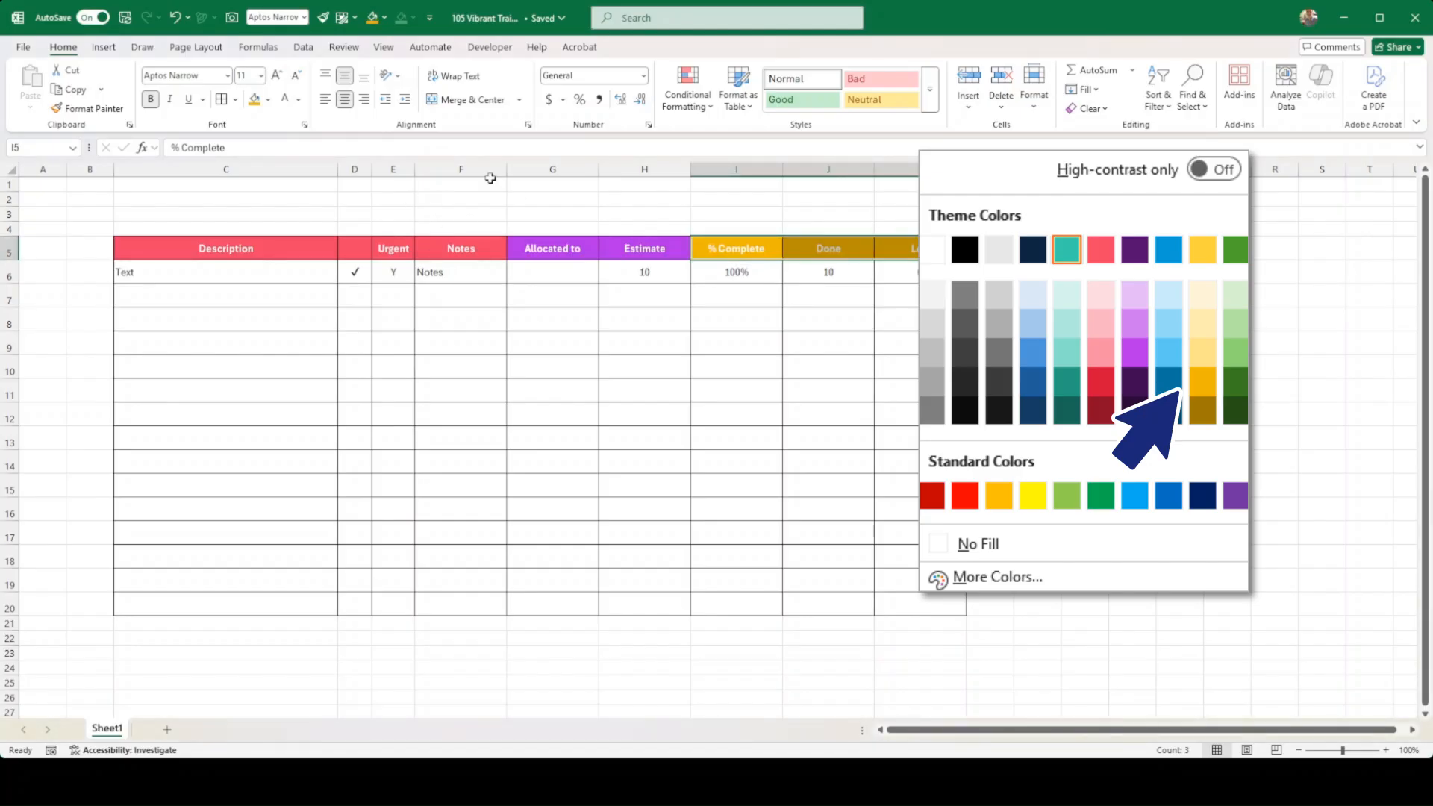
{"action": "left_click", "coordinate": [774, 252]}
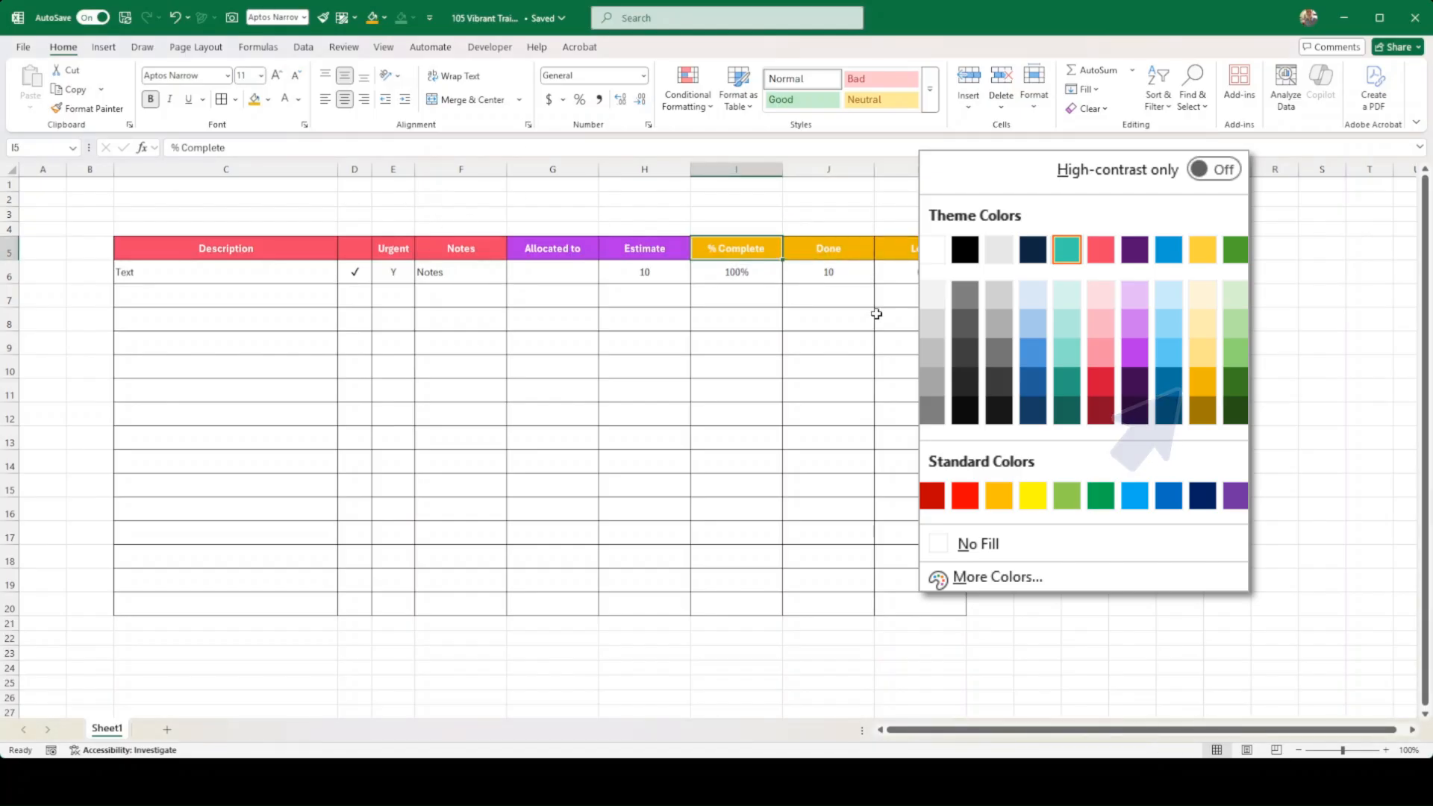
Fill the body cells C6:F20, under Description through Notes, with the lightest red theme shade.
{"action": "left_click", "coordinate": [823, 317]}
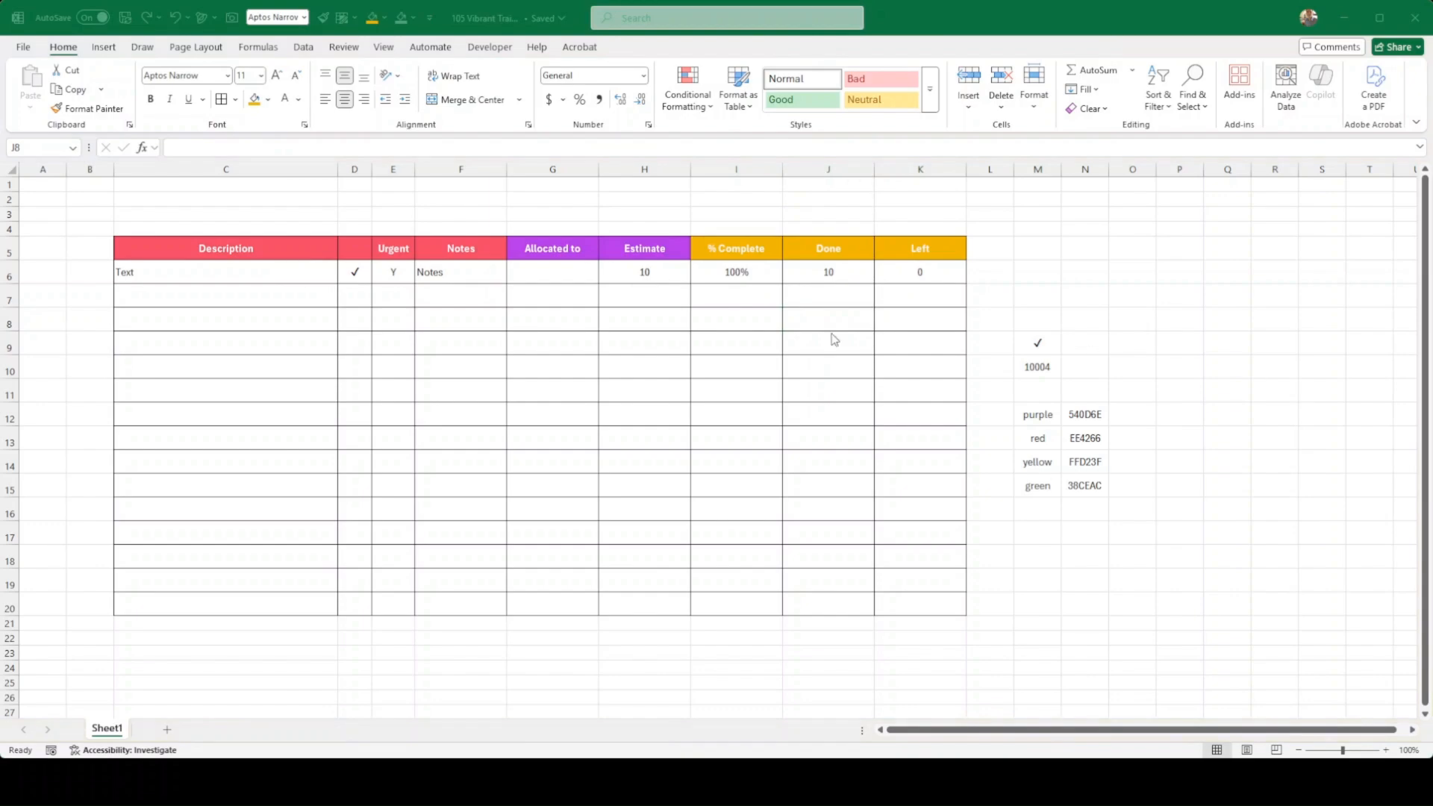
{"action": "left_click", "coordinate": [246, 272]}
{"action": "left_click_drag", "start_coordinate": [295, 271], "coordinate": [471, 603]}
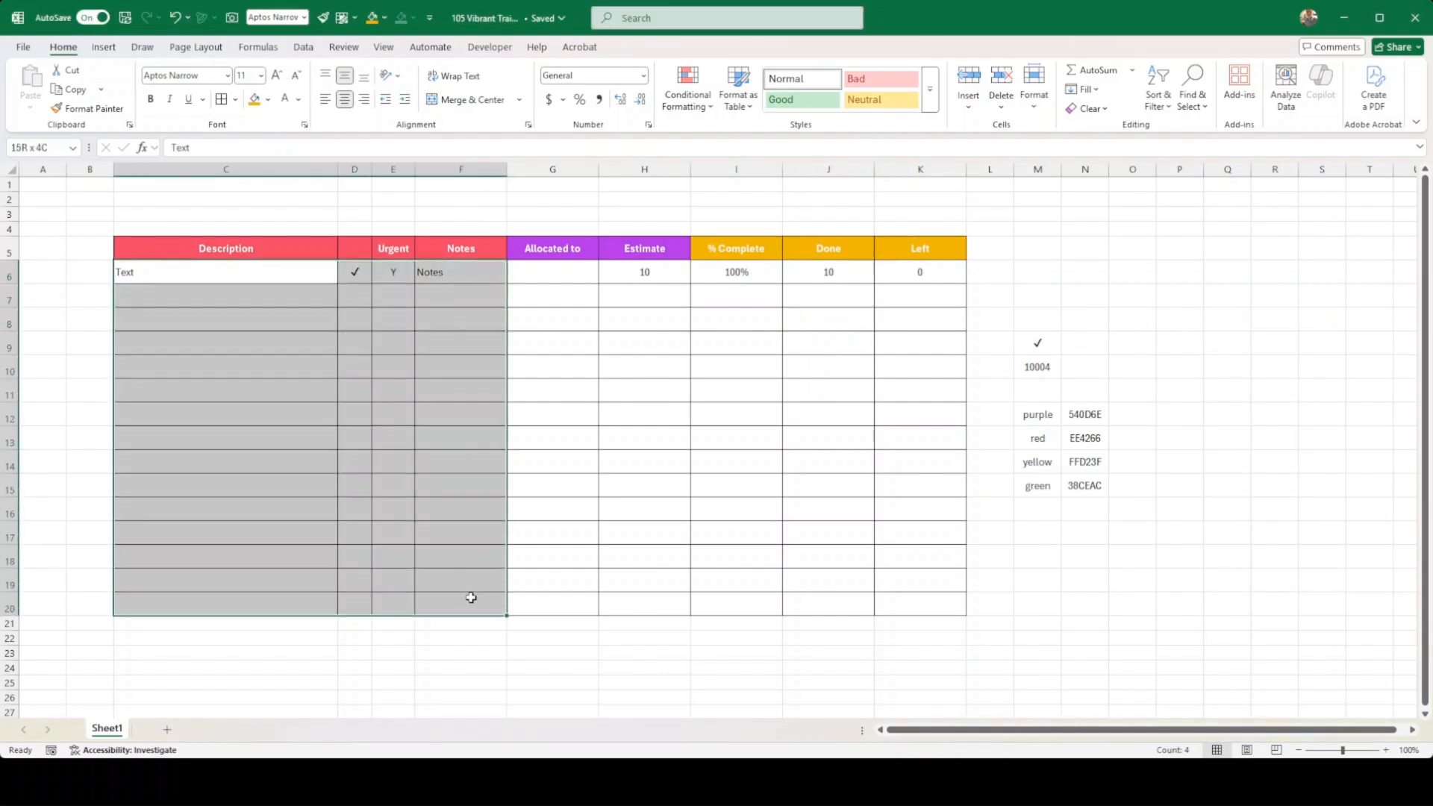
{"action": "left_click", "coordinate": [269, 100]}
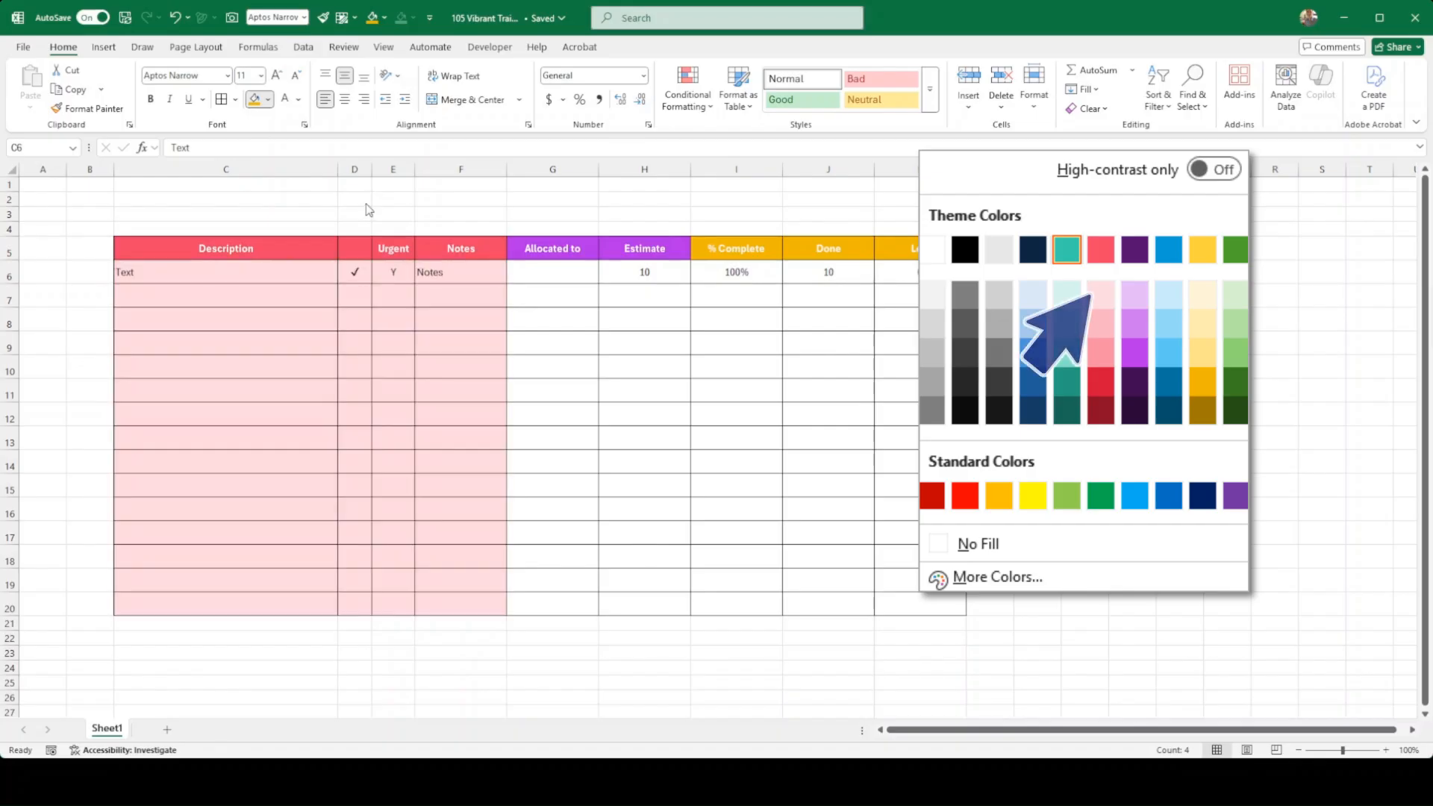
{"action": "left_click", "coordinate": [371, 207]}
Fill the body cells G6:H20, under Allocated to and Estimate, with the lightest purple theme shade.
{"action": "left_click", "coordinate": [551, 274]}
{"action": "left_click_drag", "start_coordinate": [551, 274], "coordinate": [634, 602]}
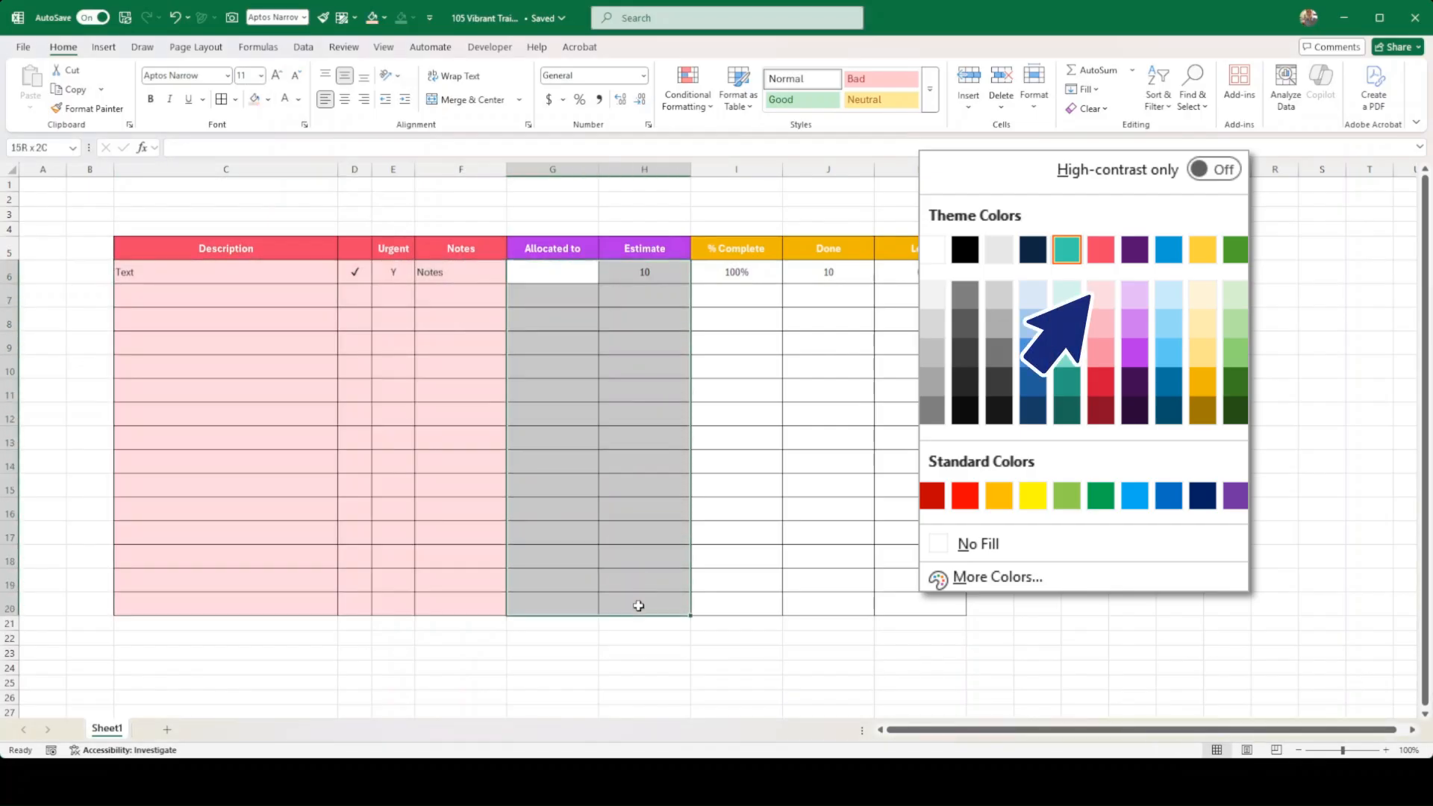
{"action": "left_click", "coordinate": [269, 100]}
{"action": "left_click", "coordinate": [377, 203]}
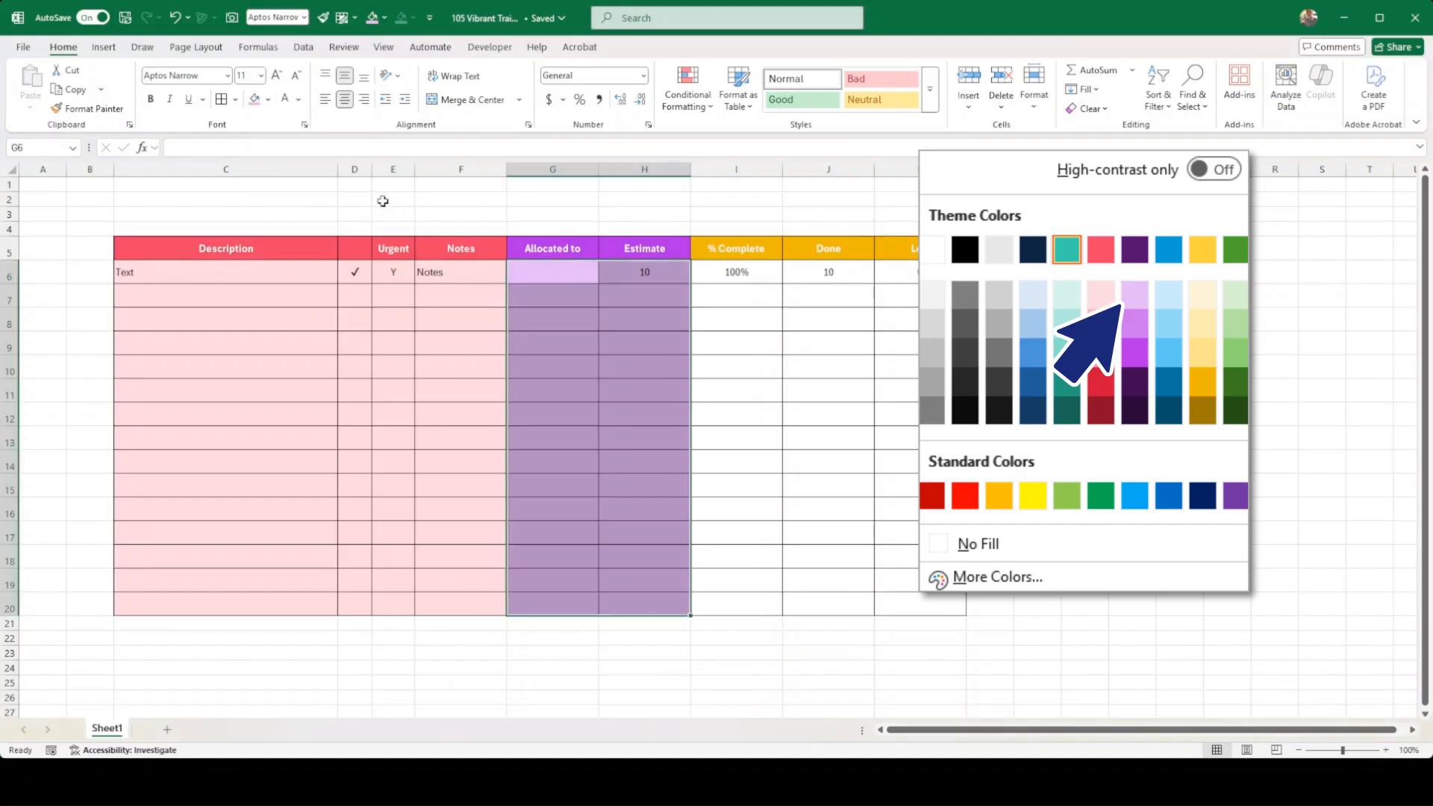
Fill the body cells I6:K20, under % Complete, Done and Left, with the lightest gold theme shade.
{"action": "left_click", "coordinate": [644, 341]}
{"action": "left_click_drag", "start_coordinate": [738, 274], "coordinate": [906, 605]}
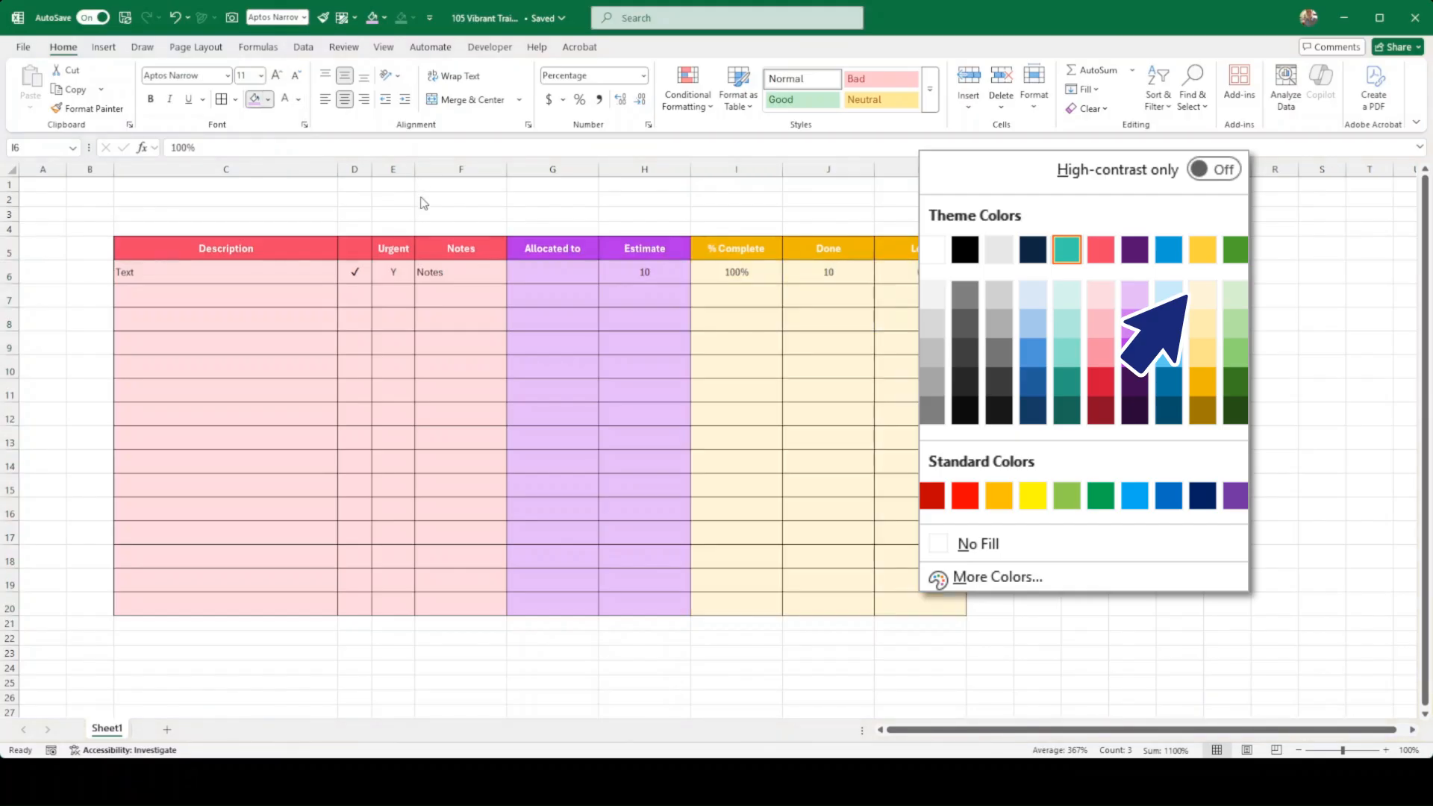
{"action": "left_click", "coordinate": [554, 336]}
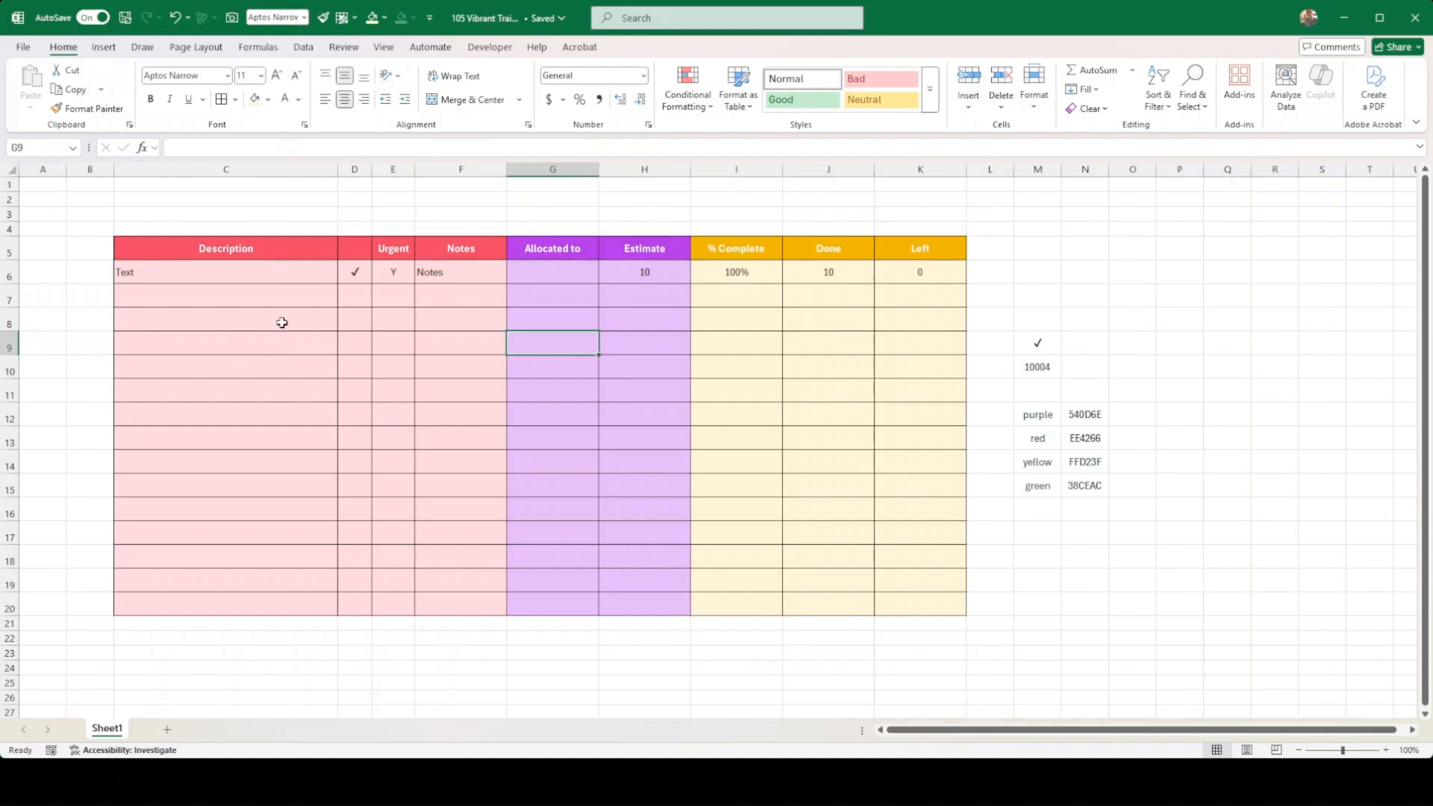
Add a formula-based conditional formatting rule to C6:F20 that applies a darker pink fill where =$E6="Y".
{"action": "left_click", "coordinate": [217, 273]}
{"action": "left_click_drag", "start_coordinate": [217, 273], "coordinate": [474, 269]}
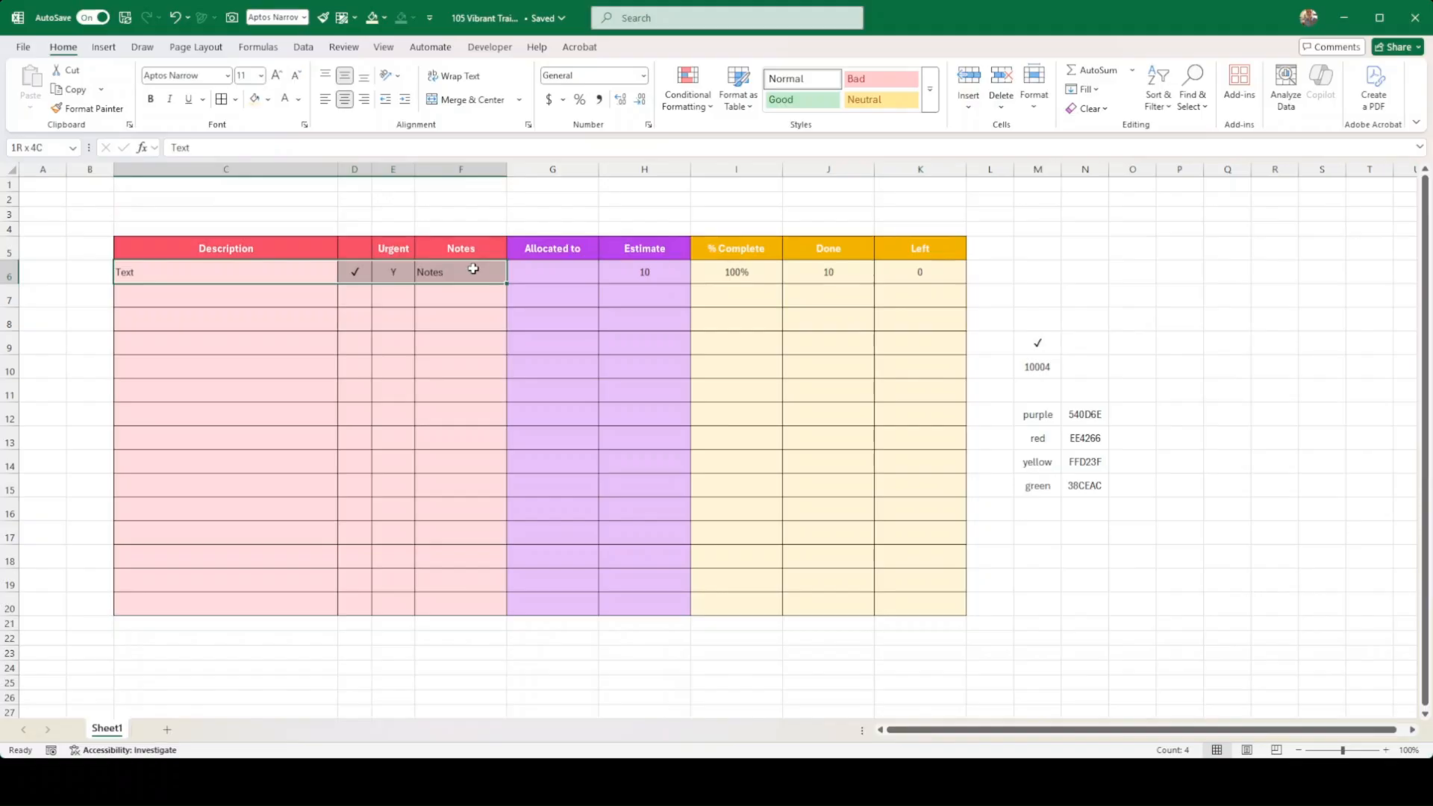
{"action": "left_click_drag", "start_coordinate": [473, 269], "coordinate": [474, 269]}
{"action": "left_click", "coordinate": [224, 275]}
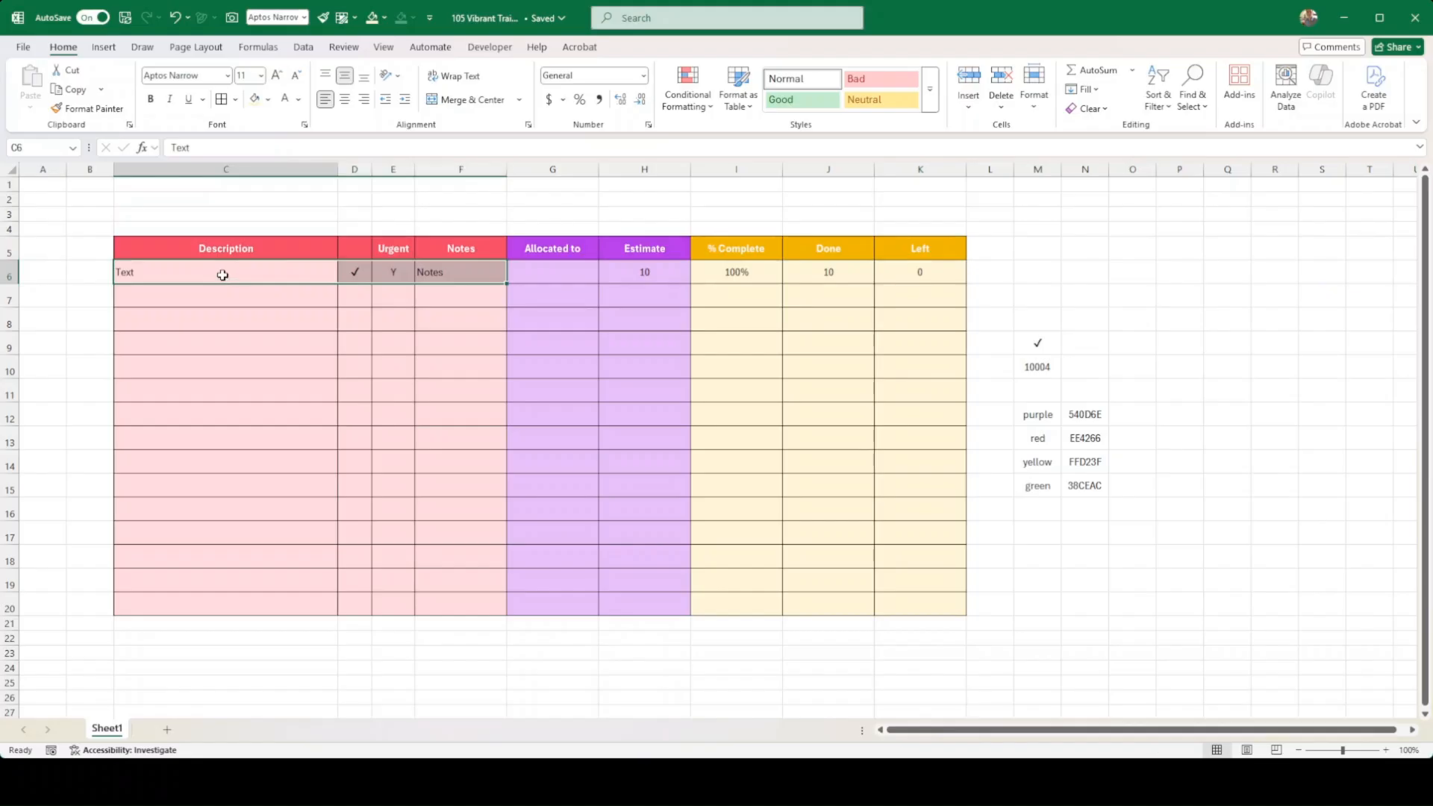
{"action": "left_click_drag", "start_coordinate": [298, 276], "coordinate": [445, 604]}
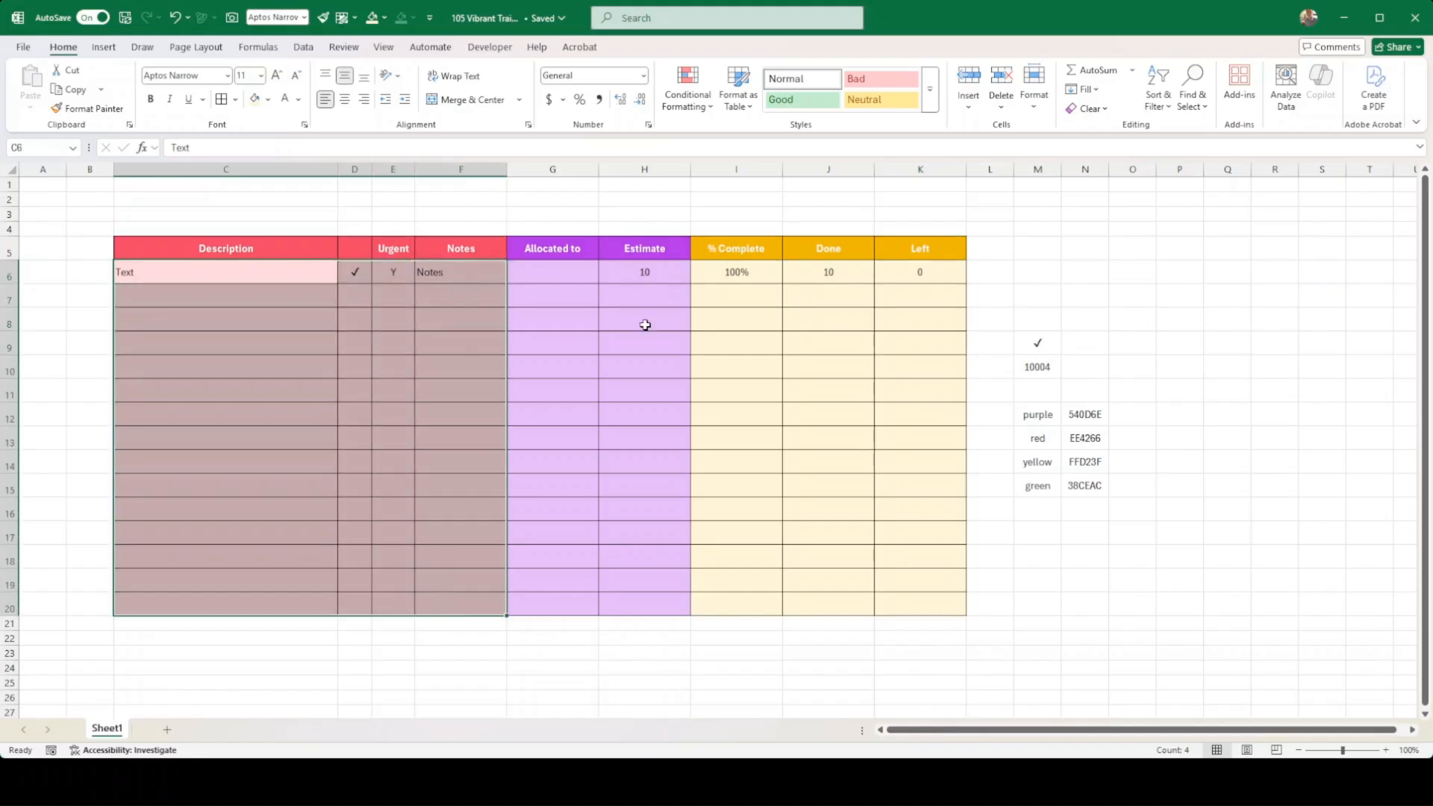
{"action": "left_click", "coordinate": [686, 98]}
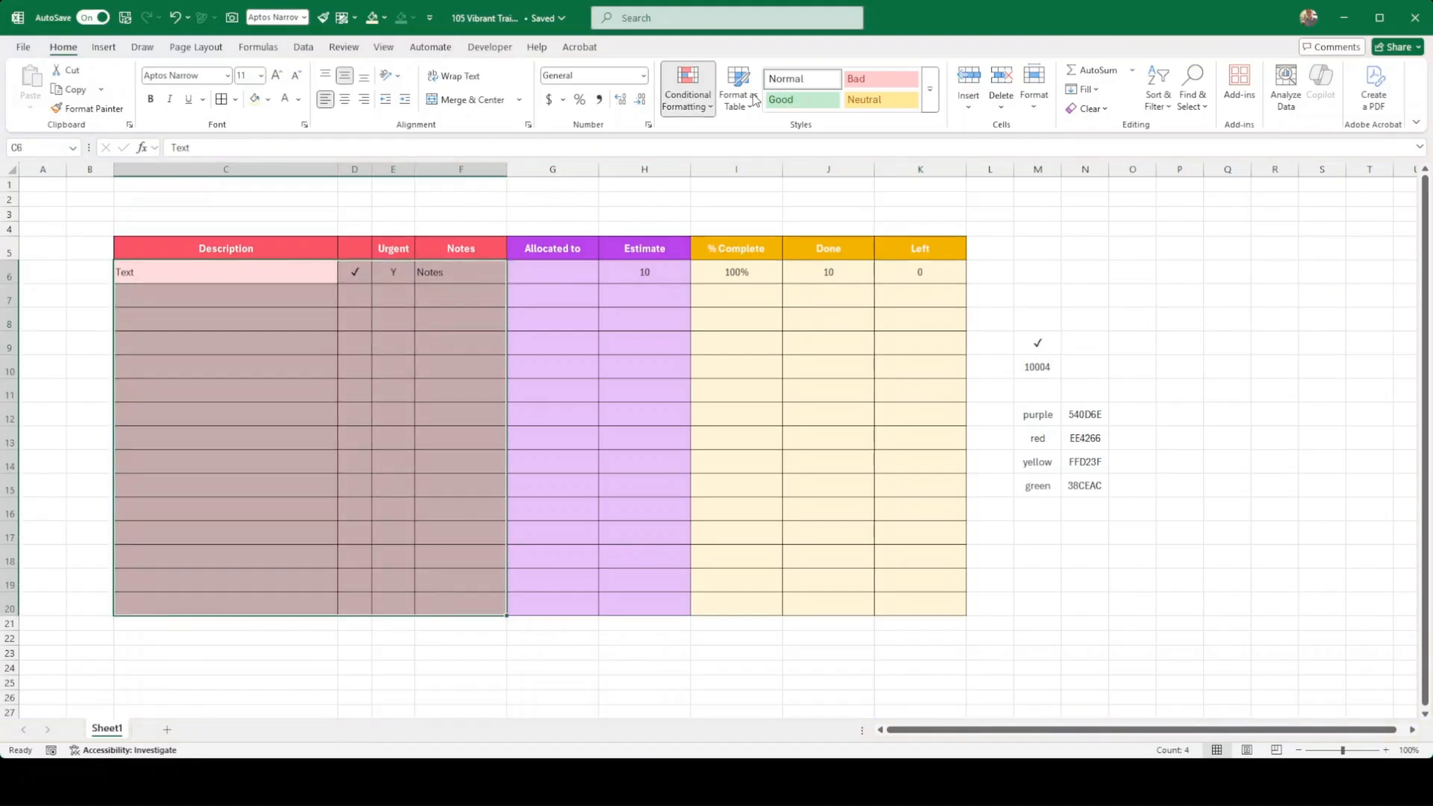
{"action": "left_click", "coordinate": [703, 280]}
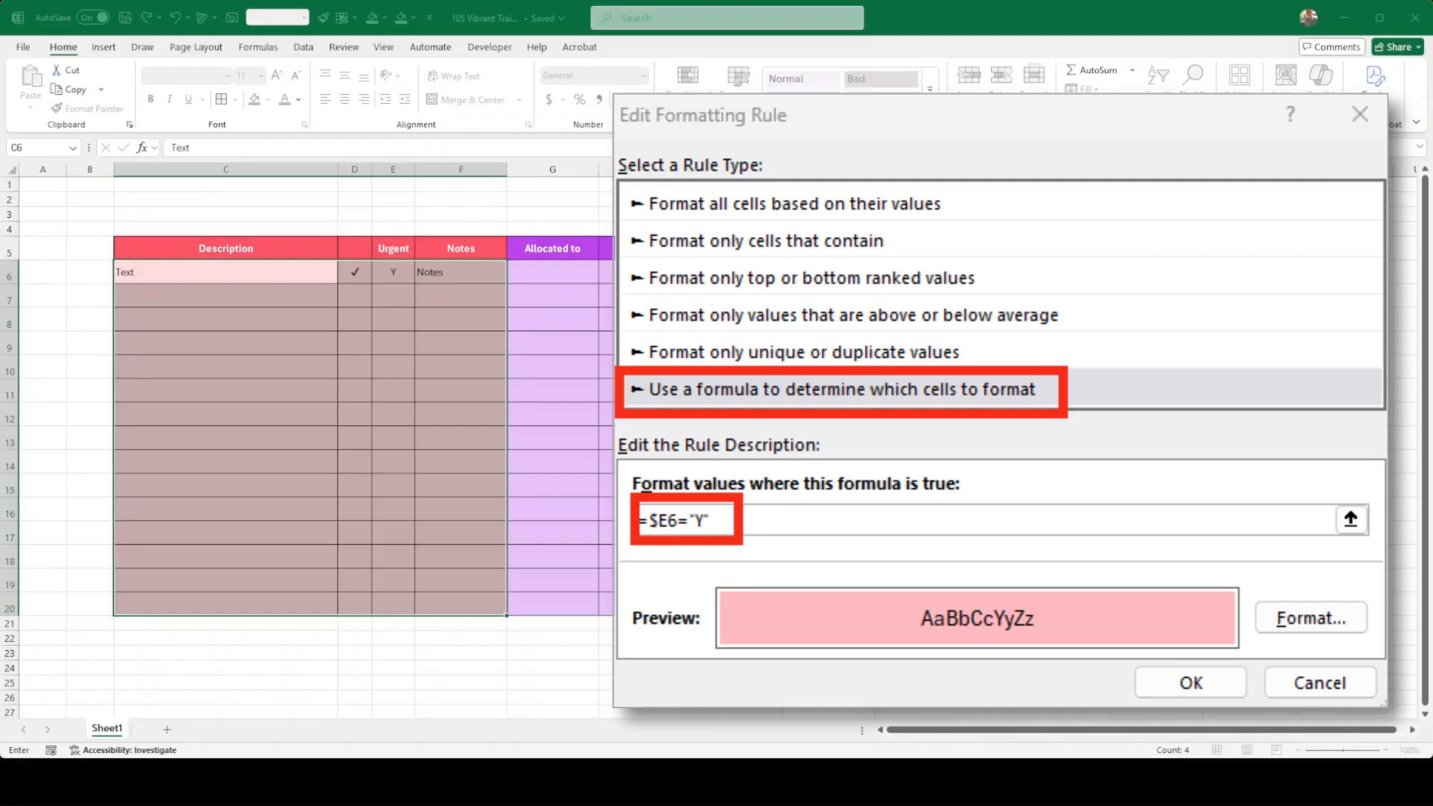
{"action": "left_click", "coordinate": [389, 271]}
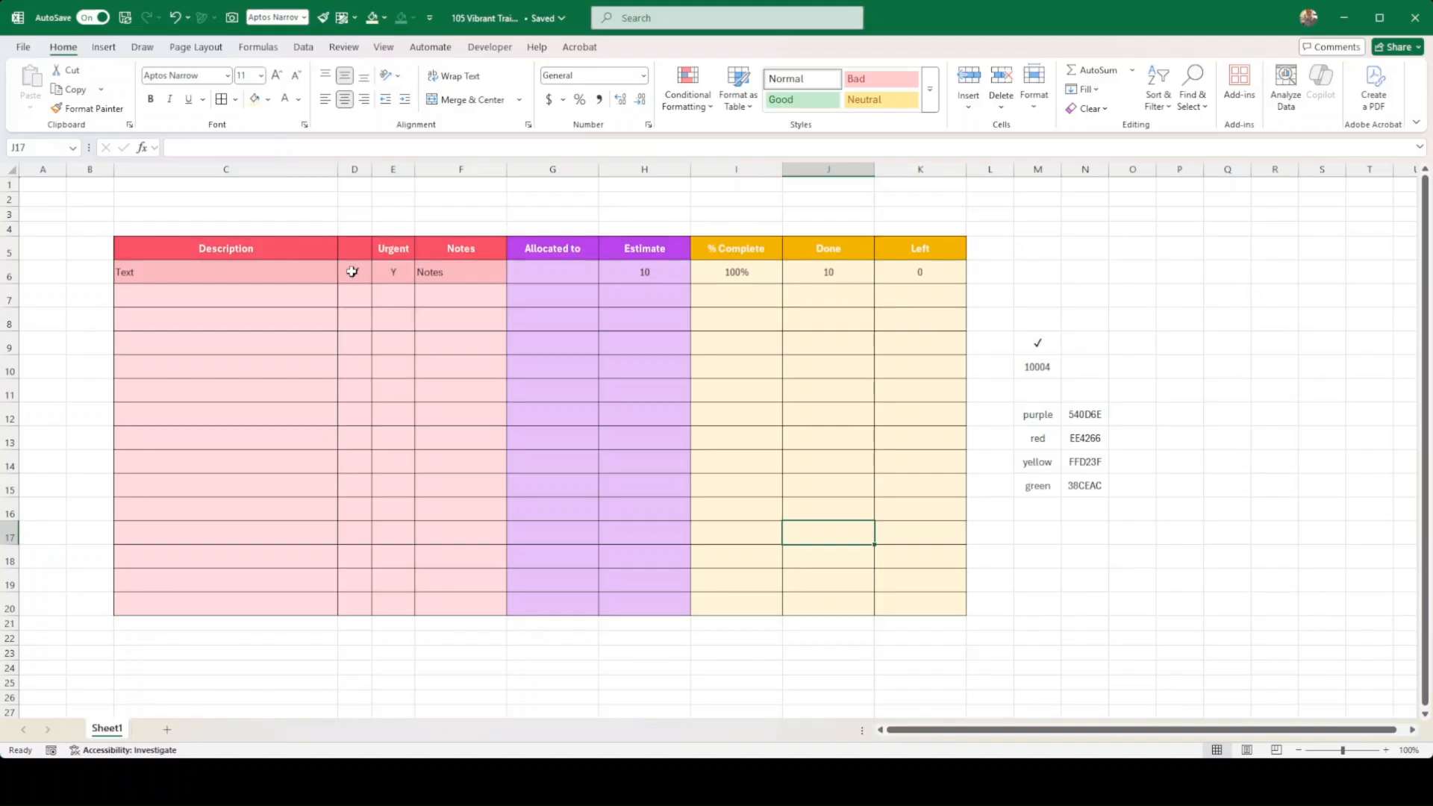
Add conditional formatting to the tick column D6:D20 that shows the tick in white on a red fill.
{"action": "left_click_drag", "start_coordinate": [351, 271], "coordinate": [368, 598]}
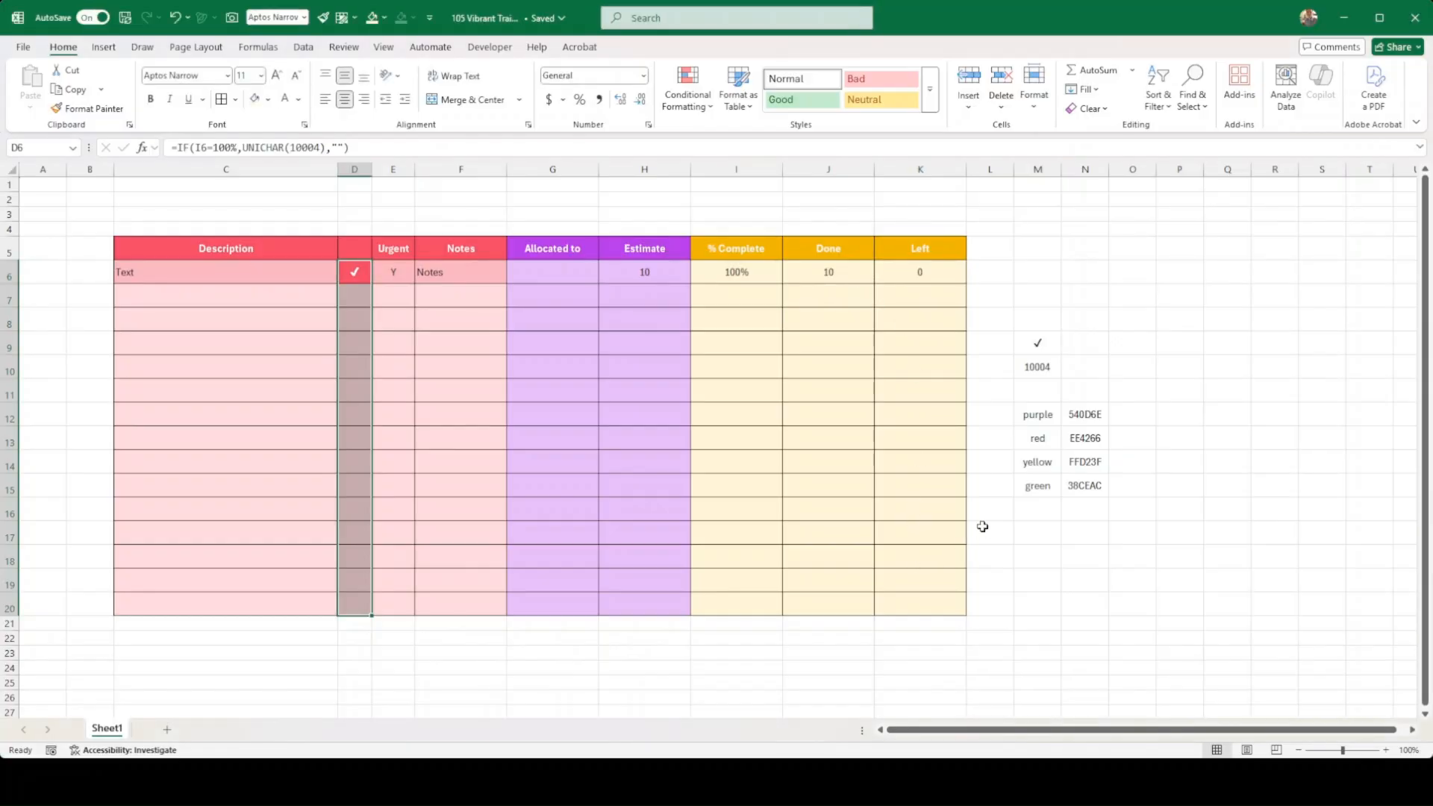
{"action": "left_click", "coordinate": [633, 435]}
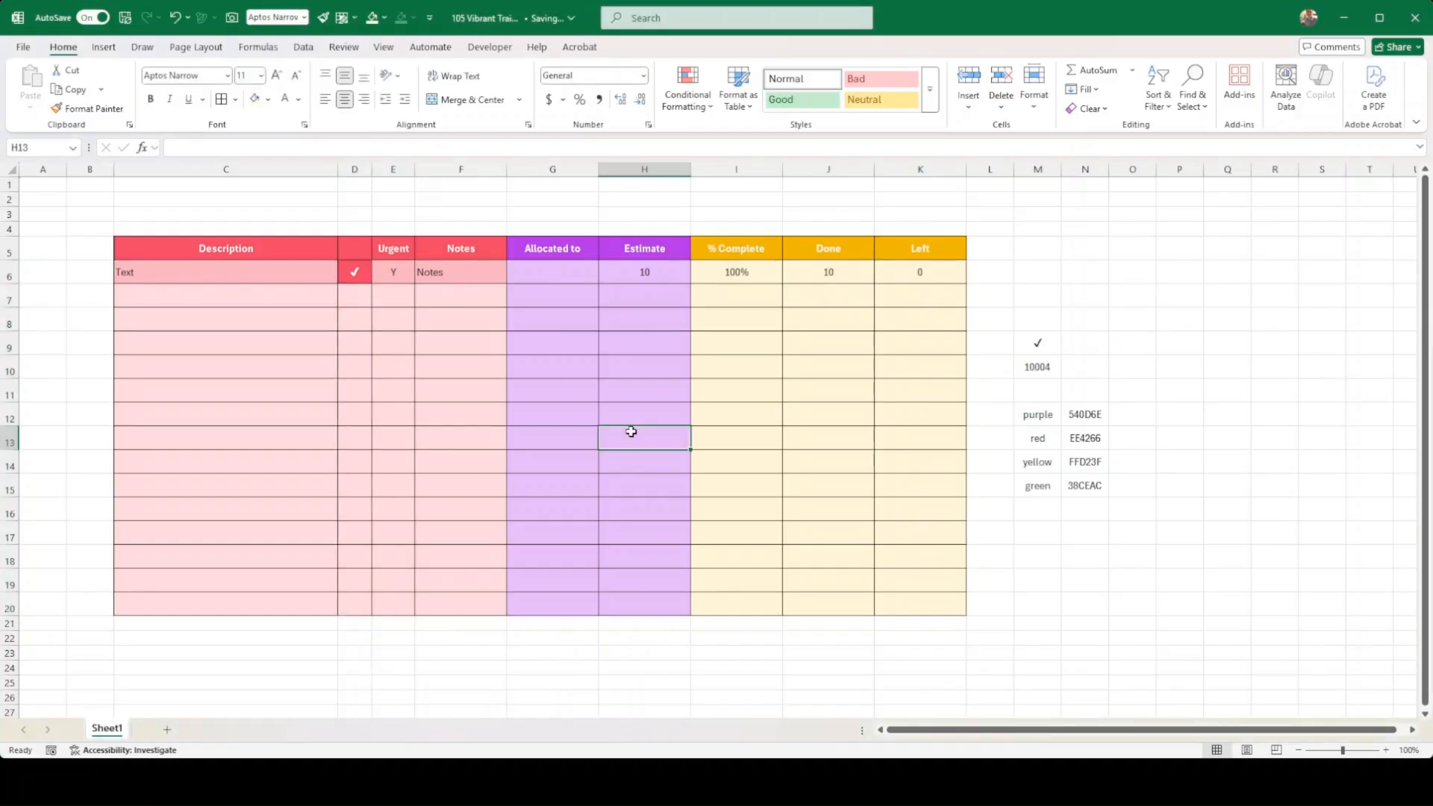
Test the tick formatting by setting the first task's % Complete to 50% and back to 100%.
{"action": "left_click", "coordinate": [355, 271]}
{"action": "left_click", "coordinate": [735, 271]}
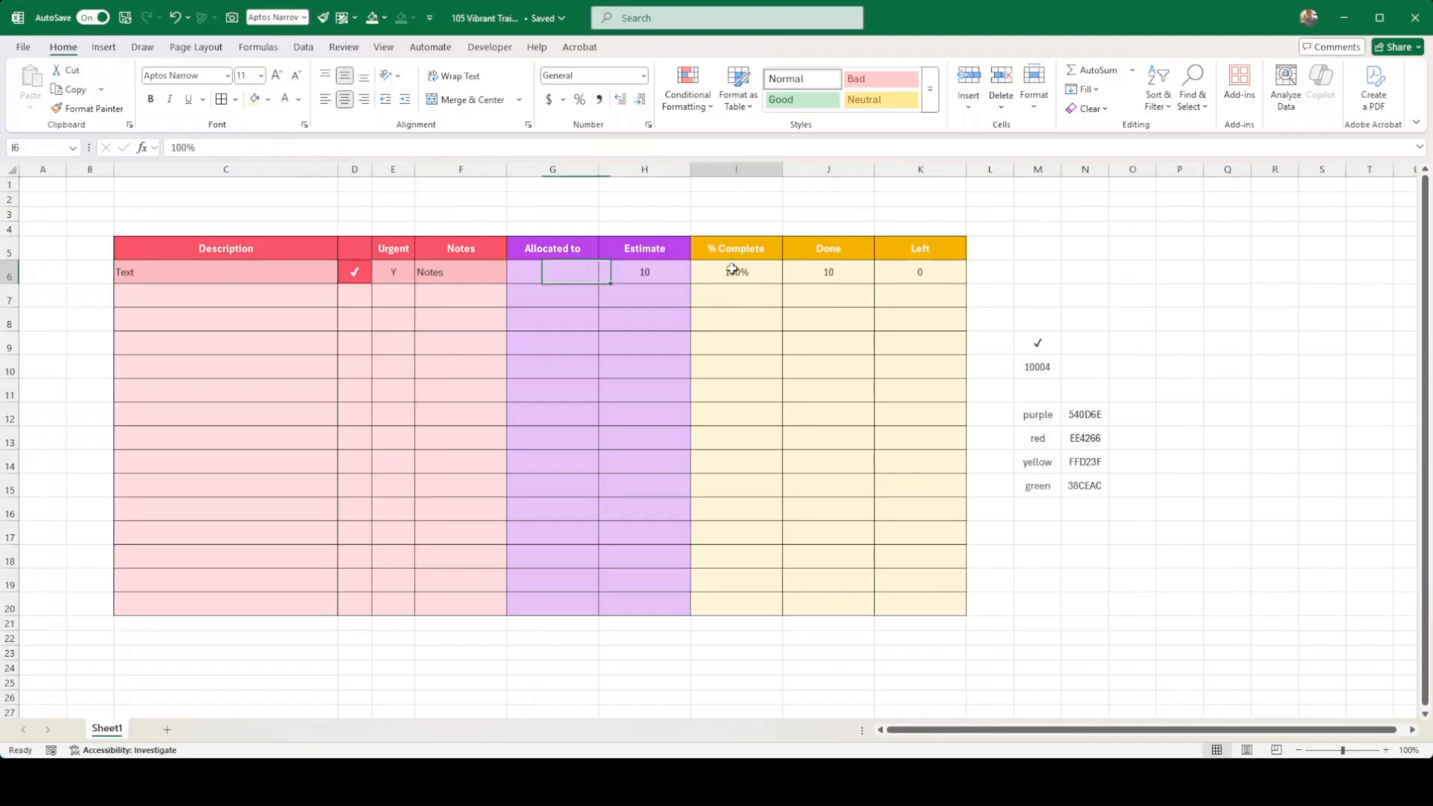
{"action": "type", "text": "50"}
{"action": "key", "text": "Return"}
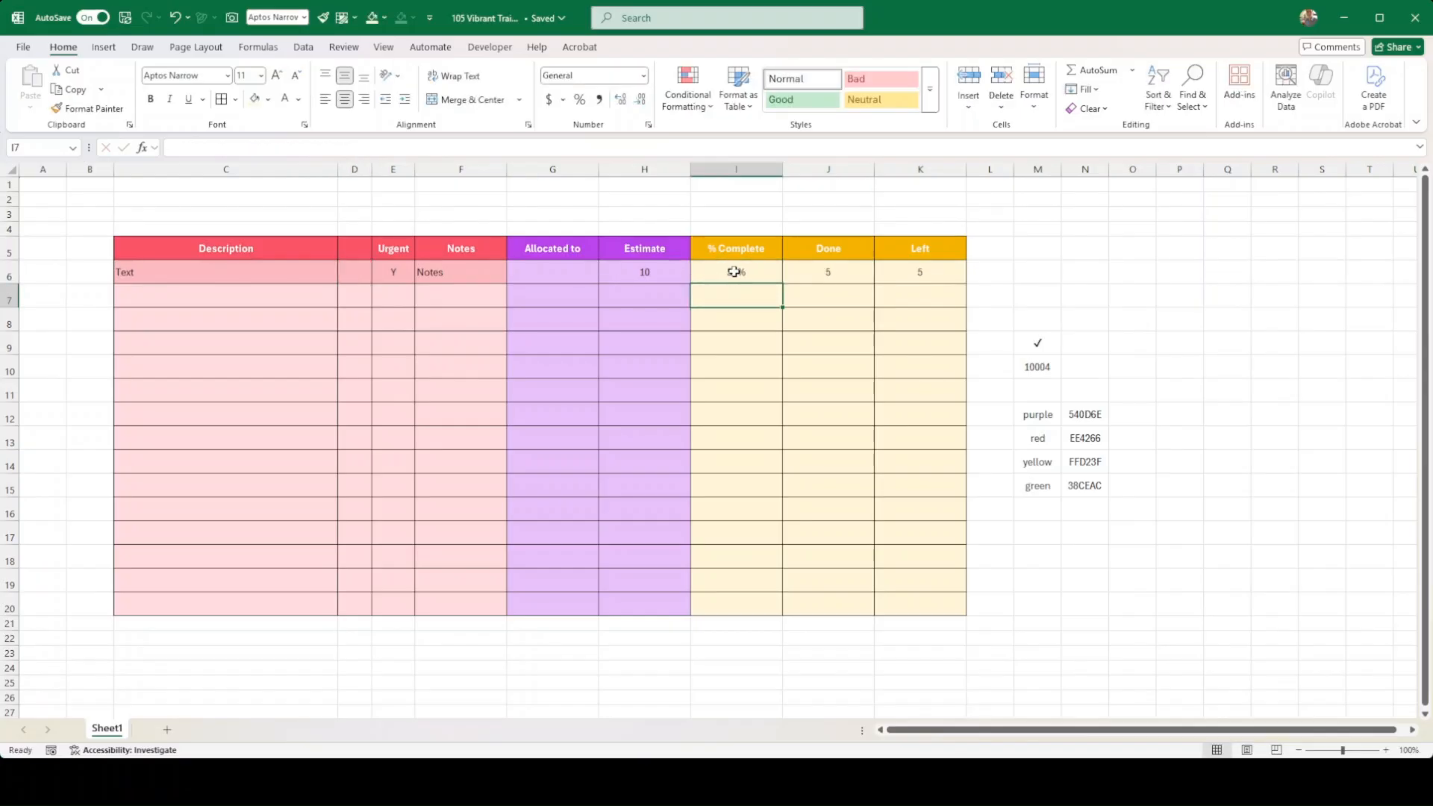
{"action": "left_click", "coordinate": [734, 272]}
{"action": "type", "text": "100"}
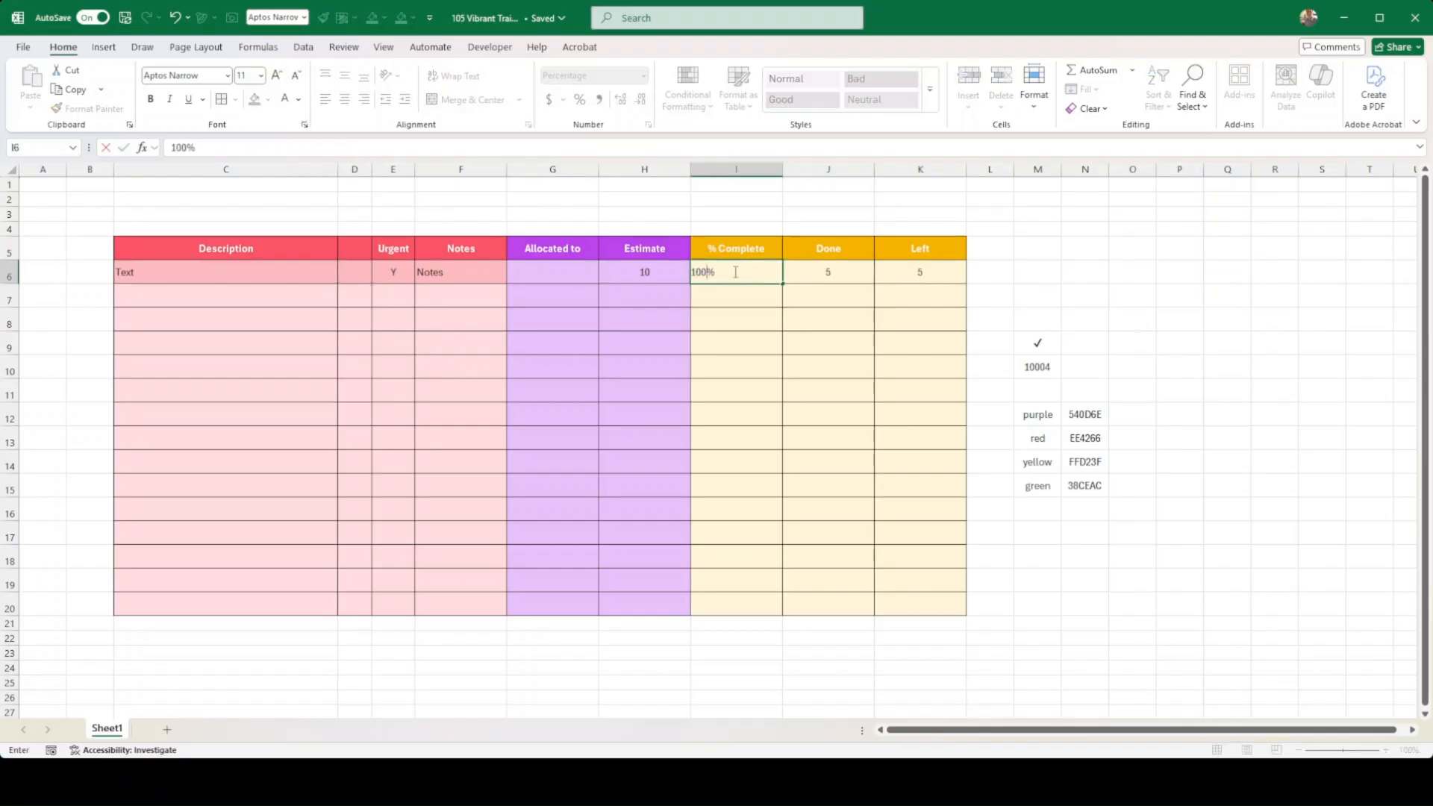
{"action": "key", "text": "Return"}
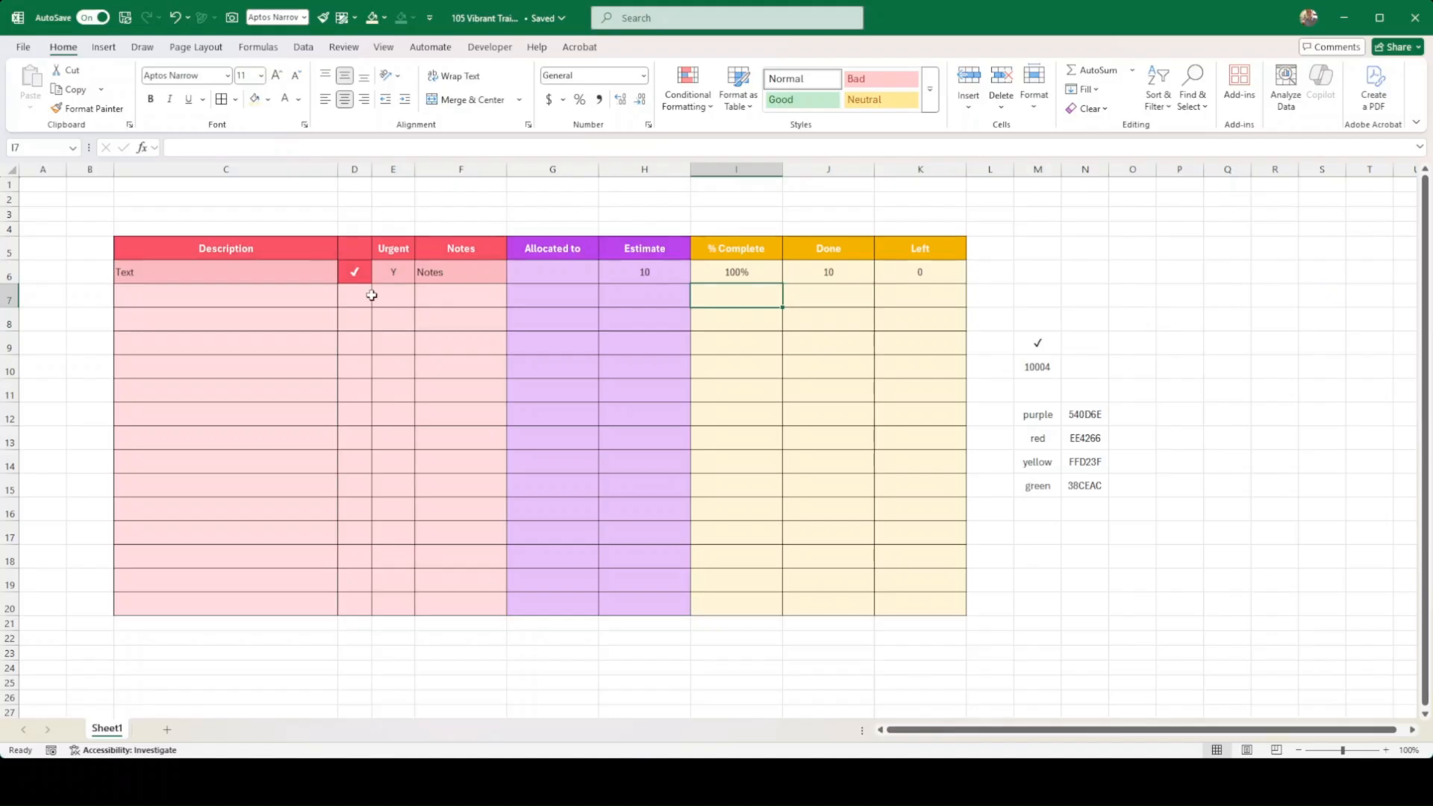
{"action": "left_click_drag", "start_coordinate": [364, 273], "coordinate": [363, 606]}
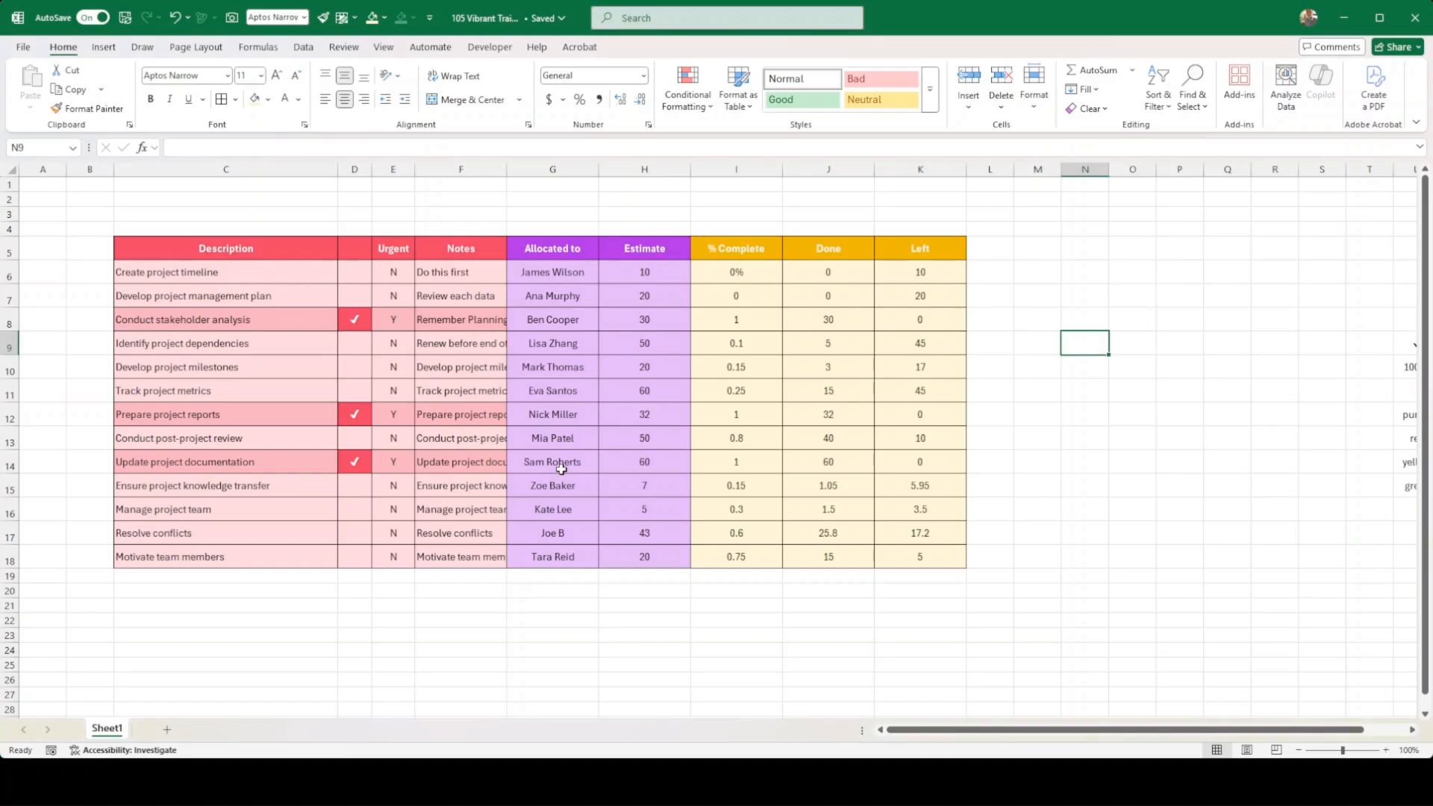
Copy the percentage format from I6 to the remaining % Complete cells, I7:I18.
{"action": "left_click", "coordinate": [735, 279]}
{"action": "left_click", "coordinate": [88, 108]}
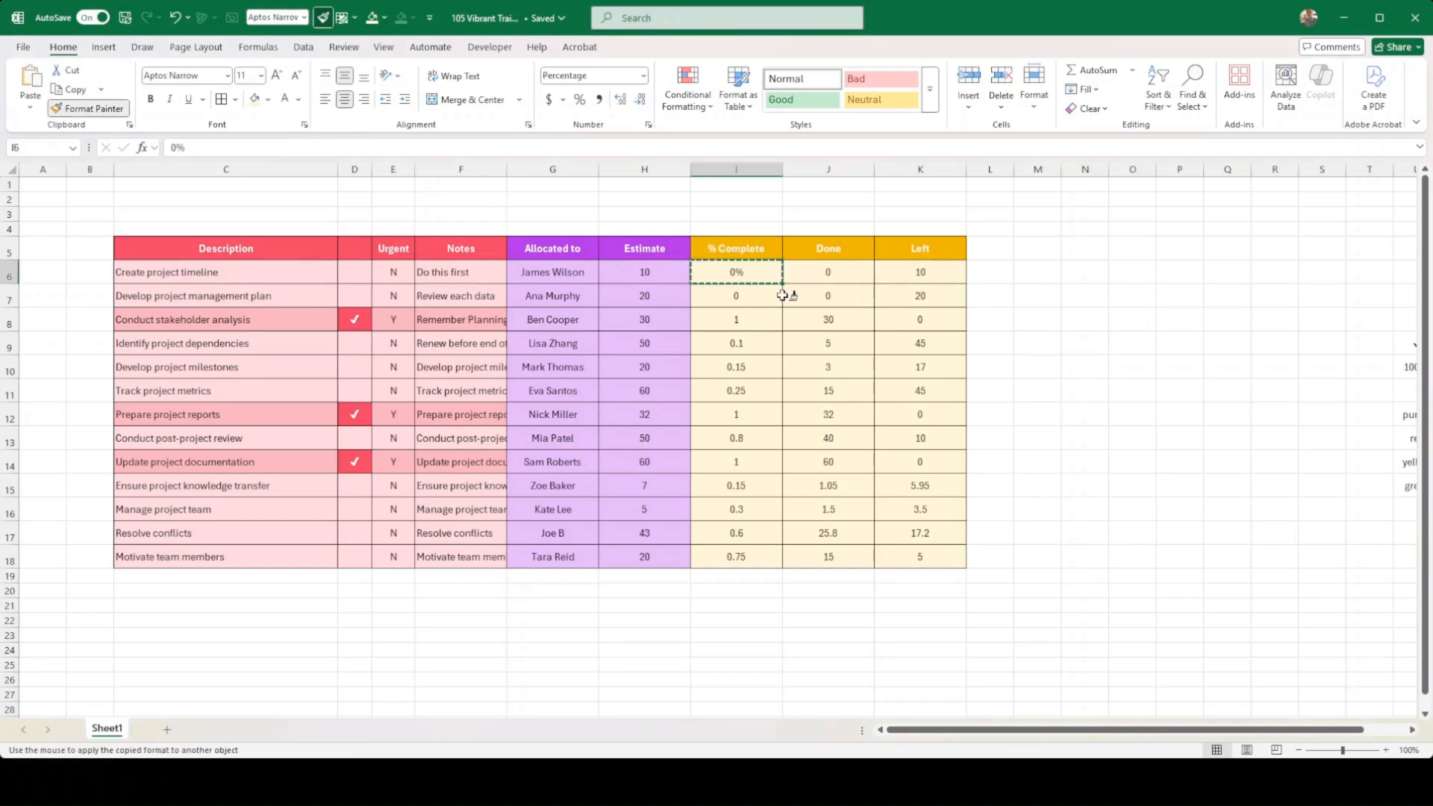
{"action": "mouse_move", "coordinate": [781, 296]}
{"action": "left_mouse_down"}
{"action": "mouse_move", "coordinate": [736, 299]}
{"action": "mouse_move", "coordinate": [736, 556]}
{"action": "left_mouse_up"}
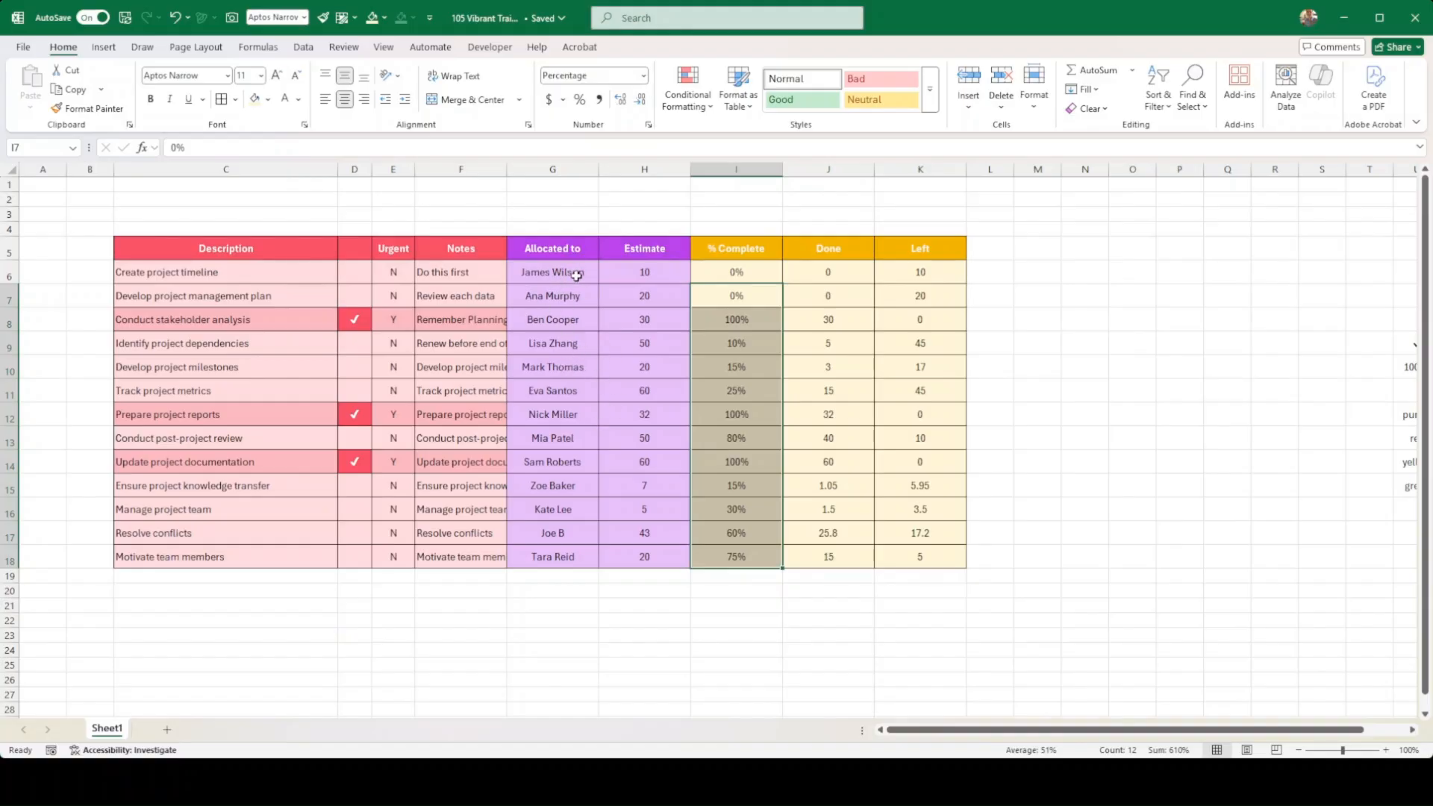
{"action": "left_click", "coordinate": [607, 288]}
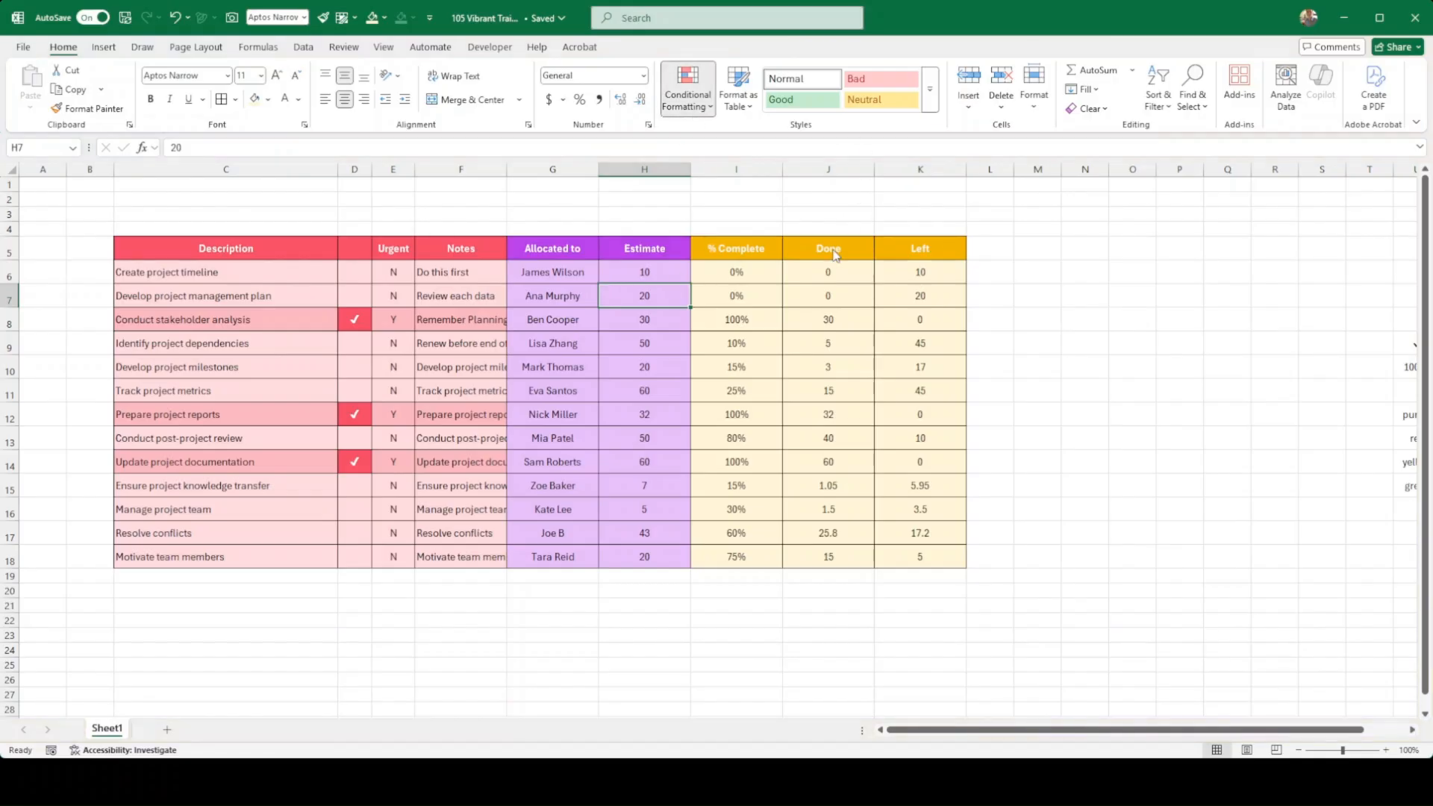
{"action": "left_click", "coordinate": [704, 290]}
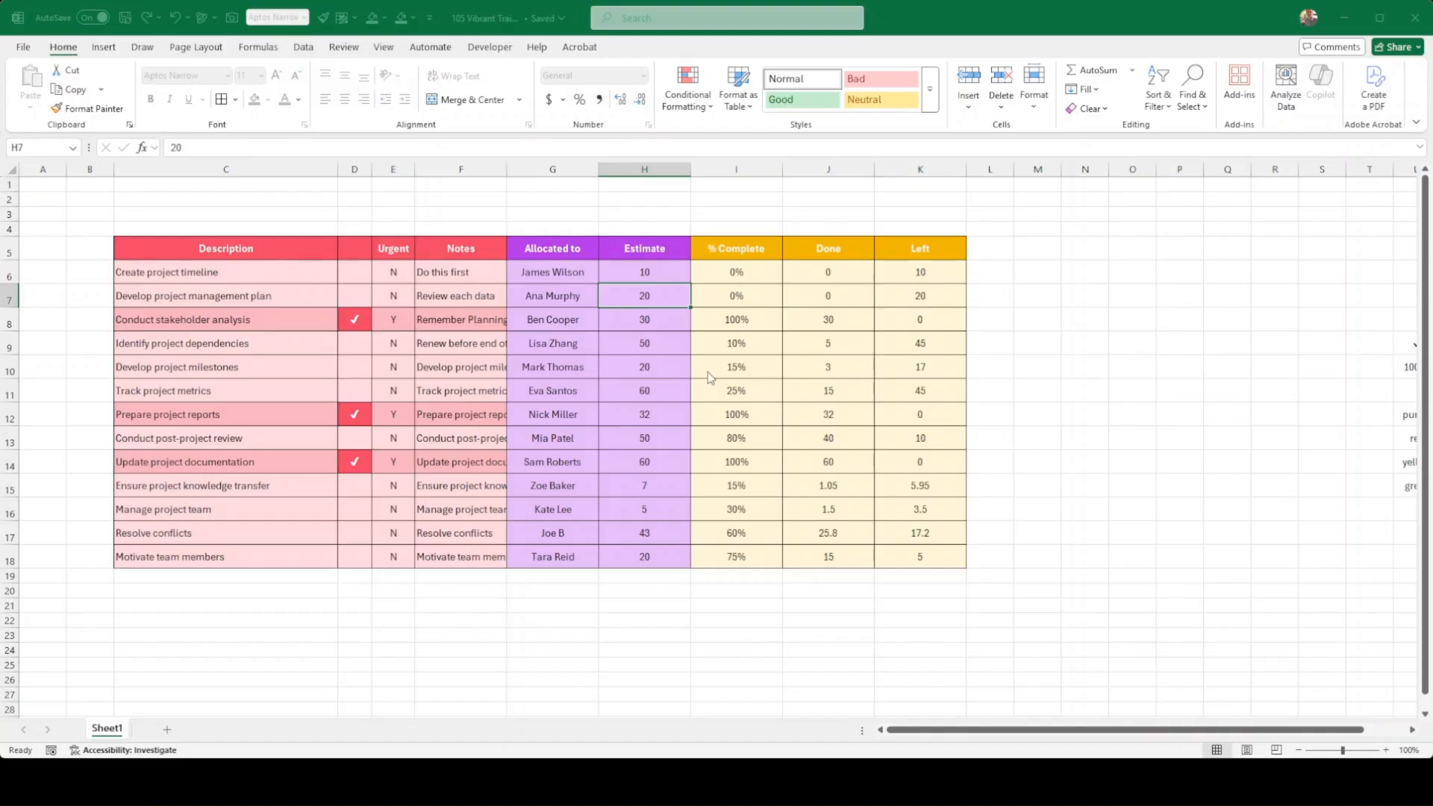
{"action": "left_click", "coordinate": [703, 430]}
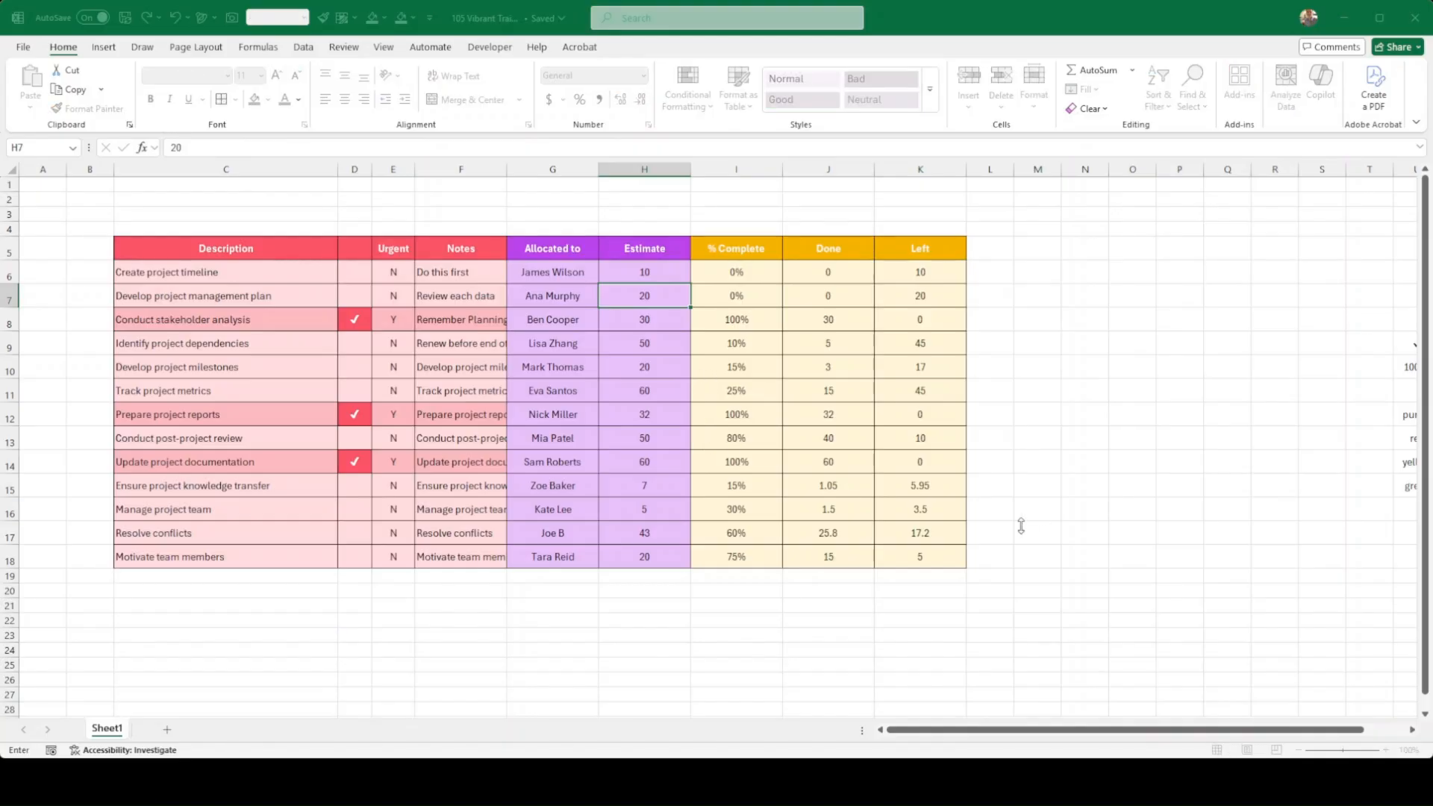
{"action": "left_click", "coordinate": [1058, 514]}
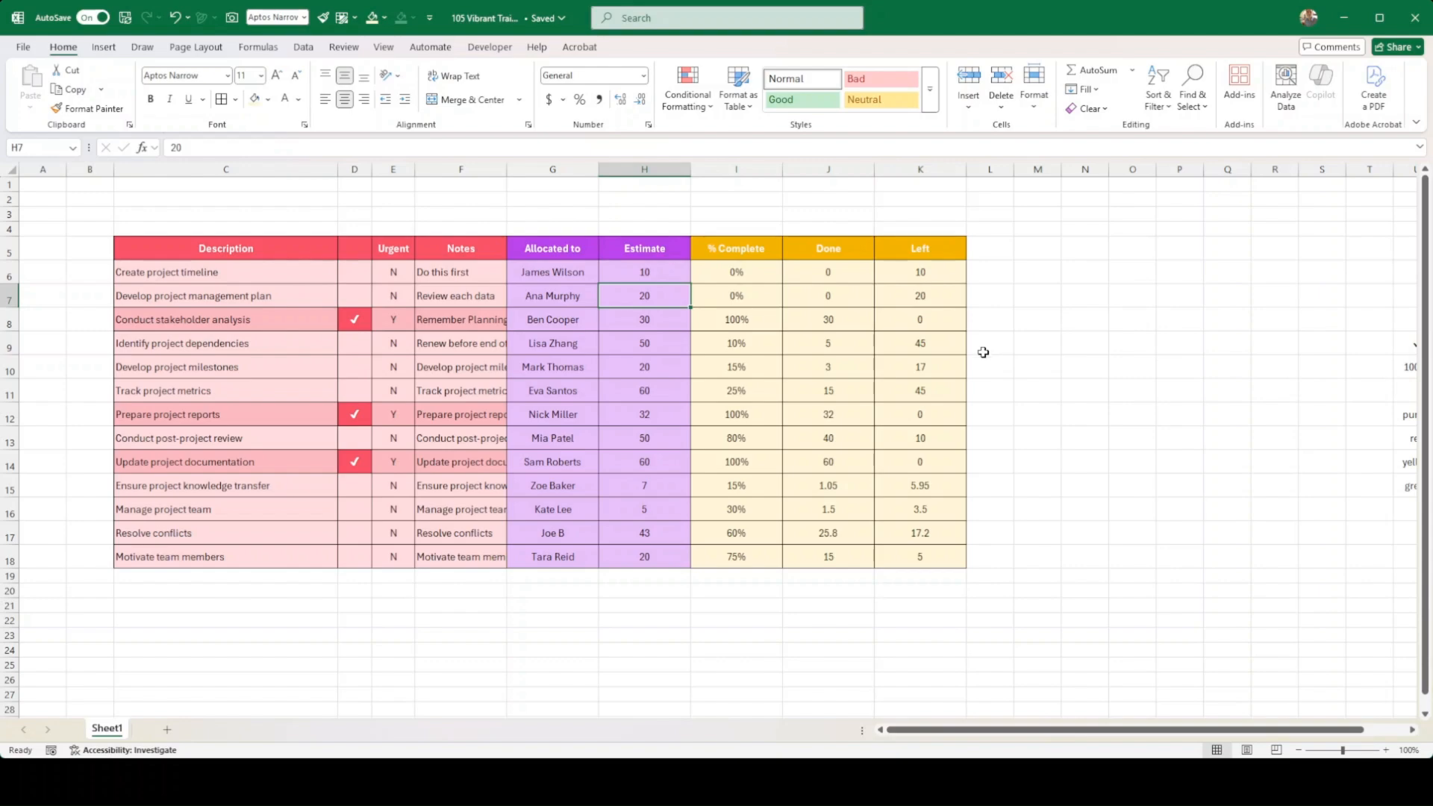
Enter =COUNTIF($G$6:$G$18,G6) in M6 to count how often the first assignee occurs in the Allocated to column.
{"action": "left_click", "coordinate": [1032, 278]}
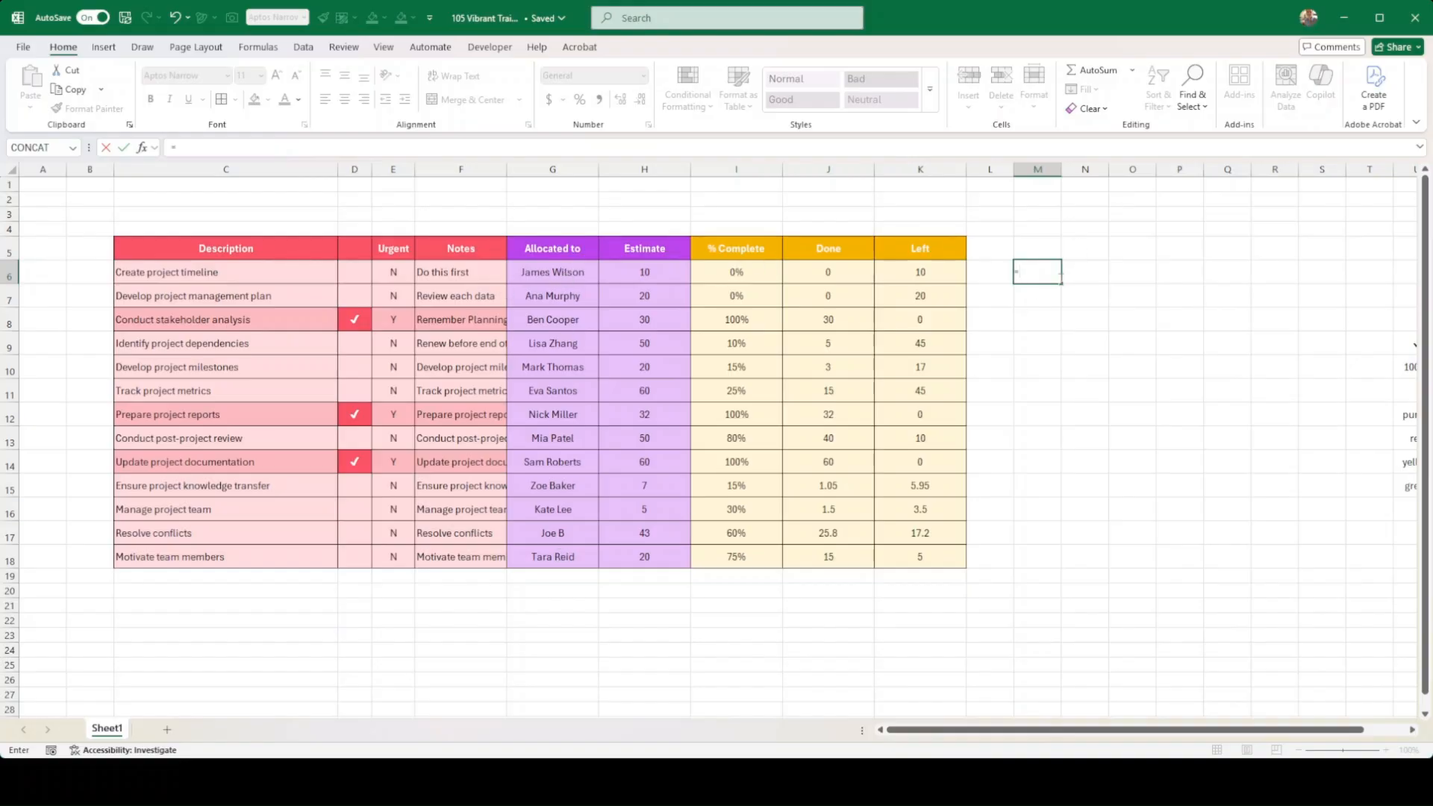
{"action": "type", "text": "countif("}
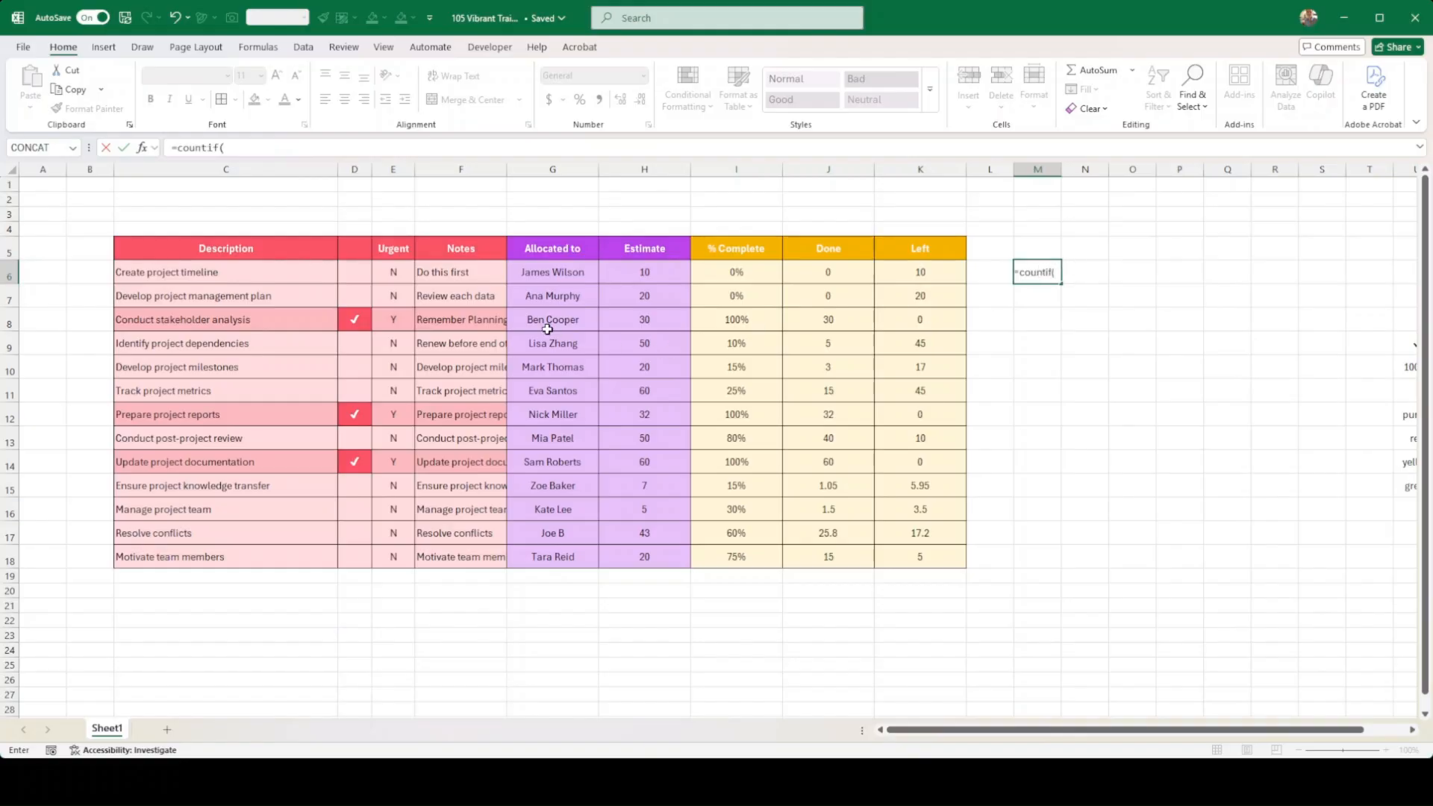
{"action": "left_click_drag", "start_coordinate": [526, 271], "coordinate": [543, 551]}
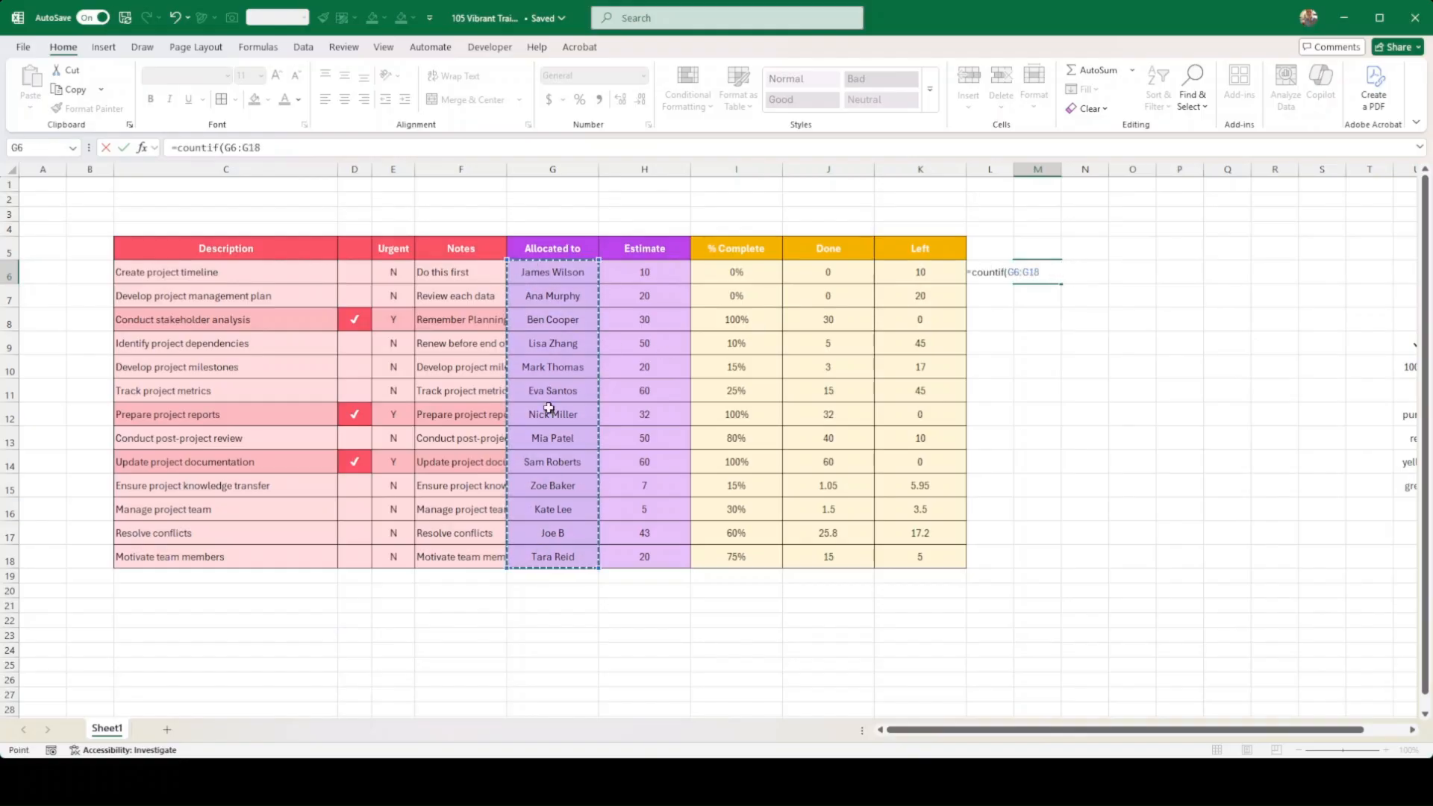
{"action": "left_click", "coordinate": [254, 147]}
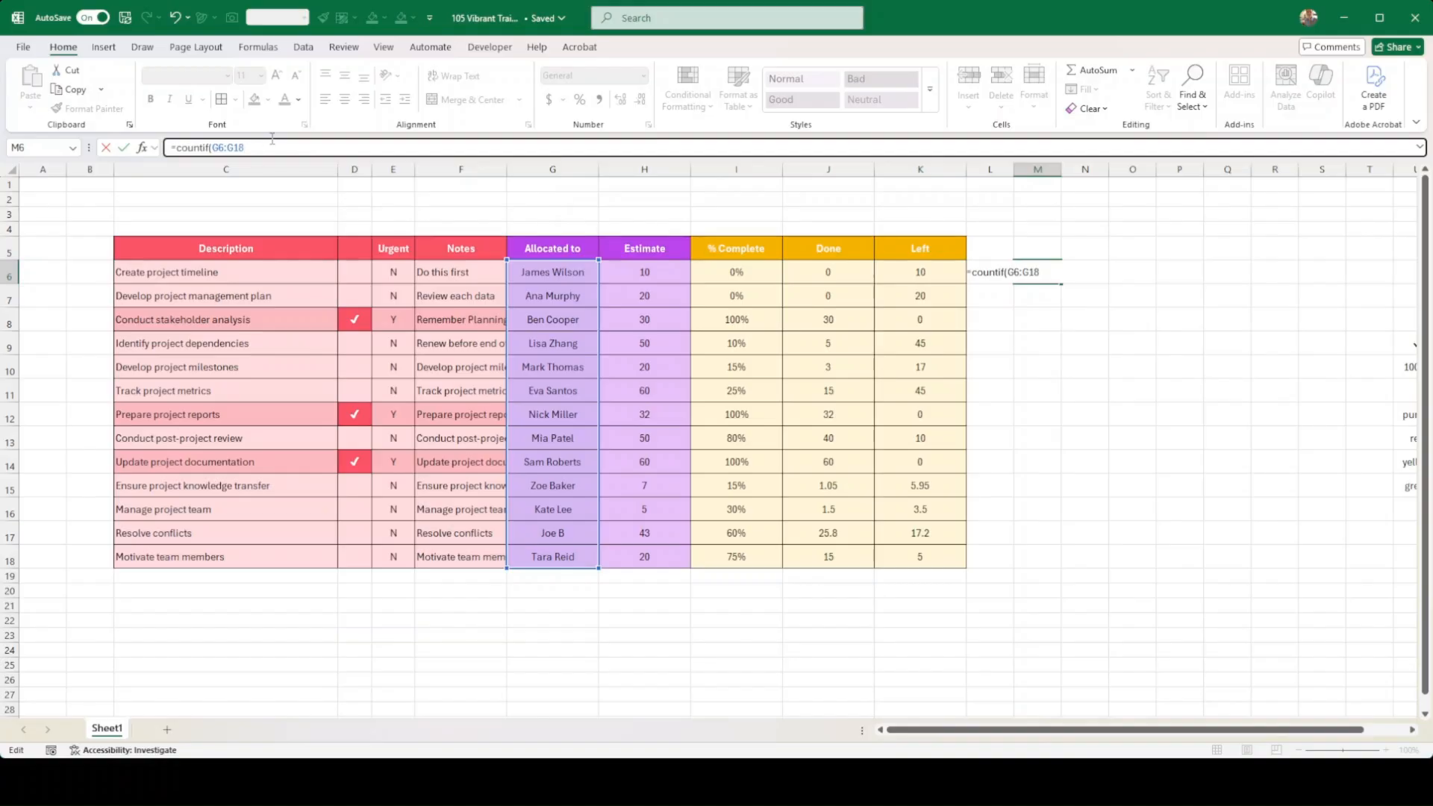
{"action": "key", "text": "Left"}
{"action": "key", "text": "Left"}
{"action": "key", "text": "Left"}
{"action": "type", "text": "$"}
{"action": "key", "text": "F4"}
{"action": "key", "text": "F4"}
{"action": "left_click", "coordinate": [231, 147]}
{"action": "key", "text": "F4"}
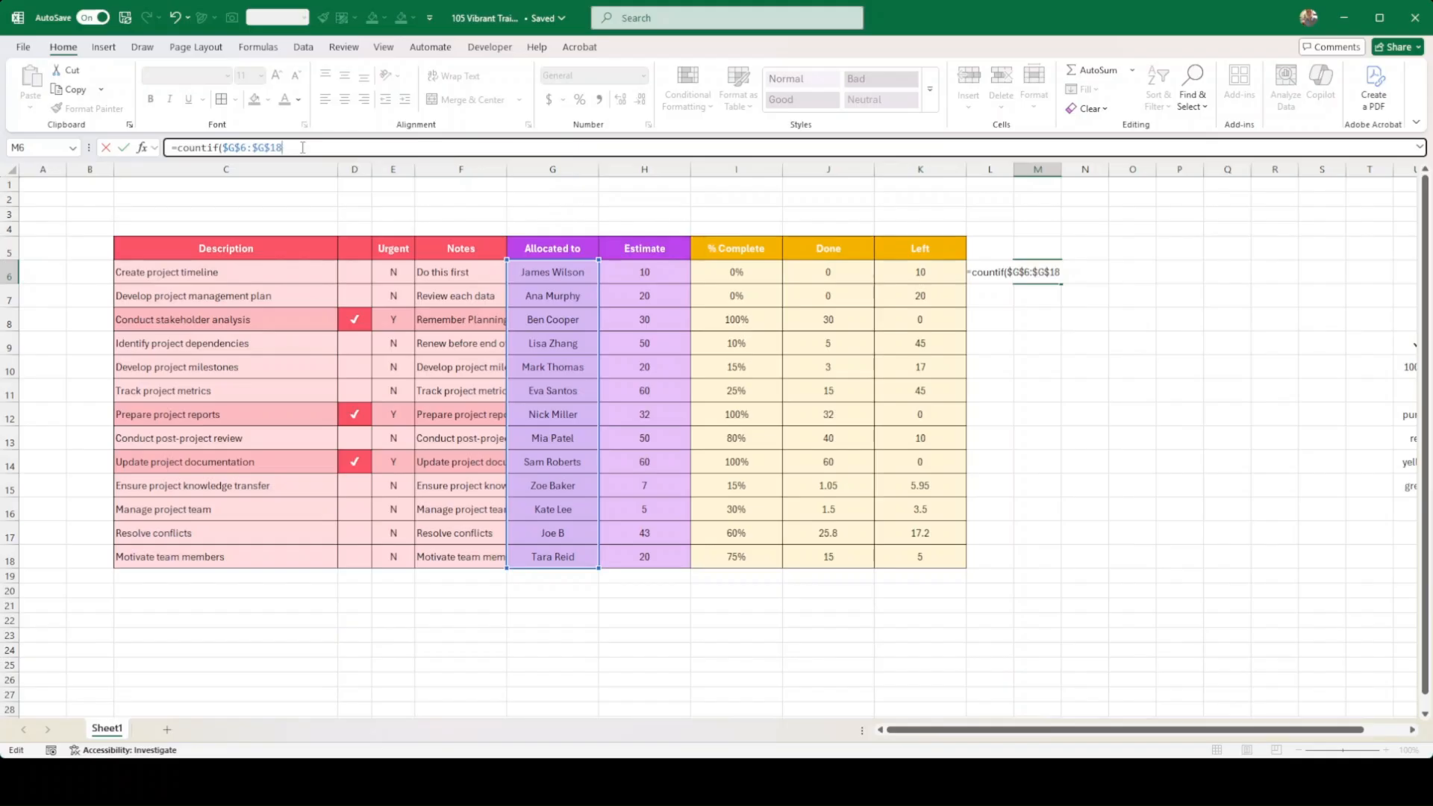
{"action": "left_click", "coordinate": [568, 273]}
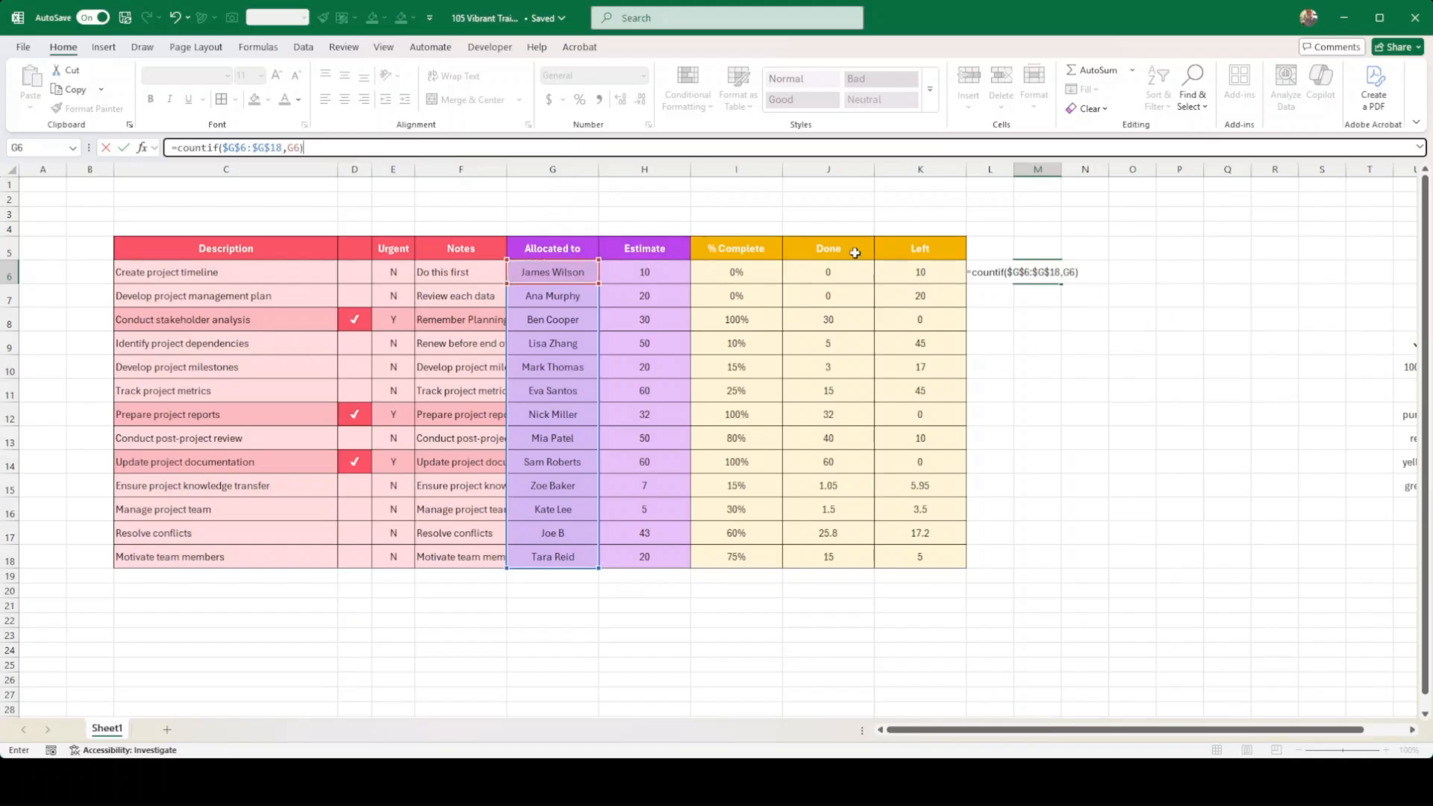
{"action": "key", "text": "ctrl+Return"}
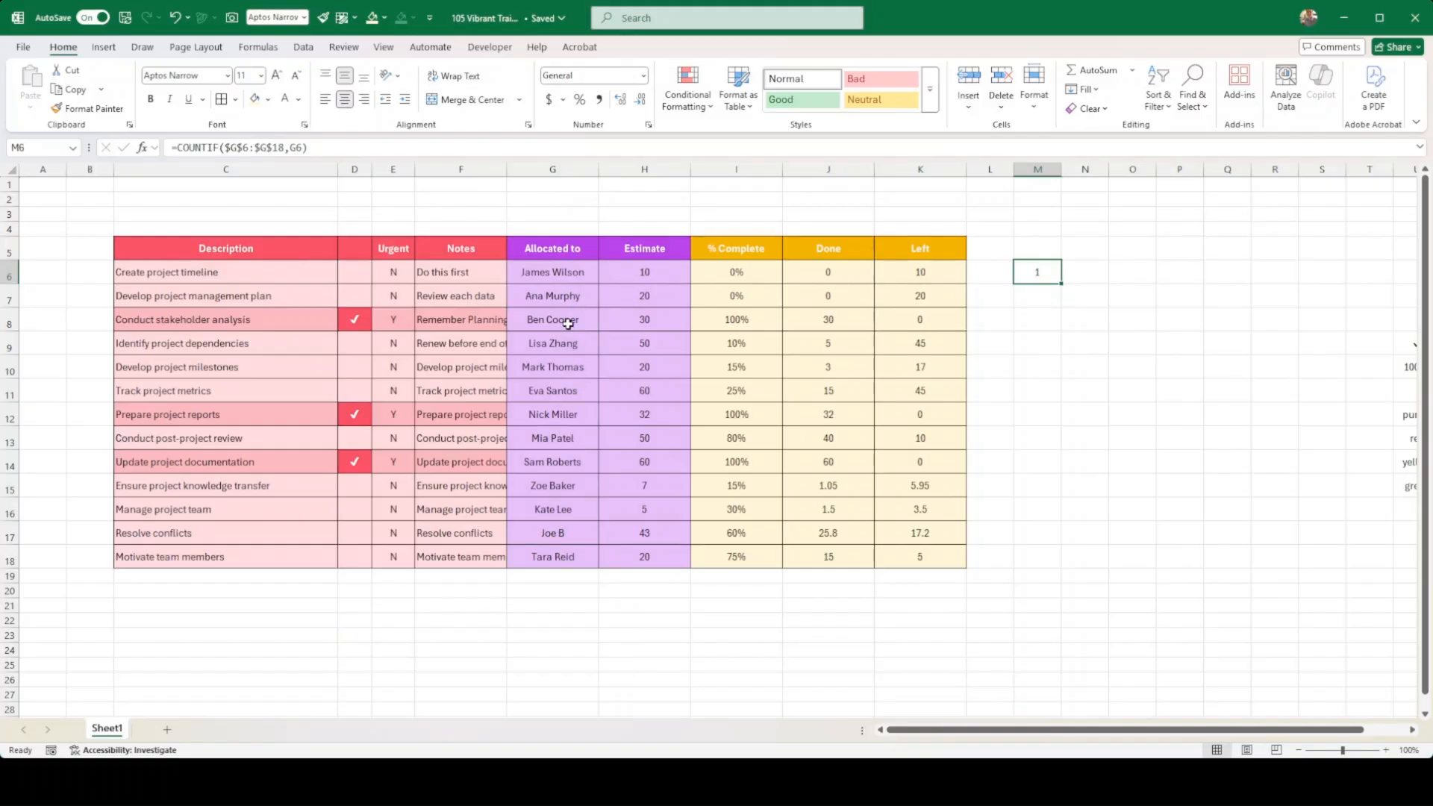
Replace the Allocated to name in G15 with the same assignee as in G6.
{"action": "left_click", "coordinate": [571, 489]}
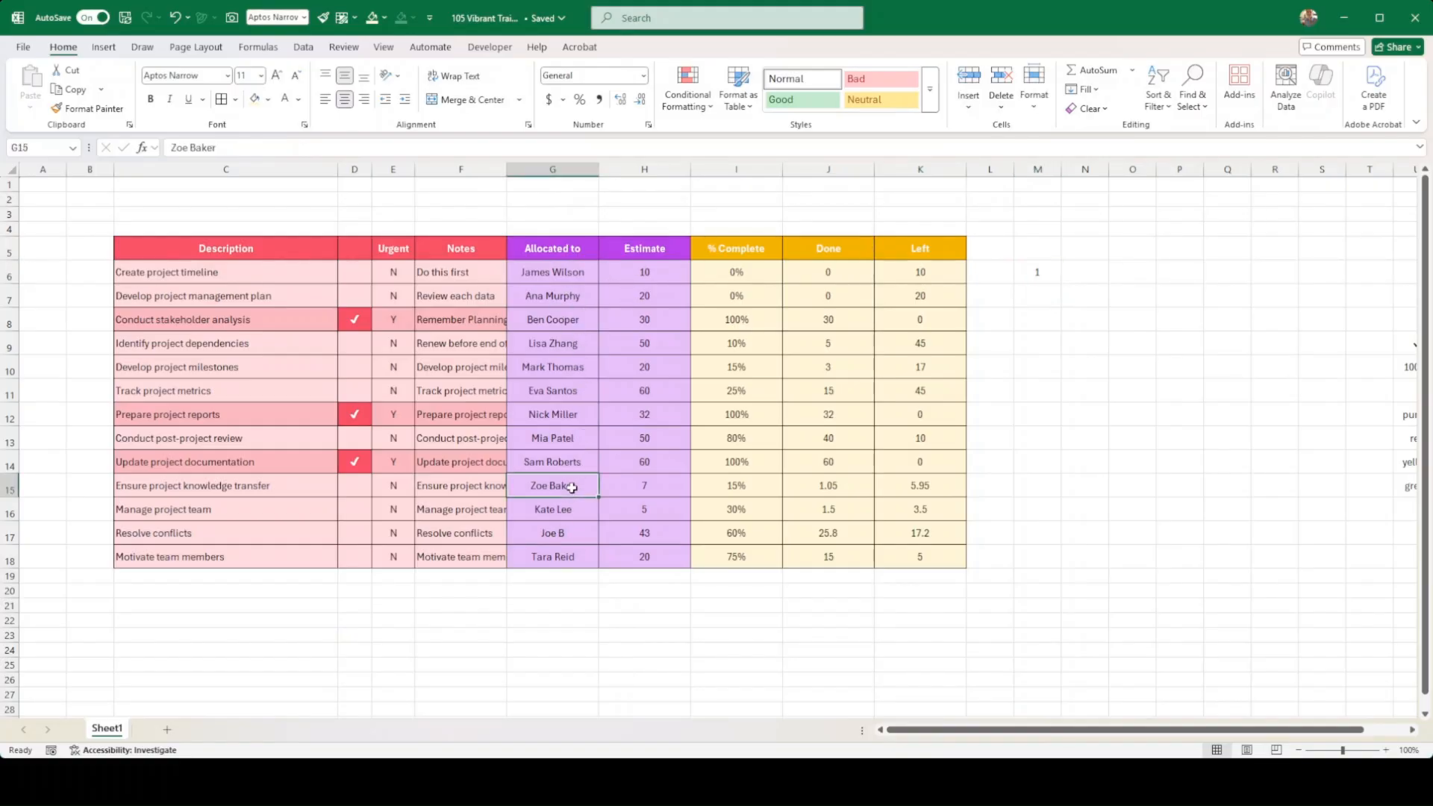
{"action": "type", "text": "James Wilson"}
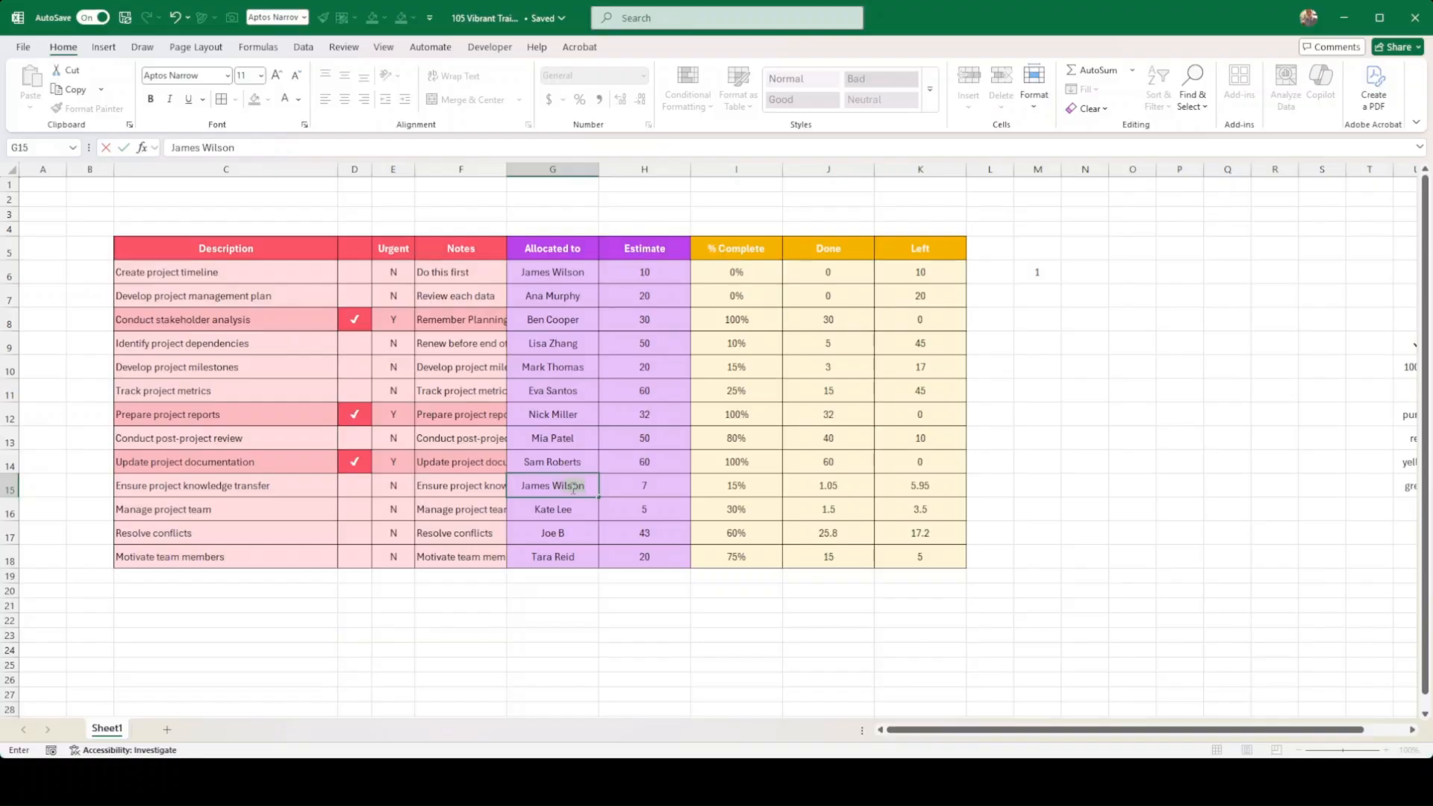
{"action": "key", "text": "Return"}
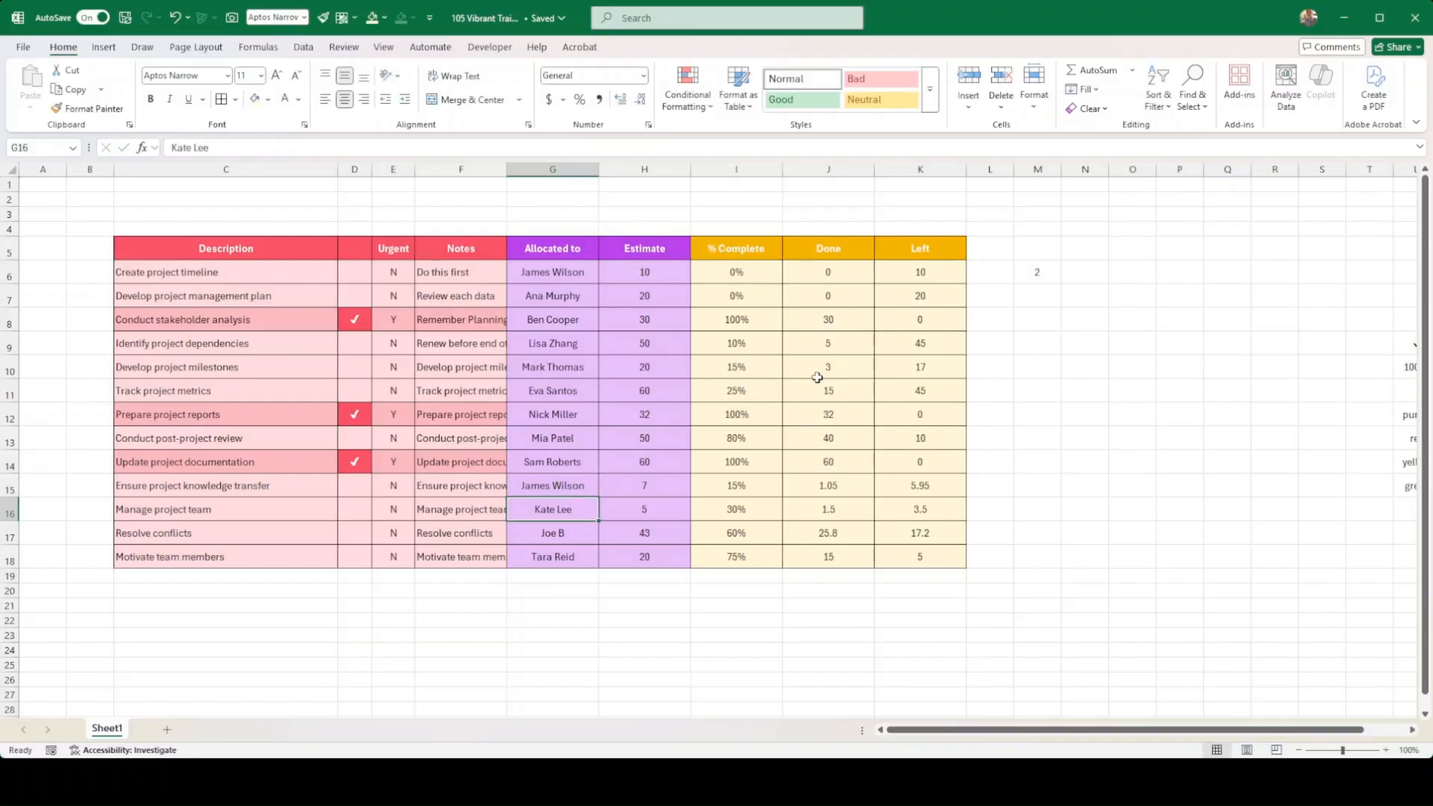
Copy the COUNTIF formula from M6 down to M18 so every assignee's occurrences are counted.
{"action": "double_click", "coordinate": [1040, 272]}
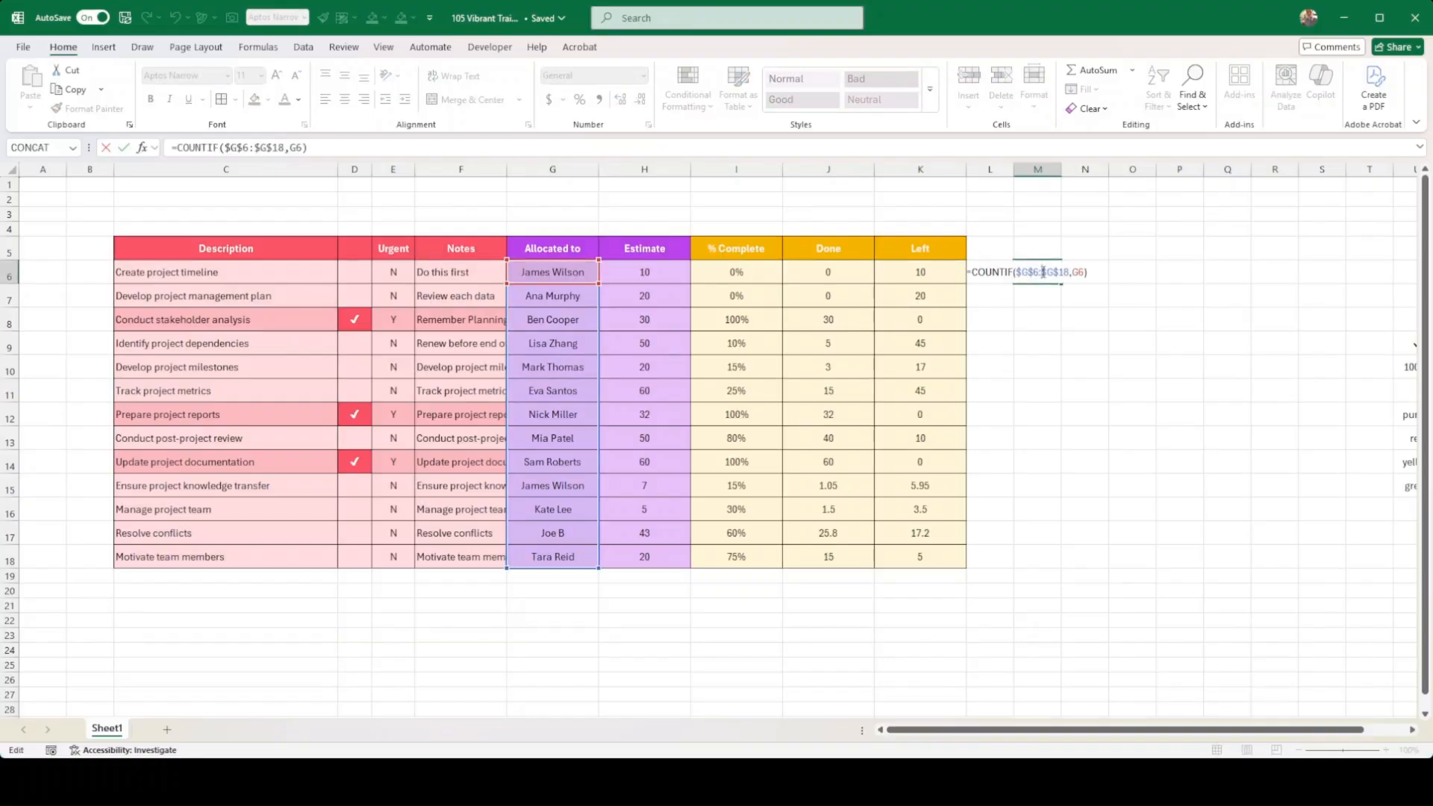
{"action": "key", "text": "Escape"}
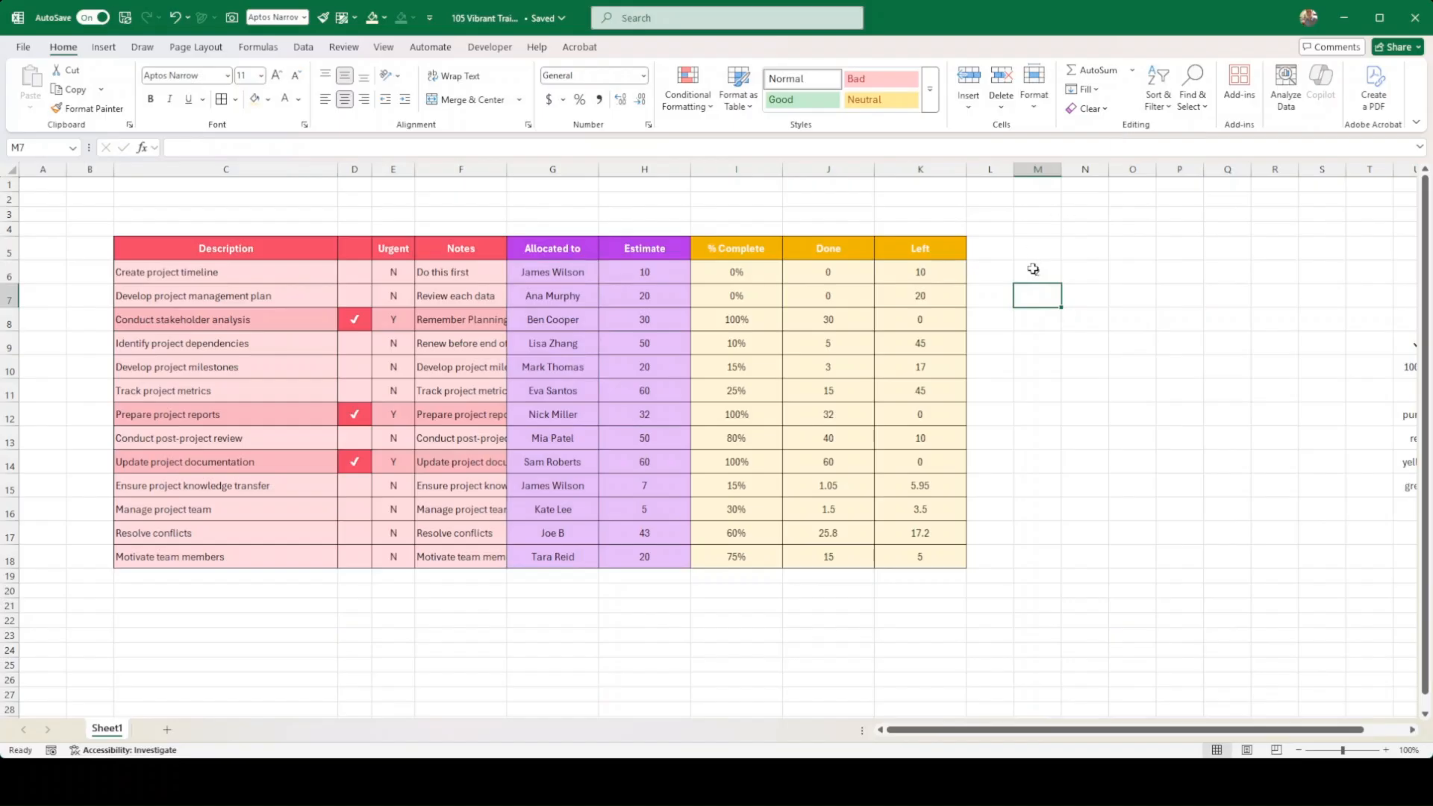
{"action": "left_click_drag", "start_coordinate": [1062, 284], "coordinate": [1046, 571]}
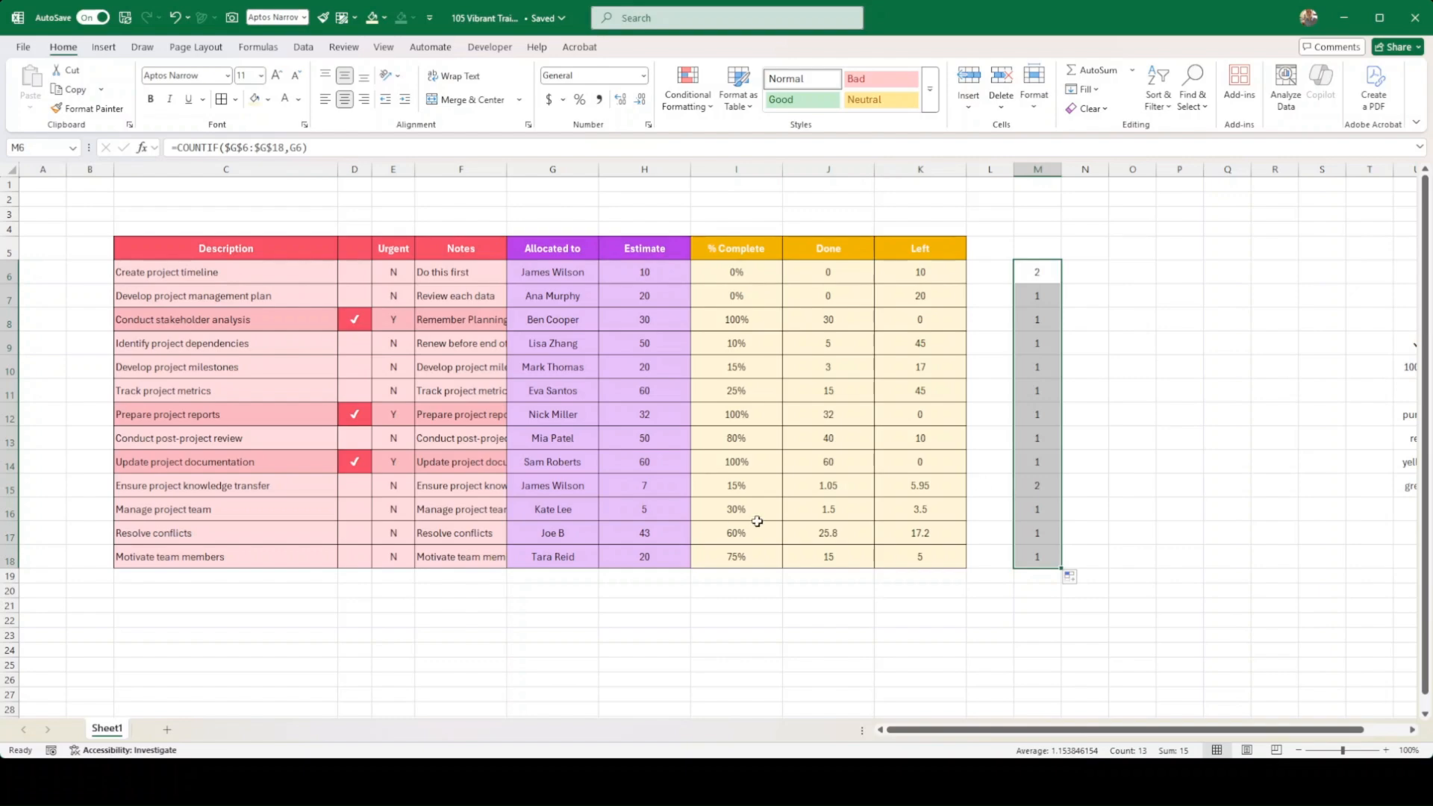
{"action": "left_click", "coordinate": [564, 469]}
Add a conditional formatting rule to G6:H18 with the formula =$M6>1 and a darker purple fill.
{"action": "left_click_drag", "start_coordinate": [550, 274], "coordinate": [648, 558]}
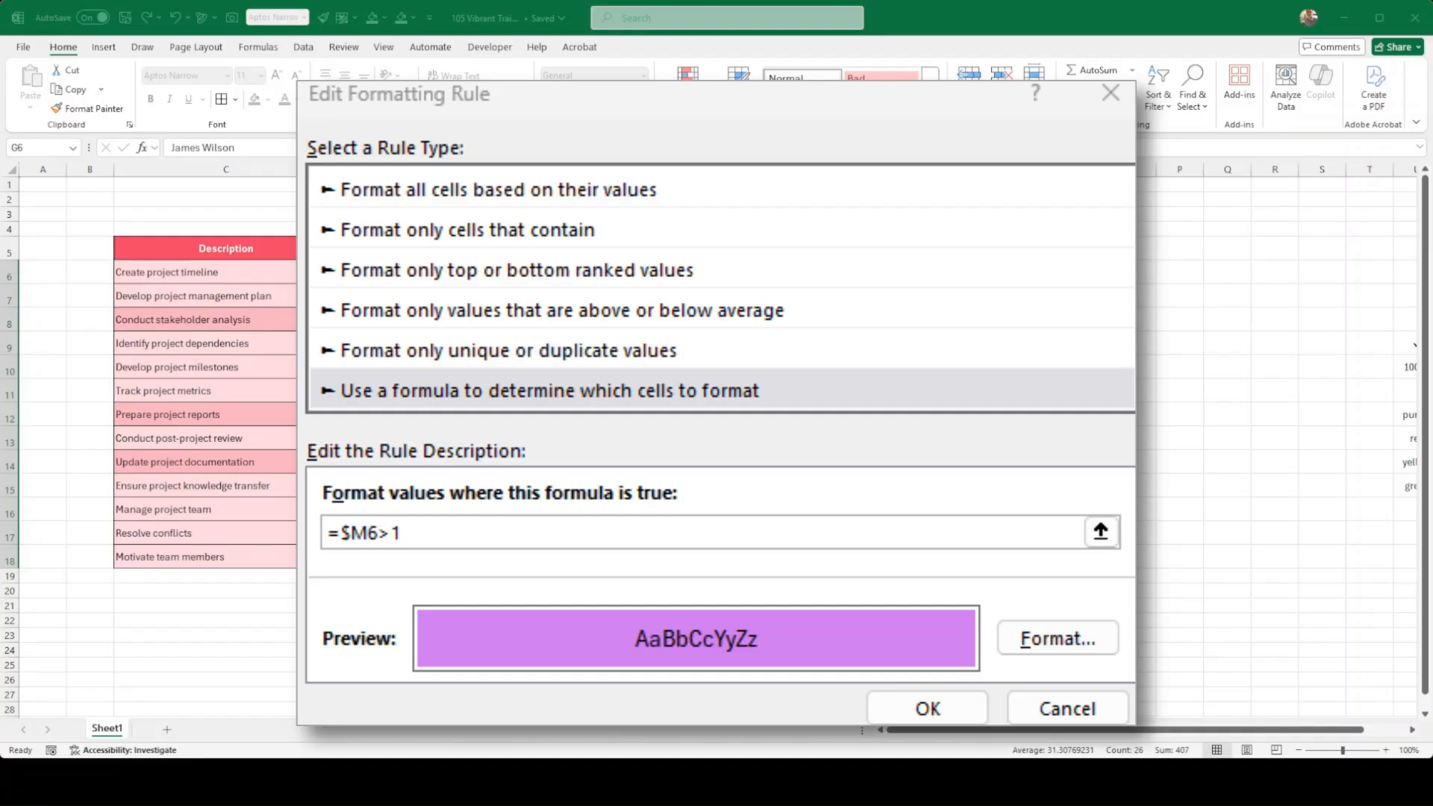
{"action": "left_click", "coordinate": [1024, 273]}
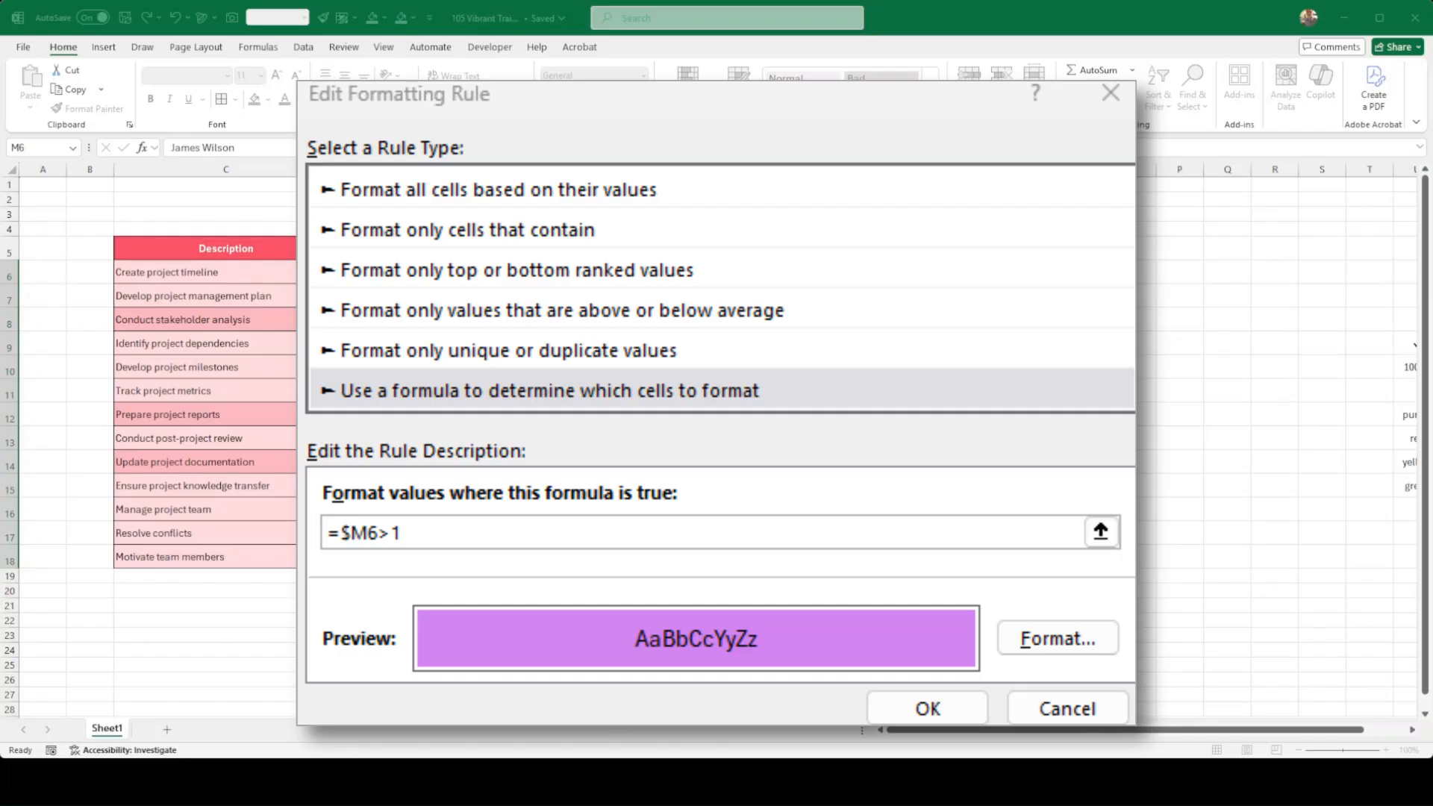
{"action": "left_click", "coordinate": [958, 533]}
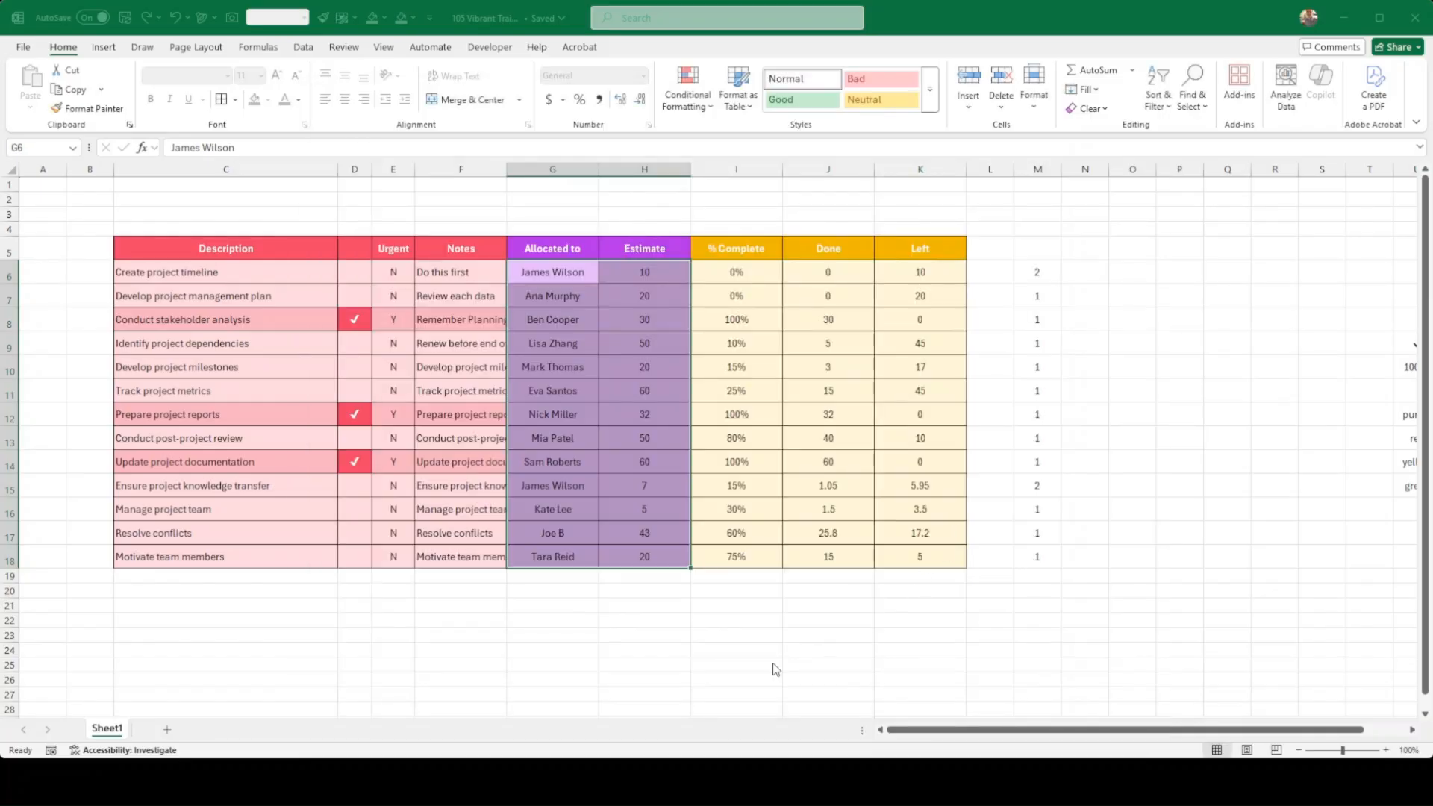
{"action": "left_click", "coordinate": [766, 554]}
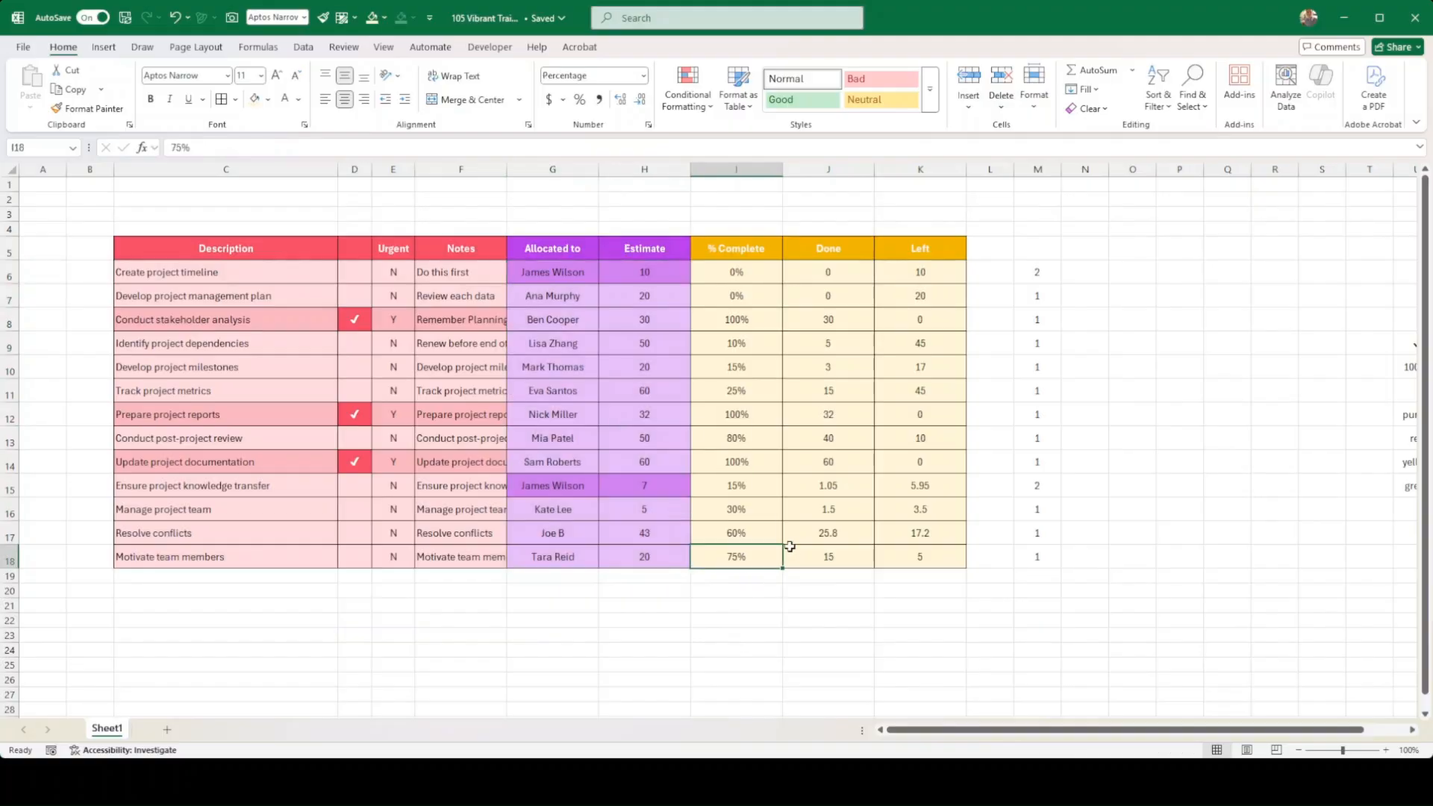
Test the duplicate-assignee formatting by replacing the name in G15 with ff, and undo the change.
{"action": "left_click", "coordinate": [587, 484]}
{"action": "type", "text": "ff"}
{"action": "key", "text": "Return"}
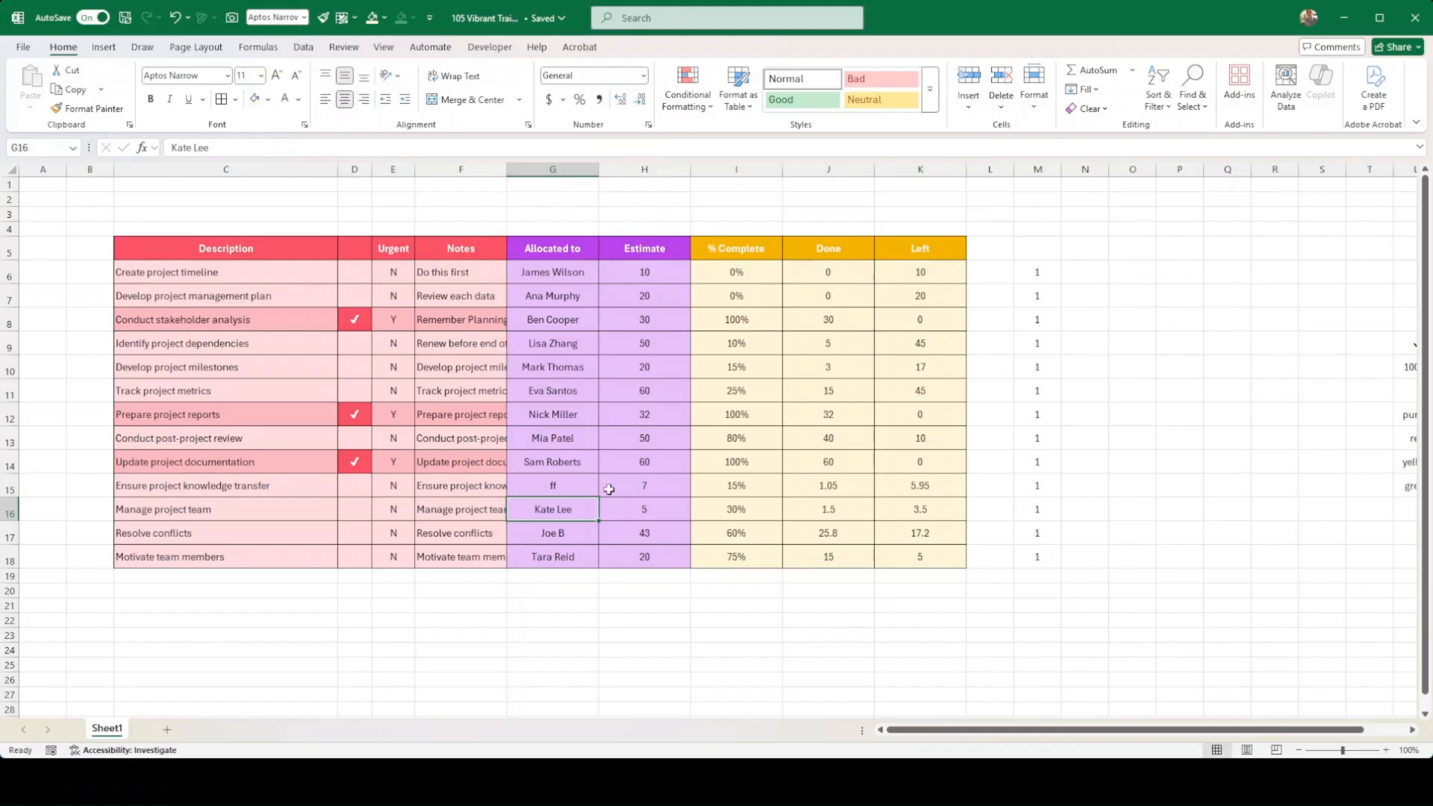
{"action": "key", "text": "ctrl+z"}
{"action": "left_click", "coordinate": [643, 509]}
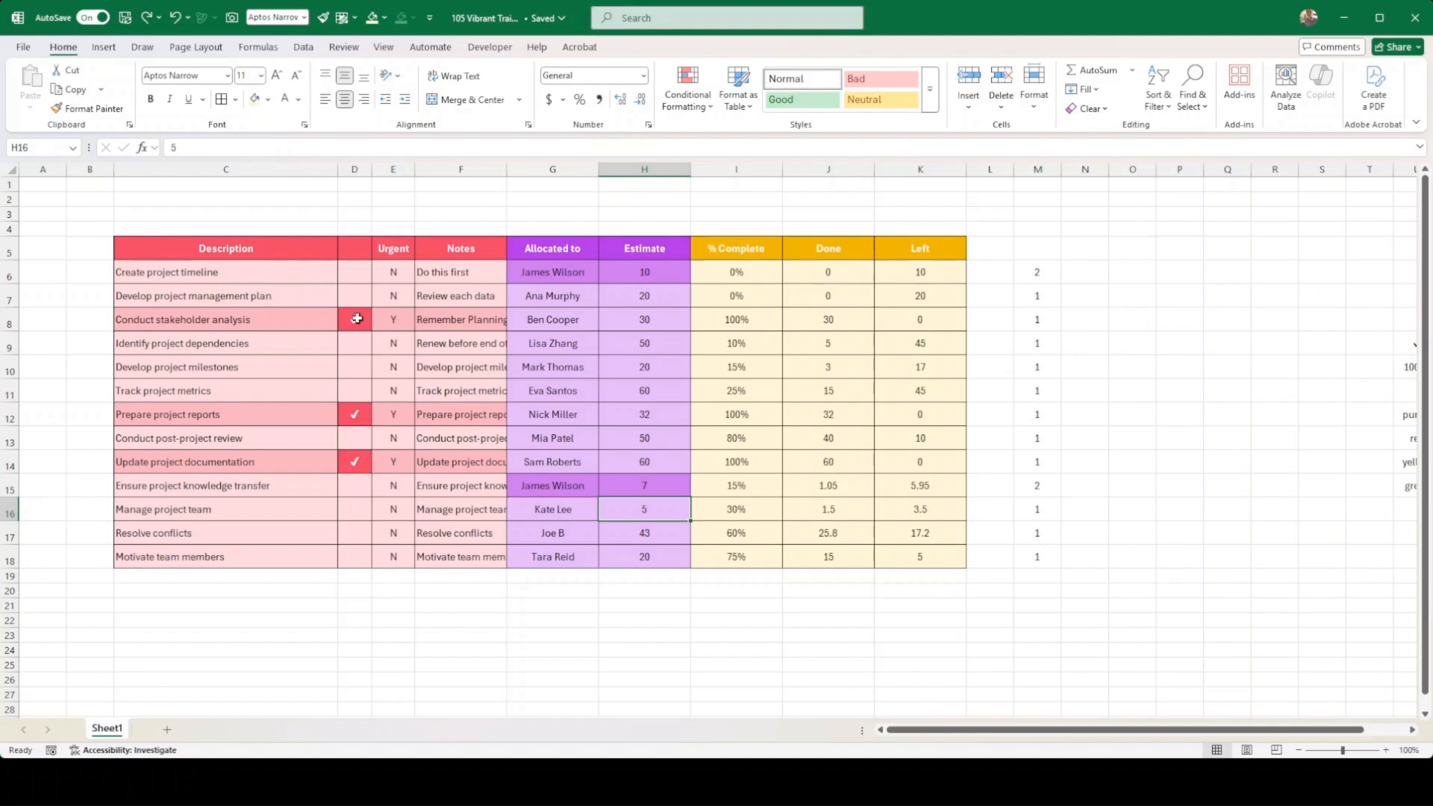
Mark the task "Identify project dependencies" as urgent by setting E9 to Y.
{"action": "left_click", "coordinate": [365, 350]}
{"action": "left_click", "coordinate": [379, 351]}
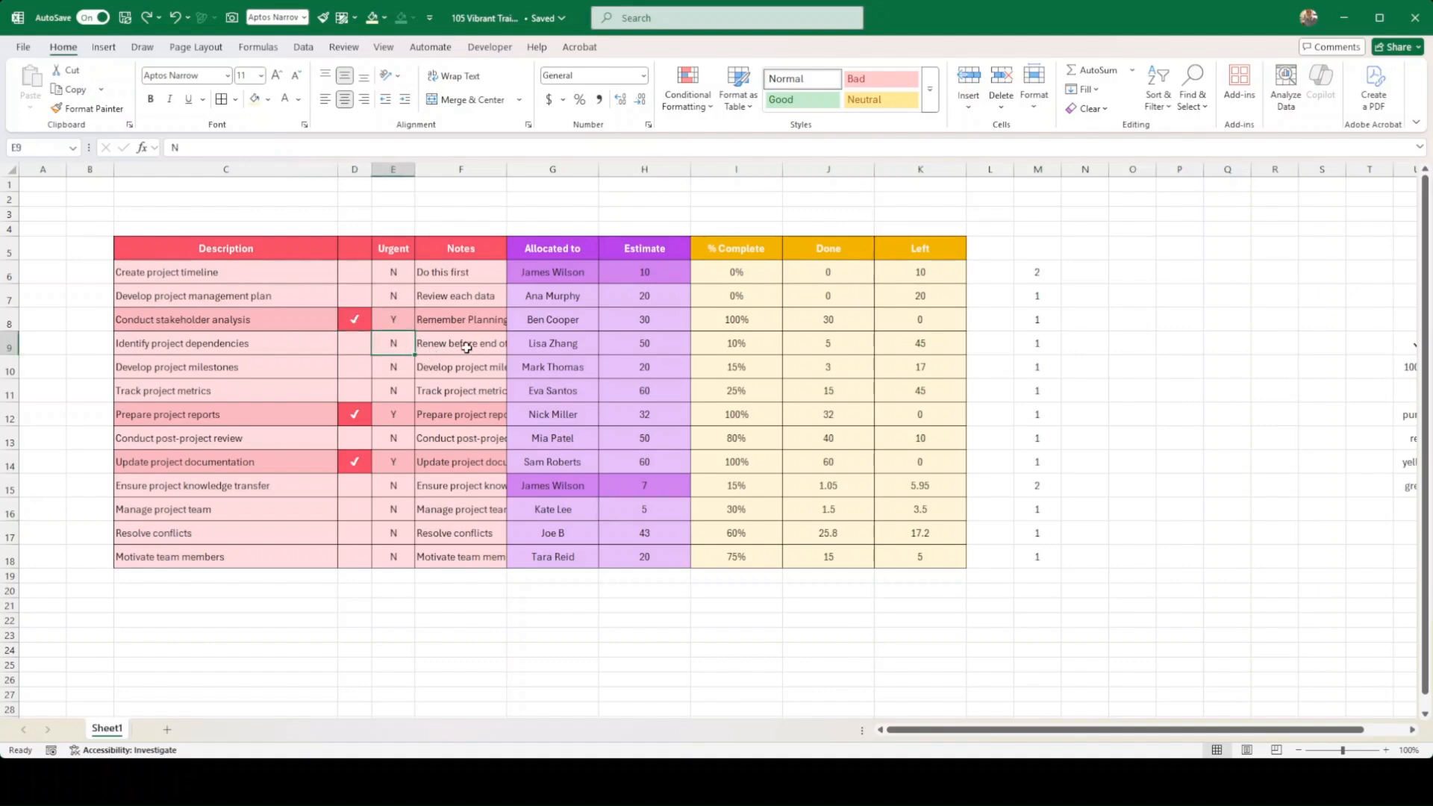
{"action": "type", "text": "Y"}
{"action": "key", "text": "ctrl+Return"}
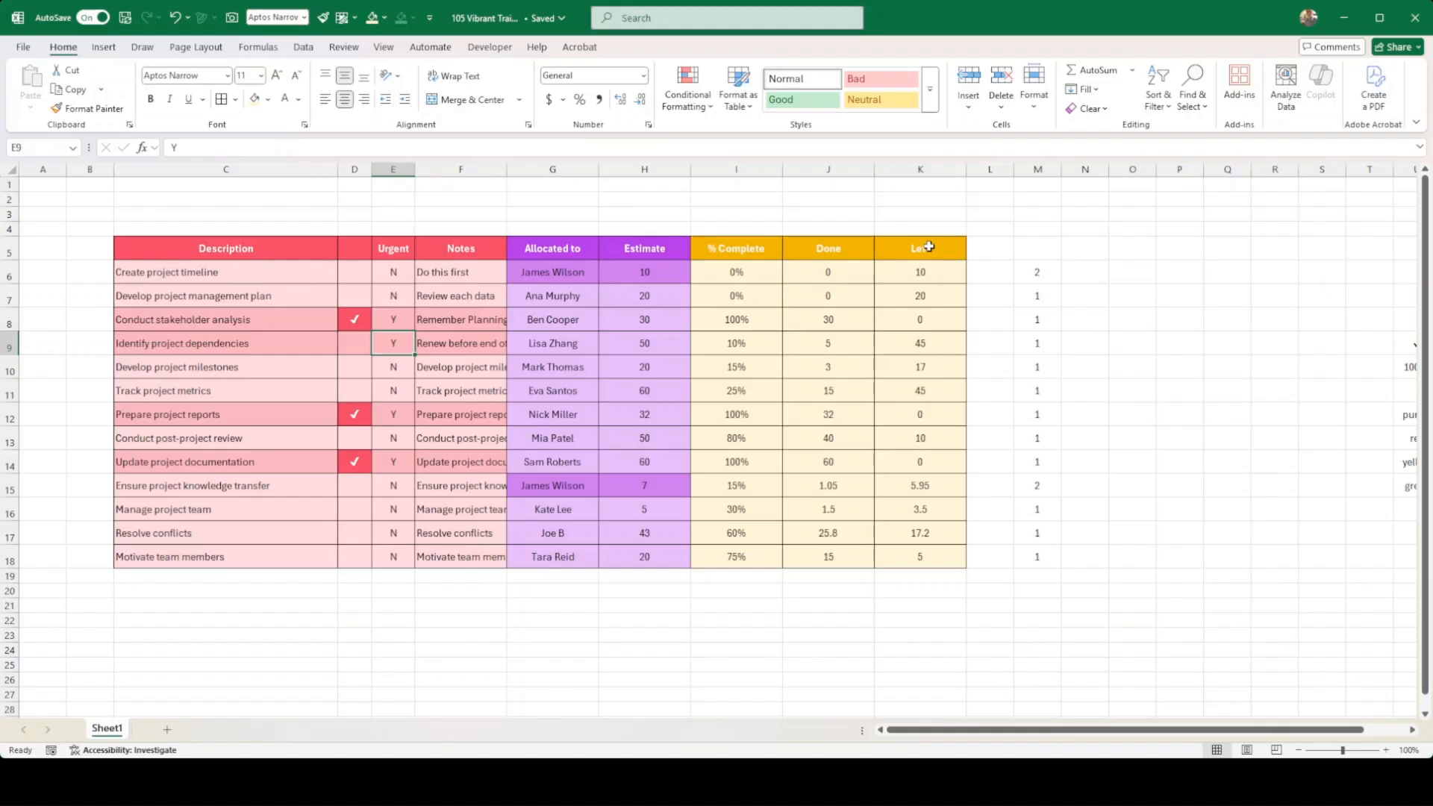
Add conditional formatting to I6:K18 with a deep yellow fill for 100% complete tasks and a lighter yellow fill for partly completed ones.
{"action": "left_click", "coordinate": [920, 316]}
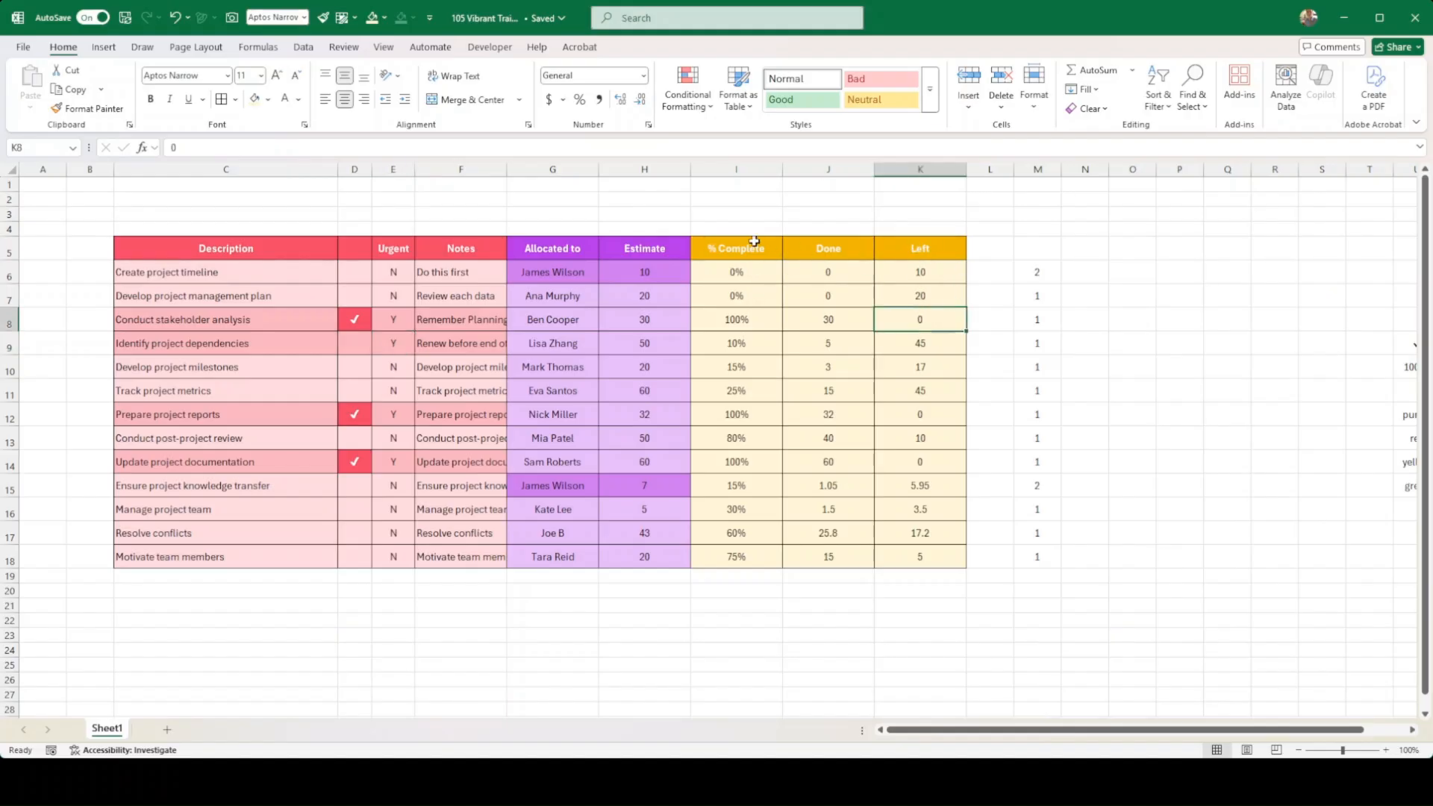
{"action": "left_click", "coordinate": [744, 321]}
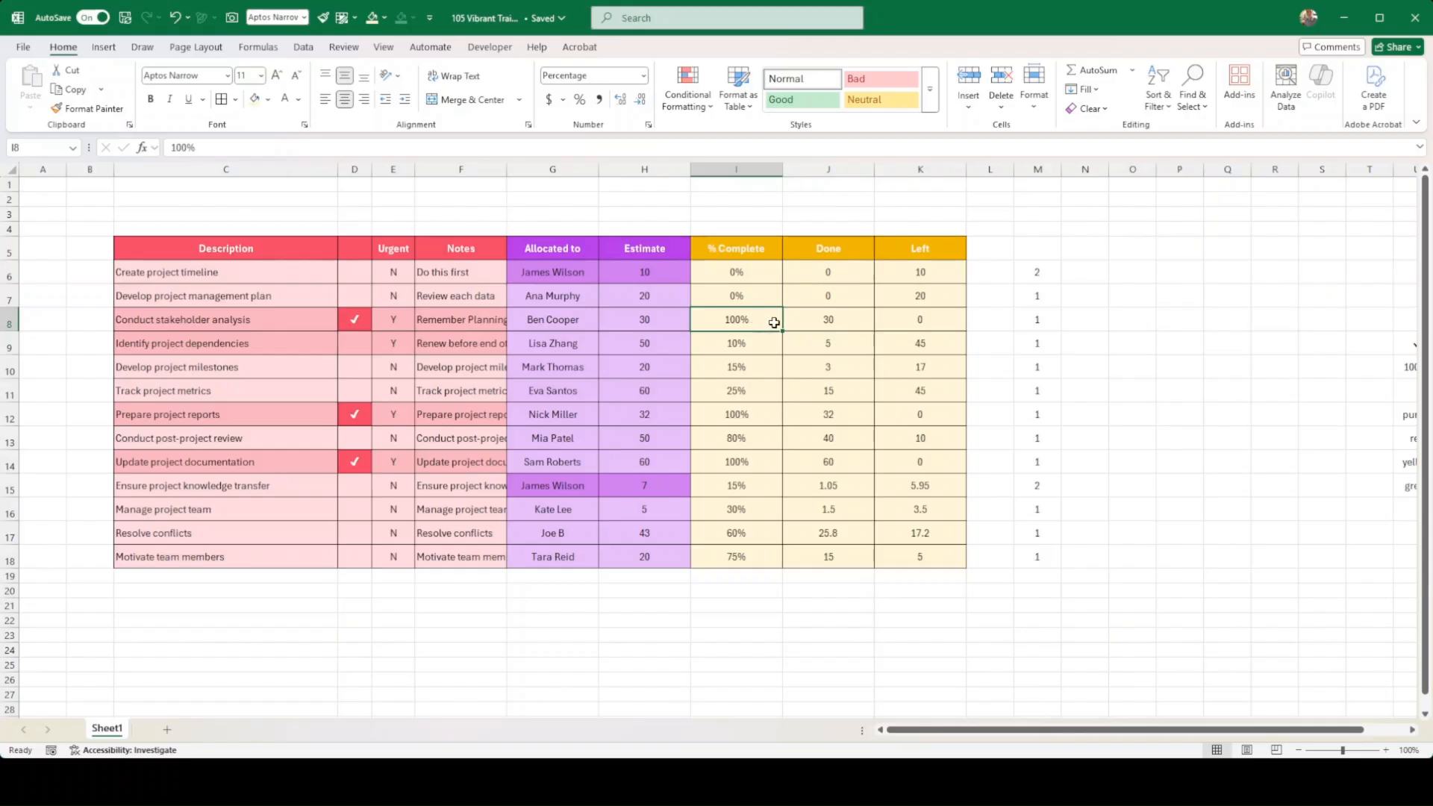
{"action": "left_click_drag", "start_coordinate": [736, 279], "coordinate": [920, 557]}
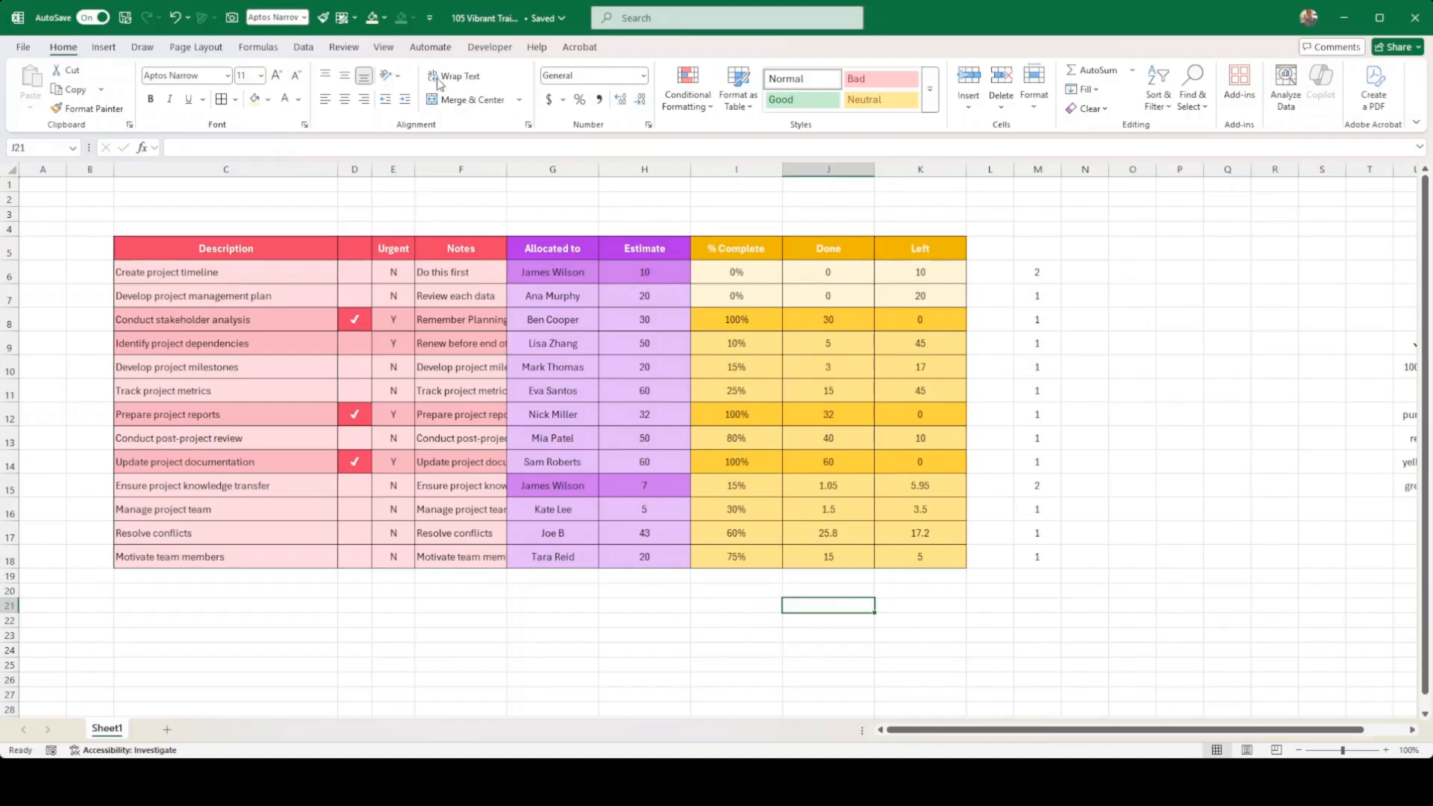
Hide the sheet's gridlines and apply borders to the count cells M6:M18.
{"action": "left_click", "coordinate": [385, 47]}
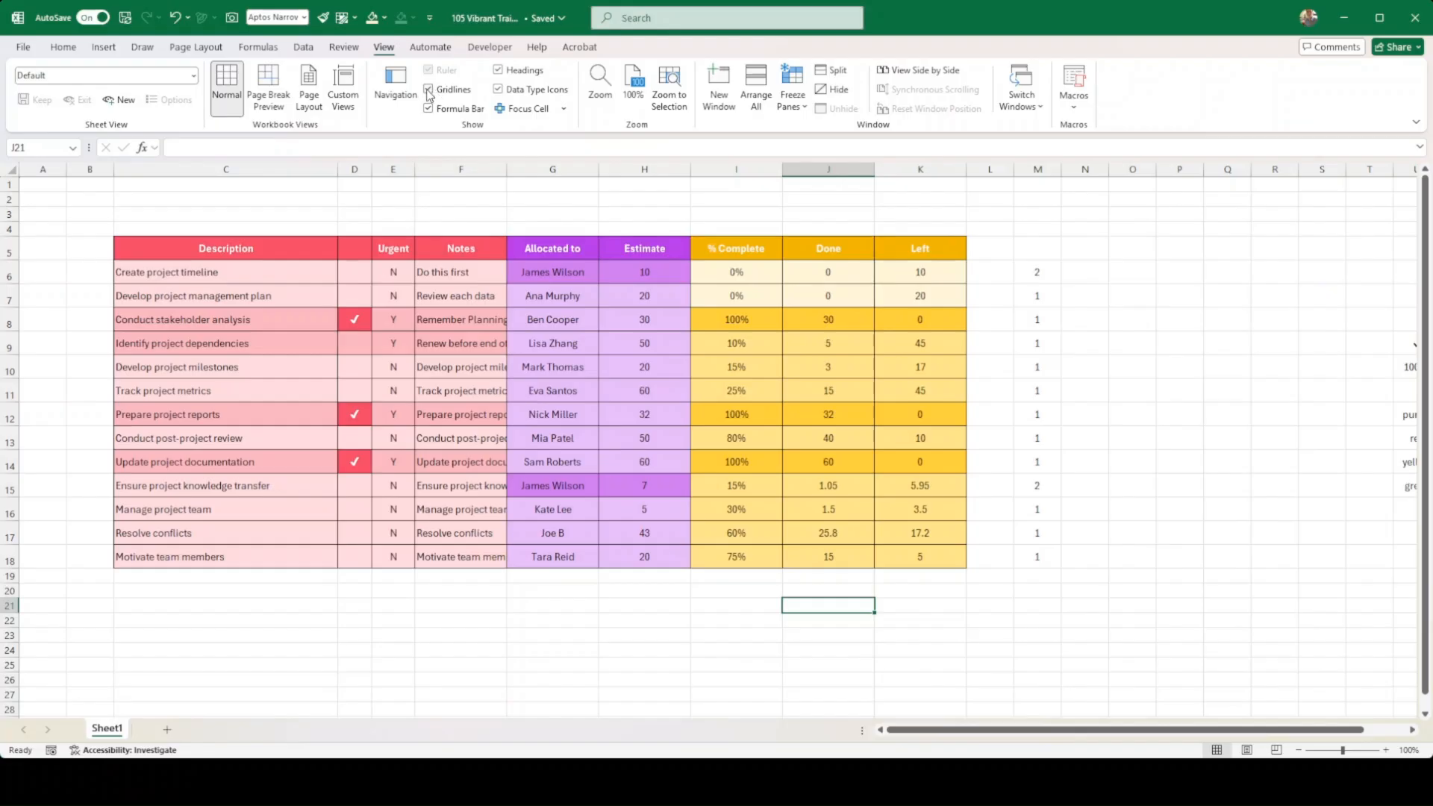
{"action": "left_click", "coordinate": [428, 90]}
{"action": "left_click", "coordinate": [1038, 272]}
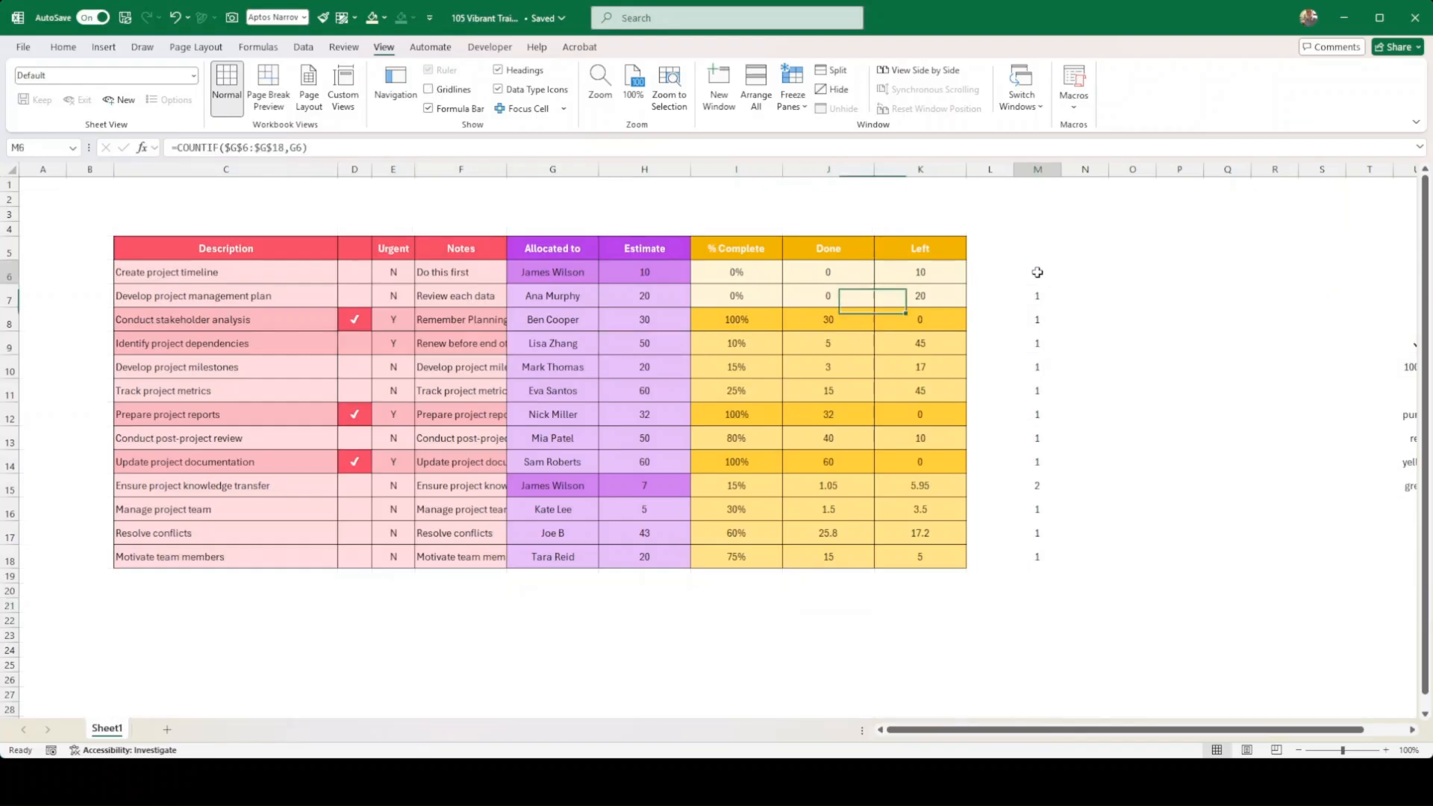
{"action": "left_click_drag", "start_coordinate": [1038, 272], "coordinate": [1038, 565]}
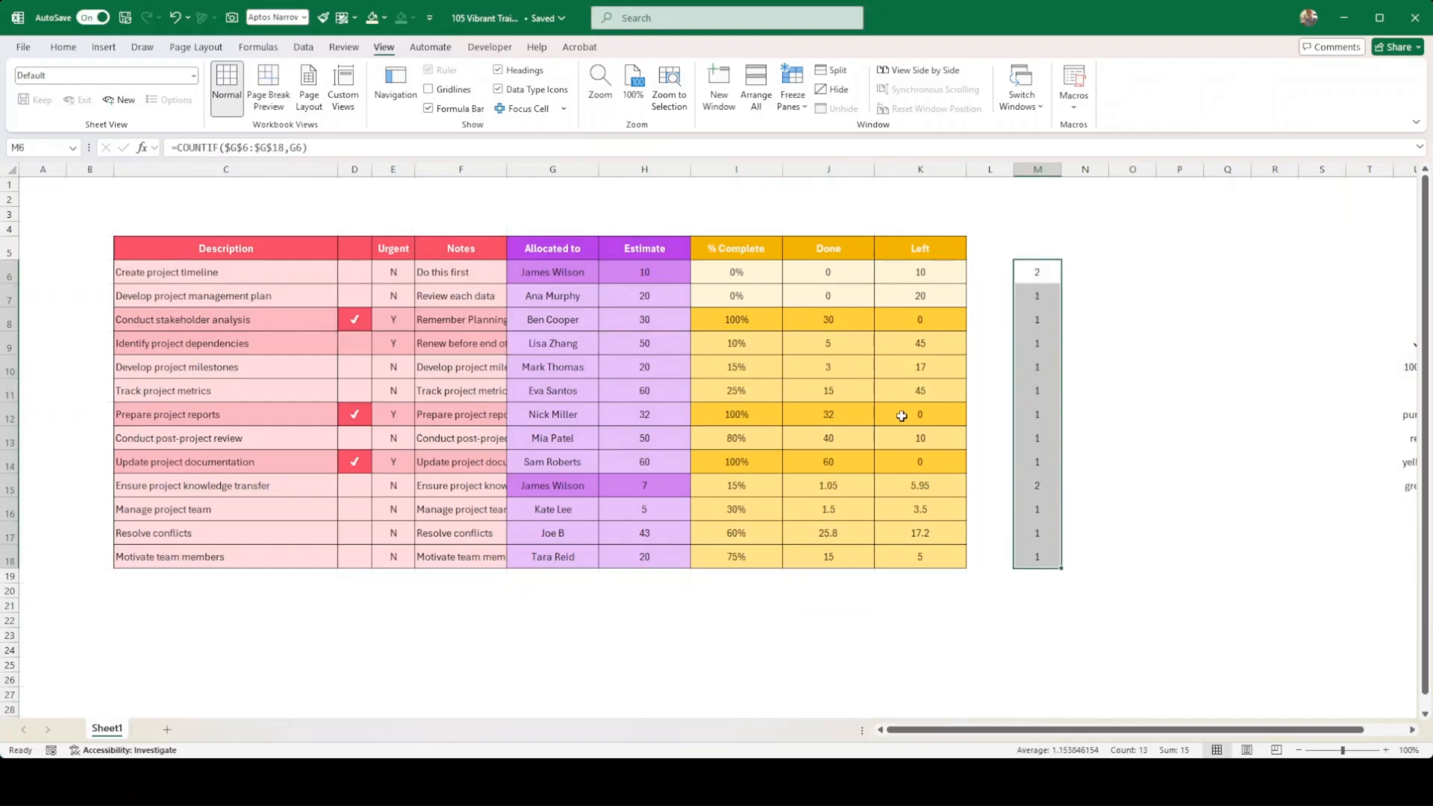
{"action": "left_click", "coordinate": [63, 47]}
{"action": "left_click", "coordinate": [1041, 279]}
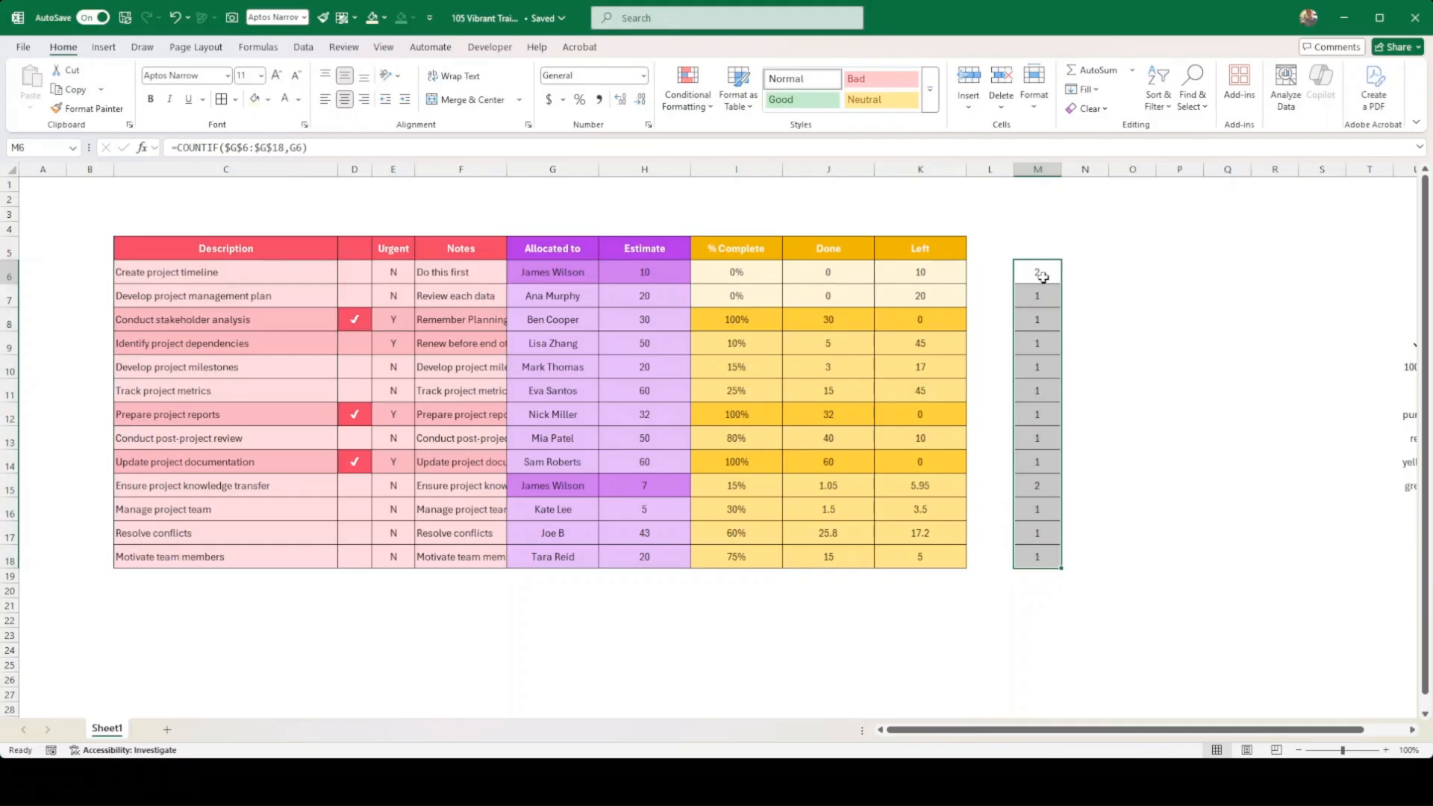
Group helper column M and collapse the group to hide the counts.
{"action": "left_click", "coordinate": [1046, 169]}
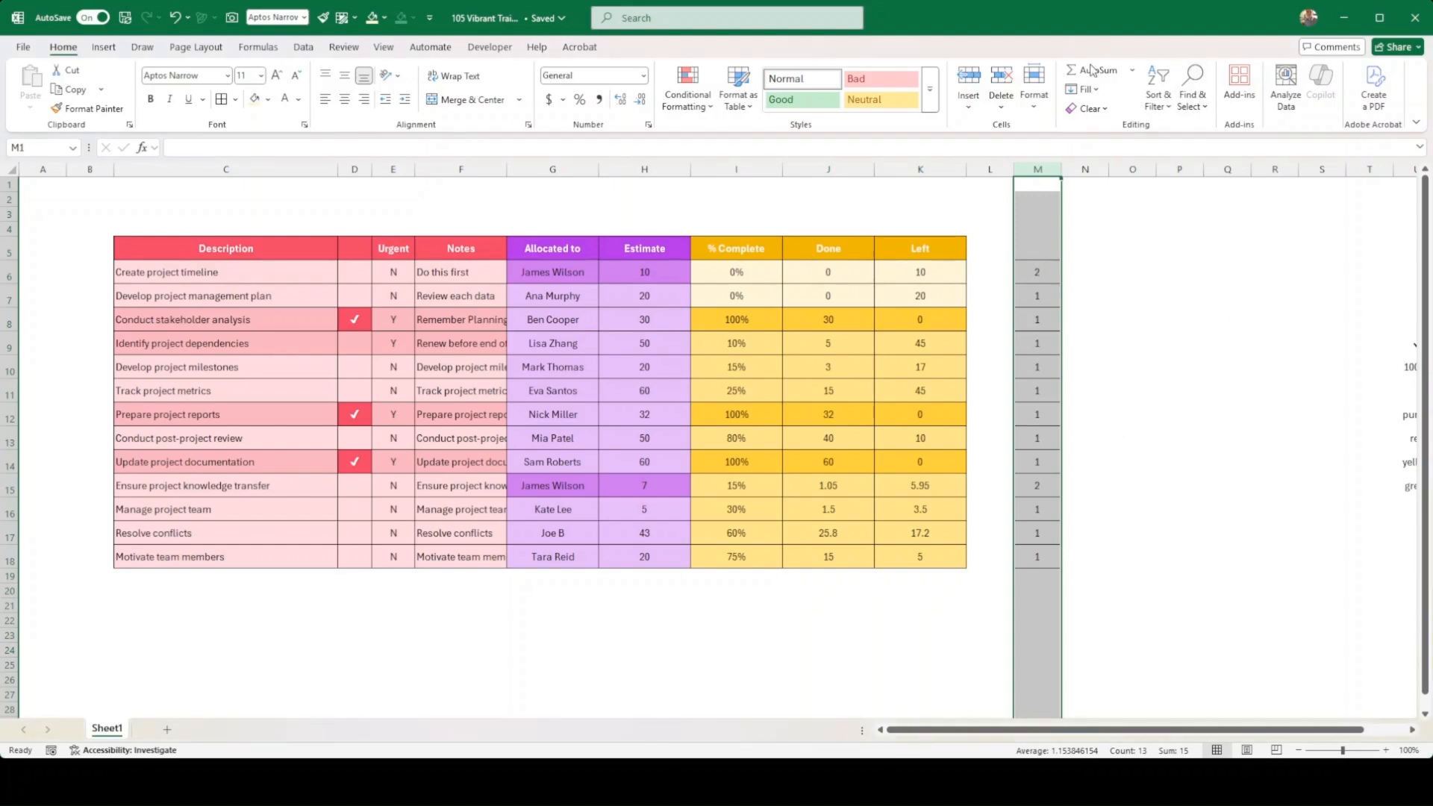
{"action": "left_click", "coordinate": [301, 48]}
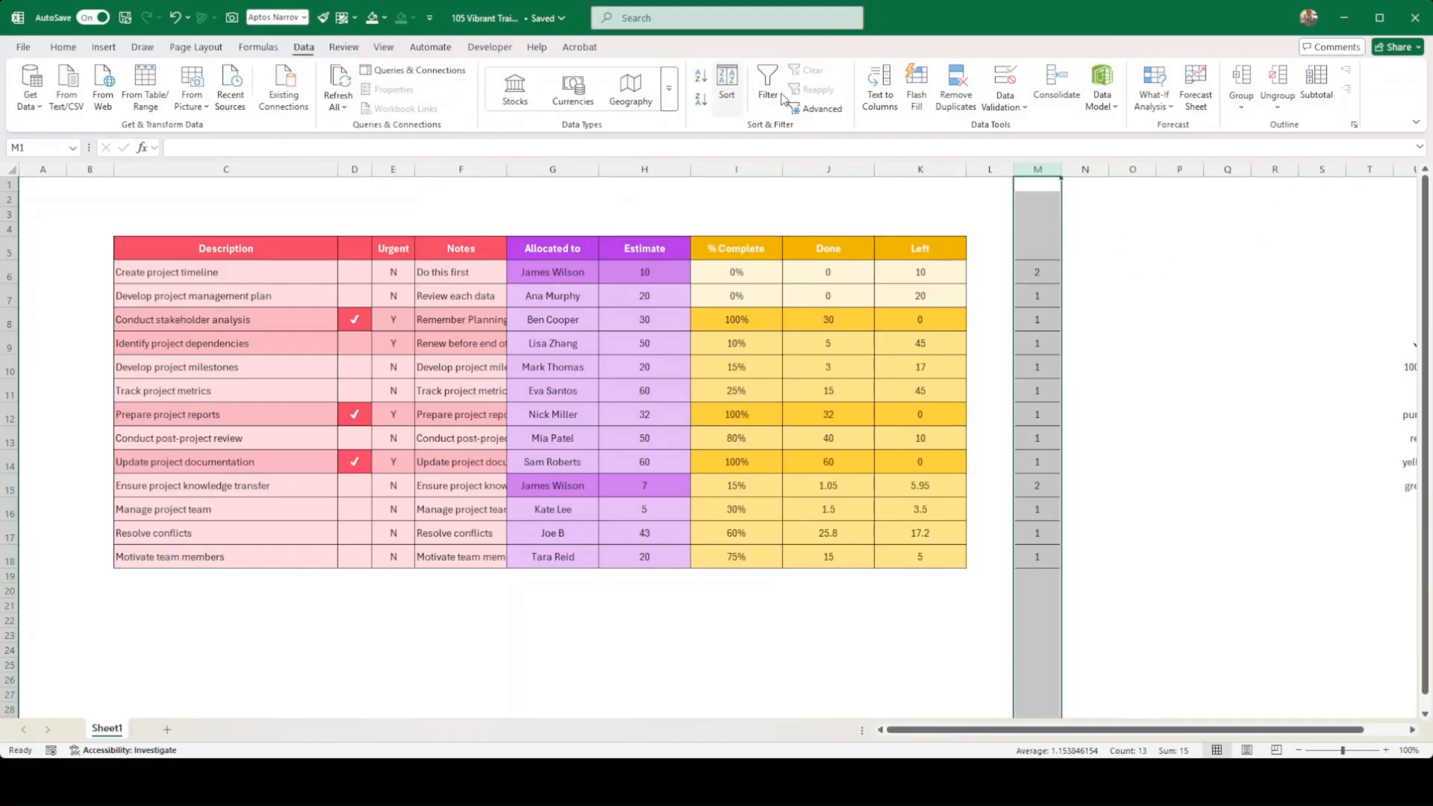
{"action": "left_click", "coordinate": [1243, 82]}
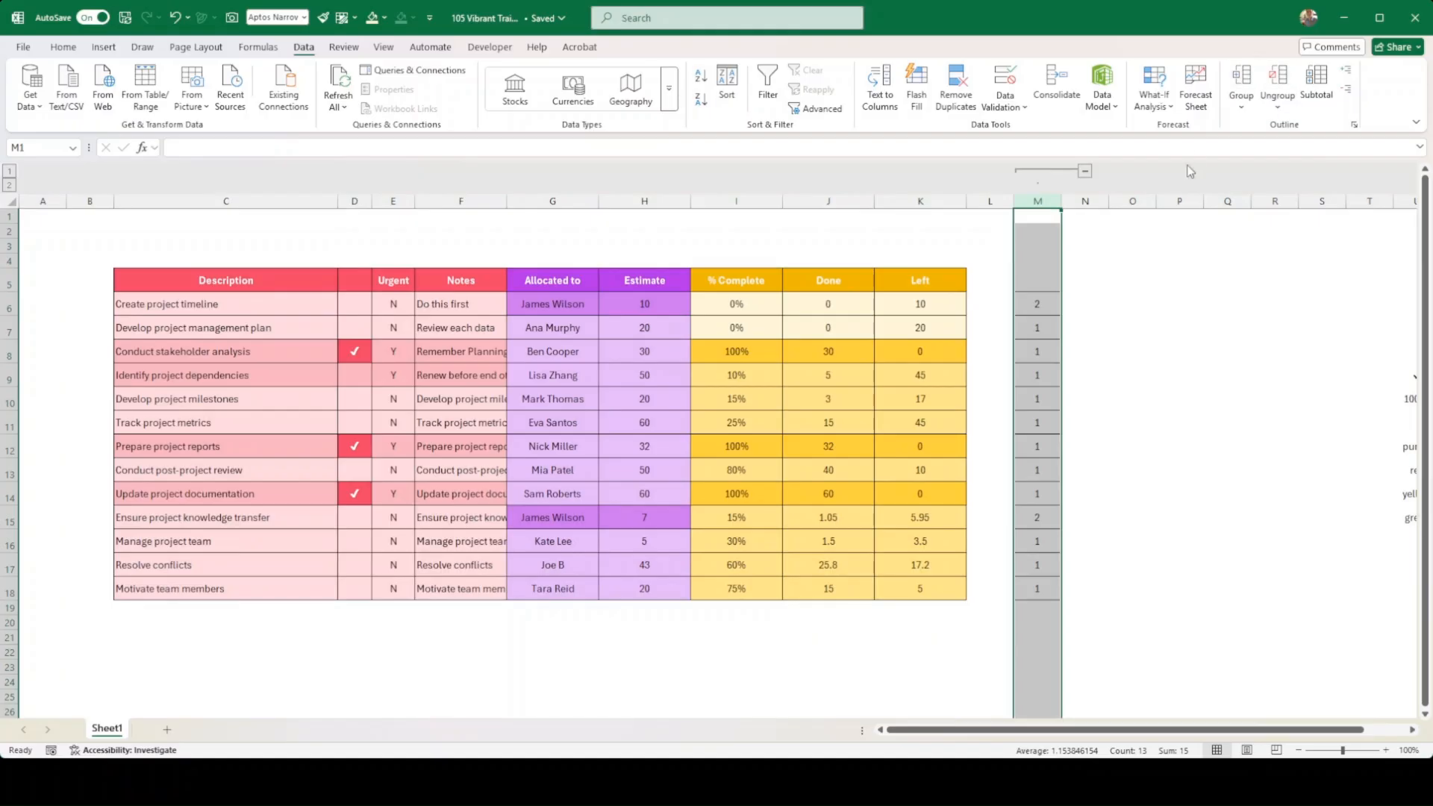
{"action": "left_click", "coordinate": [1086, 171]}
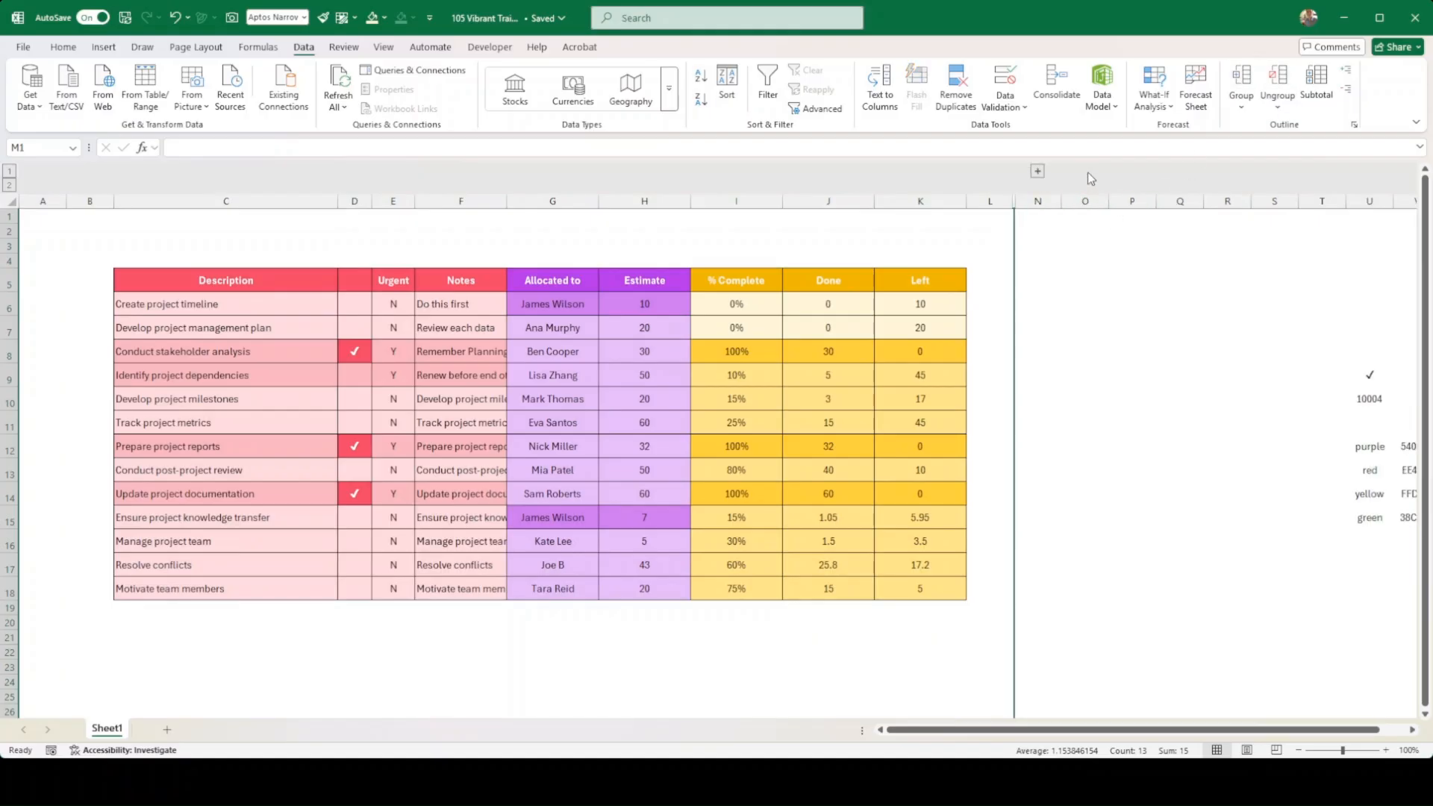
{"action": "left_click", "coordinate": [1038, 172]}
{"action": "left_click", "coordinate": [1116, 273]}
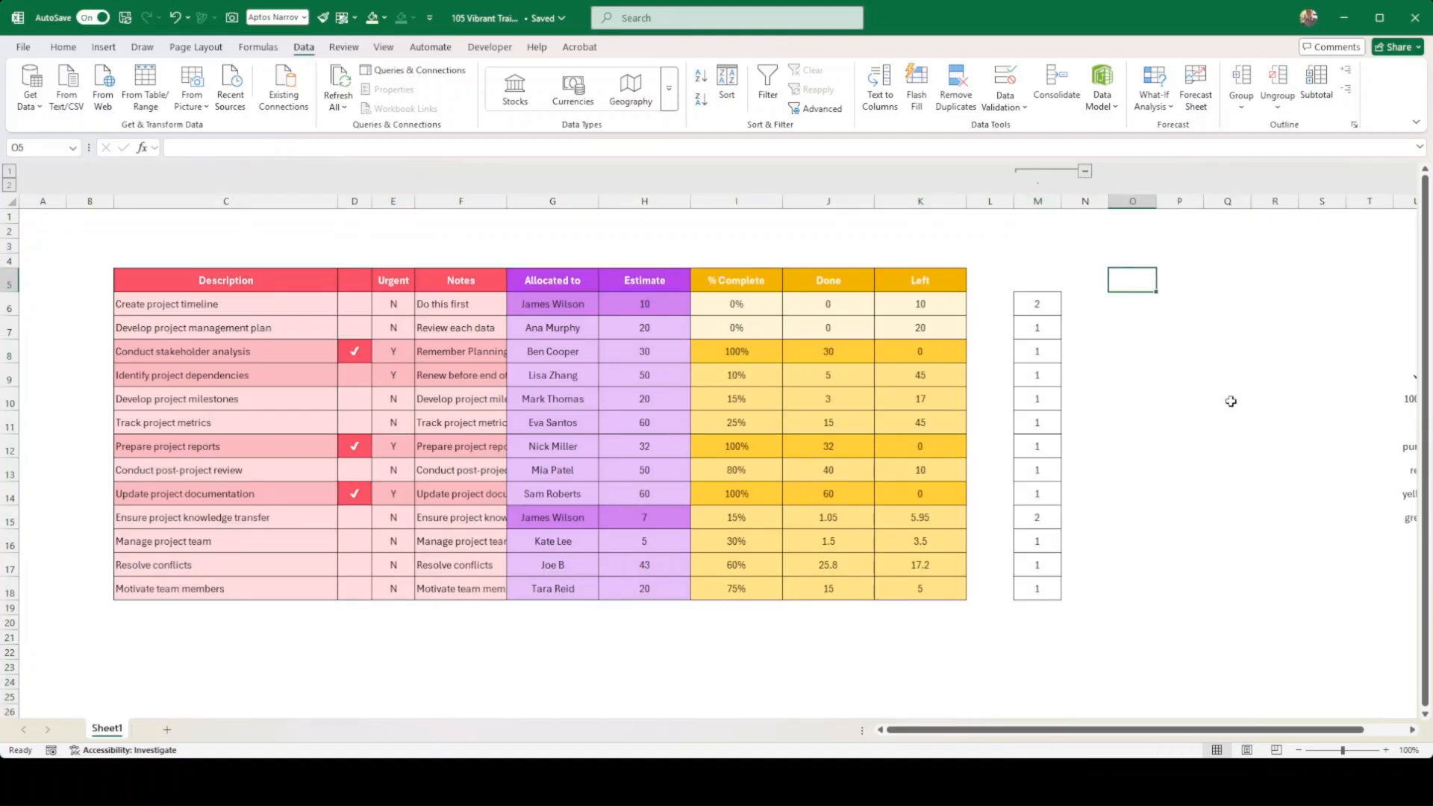
{"action": "left_click", "coordinate": [1086, 172]}
{"action": "left_click", "coordinate": [1096, 352]}
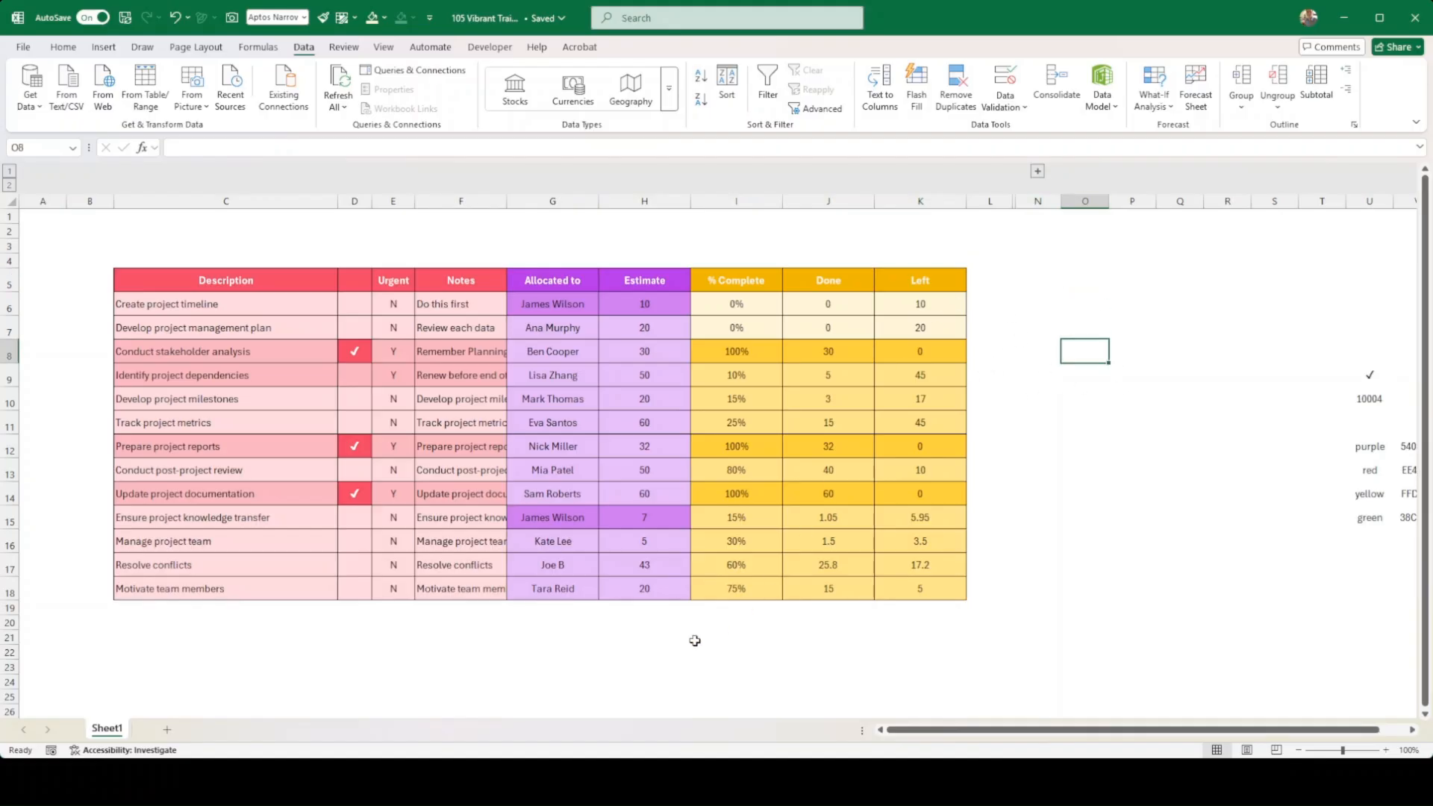
{"action": "left_click", "coordinate": [612, 651]}
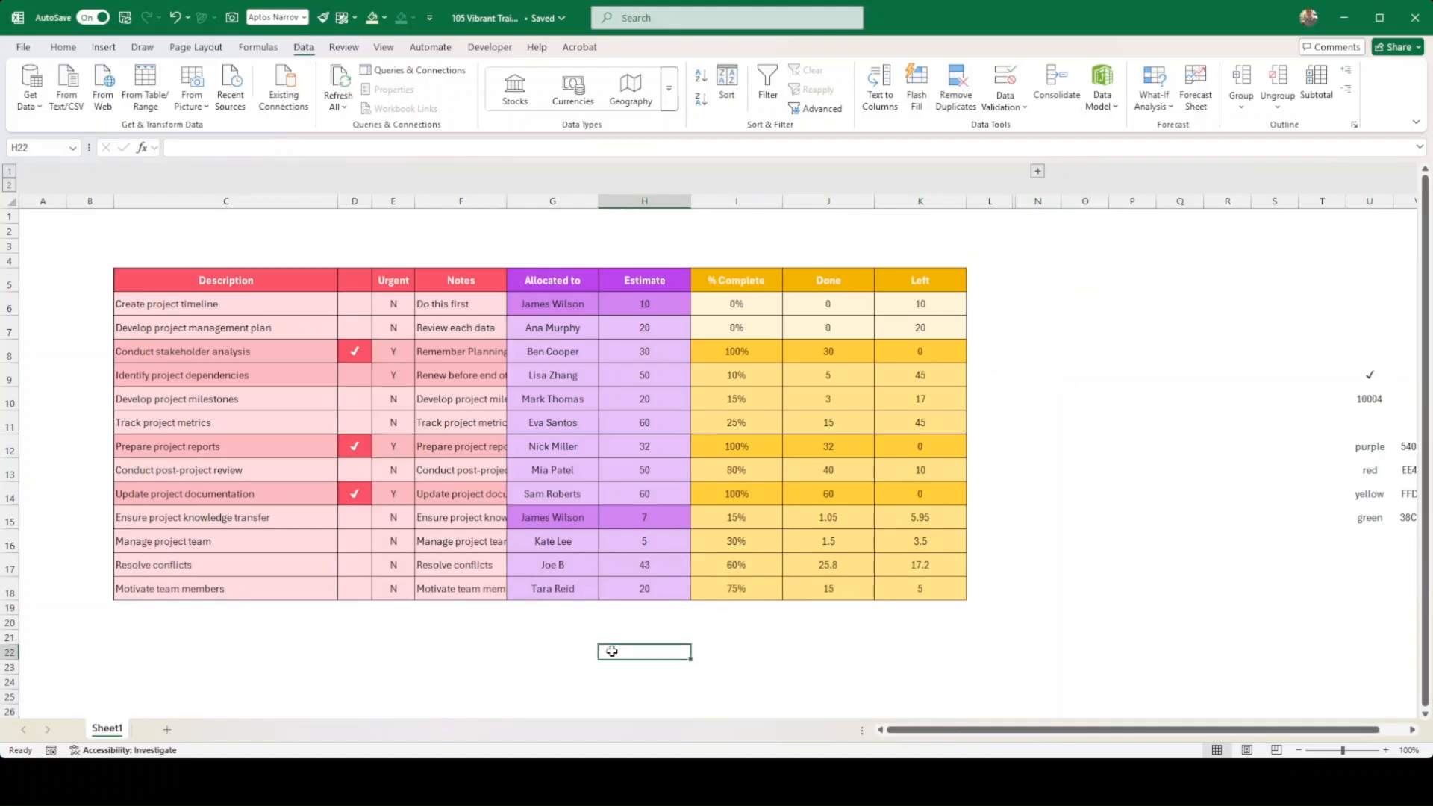
{"action": "left_click", "coordinate": [560, 647]}
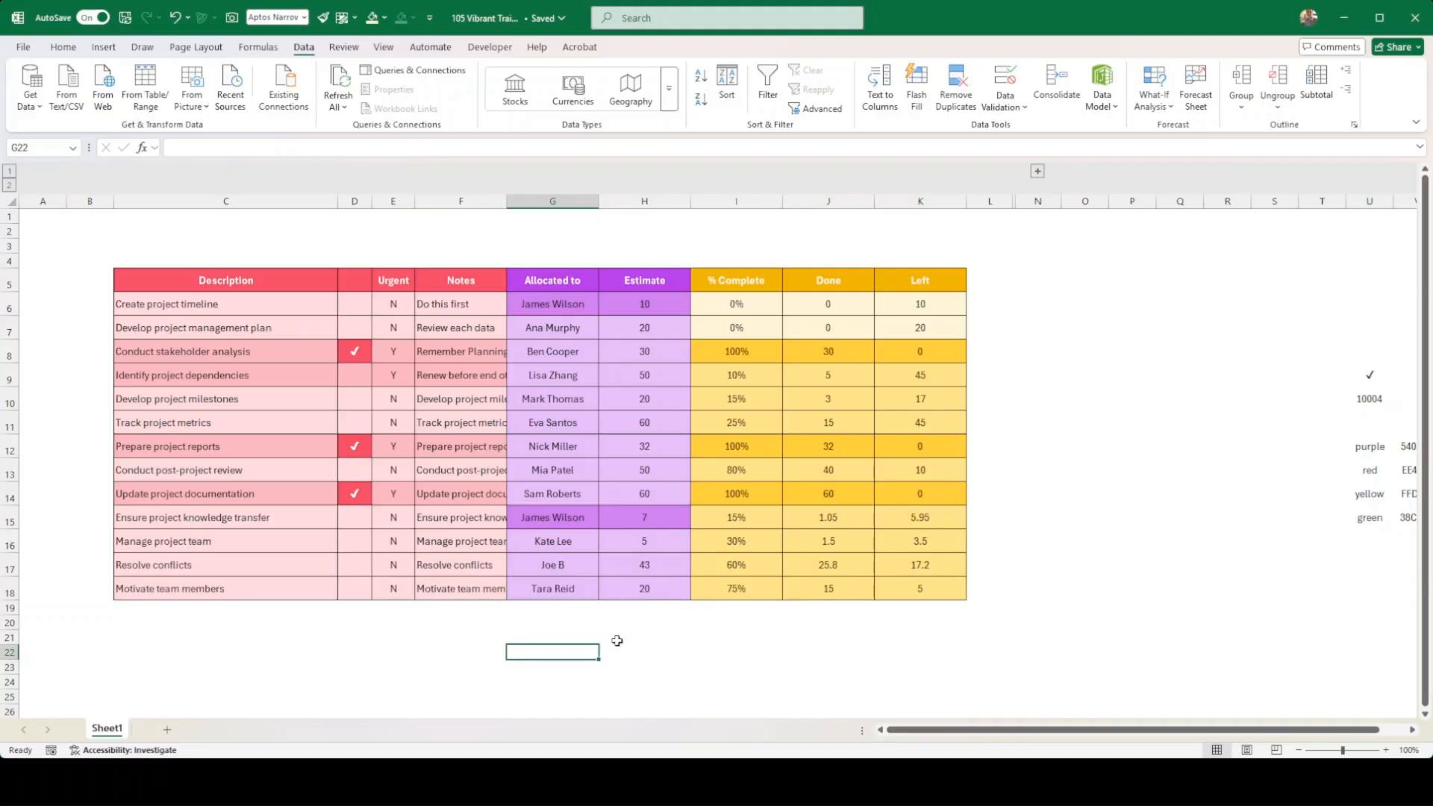
{"action": "left_click_drag", "start_coordinate": [554, 302], "coordinate": [641, 591]}
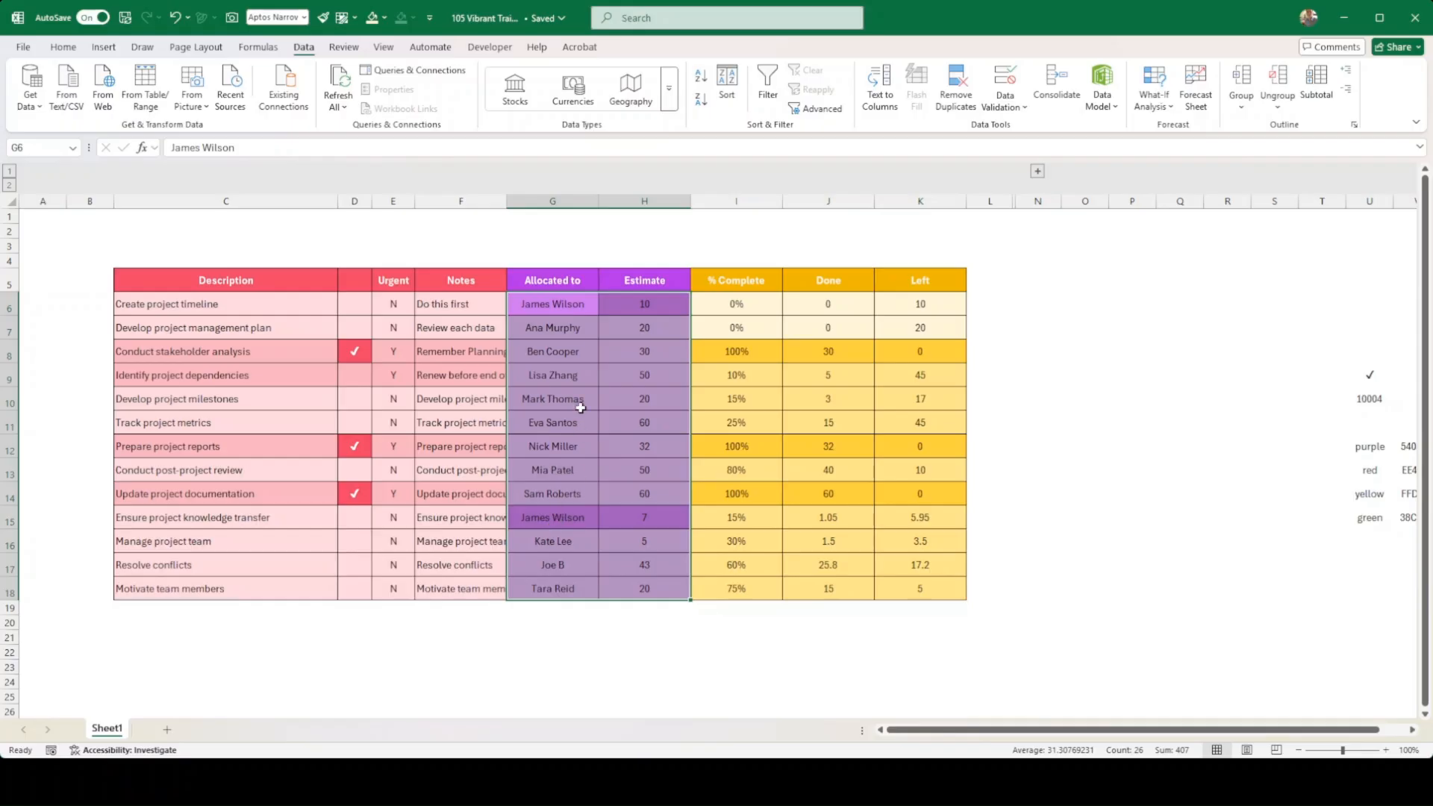
{"action": "left_click", "coordinate": [576, 307]}
{"action": "left_click", "coordinate": [561, 517]}
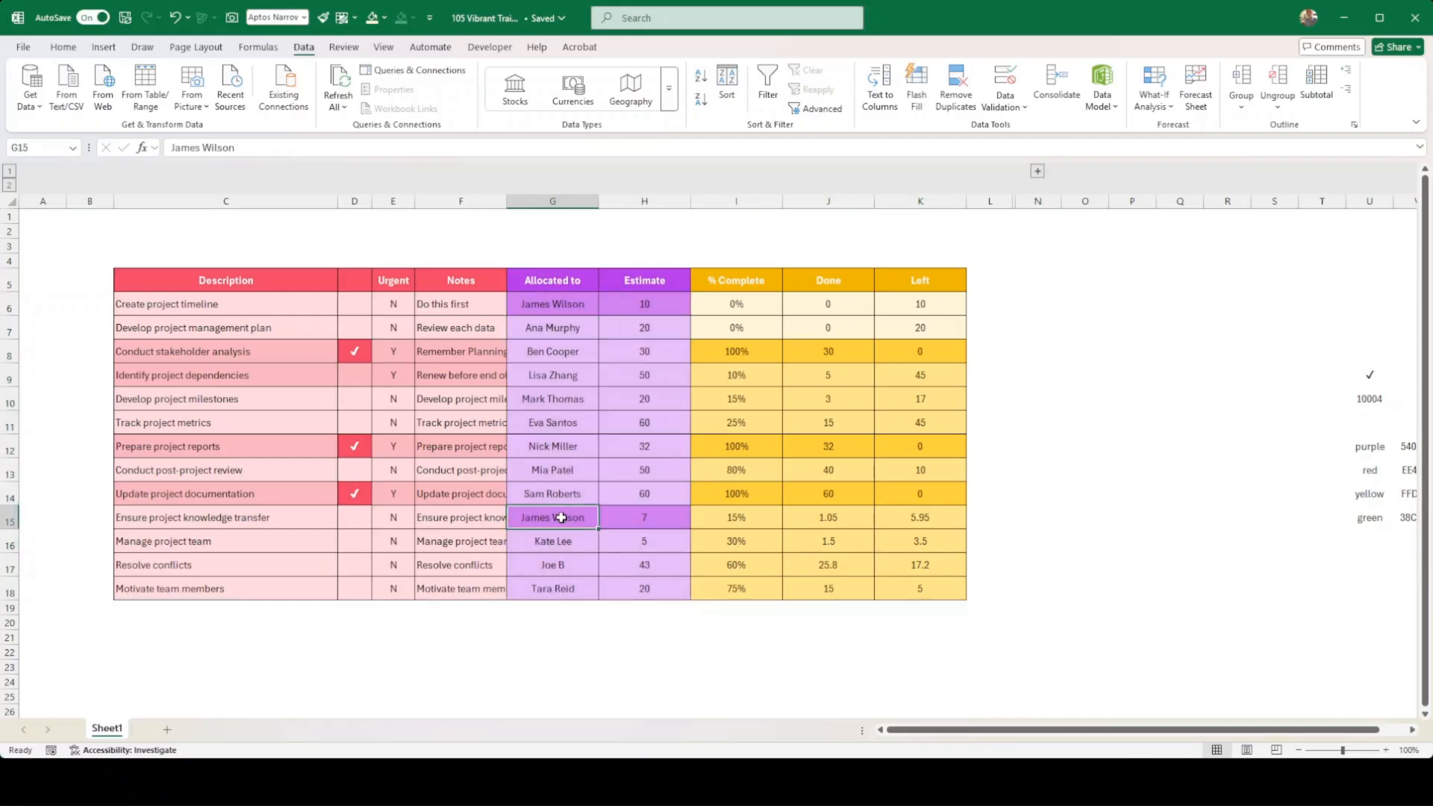
{"action": "left_click", "coordinate": [568, 622]}
Enter =UNIQUE(G6:G18) in G22 to list each assignee once below the table.
{"action": "left_click", "coordinate": [559, 654]}
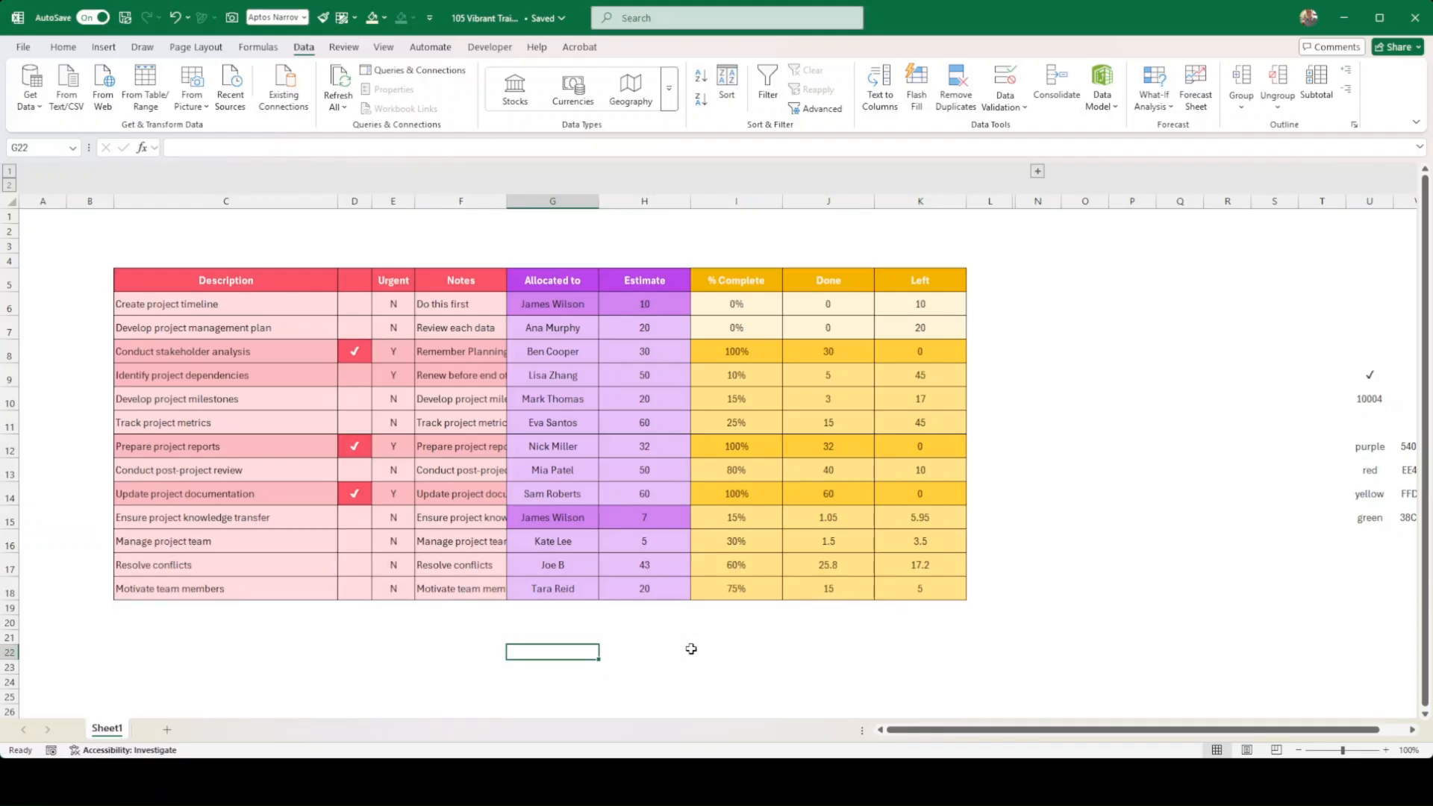
{"action": "type", "text": "="}
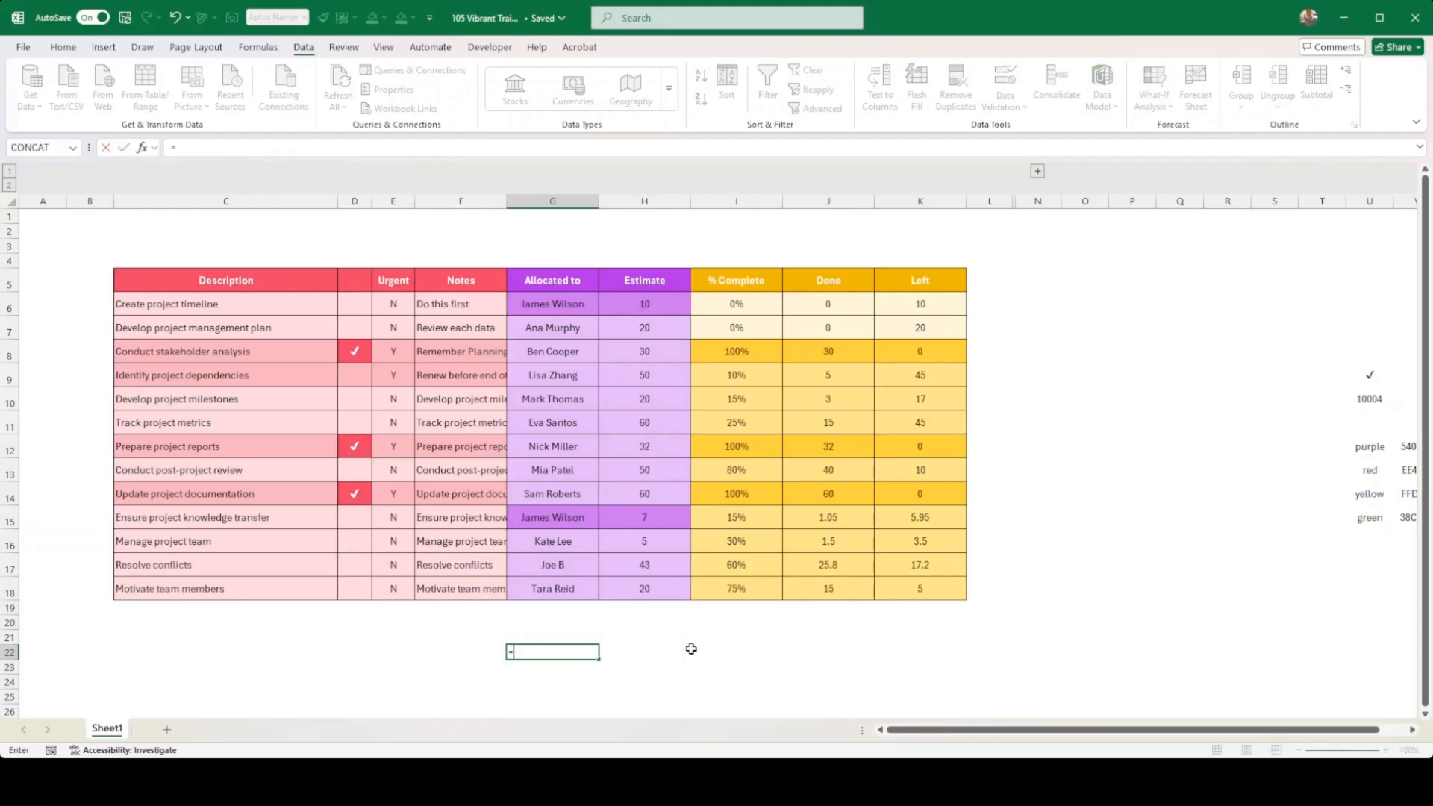
{"action": "type", "text": "unique("}
{"action": "left_click_drag", "start_coordinate": [564, 302], "coordinate": [572, 590]}
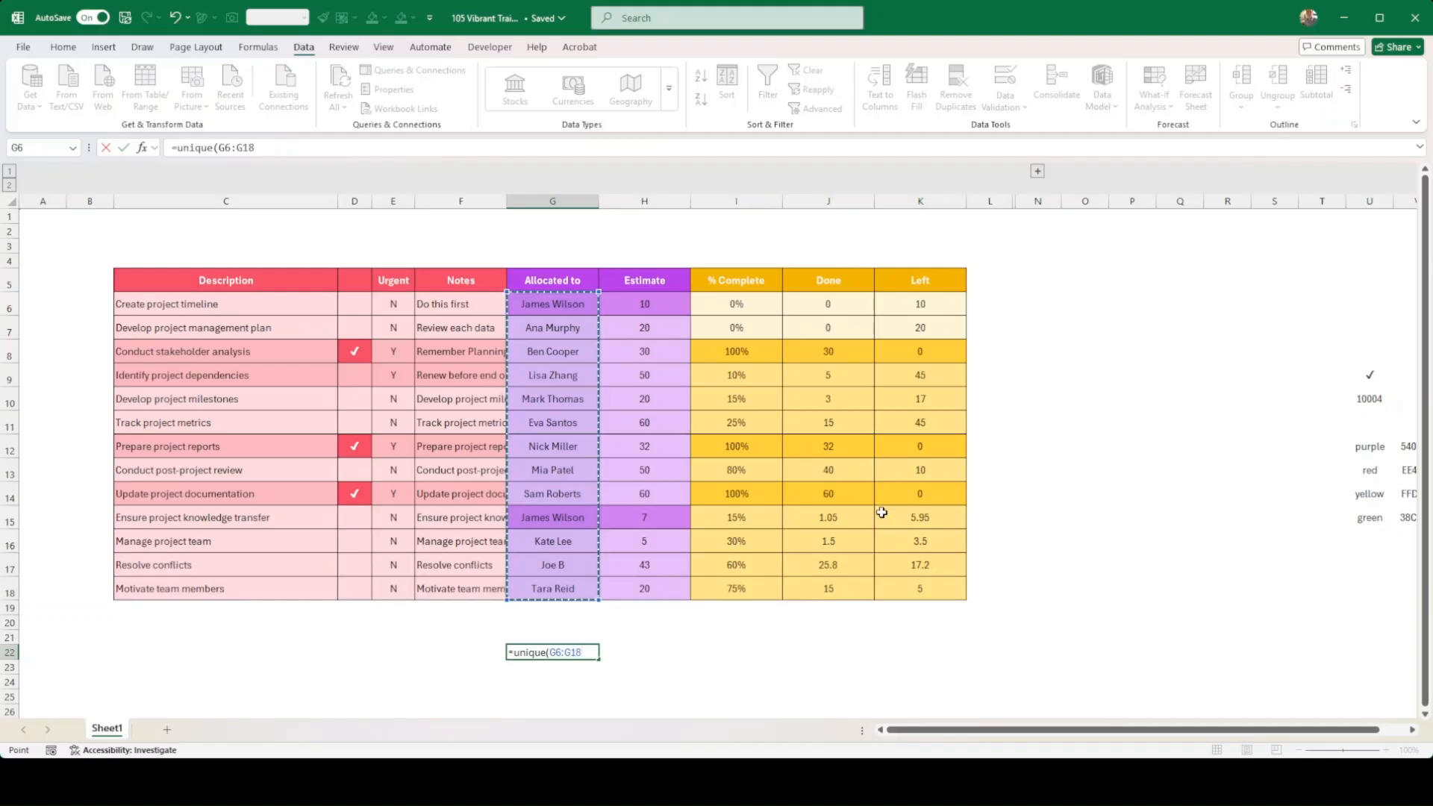
{"action": "type", "text": ")"}
{"action": "key", "text": "Return"}
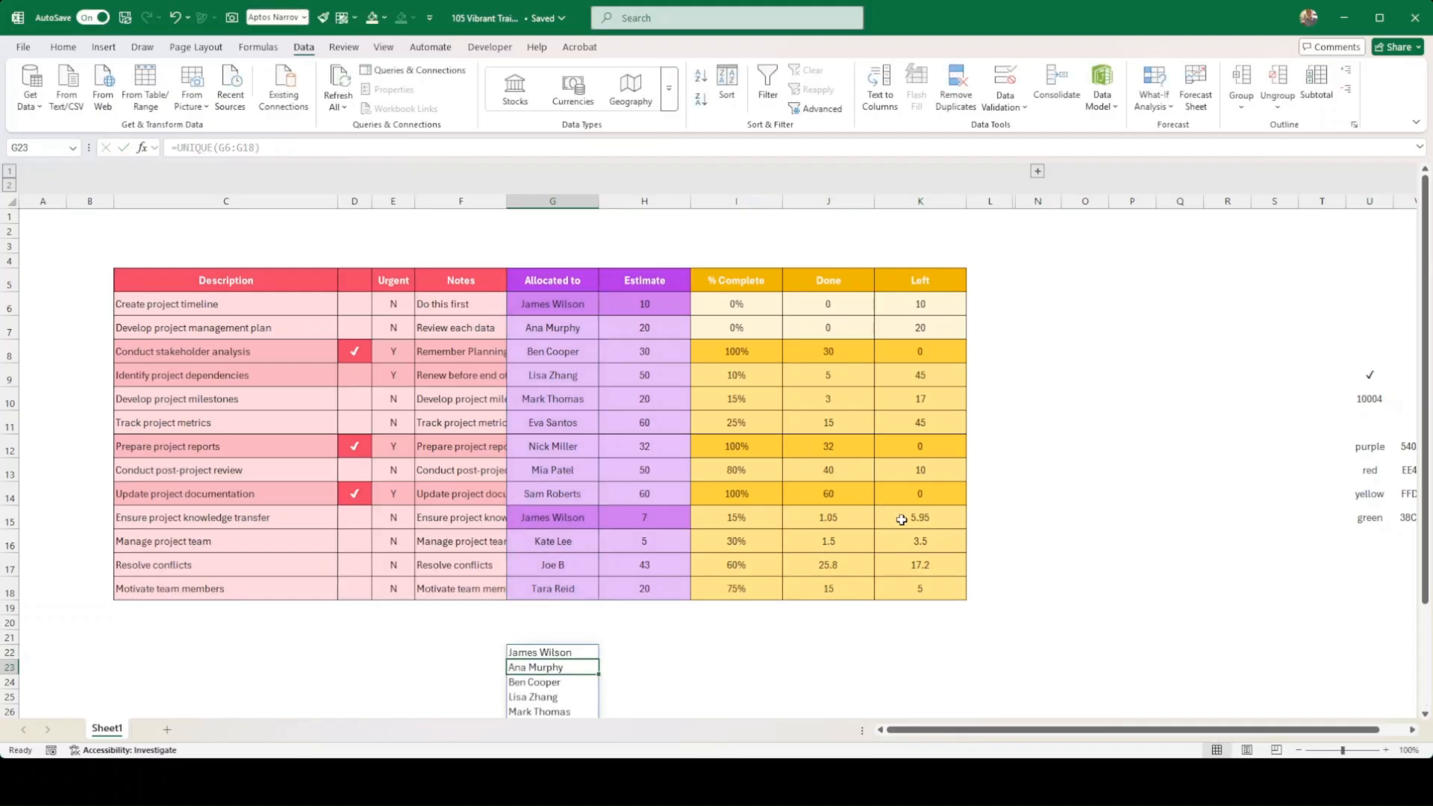
Enter the heading Resource List in G21 above the unique assignee names.
{"action": "scroll", "coordinate": [736, 697], "scroll_direction": "down", "scroll_amount": 3}
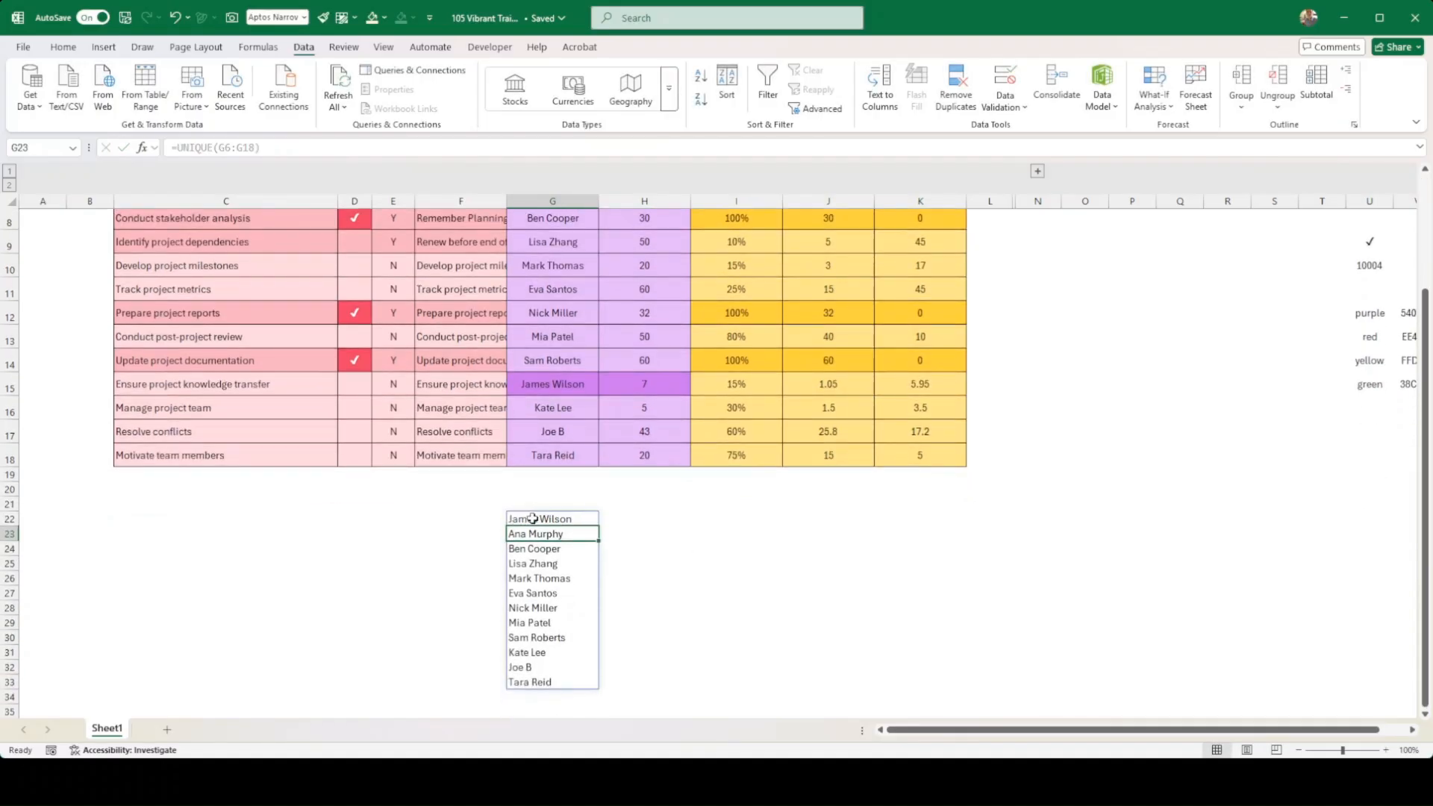
{"action": "left_click", "coordinate": [532, 518]}
{"action": "left_click", "coordinate": [564, 506]}
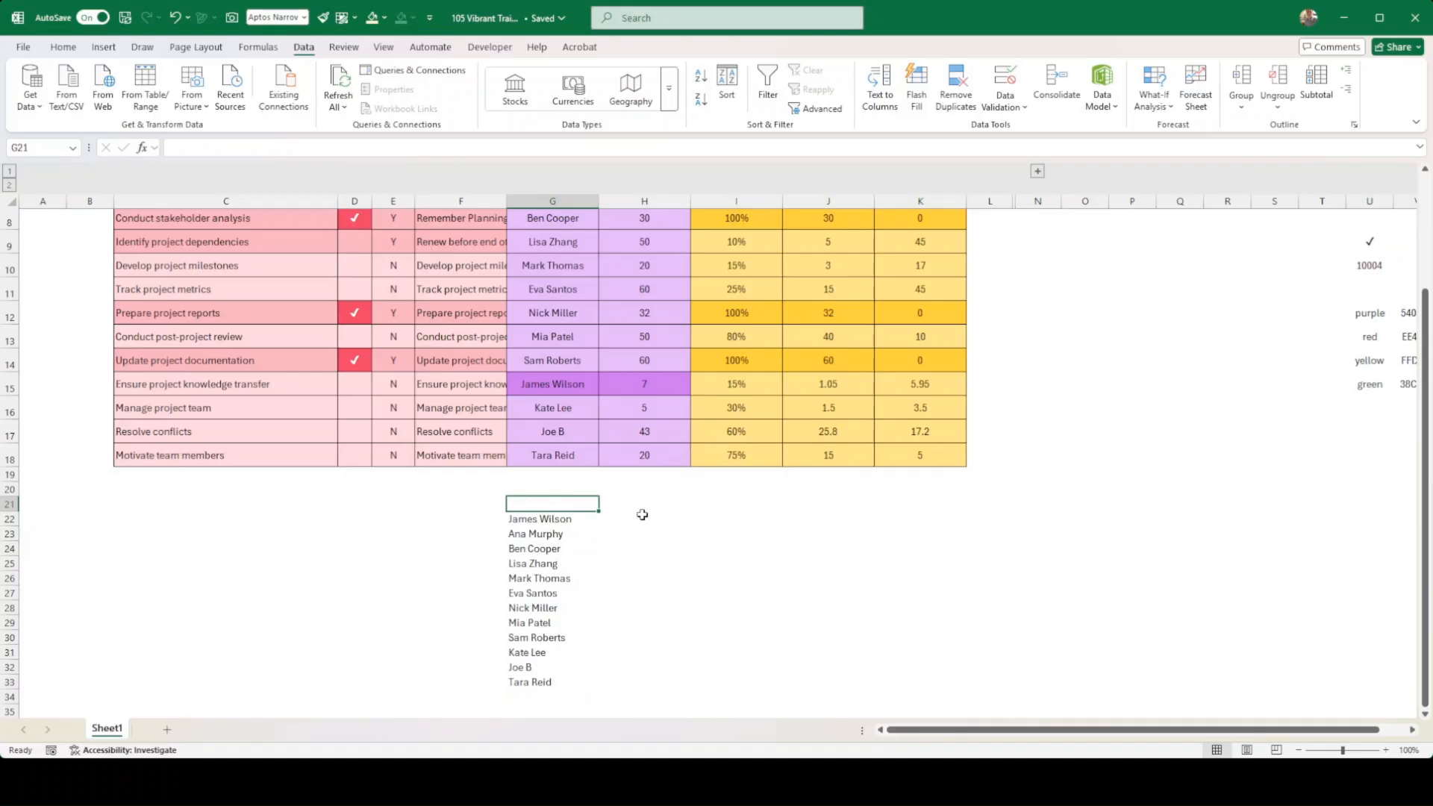
{"action": "type", "text": "Resource L"}
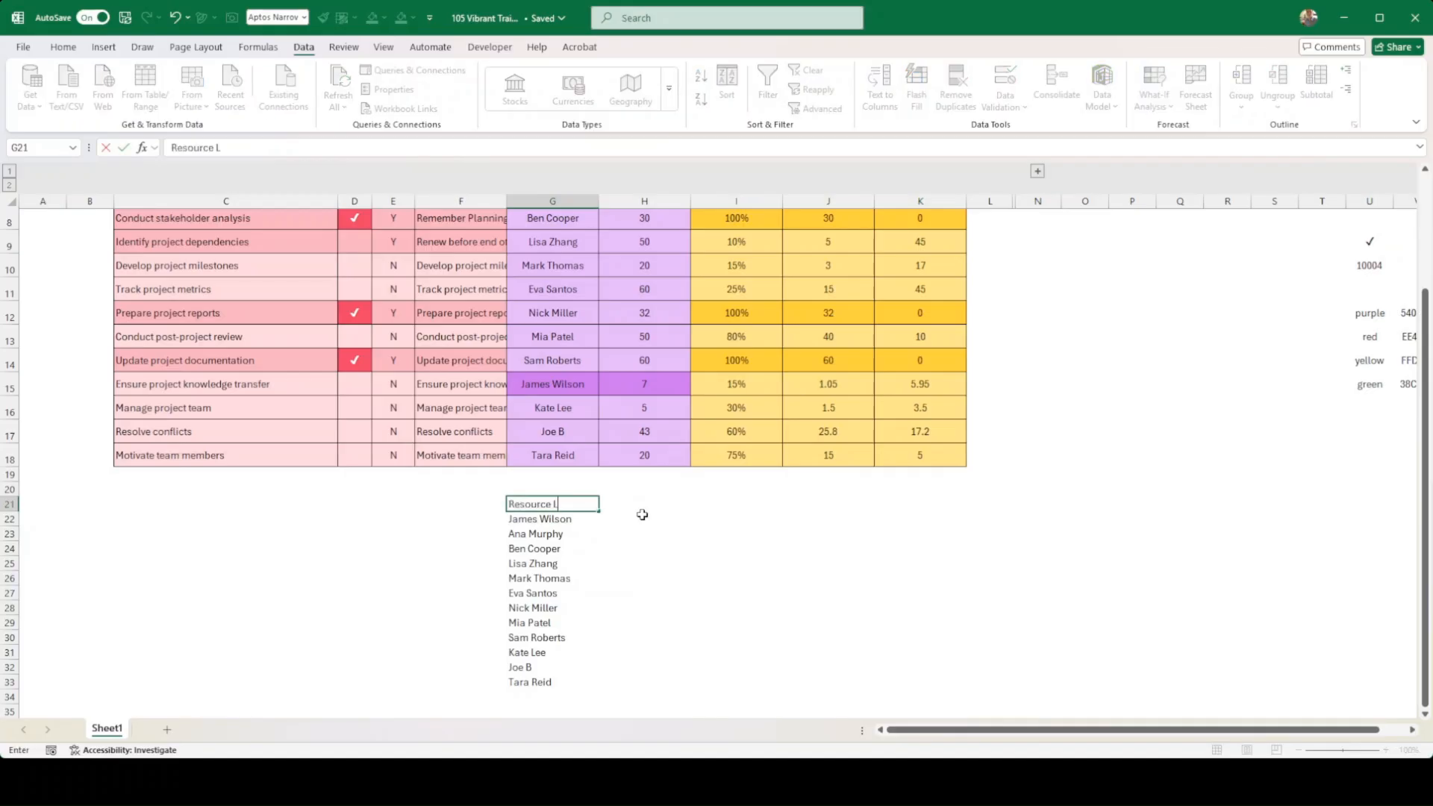
{"action": "type", "text": "ist"}
{"action": "key", "text": "Return"}
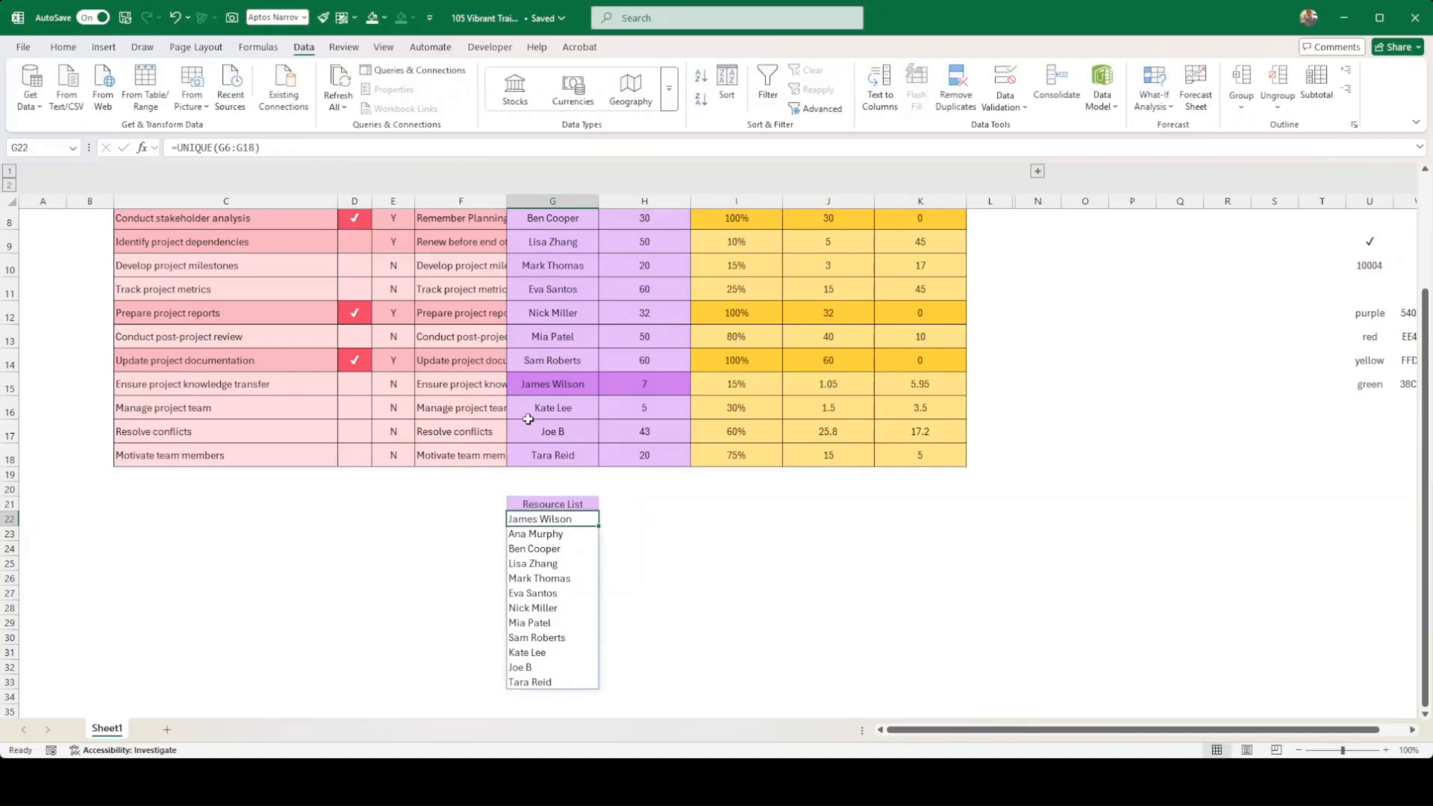
Add a new blank worksheet to the workbook and return to Sheet1.
{"action": "scroll", "coordinate": [524, 414], "scroll_direction": "up", "scroll_amount": 3}
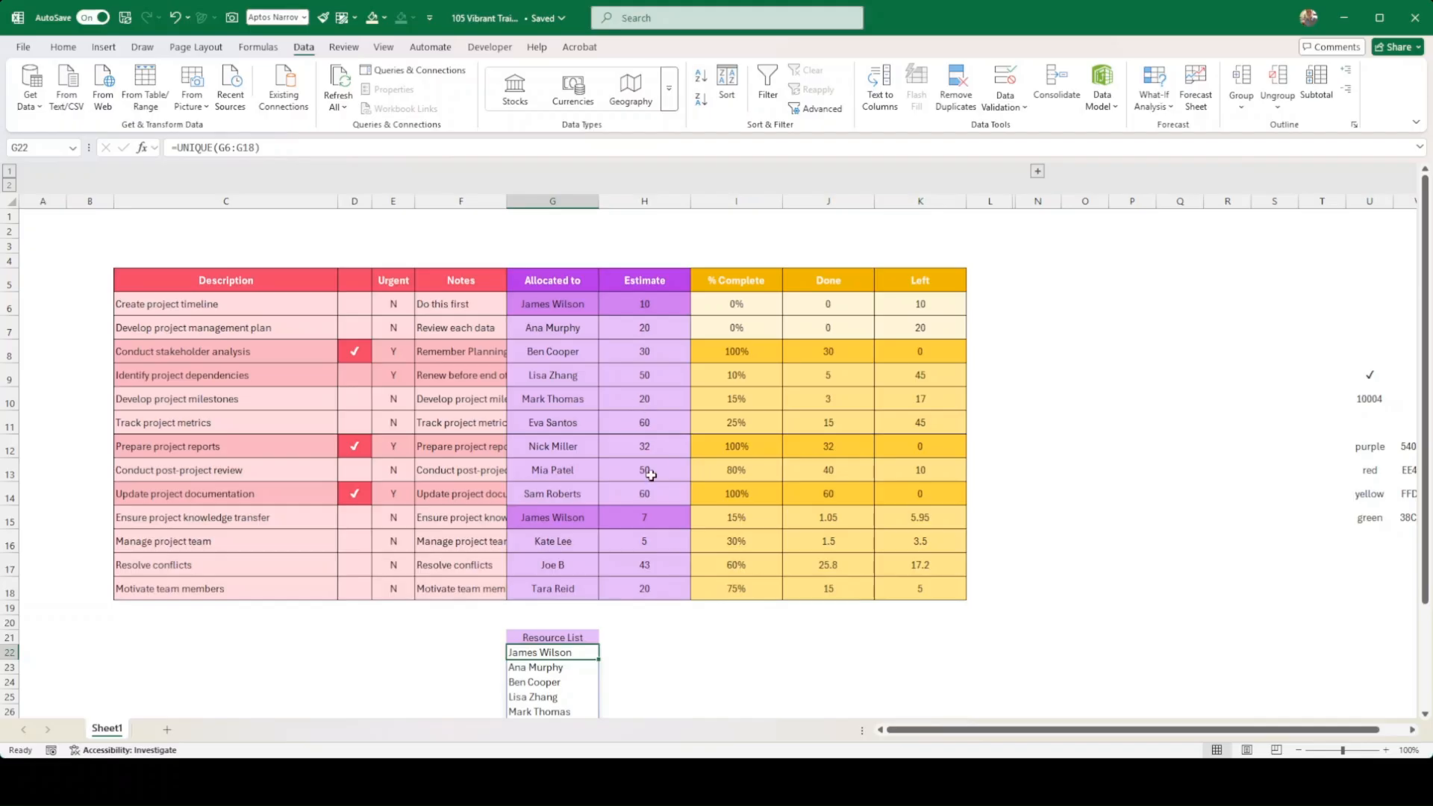
{"action": "left_click", "coordinate": [168, 730]}
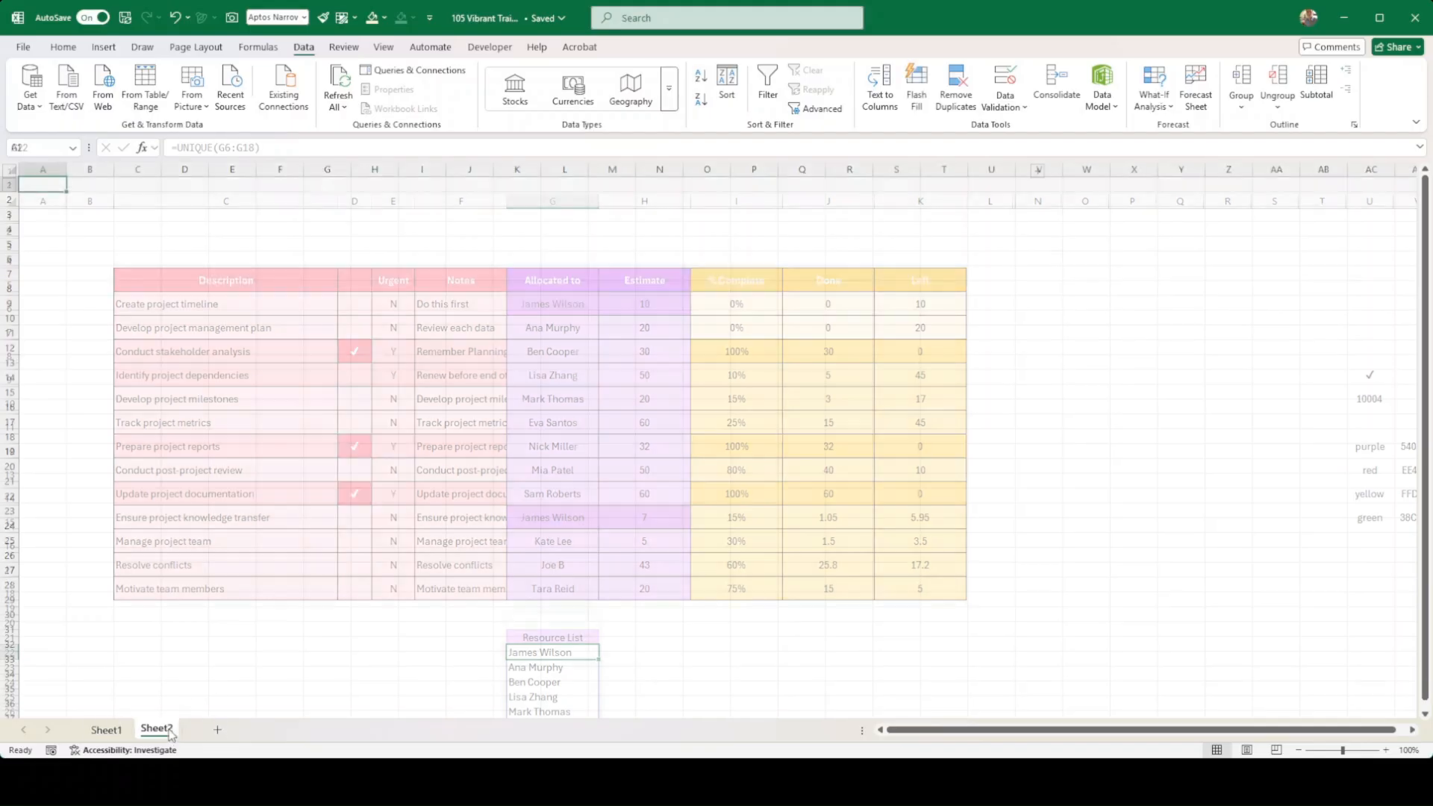
{"action": "left_click", "coordinate": [109, 730]}
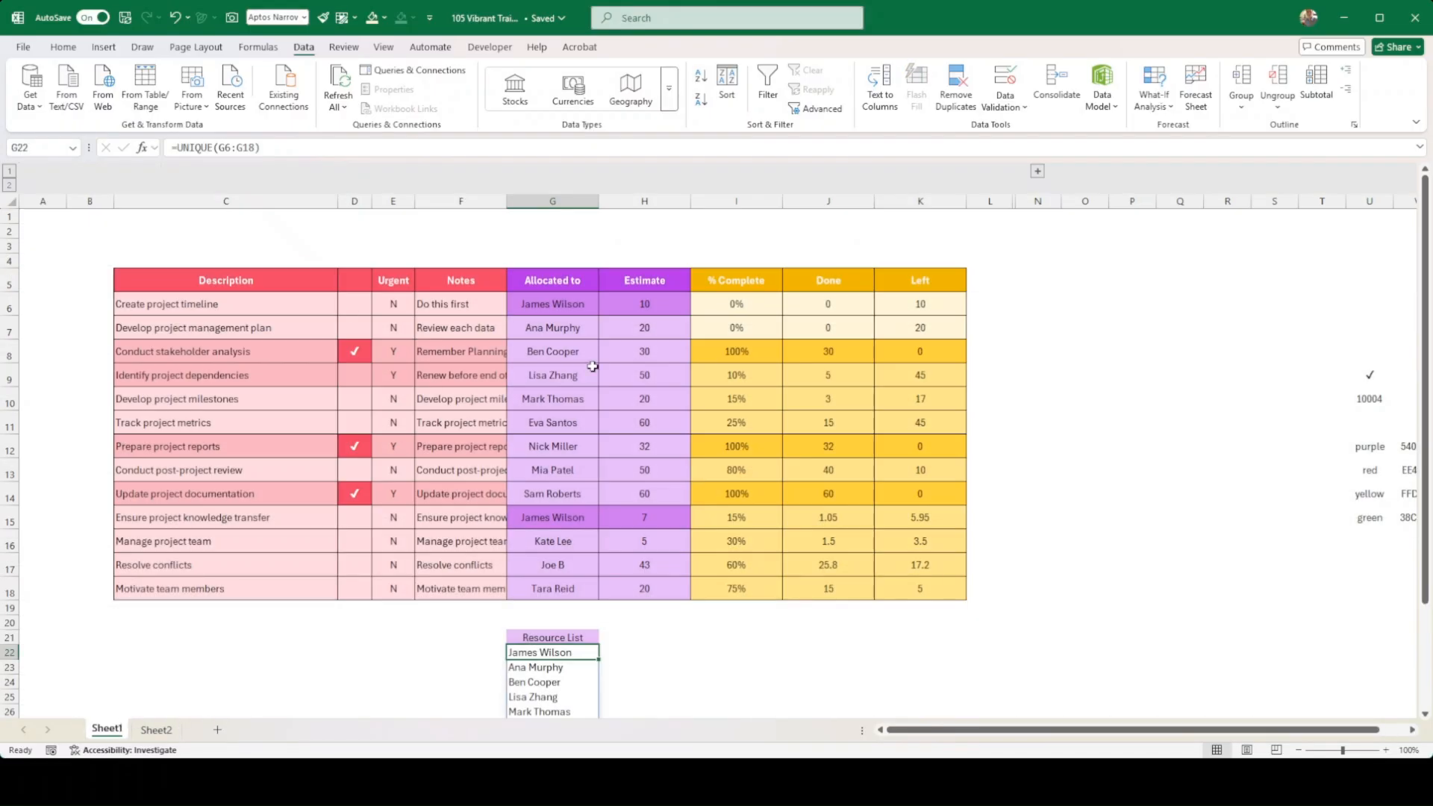
{"action": "scroll", "coordinate": [763, 507], "scroll_direction": "down", "scroll_amount": 3}
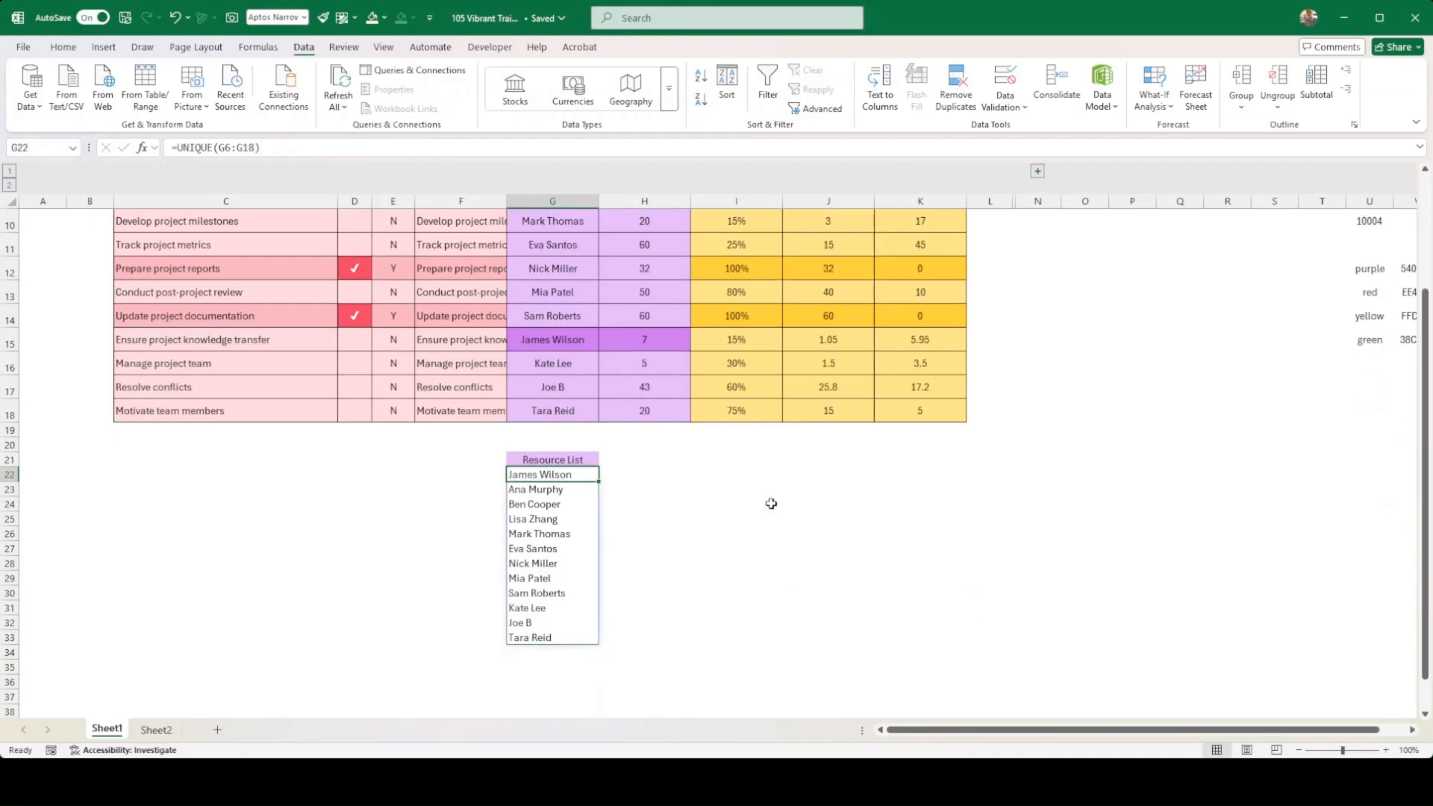
{"action": "left_click", "coordinate": [544, 460]}
{"action": "left_click", "coordinate": [548, 474]}
{"action": "left_click_drag", "start_coordinate": [554, 475], "coordinate": [577, 606]}
{"action": "left_click", "coordinate": [629, 610]}
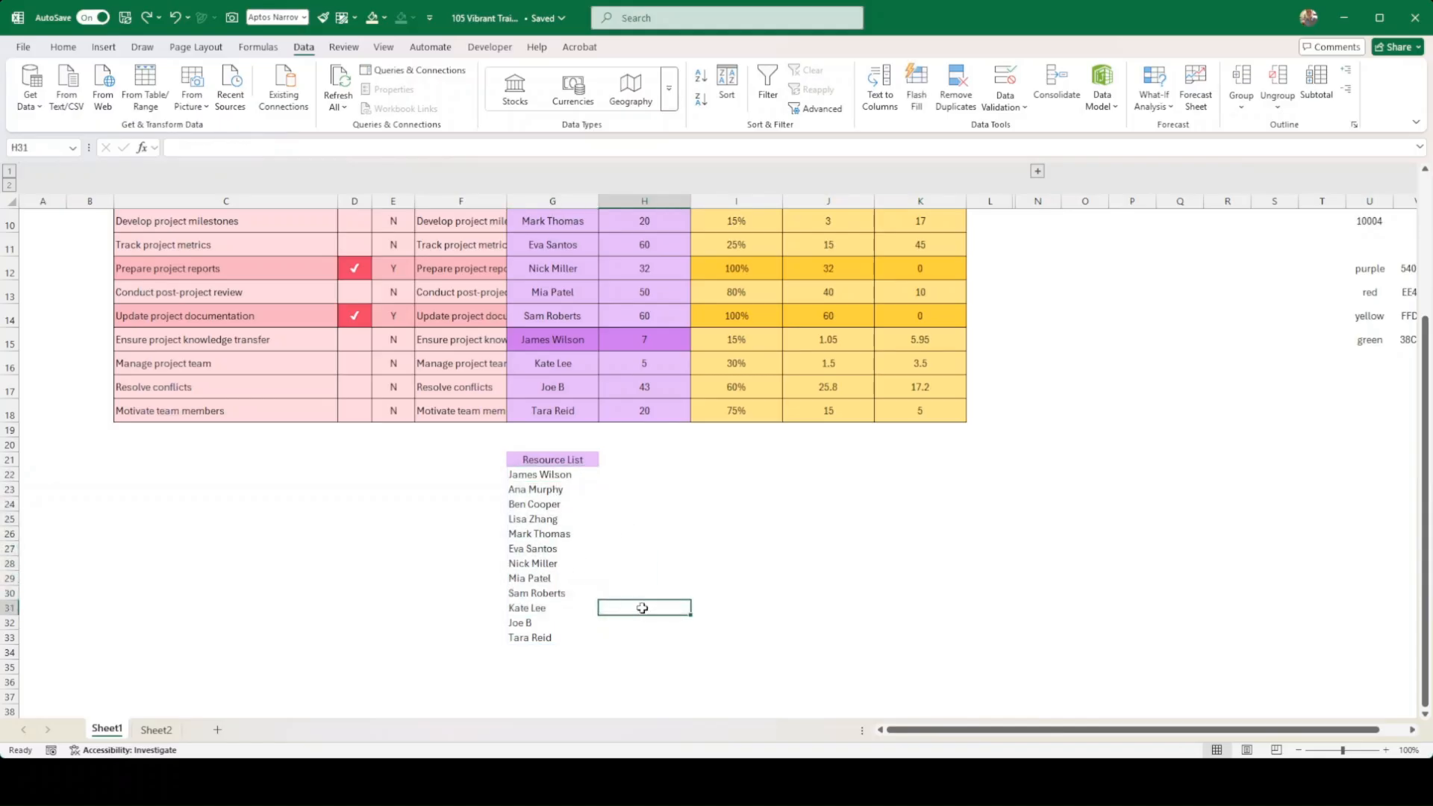
{"action": "scroll", "coordinate": [657, 601], "scroll_direction": "up", "scroll_amount": 2}
{"action": "scroll", "coordinate": [747, 577], "scroll_direction": "down", "scroll_amount": 2}
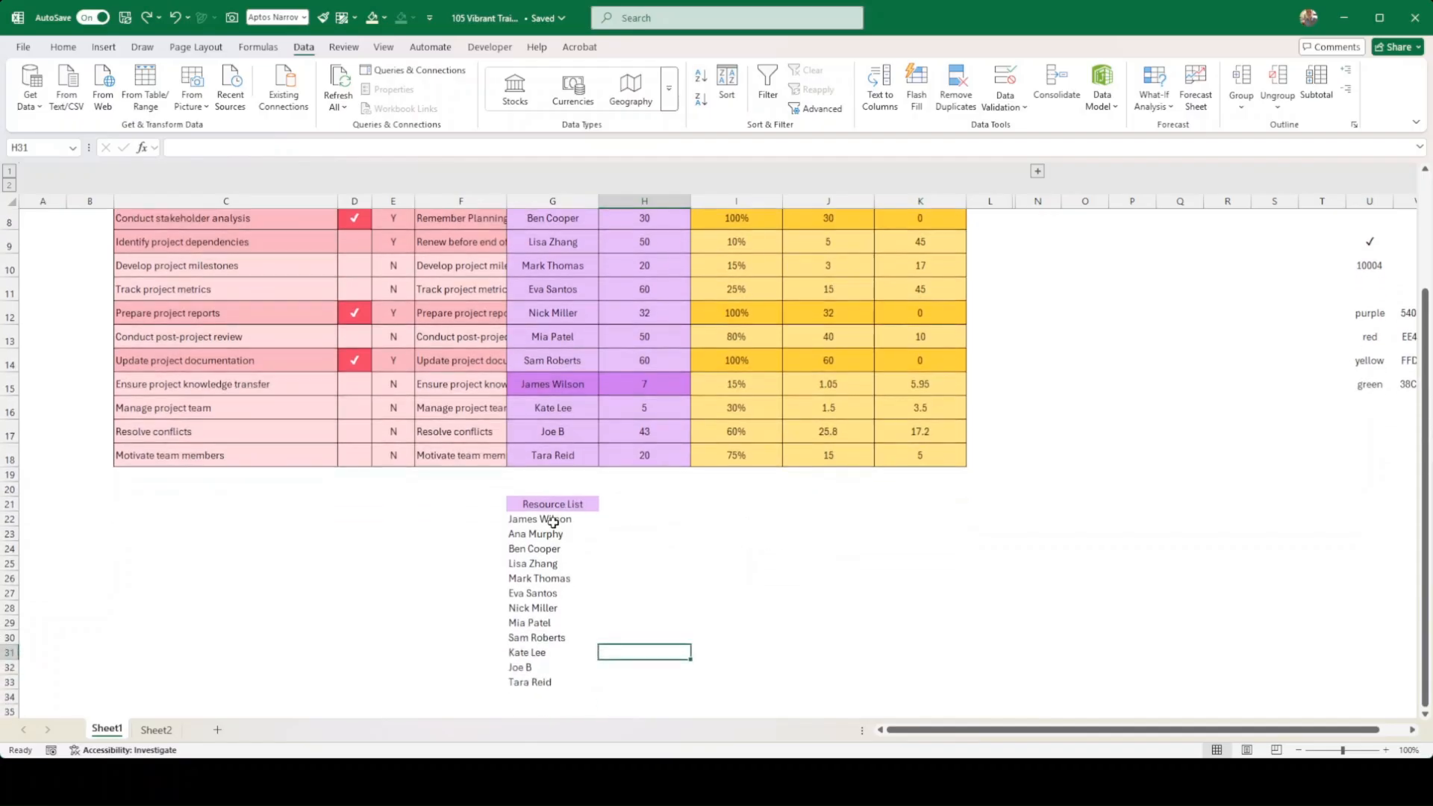
Apply borders to the assignee names in G22:G33.
{"action": "left_click_drag", "start_coordinate": [552, 521], "coordinate": [554, 681]}
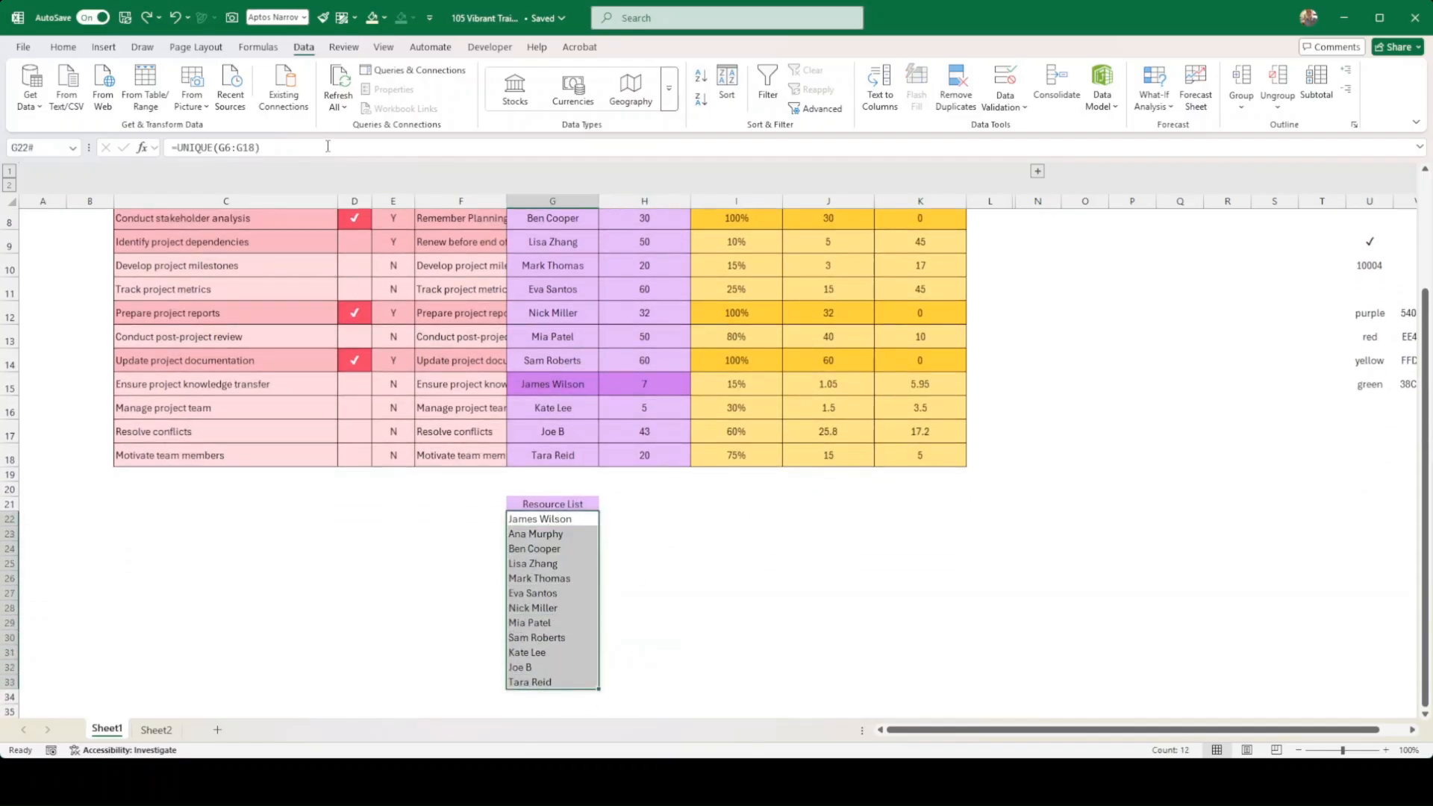
{"action": "left_click", "coordinate": [63, 47]}
{"action": "left_click", "coordinate": [223, 102]}
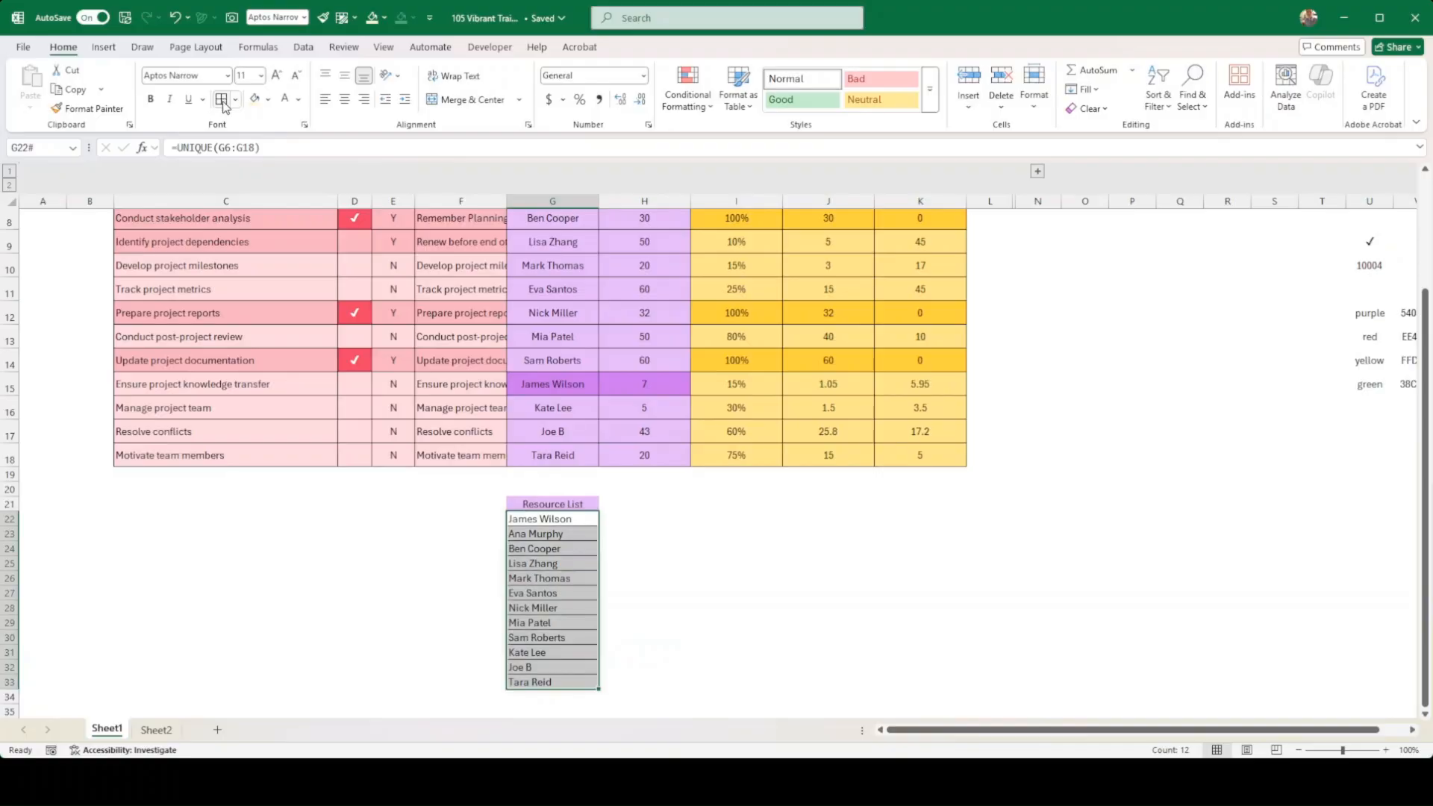
{"action": "left_click", "coordinate": [683, 551]}
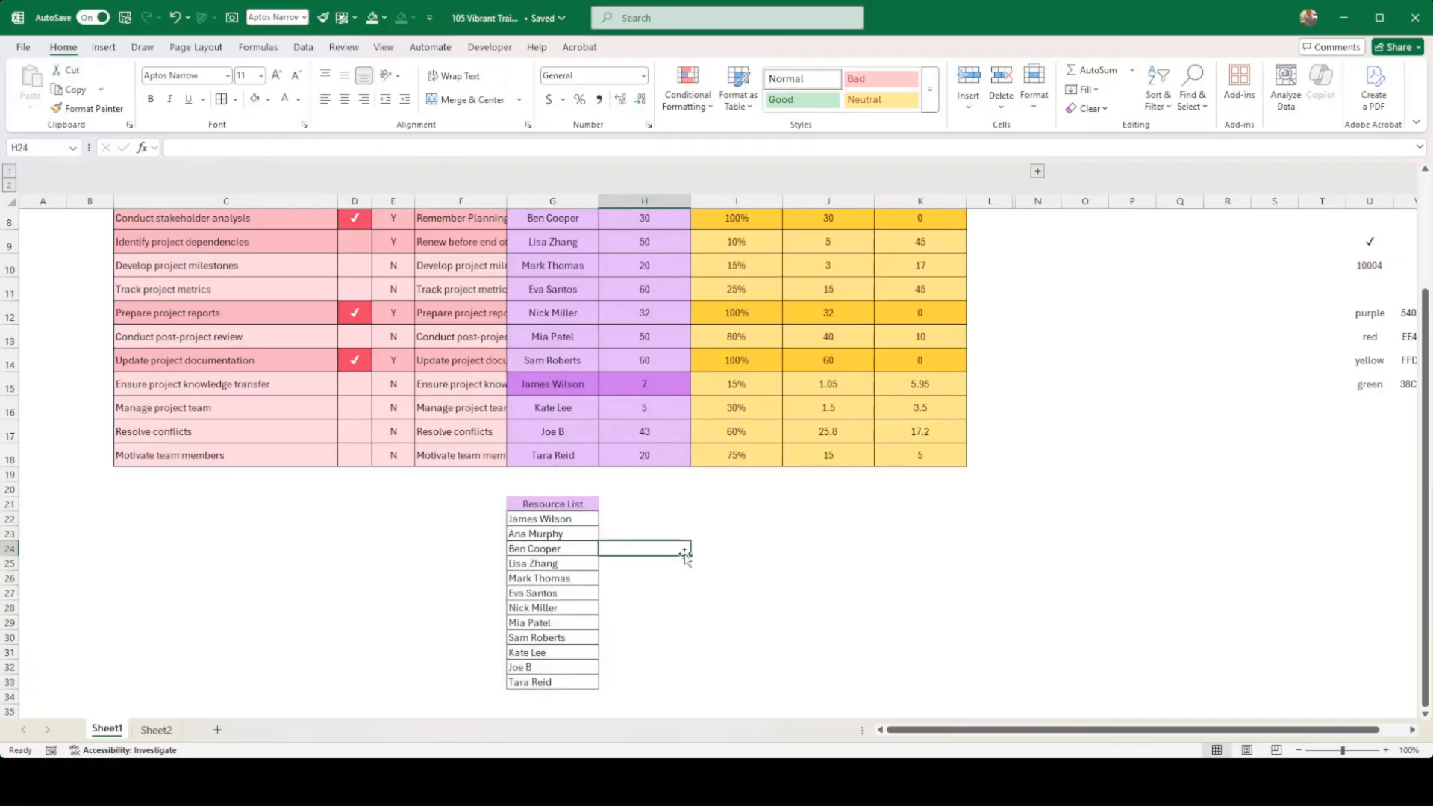
Enter the headings completed in H21 and outstanding in I21 beside the Resource List heading.
{"action": "left_click", "coordinate": [630, 505]}
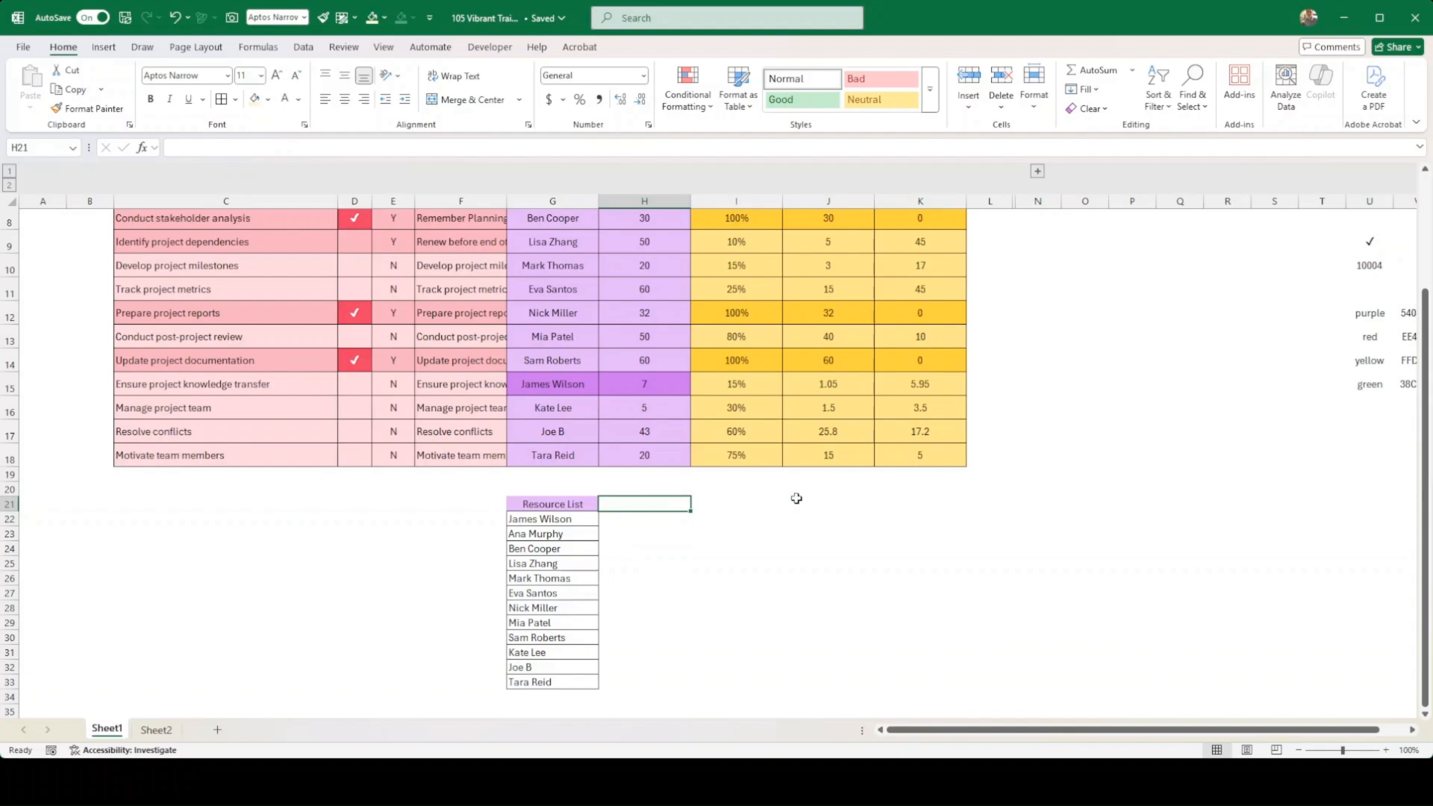
{"action": "type", "text": "completed"}
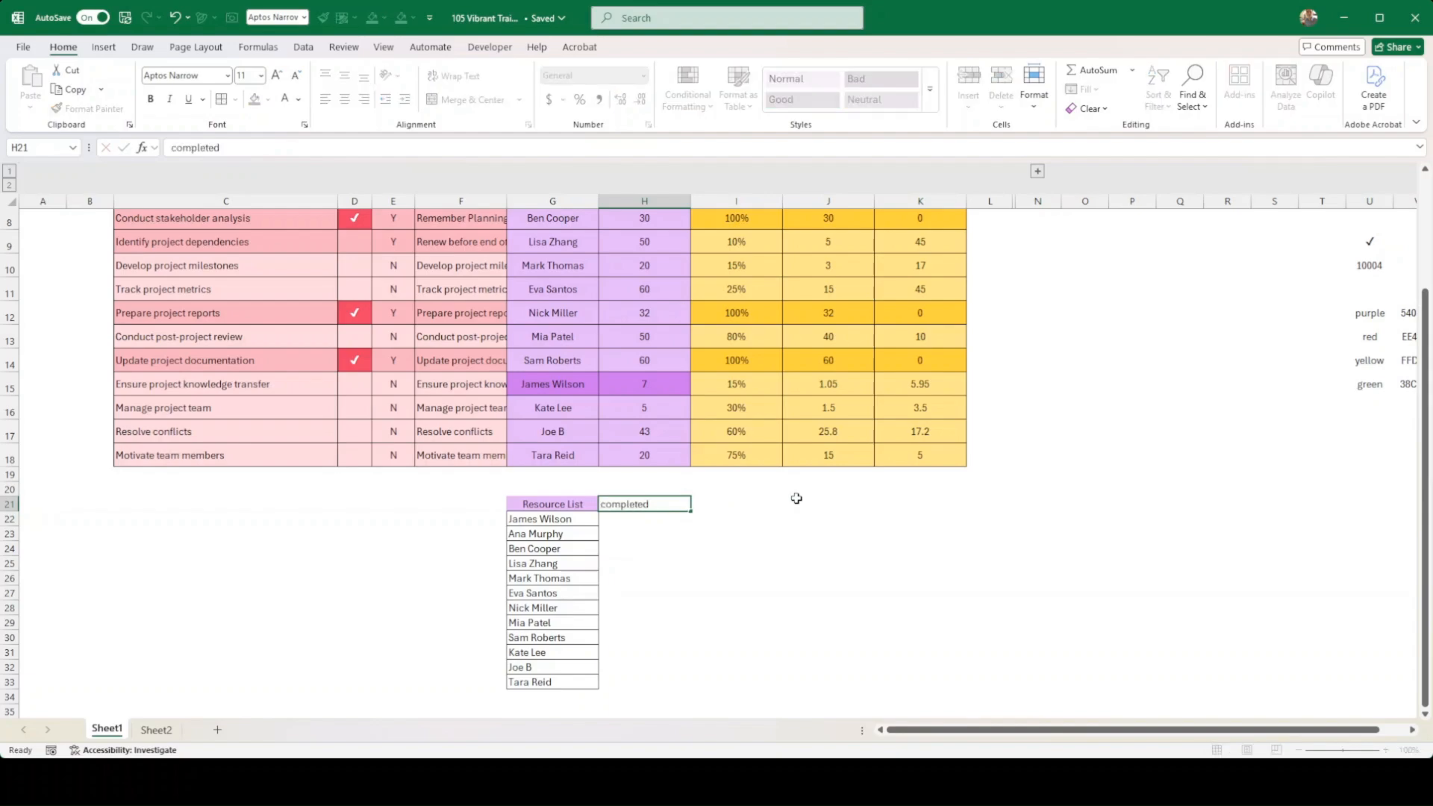
{"action": "key", "text": "Tab"}
{"action": "type", "text": "outstand"}
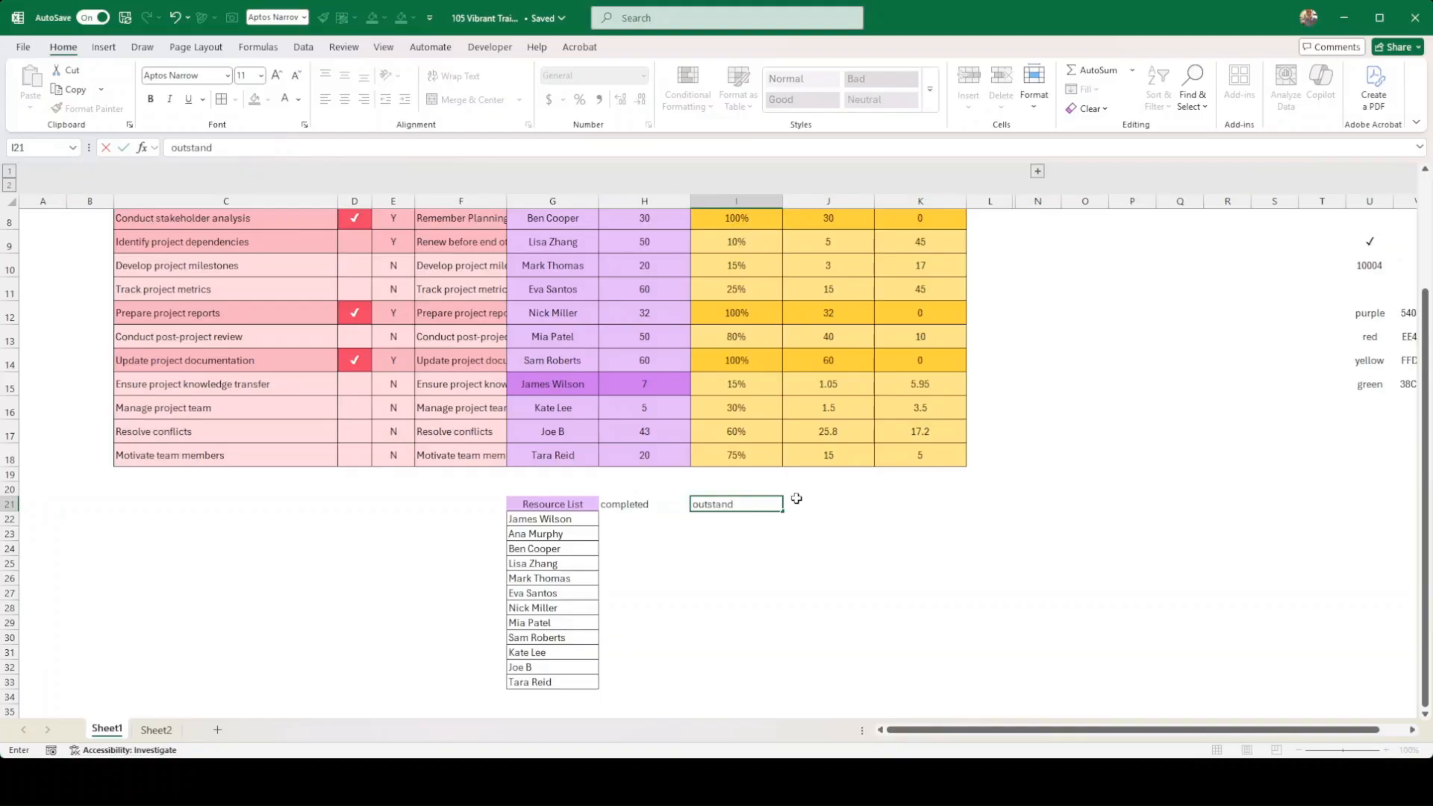
{"action": "type", "text": "ing"}
{"action": "key", "text": "Return"}
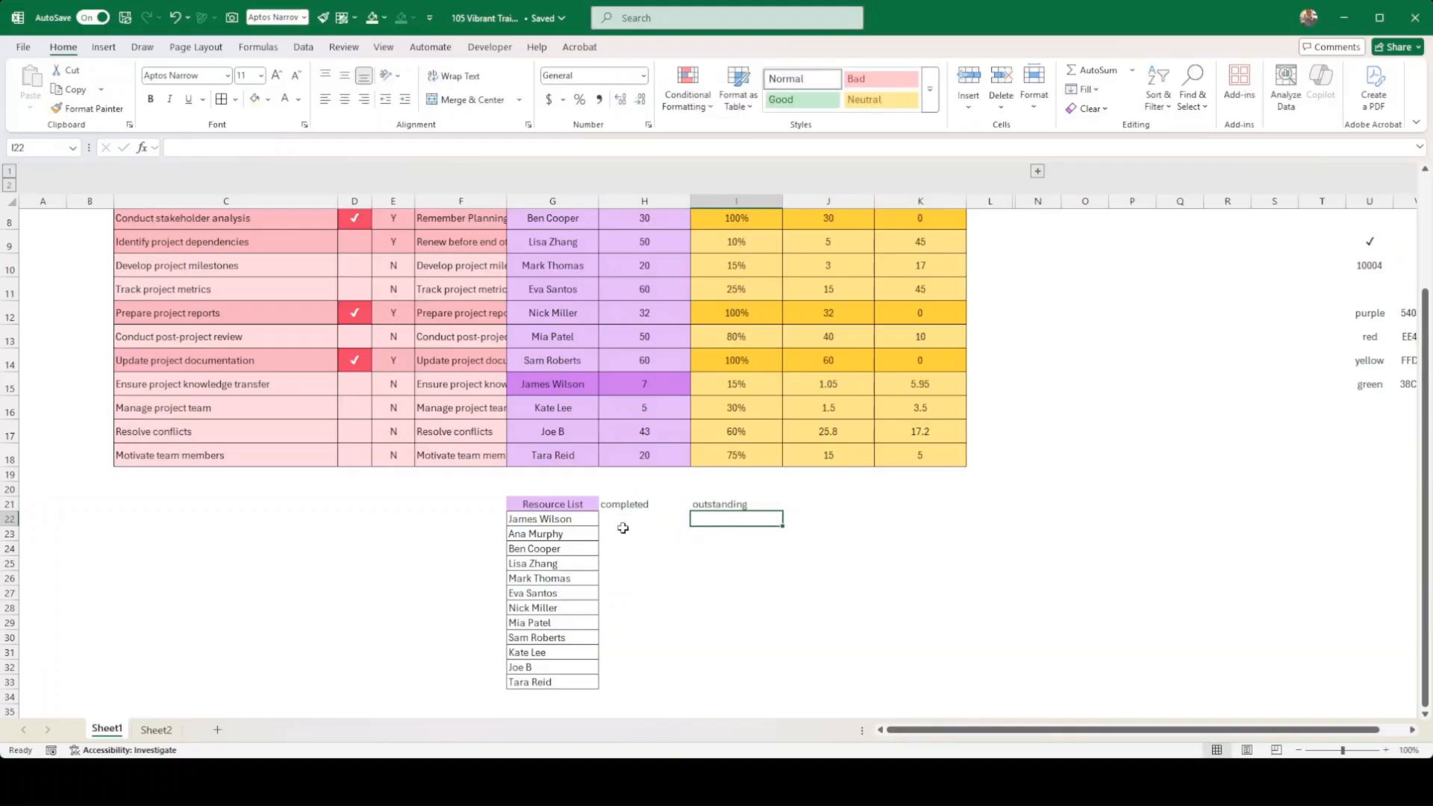
Apply borders to the empty cells H22:I33 under the completed and outstanding headings.
{"action": "left_click_drag", "start_coordinate": [622, 520], "coordinate": [753, 683]}
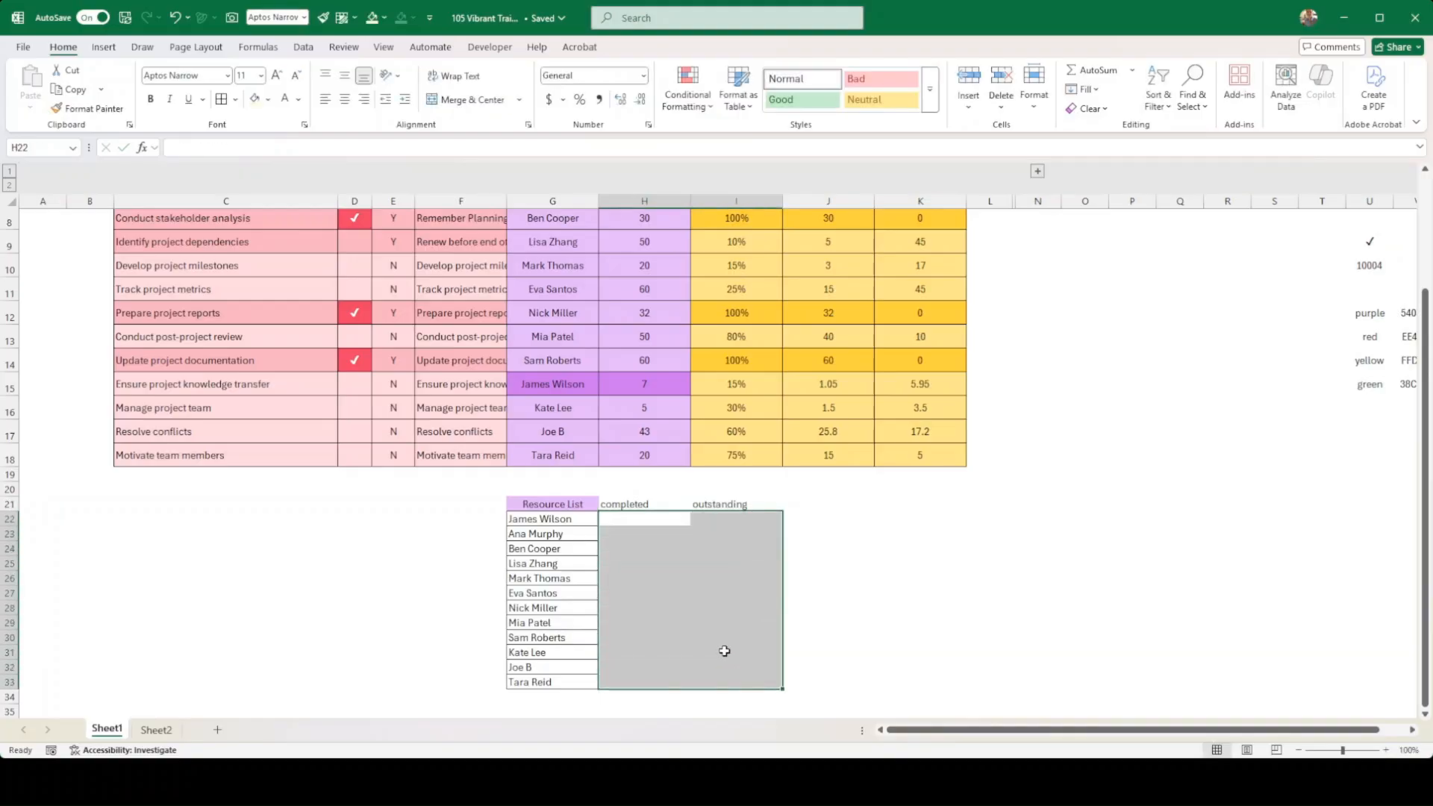
{"action": "left_click", "coordinate": [221, 99]}
{"action": "left_click", "coordinate": [791, 548]}
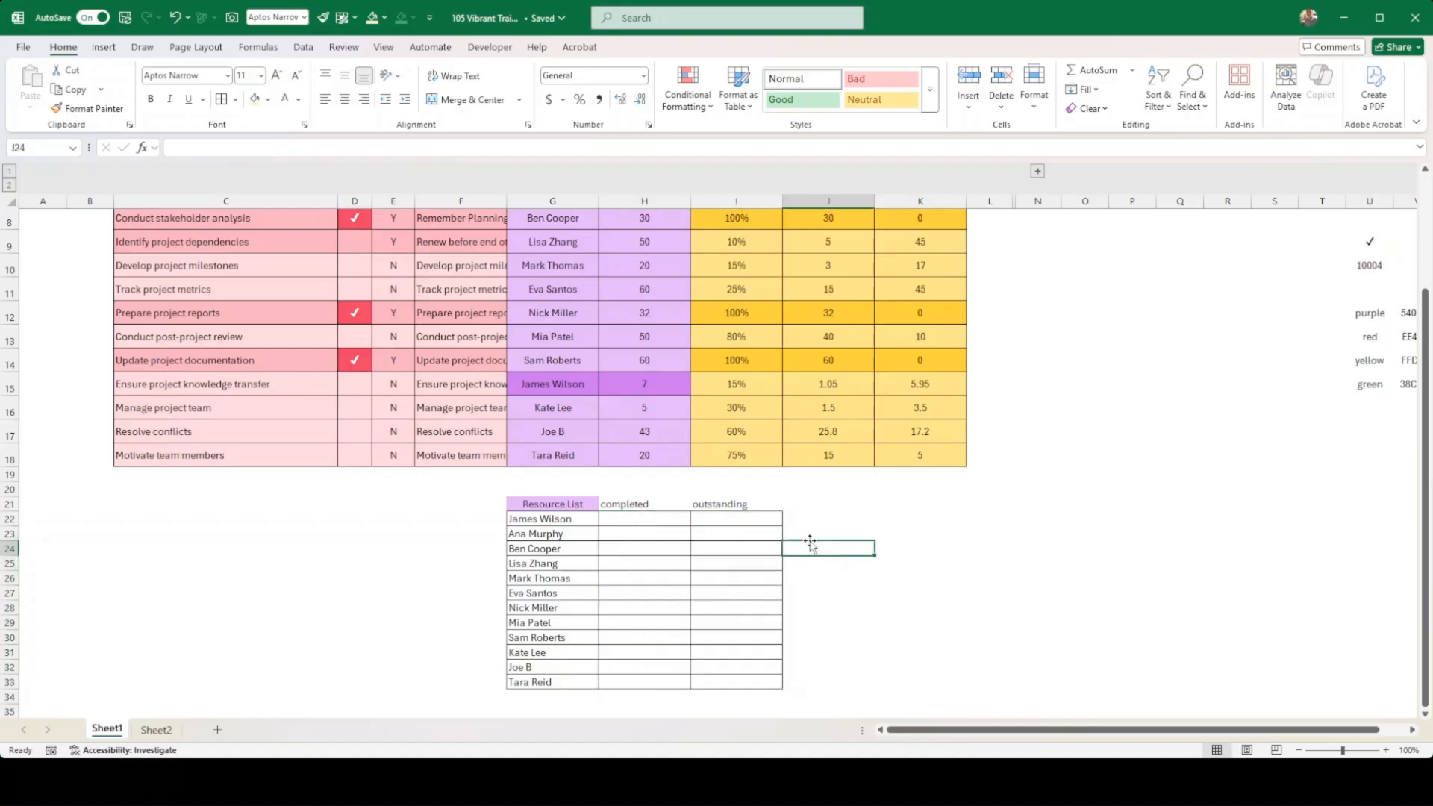
Enter =SUMIF($G$6:$G$18,G22,$J$6:$J$18) in H22 to total the Done values for the first assignee.
{"action": "left_click", "coordinate": [627, 516]}
{"action": "scroll", "coordinate": [739, 509], "scroll_direction": "up", "scroll_amount": 3}
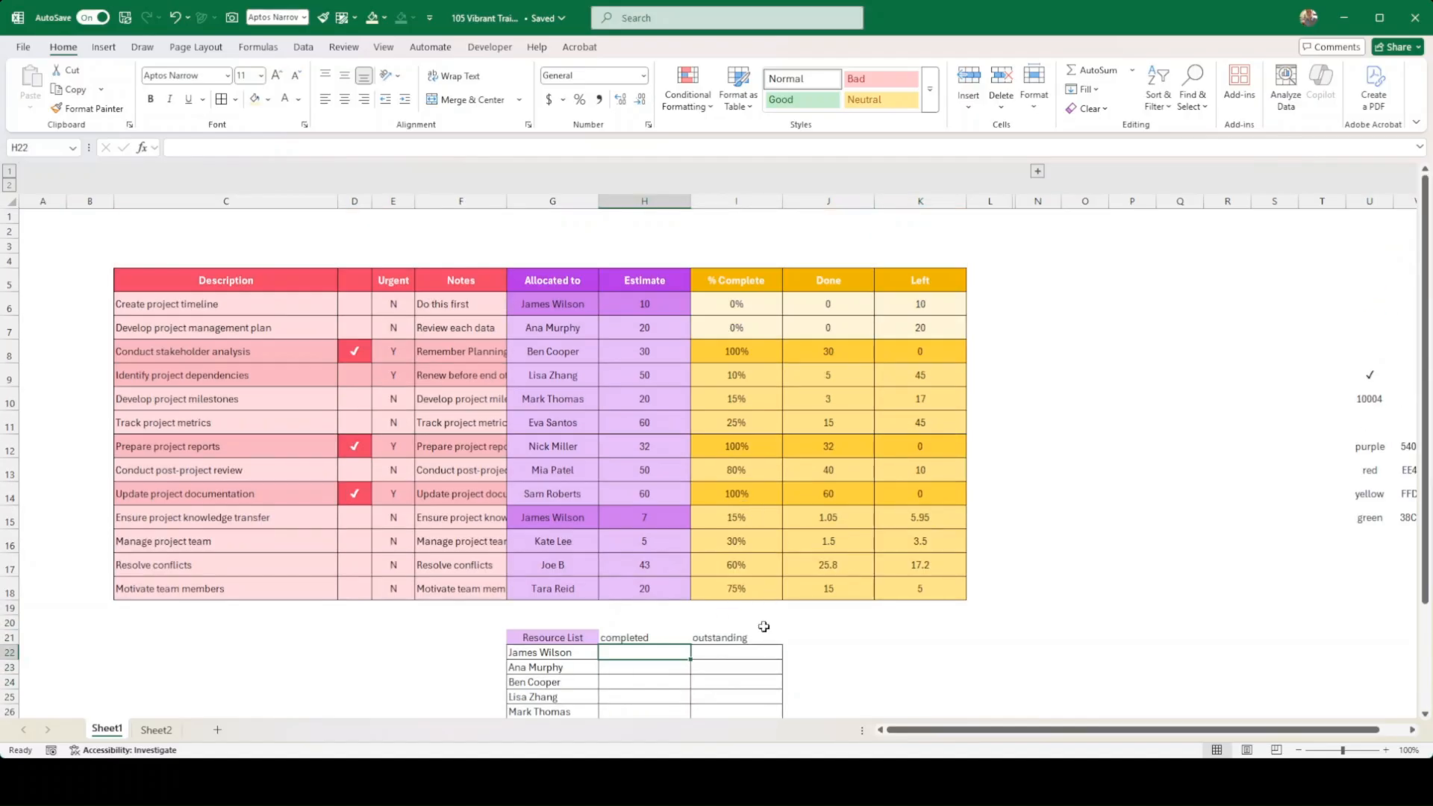
{"action": "type", "text": "=sumif"}
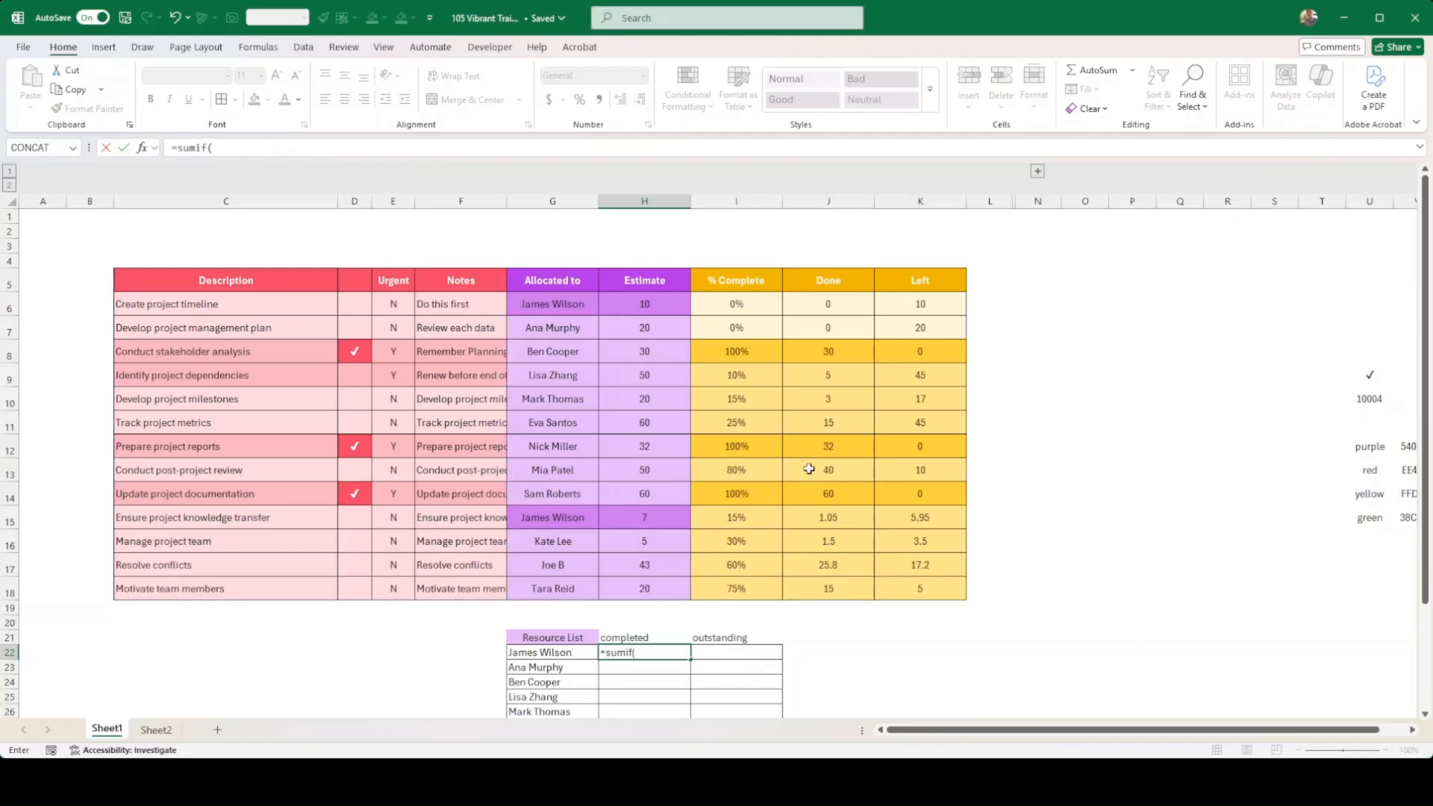
{"action": "type", "text": "("}
{"action": "left_click_drag", "start_coordinate": [569, 306], "coordinate": [560, 588]}
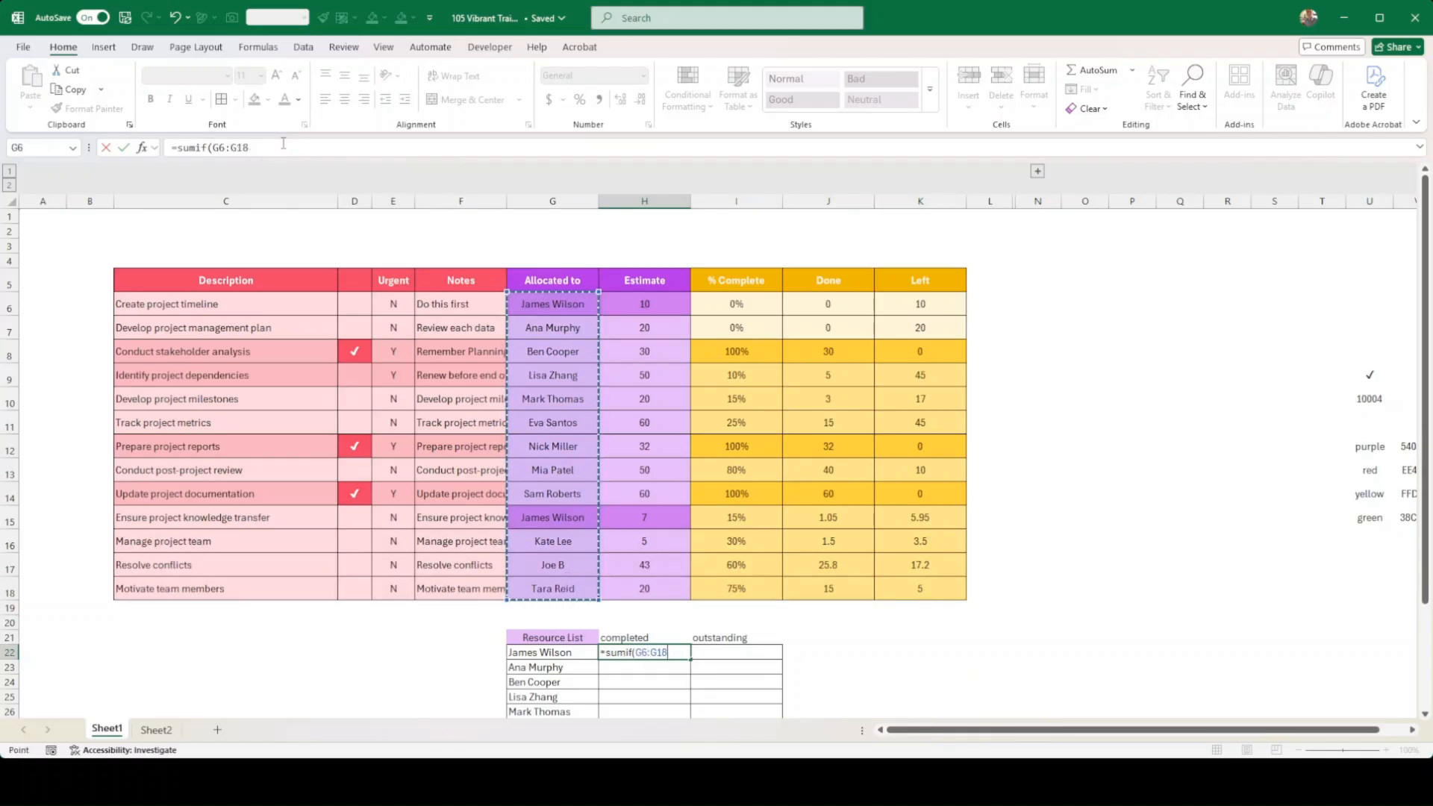
{"action": "key", "text": "F4"}
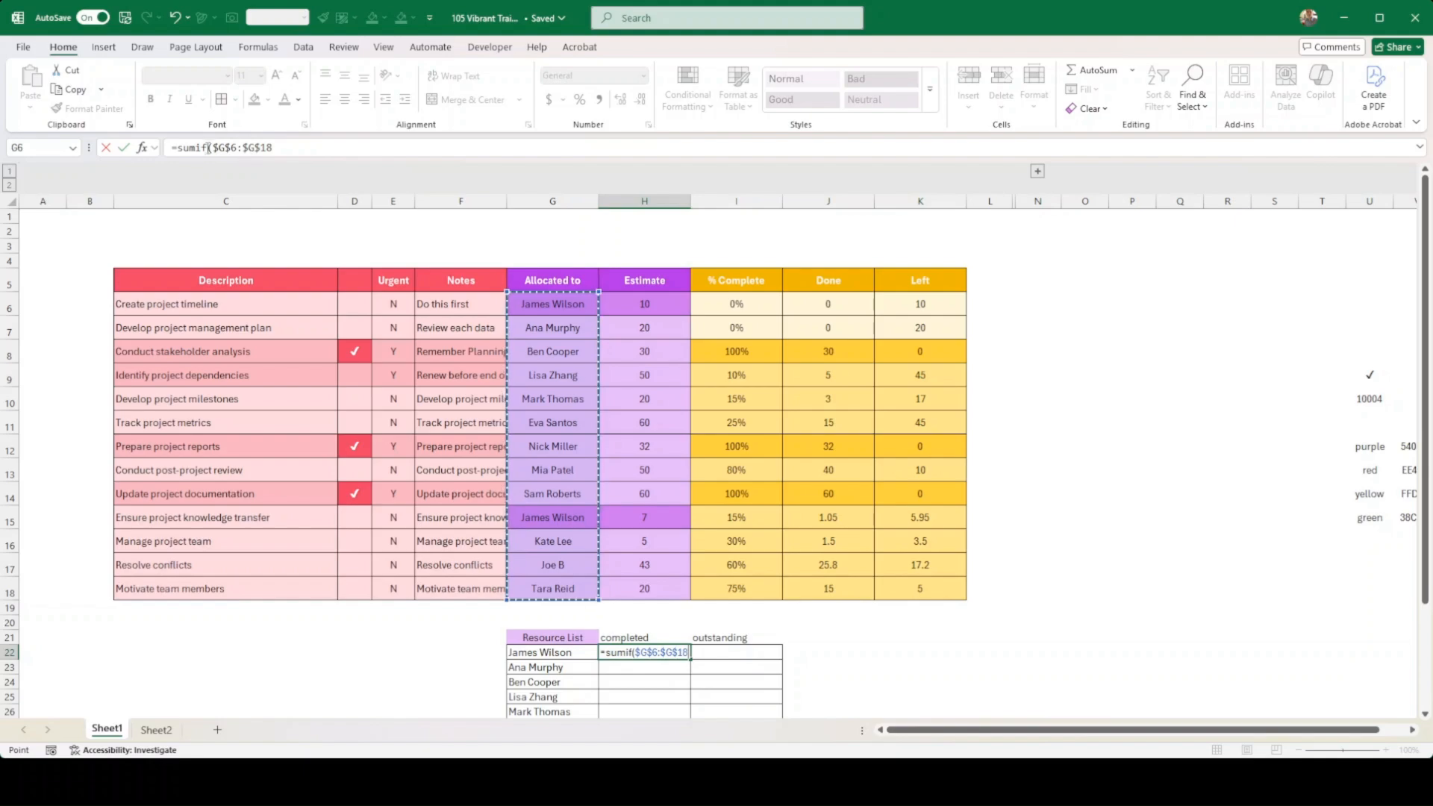
{"action": "left_click", "coordinate": [299, 147]}
{"action": "type", "text": ","}
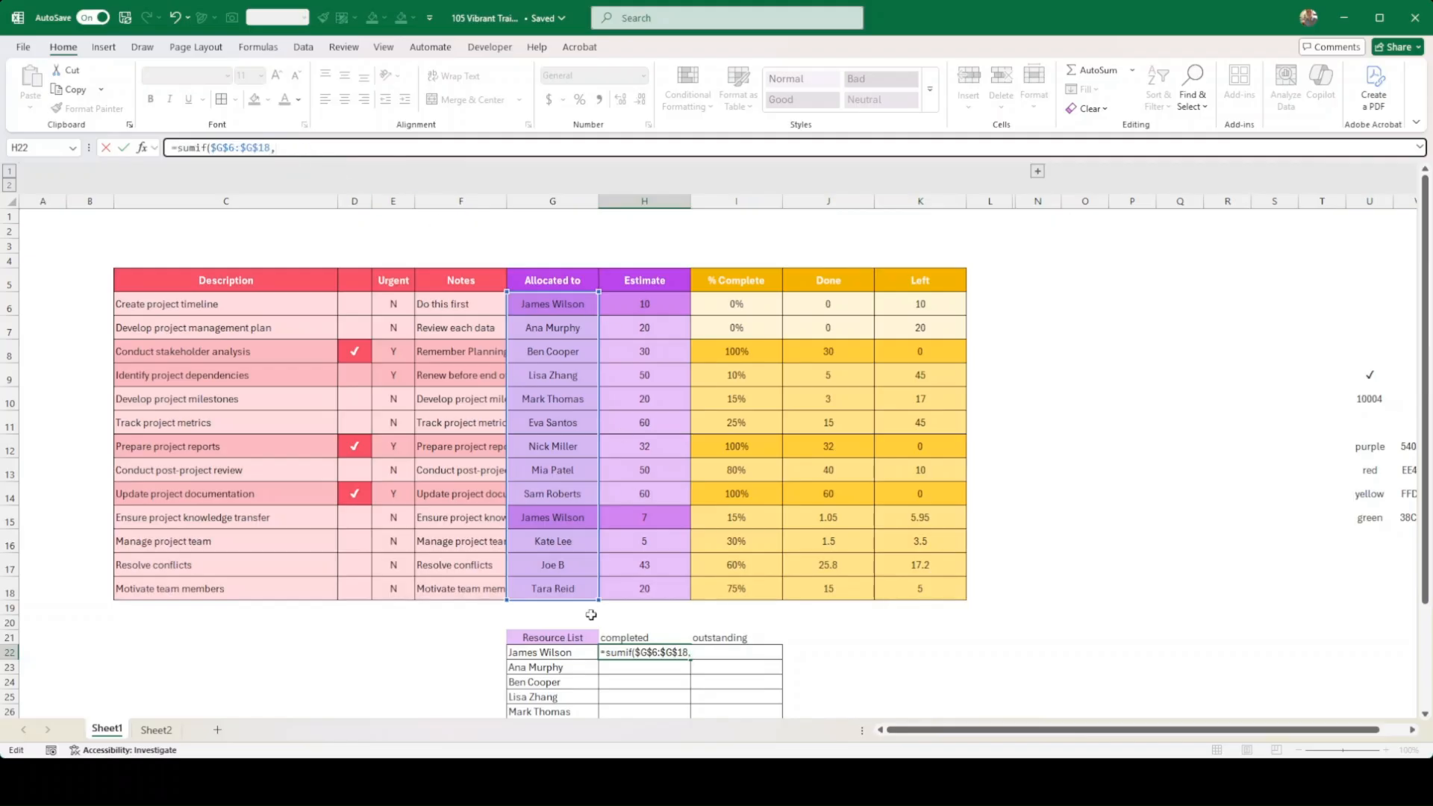
{"action": "left_click", "coordinate": [565, 654]}
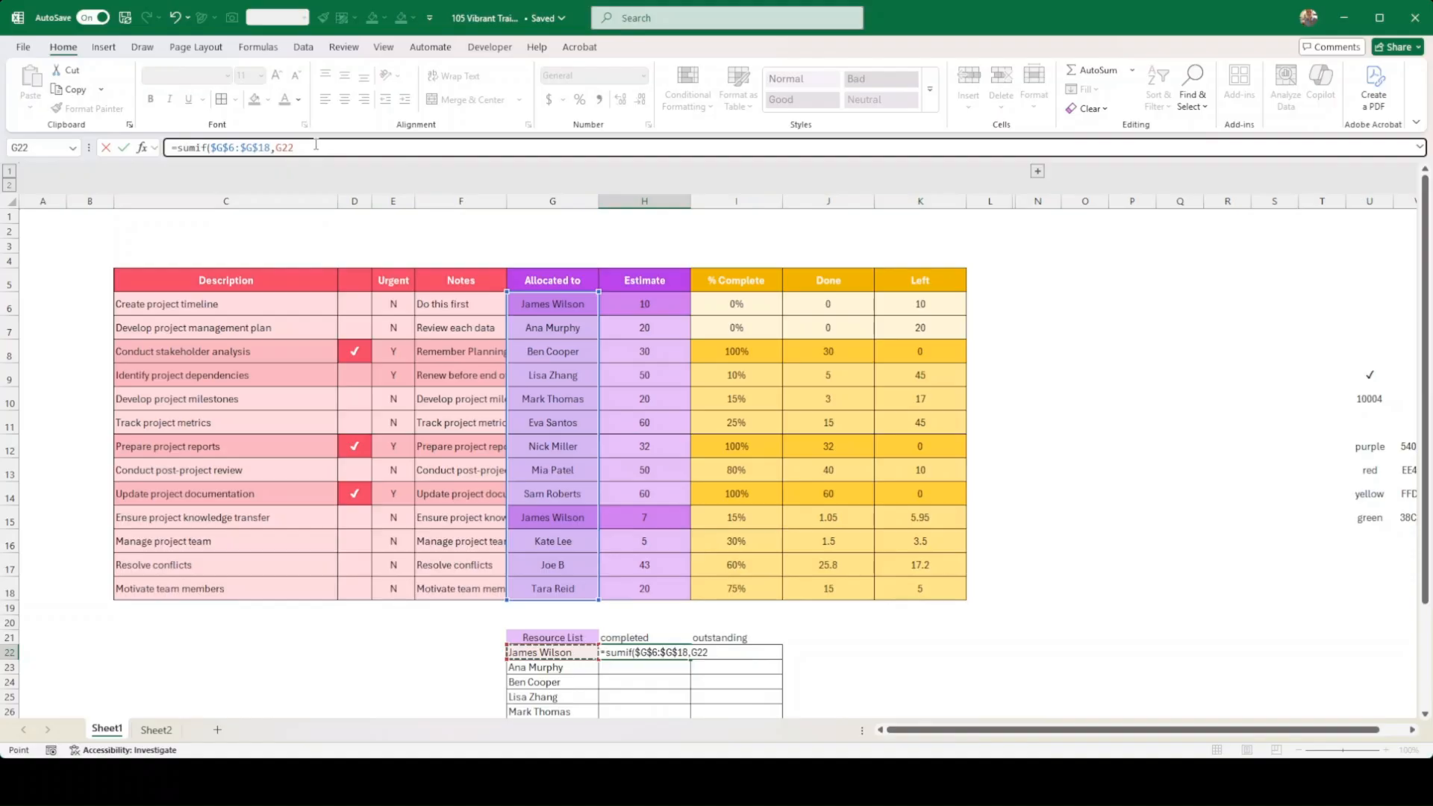
{"action": "type", "text": ","}
{"action": "left_click", "coordinate": [819, 299]}
{"action": "left_click_drag", "start_coordinate": [819, 299], "coordinate": [818, 591]}
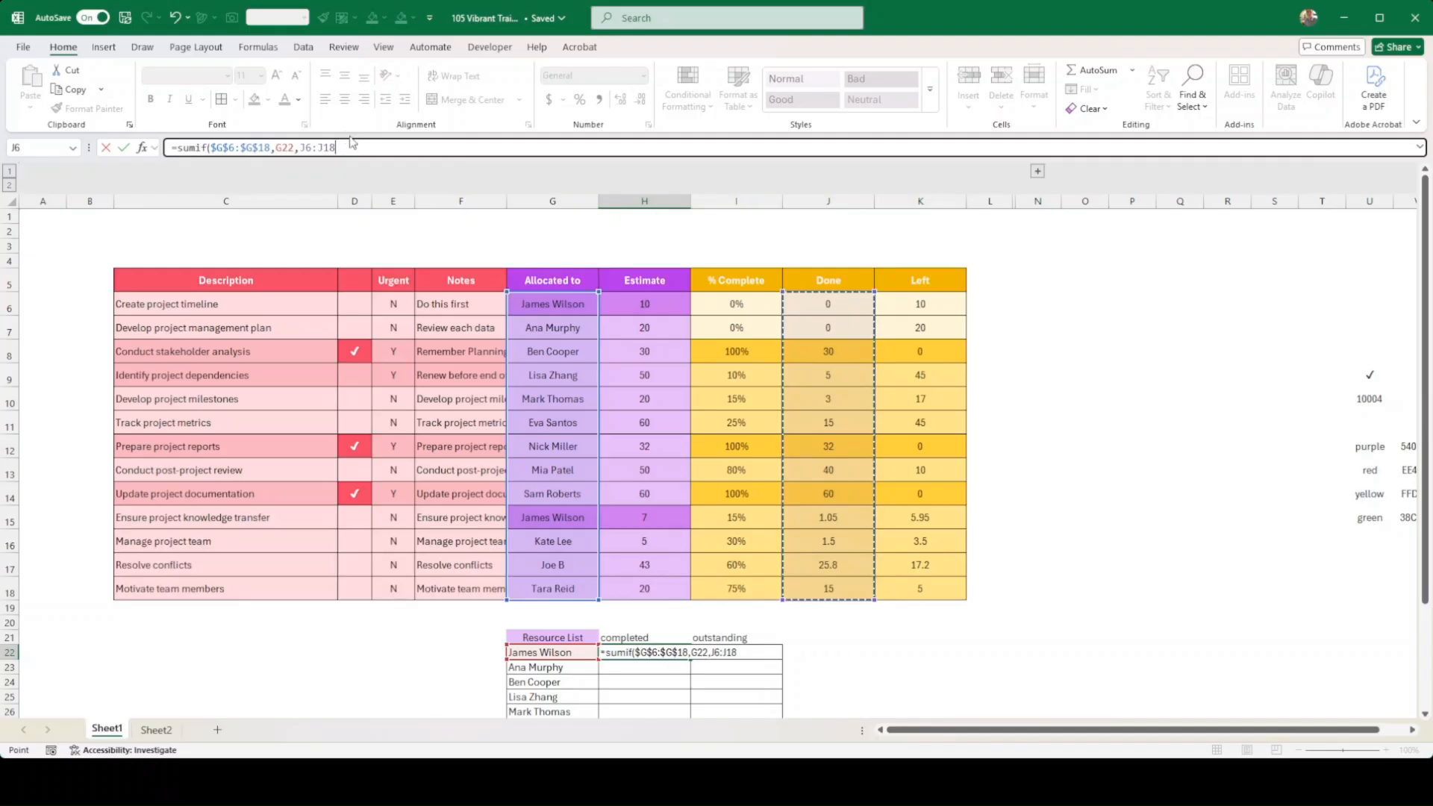
{"action": "key", "text": "F4"}
{"action": "key", "text": "Return"}
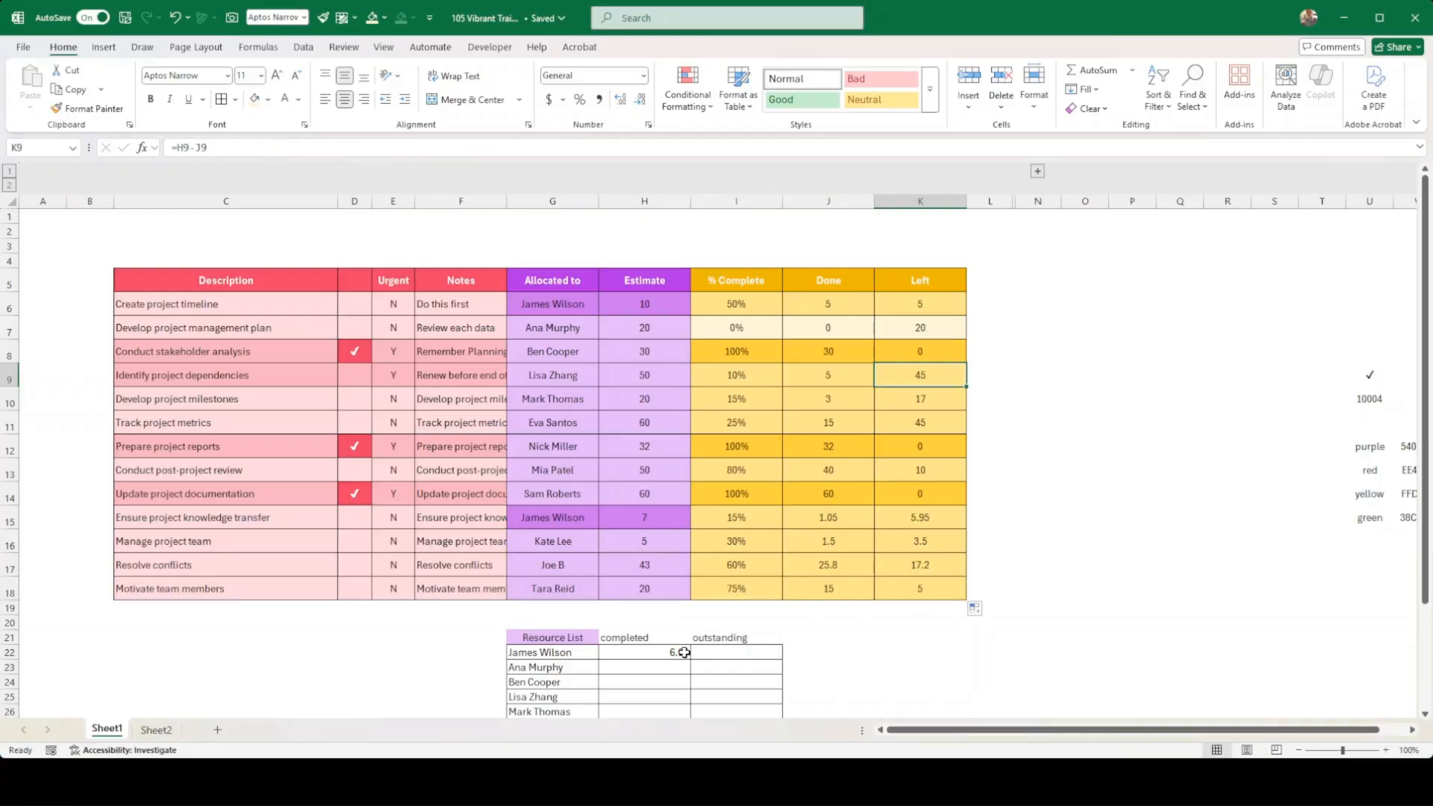
Check the SUMIF total in H22 against the Done column and fill the formula down to H33.
{"action": "left_click", "coordinate": [656, 654]}
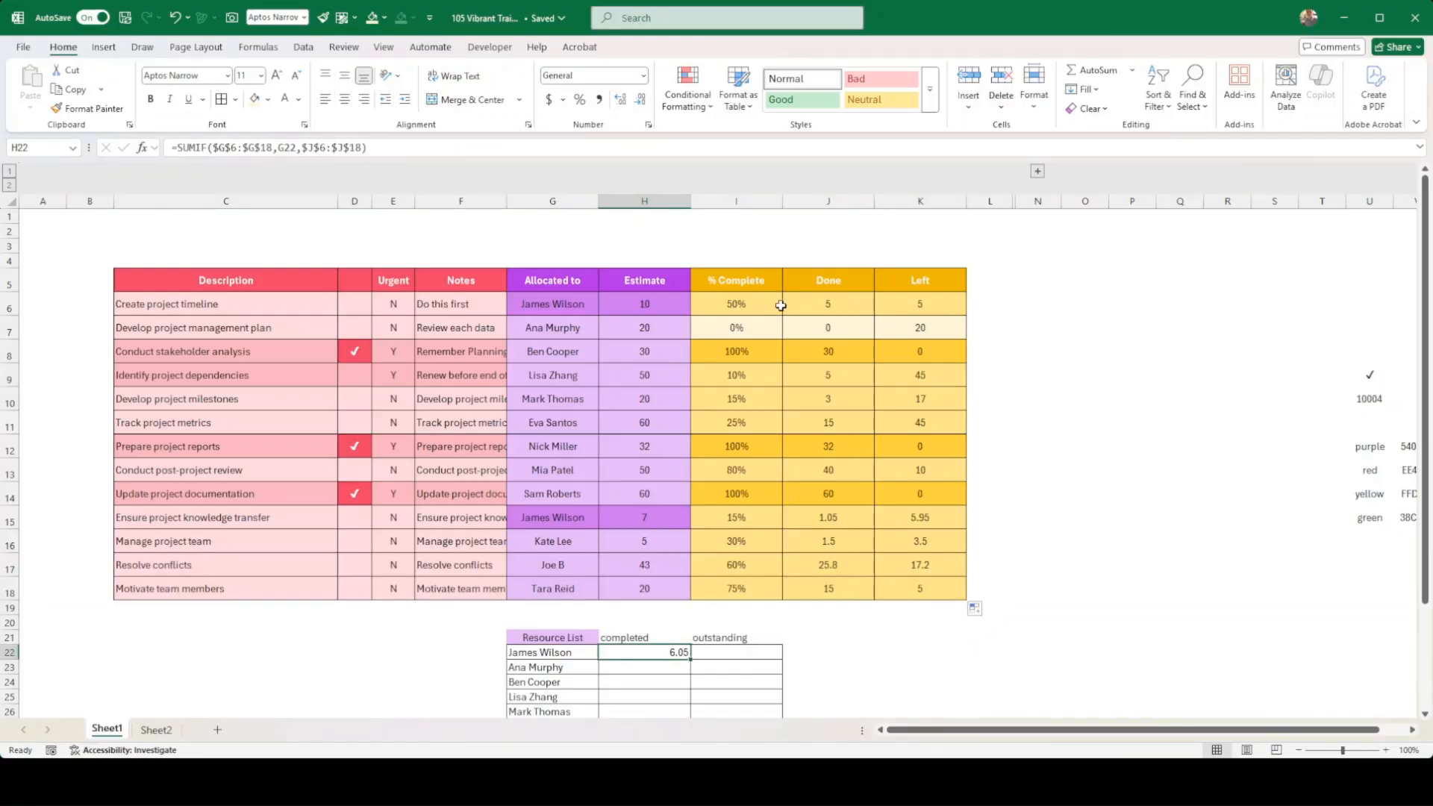
{"action": "left_click", "coordinate": [840, 303]}
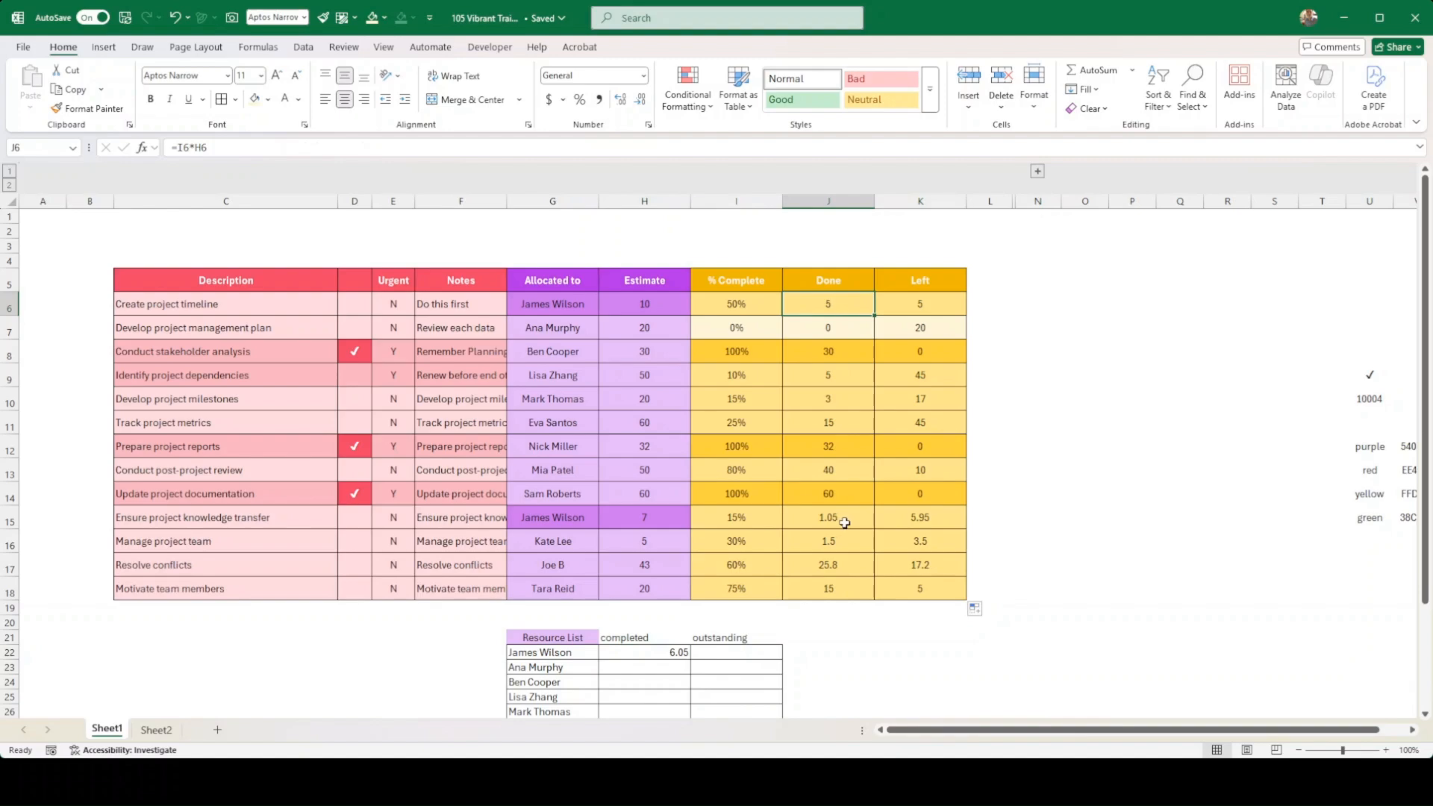
{"action": "left_click", "coordinate": [657, 653]}
{"action": "scroll", "coordinate": [707, 597], "scroll_direction": "down", "scroll_amount": 2}
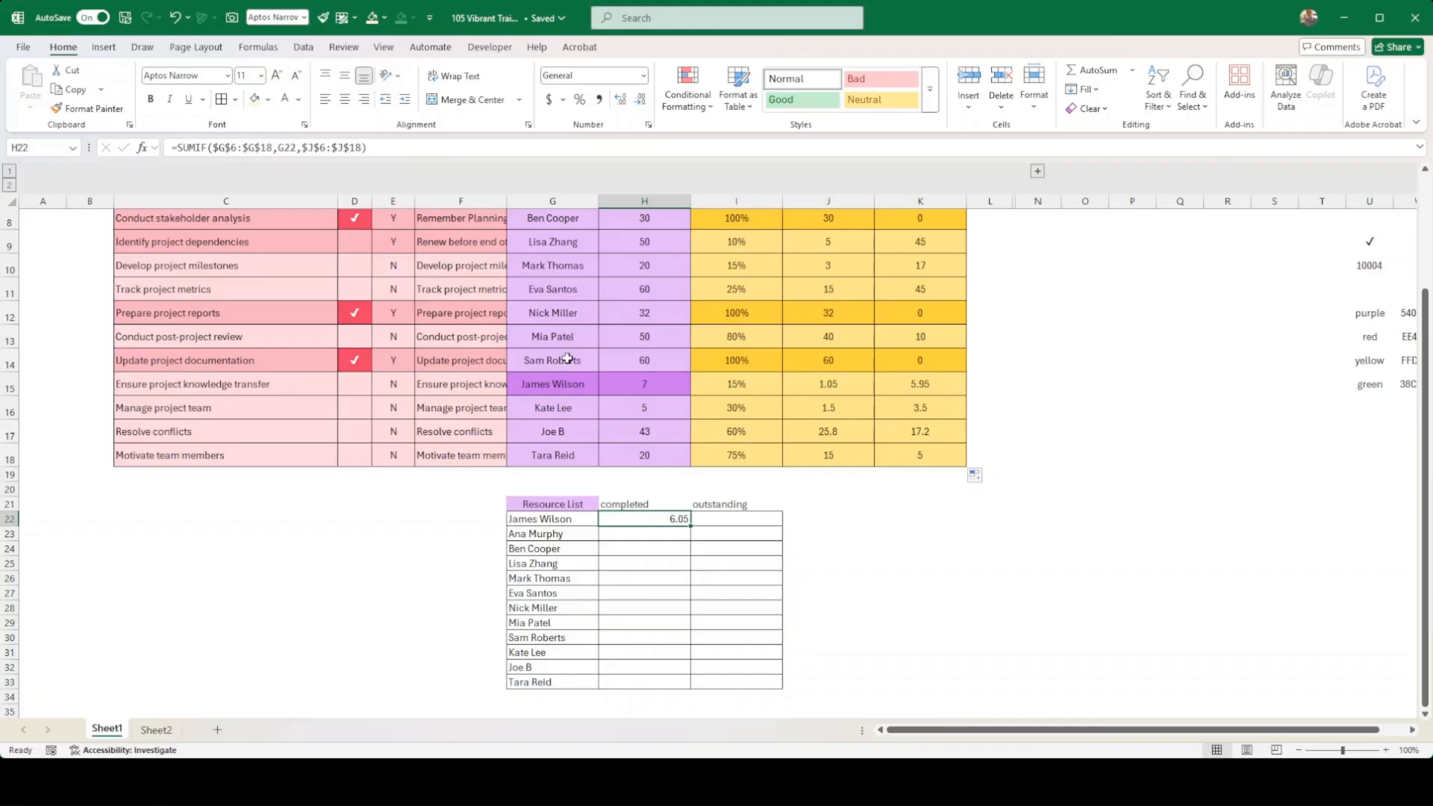
{"action": "left_click_drag", "start_coordinate": [689, 527], "coordinate": [690, 688]}
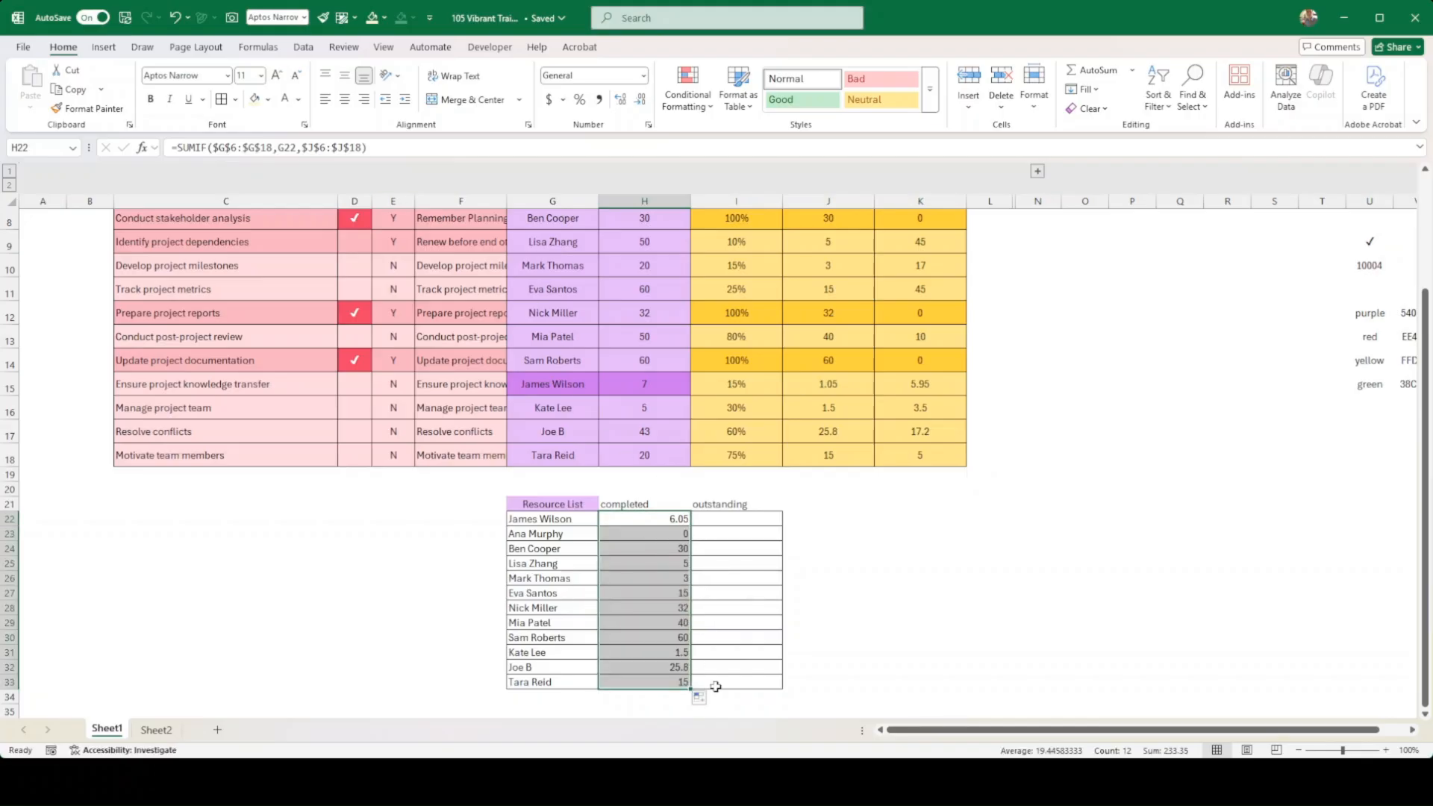
{"action": "left_click", "coordinate": [664, 683]}
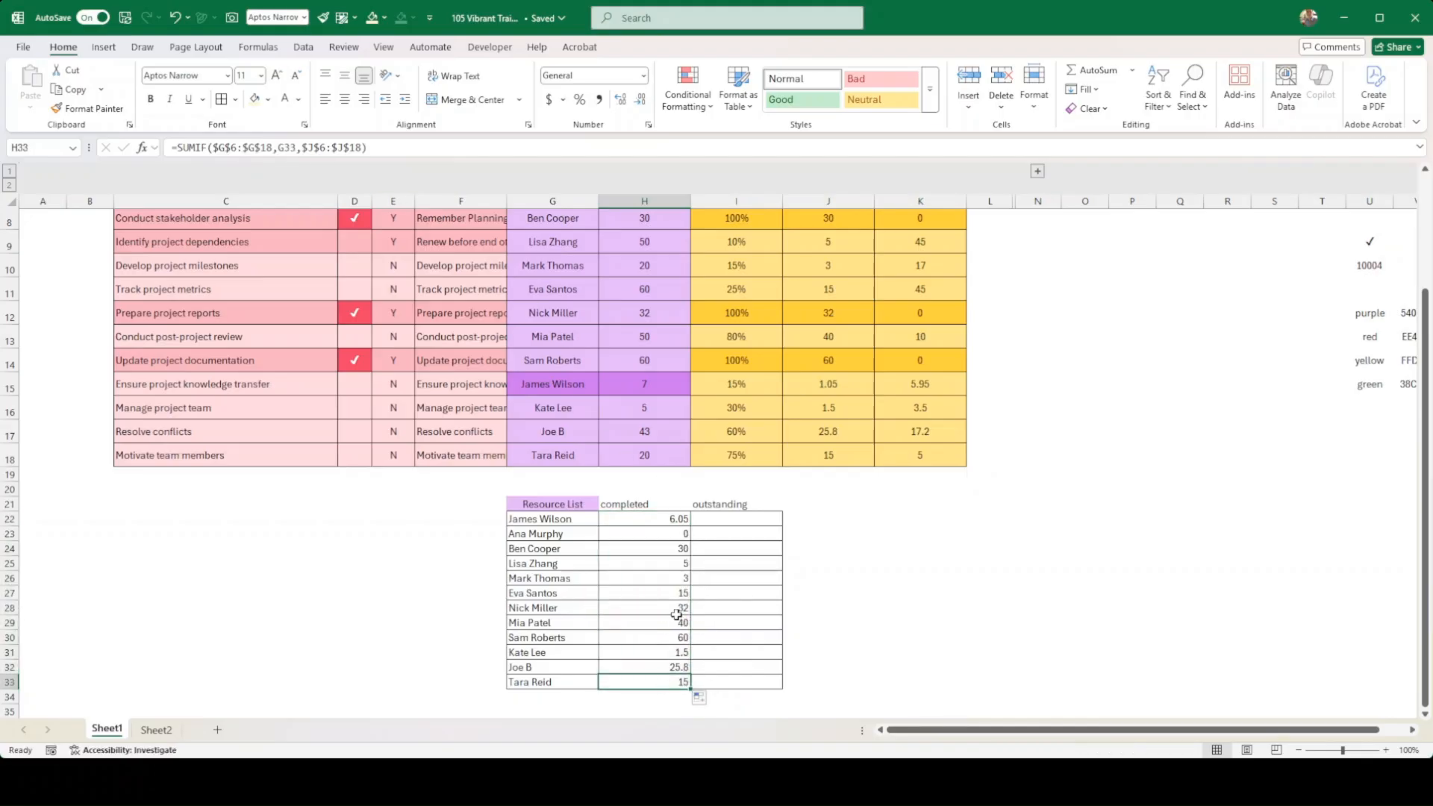
{"action": "left_click", "coordinate": [818, 456]}
Copy the SUMIF formula from H22 into I22 and change its sum range to the Left column, $K$6:$K$18.
{"action": "left_click", "coordinate": [665, 522]}
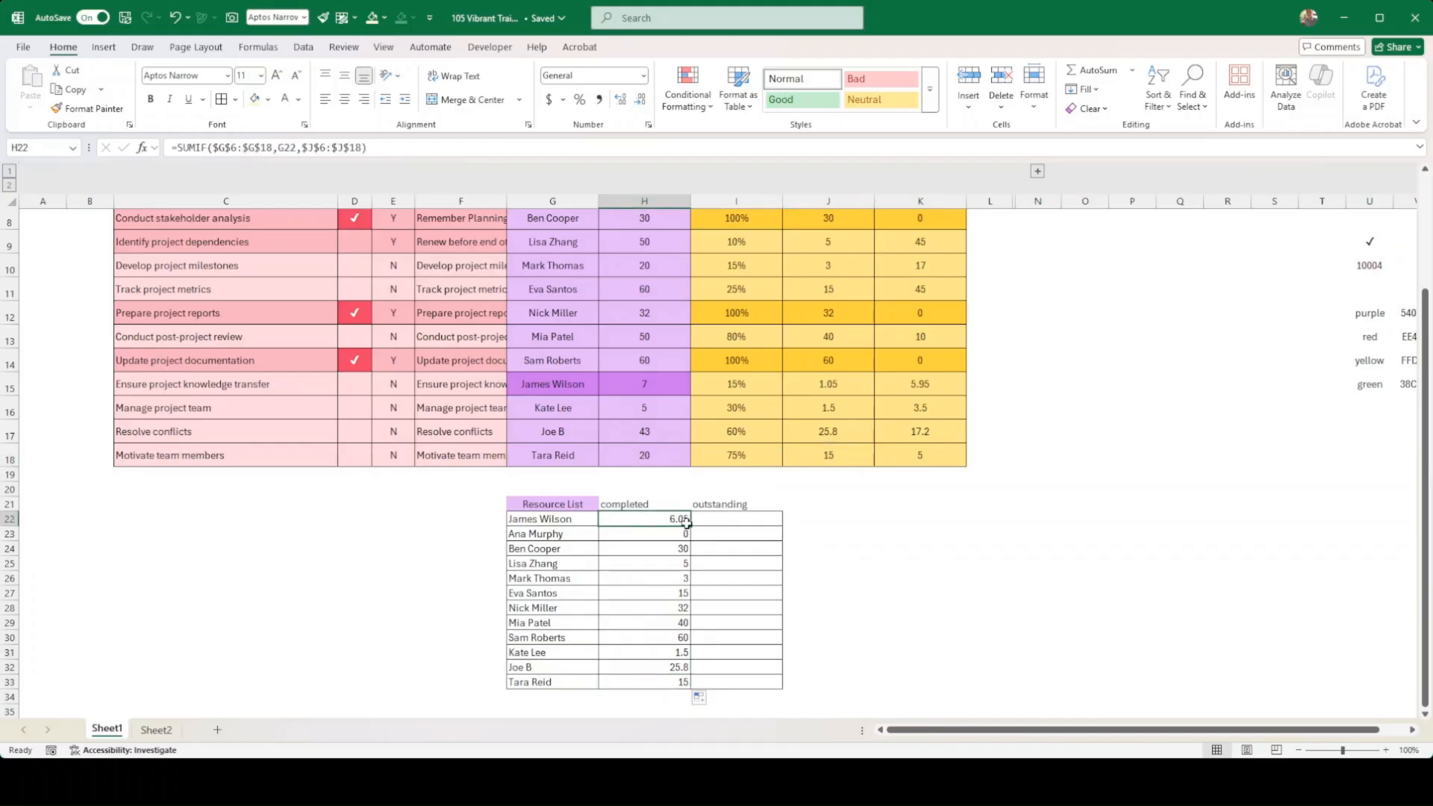
{"action": "key", "text": "ctrl+c"}
{"action": "left_click", "coordinate": [747, 521]}
{"action": "key", "text": "ctrl+v"}
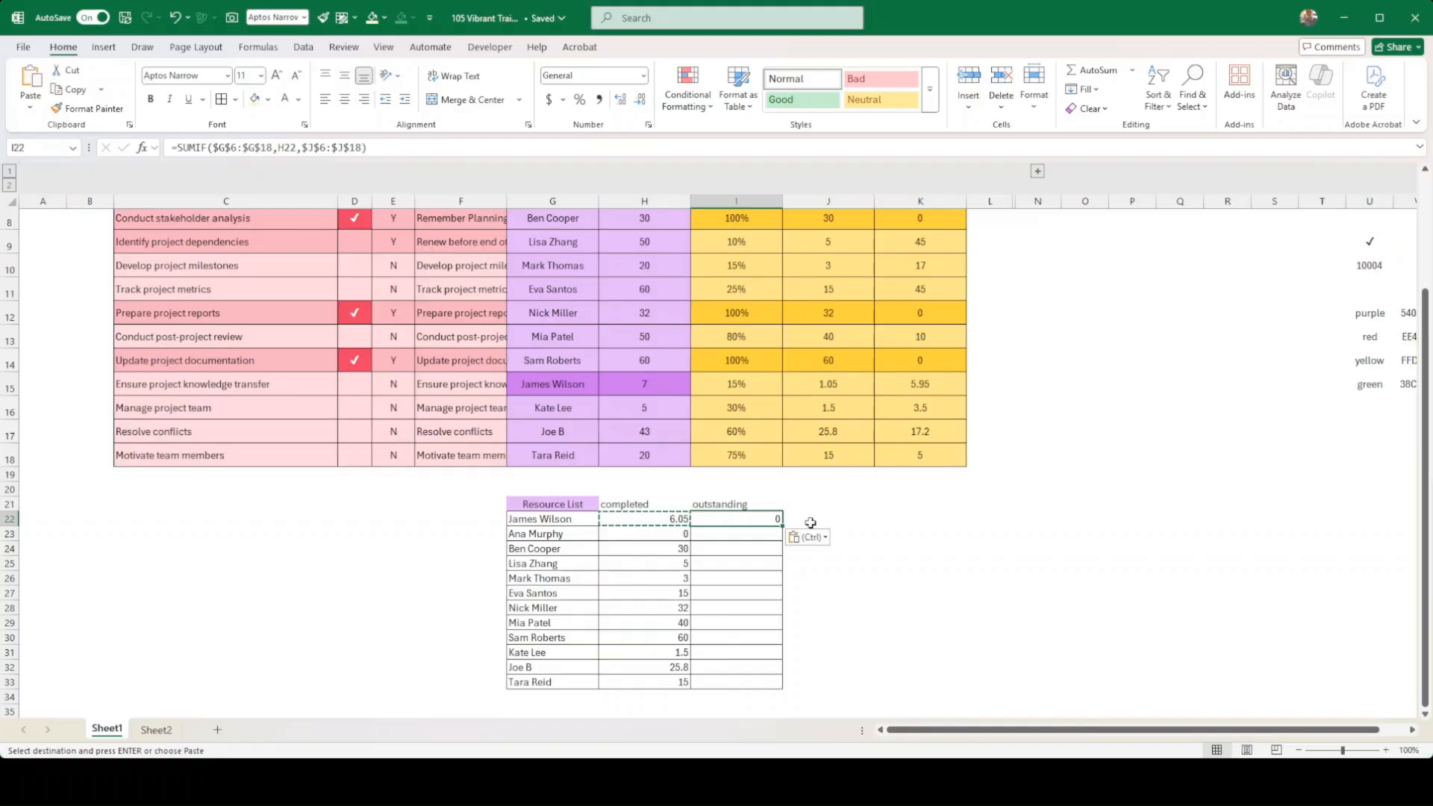
{"action": "double_click", "coordinate": [750, 521]}
{"action": "scroll", "coordinate": [949, 447], "scroll_direction": "up", "scroll_amount": 2}
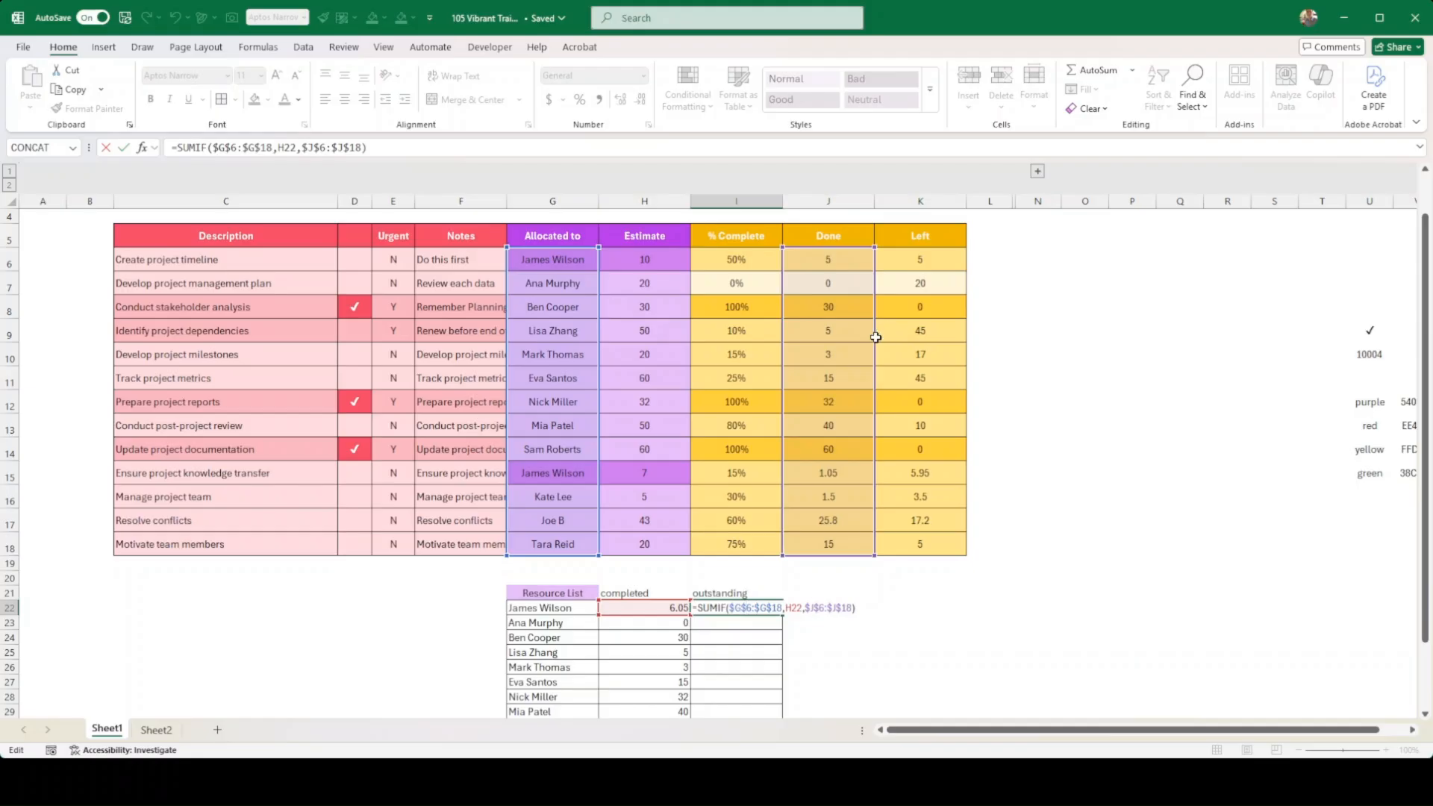
{"action": "left_click_drag", "start_coordinate": [877, 347], "coordinate": [903, 339]}
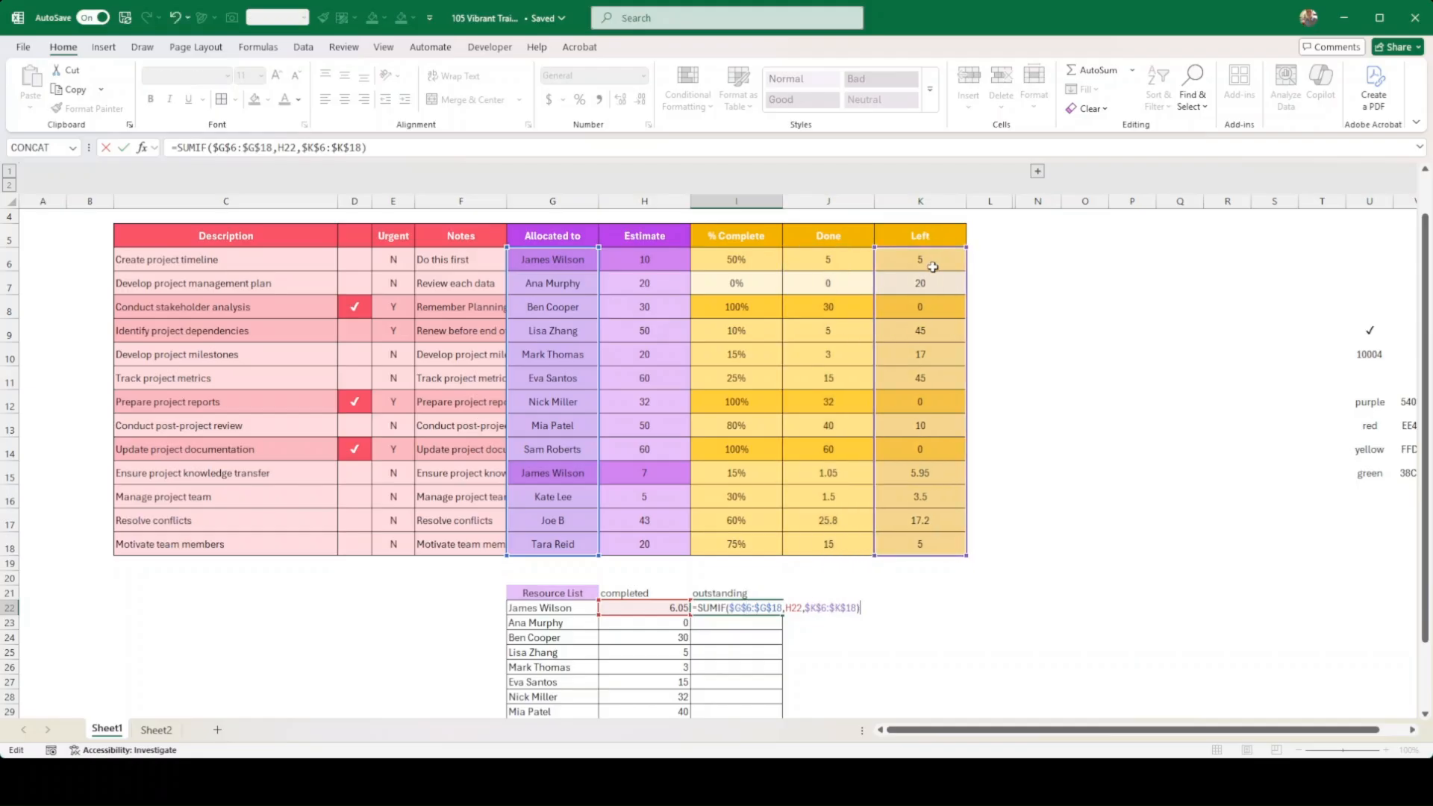
{"action": "key", "text": "Return"}
Fill the I22 formula down to I33 and inspect the cell references in I27.
{"action": "scroll", "coordinate": [944, 316], "scroll_direction": "down", "scroll_amount": 2}
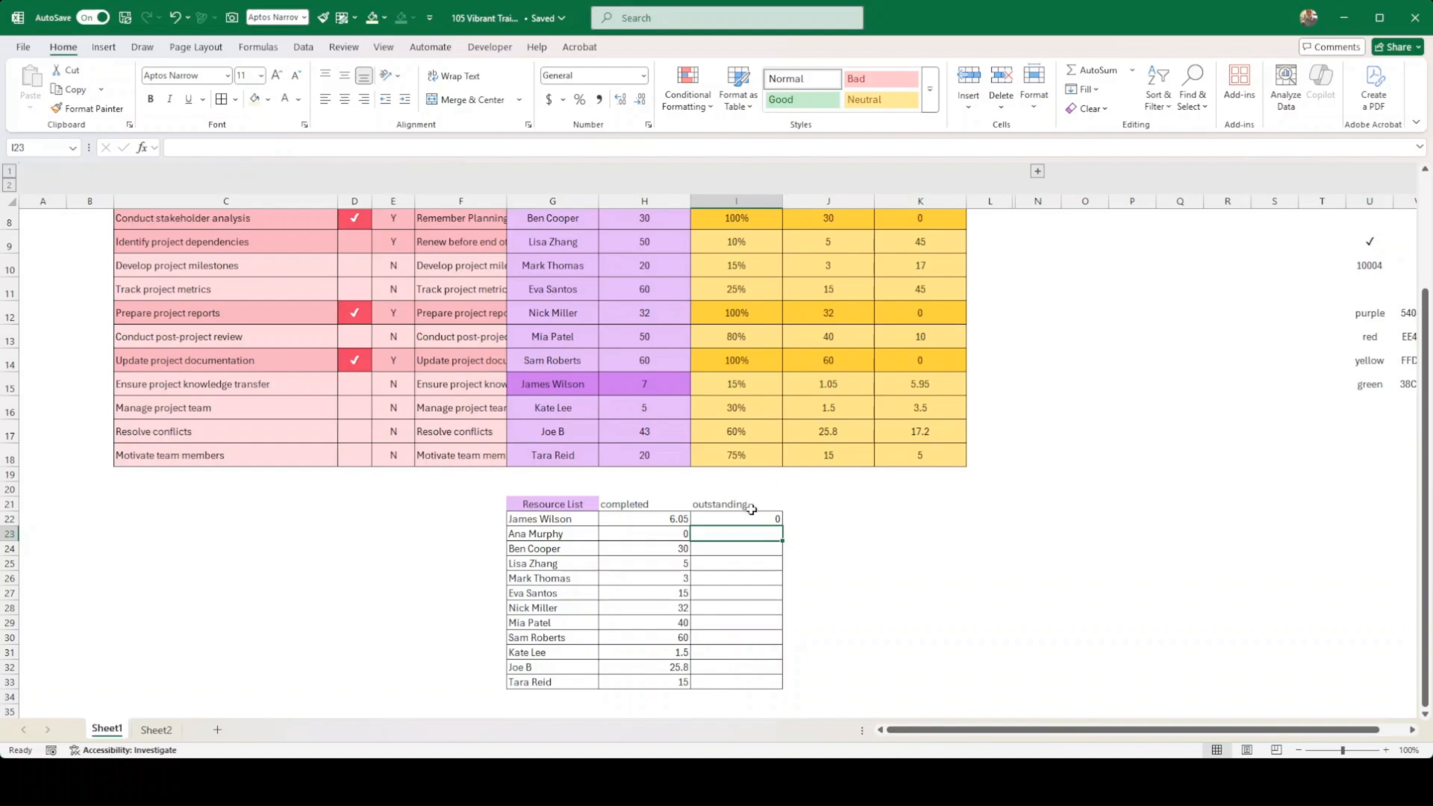
{"action": "left_click", "coordinate": [775, 520]}
{"action": "left_click_drag", "start_coordinate": [786, 527], "coordinate": [784, 684]}
{"action": "left_click", "coordinate": [837, 633]}
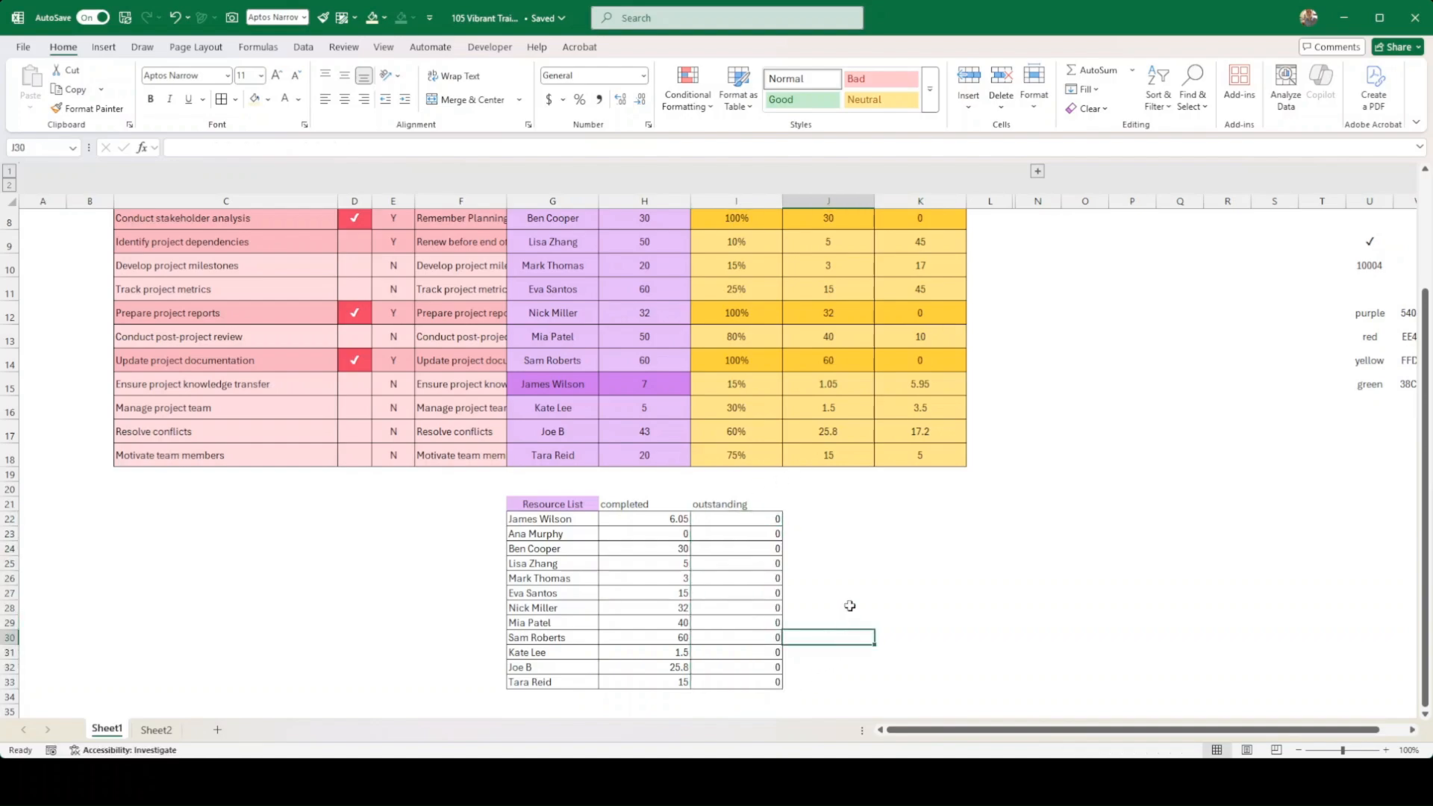
{"action": "scroll", "coordinate": [851, 598], "scroll_direction": "up", "scroll_amount": 1}
{"action": "scroll", "coordinate": [774, 597], "scroll_direction": "down", "scroll_amount": 1}
{"action": "double_click", "coordinate": [774, 597]}
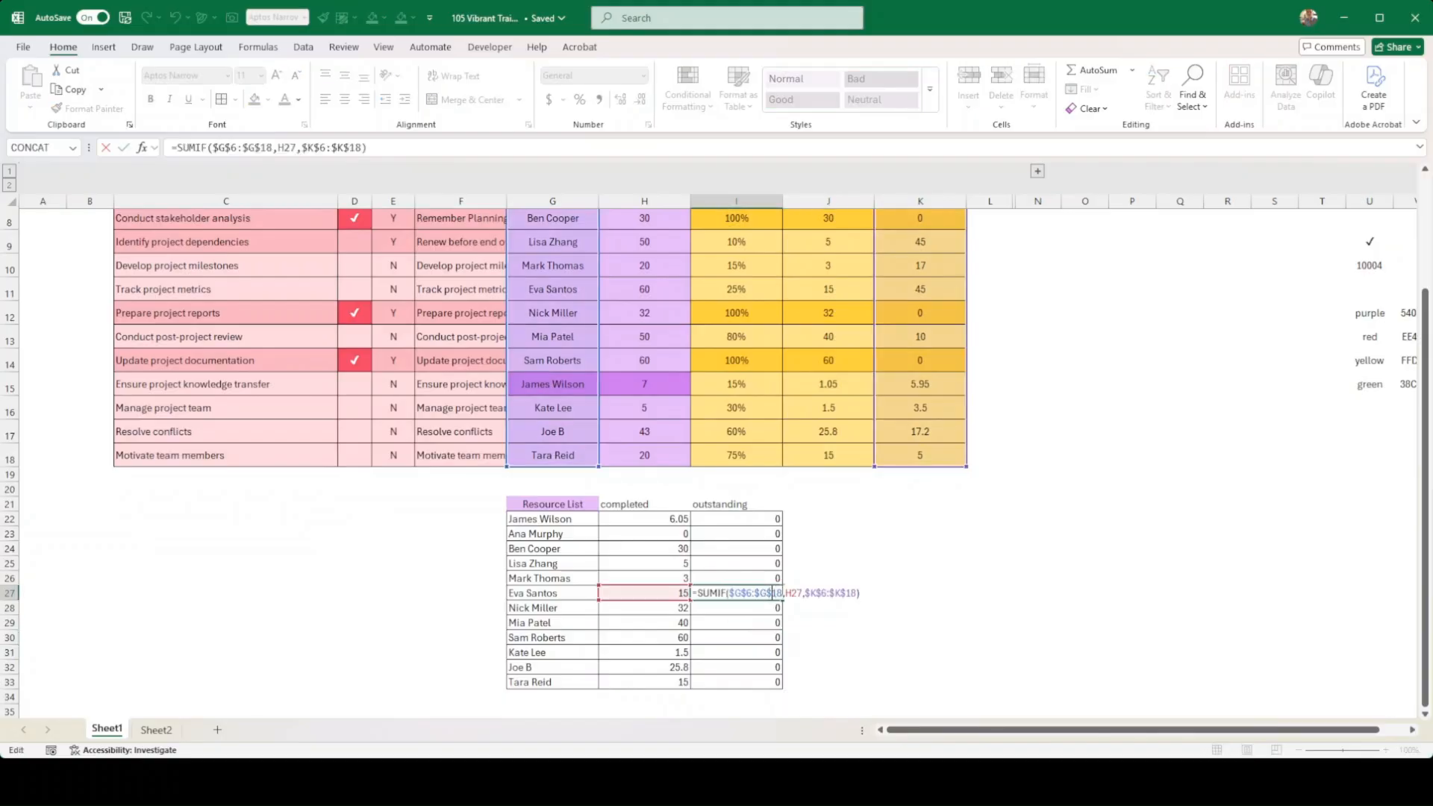
{"action": "key", "text": "Escape"}
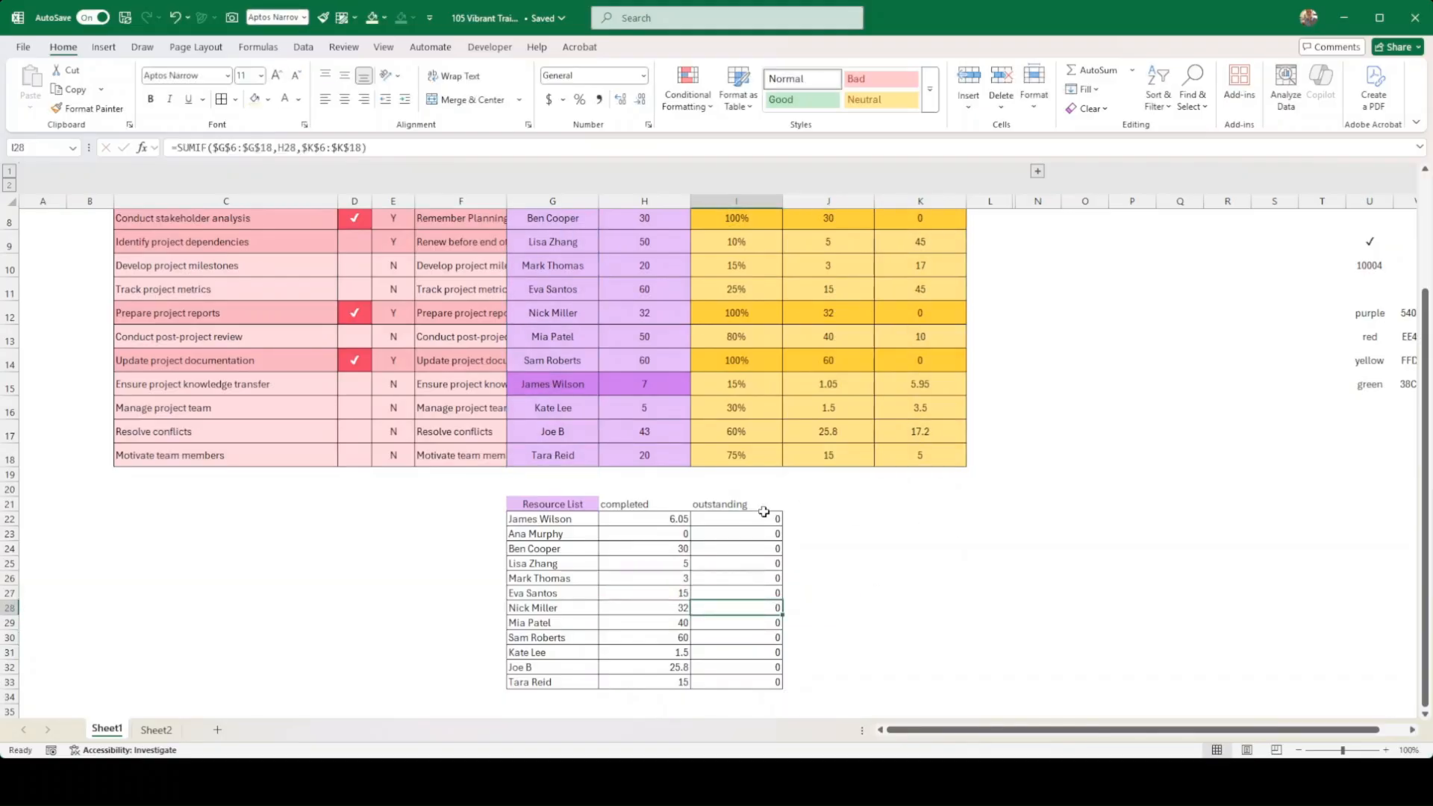
Change the SUMIF criterion in I22 to G22 and fill the corrected formula down to I33.
{"action": "left_click", "coordinate": [721, 517]}
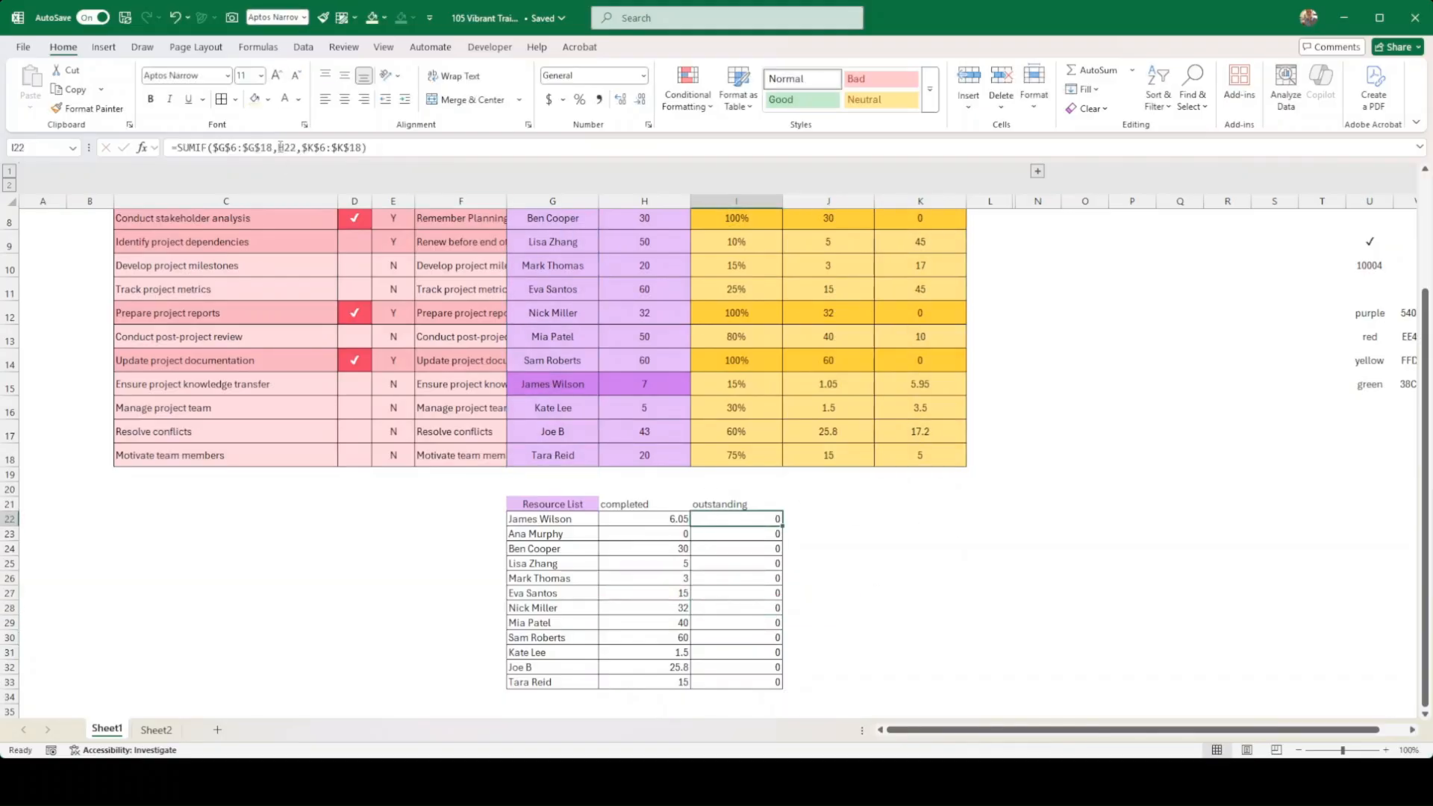
{"action": "double_click", "coordinate": [731, 520]}
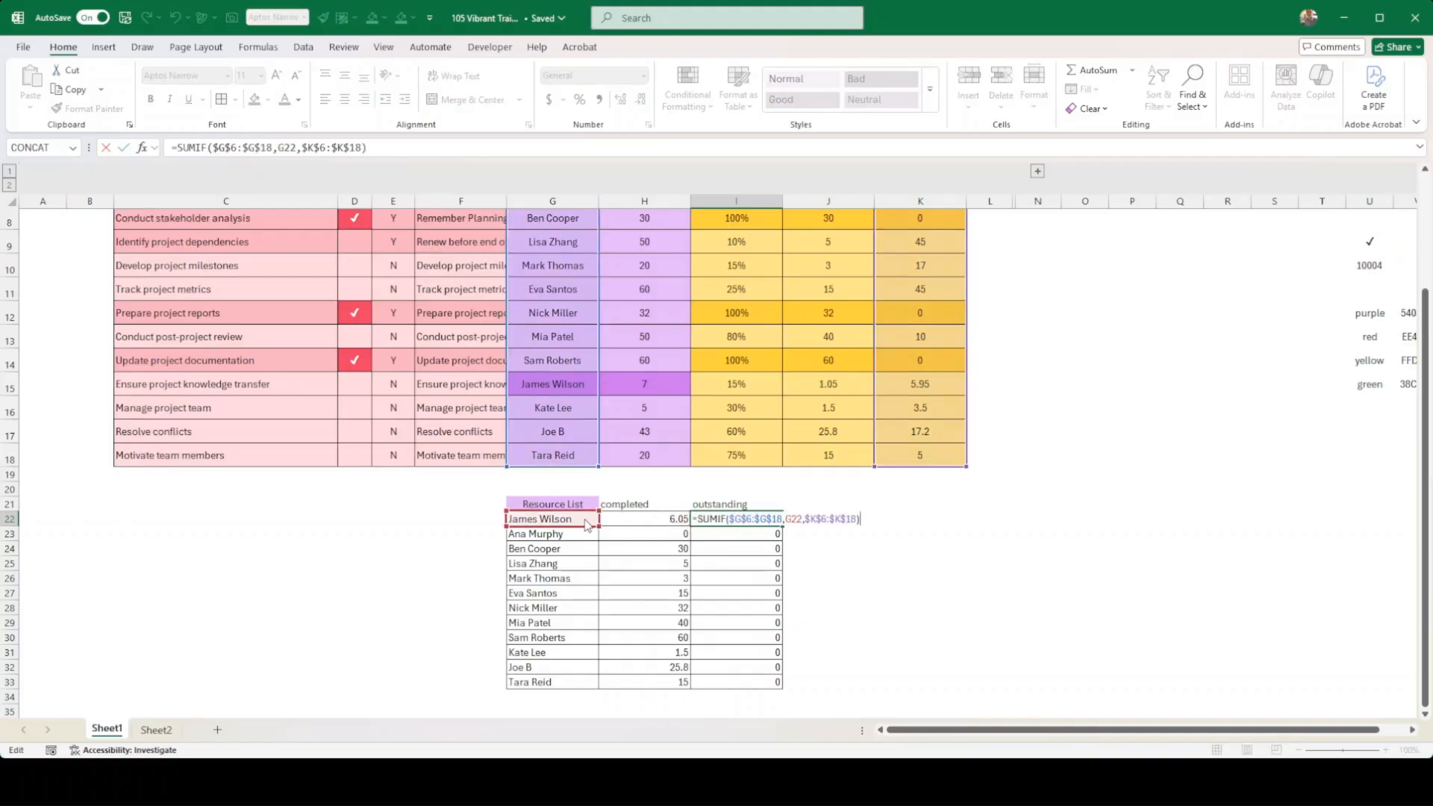
{"action": "key", "text": "Return"}
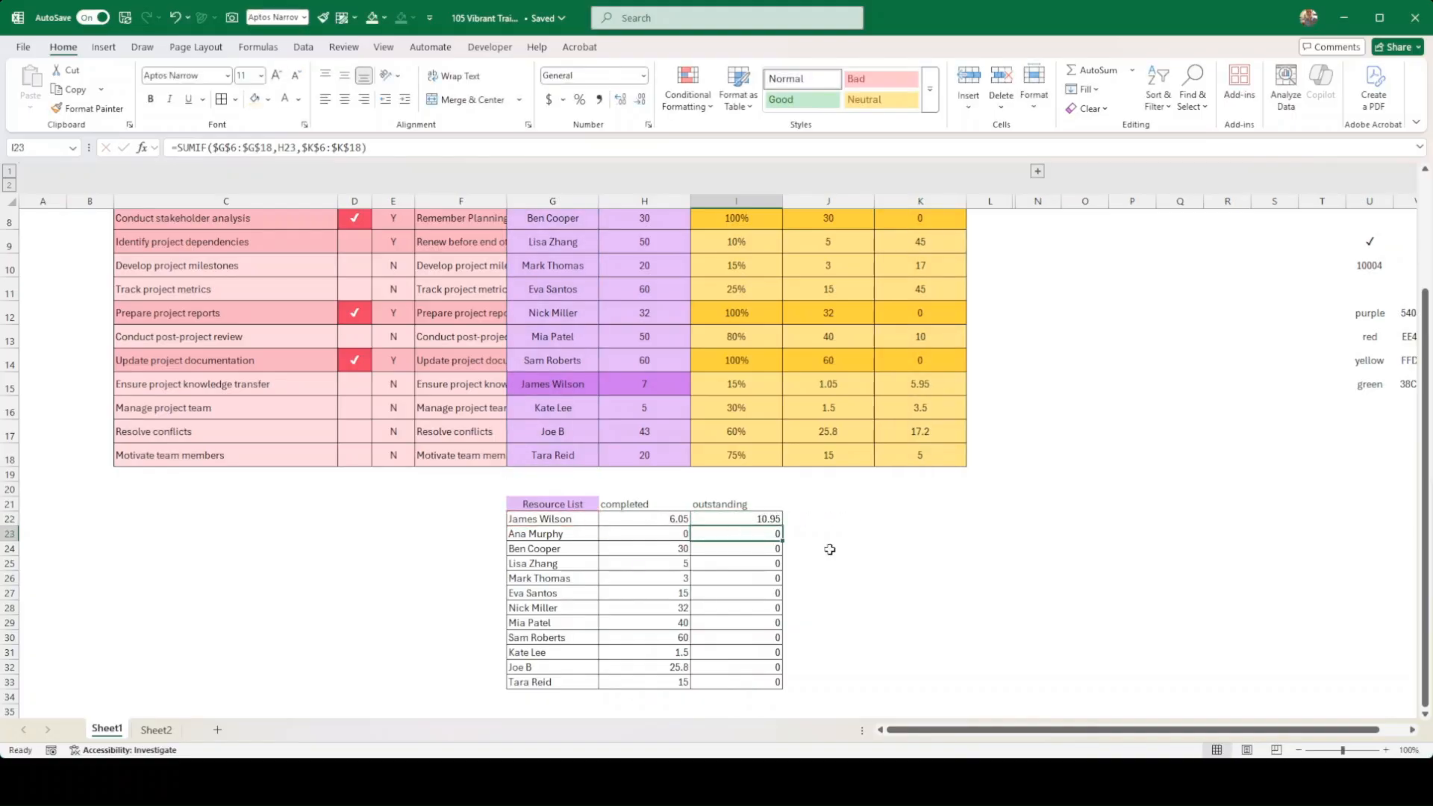
{"action": "left_click", "coordinate": [777, 521]}
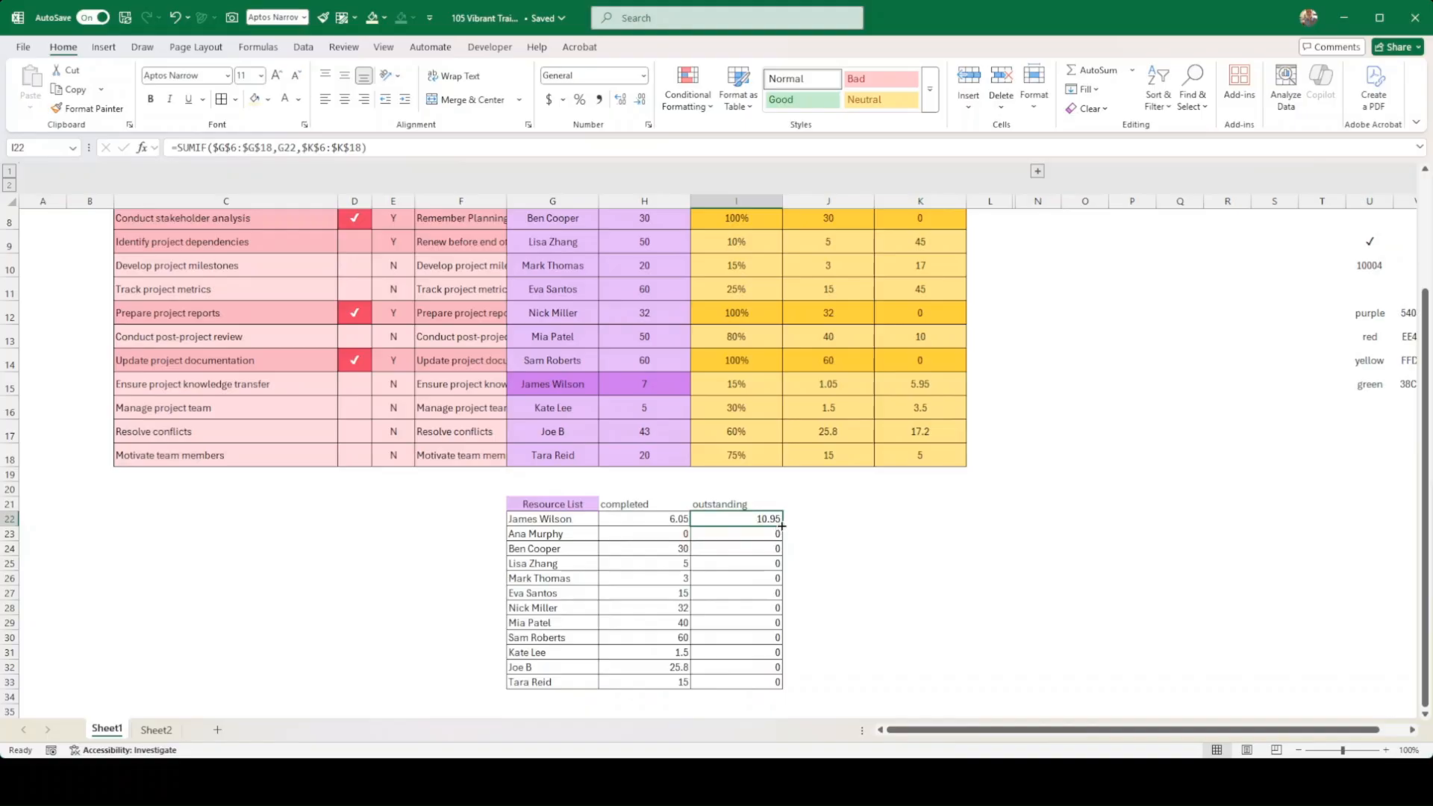
{"action": "left_click_drag", "start_coordinate": [781, 526], "coordinate": [781, 683]}
{"action": "left_click", "coordinate": [867, 652]}
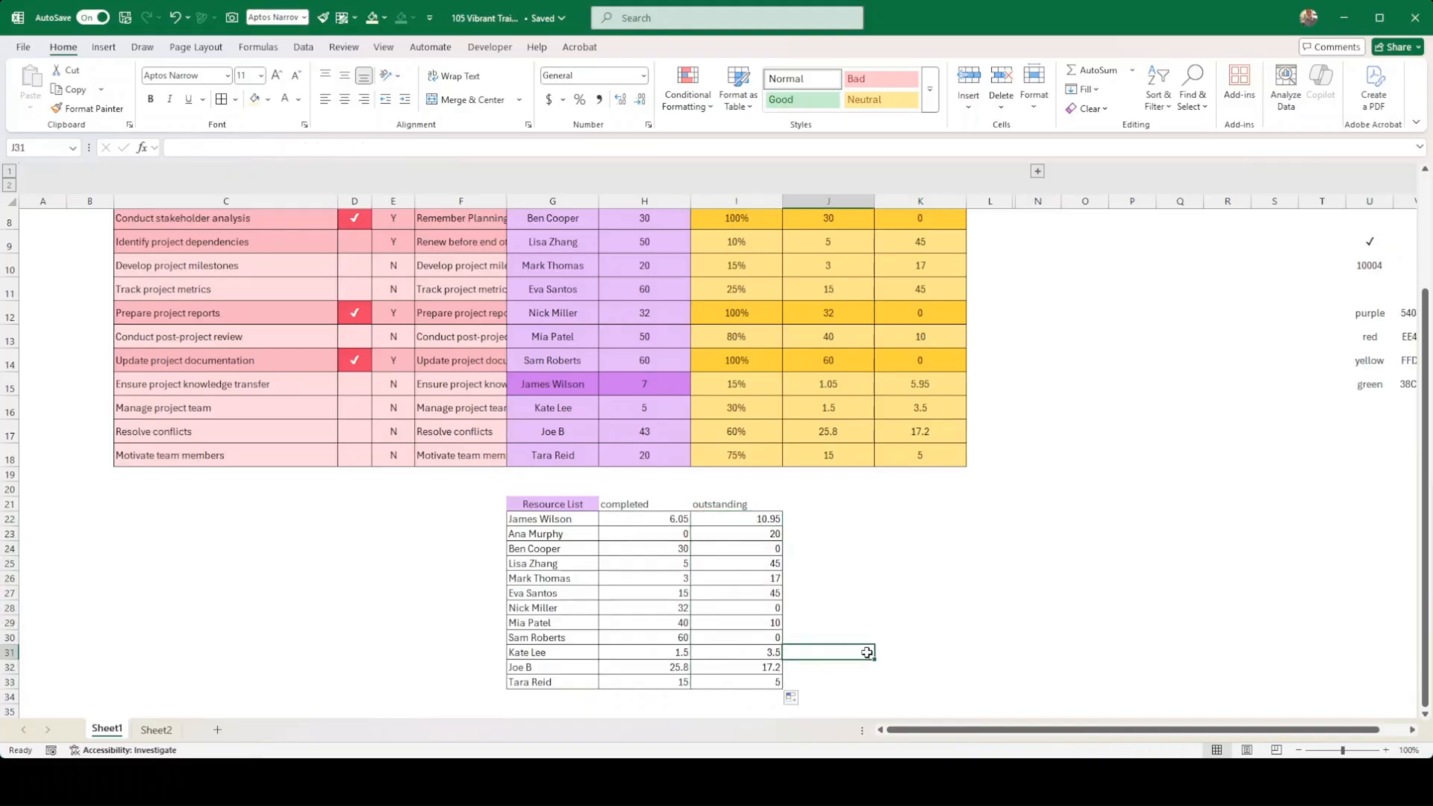
{"action": "left_click", "coordinate": [956, 636]}
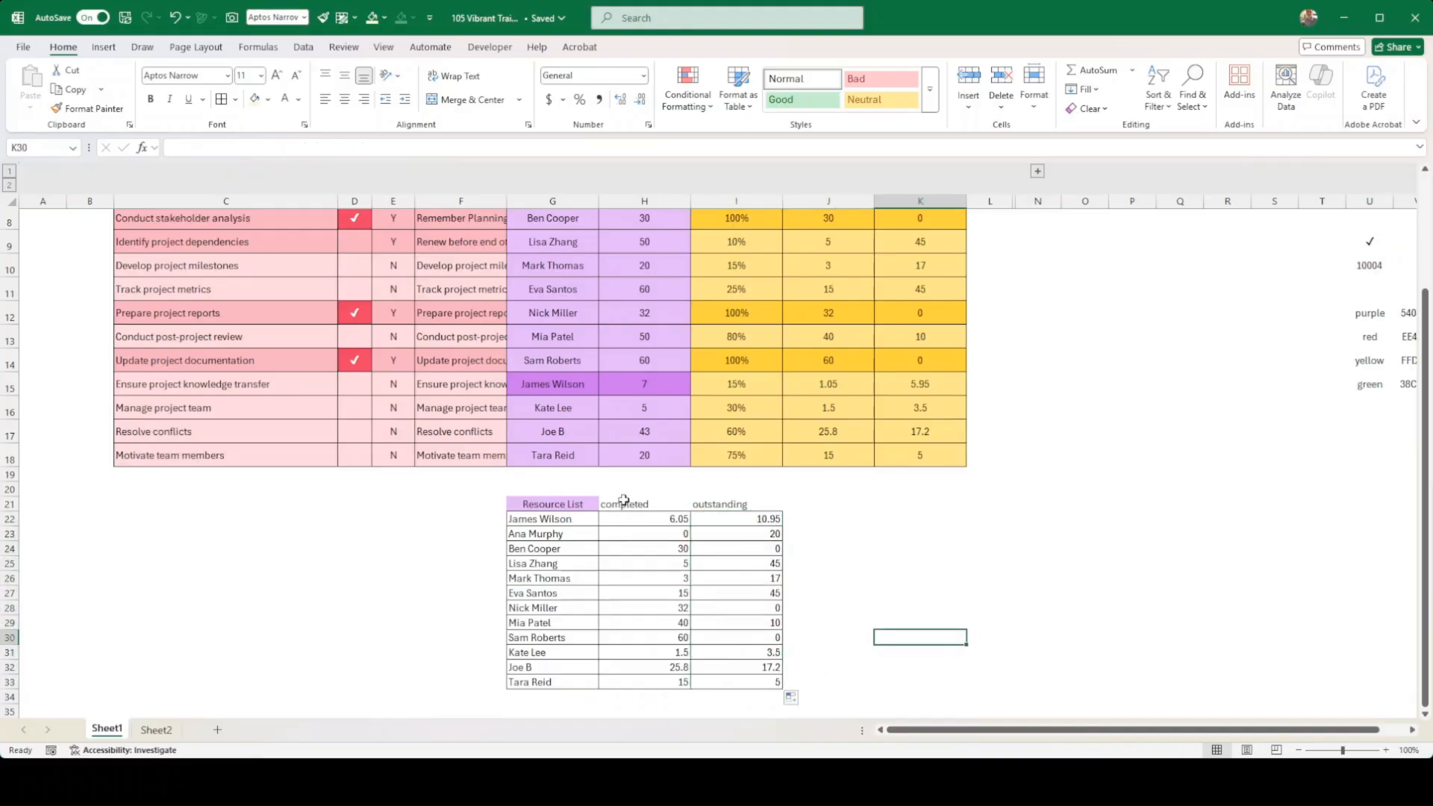
Copy the formatting of the Resource List heading in G21 onto the completed and outstanding headings in H21:I21.
{"action": "left_click", "coordinate": [574, 504]}
{"action": "left_click", "coordinate": [87, 112]}
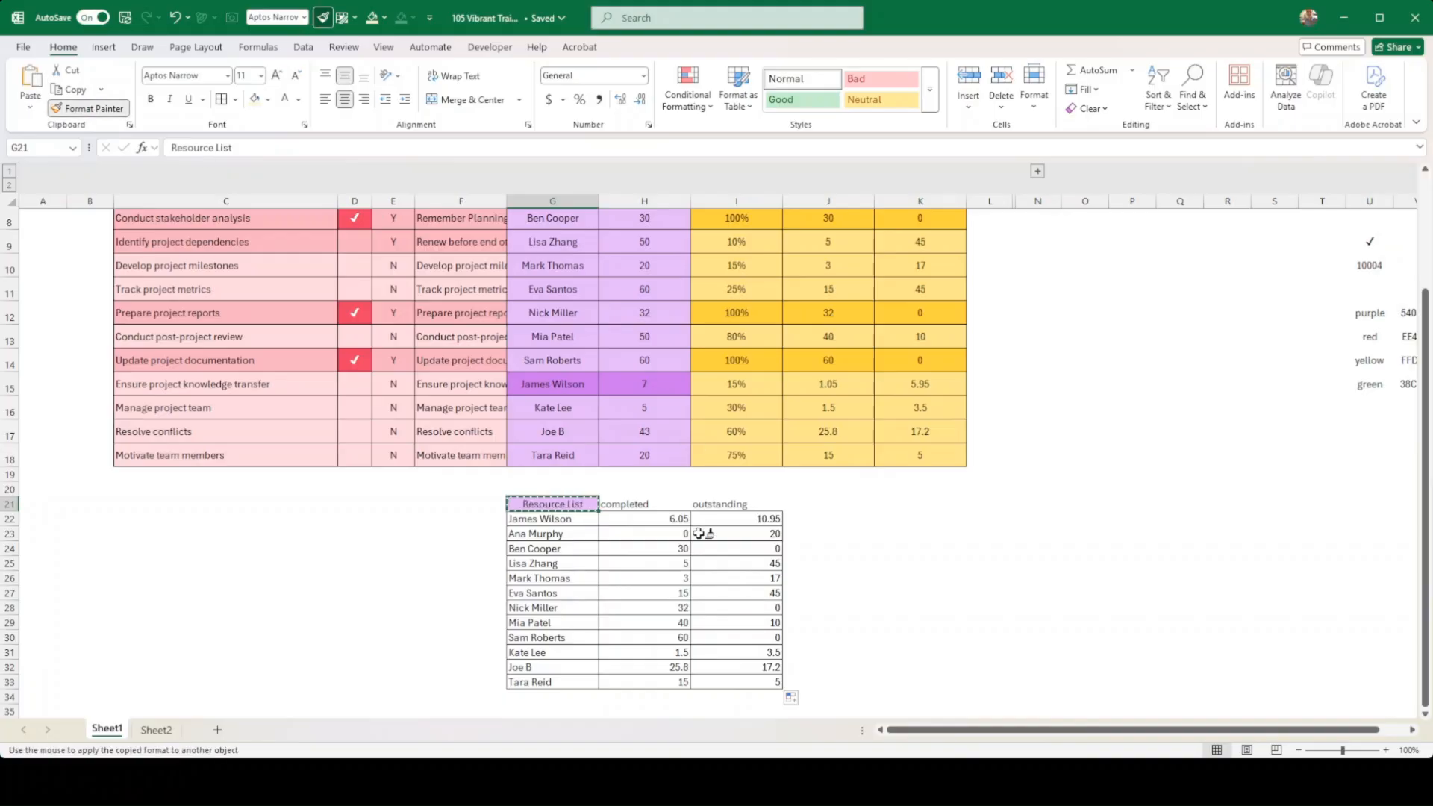
{"action": "left_click_drag", "start_coordinate": [644, 504], "coordinate": [736, 504]}
{"action": "left_click", "coordinate": [921, 533]}
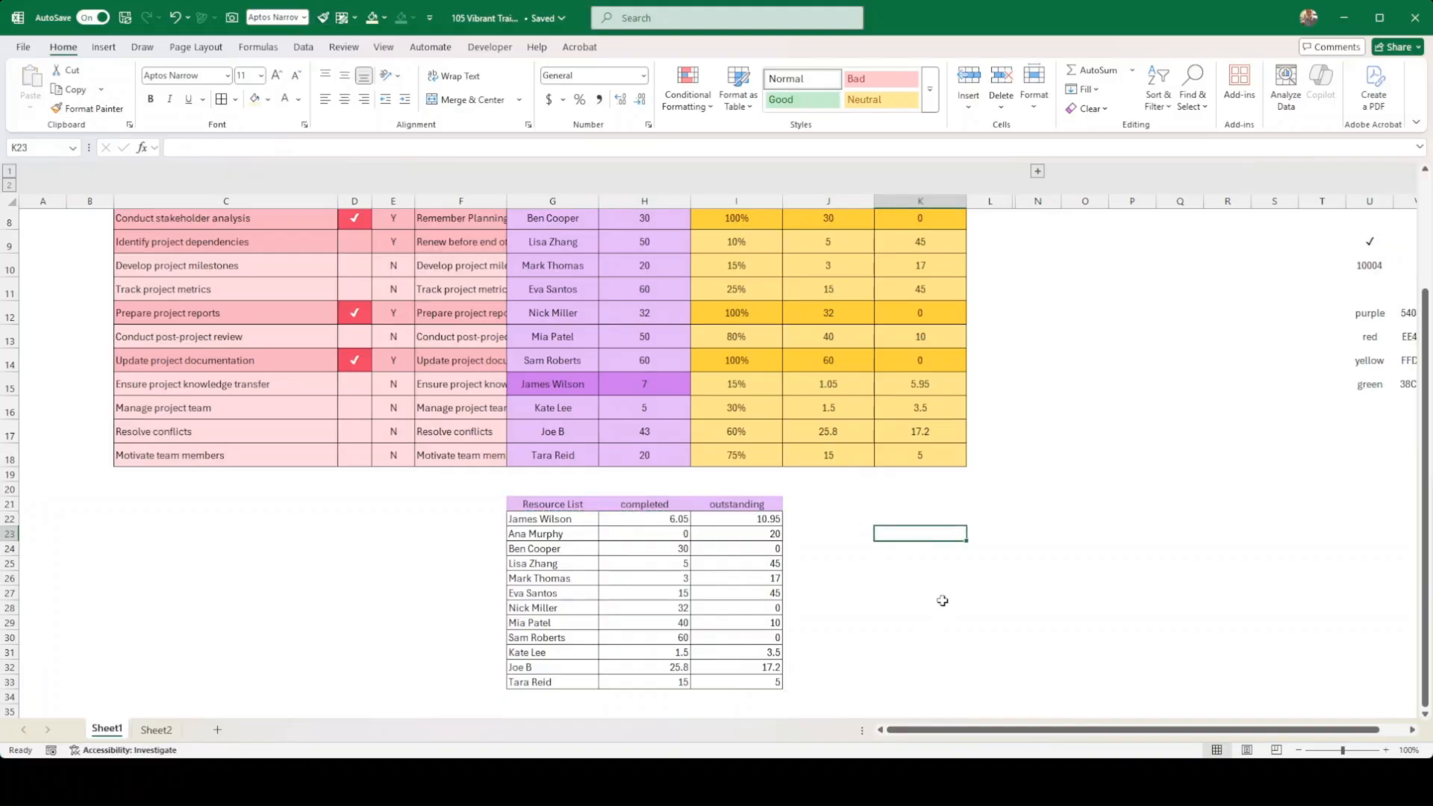
Select the resource names with their completed and outstanding values, G22:I33, without the headings.
{"action": "scroll", "coordinate": [941, 598], "scroll_direction": "down", "scroll_amount": 2}
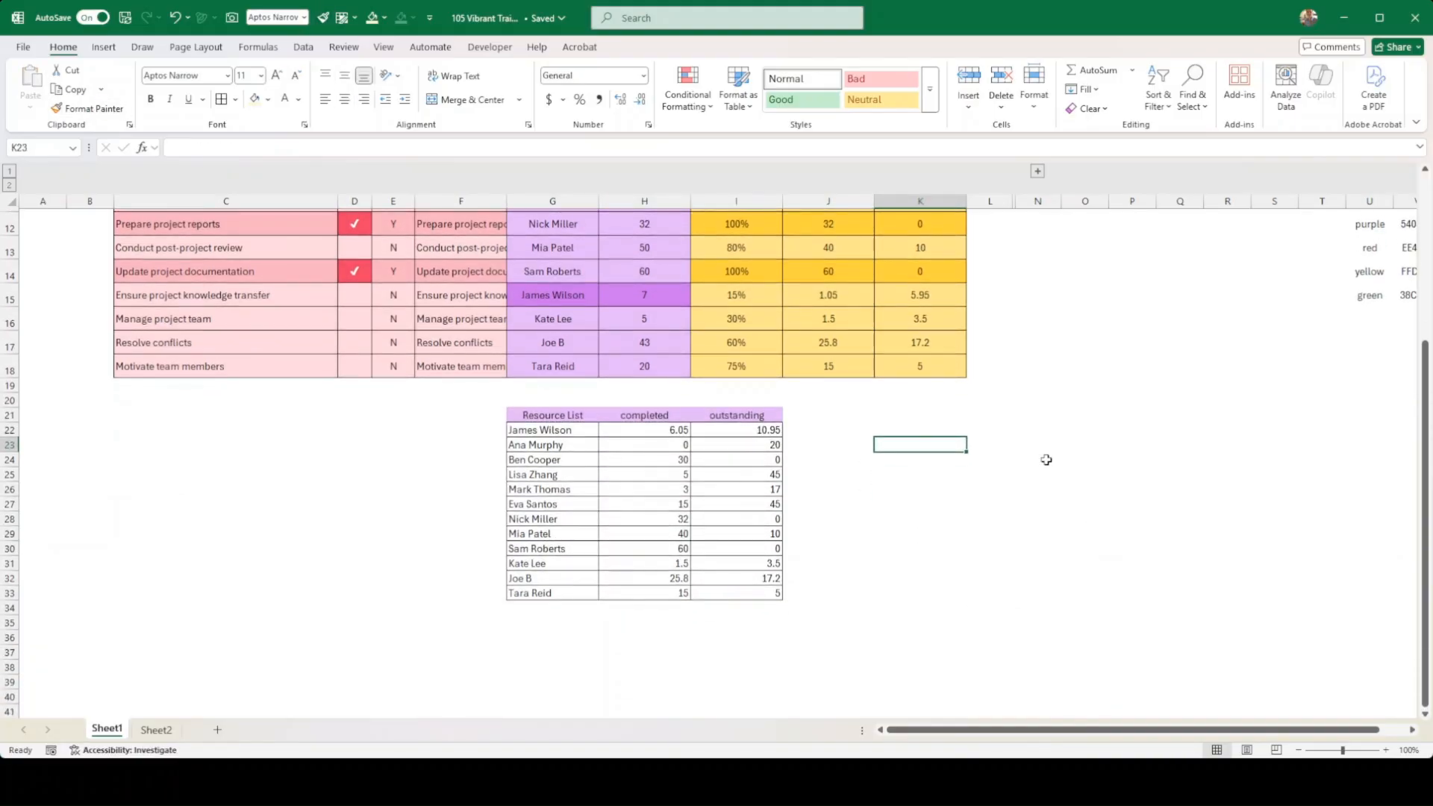
{"action": "left_click", "coordinate": [574, 412]}
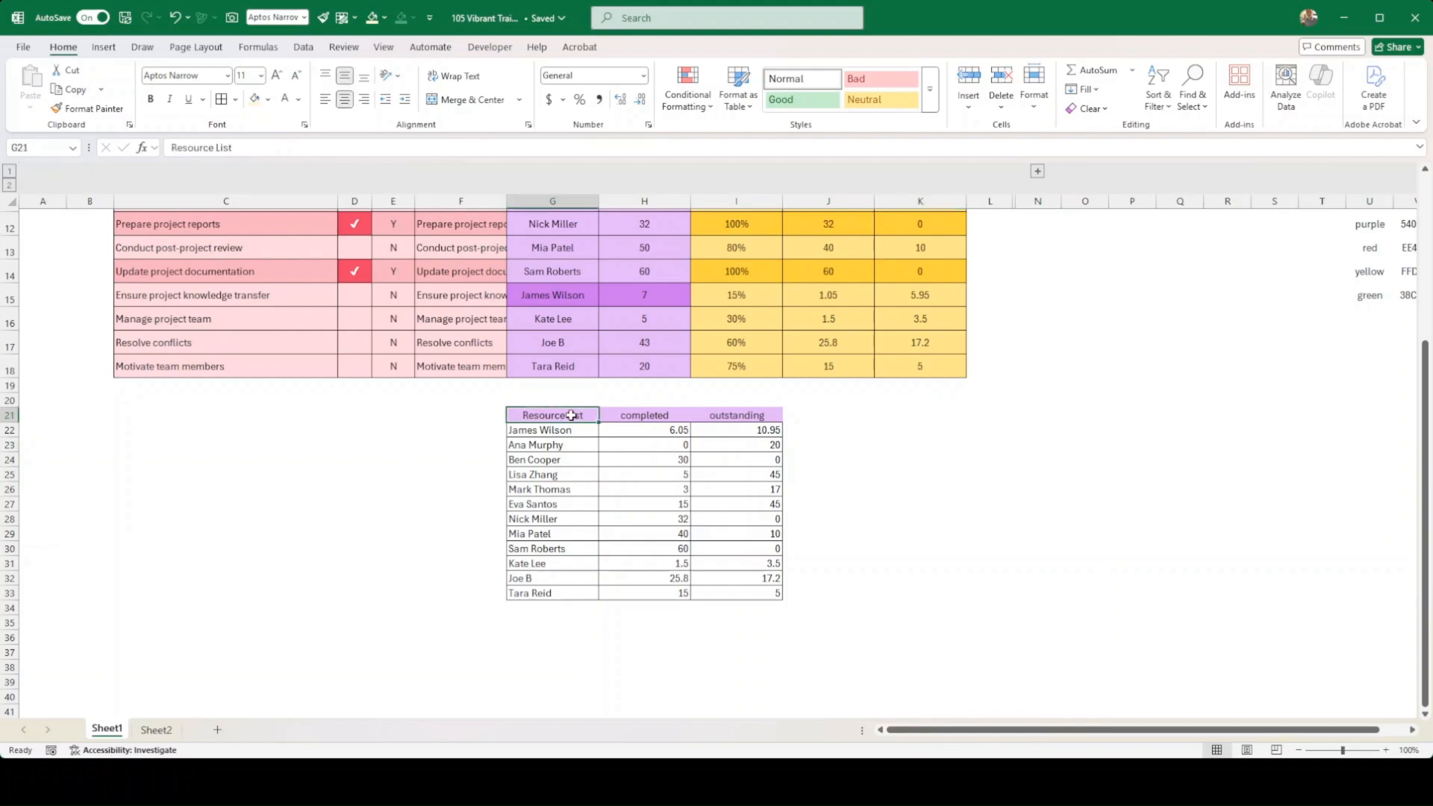
{"action": "left_click_drag", "start_coordinate": [573, 413], "coordinate": [739, 415]}
{"action": "left_click", "coordinate": [756, 427]}
{"action": "left_click_drag", "start_coordinate": [542, 431], "coordinate": [759, 594]}
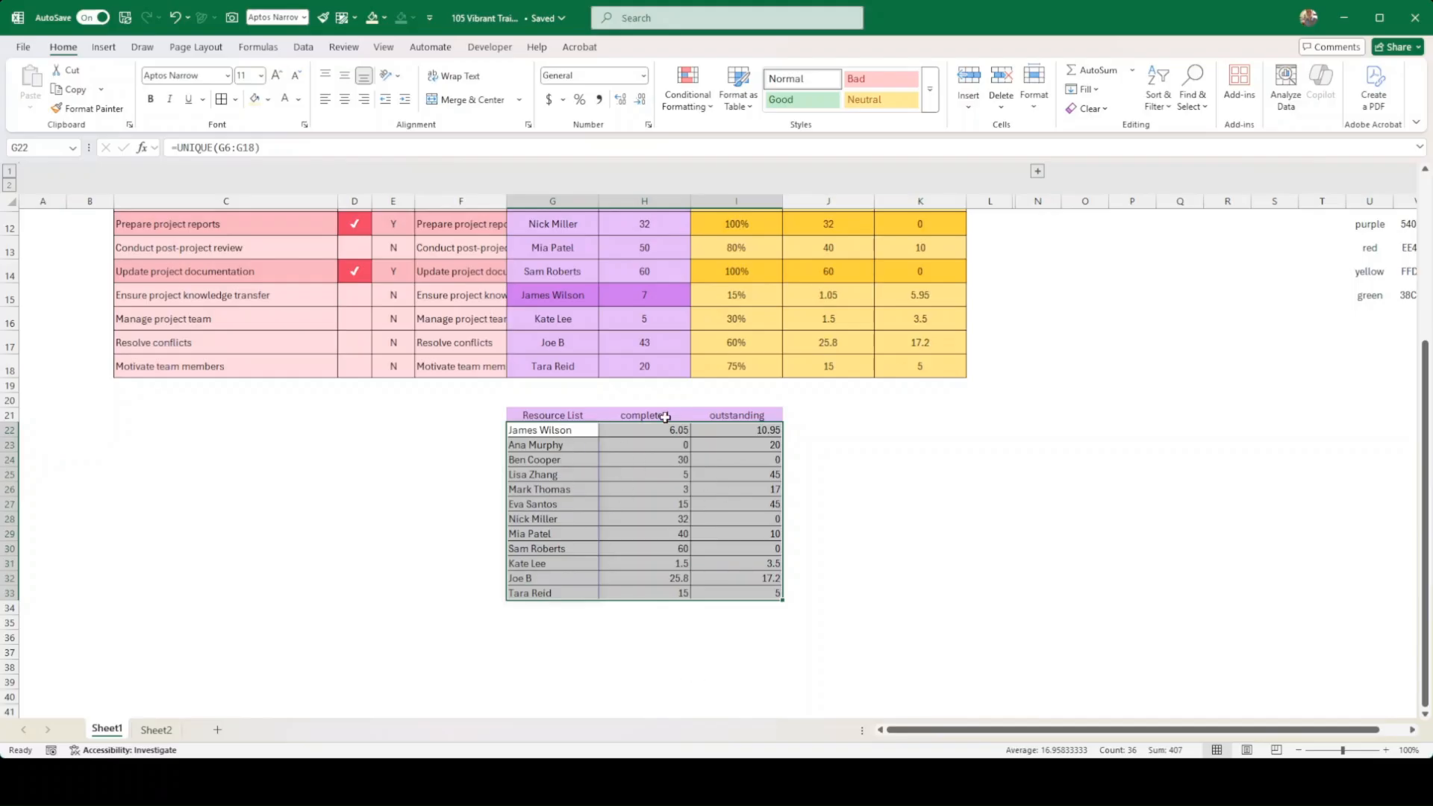
{"action": "left_click", "coordinate": [104, 47]}
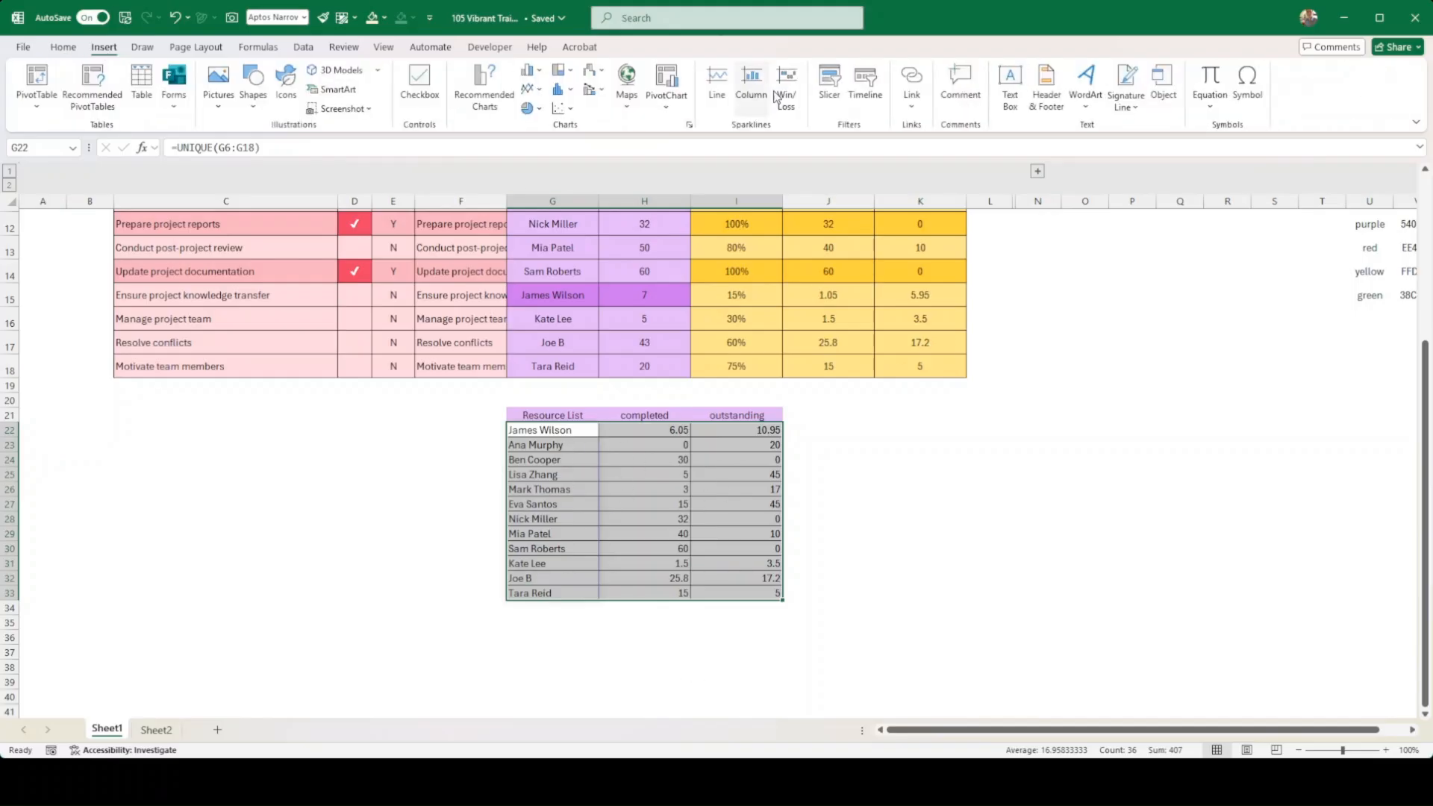
{"action": "left_click", "coordinate": [481, 104]}
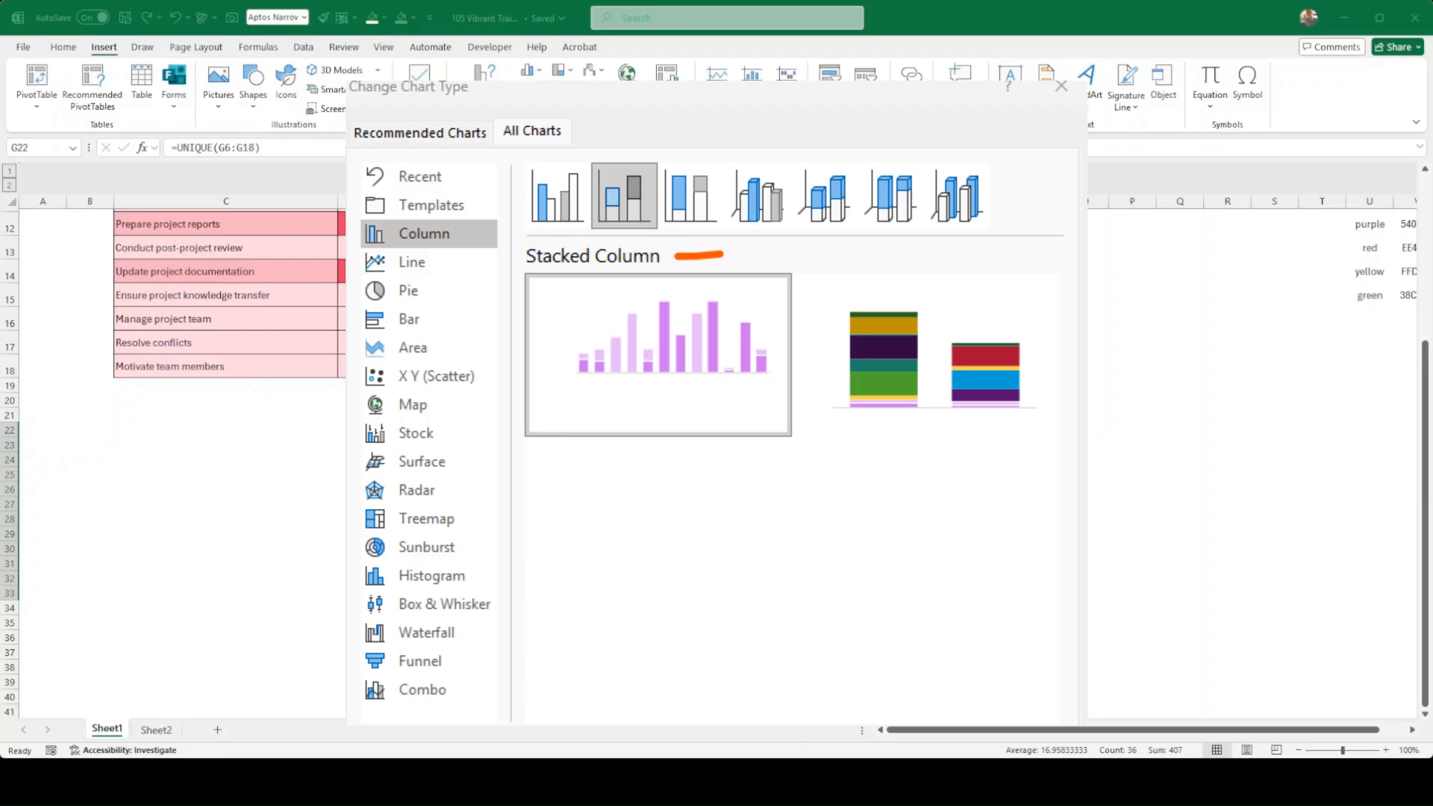
{"action": "key", "text": "Return"}
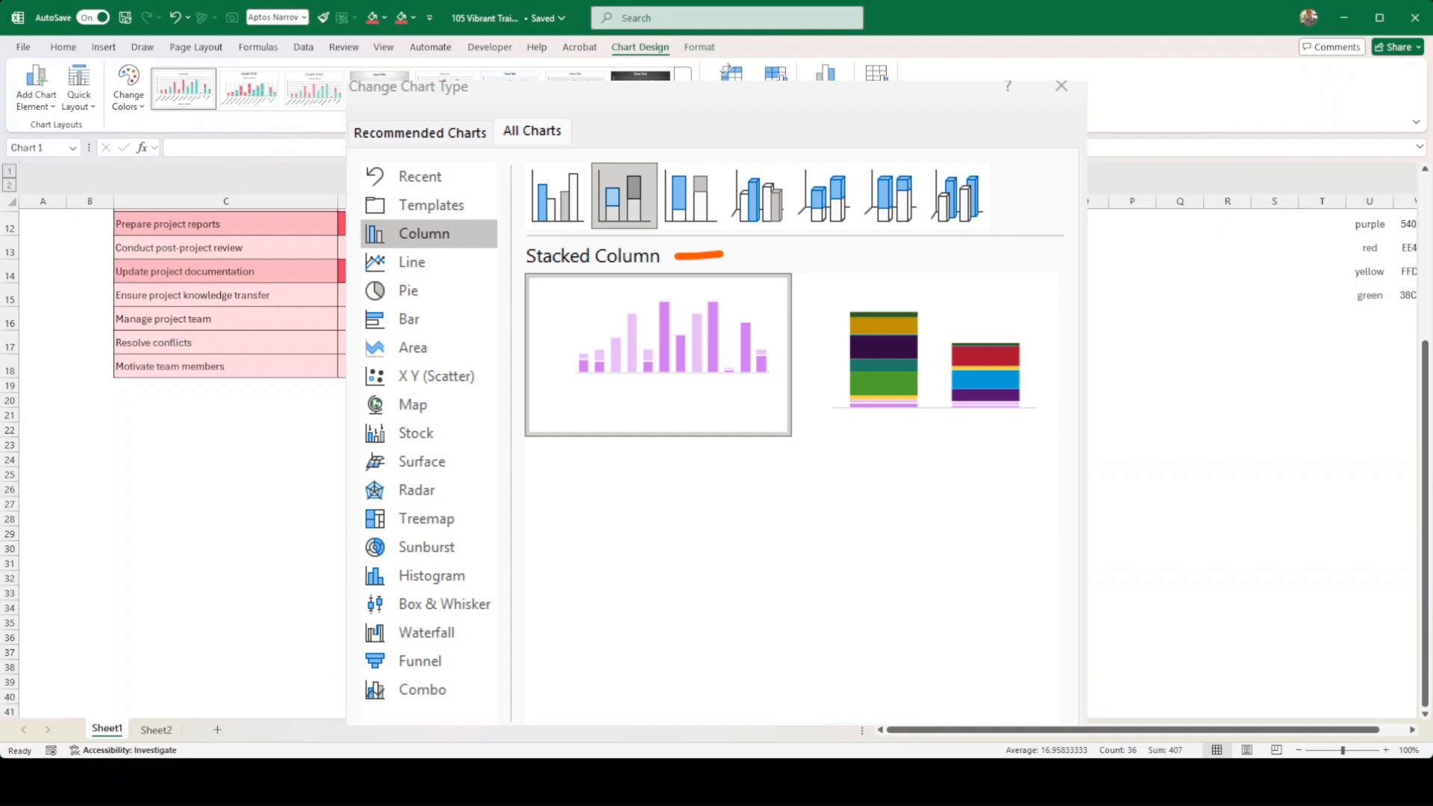
{"action": "key", "text": "Delete"}
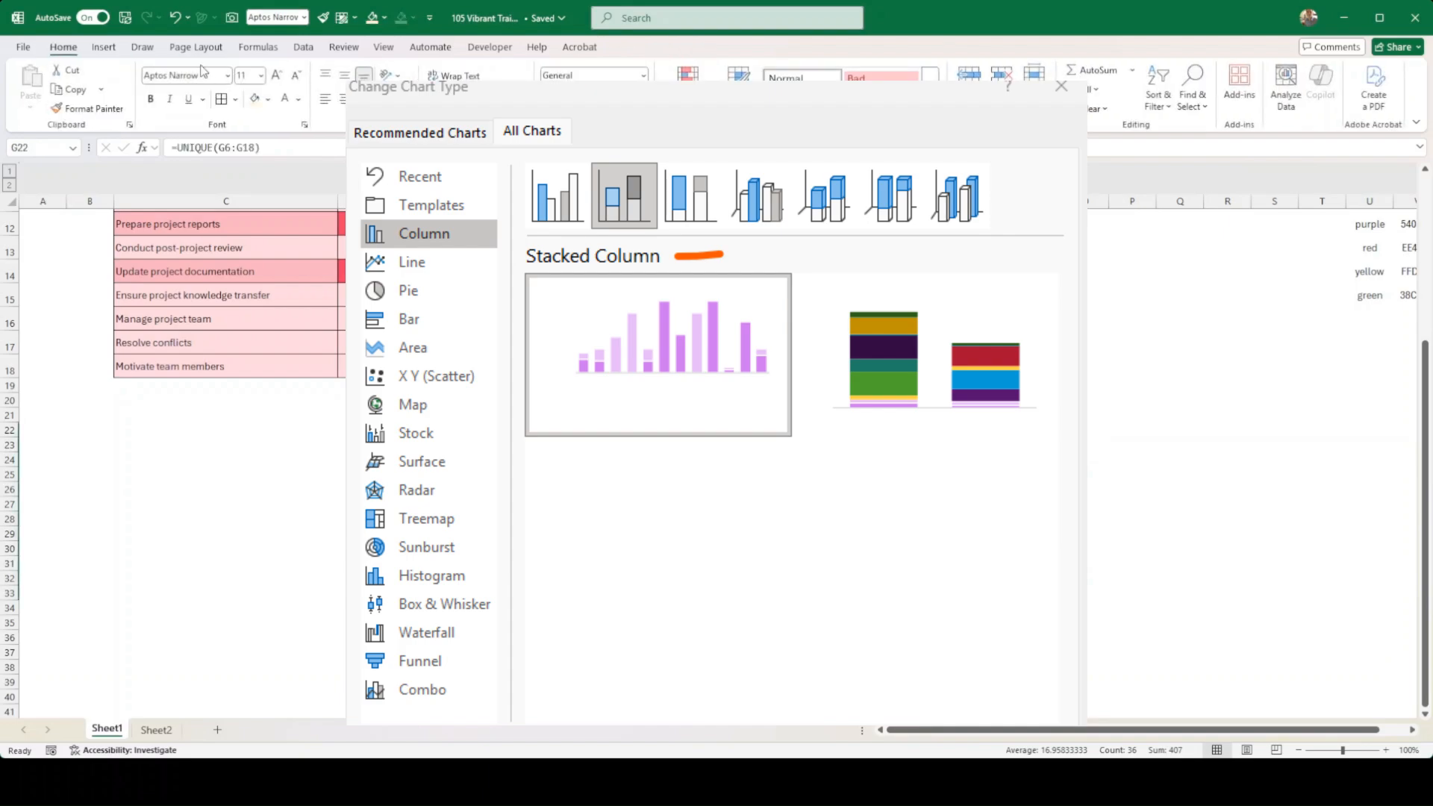
Insert a Stacked Column chart from G22:I33 and move it away from the resource names and completed column.
{"action": "left_click", "coordinate": [104, 46]}
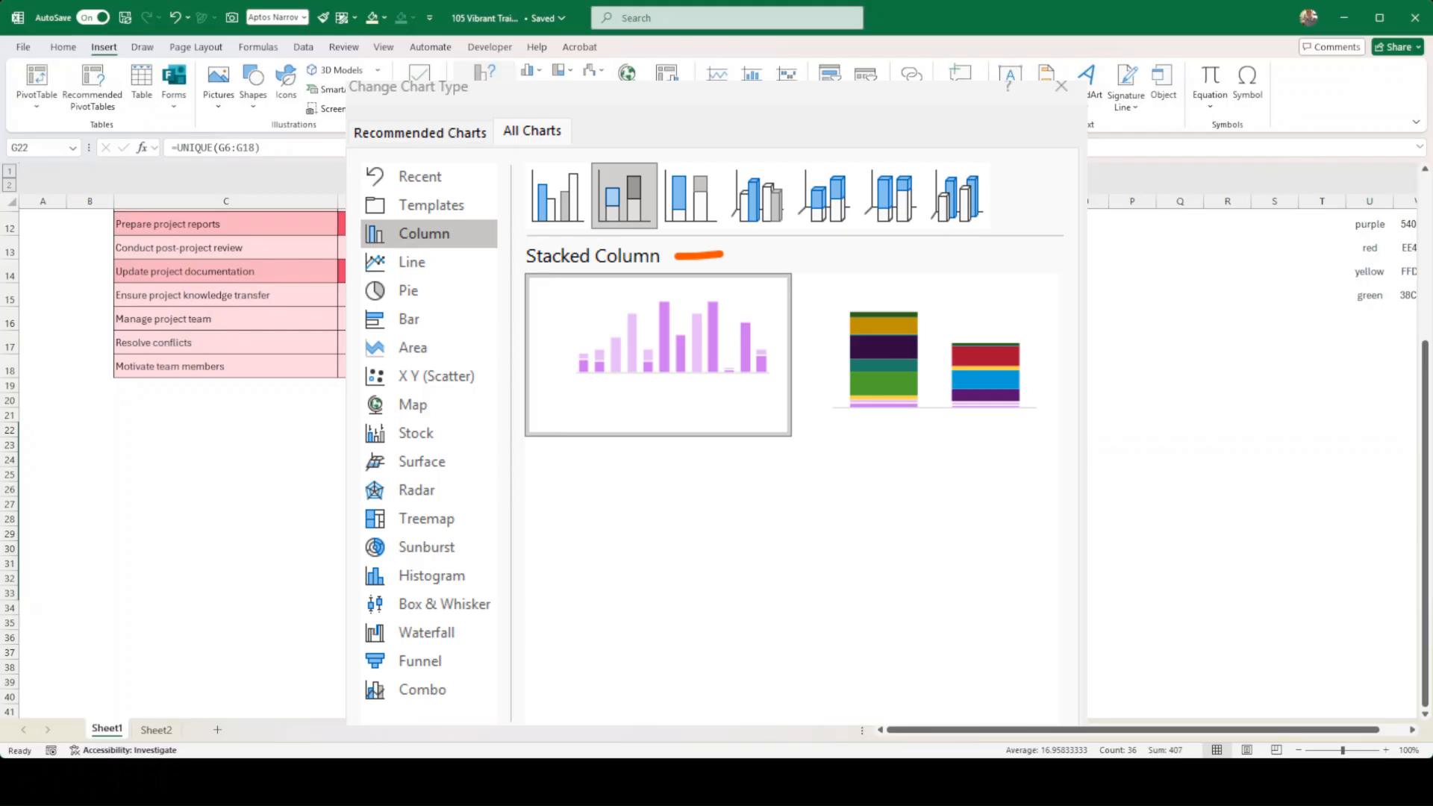
{"action": "left_click", "coordinate": [483, 87]}
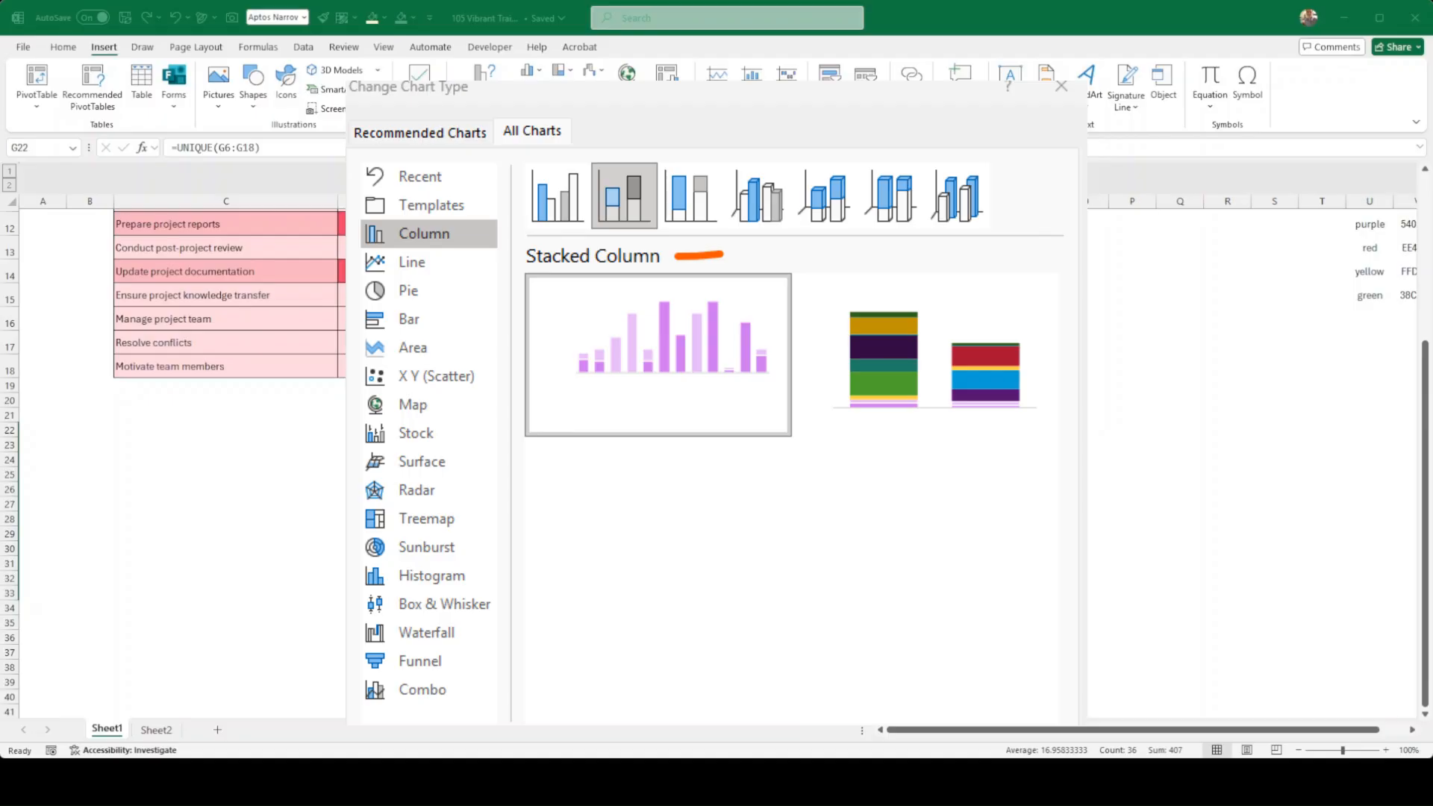
{"action": "left_click", "coordinate": [858, 586]}
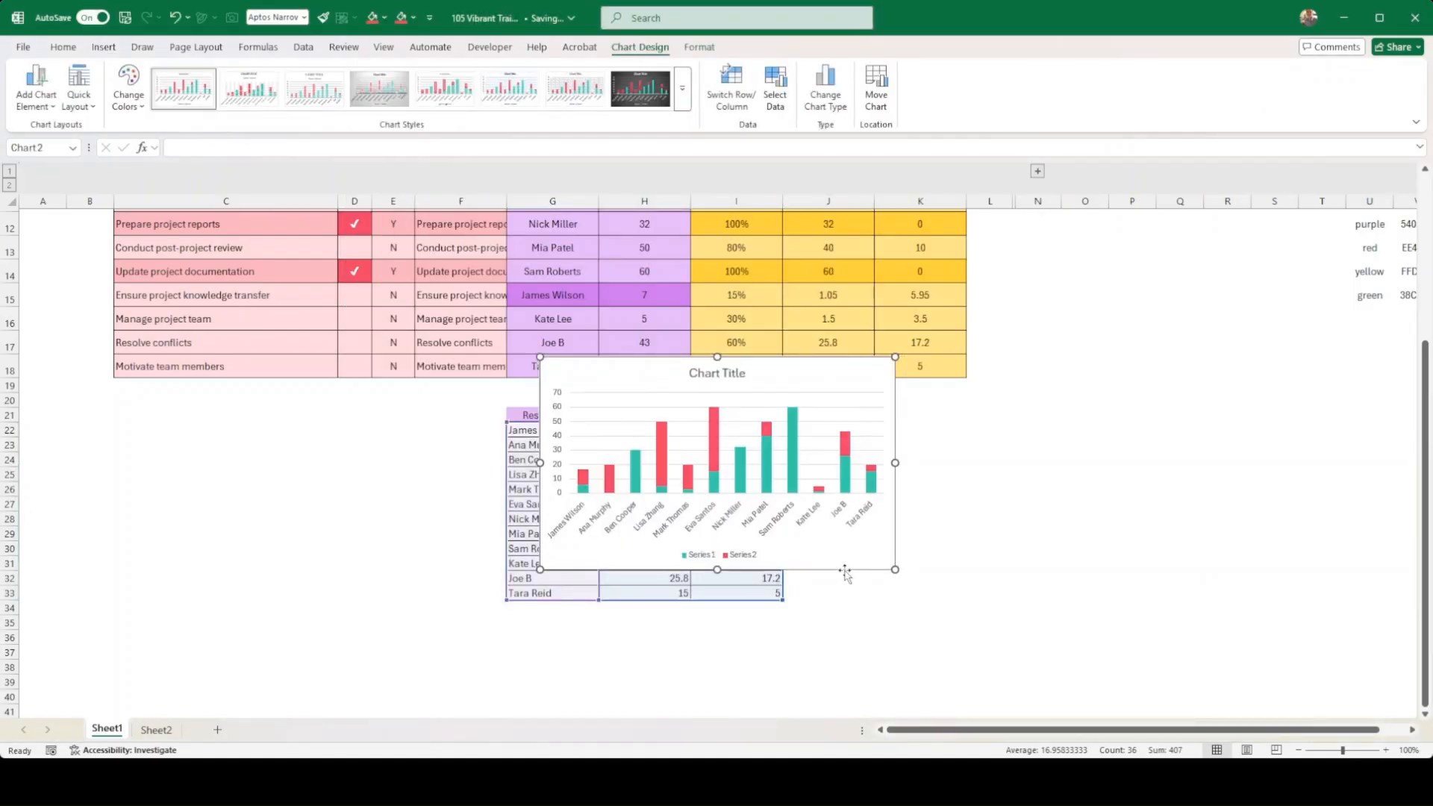
{"action": "left_click_drag", "start_coordinate": [845, 572], "coordinate": [1037, 543]}
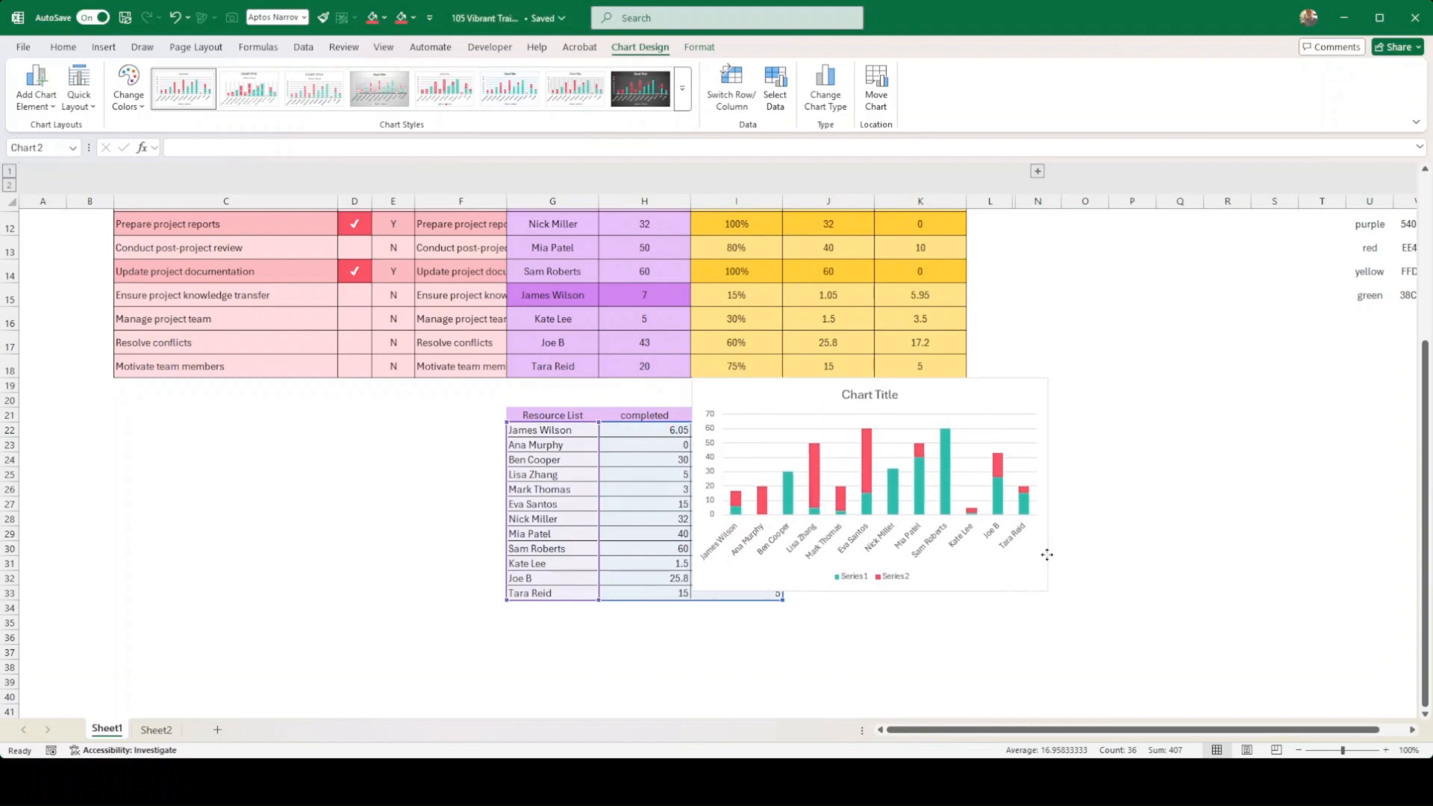
Set the gap width of the chart's columns to 50% and make the chart narrower.
{"action": "left_click", "coordinate": [989, 487]}
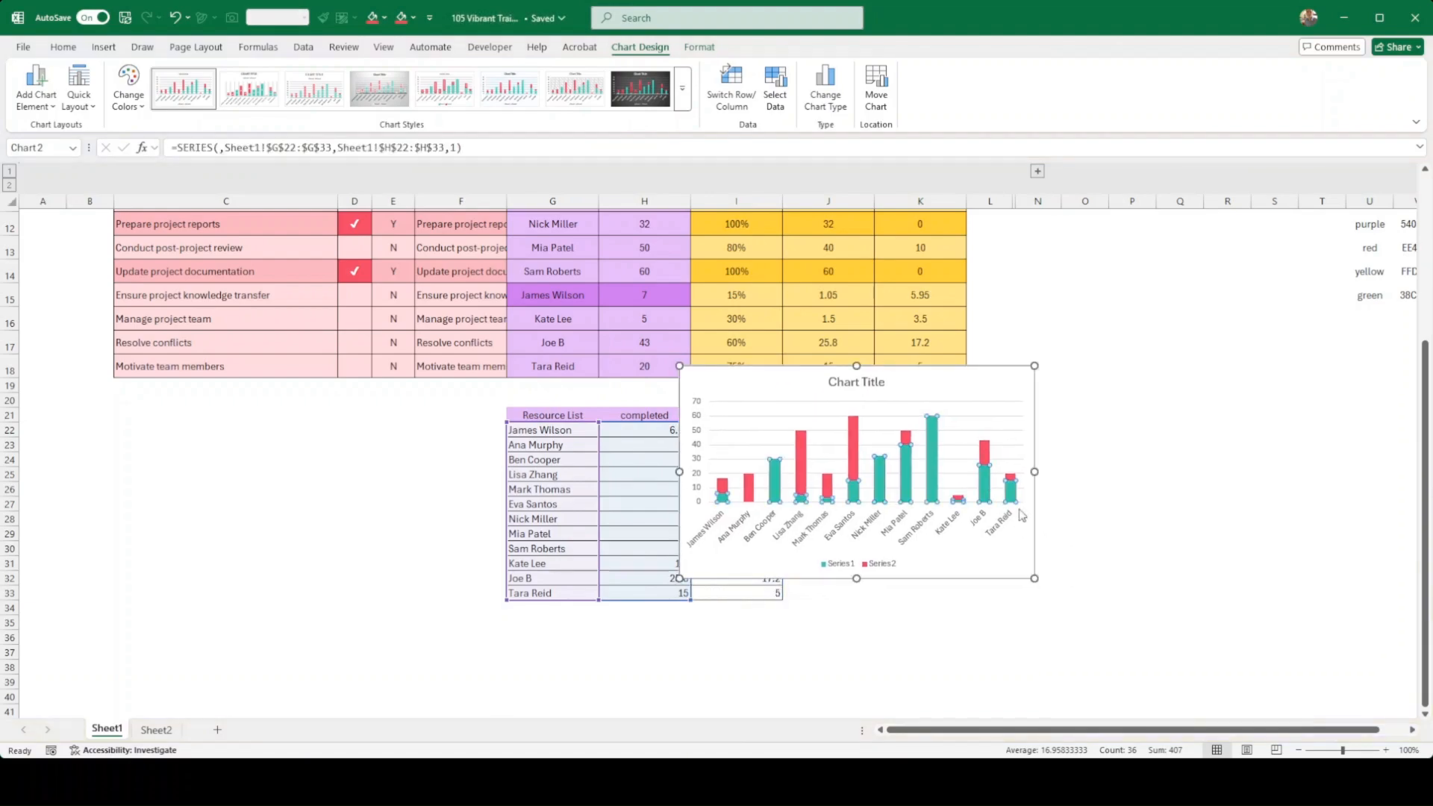
{"action": "key", "text": "ctrl+1"}
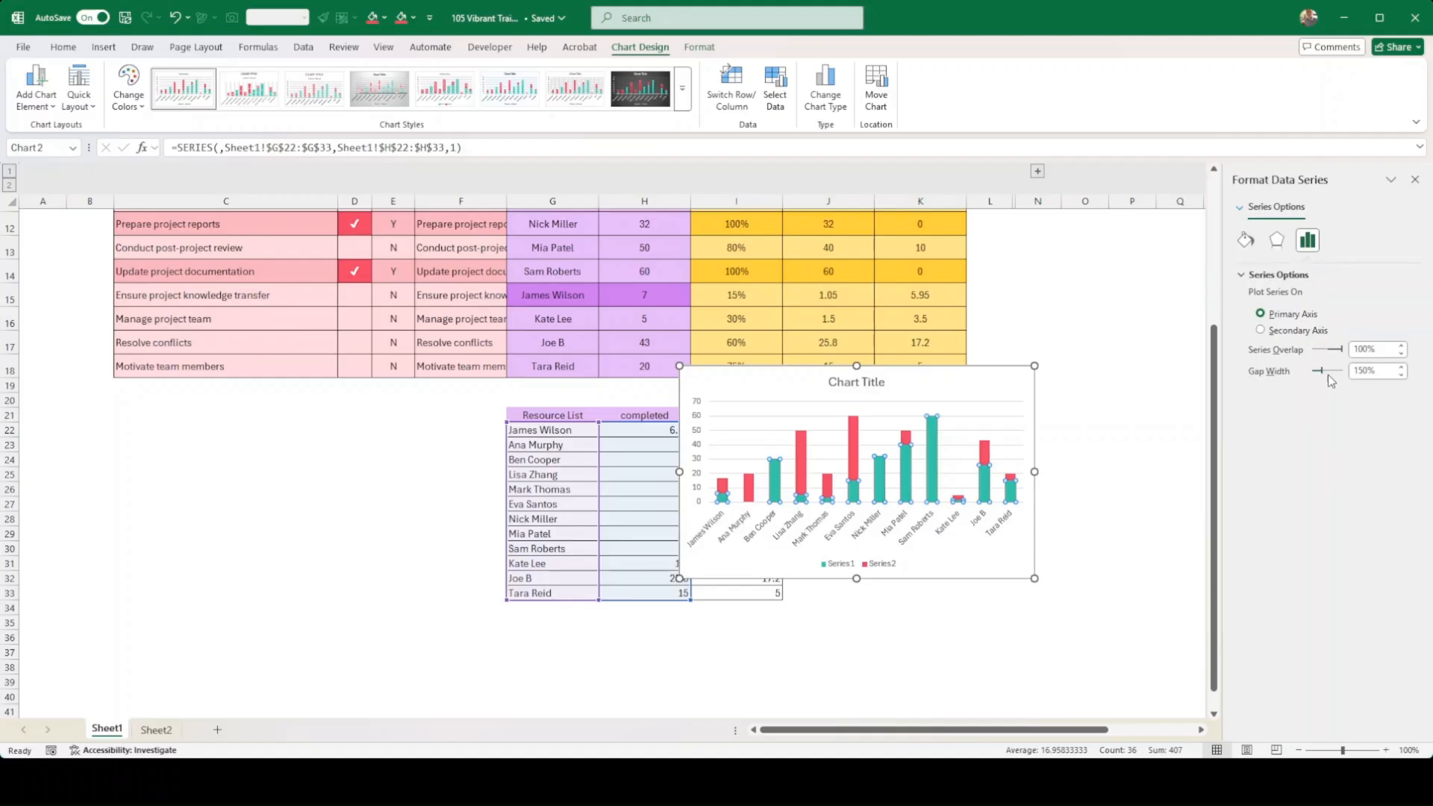
{"action": "left_click", "coordinate": [1387, 373]}
{"action": "left_click_drag", "start_coordinate": [1384, 375], "coordinate": [1323, 374]}
{"action": "type", "text": "50"}
{"action": "key", "text": "Return"}
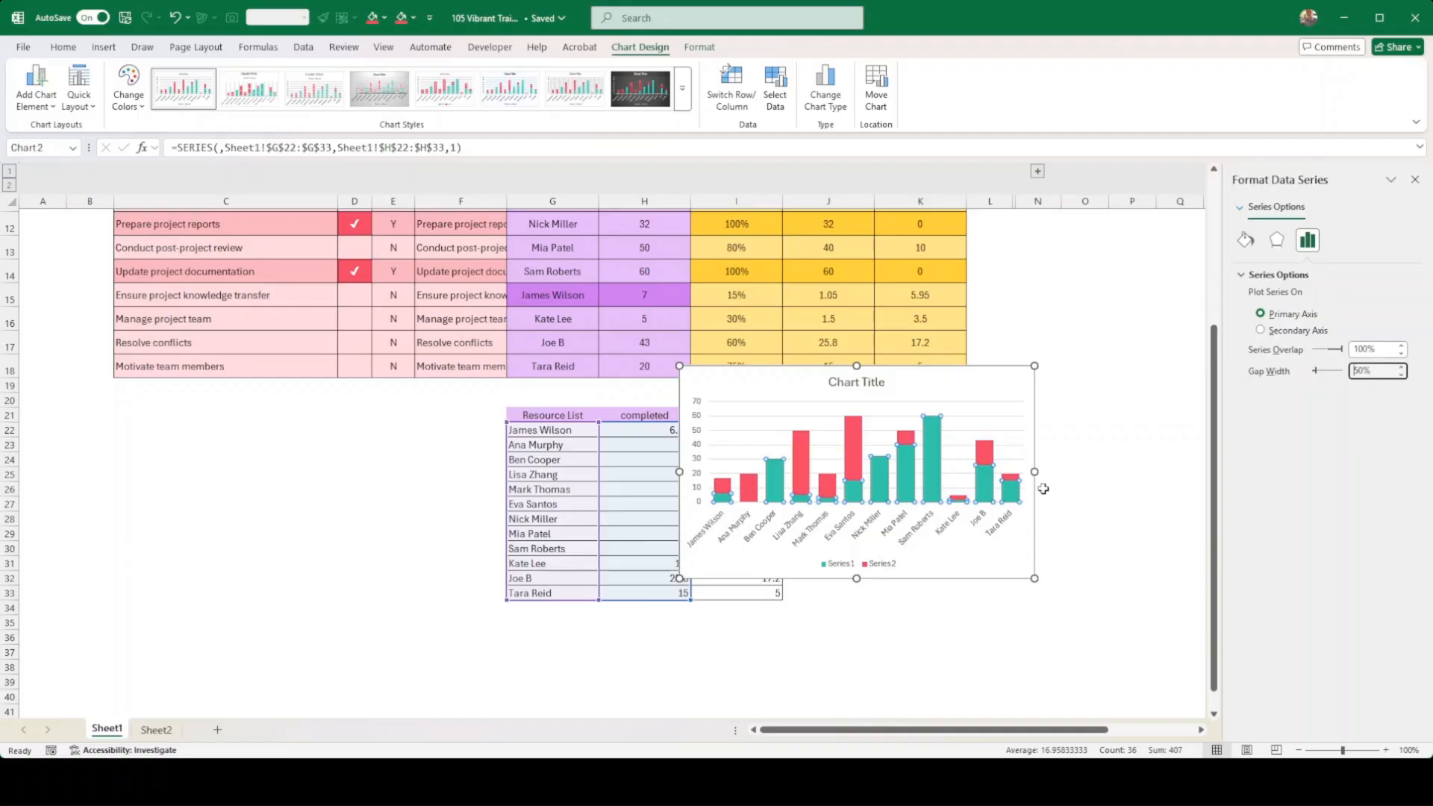
{"action": "left_click_drag", "start_coordinate": [1040, 471], "coordinate": [979, 471]}
{"action": "left_click", "coordinate": [1045, 517]}
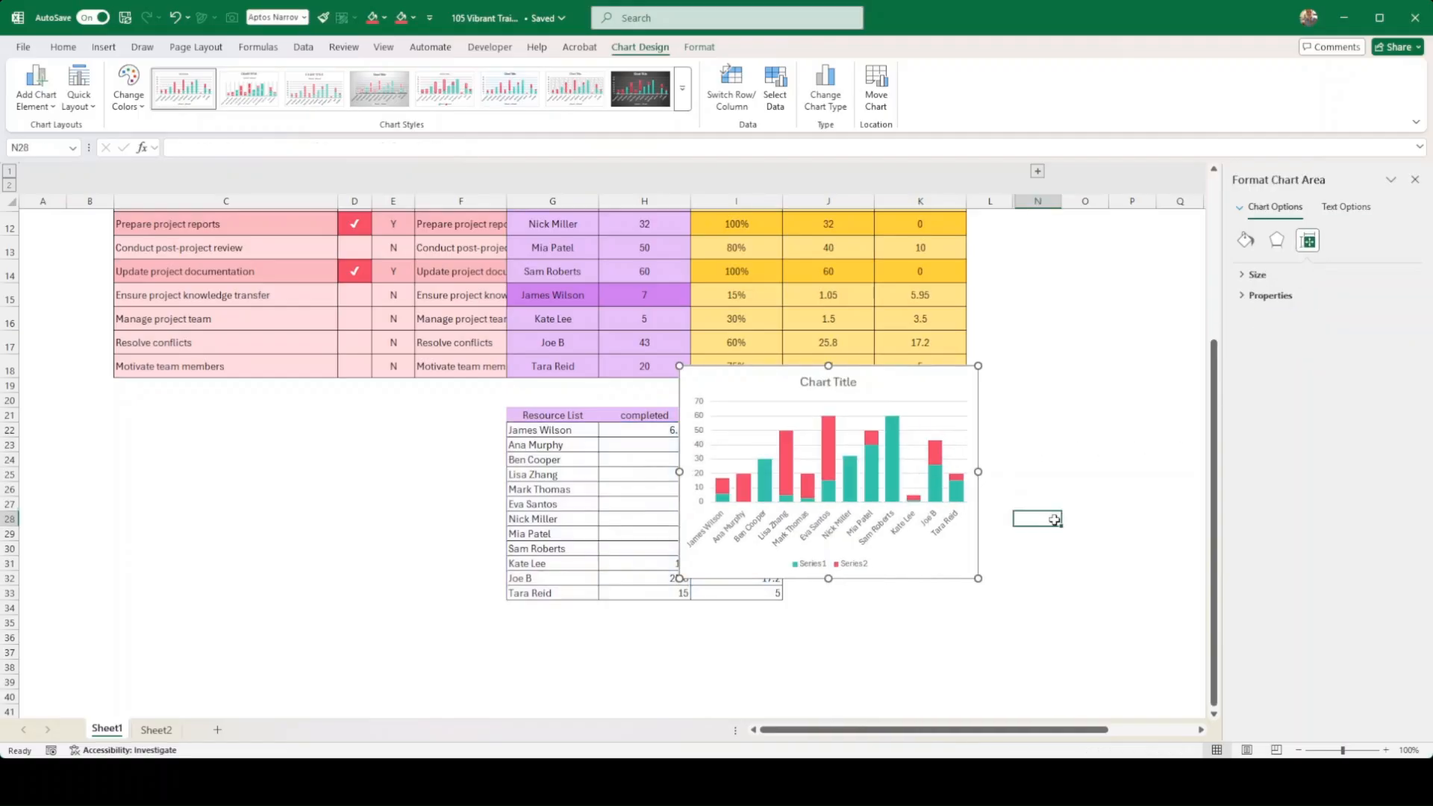
Fill the stacked column chart's completed series with a darker purple and its outstanding series with light purple.
{"action": "left_click", "coordinate": [939, 577]}
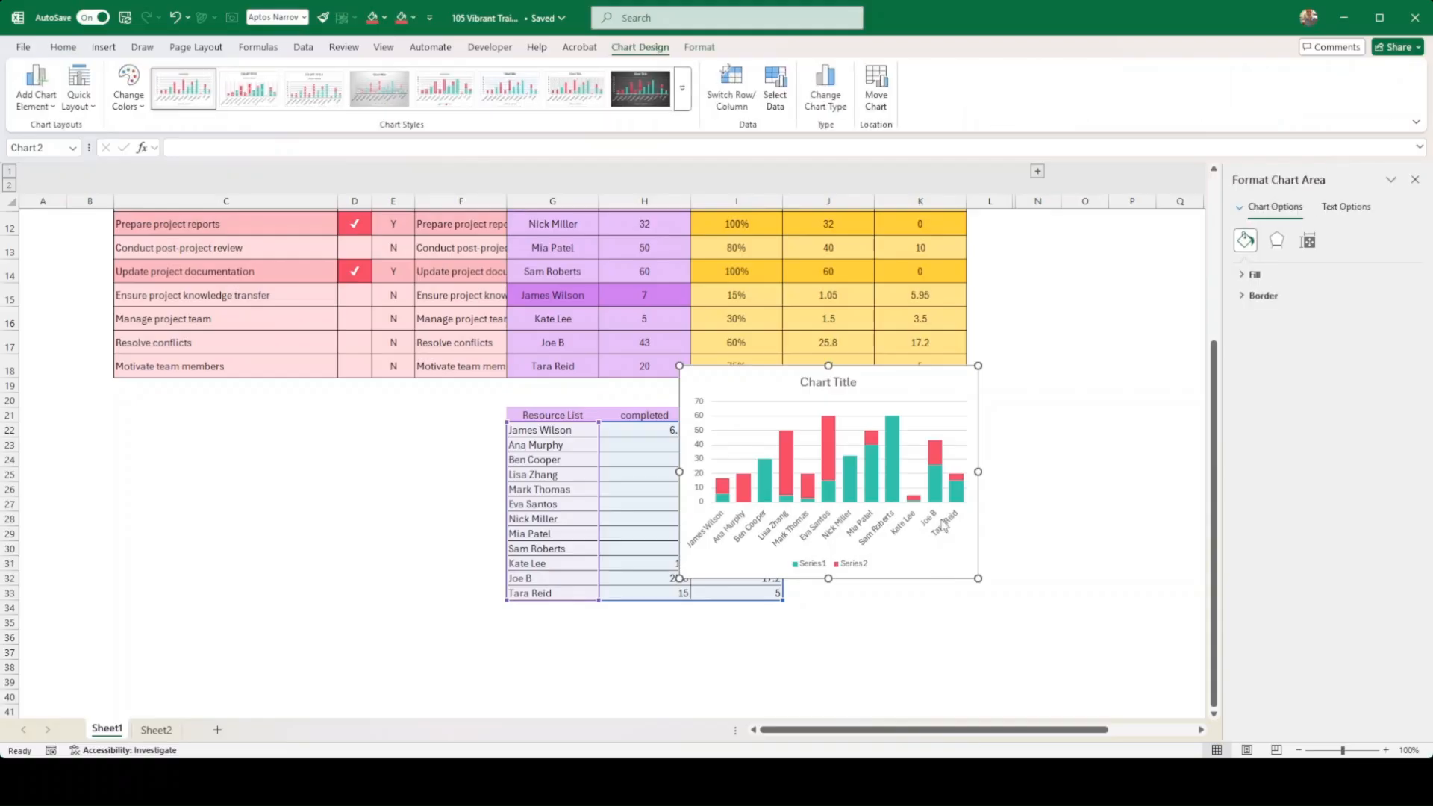
{"action": "scroll", "coordinate": [596, 294], "scroll_direction": "up", "scroll_amount": 2}
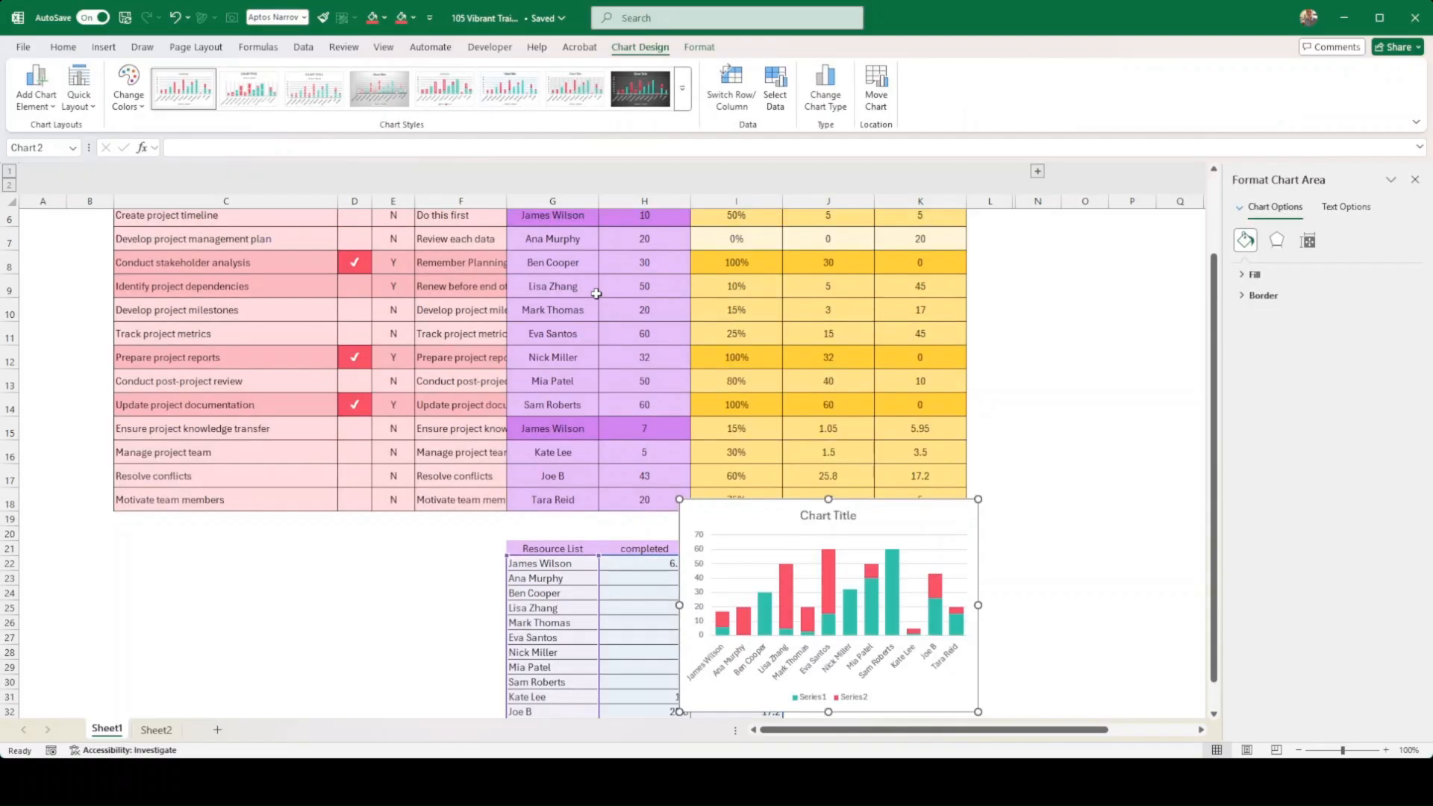
{"action": "scroll", "coordinate": [624, 277], "scroll_direction": "down", "scroll_amount": 1}
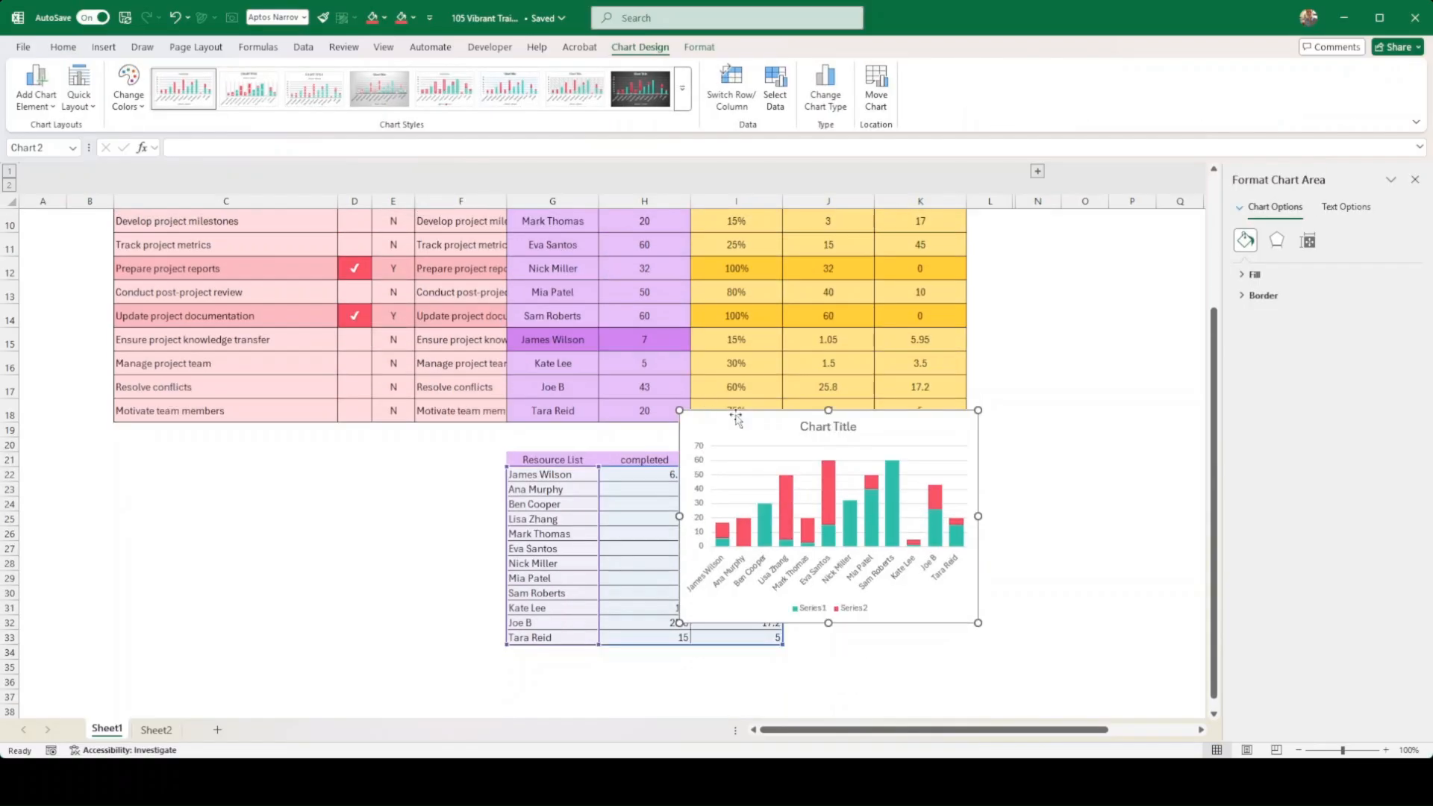
{"action": "left_click", "coordinate": [870, 523]}
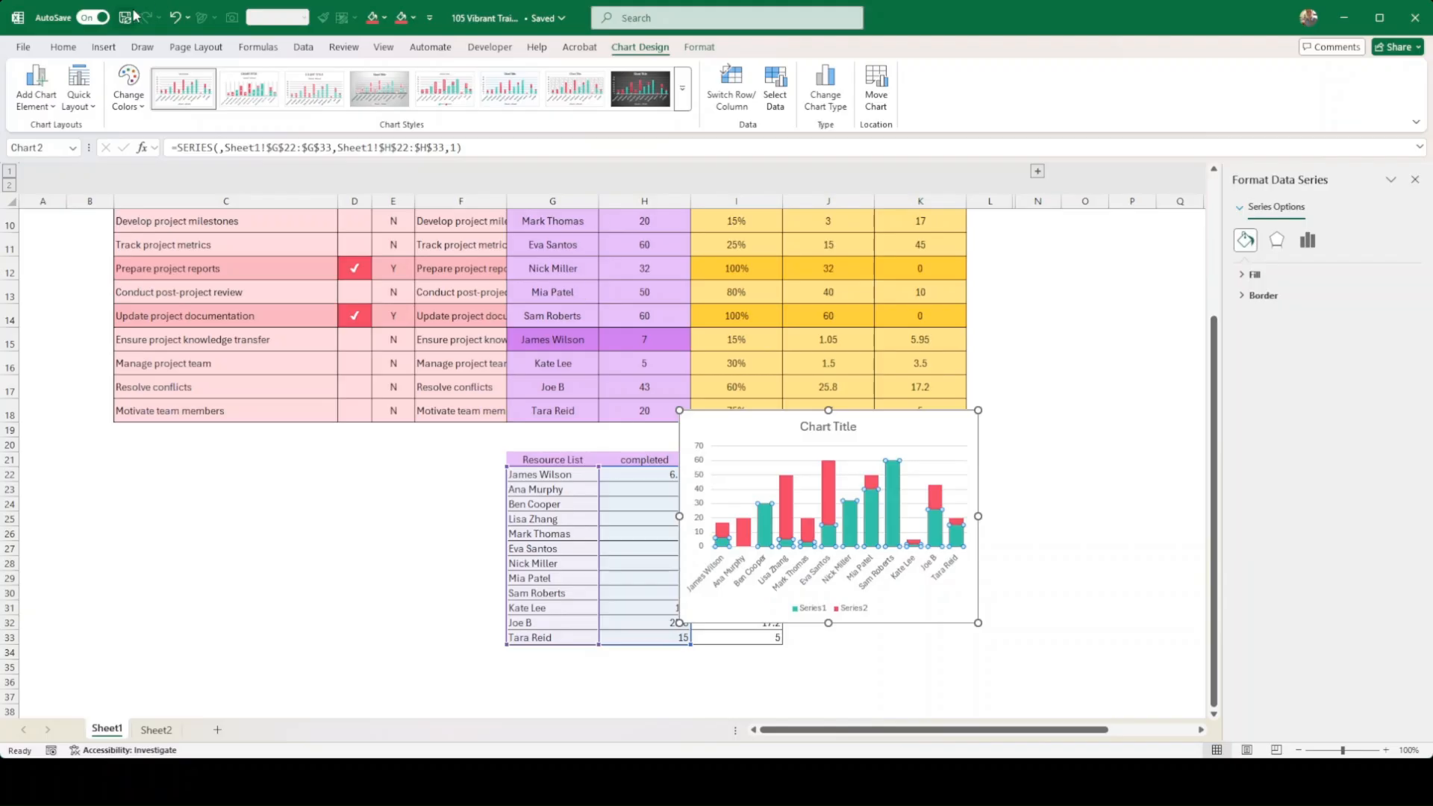
{"action": "left_click", "coordinate": [60, 46]}
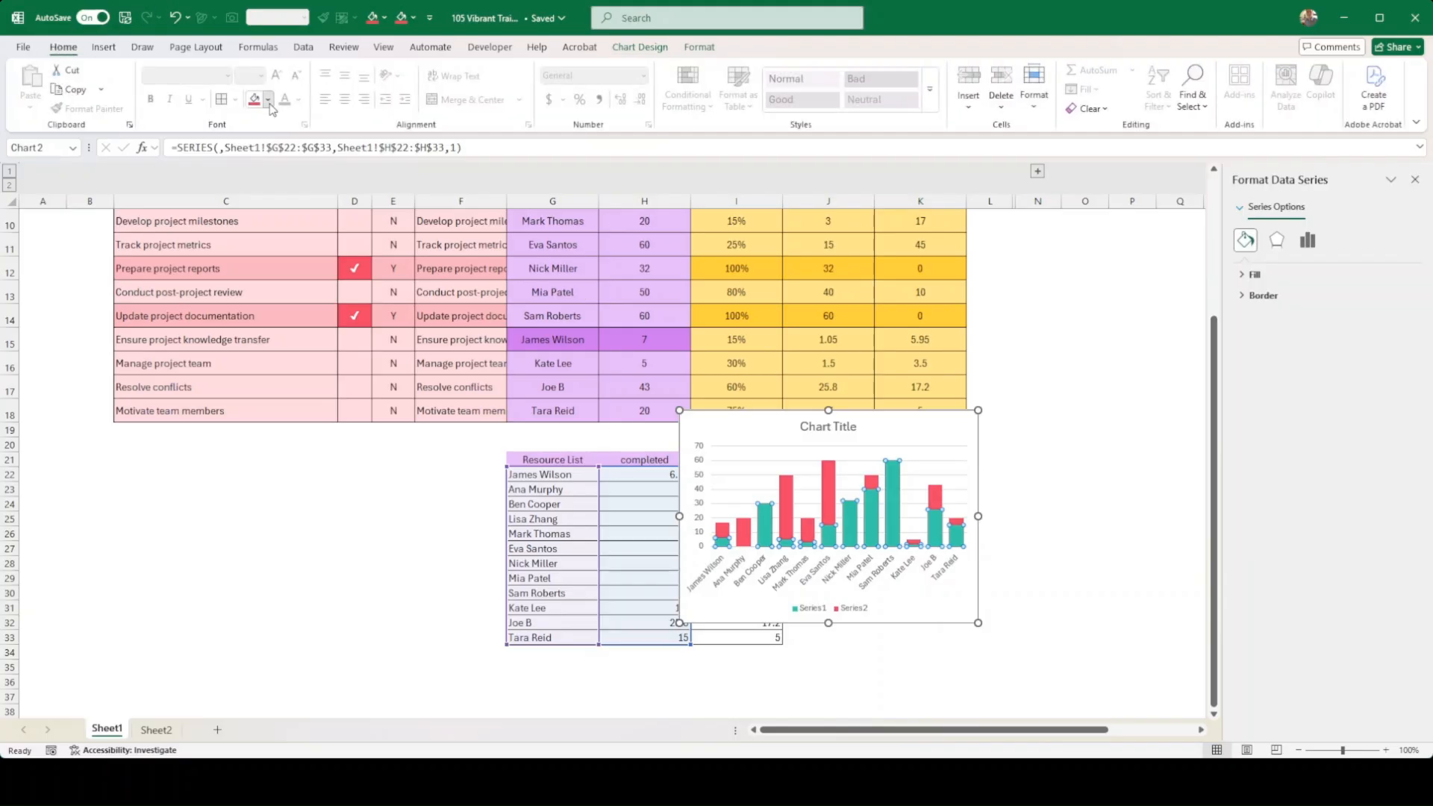
{"action": "left_click", "coordinate": [270, 101]}
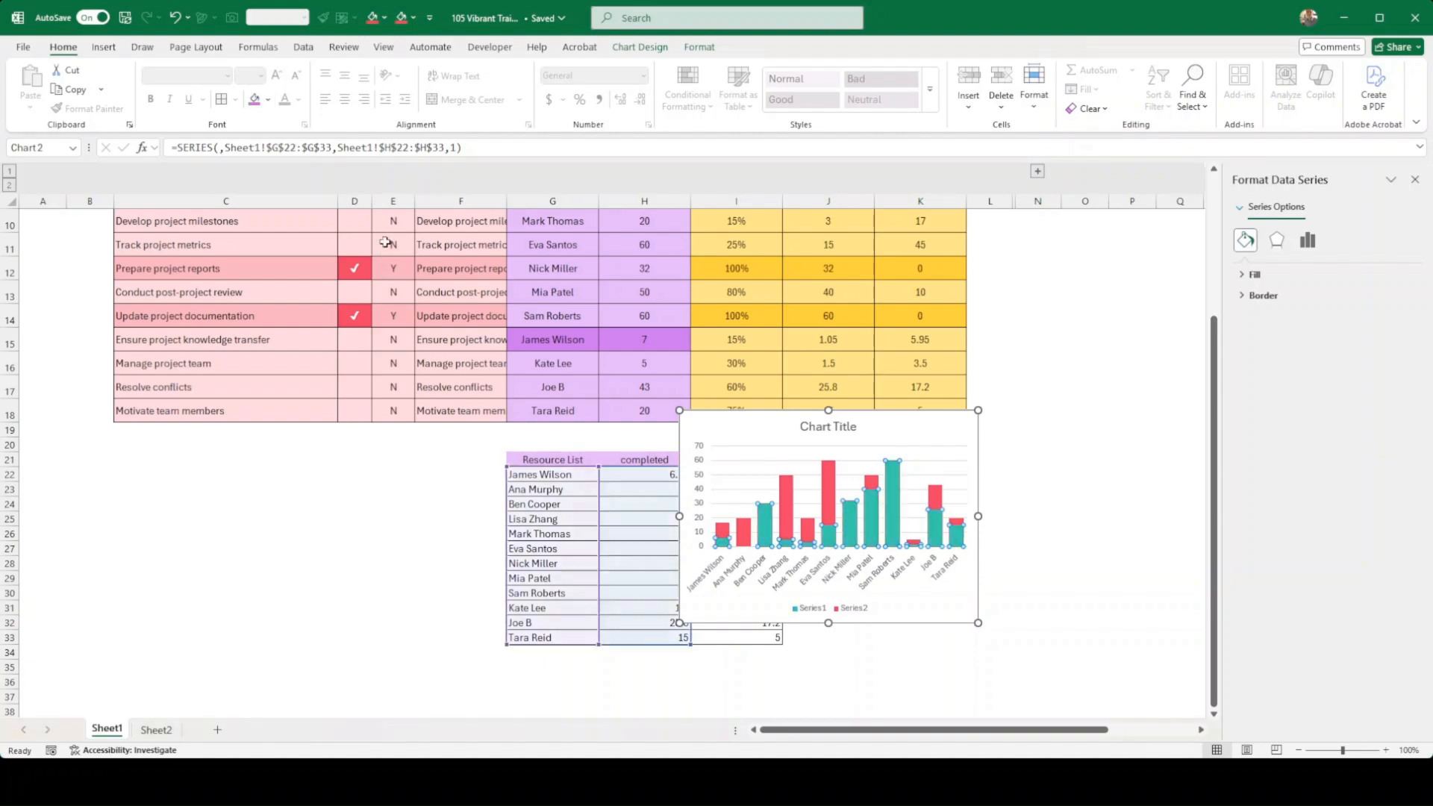
{"action": "left_click", "coordinate": [833, 493]}
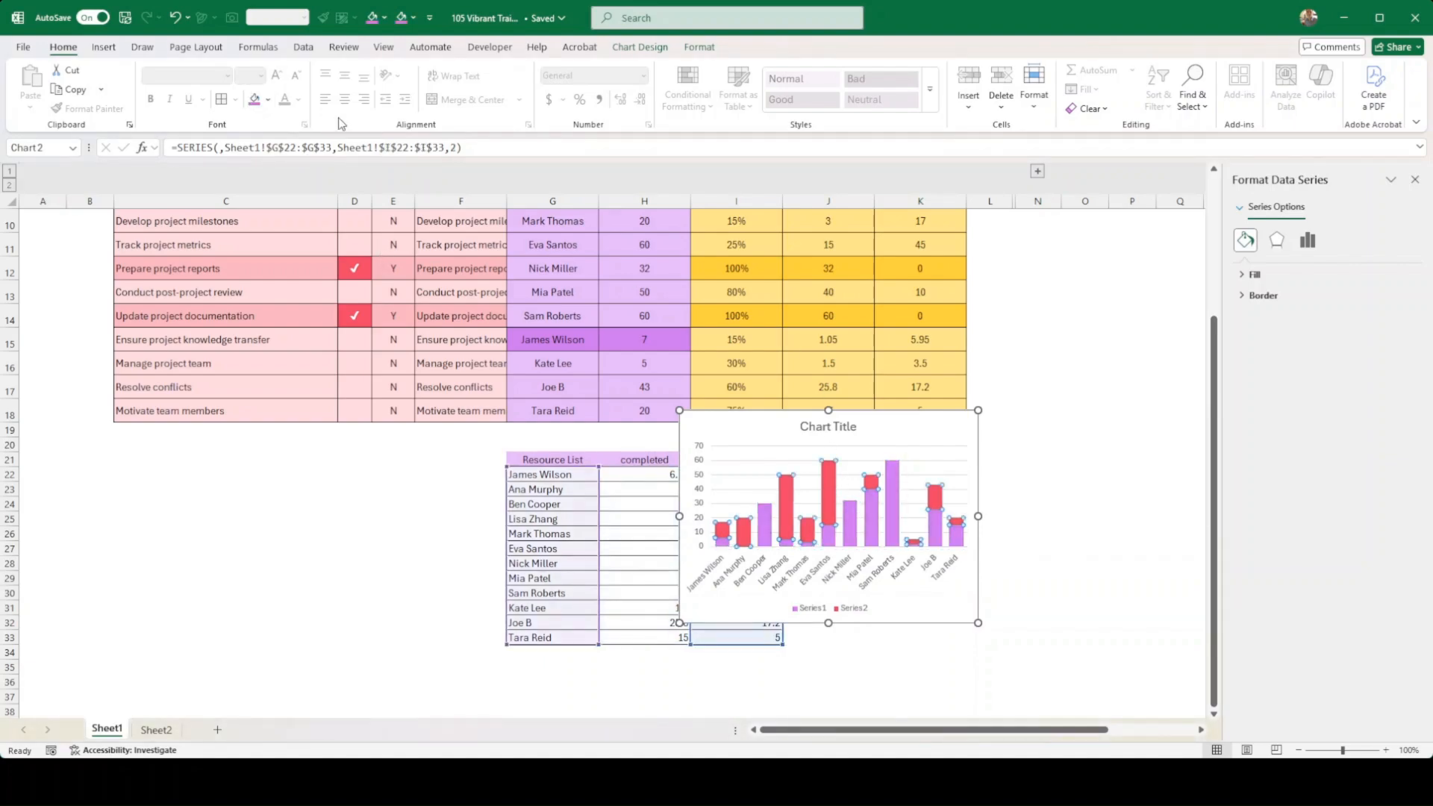
{"action": "left_click", "coordinate": [269, 102]}
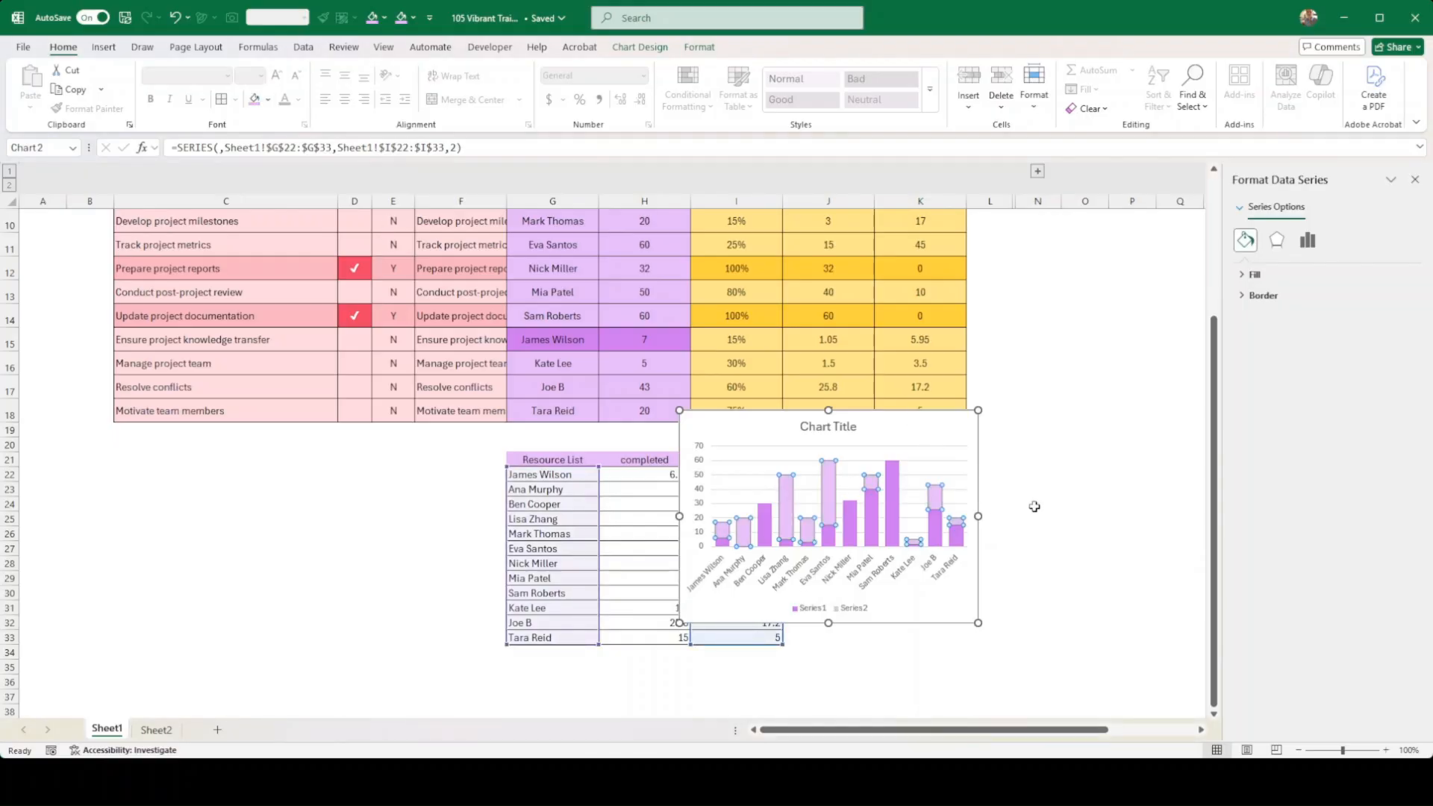
{"action": "left_click", "coordinate": [1084, 519]}
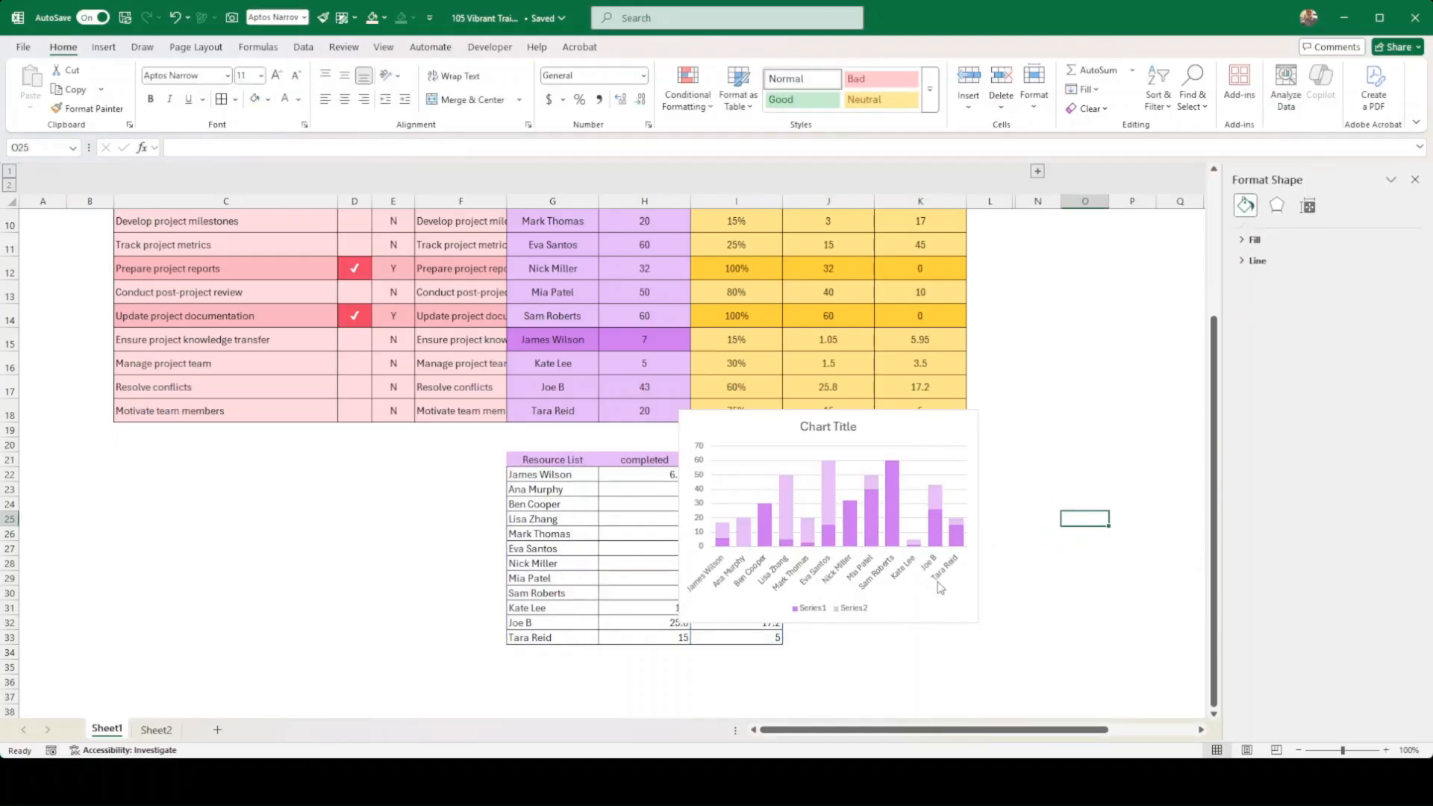
Make row 3 much taller, then move the stacked column chart above the task table and shrink it to fit there.
{"action": "left_click_drag", "start_coordinate": [940, 622], "coordinate": [864, 552]}
{"action": "scroll", "coordinate": [895, 508], "scroll_direction": "up", "scroll_amount": 3}
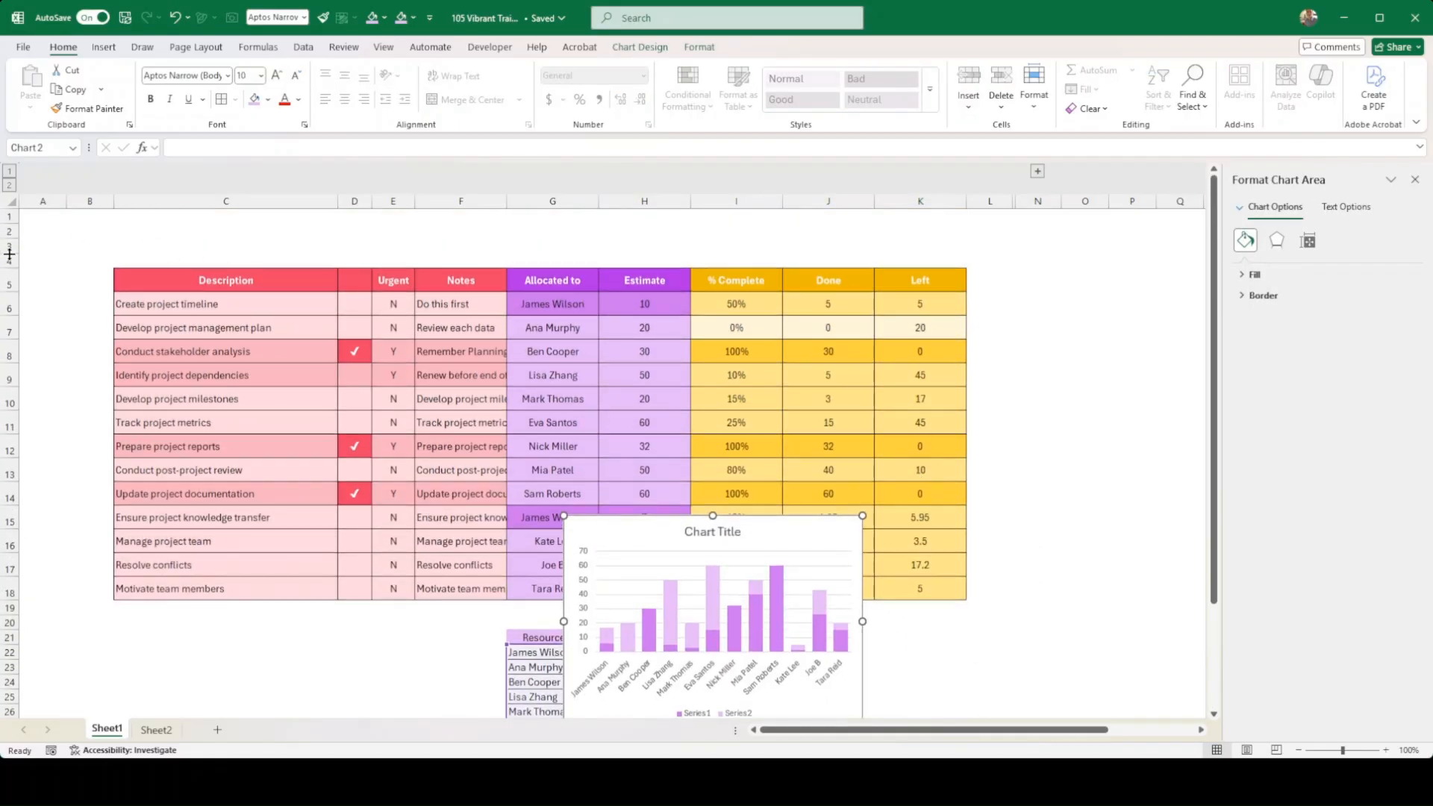
{"action": "left_click_drag", "start_coordinate": [9, 255], "coordinate": [9, 359]}
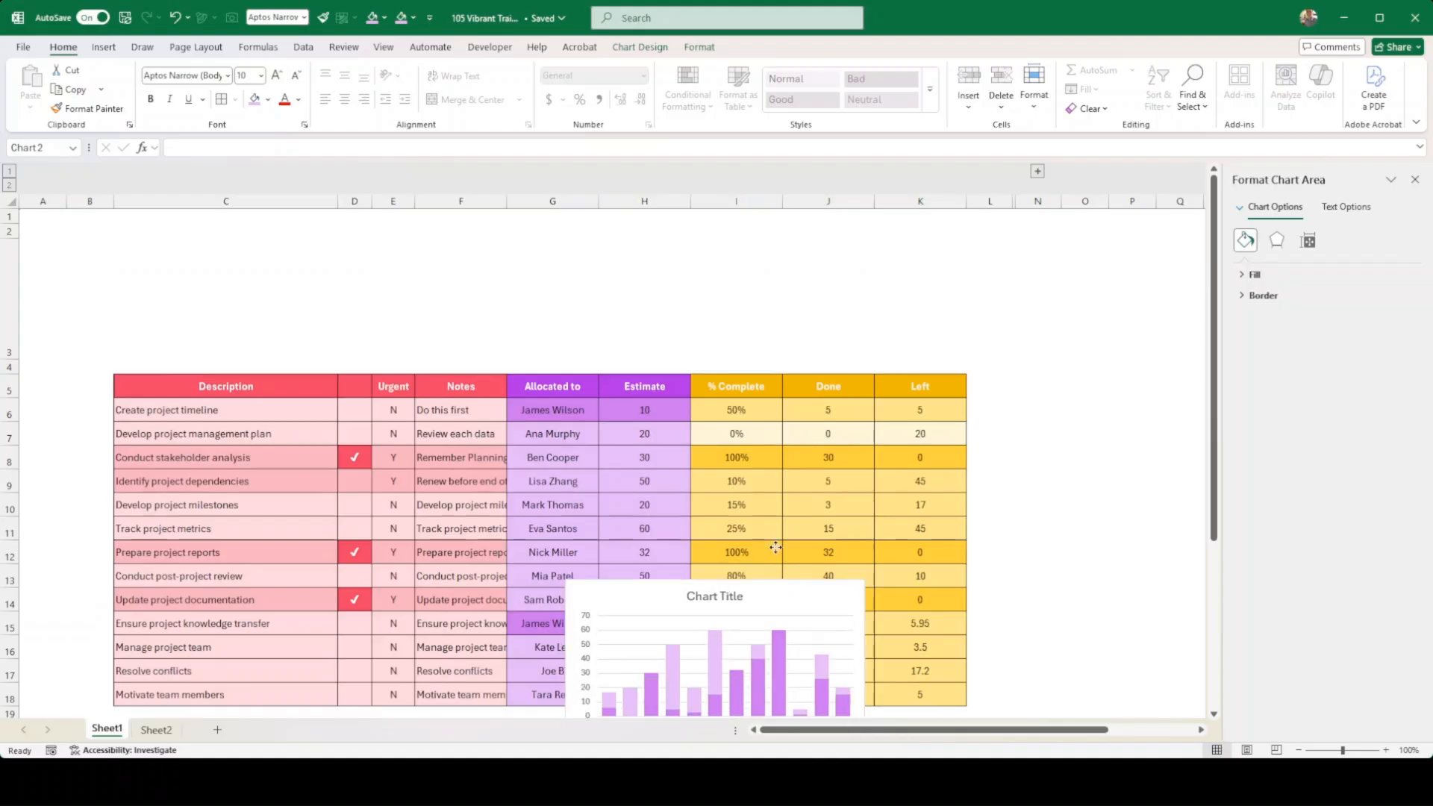
{"action": "left_click_drag", "start_coordinate": [776, 547], "coordinate": [707, 185]}
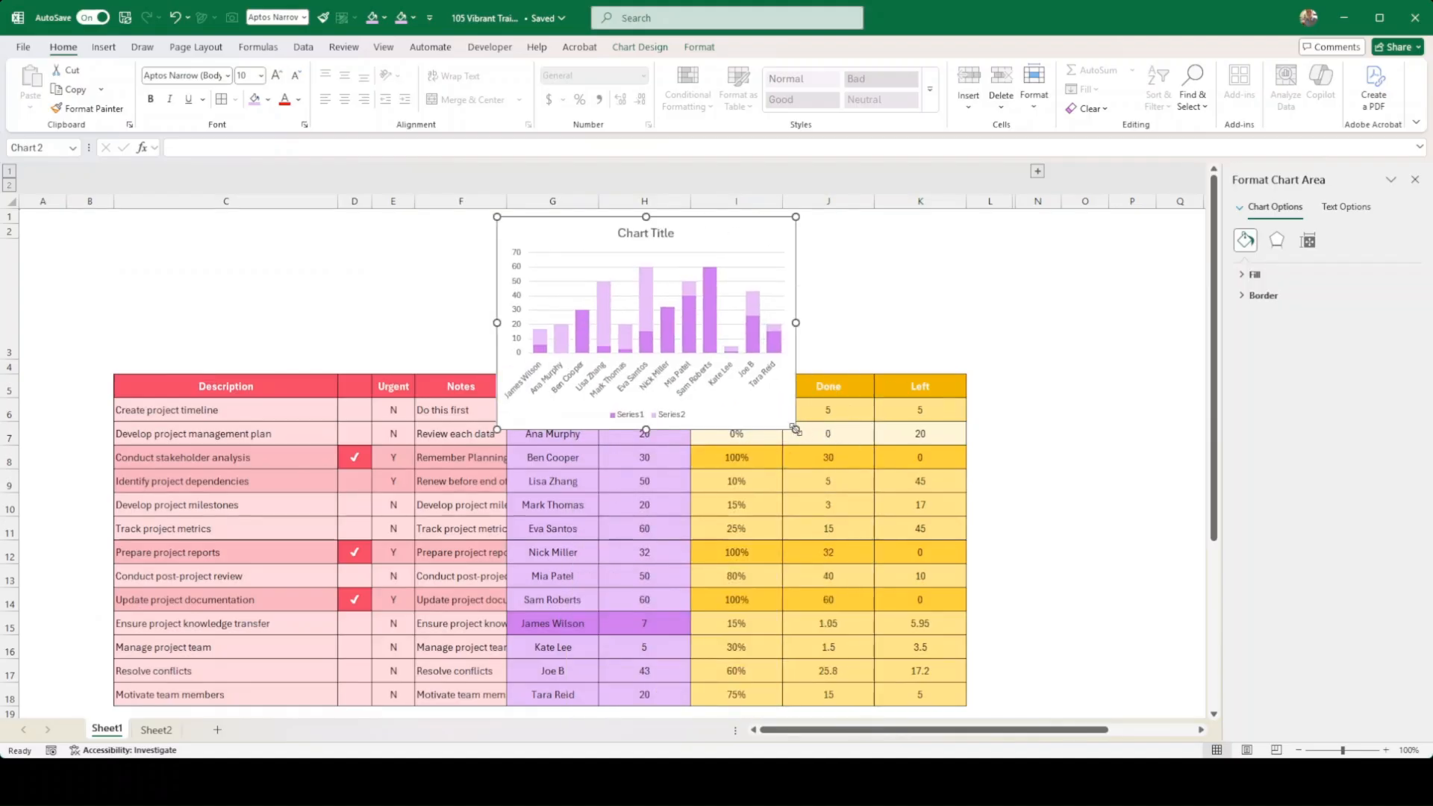
{"action": "left_click_drag", "start_coordinate": [795, 429], "coordinate": [744, 360]}
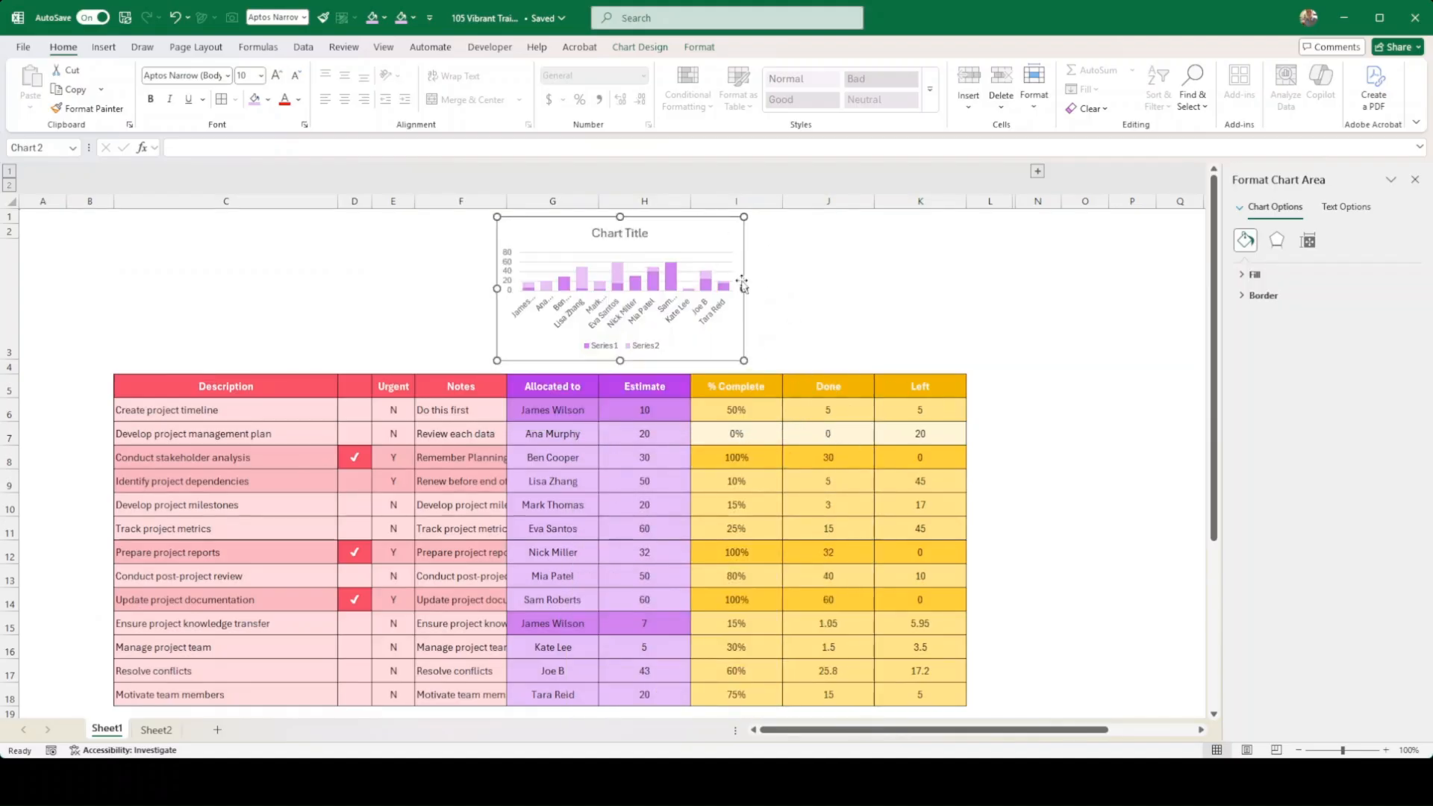
Delete the stacked column chart's legend and make the chart narrower, ending near the Estimate column's edge.
{"action": "left_click", "coordinate": [629, 347]}
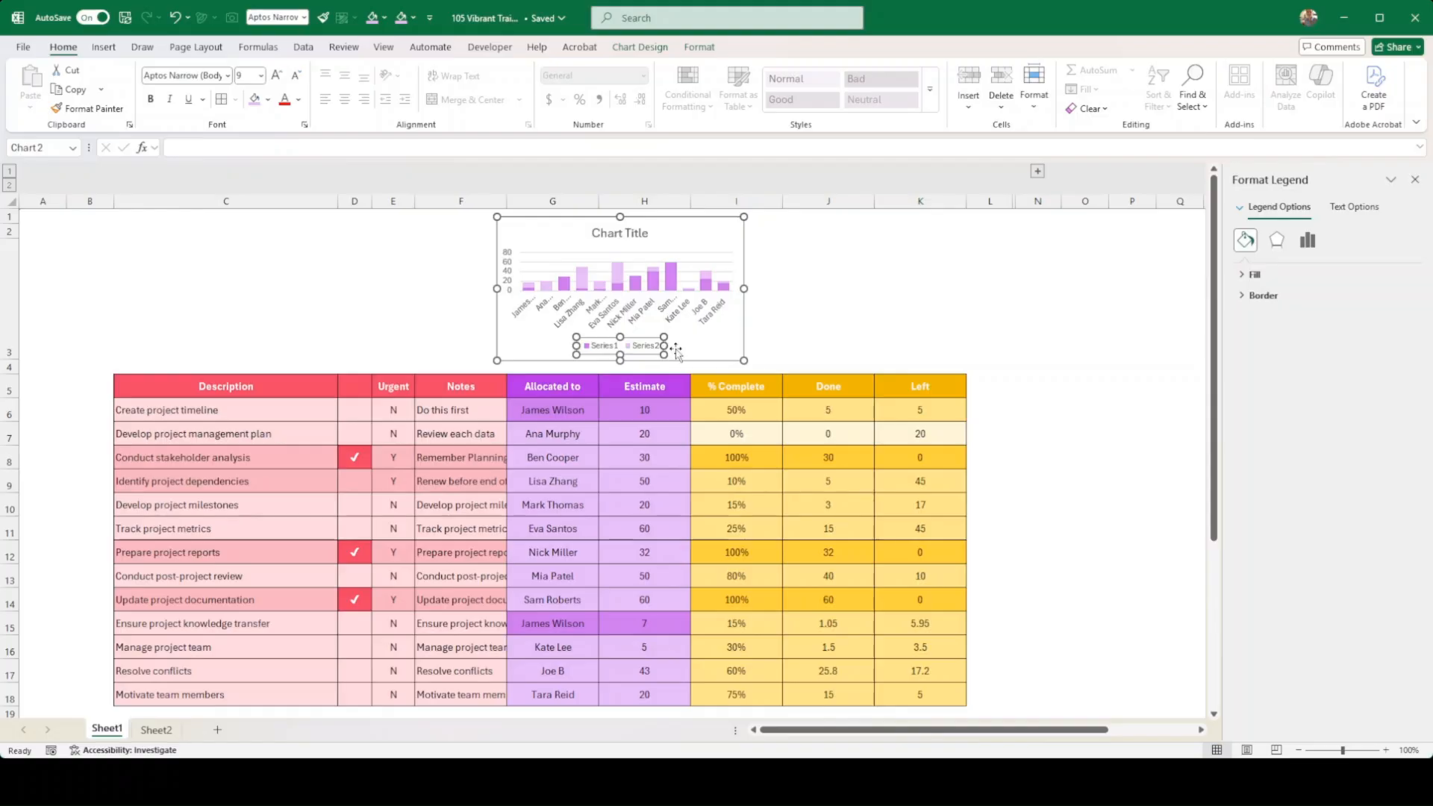
{"action": "left_click", "coordinate": [742, 326]}
{"action": "left_click_drag", "start_coordinate": [745, 289], "coordinate": [700, 283]}
{"action": "left_click", "coordinate": [870, 280]}
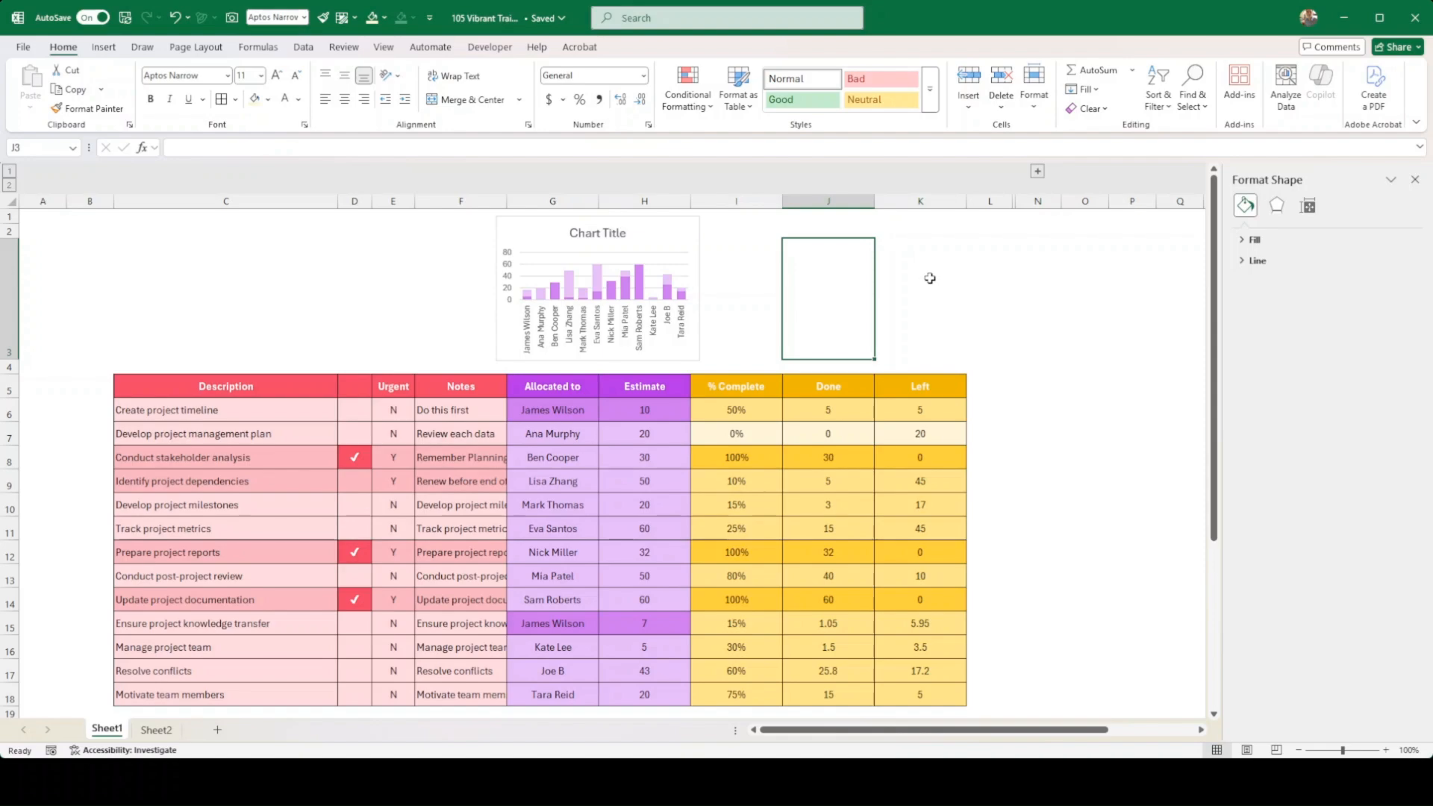
Insert a blank row above the Resource List heading row to leave more space below the task table.
{"action": "scroll", "coordinate": [930, 278], "scroll_direction": "down", "scroll_amount": 2}
{"action": "scroll", "coordinate": [933, 273], "scroll_direction": "up", "scroll_amount": 2}
{"action": "left_click", "coordinate": [949, 278]}
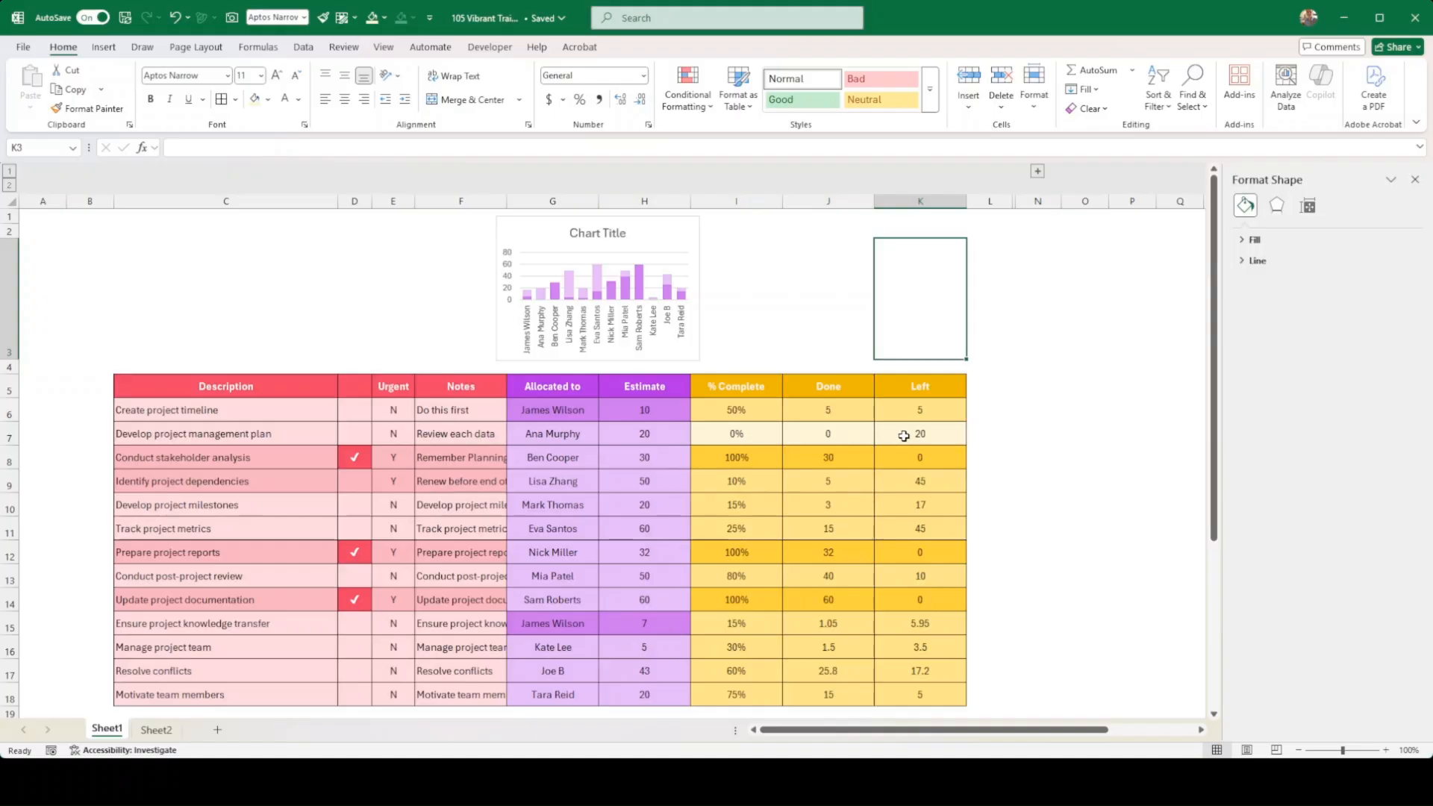
{"action": "scroll", "coordinate": [910, 418], "scroll_direction": "down", "scroll_amount": 2}
{"action": "left_click", "coordinate": [721, 641]}
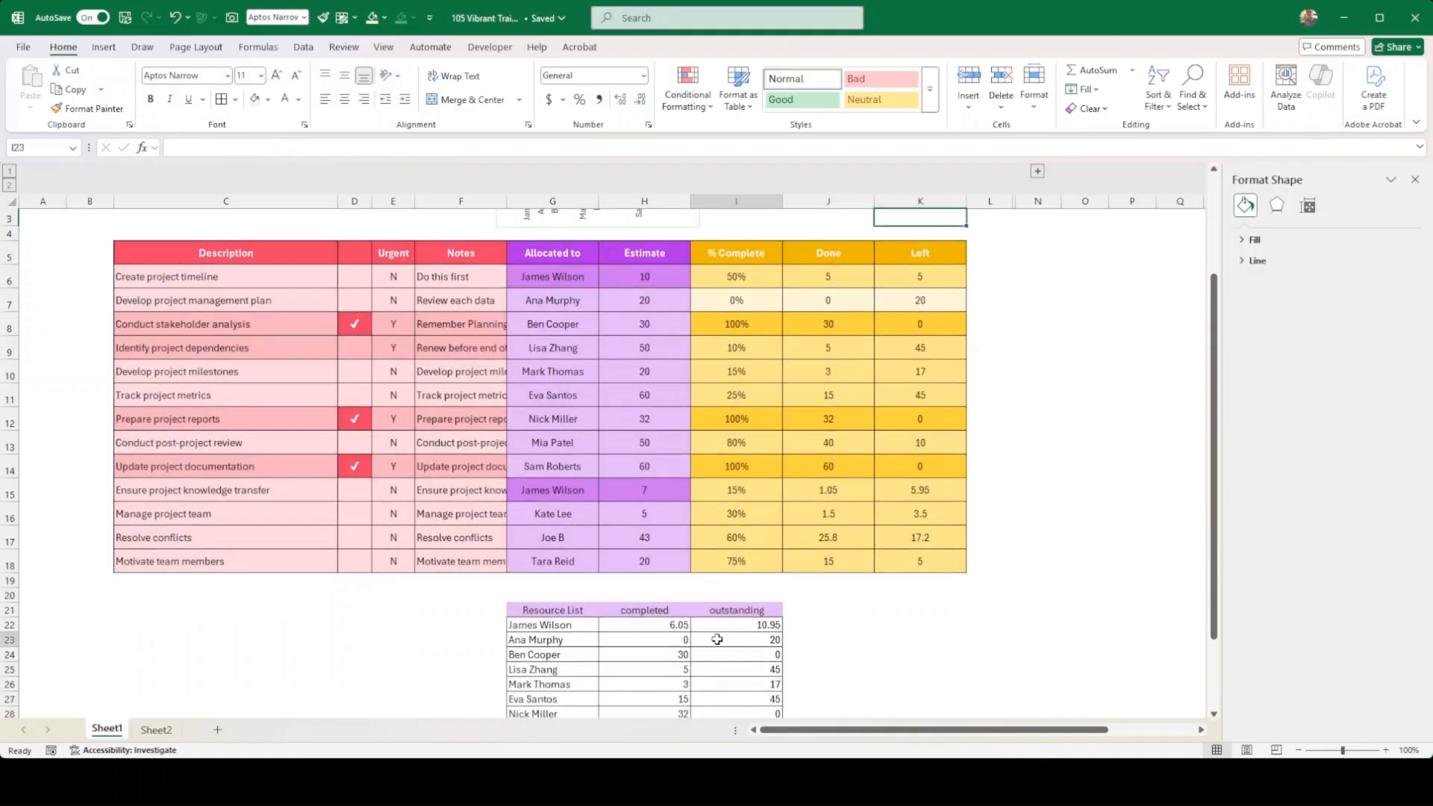
{"action": "left_click", "coordinate": [743, 592]}
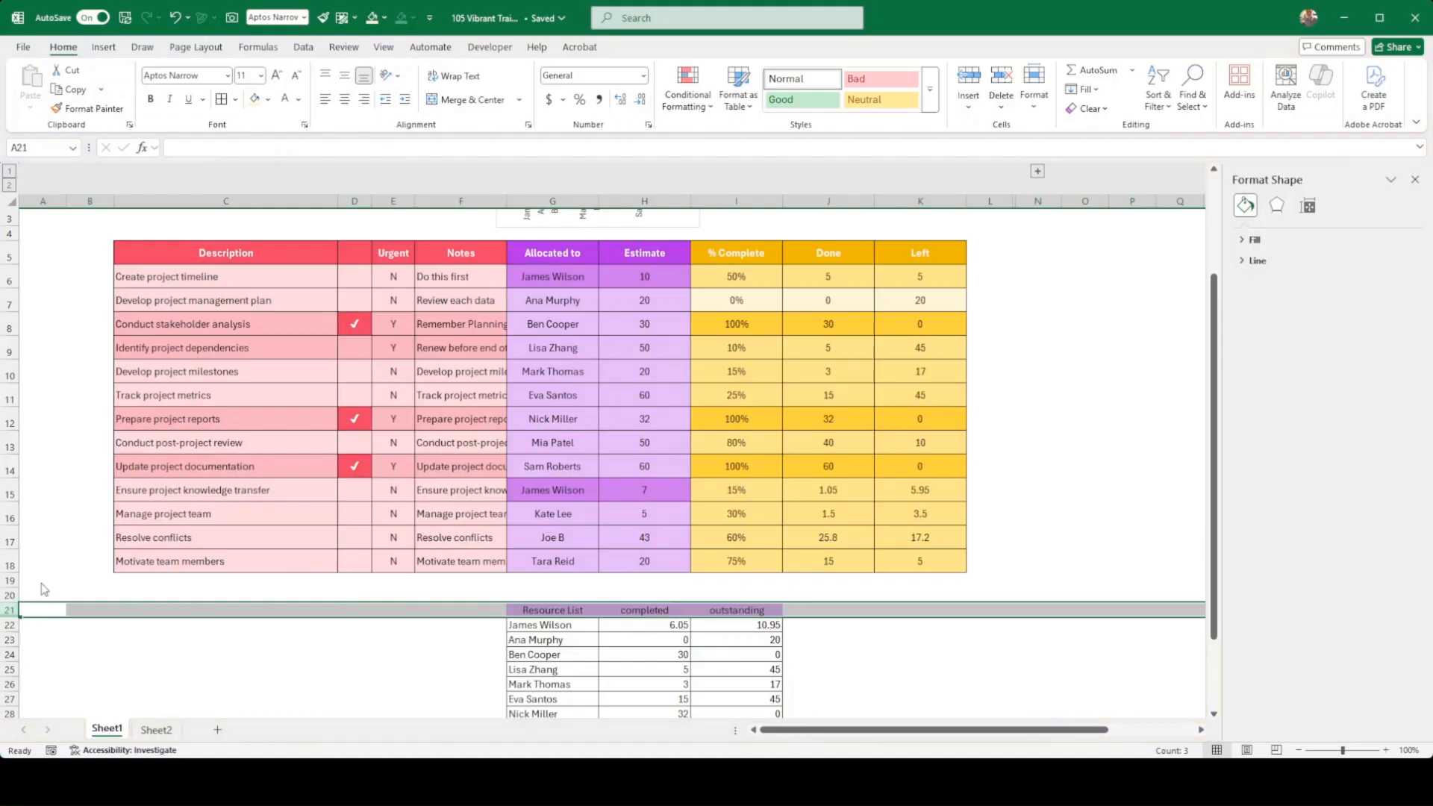
{"action": "key", "text": "ctrl+shift+plus"}
{"action": "left_click", "coordinate": [812, 590]}
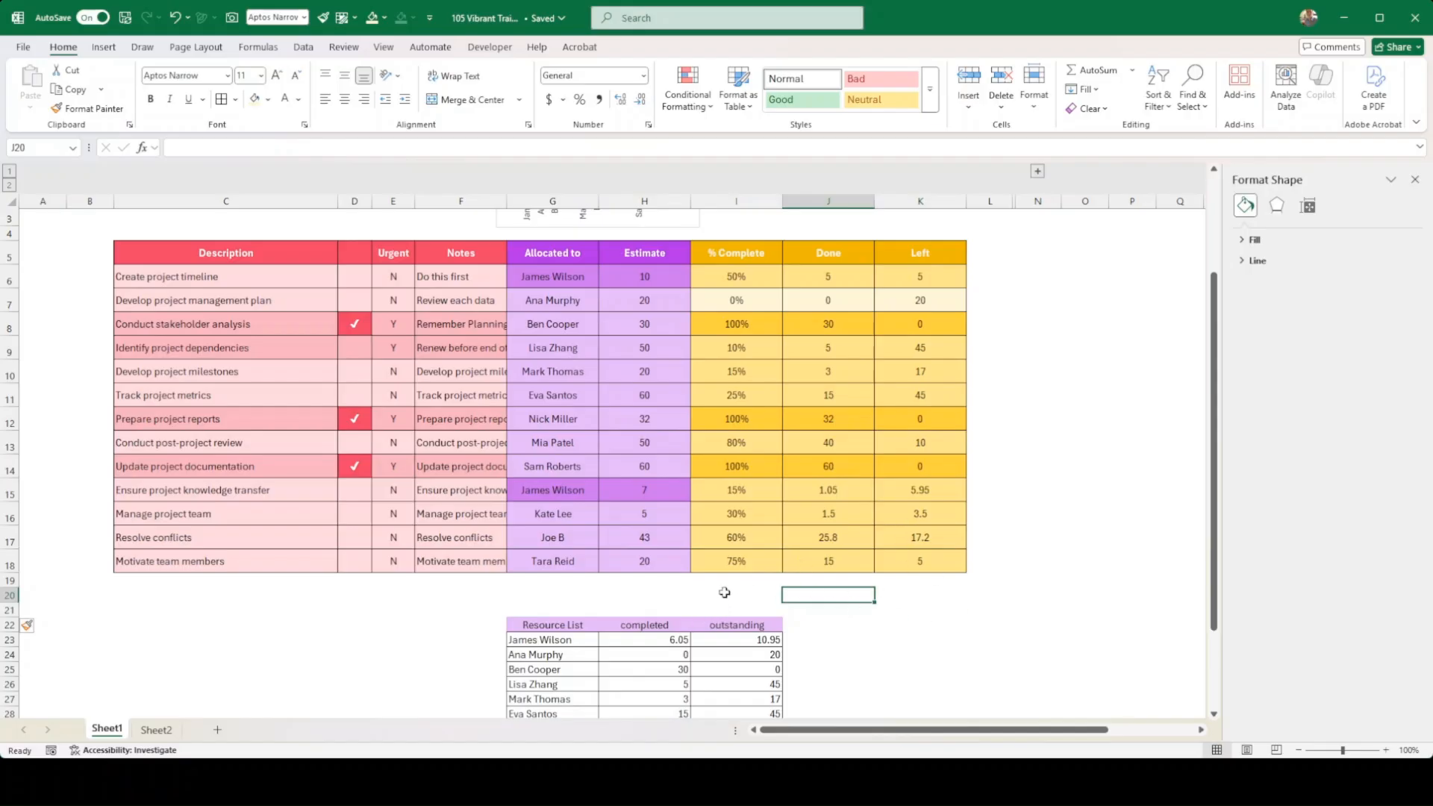
{"action": "left_click", "coordinate": [879, 622]}
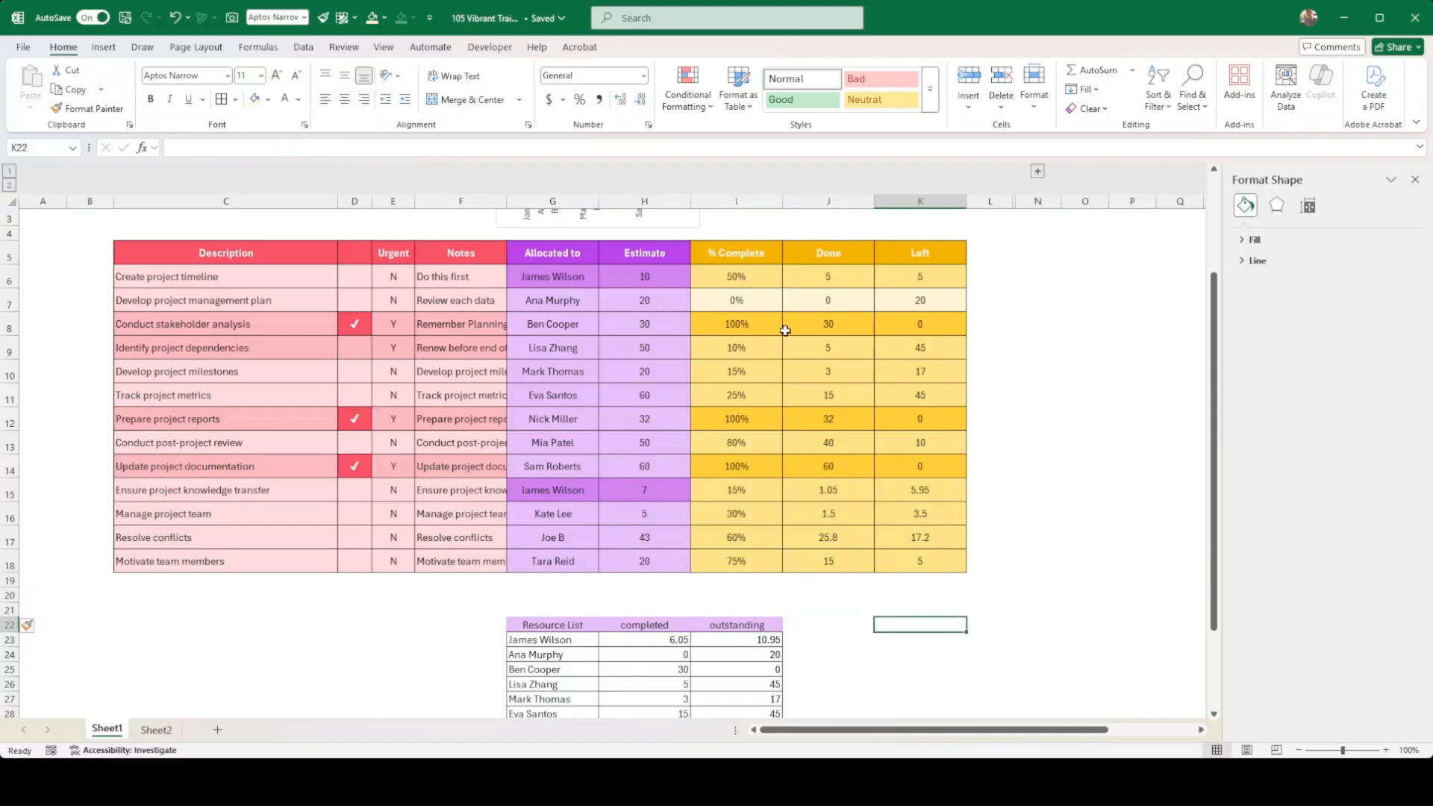
Total the Done column in J19 with =SUM(J6:J18) and copy the formula to K19 for the Left column.
{"action": "left_click", "coordinate": [820, 270]}
{"action": "left_click_drag", "start_coordinate": [820, 272], "coordinate": [824, 561]}
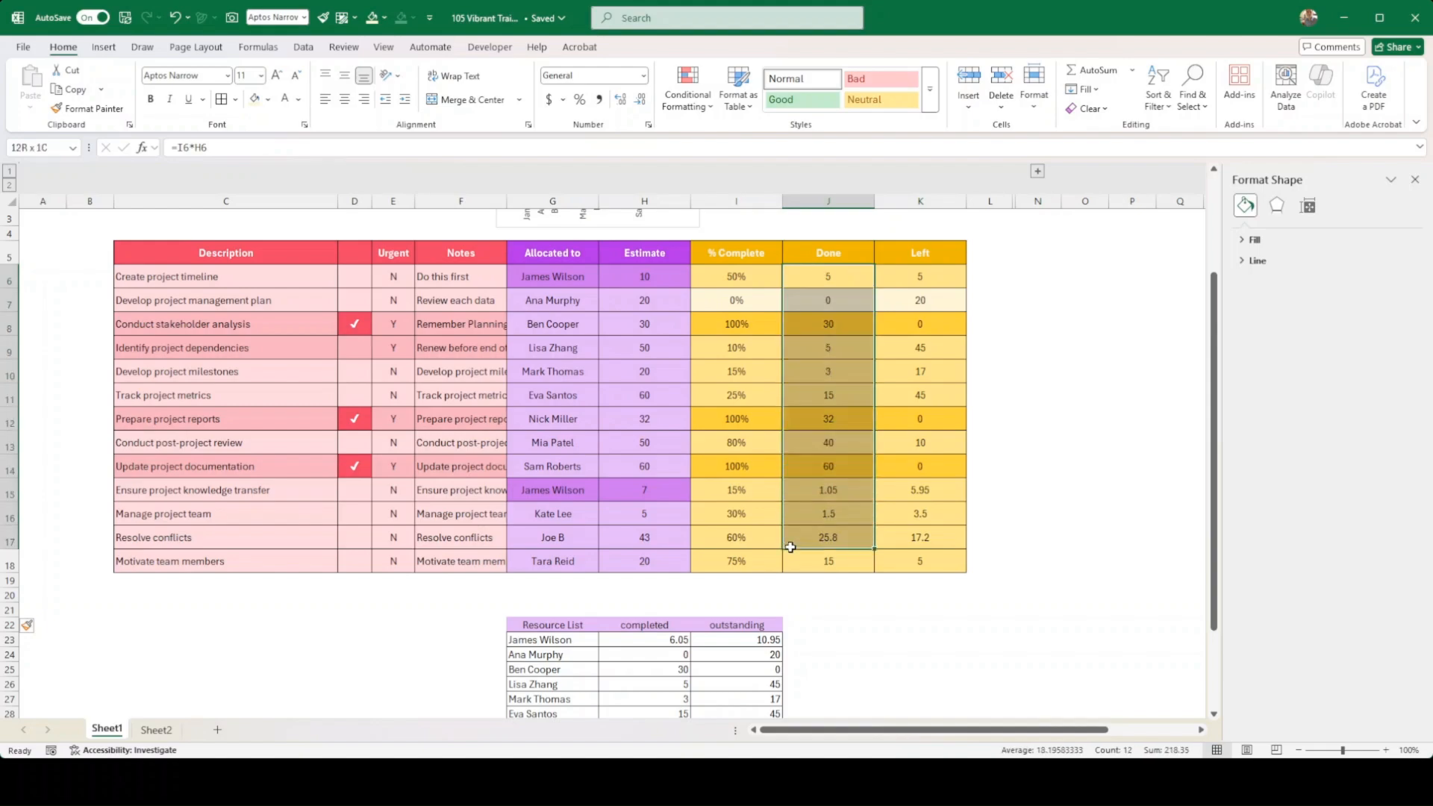
{"action": "left_click", "coordinate": [821, 582]}
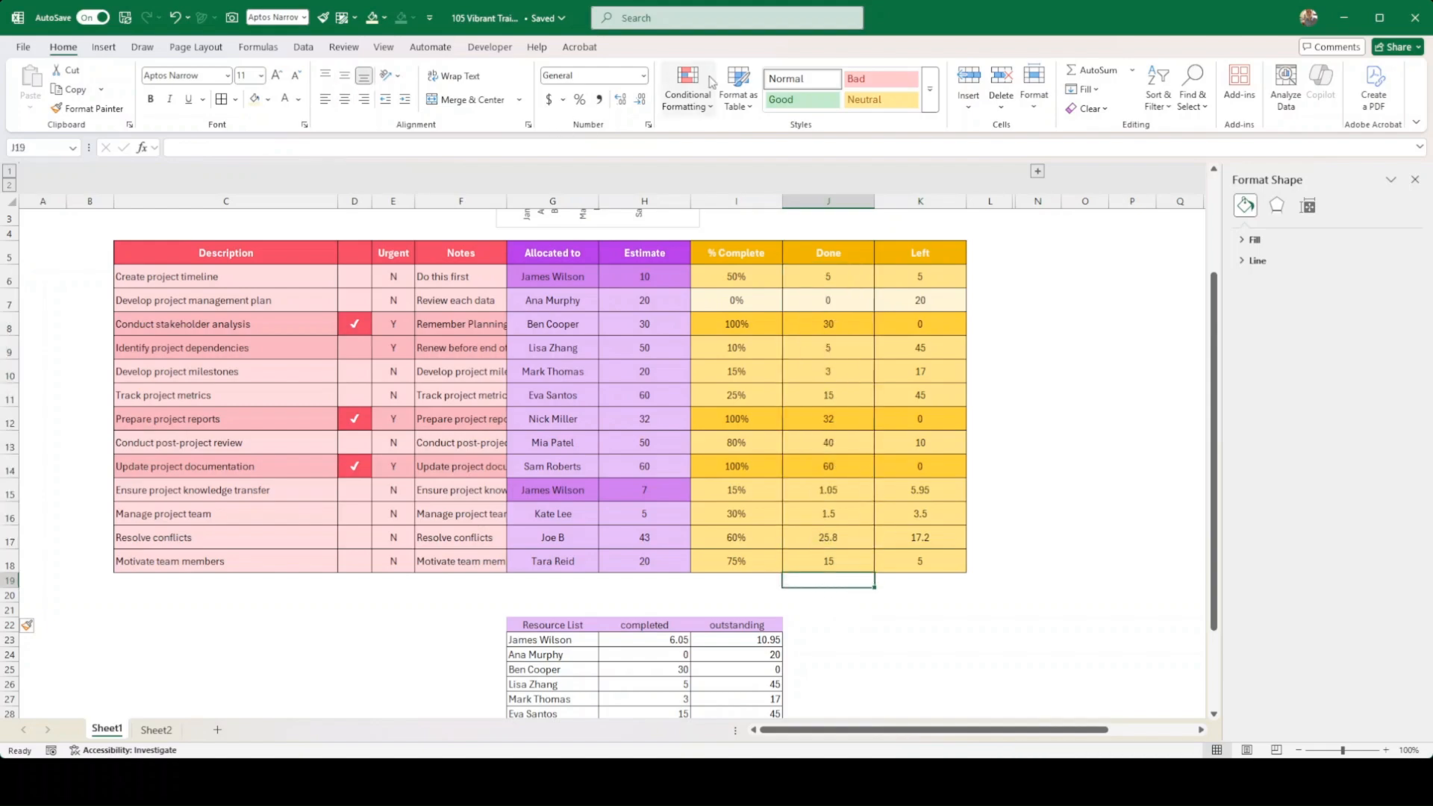
{"action": "left_click", "coordinate": [1097, 72]}
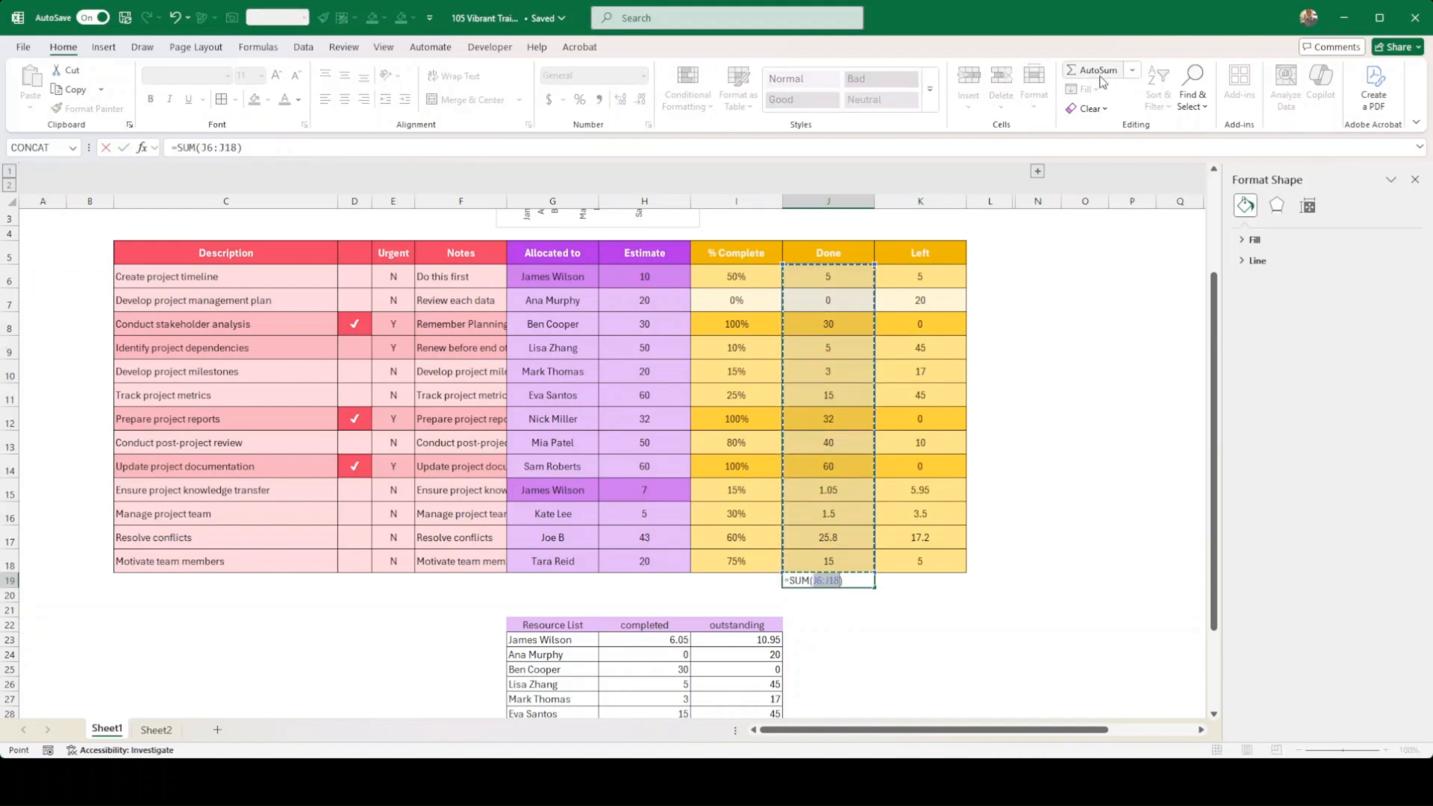
{"action": "key", "text": "Return"}
{"action": "left_click", "coordinate": [802, 581]}
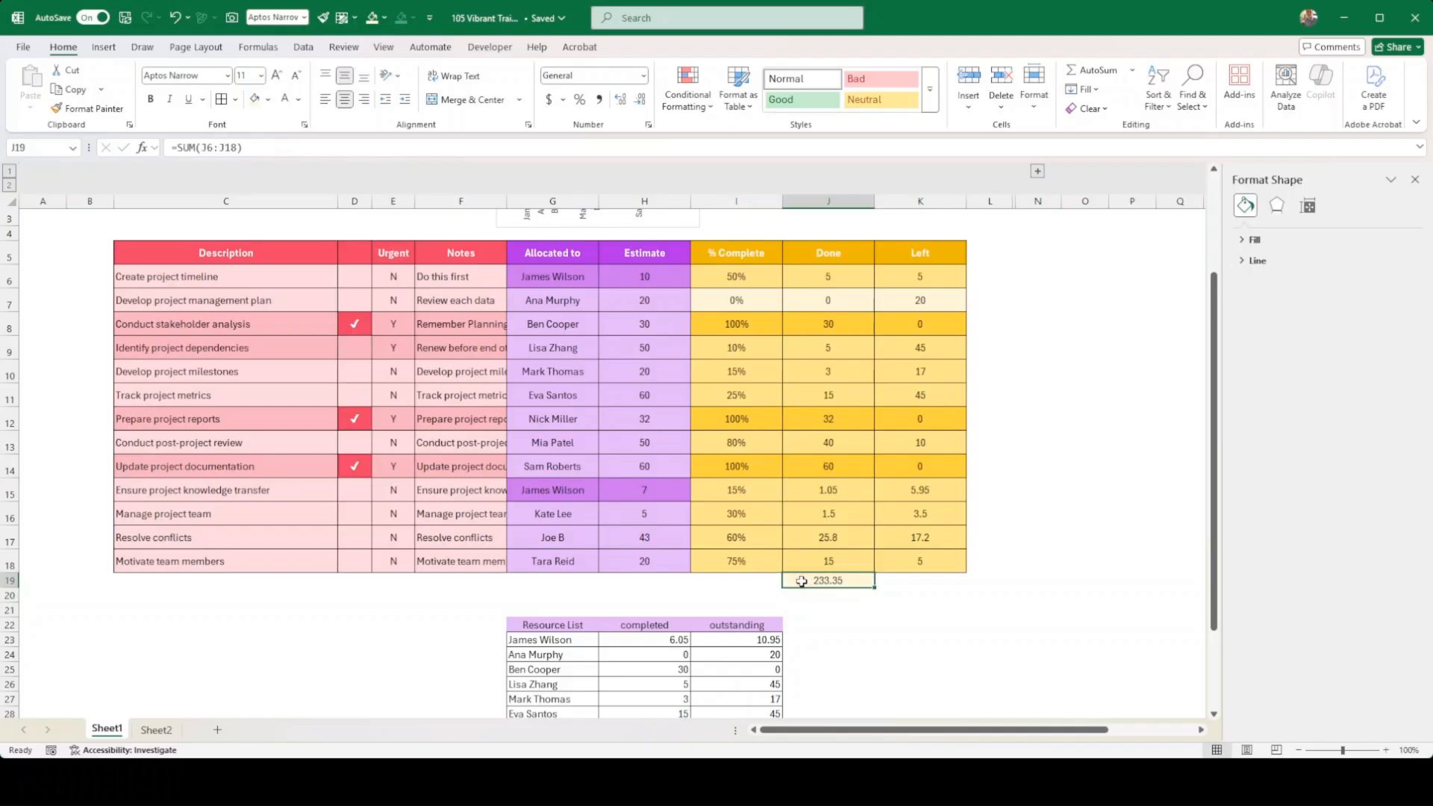
{"action": "key", "text": "ctrl+c"}
{"action": "left_click", "coordinate": [906, 580]}
{"action": "key", "text": "ctrl+v"}
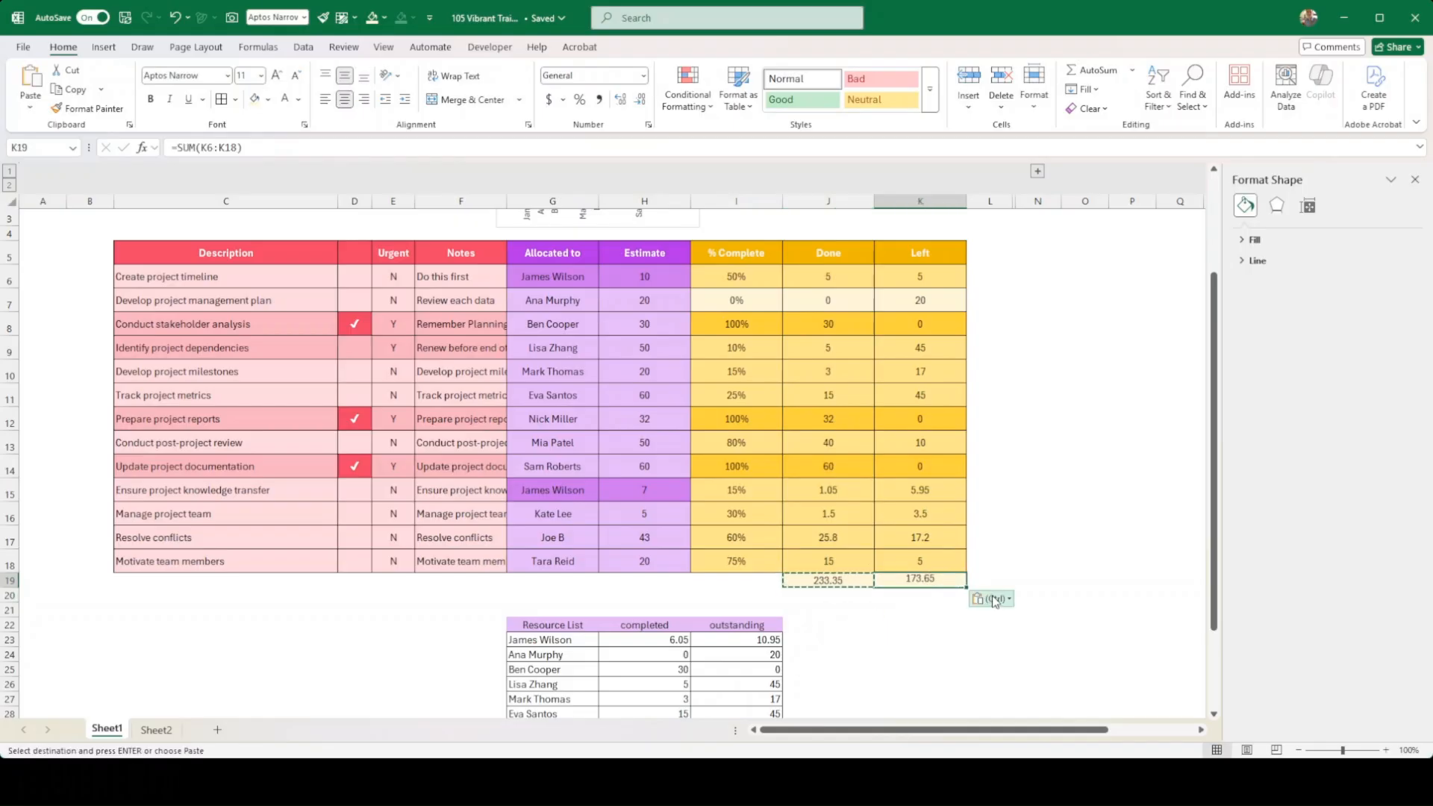
Give the totals in J19:K19 a dark gold fill with white text and make row 19 slightly taller.
{"action": "left_click_drag", "start_coordinate": [926, 581], "coordinate": [821, 581]}
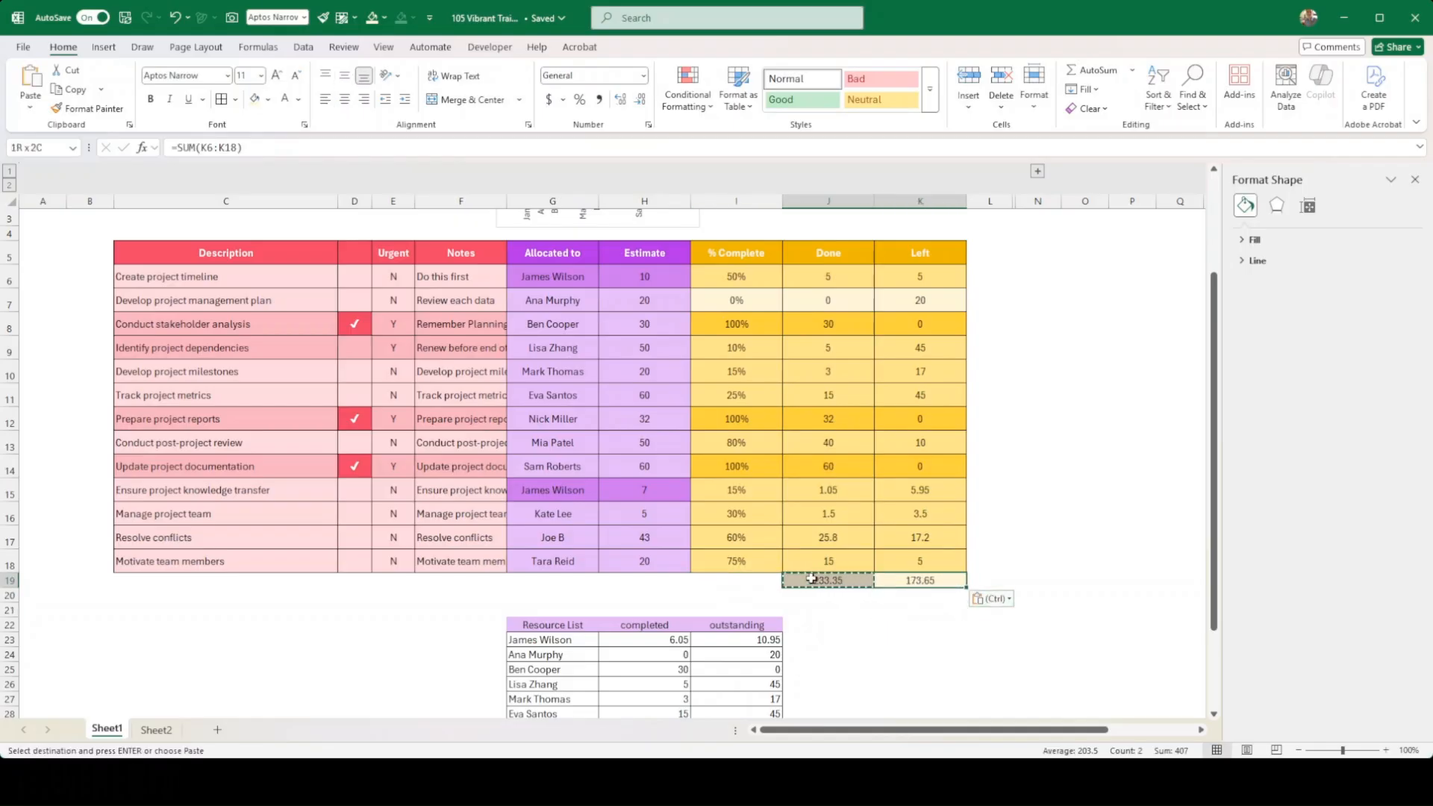
{"action": "left_click", "coordinate": [268, 100]}
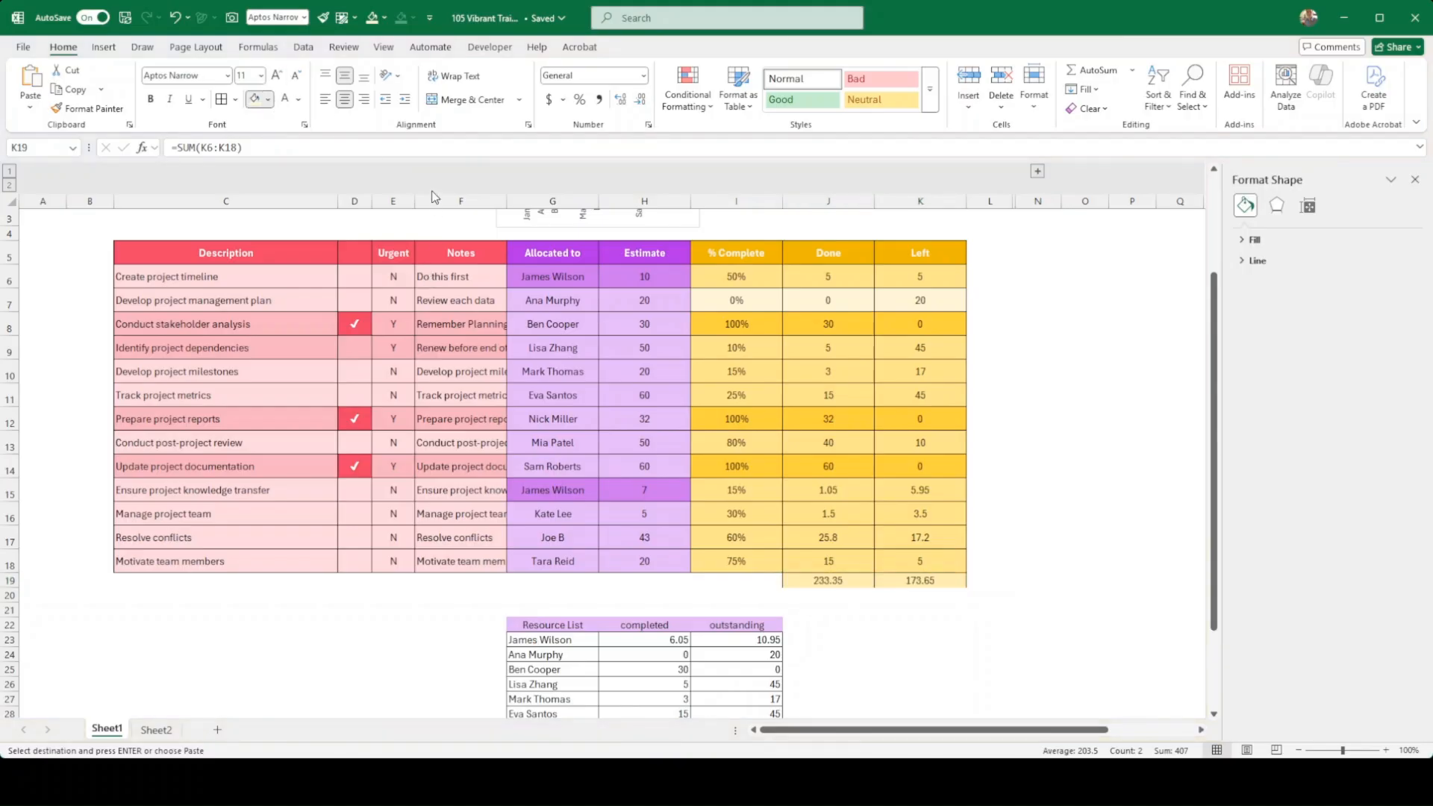
{"action": "key", "text": "Escape"}
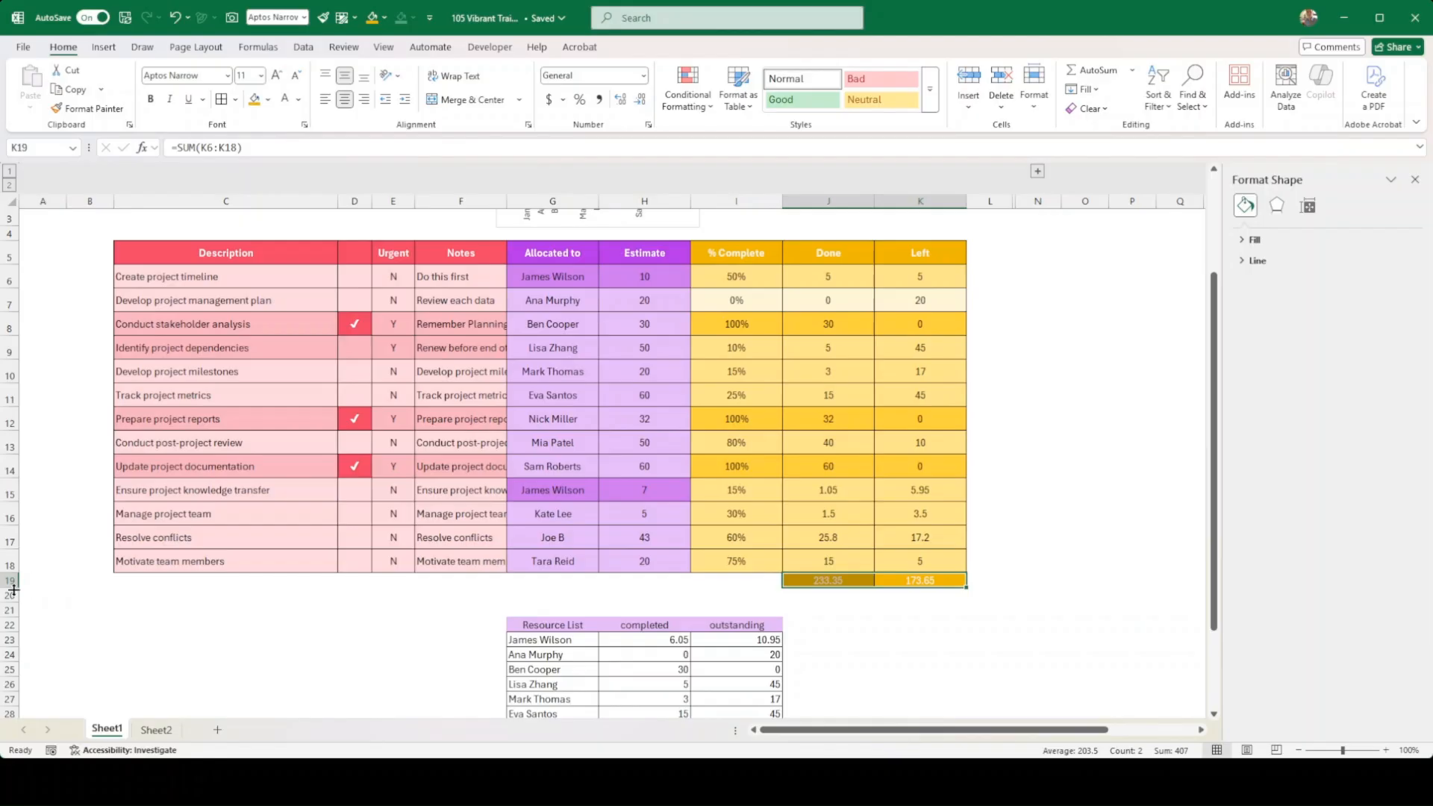
{"action": "left_click_drag", "start_coordinate": [13, 589], "coordinate": [14, 597]}
{"action": "left_click", "coordinate": [980, 620]}
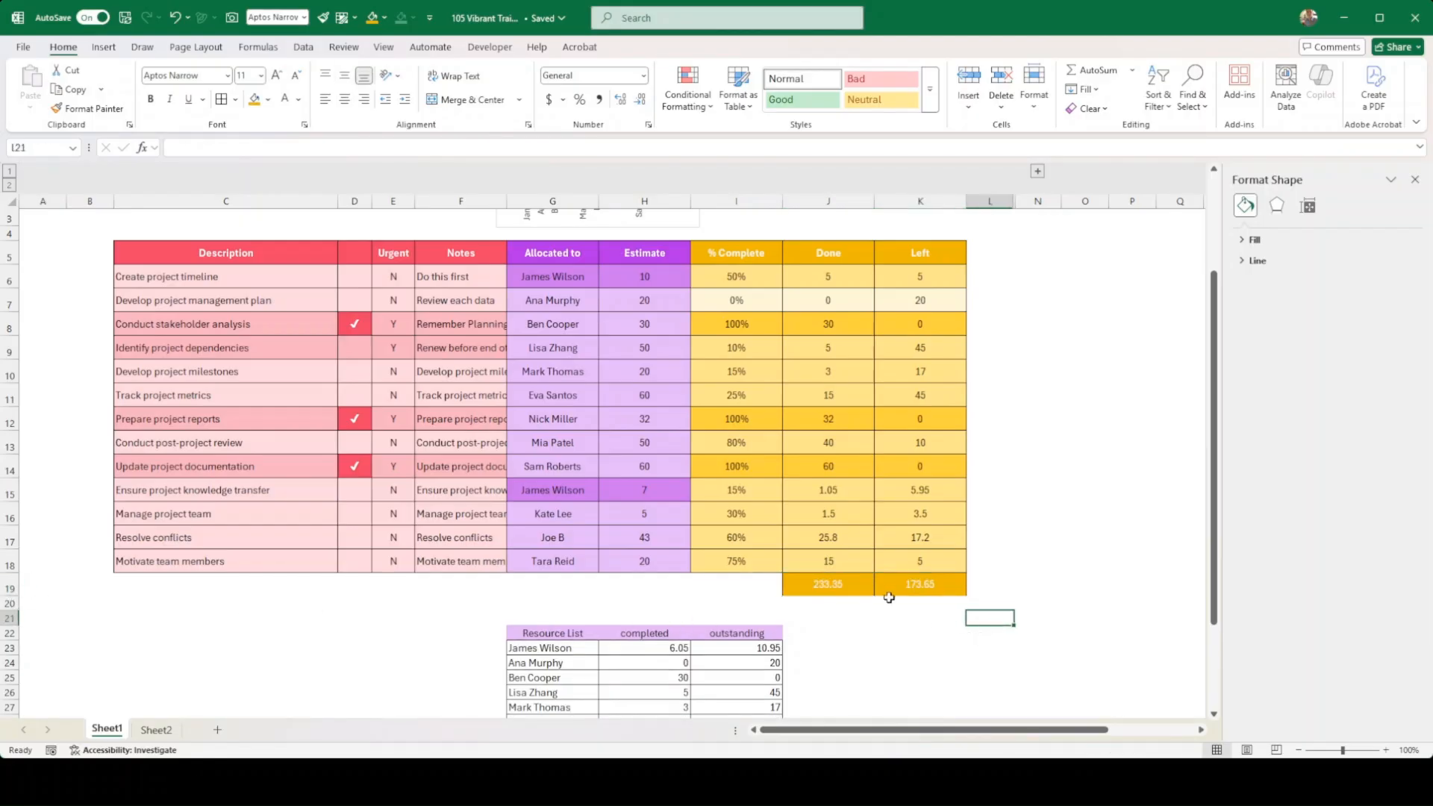
Insert a pie chart from the Done and Left totals in J19:K19 and move it lower on the sheet.
{"action": "left_click_drag", "start_coordinate": [826, 586], "coordinate": [924, 586]}
{"action": "left_click", "coordinate": [946, 613]}
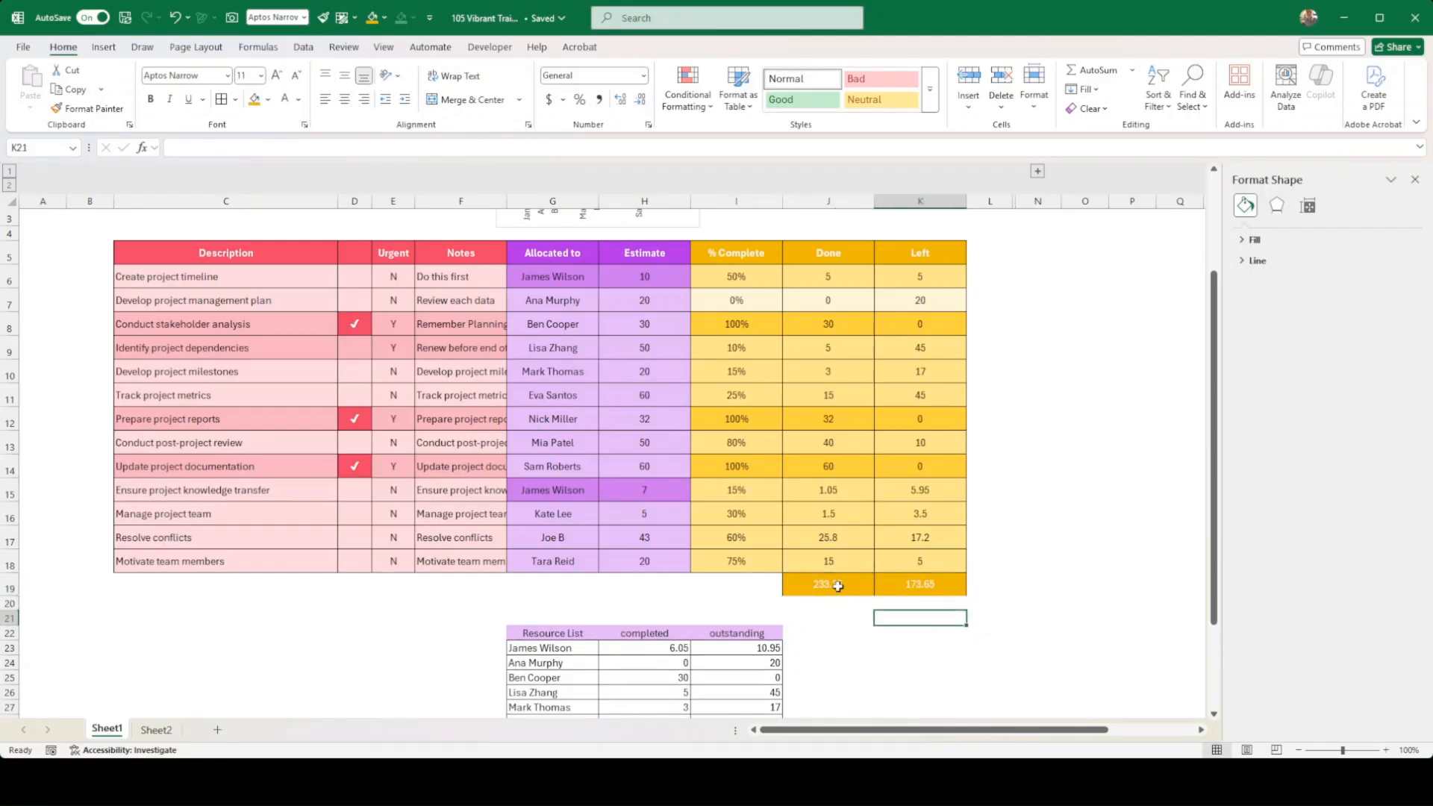
{"action": "left_click_drag", "start_coordinate": [838, 586], "coordinate": [924, 585]}
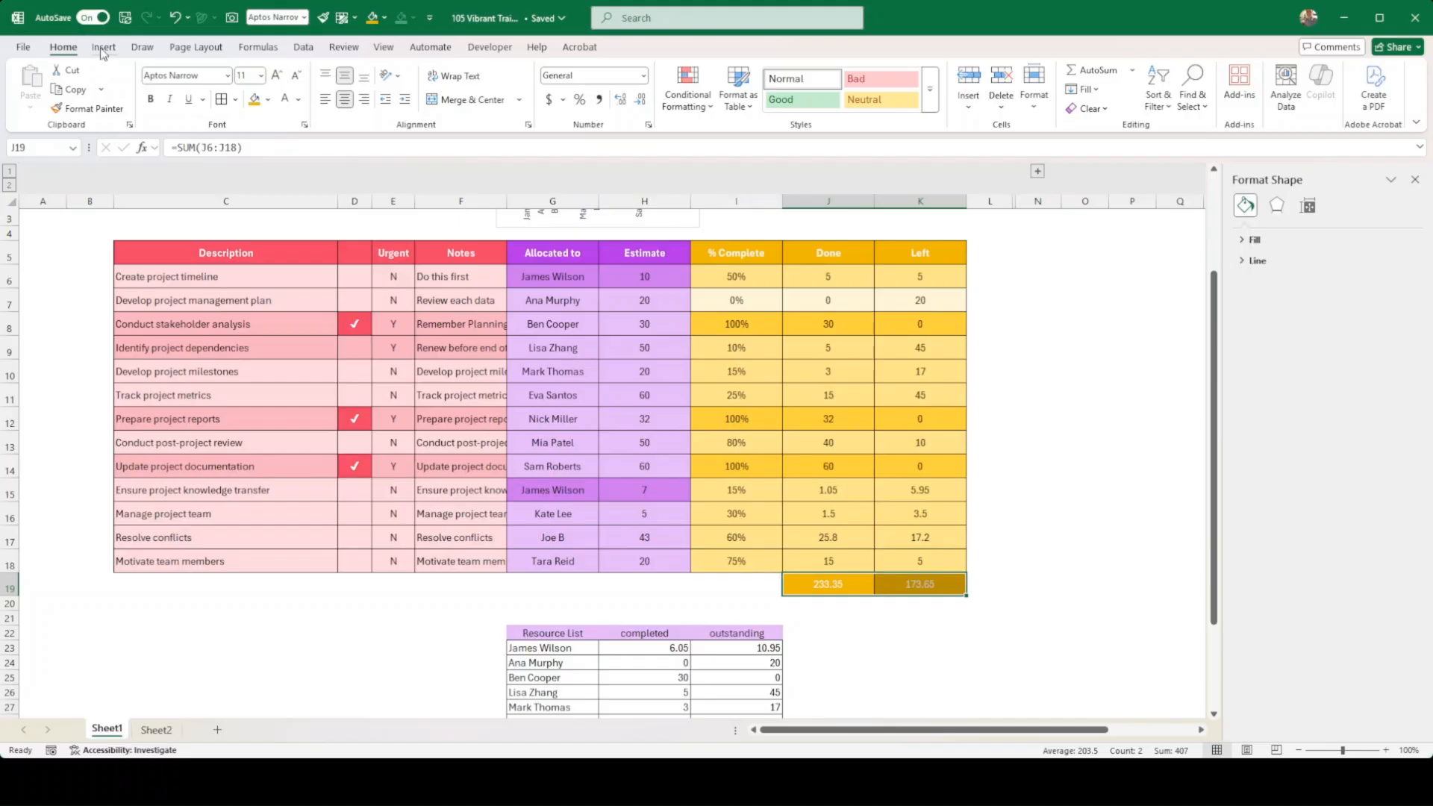
{"action": "left_click", "coordinate": [103, 50]}
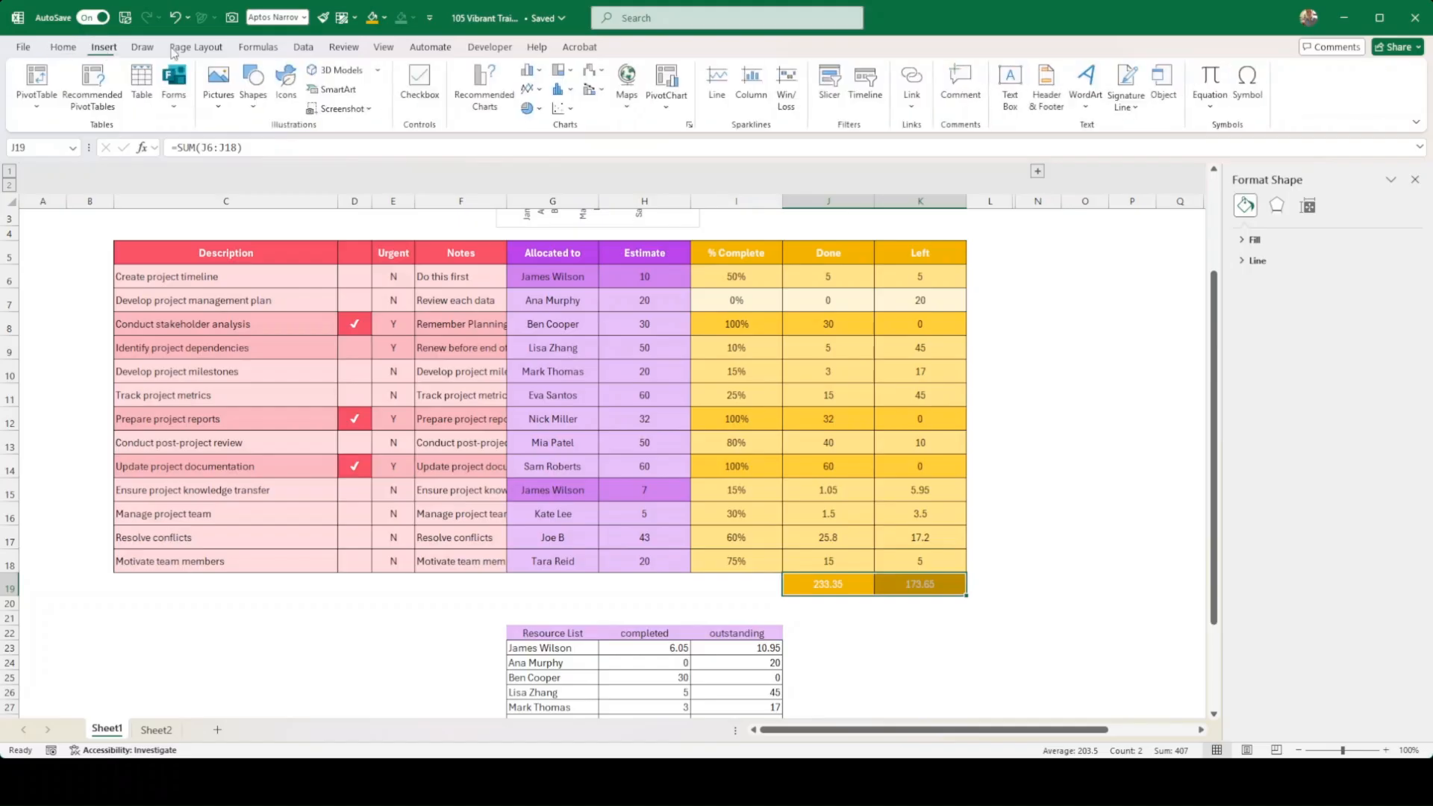
{"action": "left_click", "coordinate": [497, 100]}
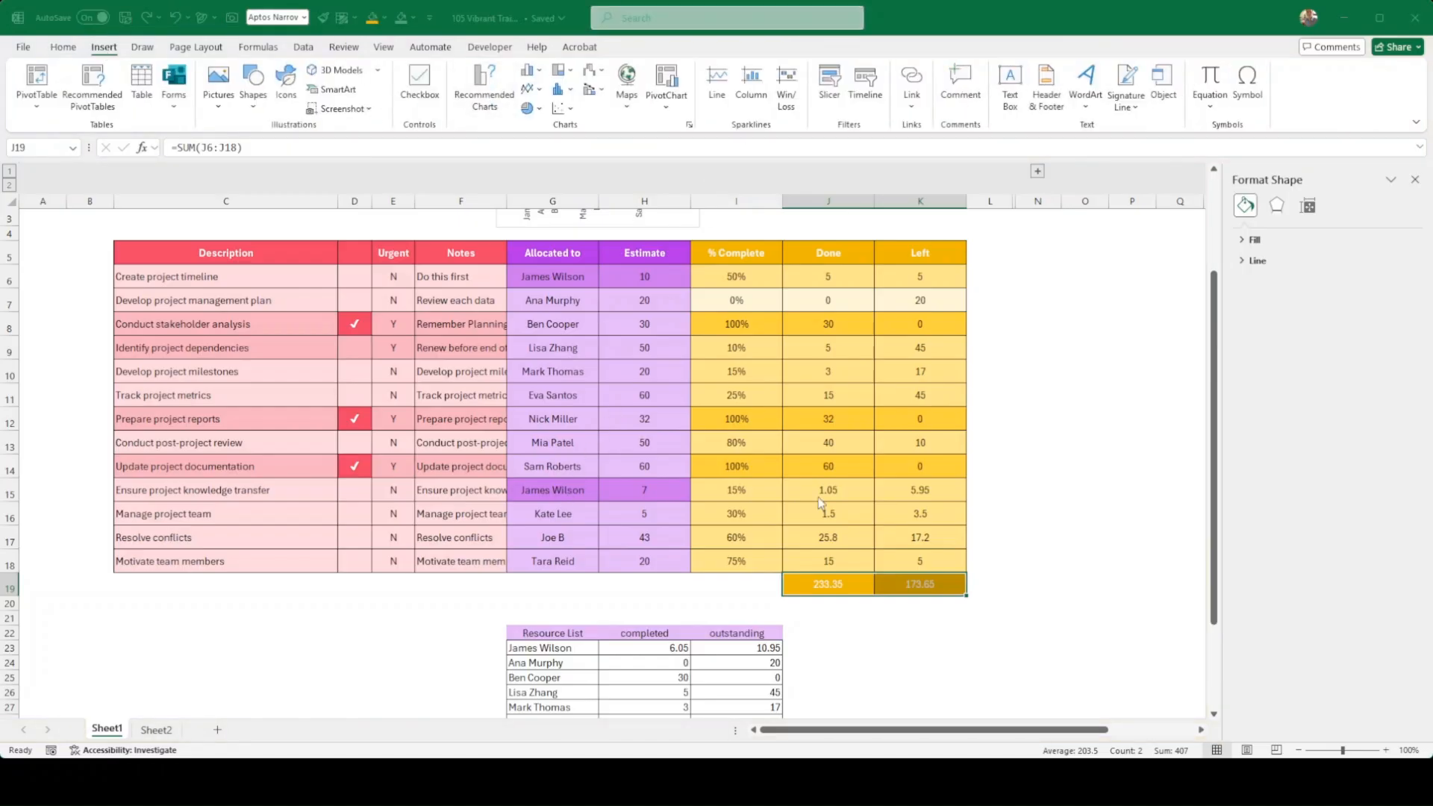
{"action": "left_click", "coordinate": [864, 596]}
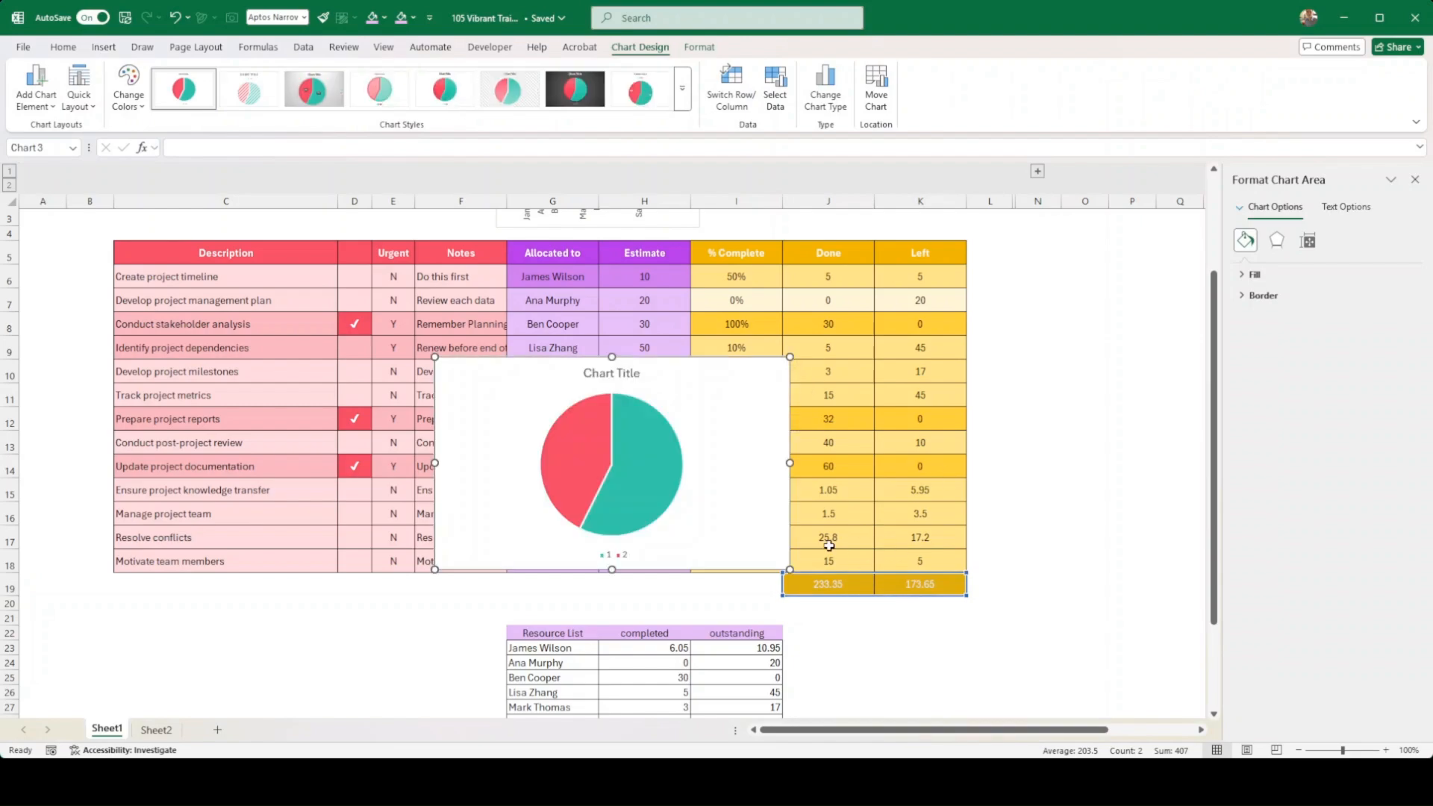
{"action": "left_click_drag", "start_coordinate": [696, 572], "coordinate": [680, 665]}
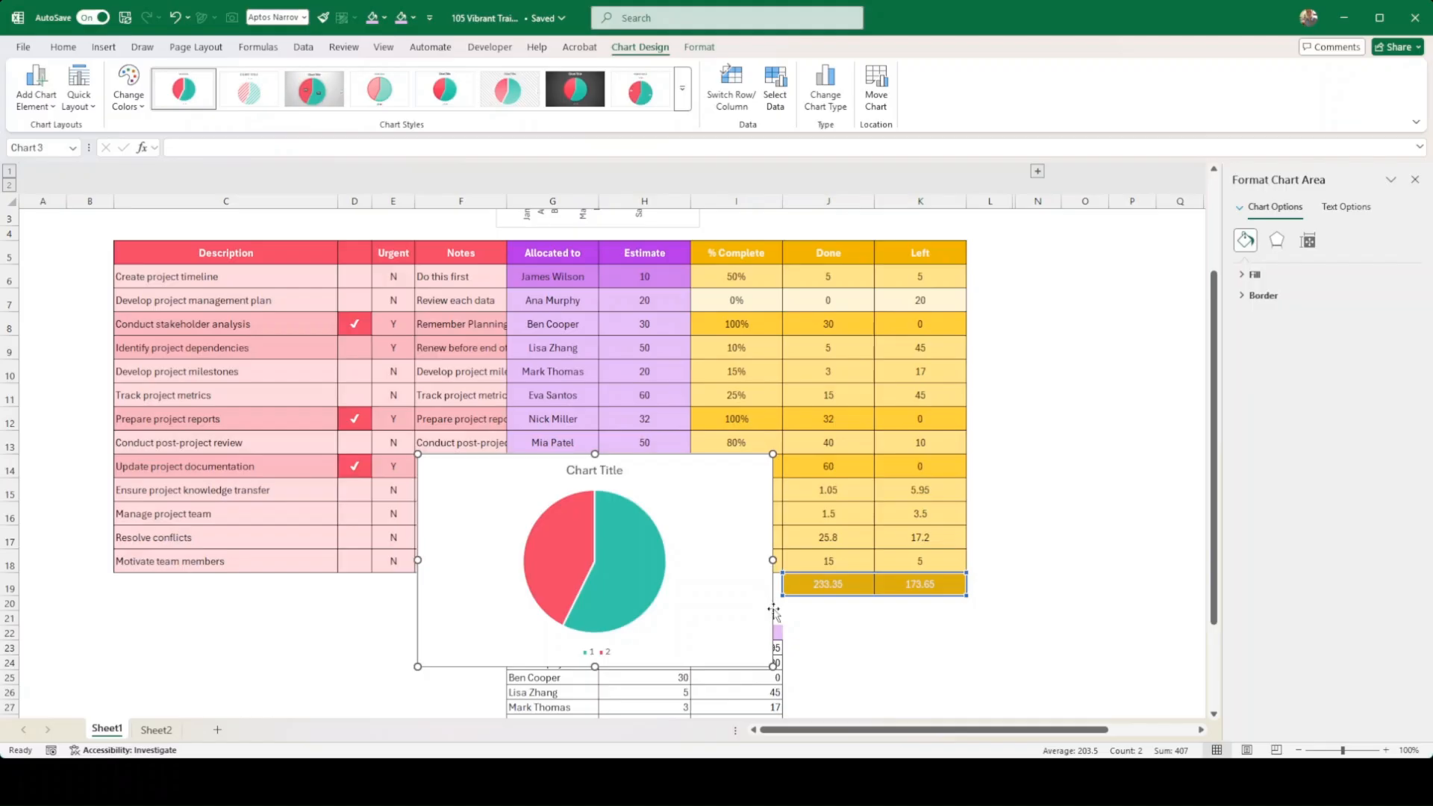
Move the pie chart down over the lower Description area and enter the labels Not Started, In Progress and Completed in K23:K25.
{"action": "left_click_drag", "start_coordinate": [774, 609], "coordinate": [637, 663]}
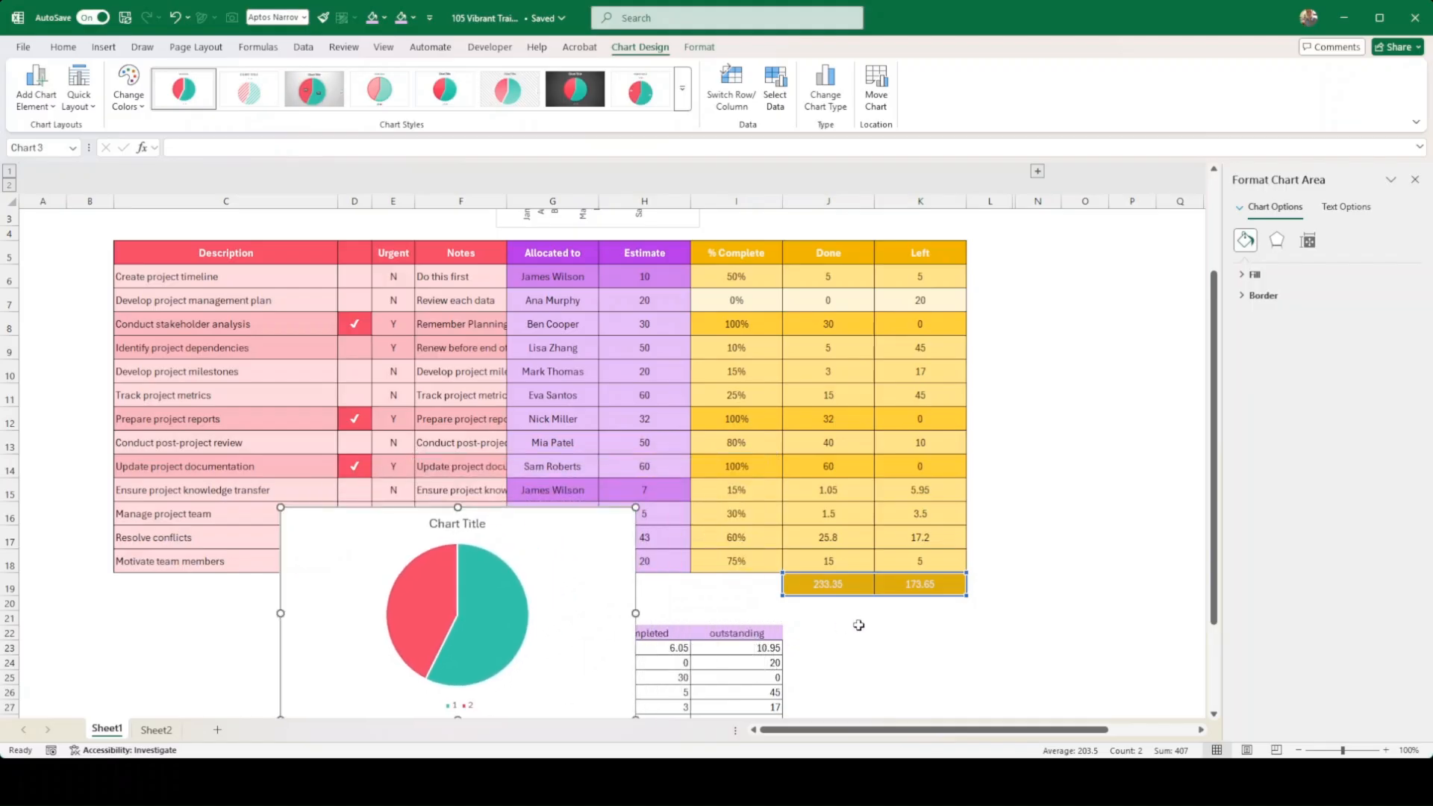
{"action": "left_click", "coordinate": [871, 650]}
{"action": "left_click", "coordinate": [916, 646]}
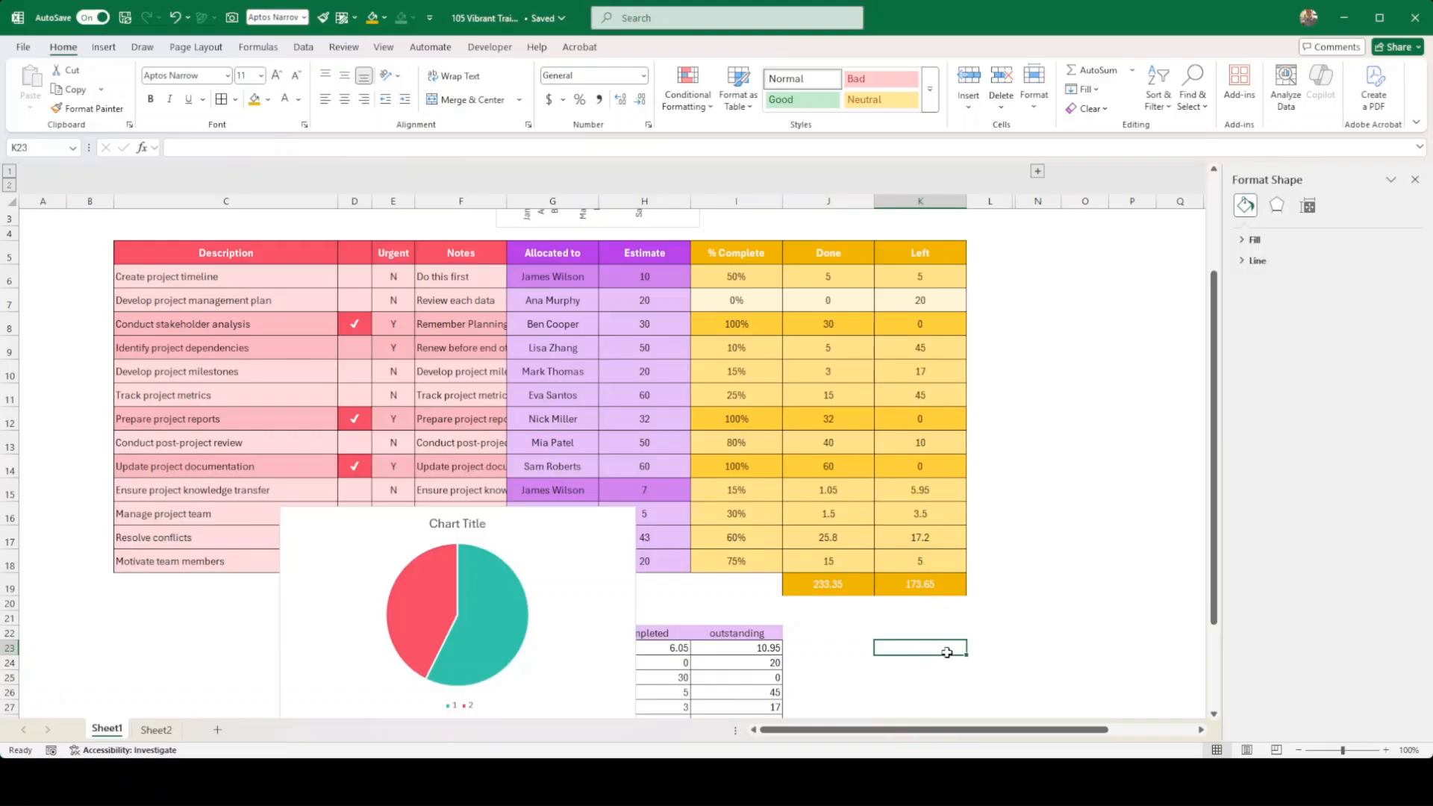
{"action": "type", "text": "No"}
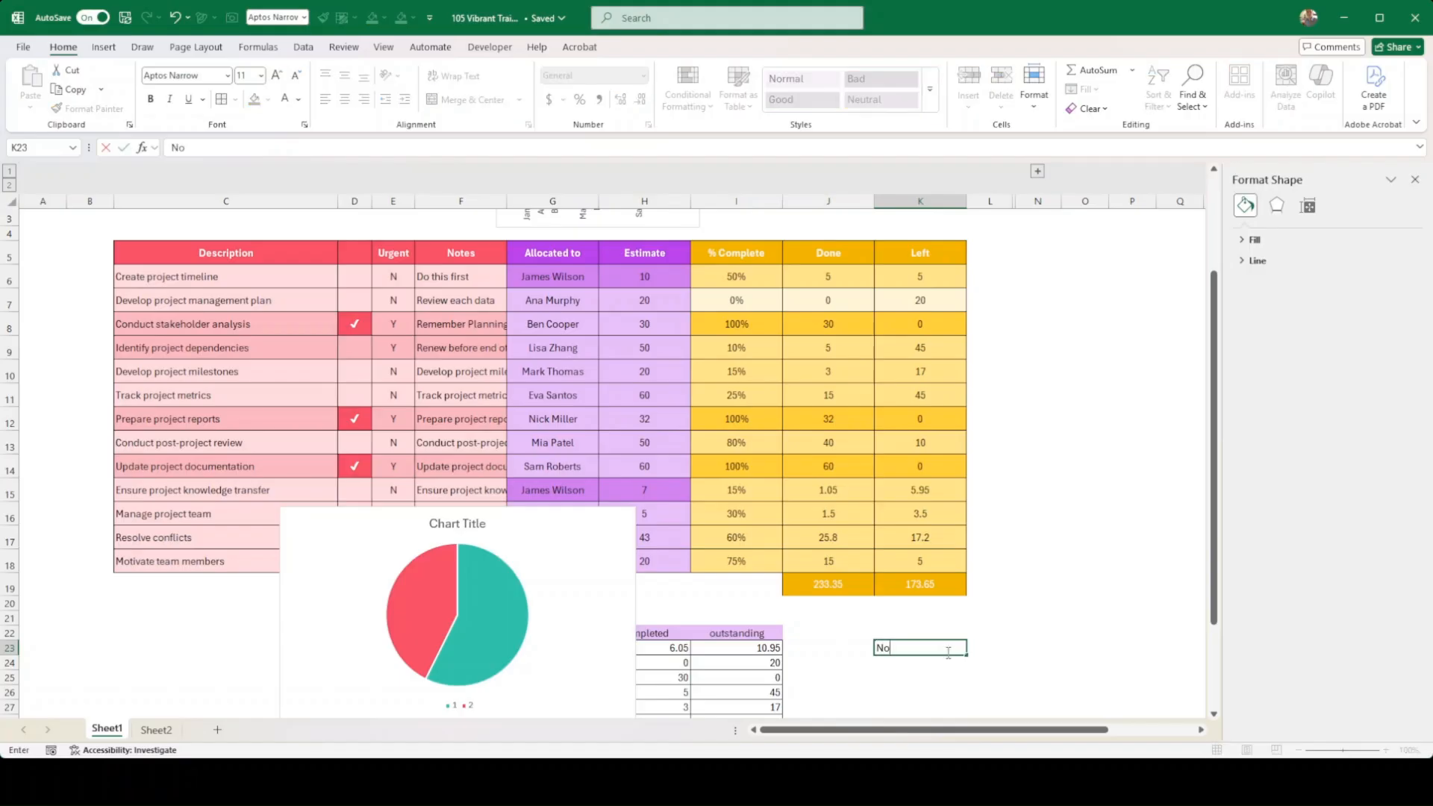
{"action": "type", "text": "t Started"}
{"action": "key", "text": "Return"}
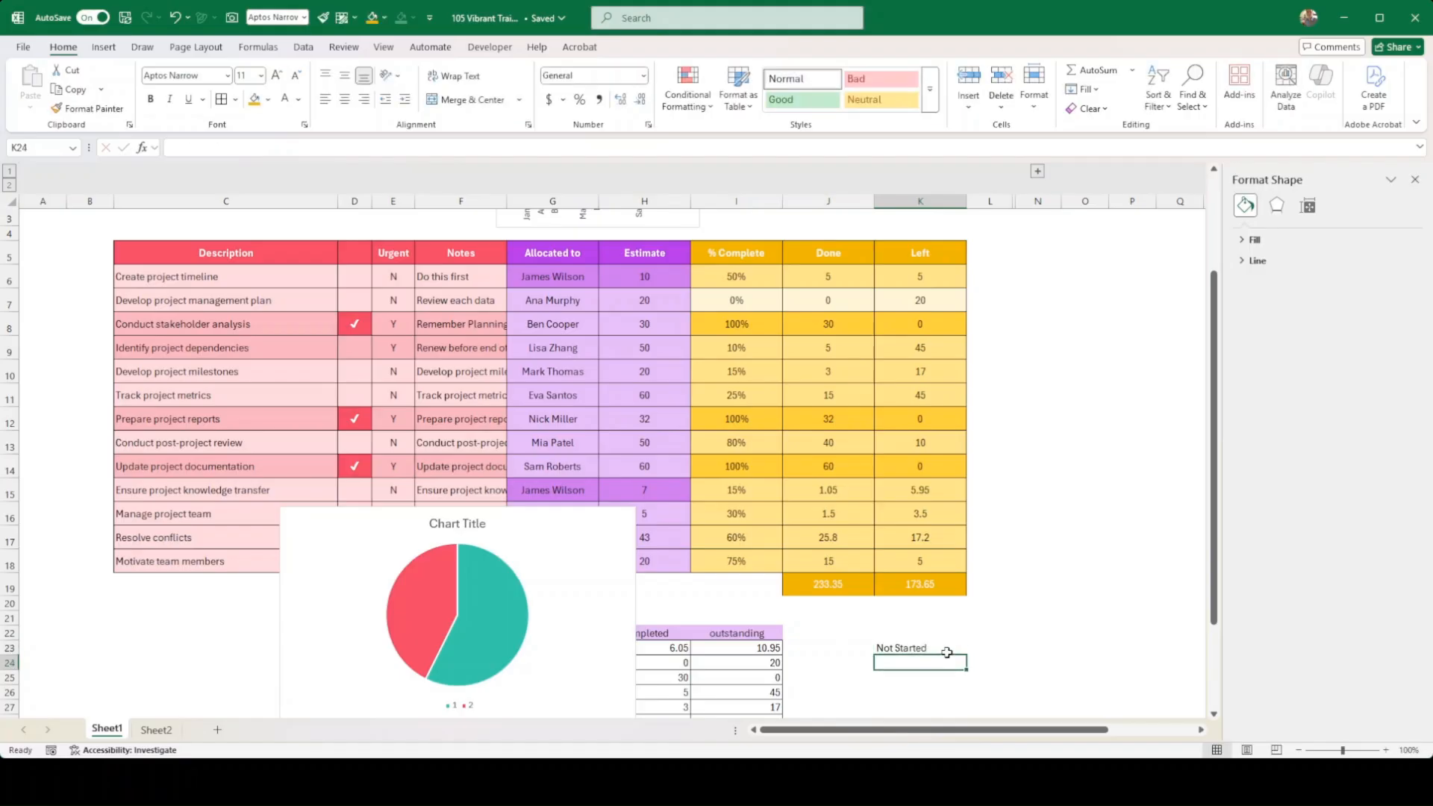
{"action": "type", "text": "In Progress"}
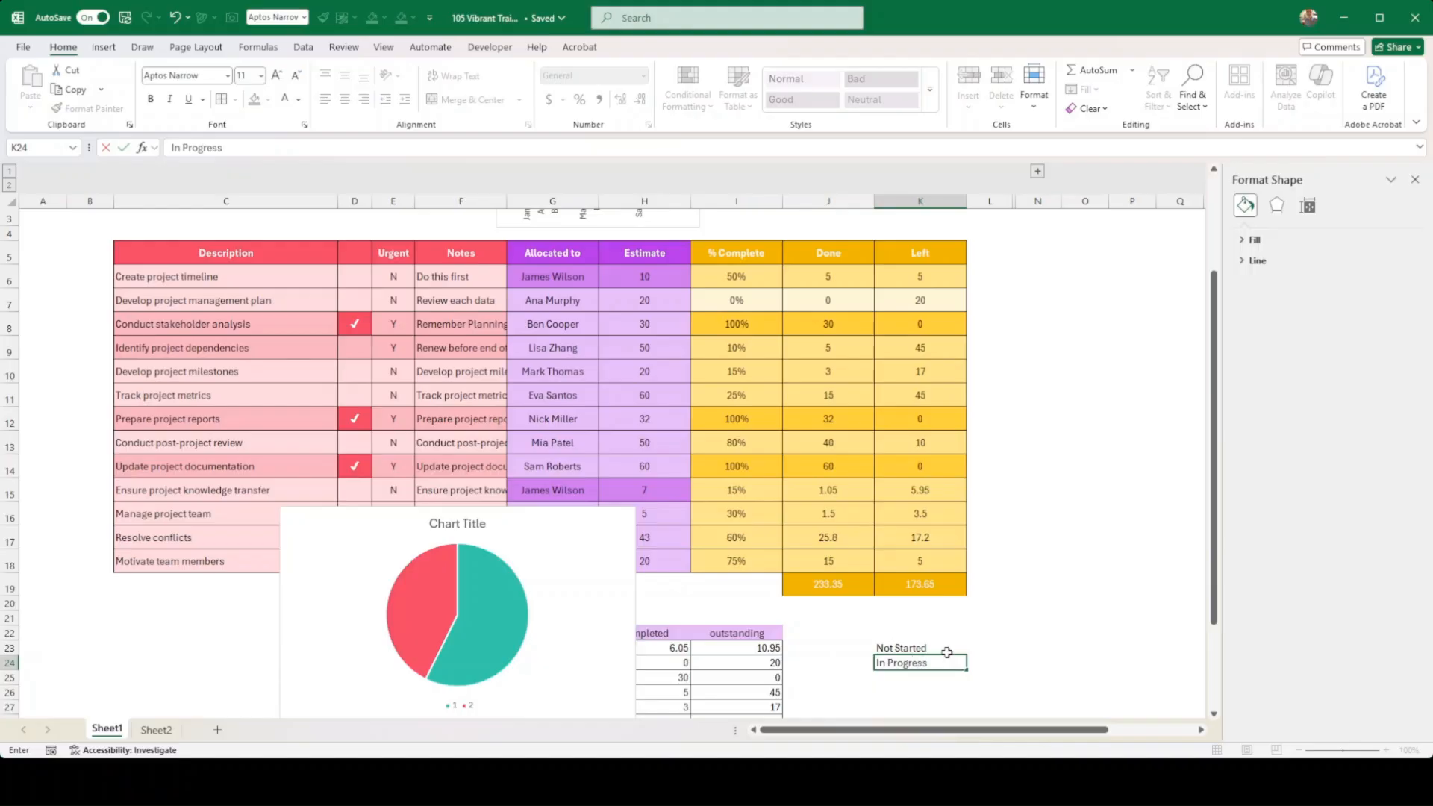
{"action": "key", "text": "Return"}
{"action": "type", "text": "Comple"}
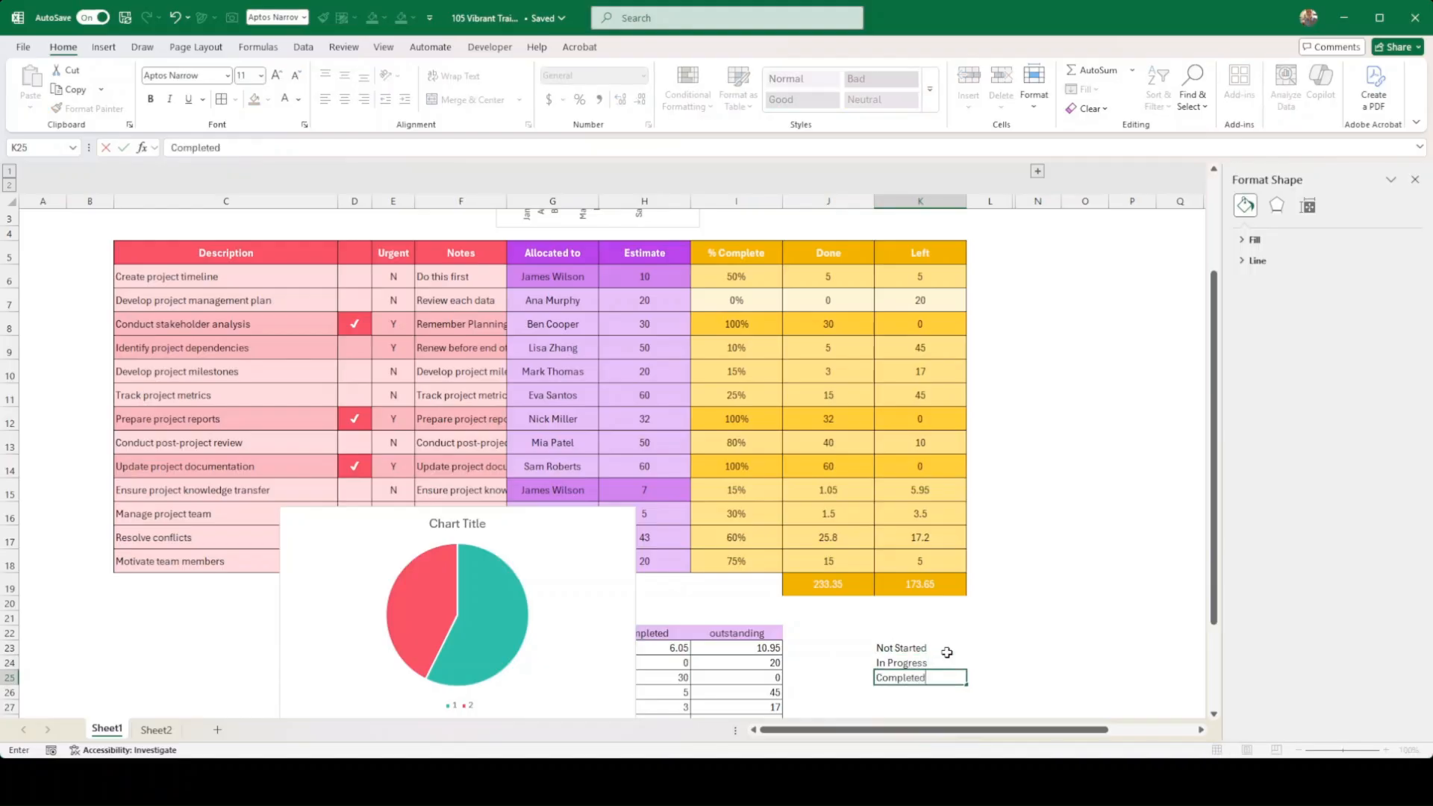
{"action": "type", "text": "ted"}
{"action": "key", "text": "Tab"}
Count the not-started tasks in L23 with =COUNTIF($I$6:$I$18,0), using absolute references to the % Complete column.
{"action": "key", "text": "Up"}
{"action": "key", "text": "Up"}
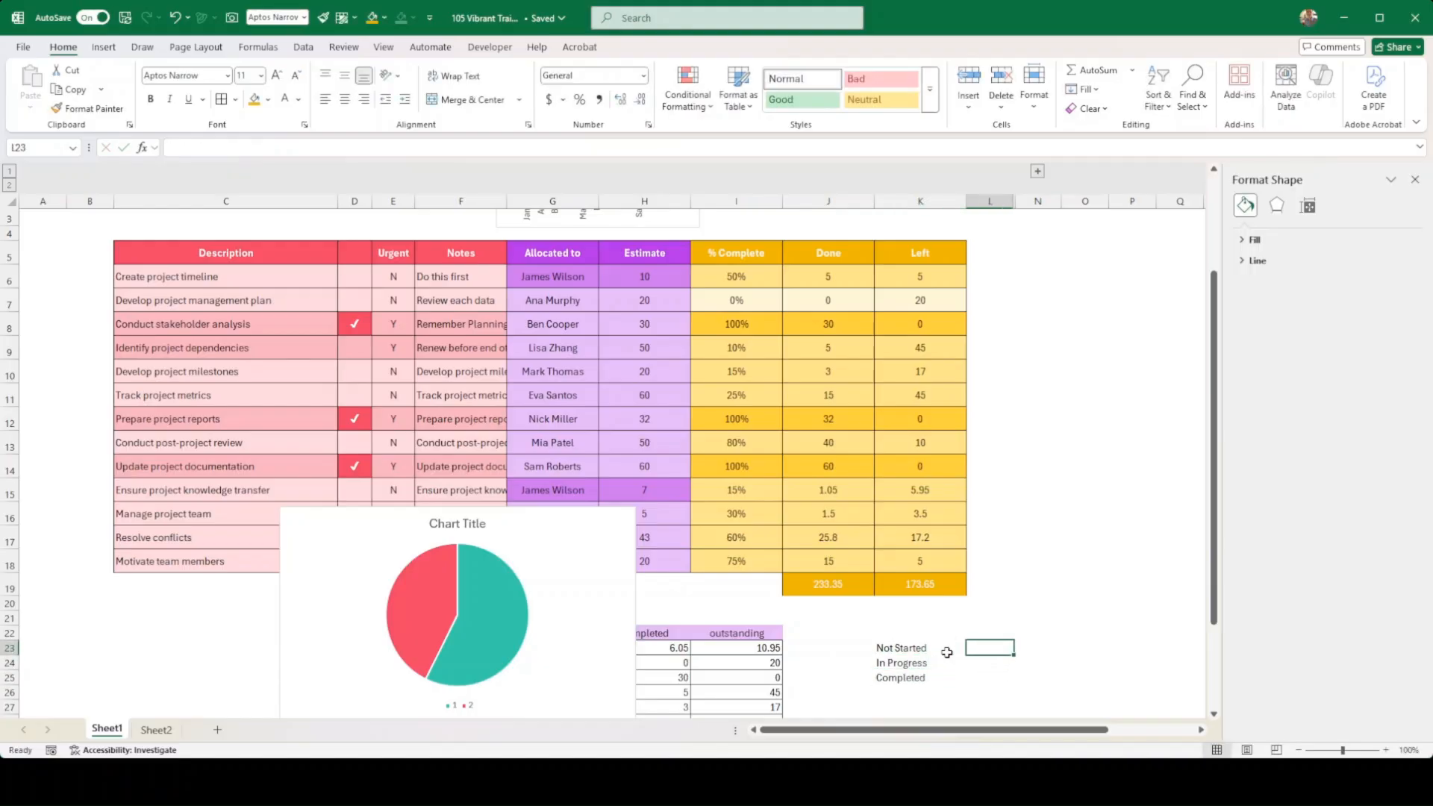
{"action": "type", "text": "=countif("}
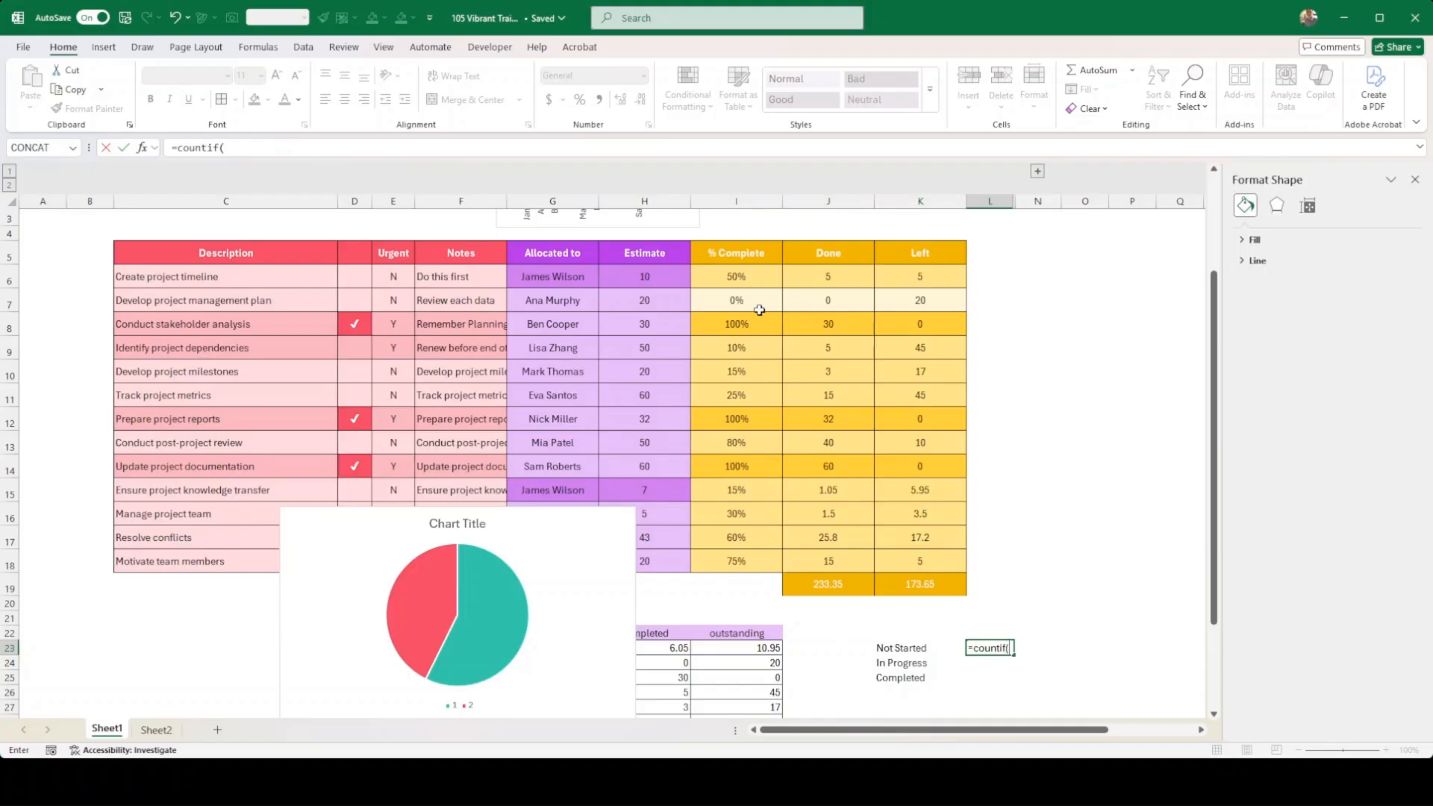
{"action": "left_click", "coordinate": [746, 276]}
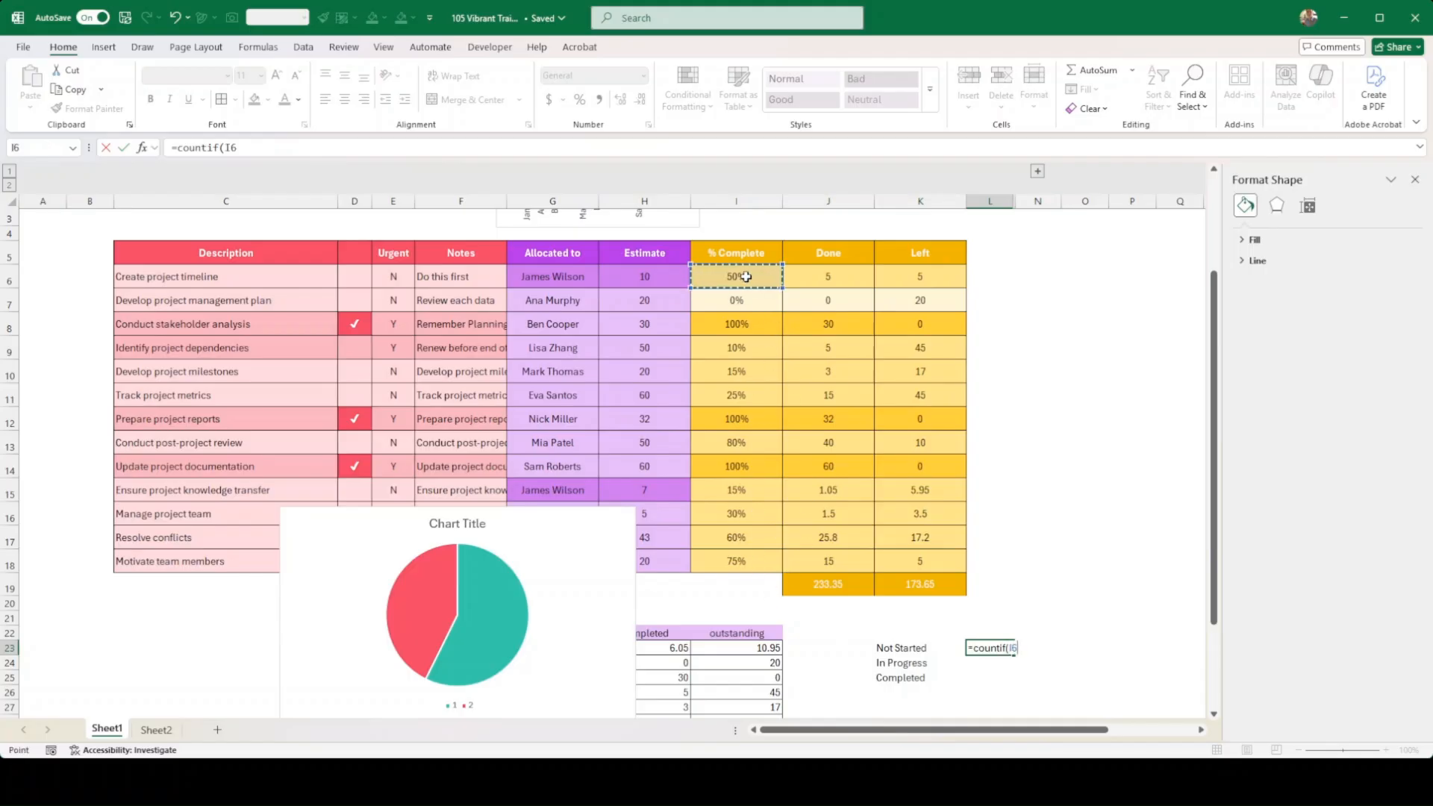
{"action": "left_click_drag", "start_coordinate": [746, 276], "coordinate": [739, 561]}
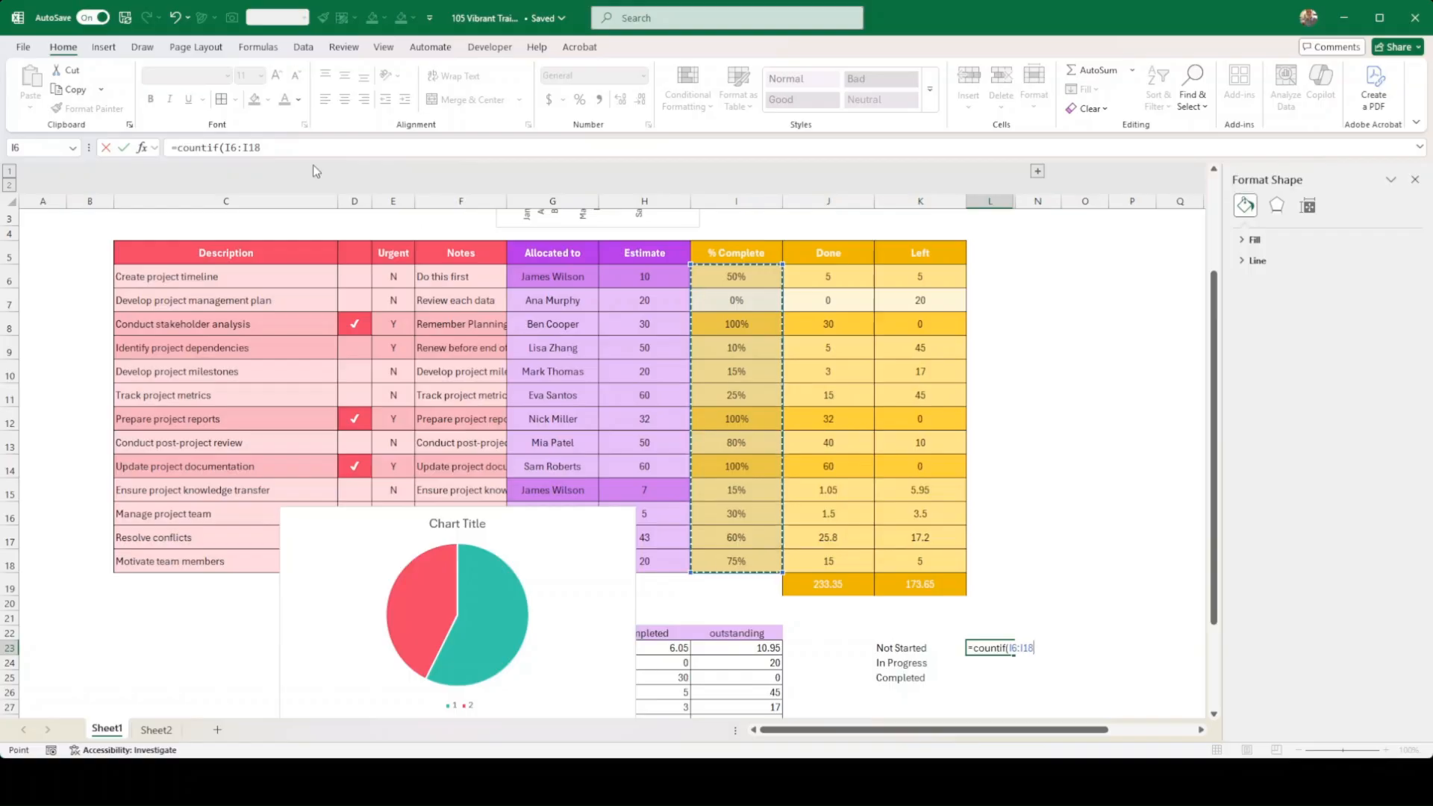
{"action": "left_click", "coordinate": [302, 149]}
{"action": "key", "text": "F4"}
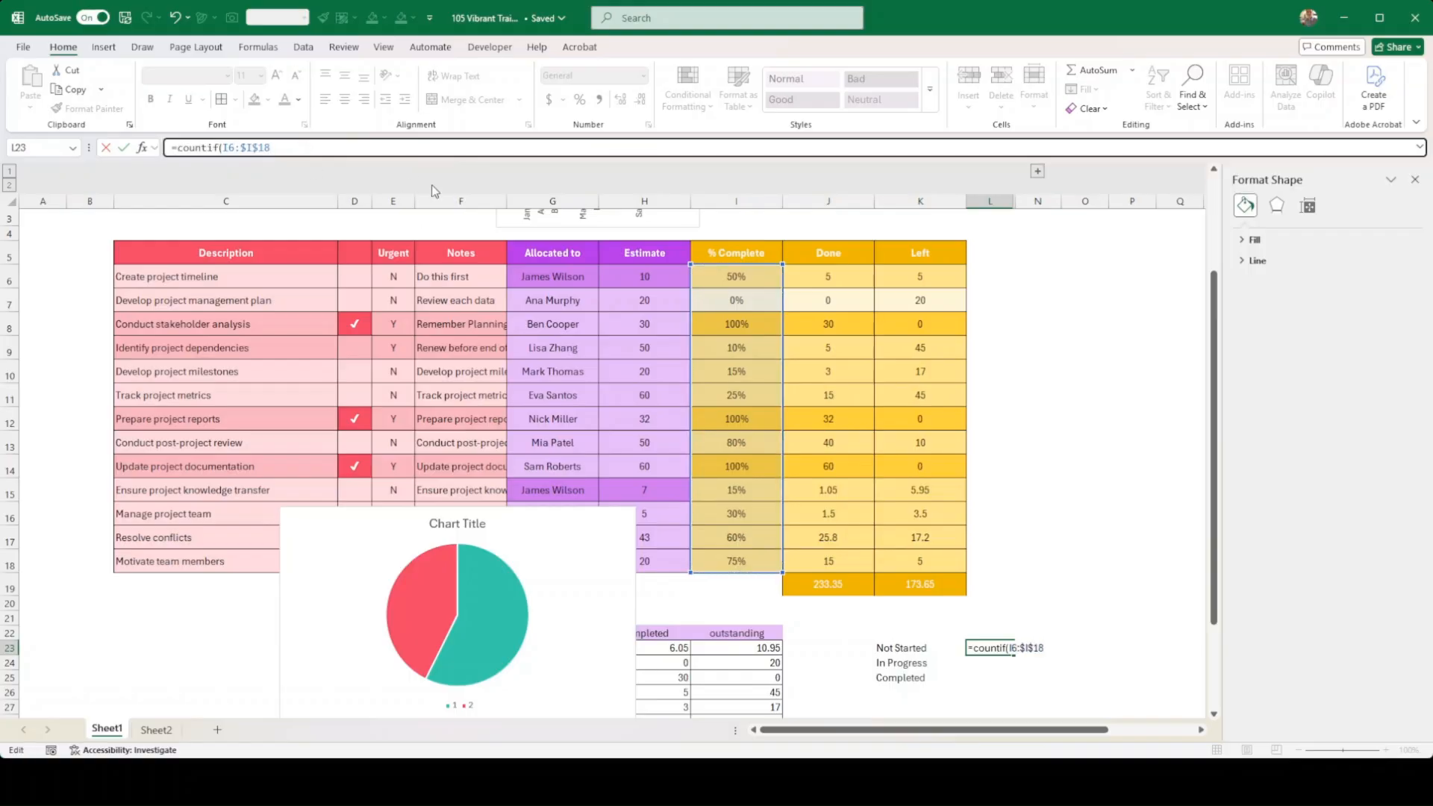
{"action": "left_click", "coordinate": [226, 147]}
{"action": "type", "text": ","}
{"action": "key", "text": "BackSpace"}
{"action": "type", "text": ","}
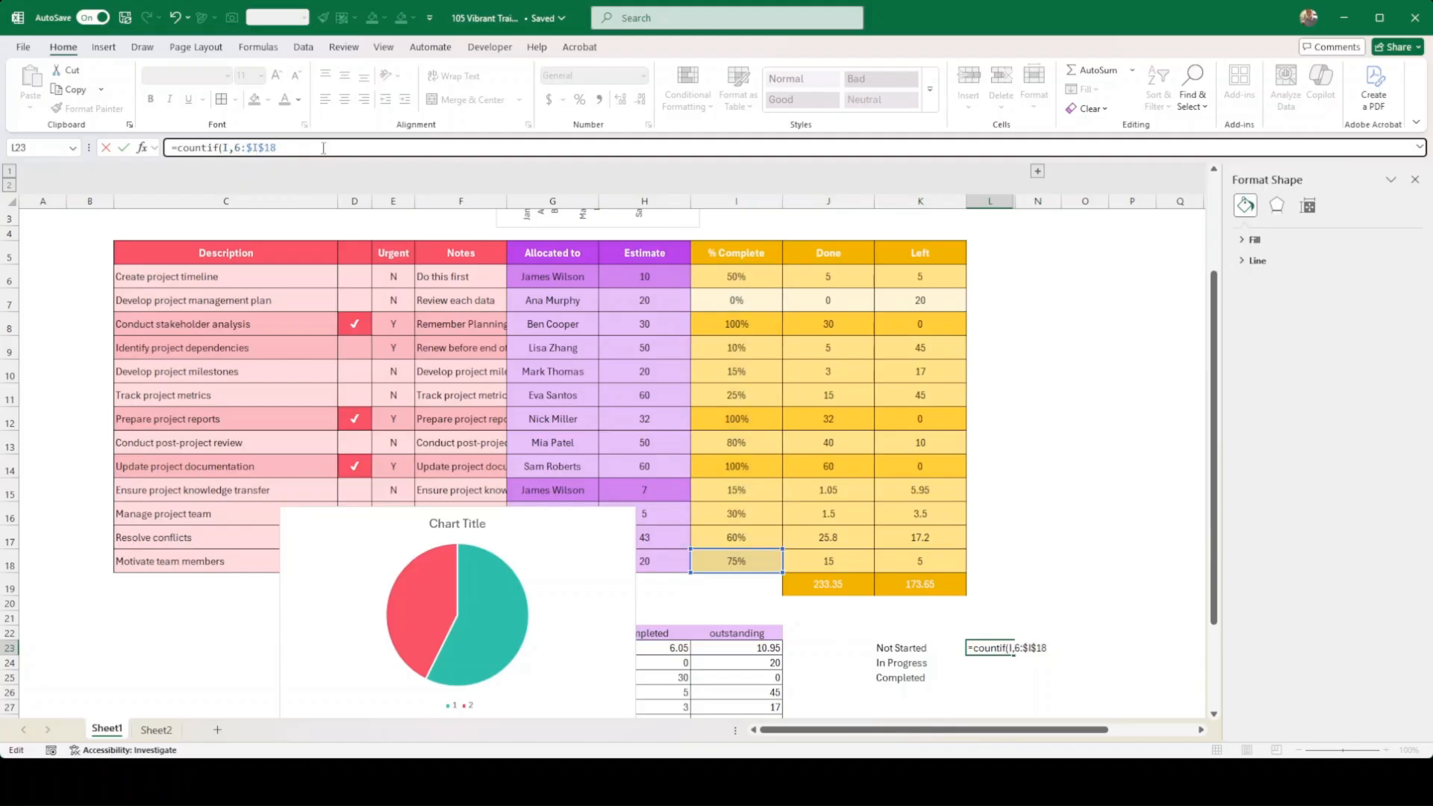
{"action": "key", "text": "BackSpace"}
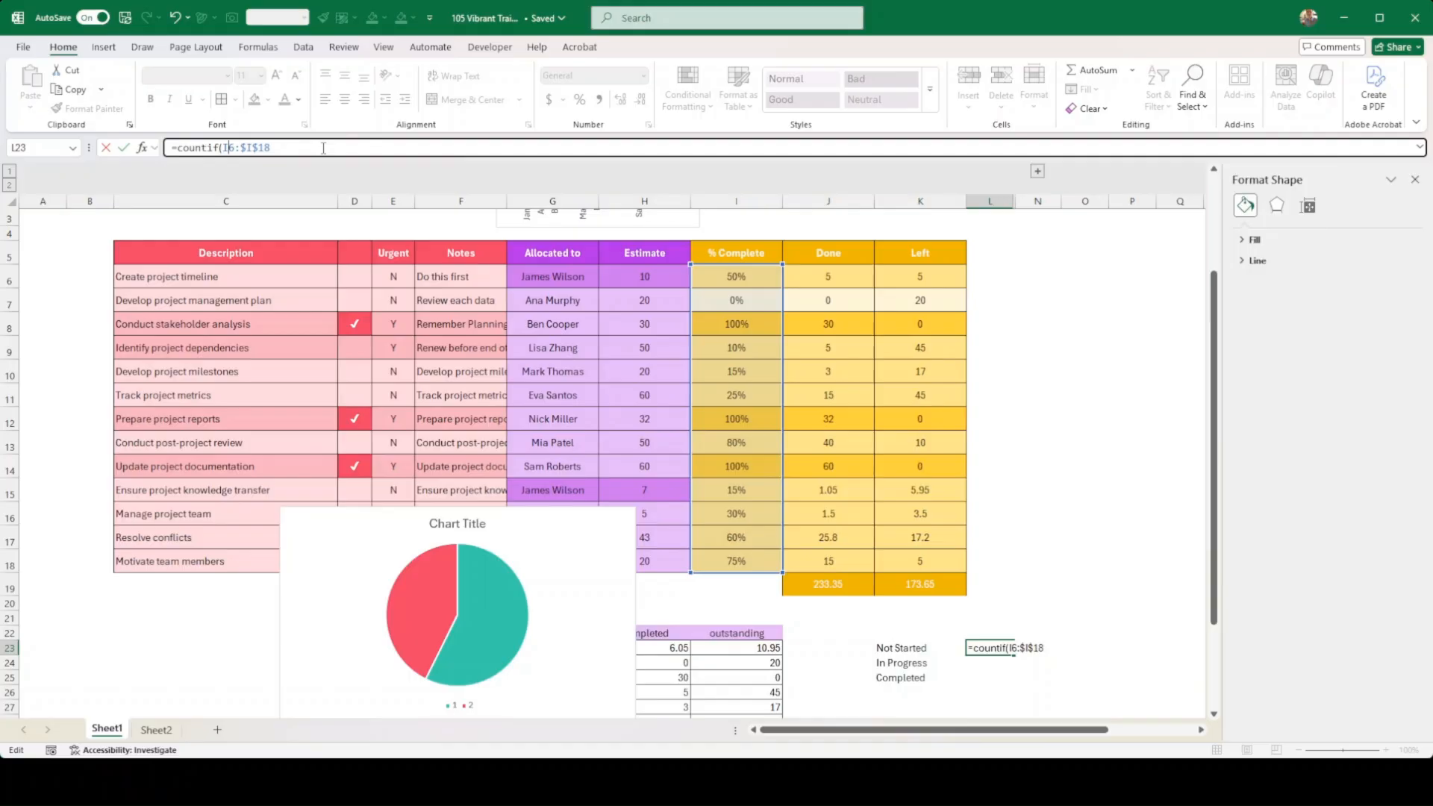
{"action": "key", "text": "F4"}
{"action": "type", "text": ",0"}
{"action": "key", "text": "Return"}
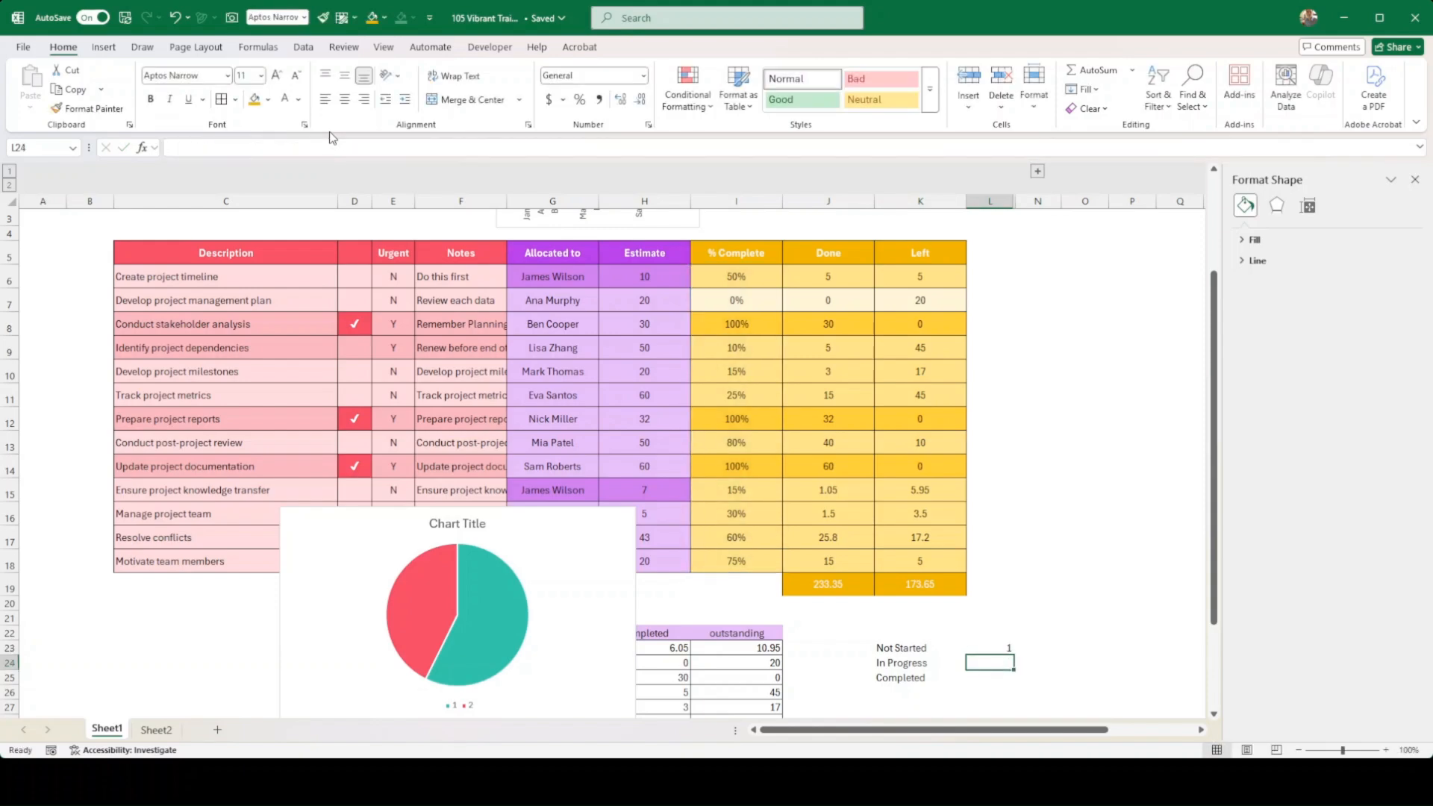
Set the % Complete value of the Develop project milestones task in I10 to 0%.
{"action": "left_click", "coordinate": [746, 371]}
{"action": "type", "text": "0"}
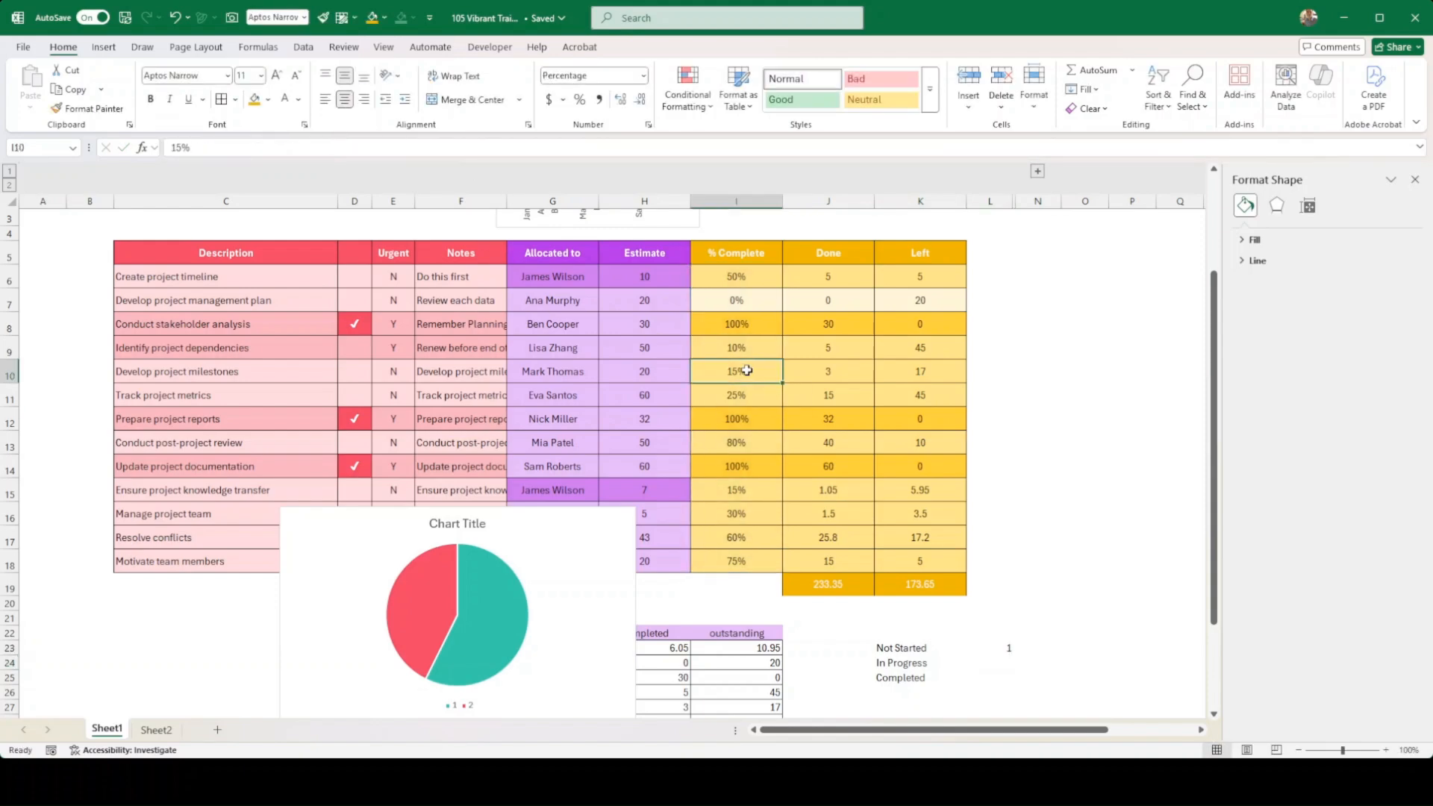
{"action": "key", "text": "Return"}
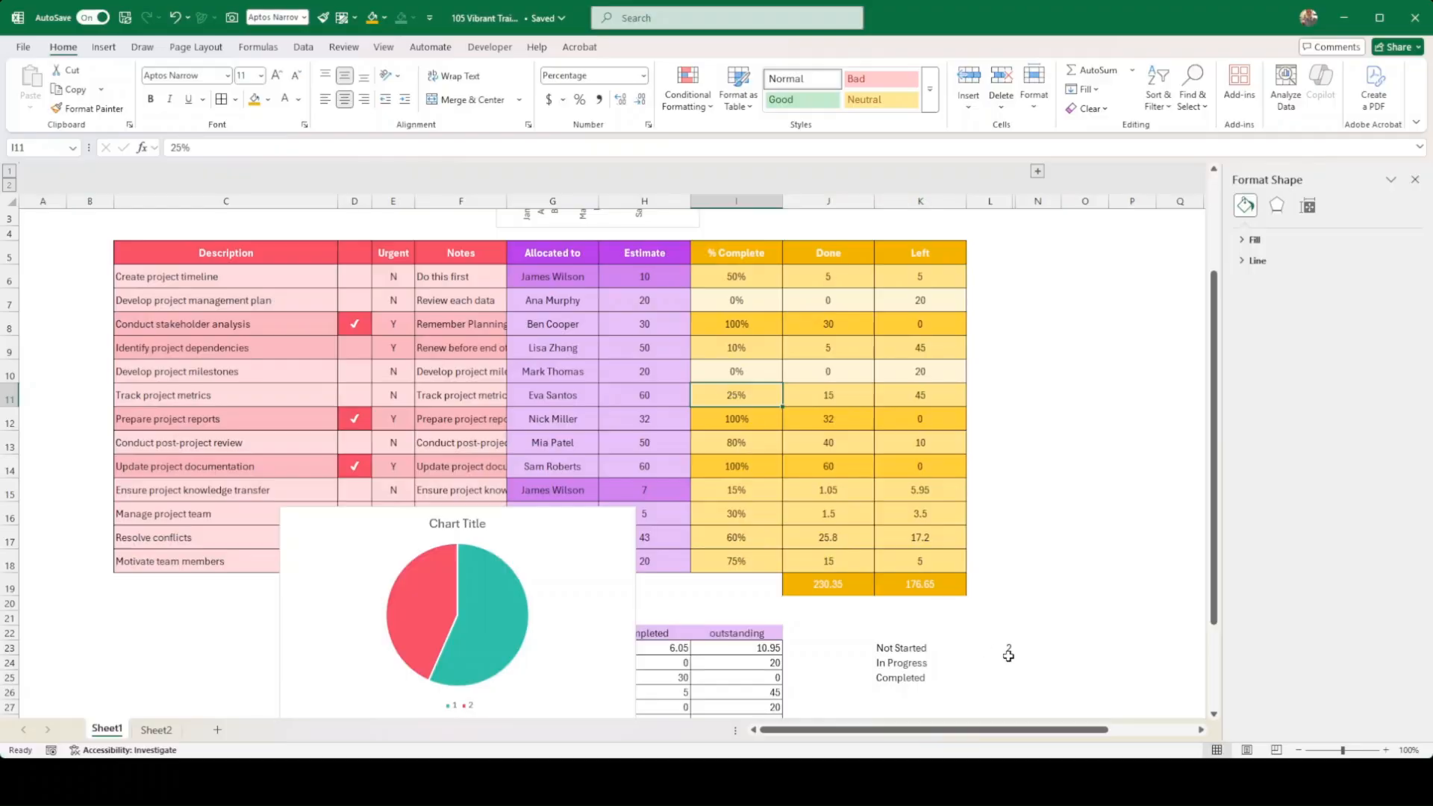
Copy the COUNTIF formula from L23 to L24 and L25, and change the criterion in L25 to 1 for completed tasks.
{"action": "left_click", "coordinate": [1006, 660]}
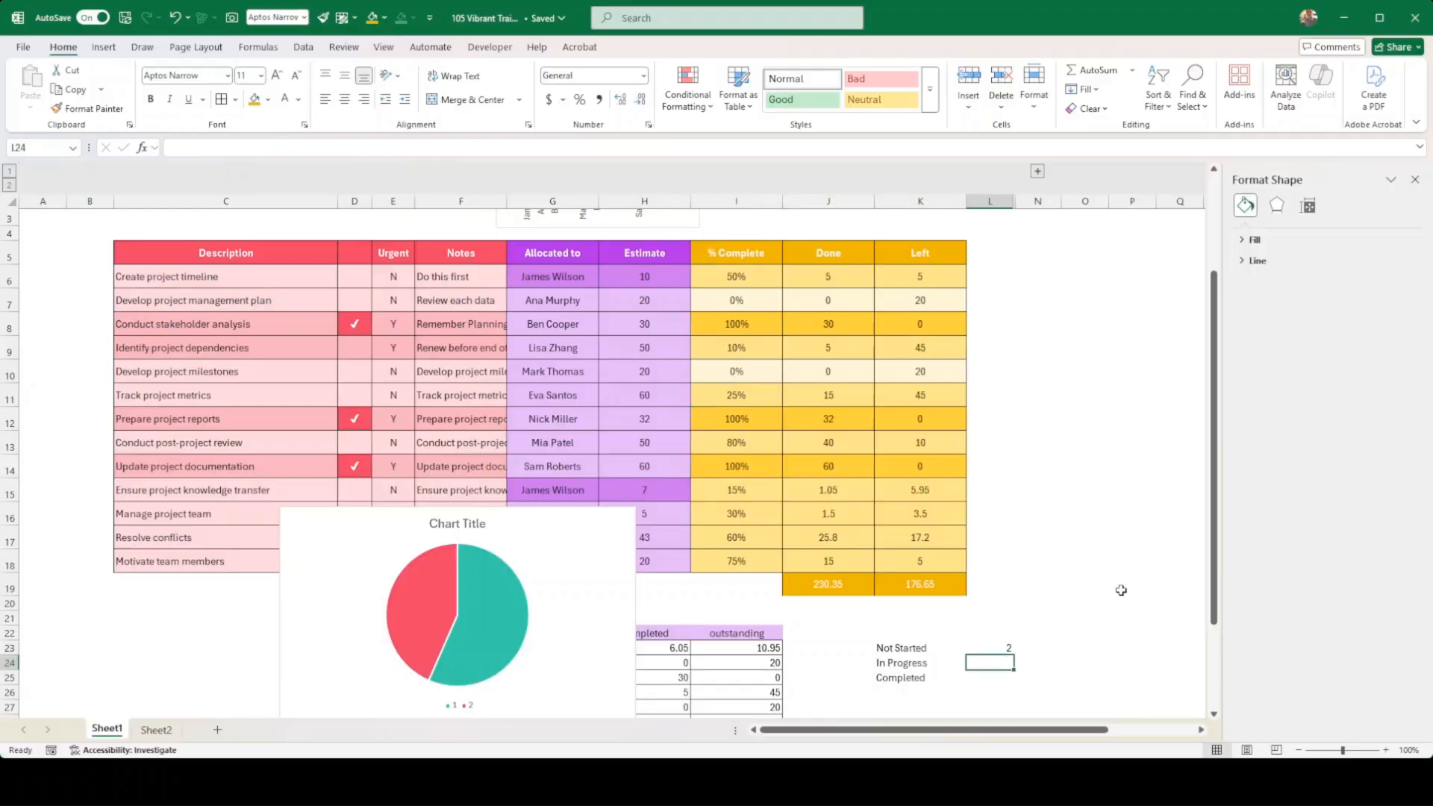
{"action": "key", "text": "Up"}
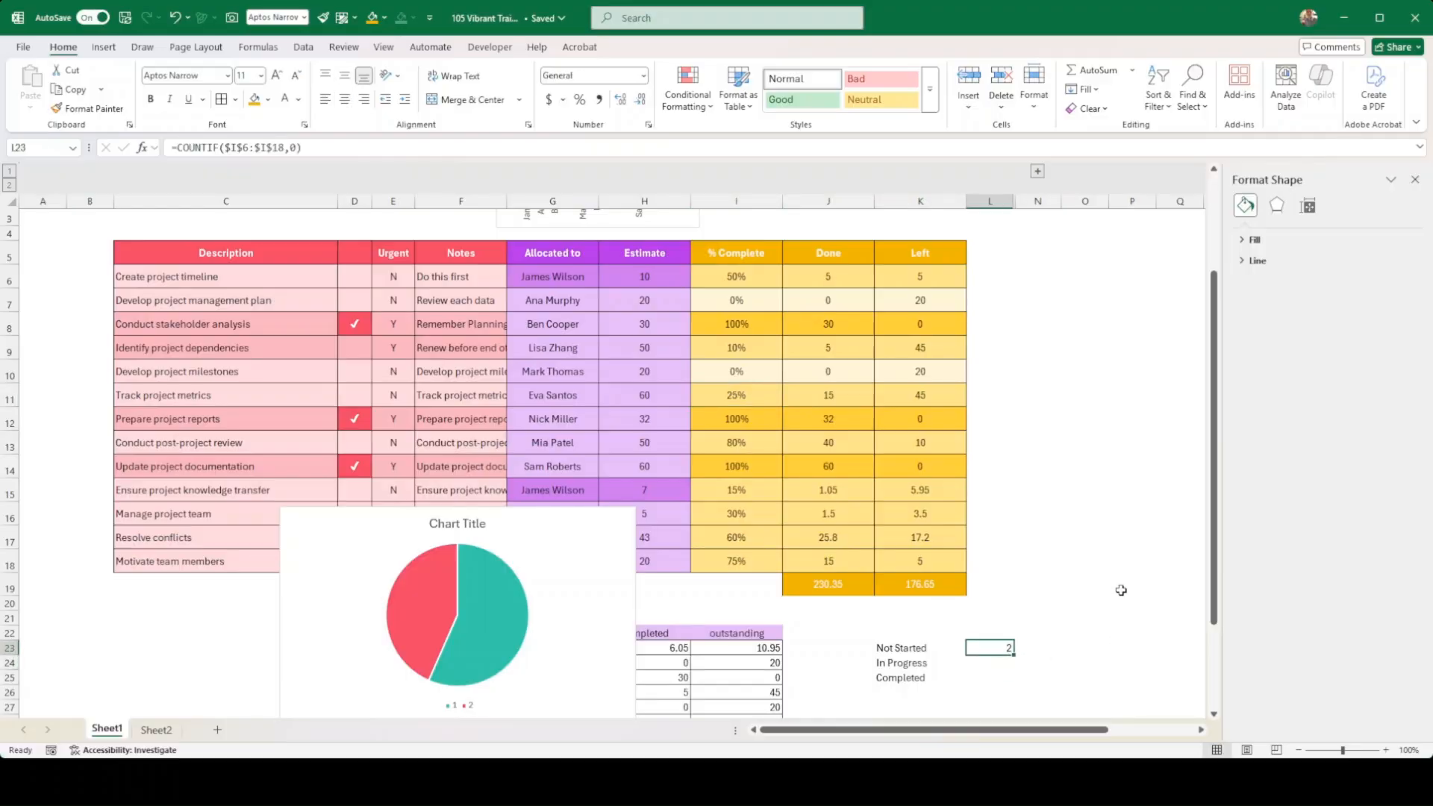
{"action": "key", "text": "ctrl+c"}
{"action": "key", "text": "Down"}
{"action": "key", "text": "ctrl+v"}
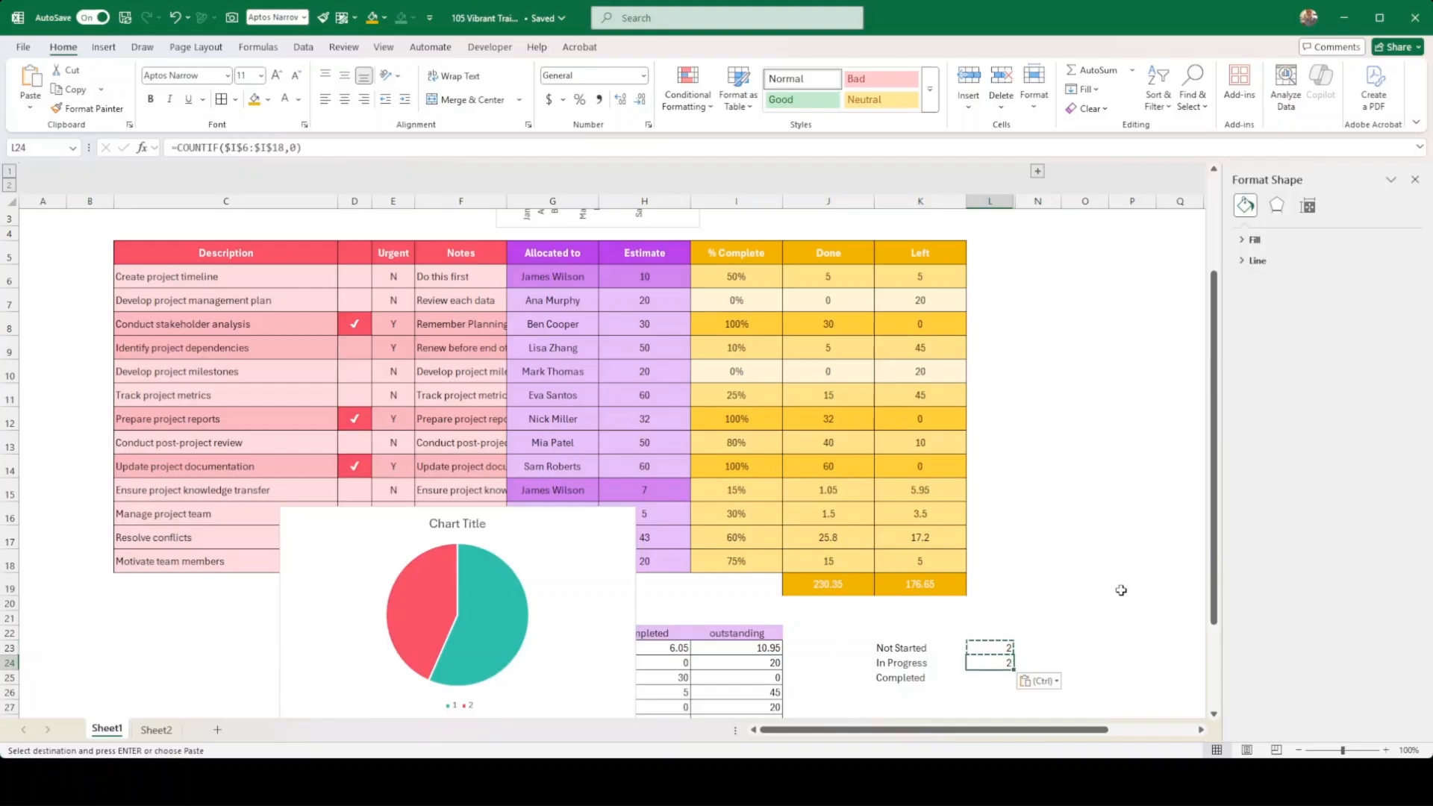
{"action": "key", "text": "ctrl+c"}
{"action": "key", "text": "Down"}
{"action": "key", "text": "ctrl+v"}
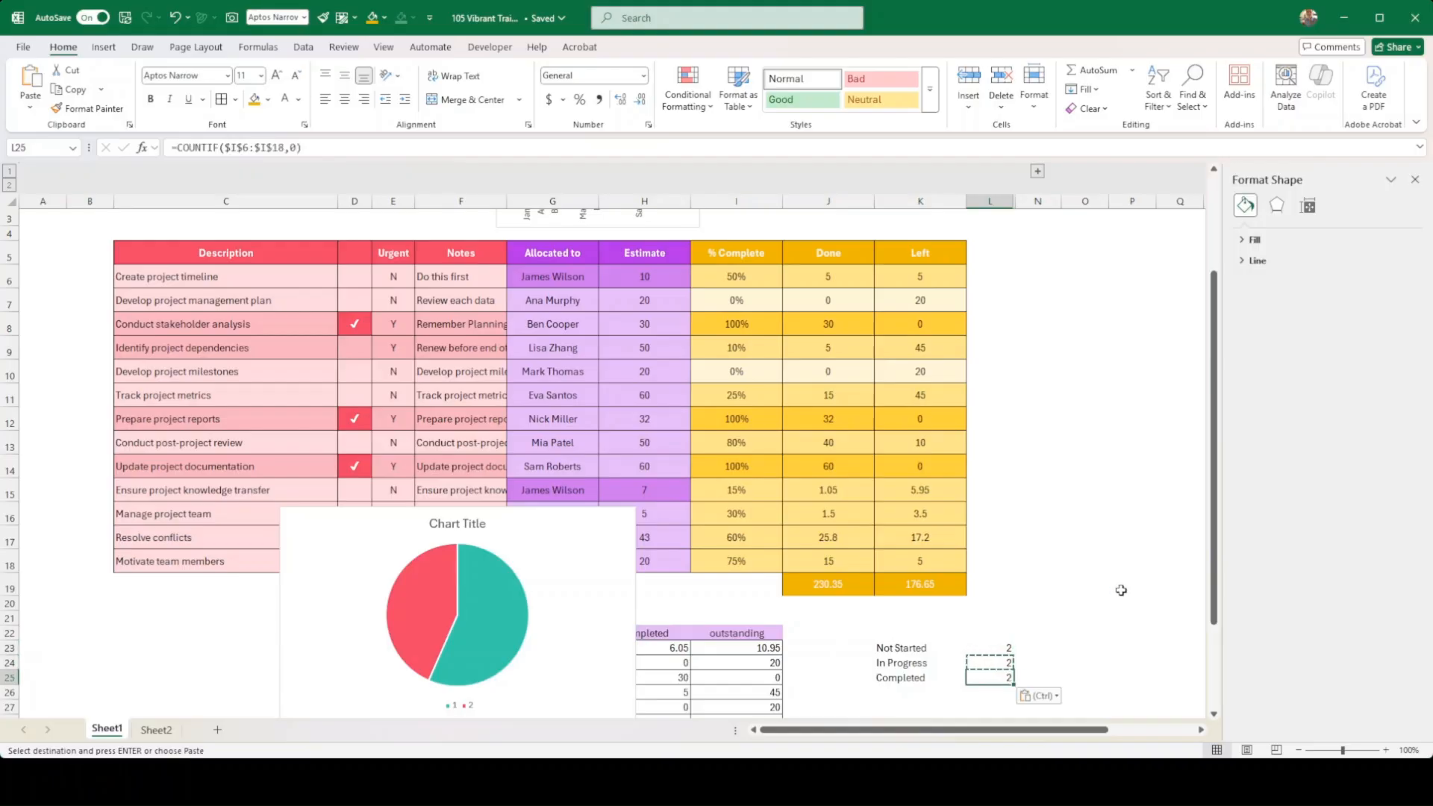
{"action": "left_click", "coordinate": [298, 148]}
{"action": "key", "text": "BackSpace"}
{"action": "type", "text": "1"}
{"action": "key", "text": "Return"}
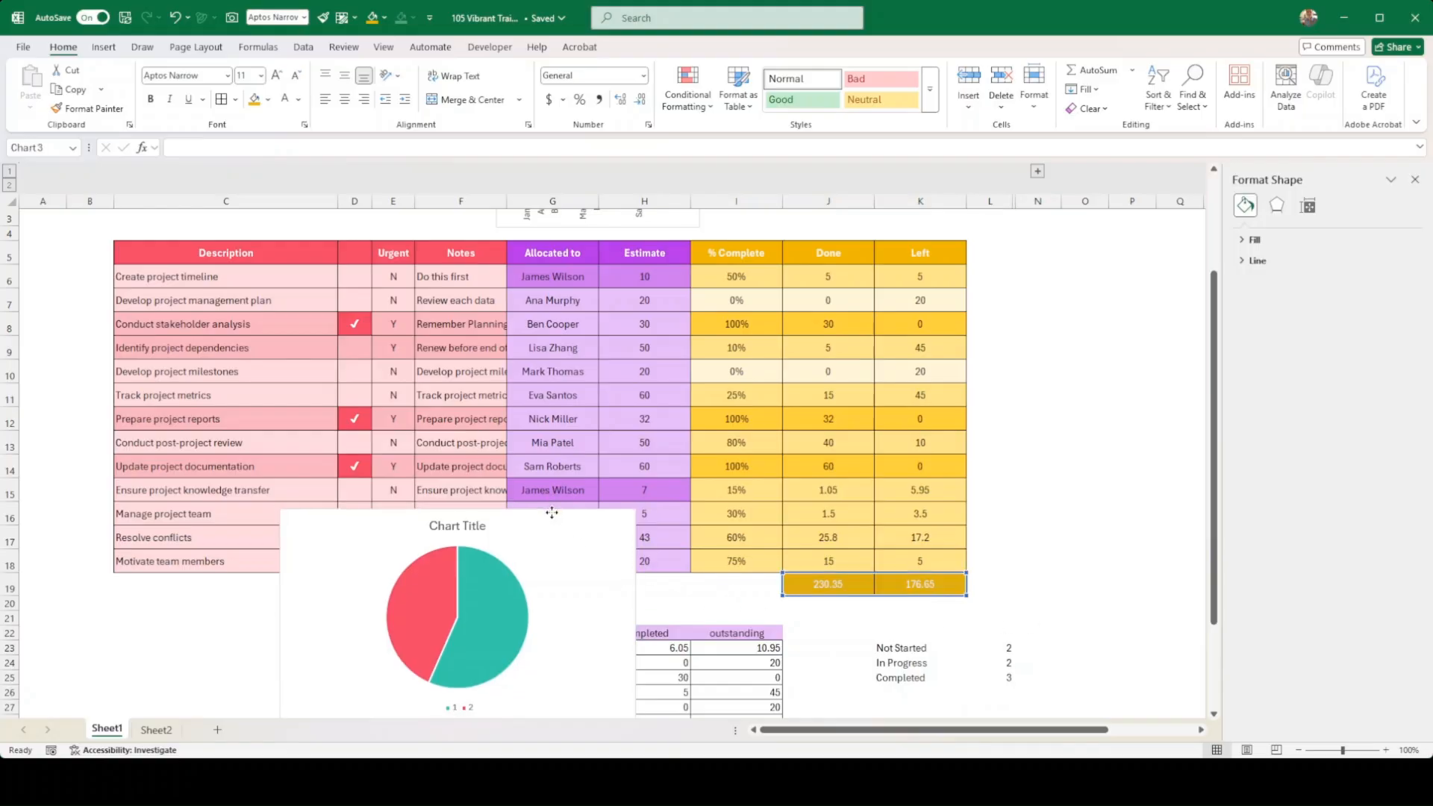
Move the pie chart lower on the sheet and add a centred, bold task count in C19 with =COUNTA(C6:C18).
{"action": "left_click_drag", "start_coordinate": [552, 509], "coordinate": [556, 660]}
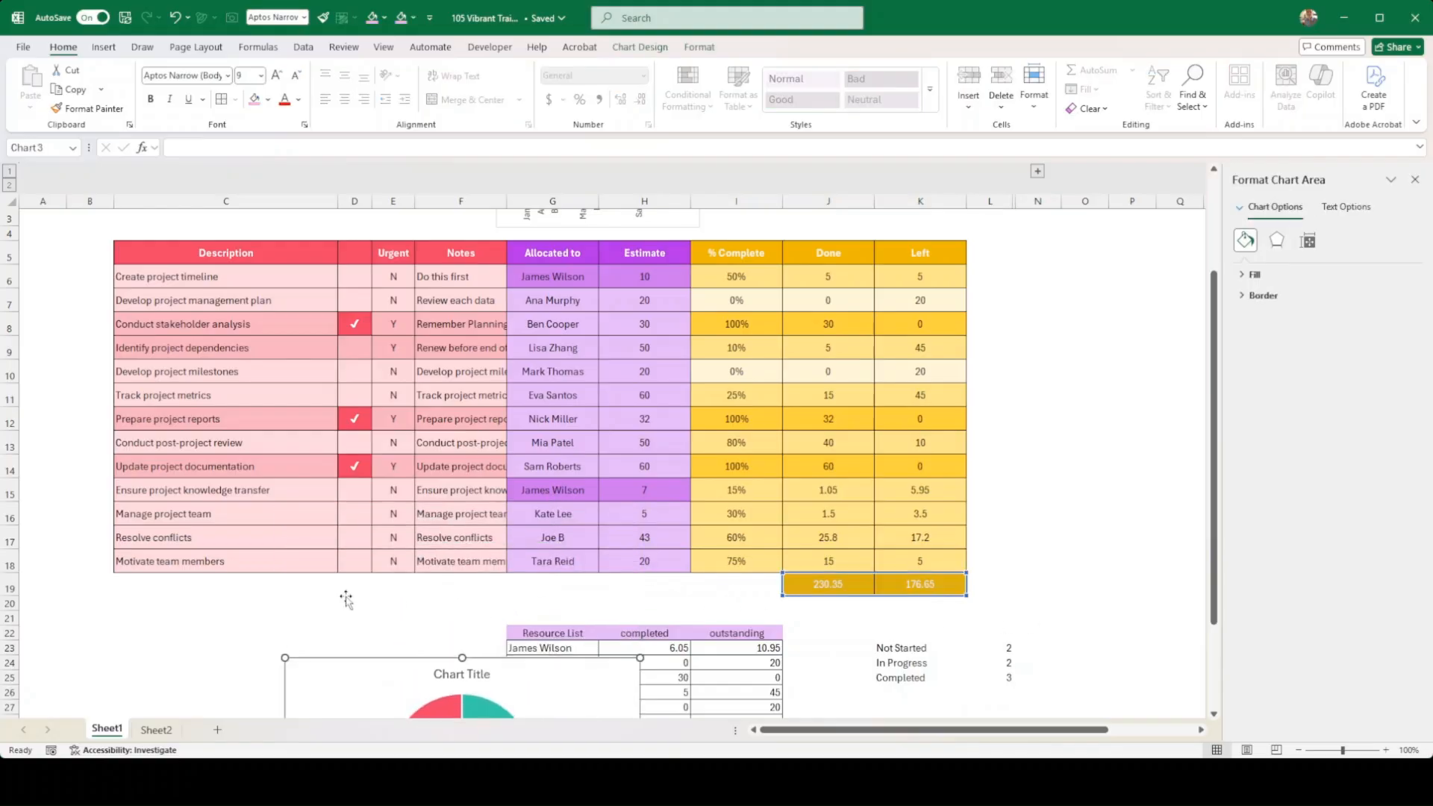
{"action": "left_click", "coordinate": [254, 585]}
{"action": "type", "text": "=counta("}
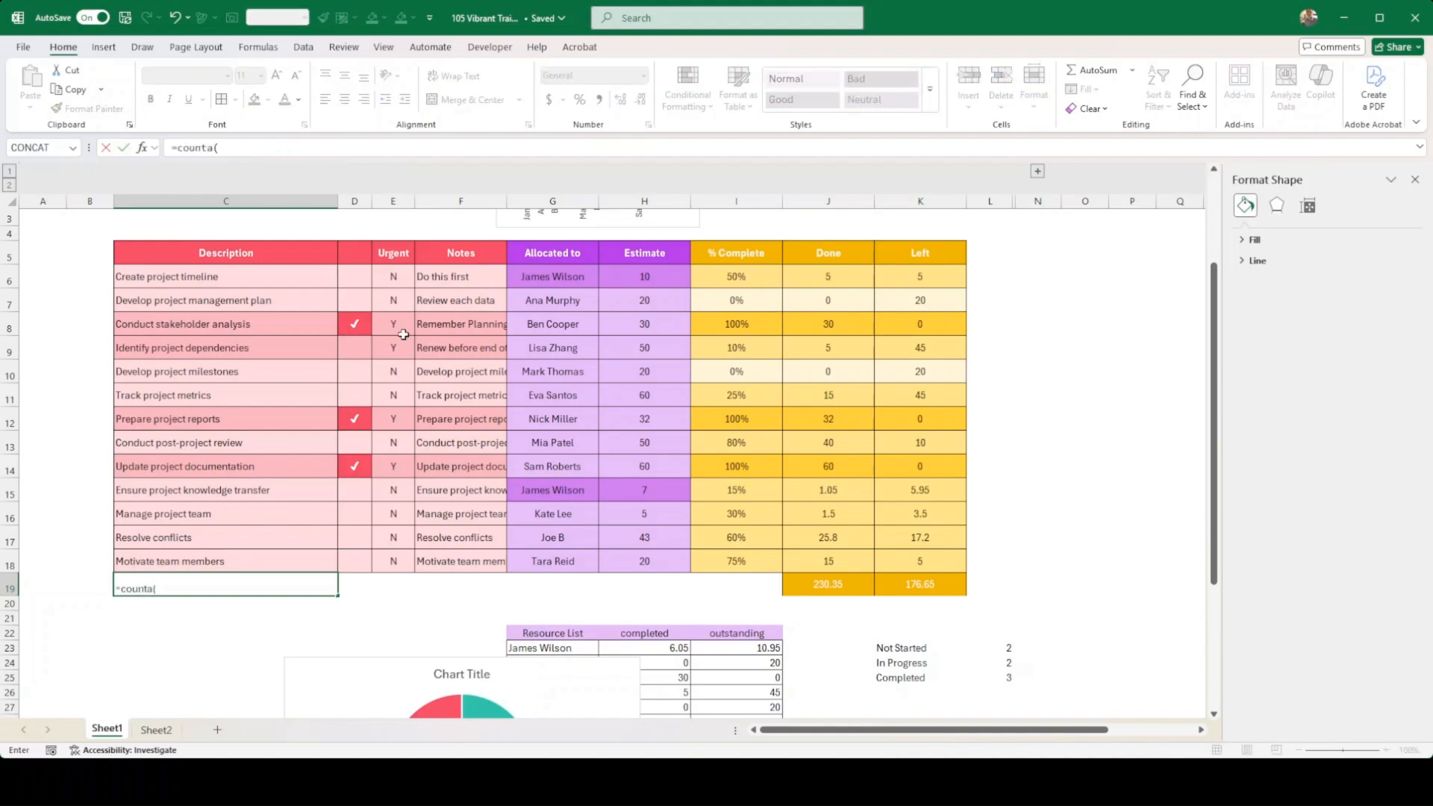
{"action": "left_click_drag", "start_coordinate": [288, 276], "coordinate": [260, 559]}
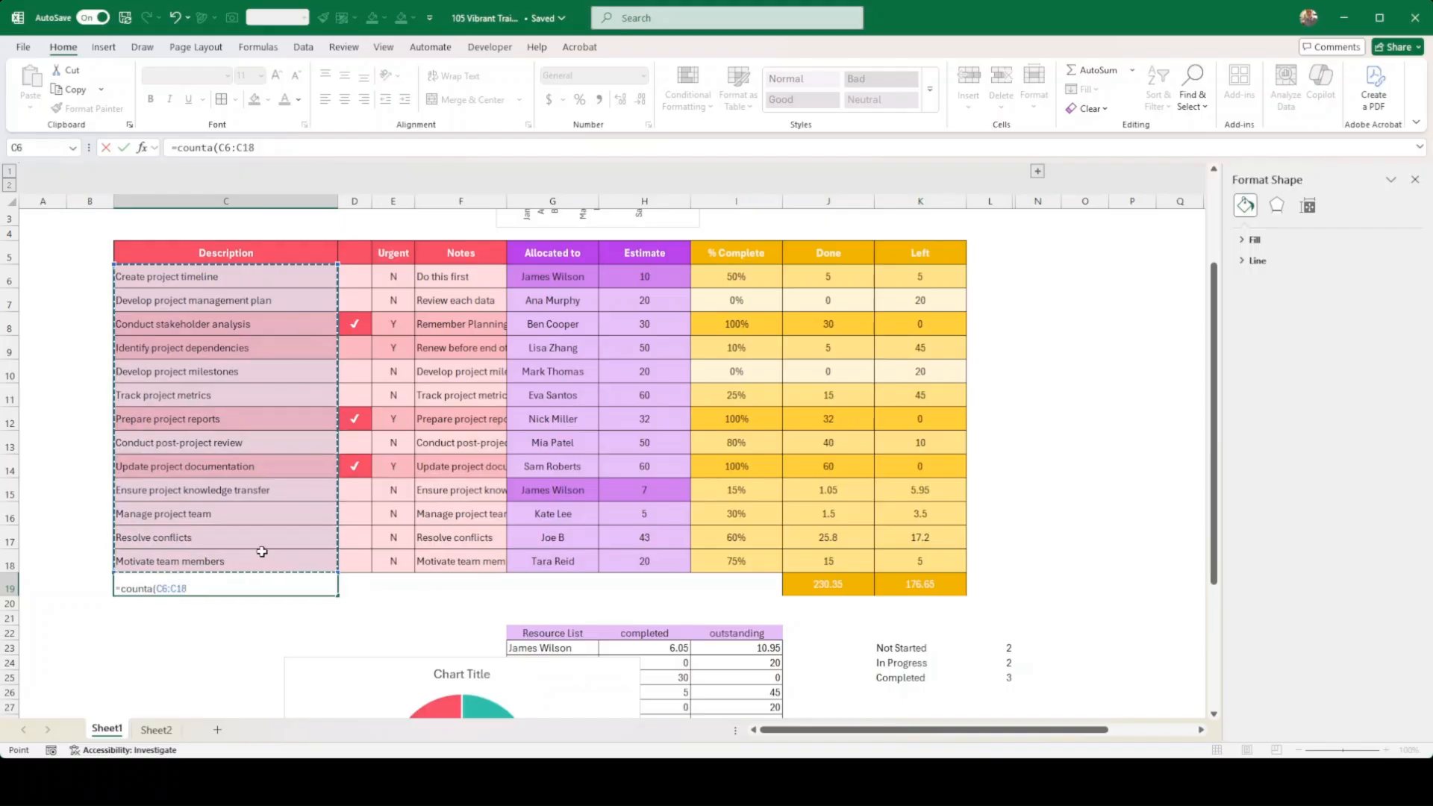
{"action": "left_click", "coordinate": [268, 147]}
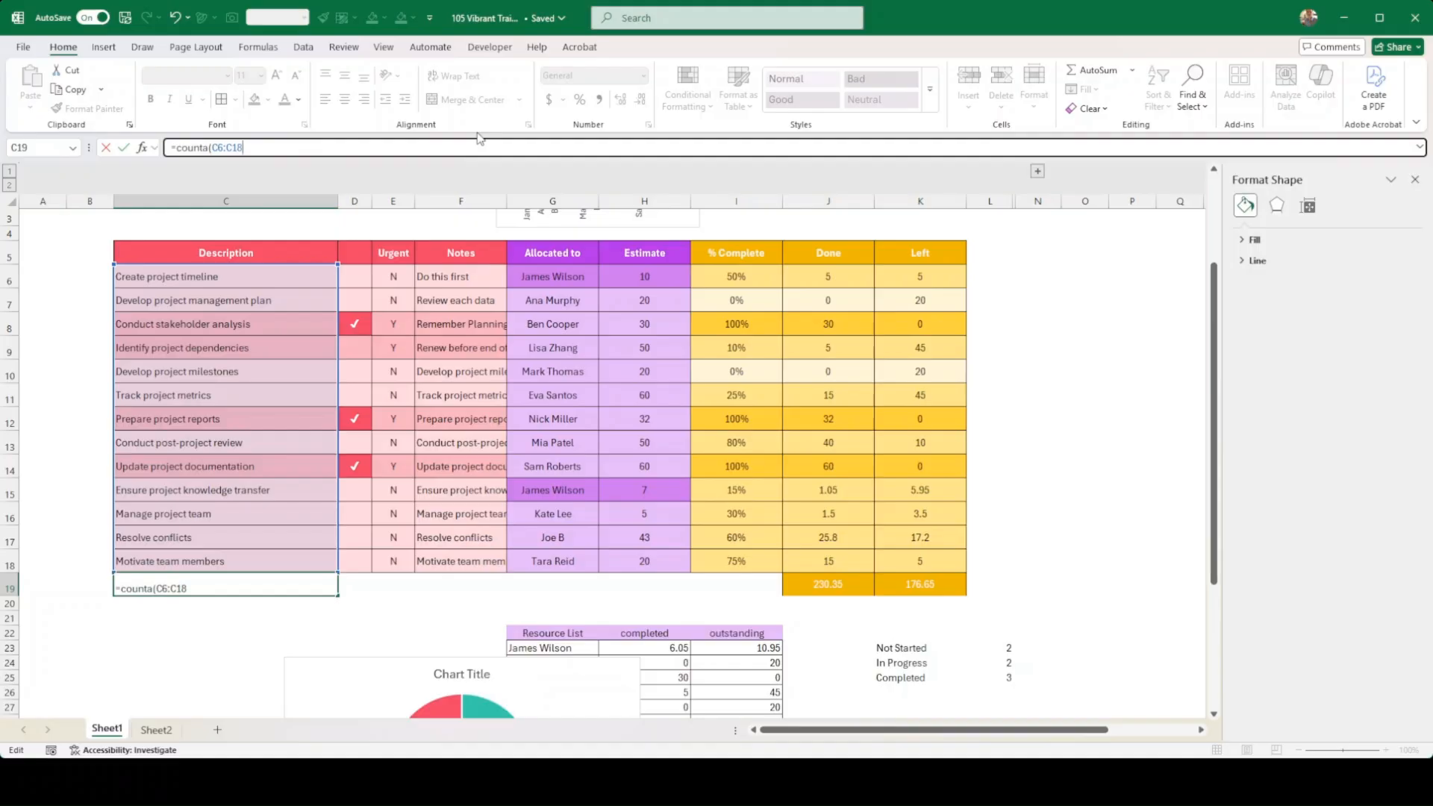
{"action": "type", "text": ","}
{"action": "key", "text": "ctrl+Return"}
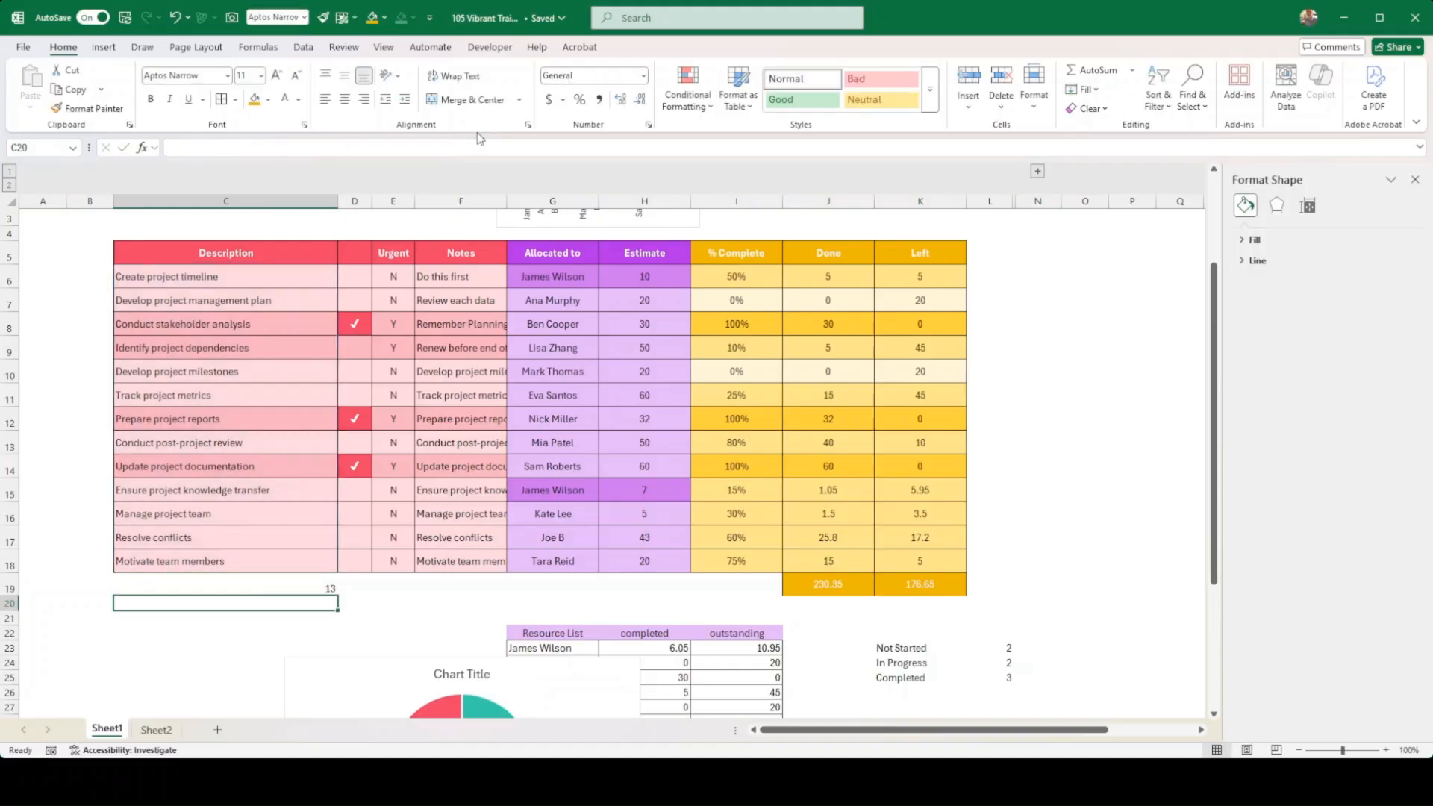
{"action": "left_click", "coordinate": [344, 99]}
{"action": "left_click", "coordinate": [345, 75]}
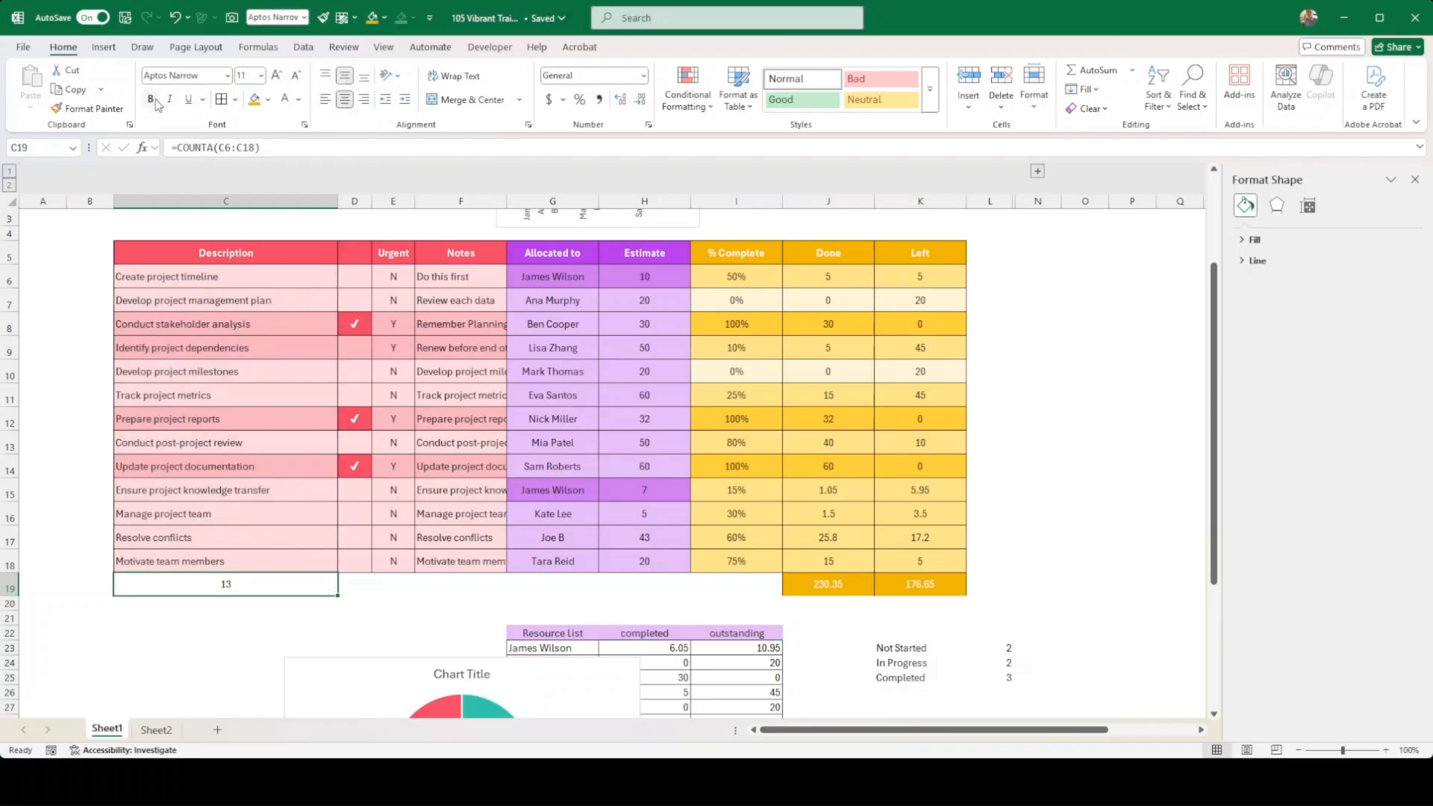
Calculate the In Progress count in L24 with =C19-L23-L25, replacing the copied COUNTIF formula.
{"action": "left_click", "coordinate": [1012, 662]}
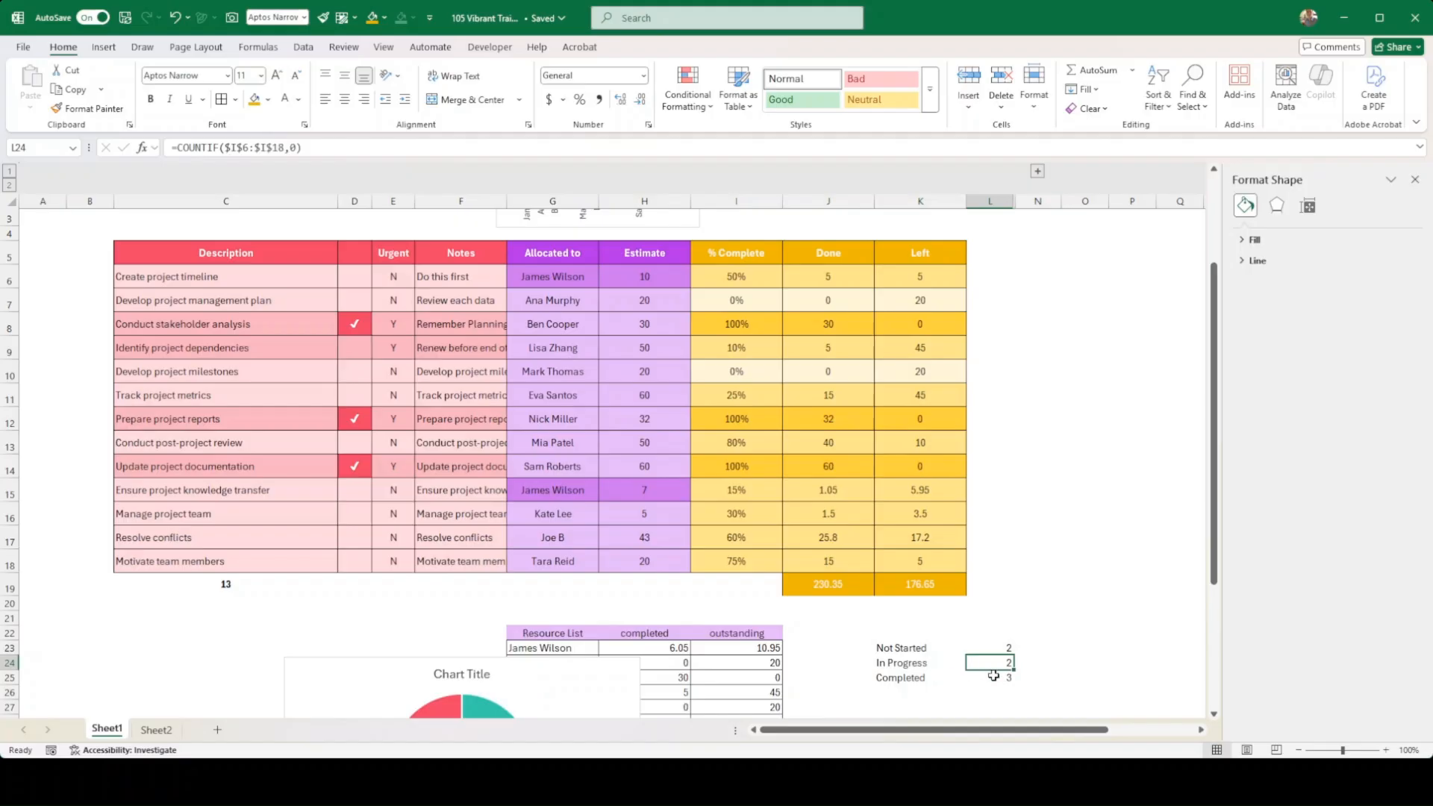
{"action": "type", "text": "="}
{"action": "left_click", "coordinate": [312, 582]}
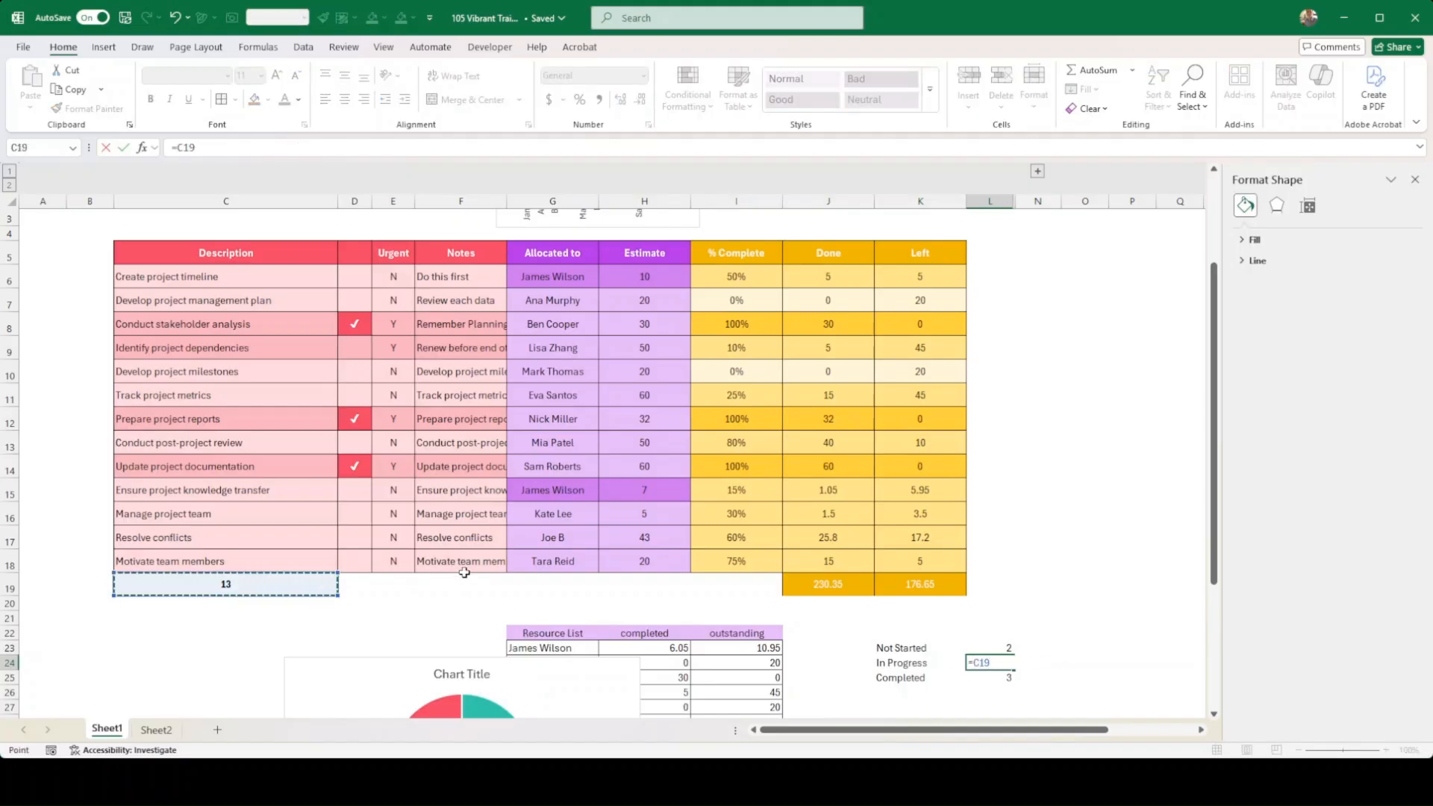
{"action": "type", "text": "-"}
{"action": "left_click", "coordinate": [990, 648]}
{"action": "type", "text": "-"}
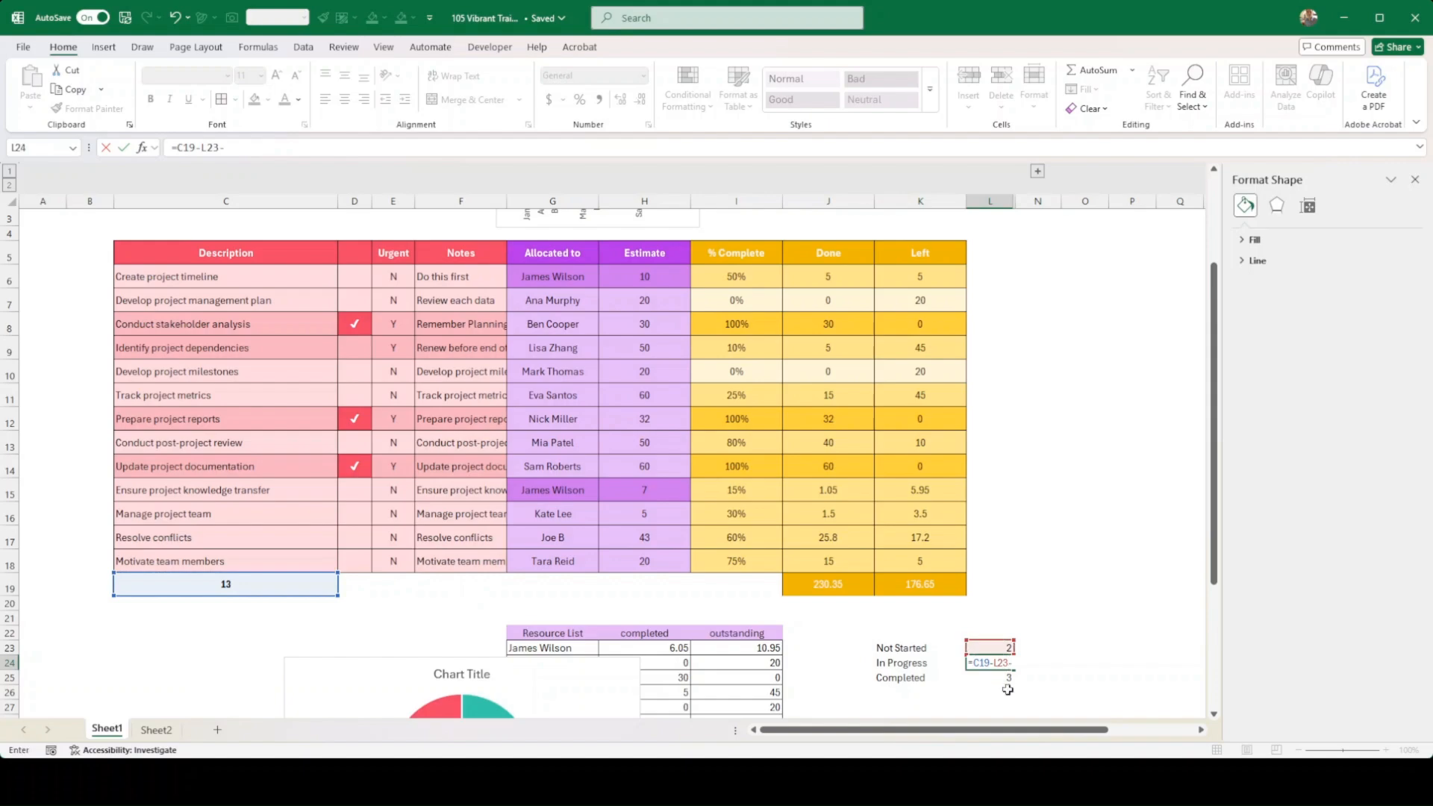
{"action": "left_click", "coordinate": [1006, 687]}
{"action": "key", "text": "Return"}
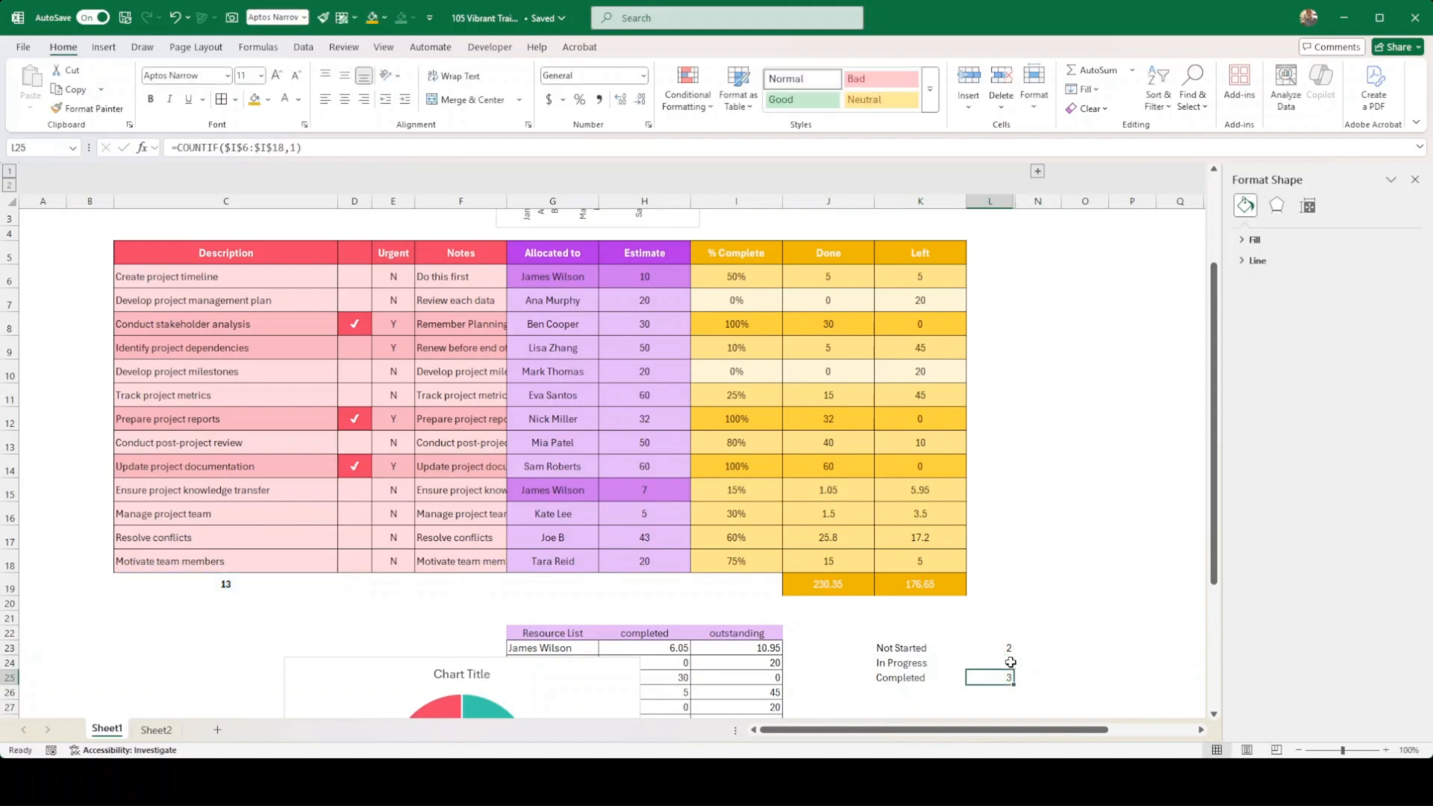
{"action": "left_click", "coordinate": [1008, 663]}
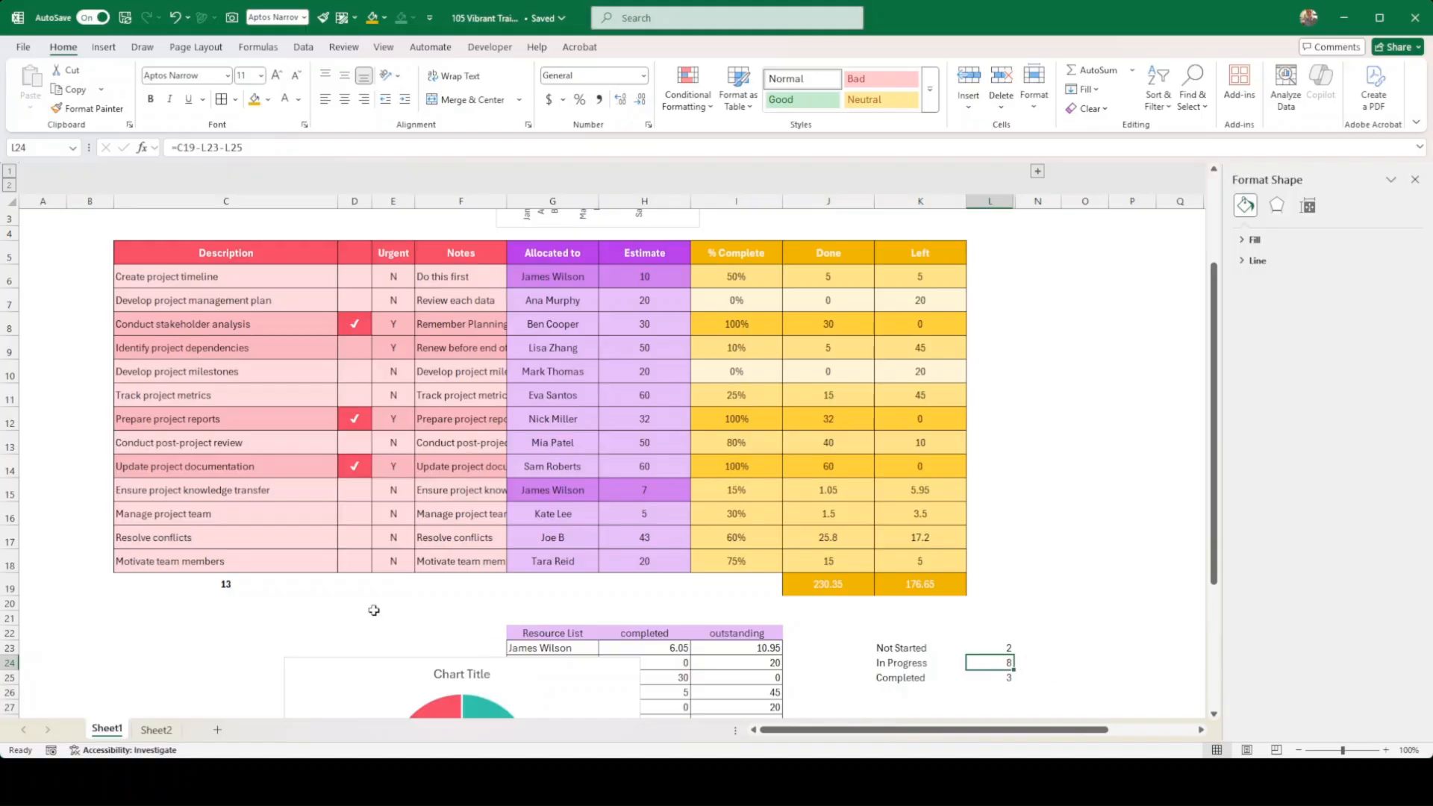
{"action": "left_click", "coordinate": [1049, 664]}
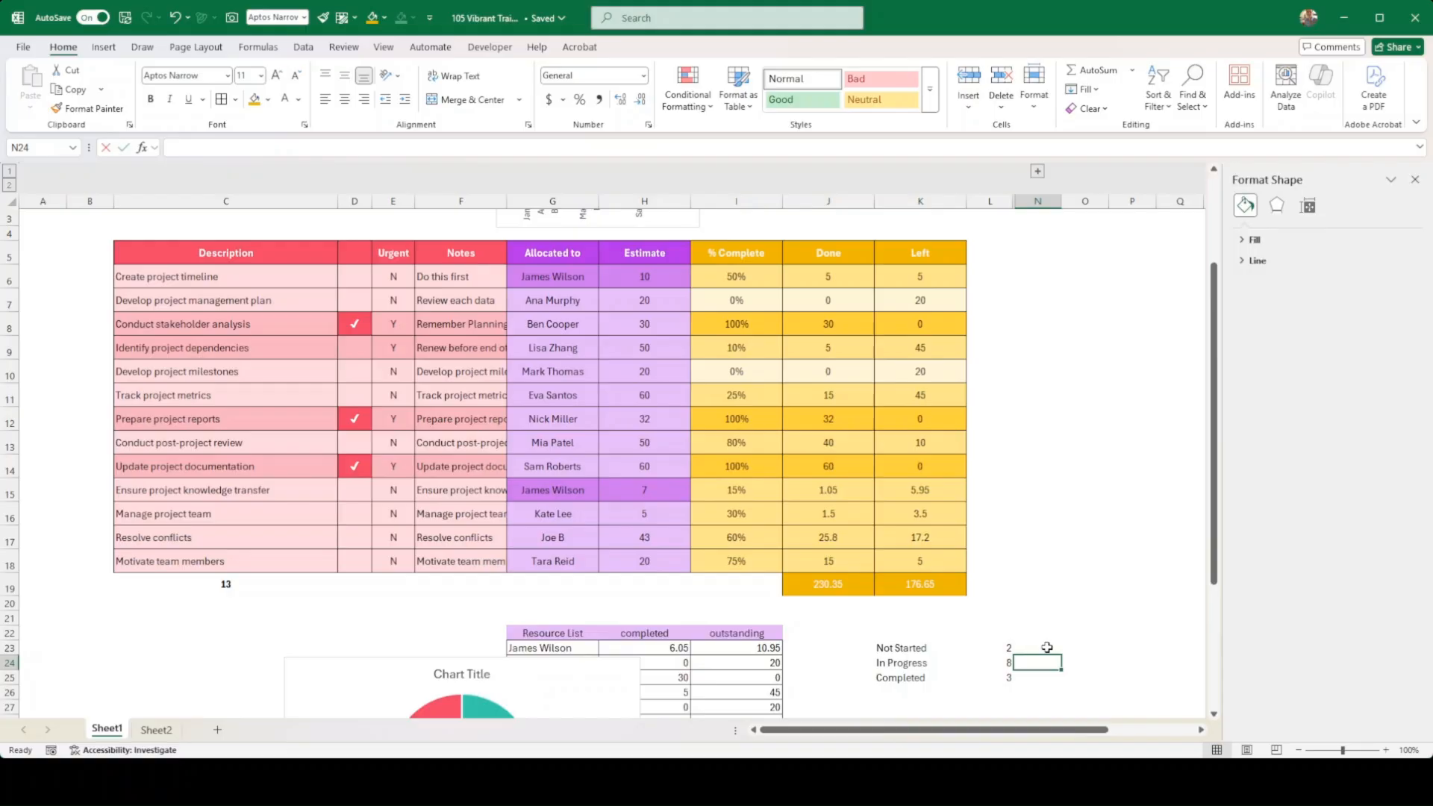
{"action": "type", "text": "=countifs("}
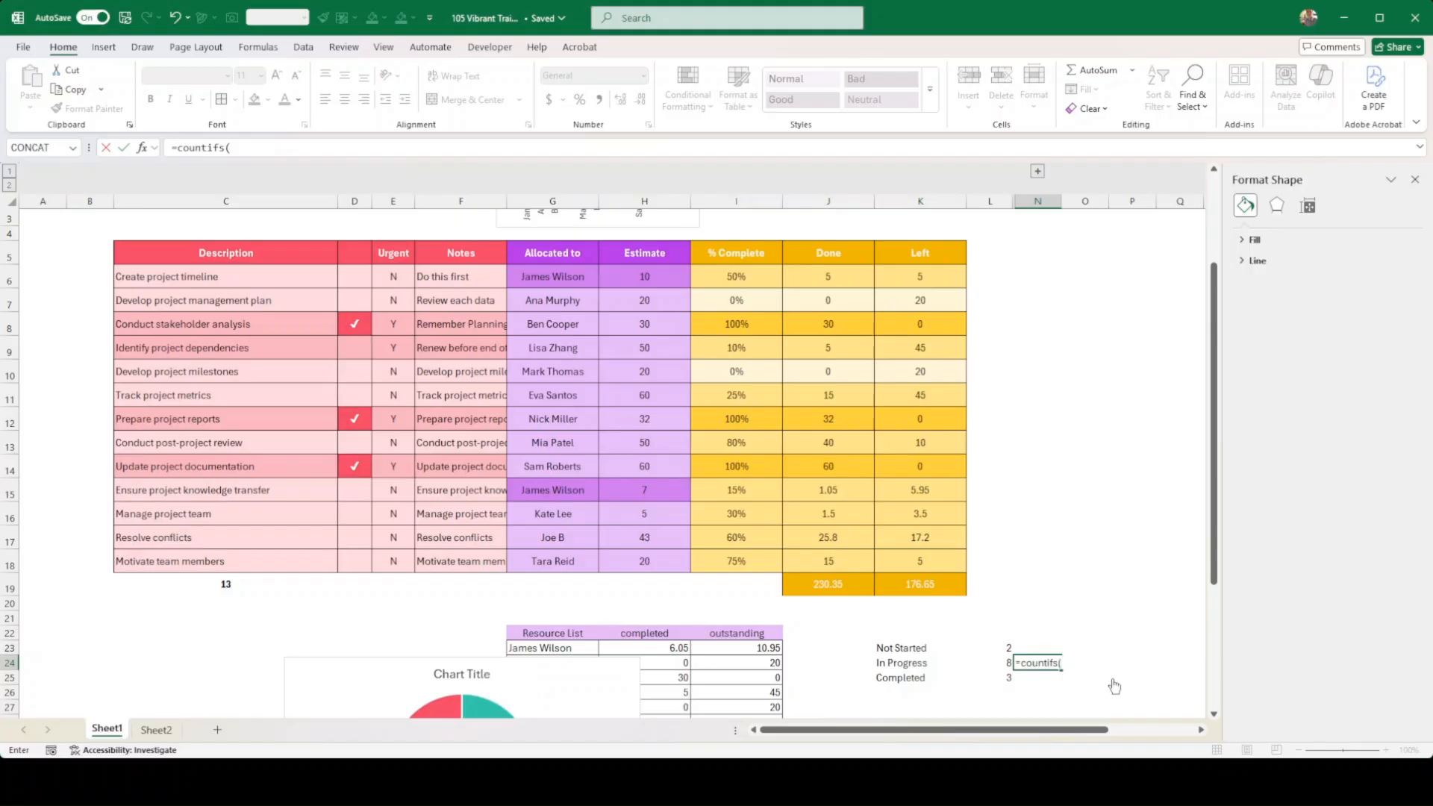
{"action": "left_click", "coordinate": [143, 148]}
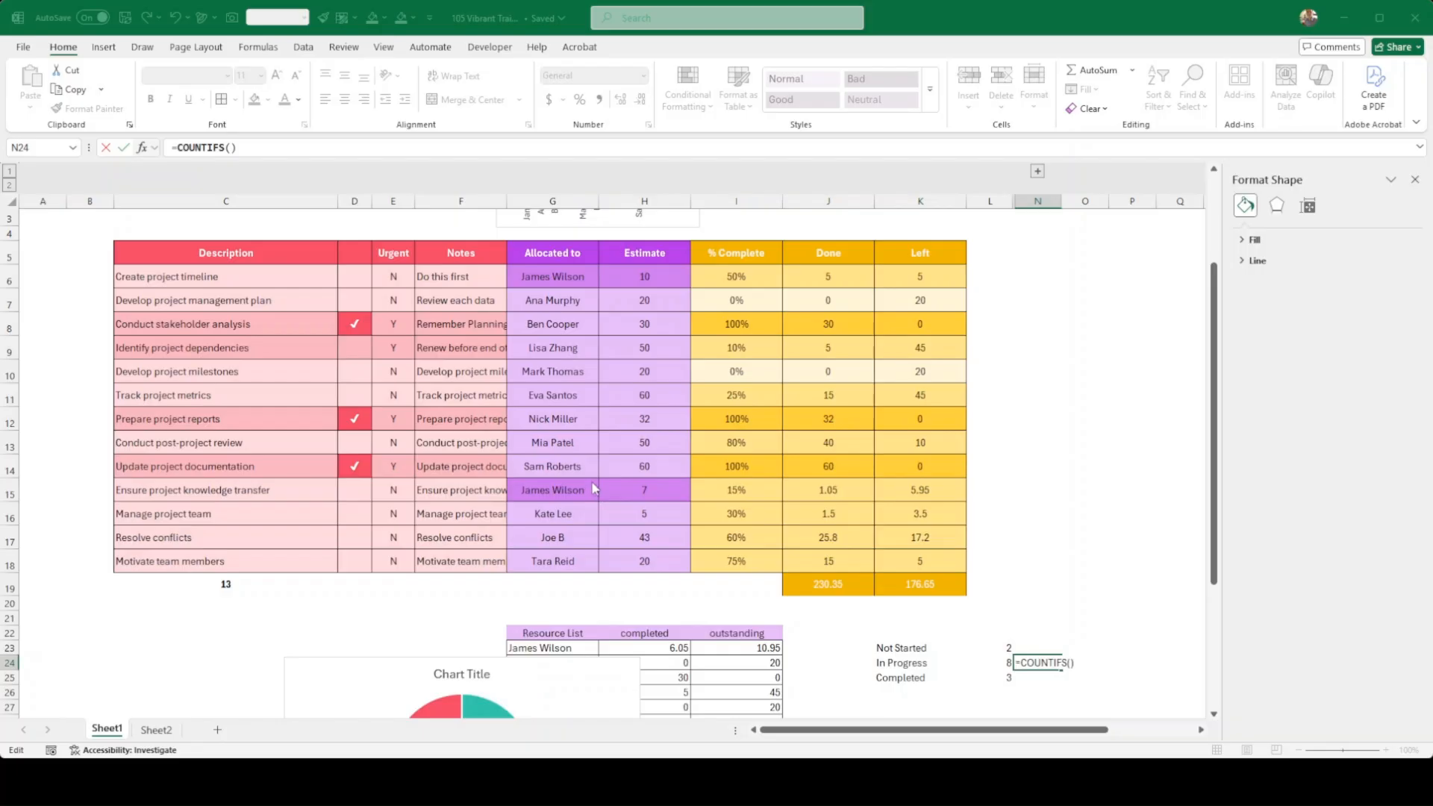
{"action": "key", "text": "Escape"}
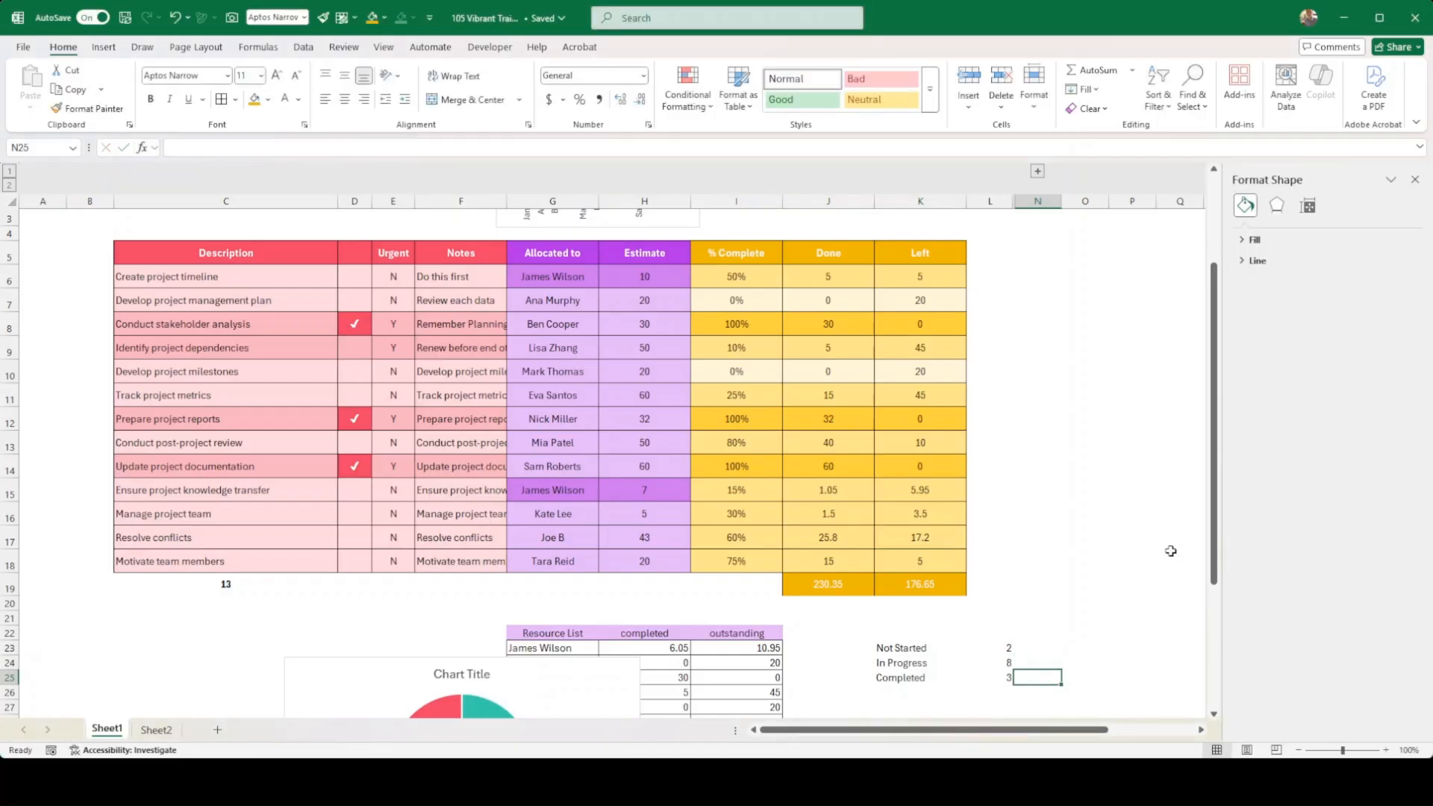
Insert a doughnut chart from the Not Started, In Progress and Completed counts in K23:L25.
{"action": "scroll", "coordinate": [1119, 575], "scroll_direction": "down", "scroll_amount": 1}
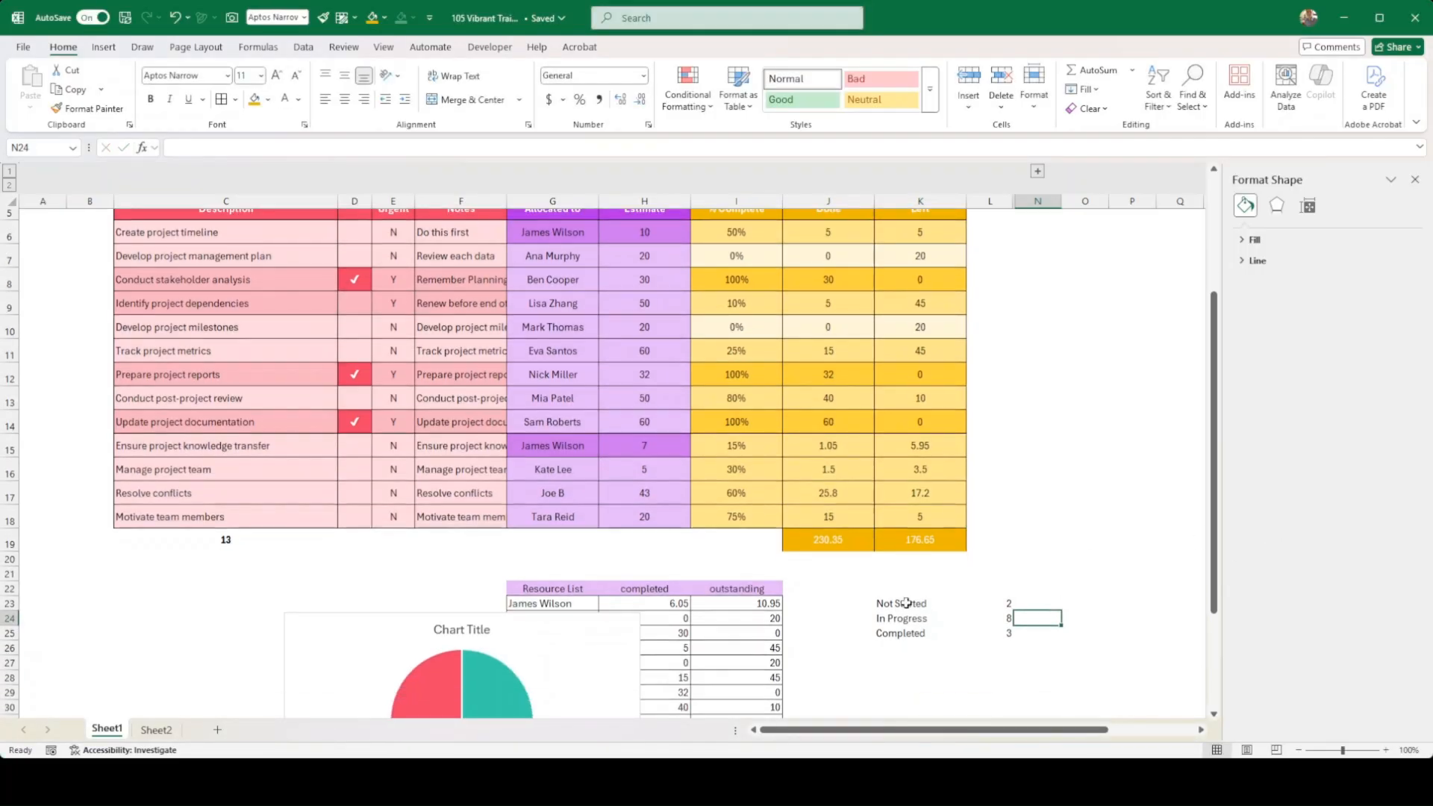
{"action": "left_click", "coordinate": [962, 605]}
{"action": "left_click_drag", "start_coordinate": [961, 606], "coordinate": [993, 635]}
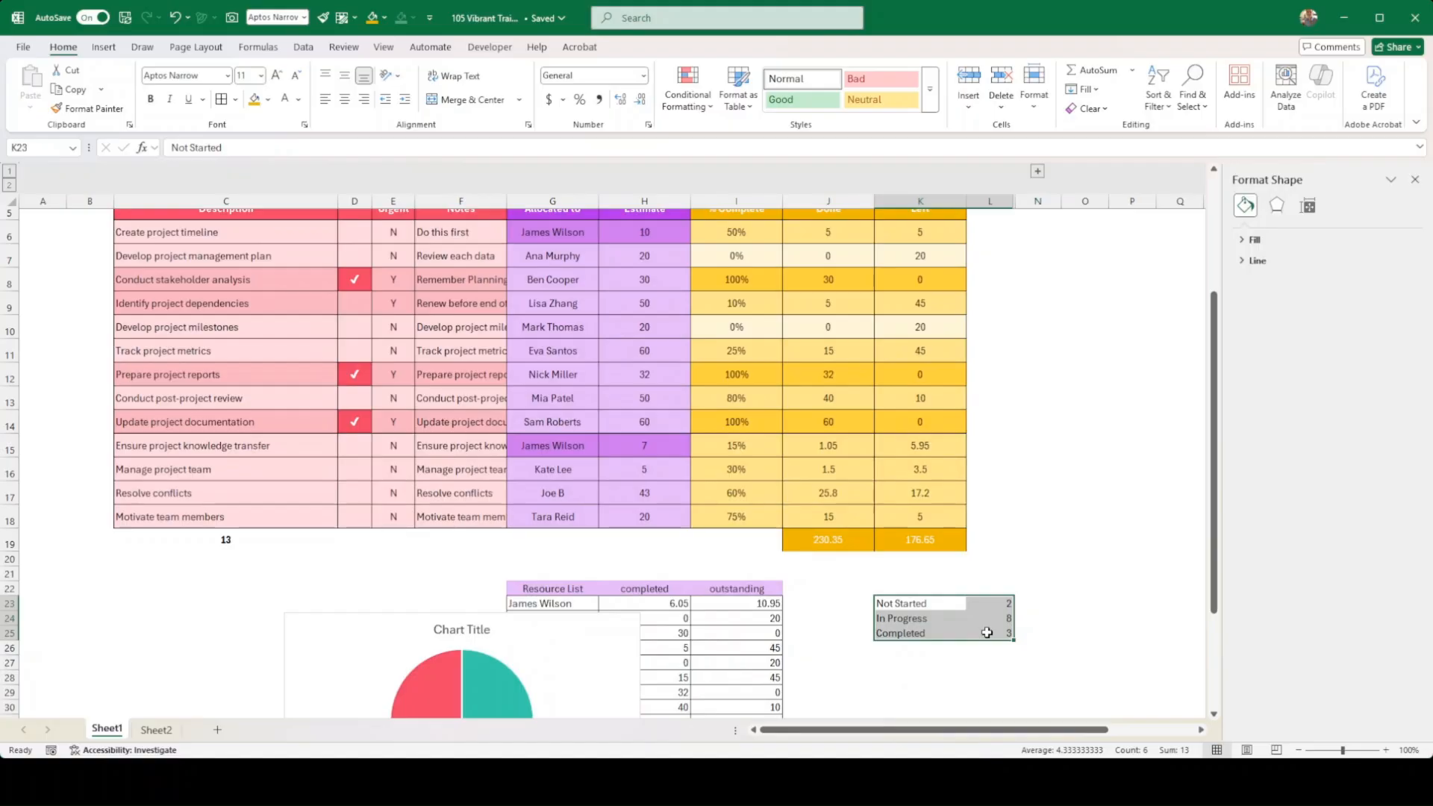
{"action": "left_click", "coordinate": [104, 47]}
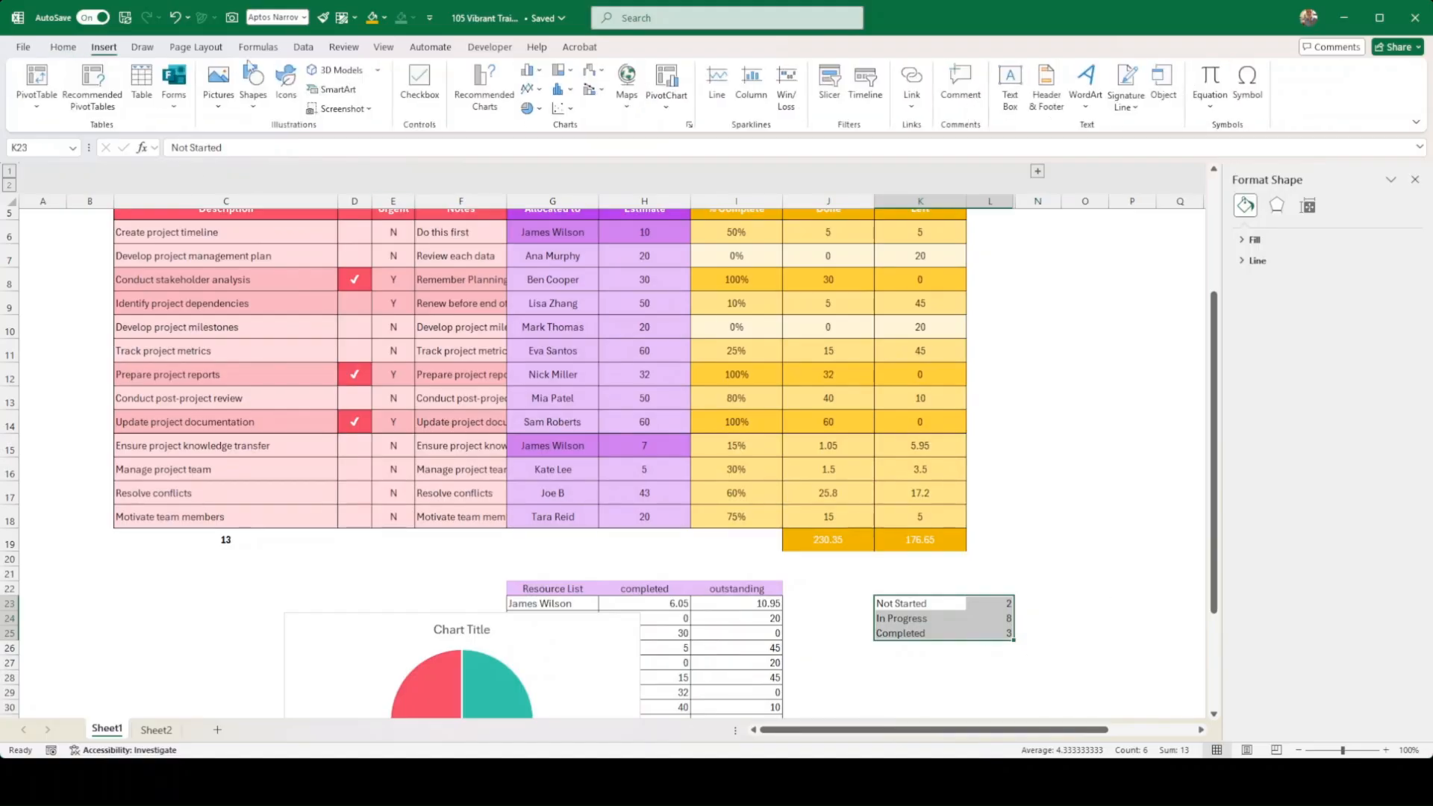
{"action": "left_click", "coordinate": [485, 88]}
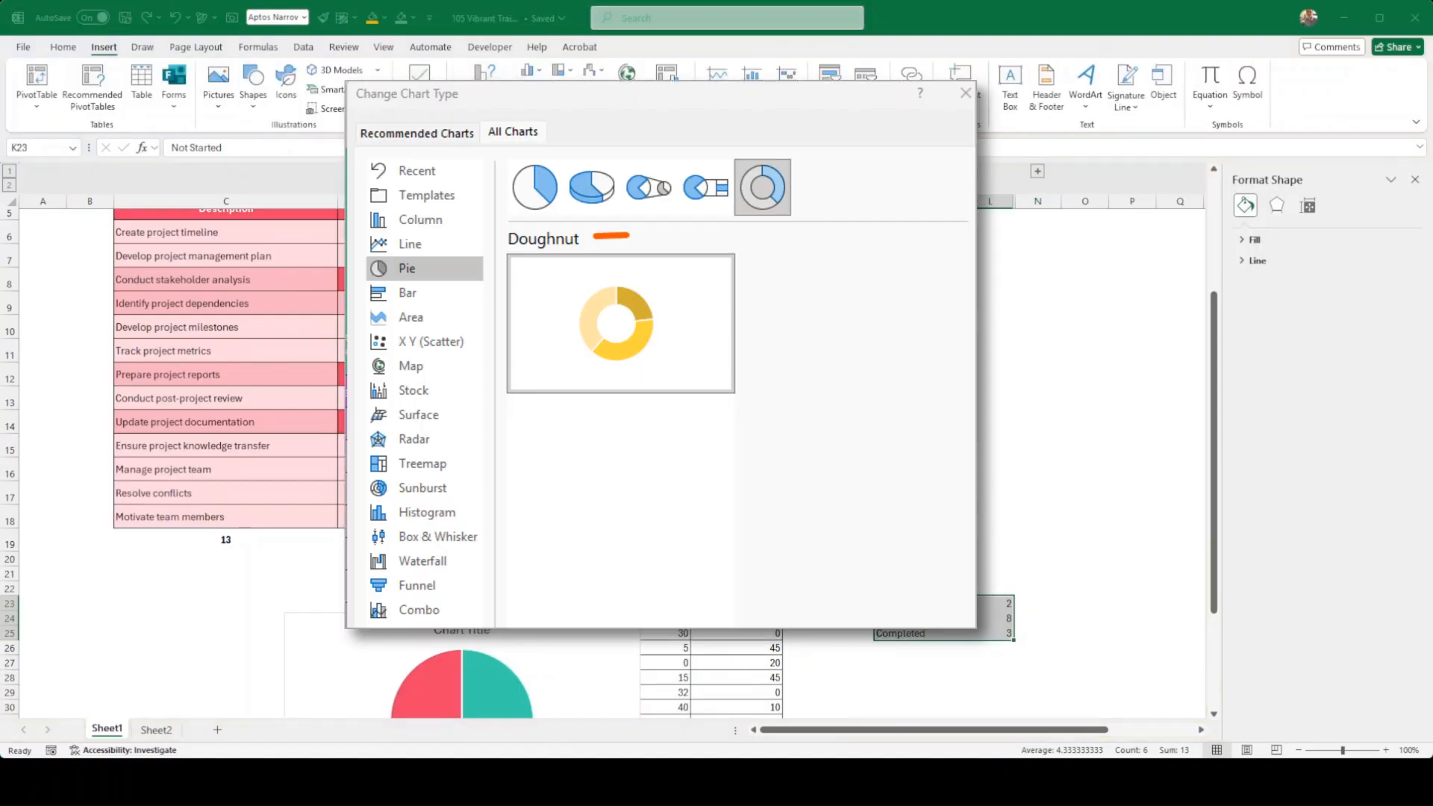
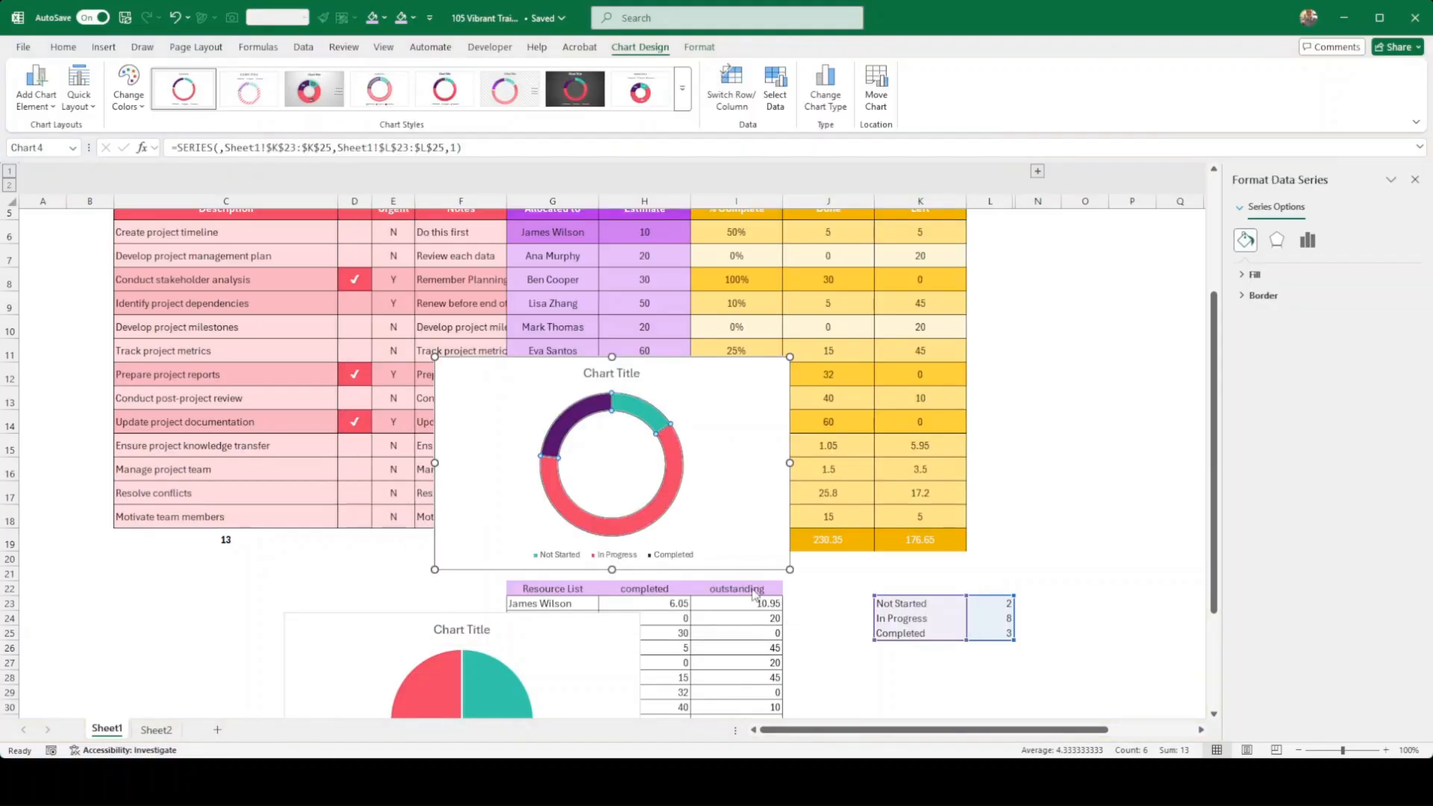
Try a doughnut hole size of 25% on the task status chart, and set it to 50%.
{"action": "left_click", "coordinate": [1307, 239]}
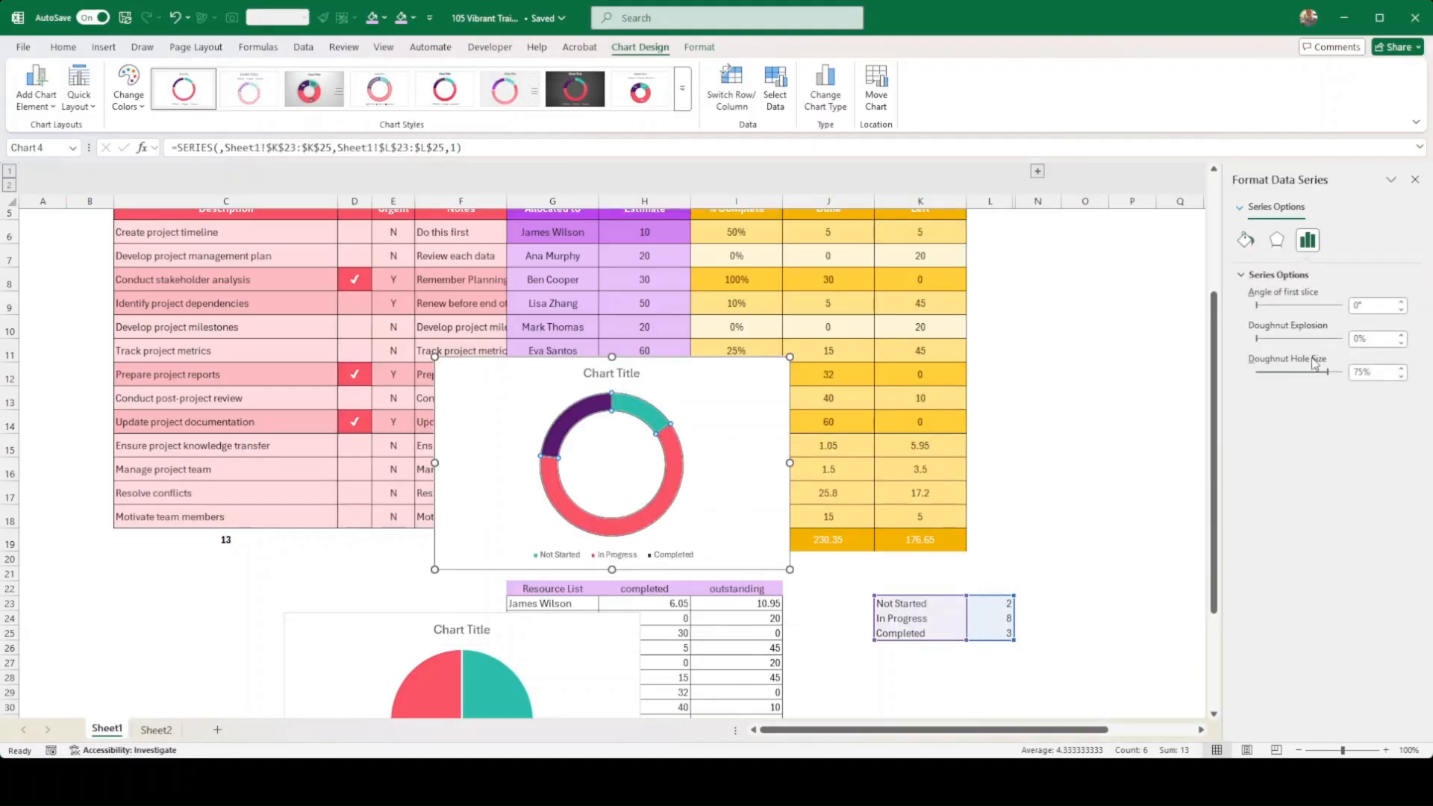
{"action": "double_click", "coordinate": [1365, 372]}
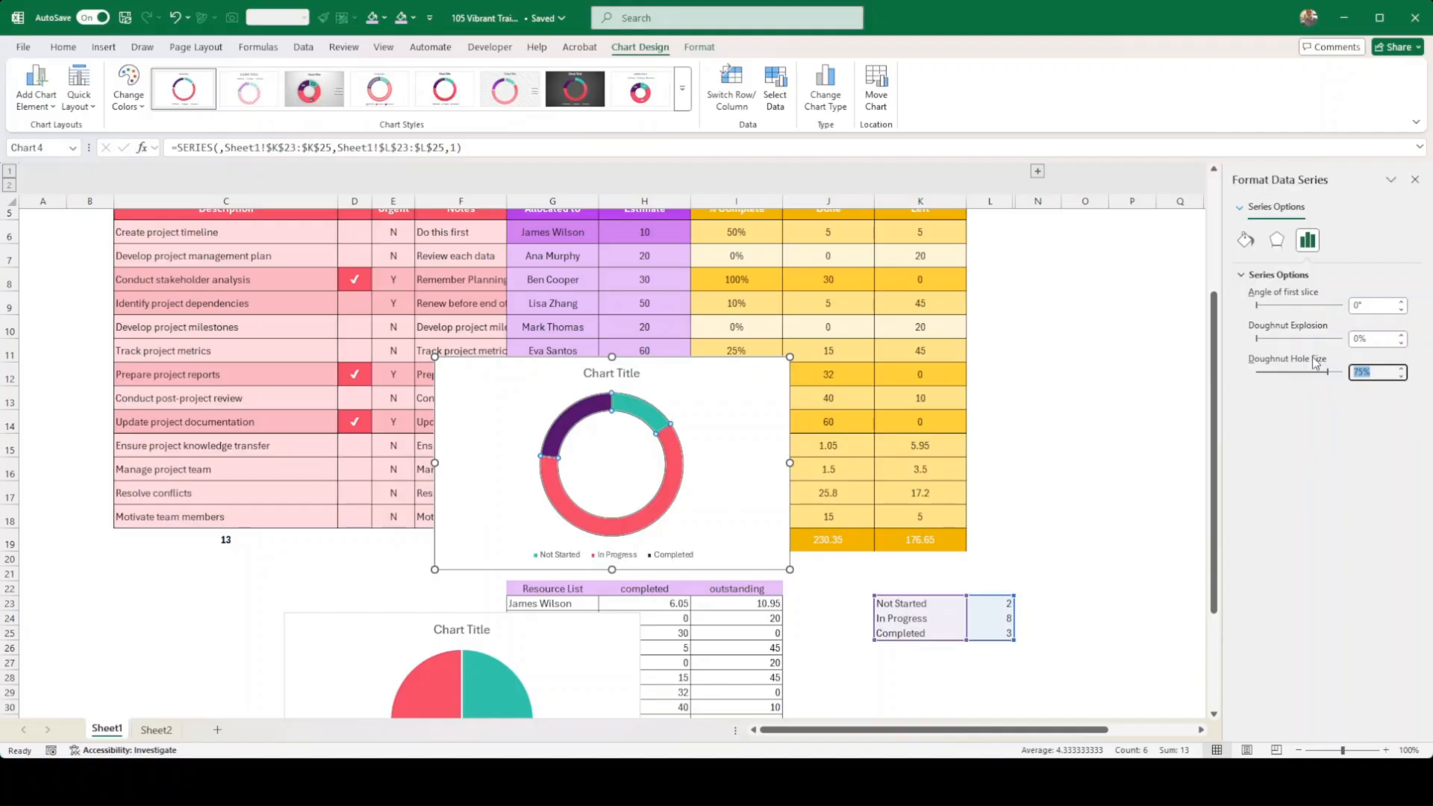
{"action": "type", "text": "25"}
{"action": "key", "text": "Return"}
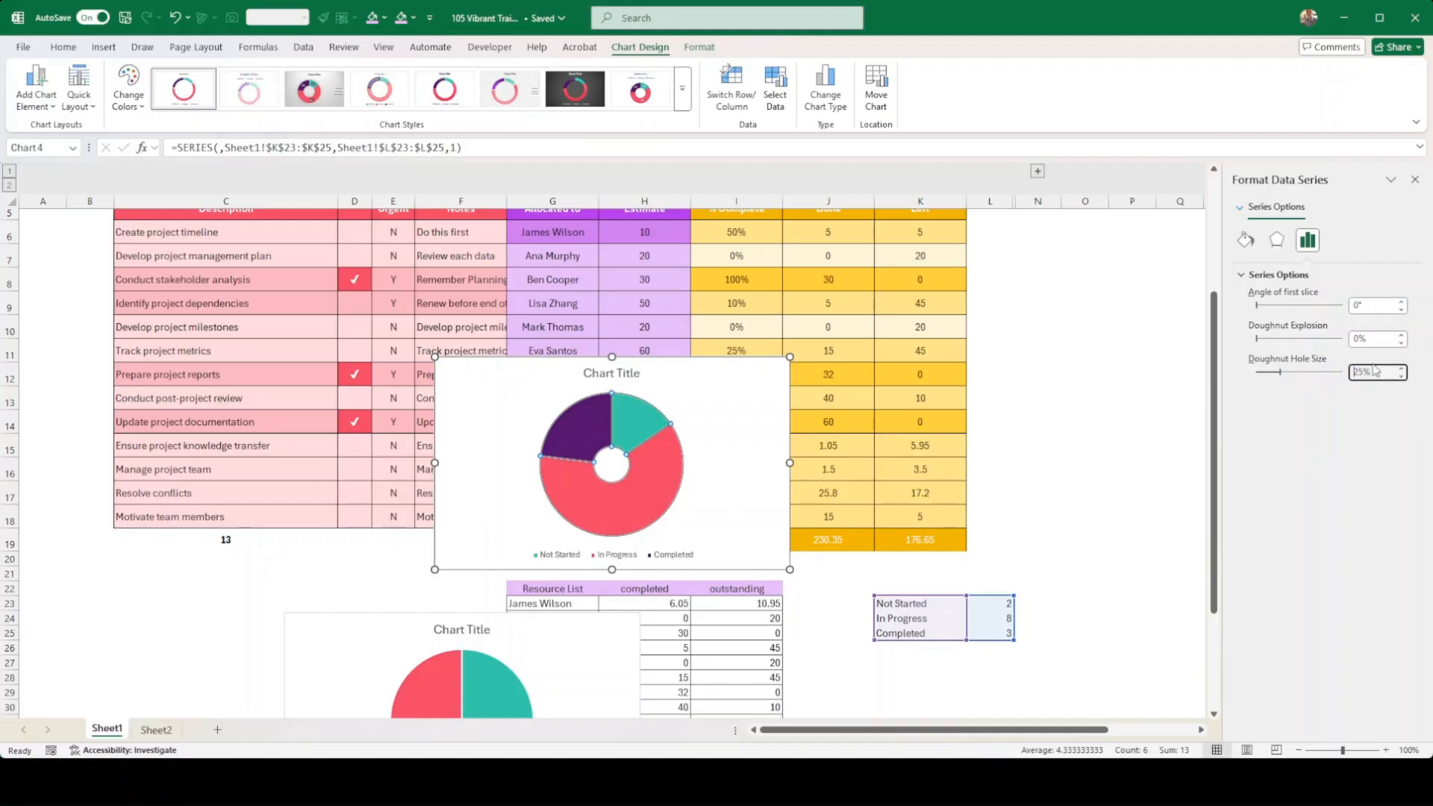
{"action": "left_click_drag", "start_coordinate": [1390, 371], "coordinate": [1348, 373]}
{"action": "type", "text": "50"}
{"action": "key", "text": "Return"}
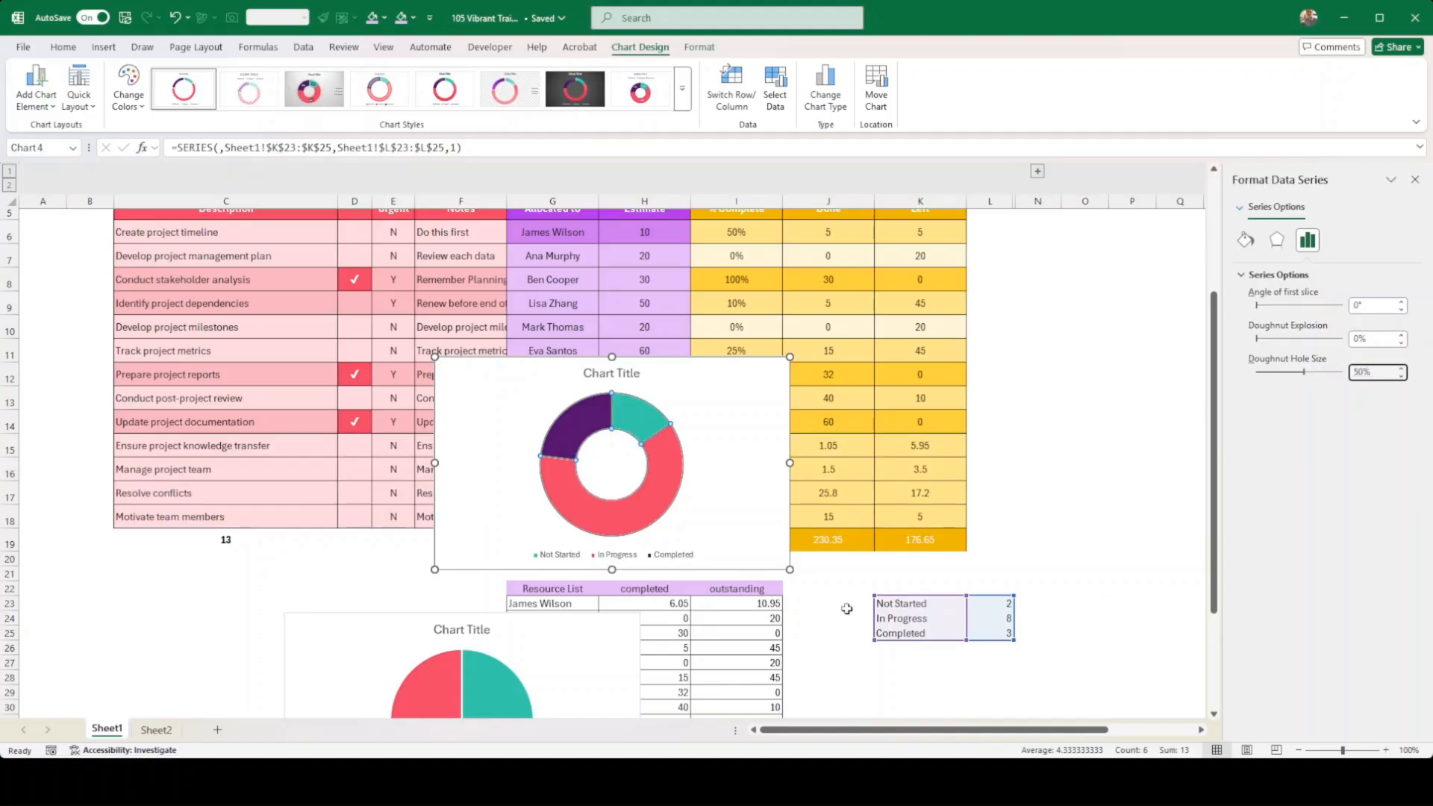
Reduce the overall size of the task status doughnut chart and shrink the ring within it slightly.
{"action": "left_click_drag", "start_coordinate": [792, 572], "coordinate": [741, 552]}
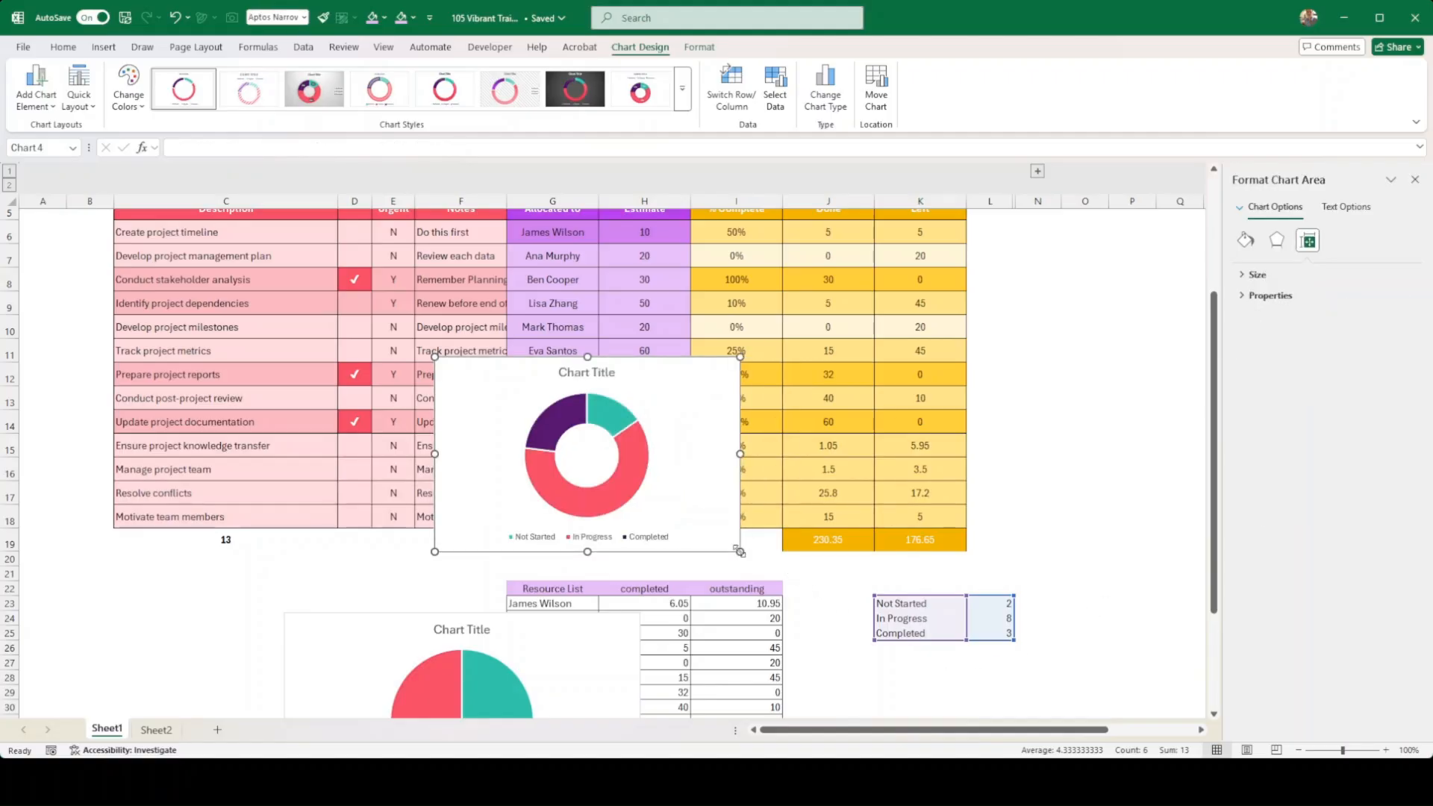
{"action": "left_click", "coordinate": [618, 461]}
{"action": "left_click_drag", "start_coordinate": [649, 518], "coordinate": [637, 505]}
Move the doughnut chart up over the table, just below the Allocated to and Estimate headers, and delete its chart title.
{"action": "left_click_drag", "start_coordinate": [679, 551], "coordinate": [845, 541]}
{"action": "scroll", "coordinate": [1023, 481], "scroll_direction": "up", "scroll_amount": 2}
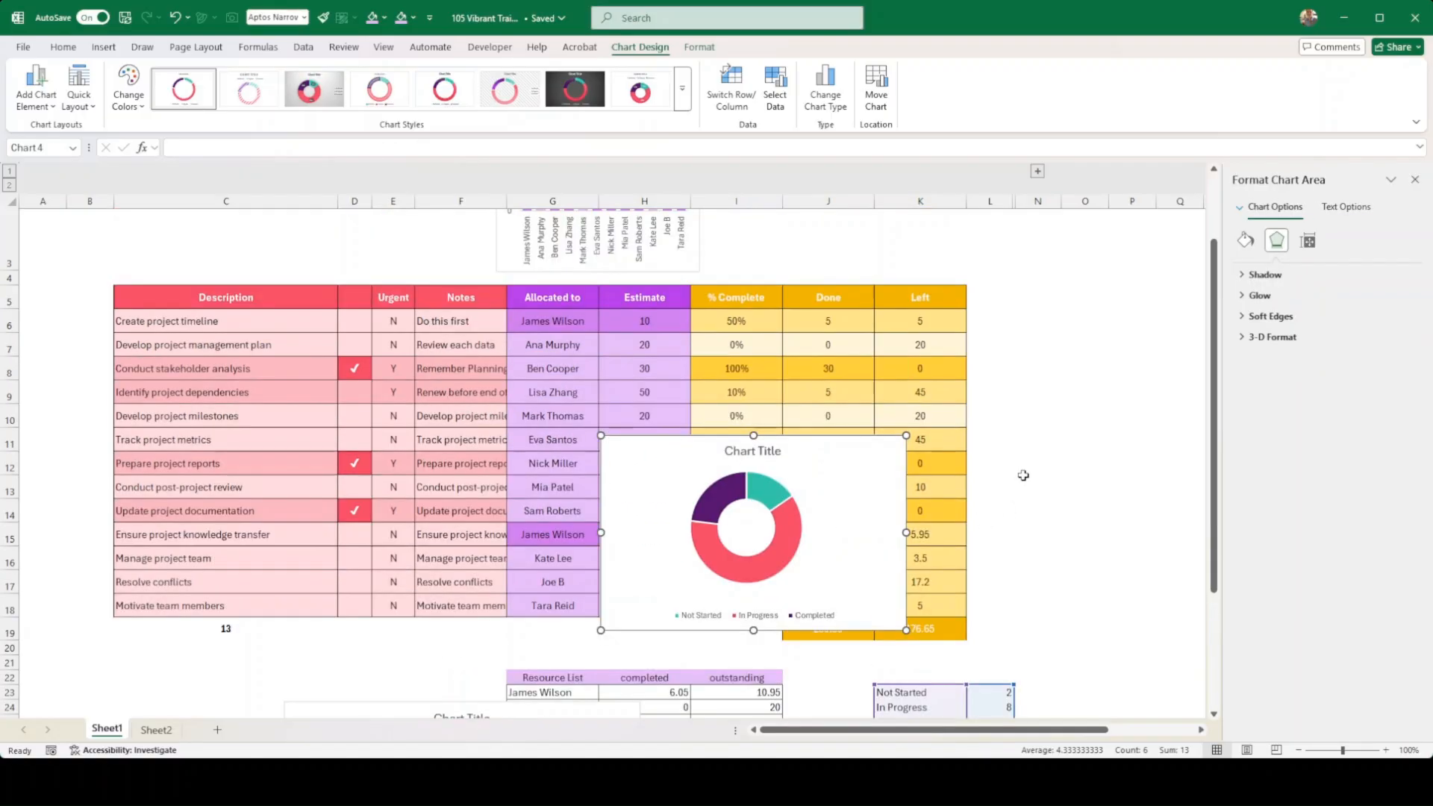
{"action": "left_click_drag", "start_coordinate": [798, 439], "coordinate": [699, 314]}
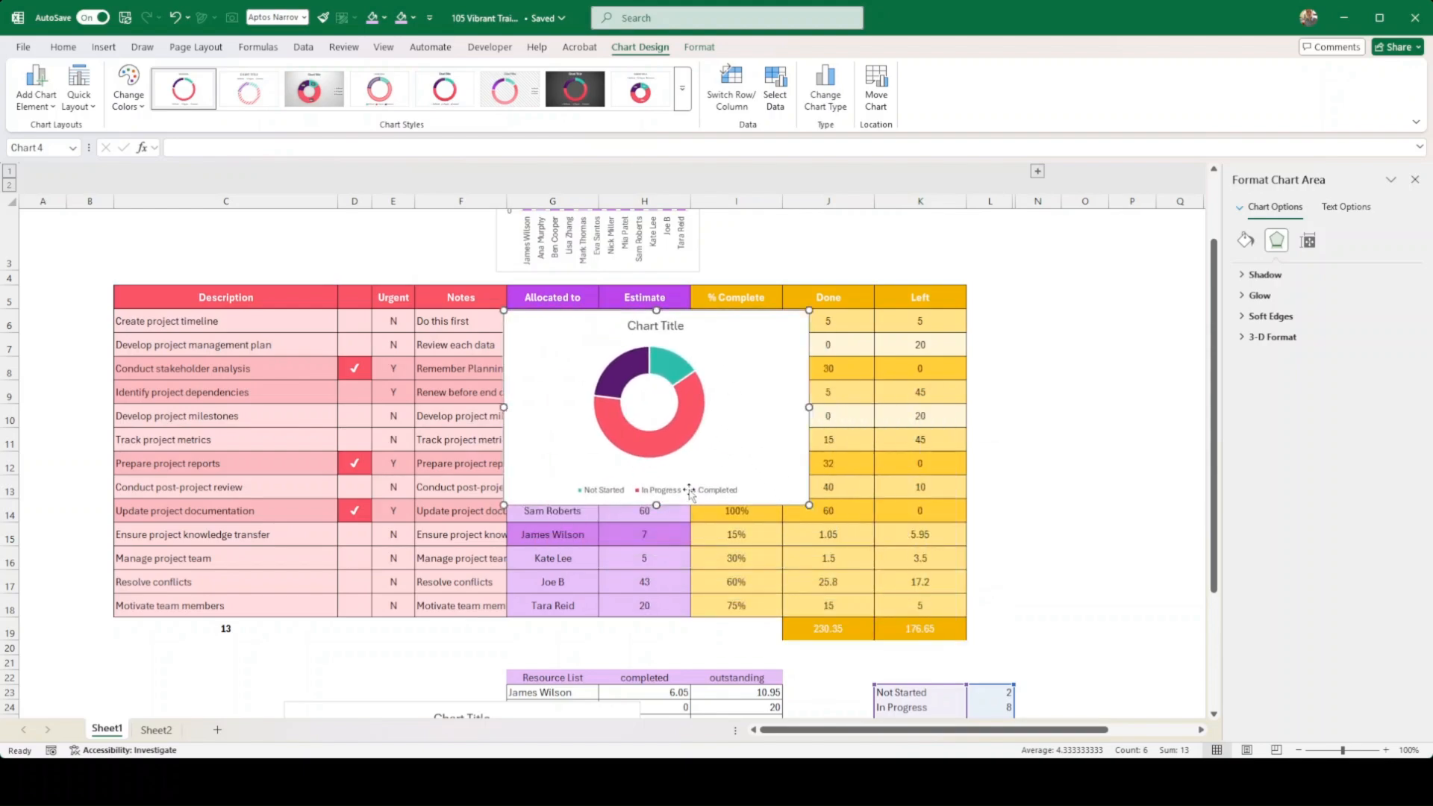
{"action": "left_click", "coordinate": [651, 328]}
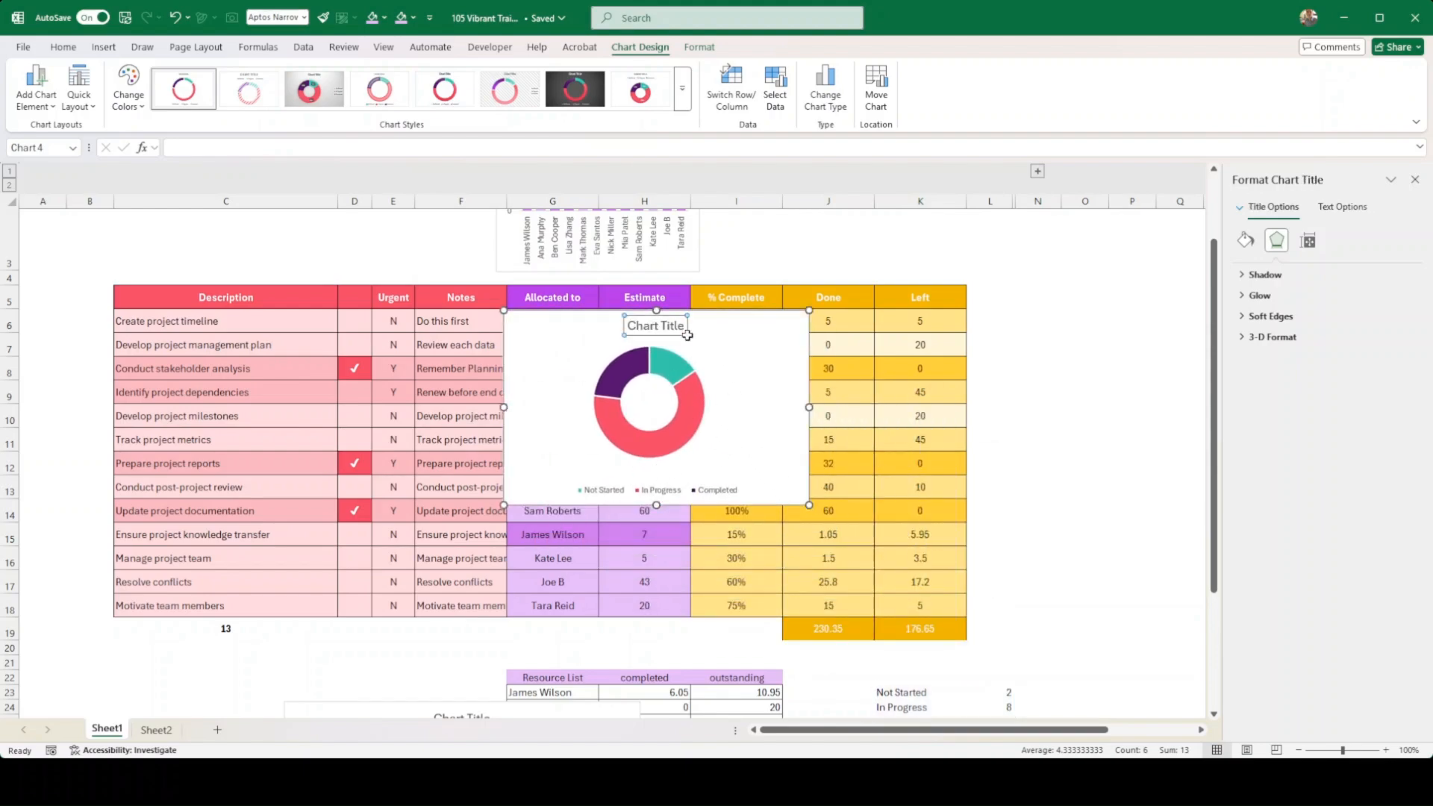
{"action": "key", "text": "Delete"}
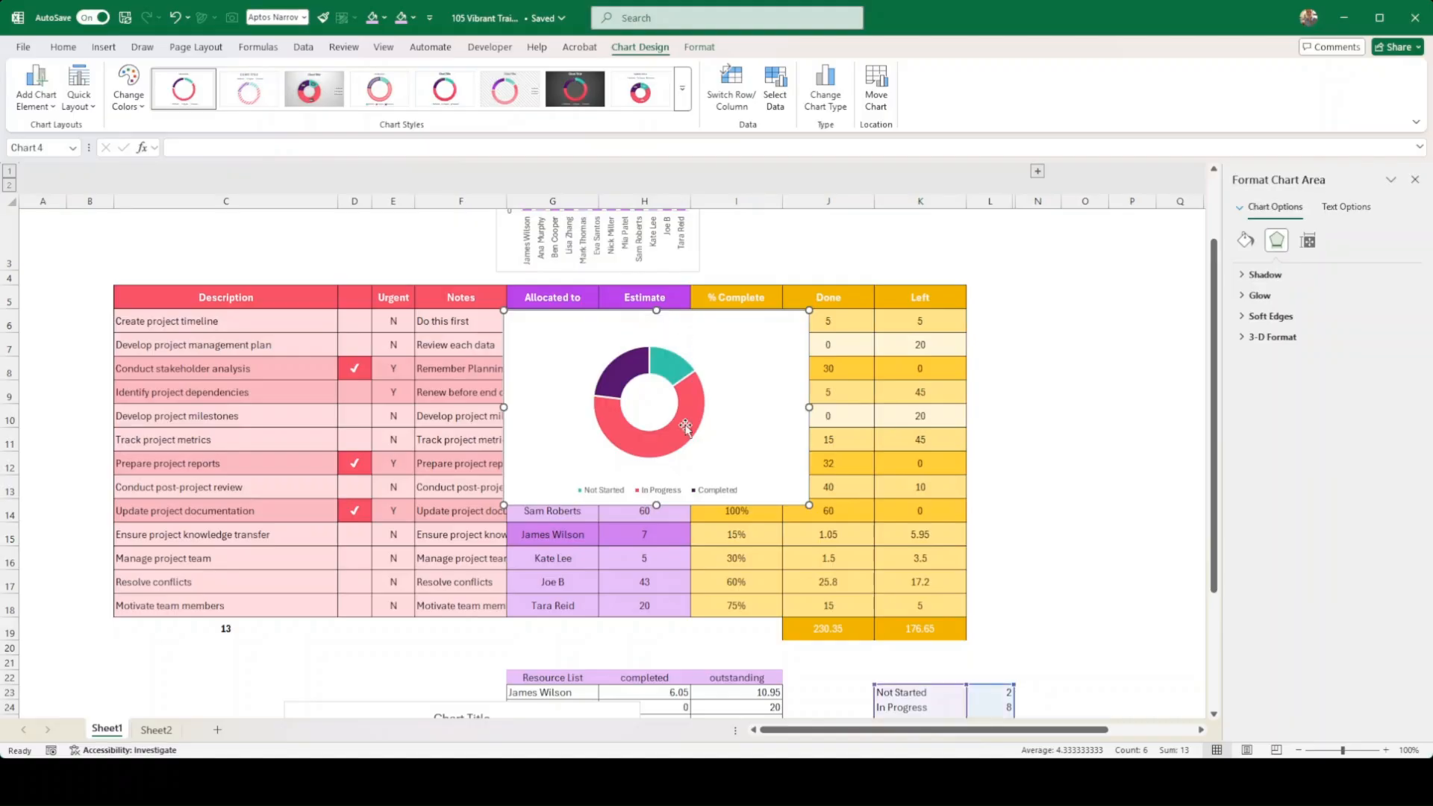
Delete the legend from the doughnut chart.
{"action": "left_click", "coordinate": [688, 491]}
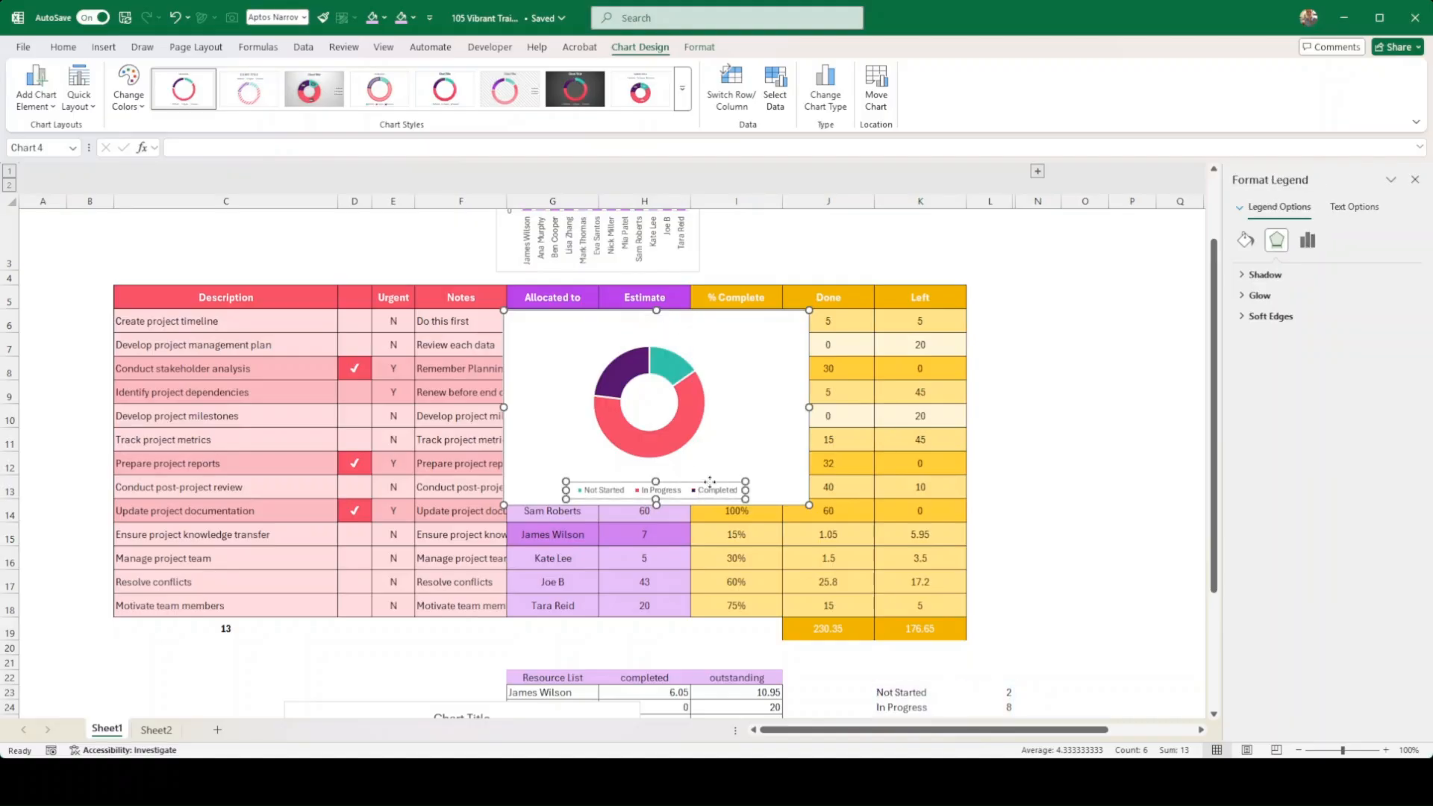
{"action": "key", "text": "Escape"}
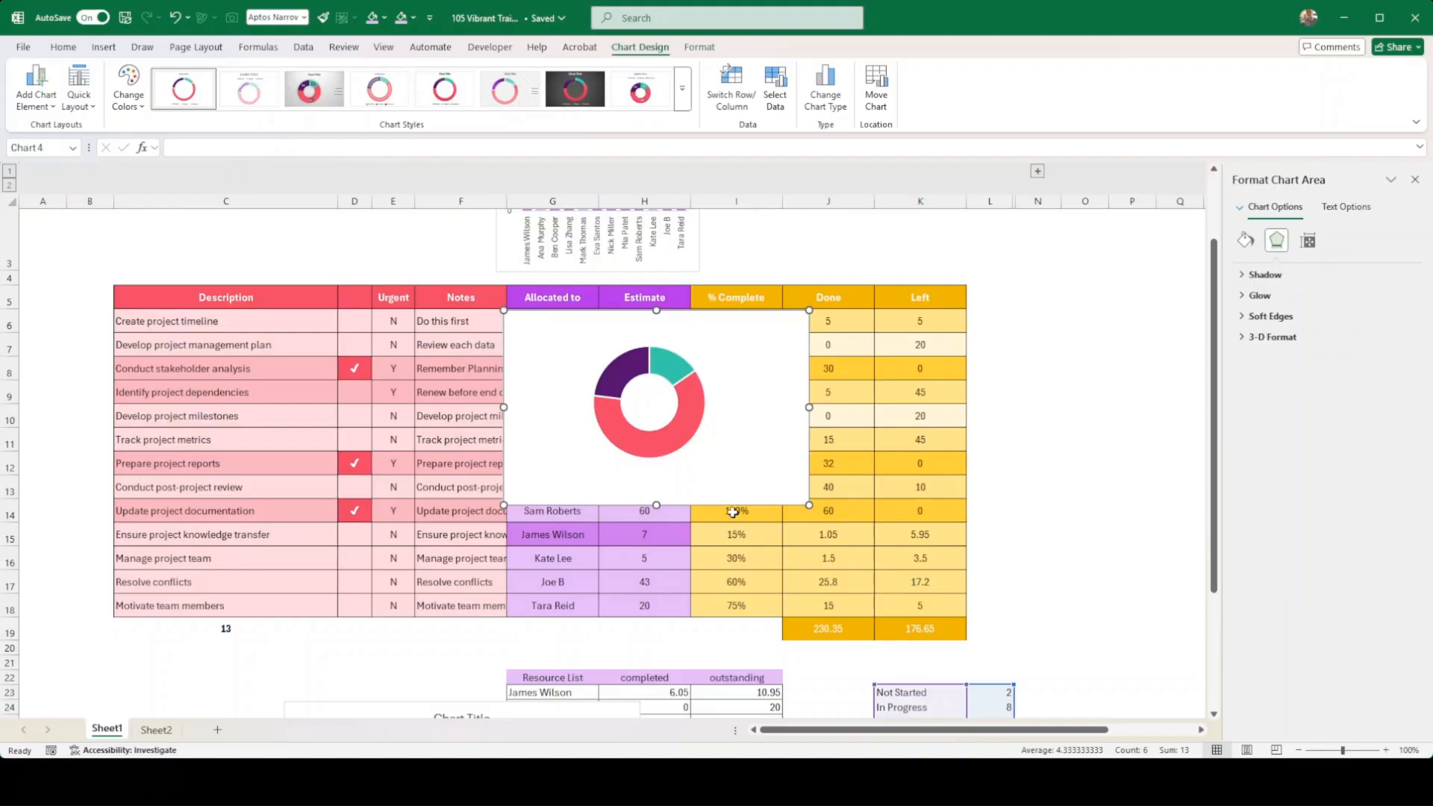
Fill the doughnut slices individually in yellow shades: palest for Not Started, medium for In Progress and dark gold for Completed.
{"action": "left_click", "coordinate": [665, 364]}
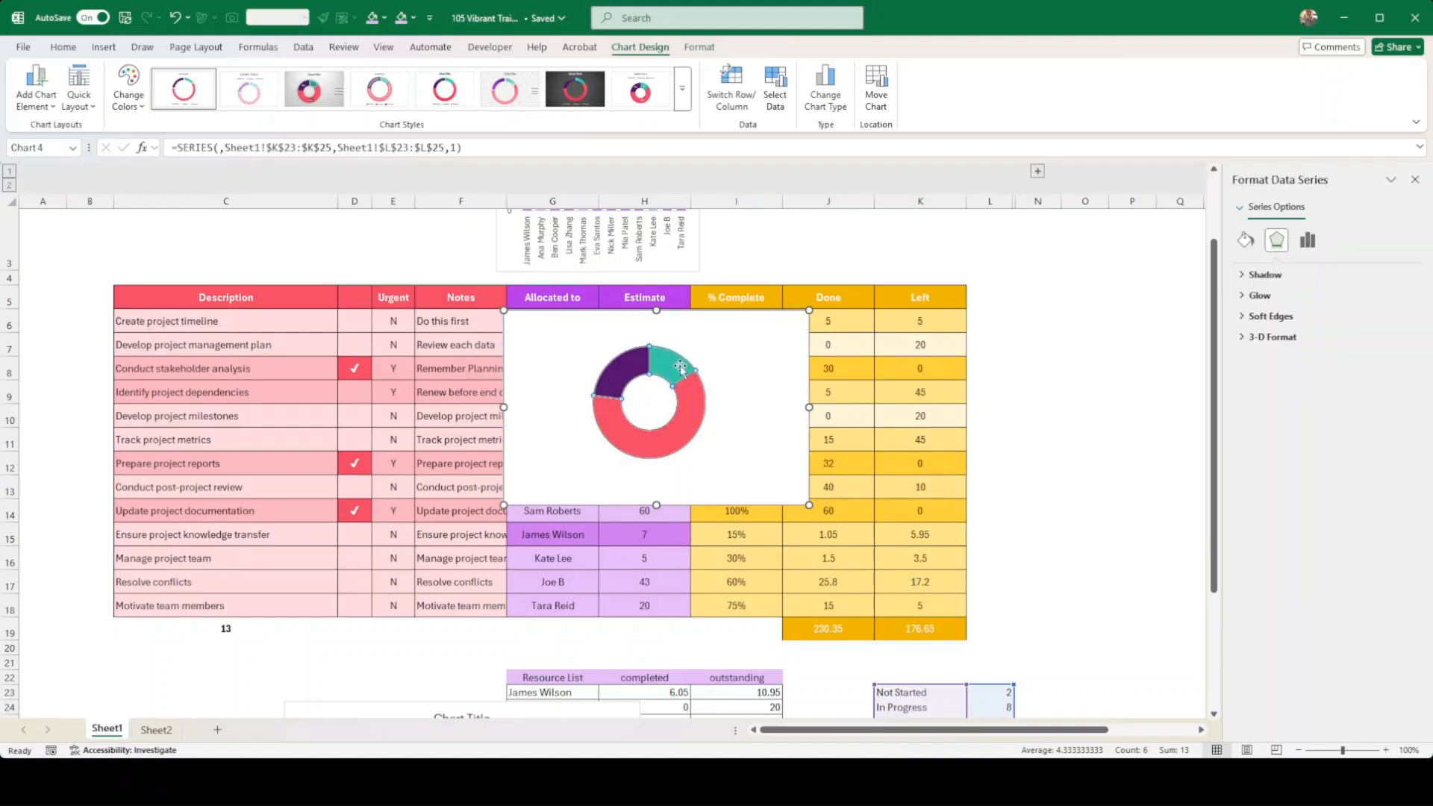
{"action": "left_click", "coordinate": [673, 365]}
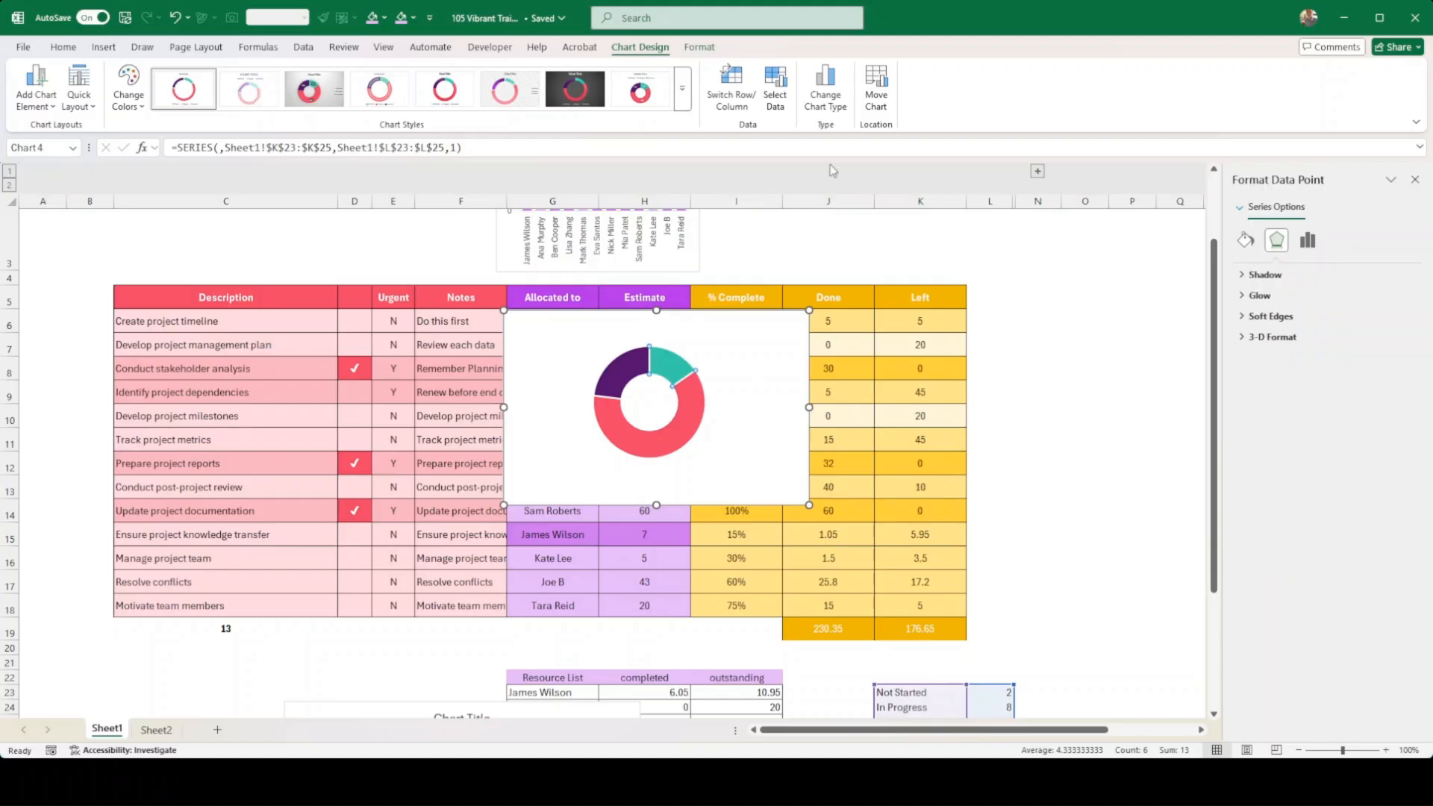
{"action": "left_click", "coordinate": [697, 48]}
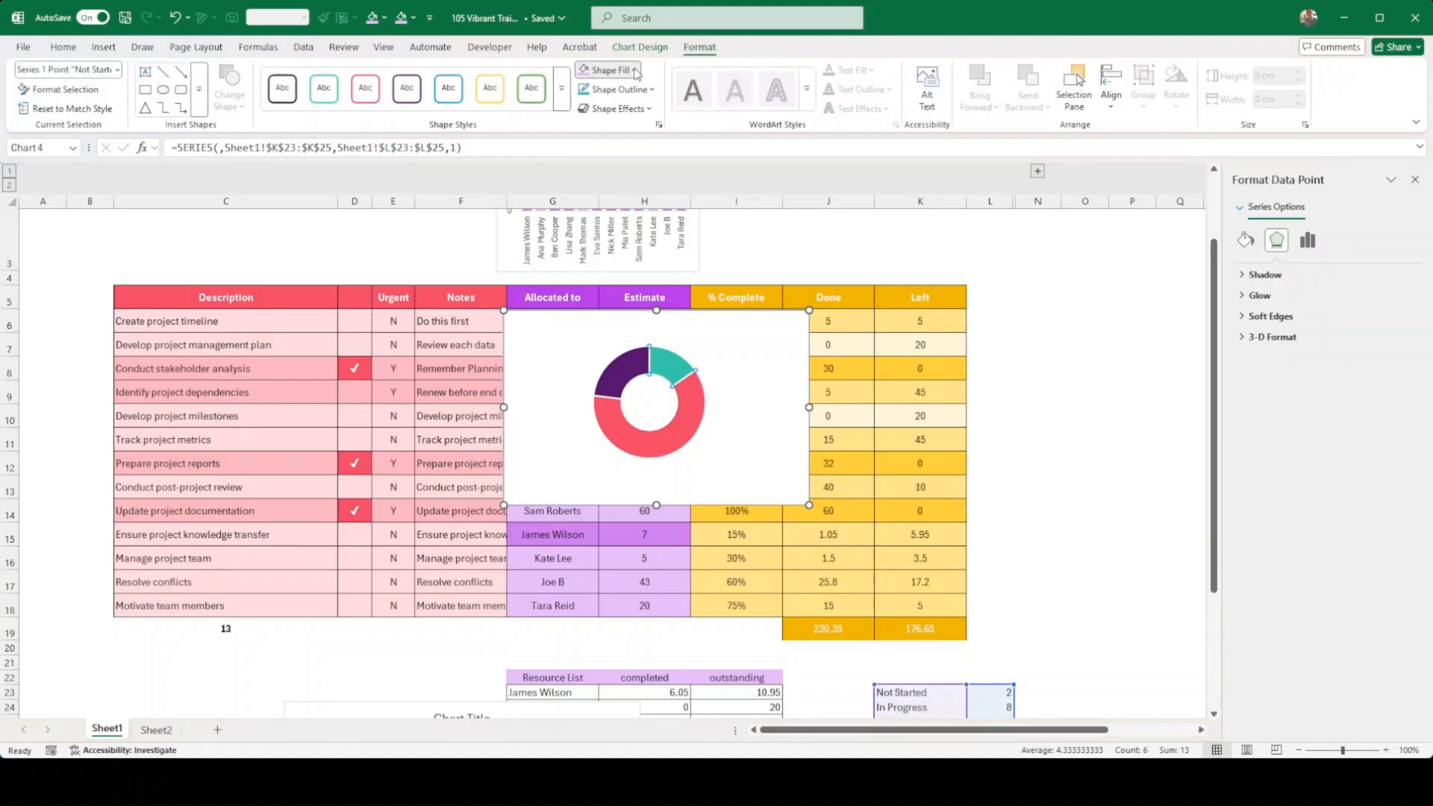
{"action": "left_click", "coordinate": [758, 201]}
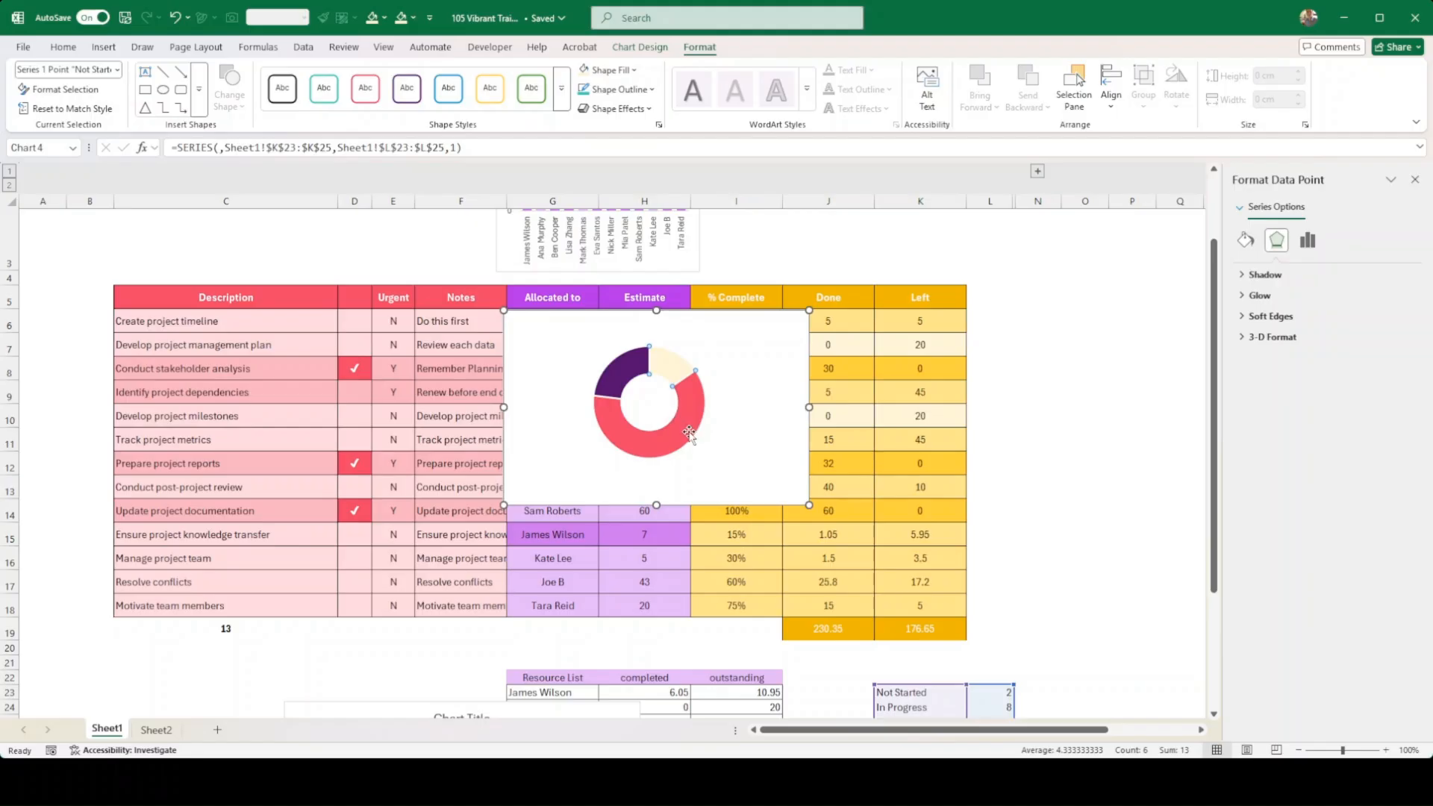
{"action": "left_click", "coordinate": [693, 428]}
{"action": "left_click", "coordinate": [751, 218]}
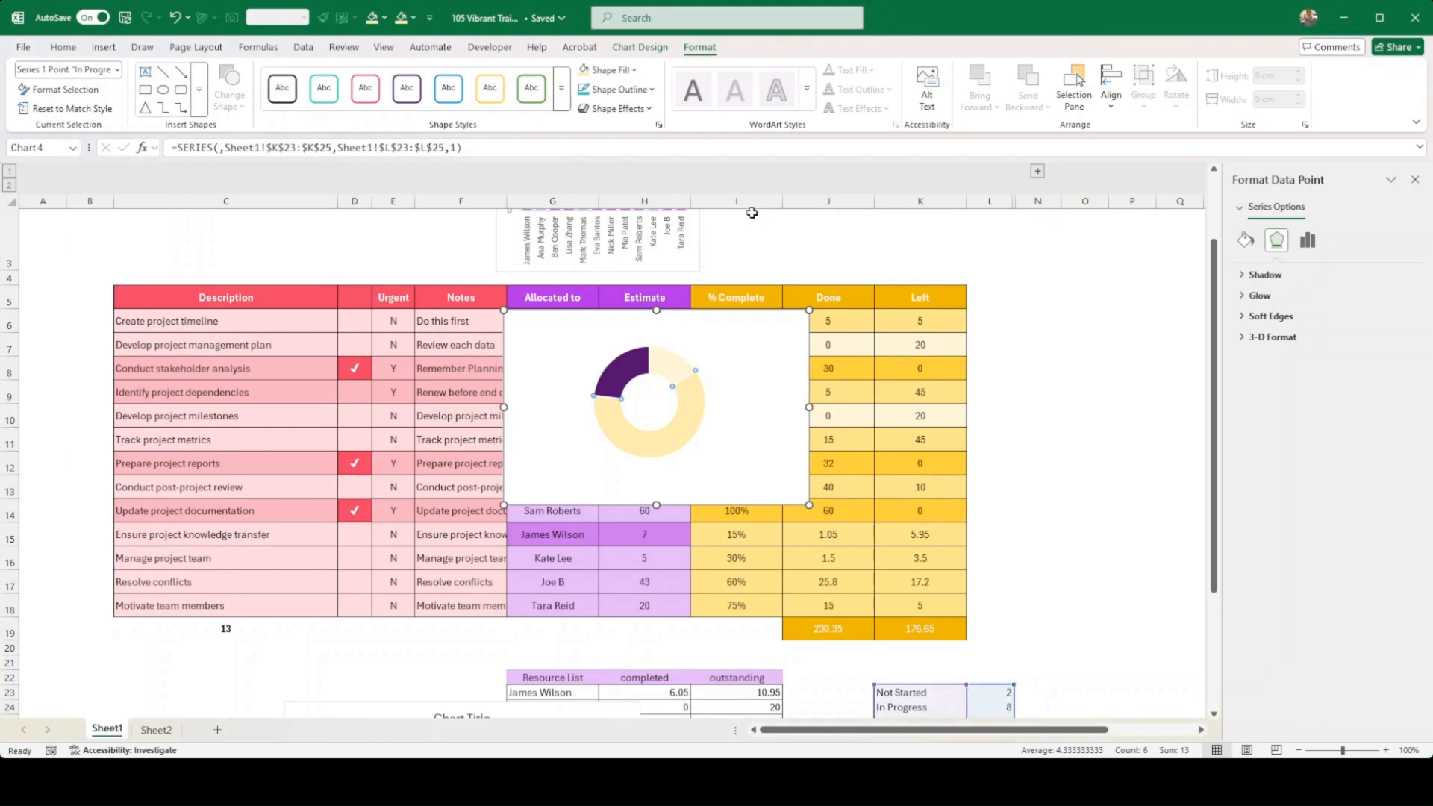
{"action": "left_click", "coordinate": [614, 377]}
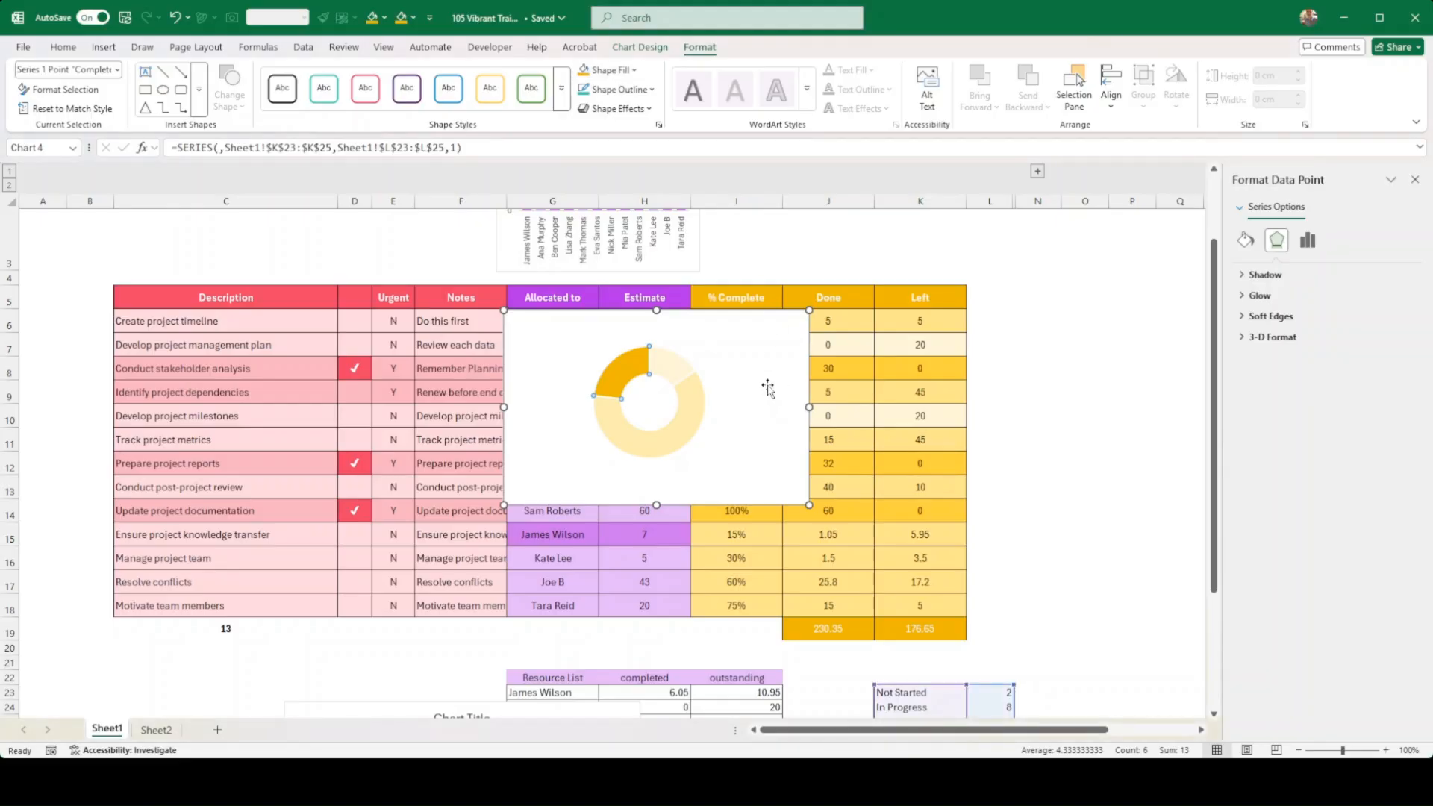
{"action": "left_click", "coordinate": [683, 438]}
{"action": "left_click", "coordinate": [888, 368]}
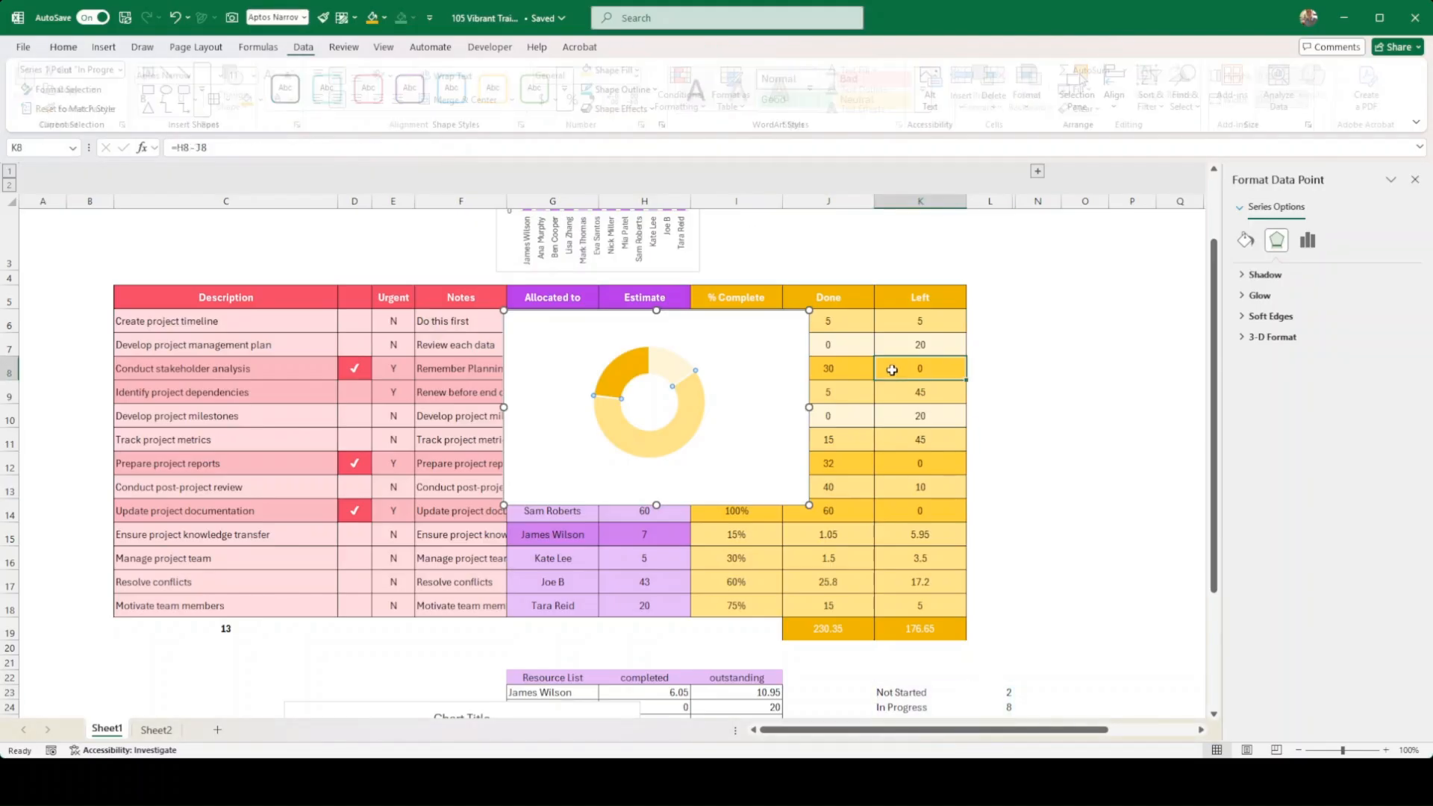
Apply the monochromatic gold colour palette to the whole doughnut chart.
{"action": "left_click", "coordinate": [734, 506]}
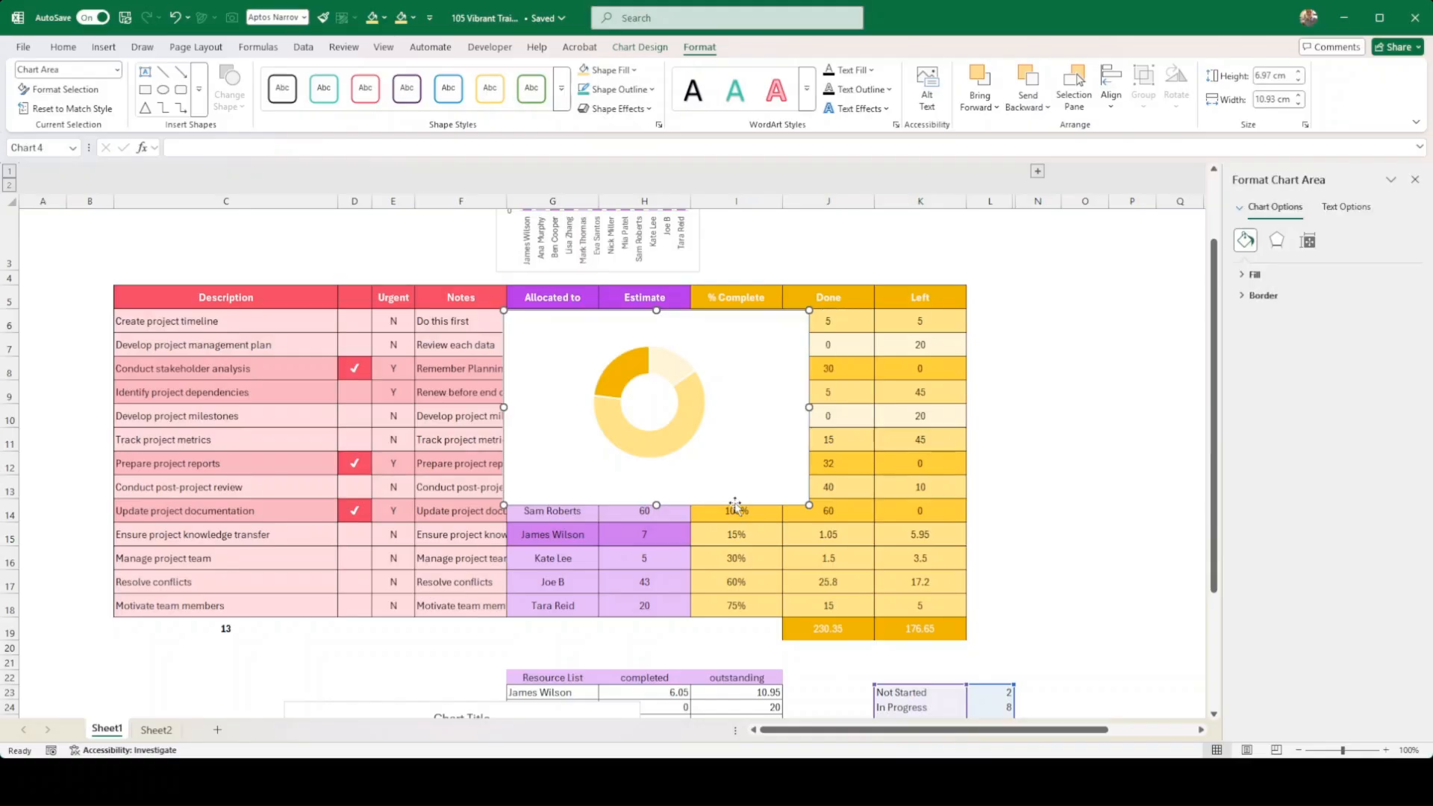
{"action": "left_click", "coordinate": [647, 52]}
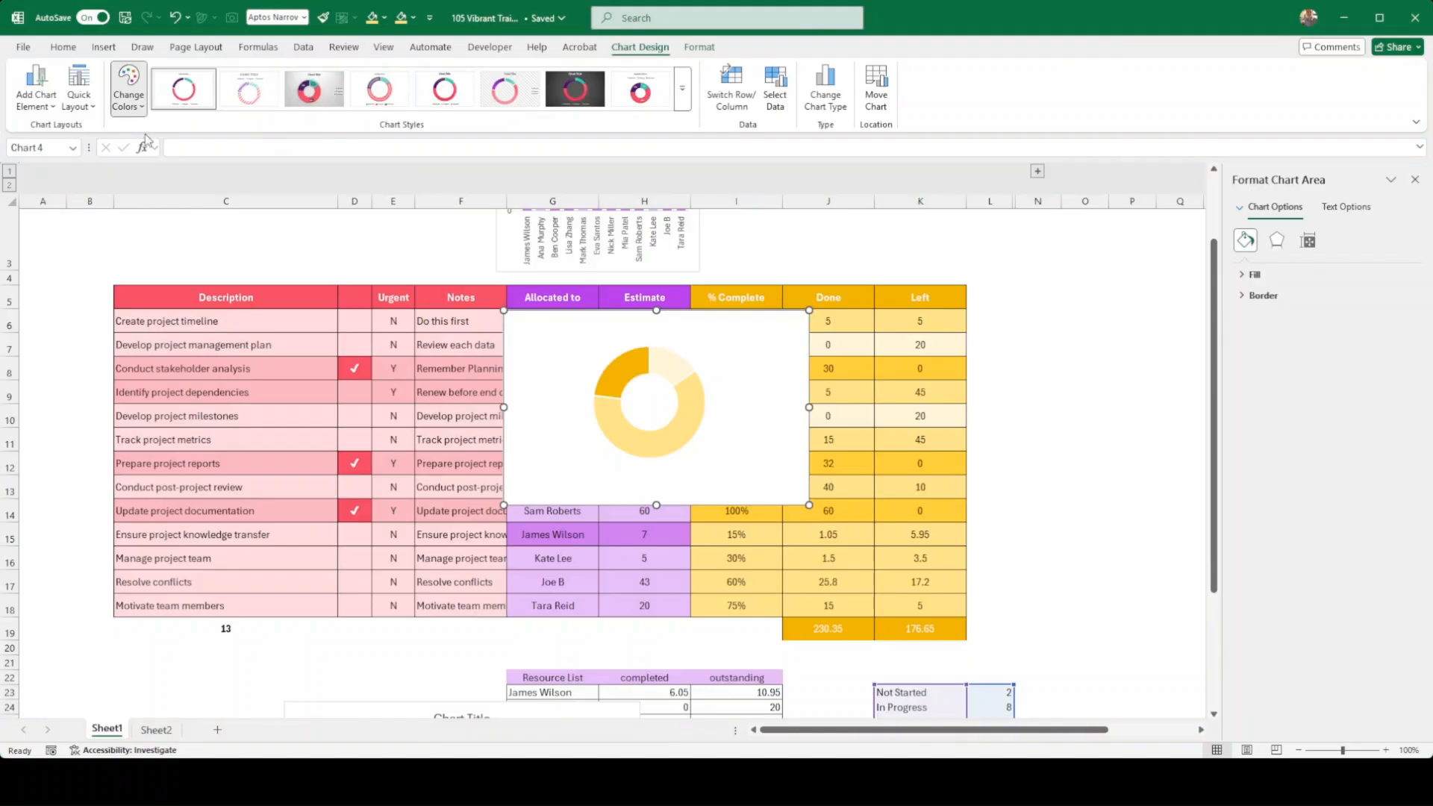
{"action": "left_click", "coordinate": [129, 90]}
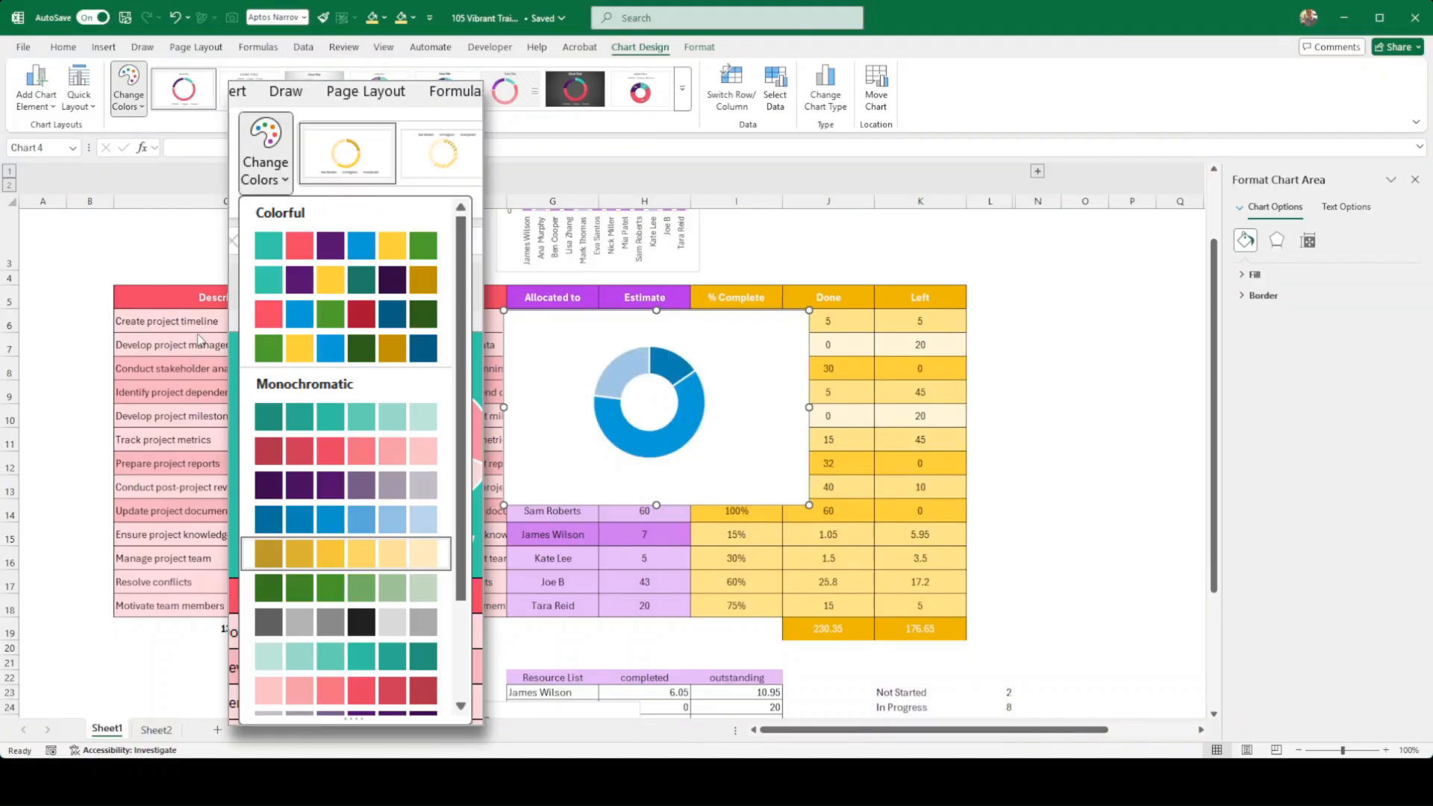
{"action": "left_click", "coordinate": [188, 226]}
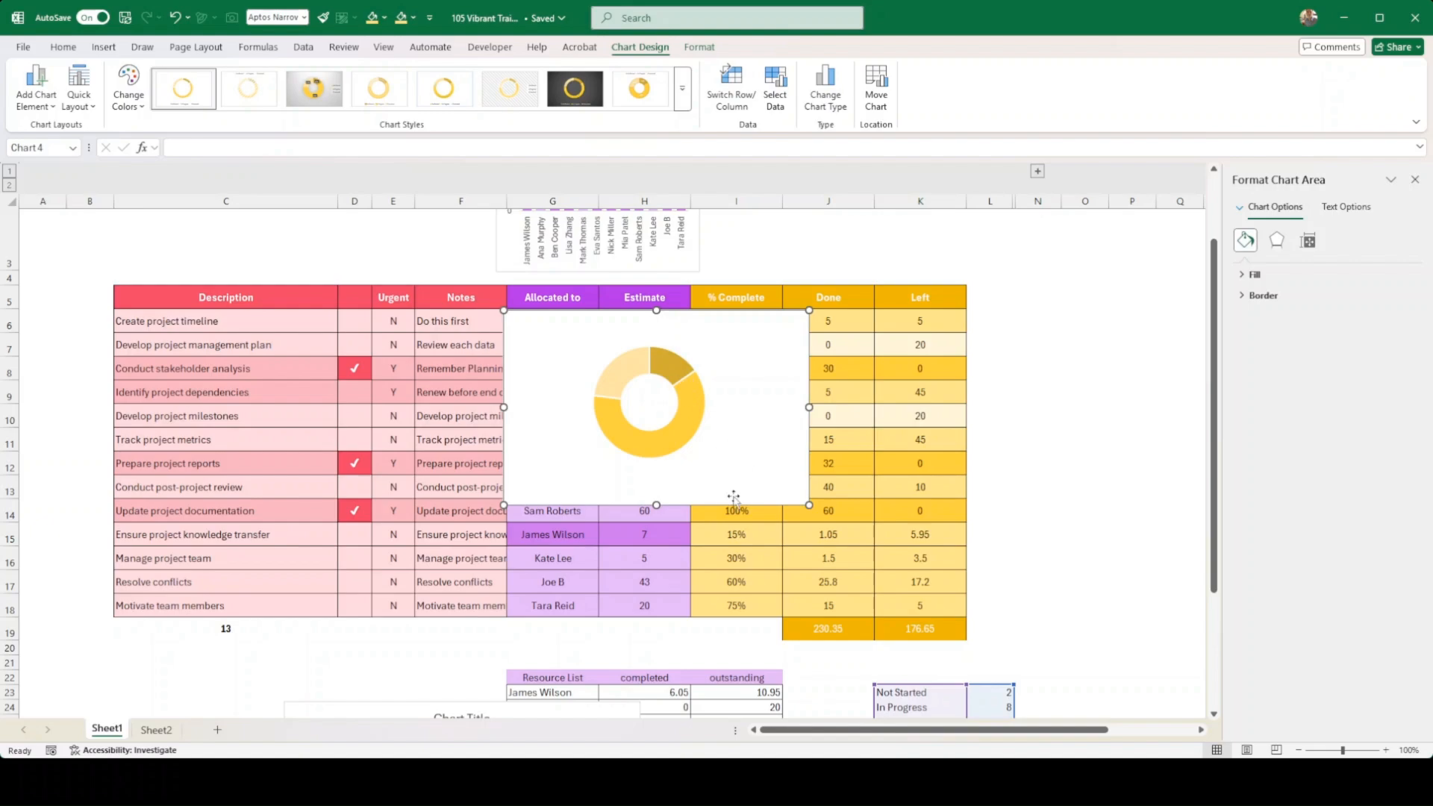
Move the doughnut chart beside the column chart, above the % Complete, Done and Left columns.
{"action": "left_click_drag", "start_coordinate": [734, 505], "coordinate": [931, 473]}
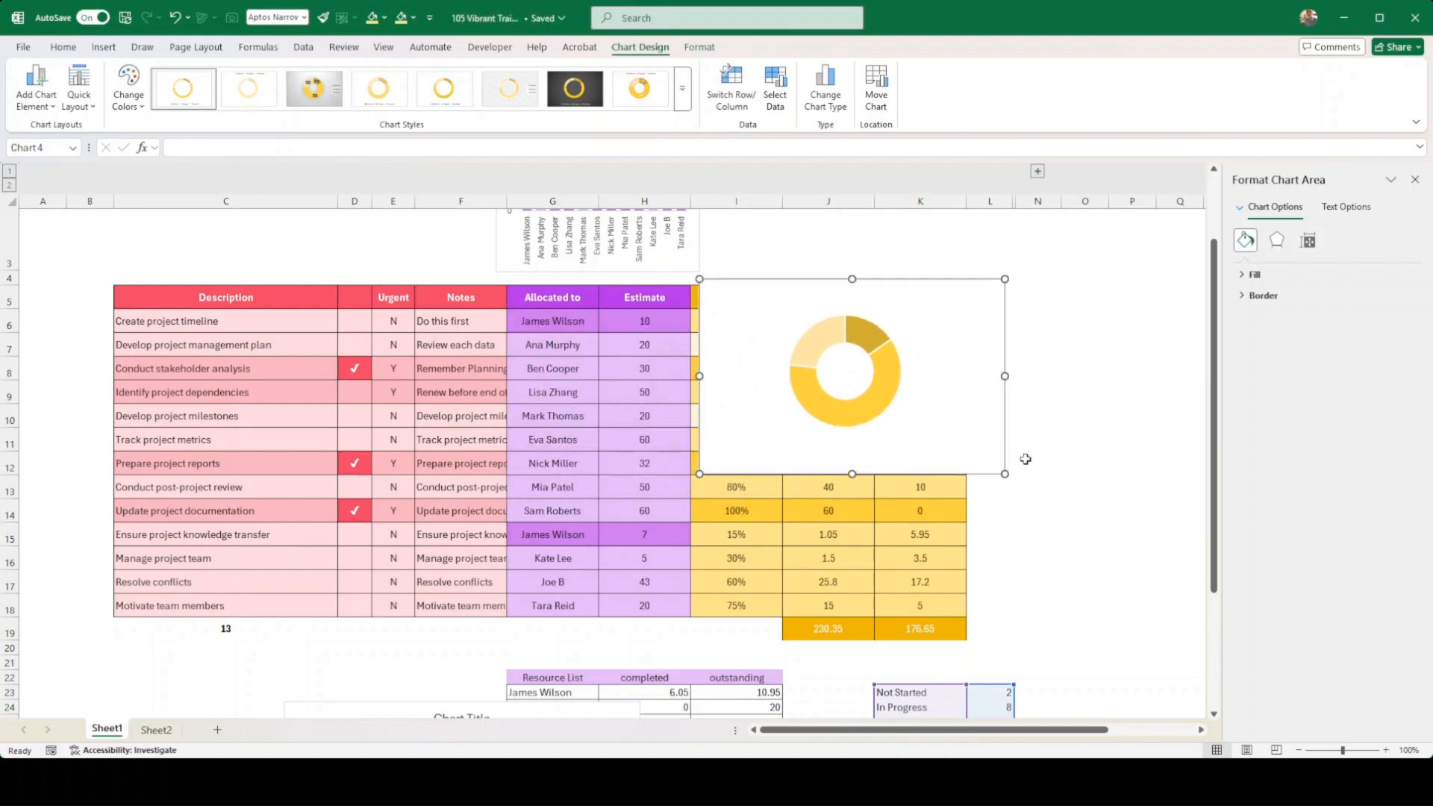
{"action": "scroll", "coordinate": [1028, 436], "scroll_direction": "up", "scroll_amount": 2}
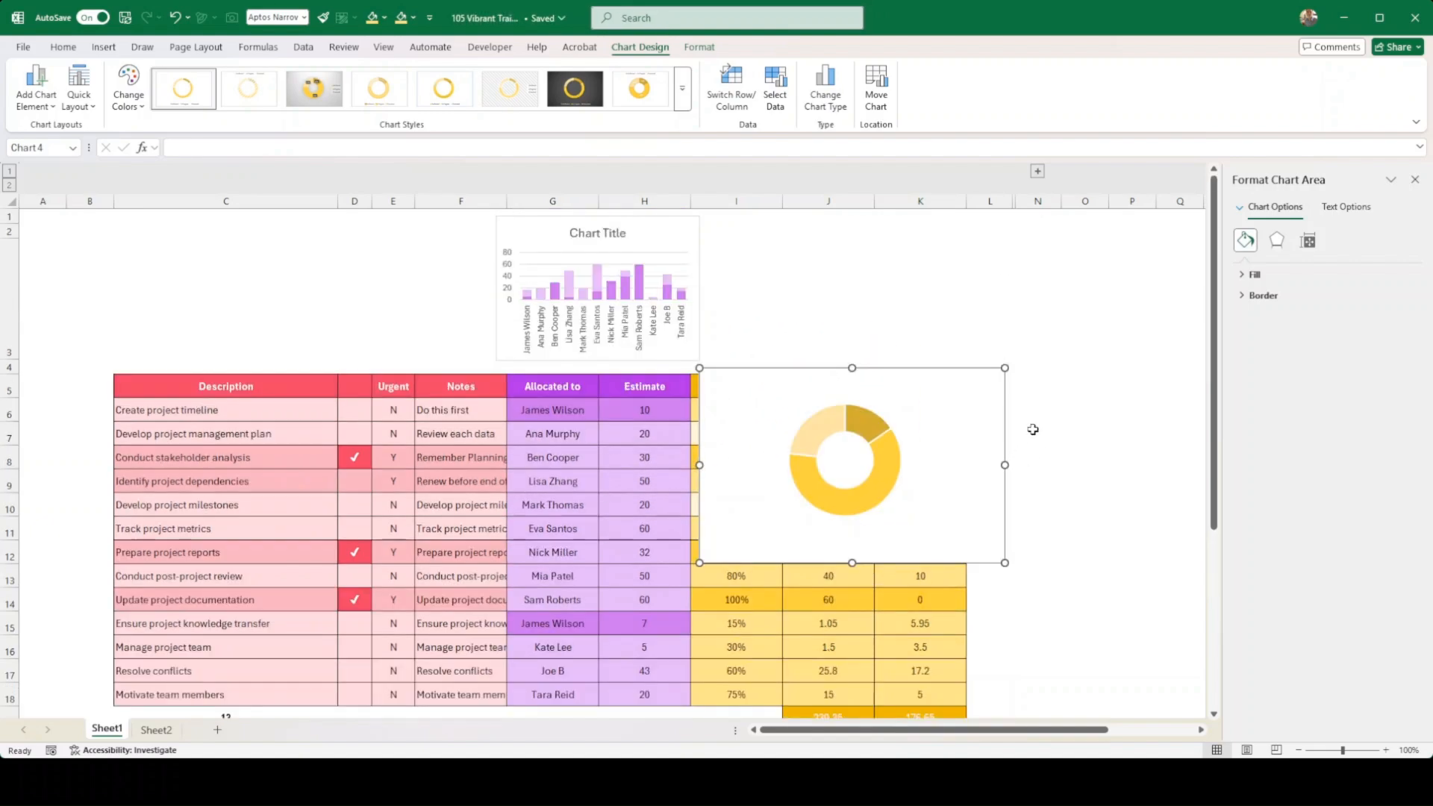
{"action": "left_click", "coordinate": [866, 425]}
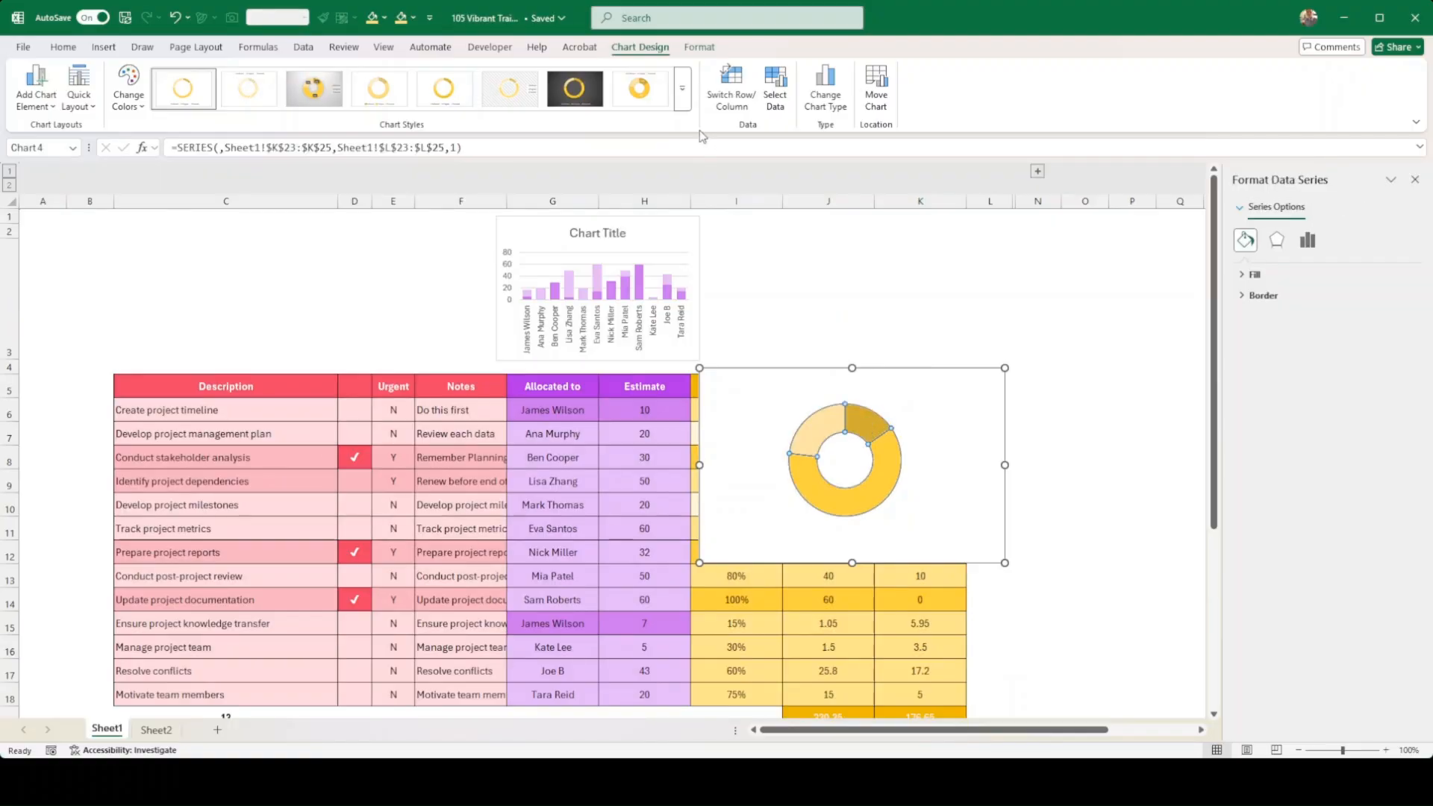
{"action": "left_click", "coordinate": [699, 47]}
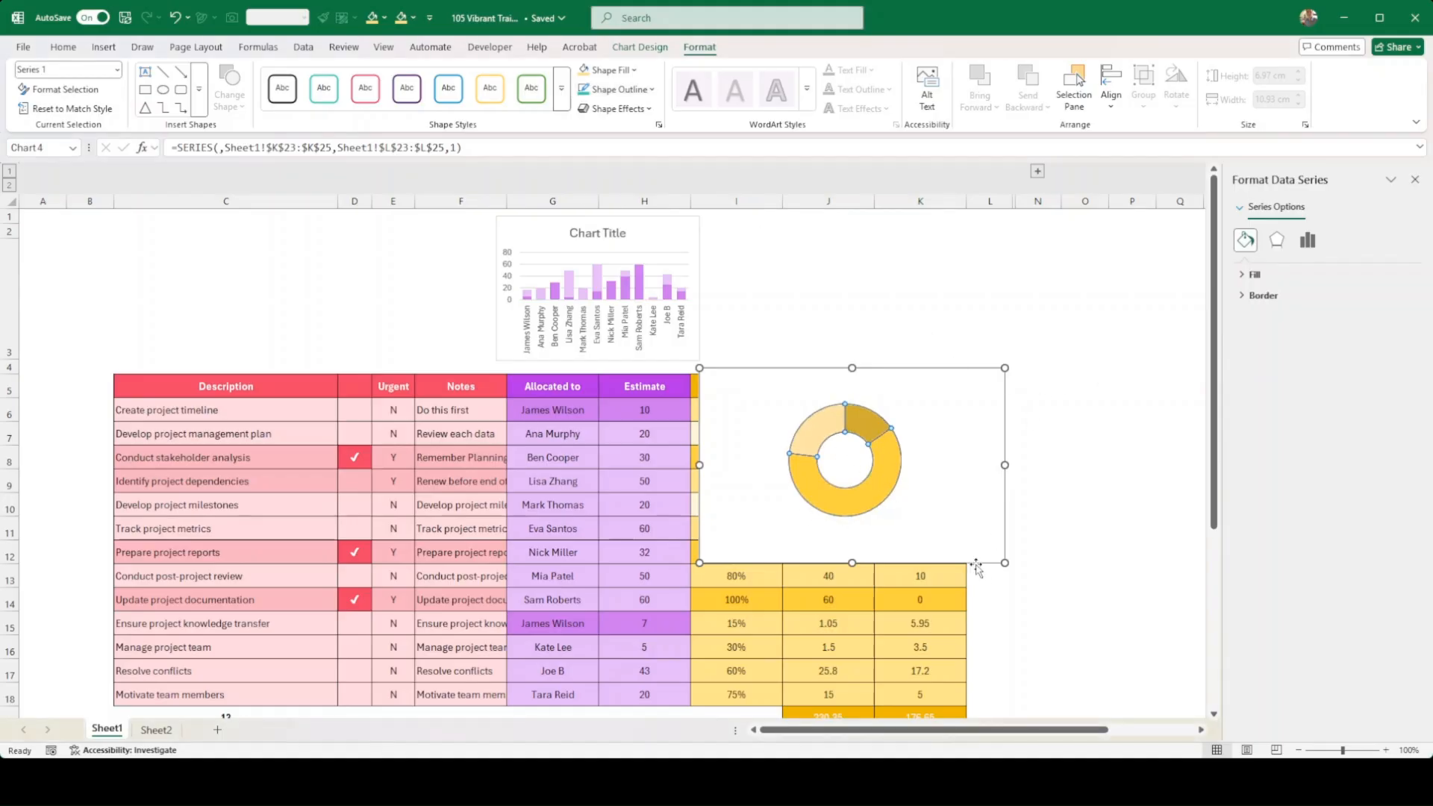
{"action": "left_click_drag", "start_coordinate": [974, 564], "coordinate": [974, 394]}
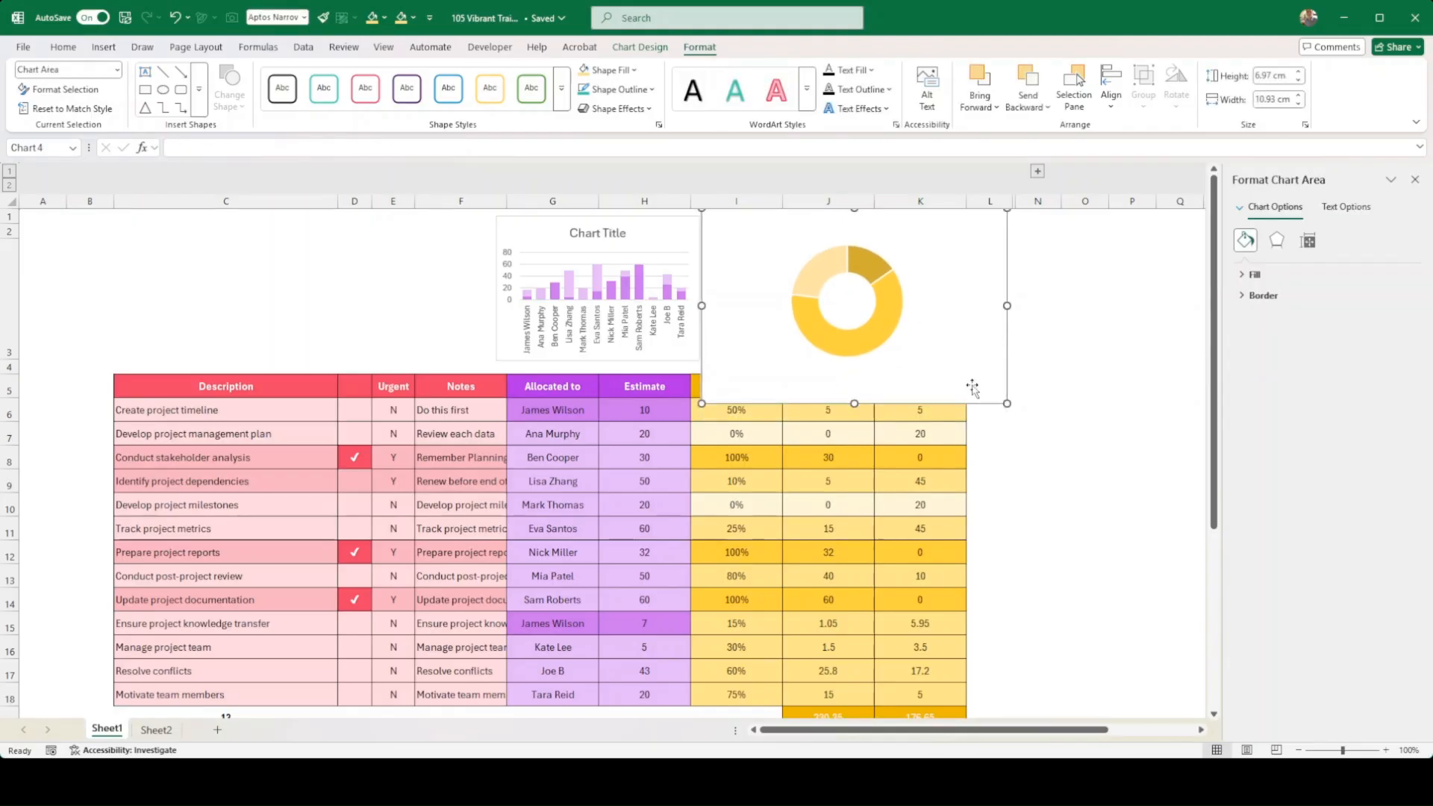
Add data labels to the doughnut slices and shrink the chart to about 5.64 cm high by 9.6 cm wide.
{"action": "left_click", "coordinate": [888, 322]}
{"action": "left_click", "coordinate": [953, 438]}
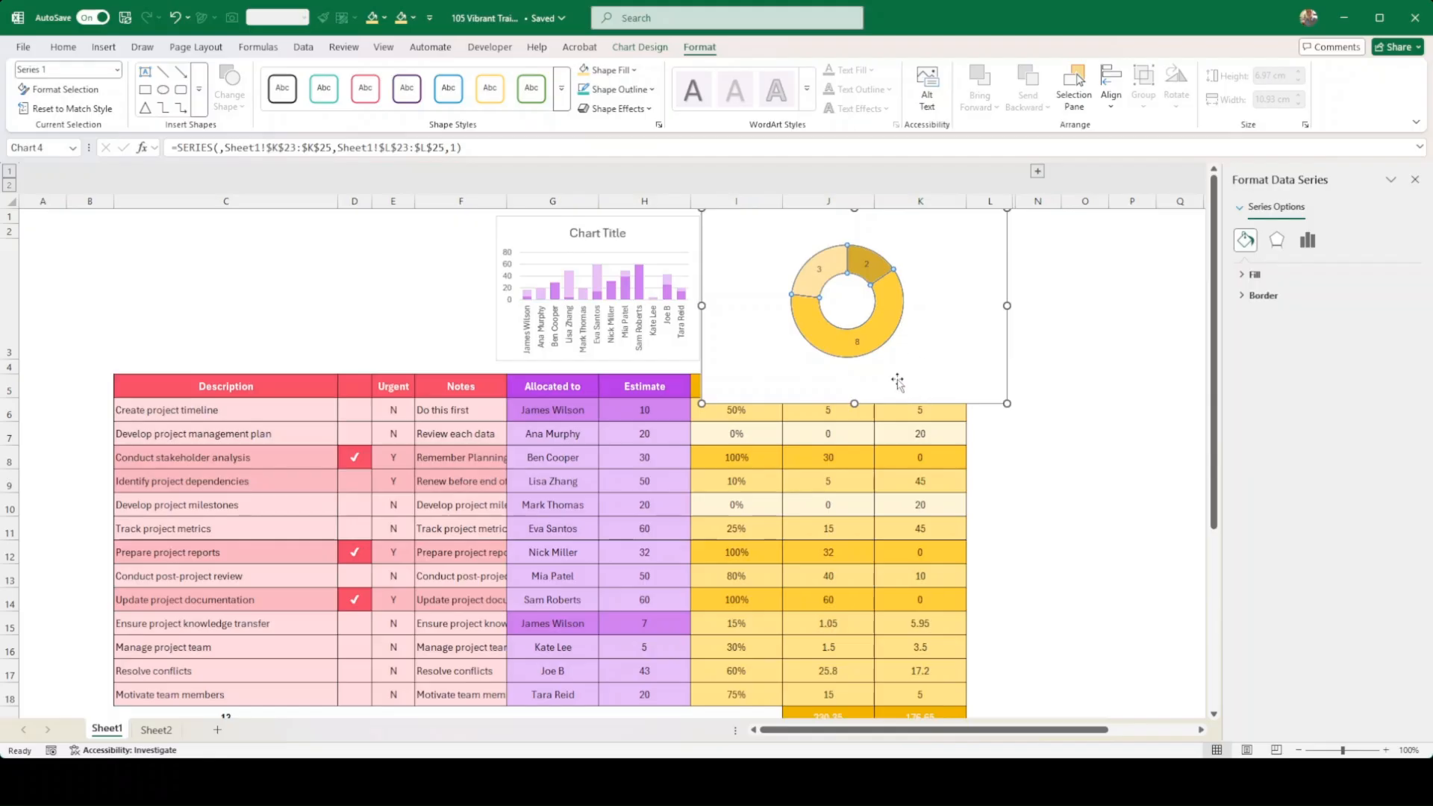
{"action": "left_click_drag", "start_coordinate": [1007, 403], "coordinate": [970, 366]}
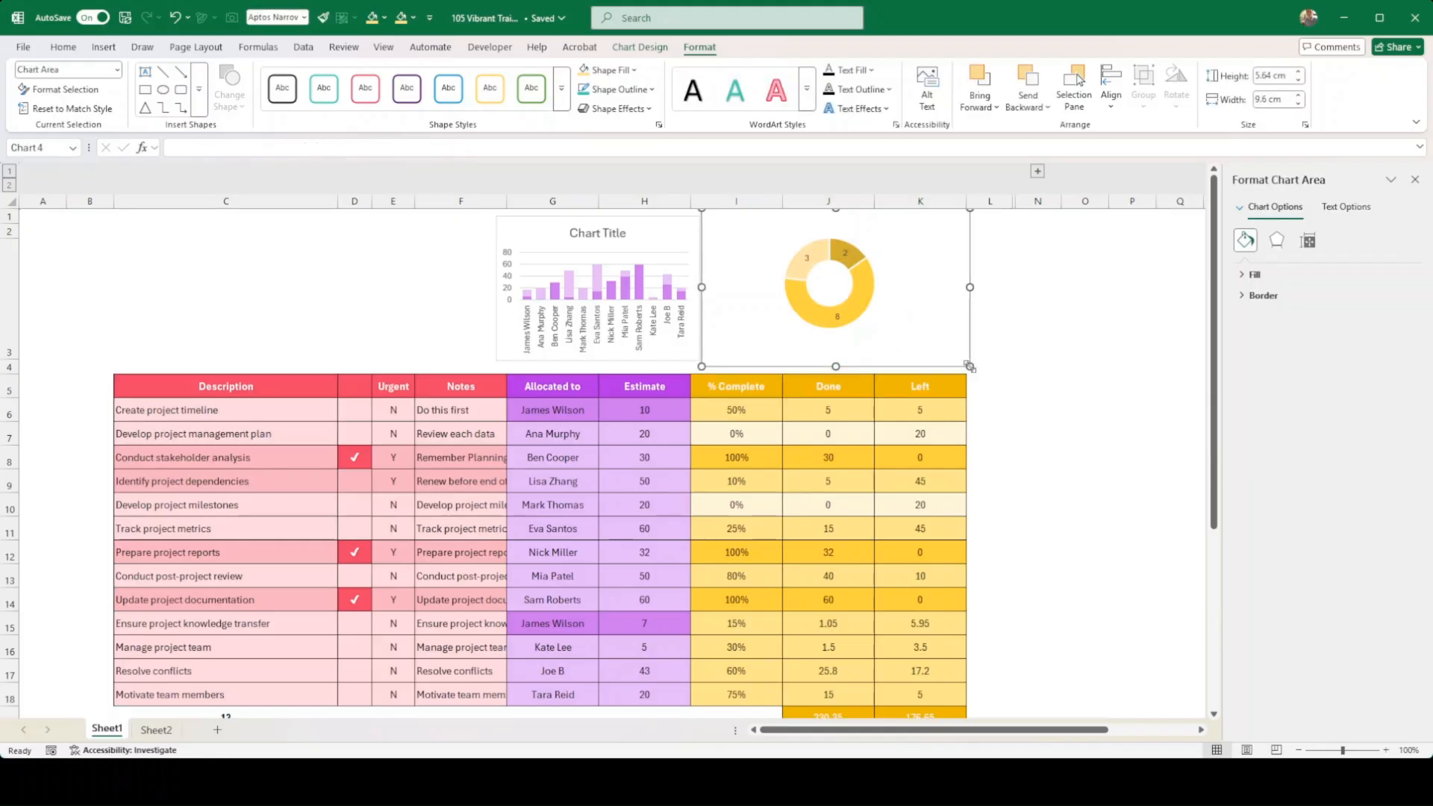
{"action": "left_click", "coordinate": [1023, 379]}
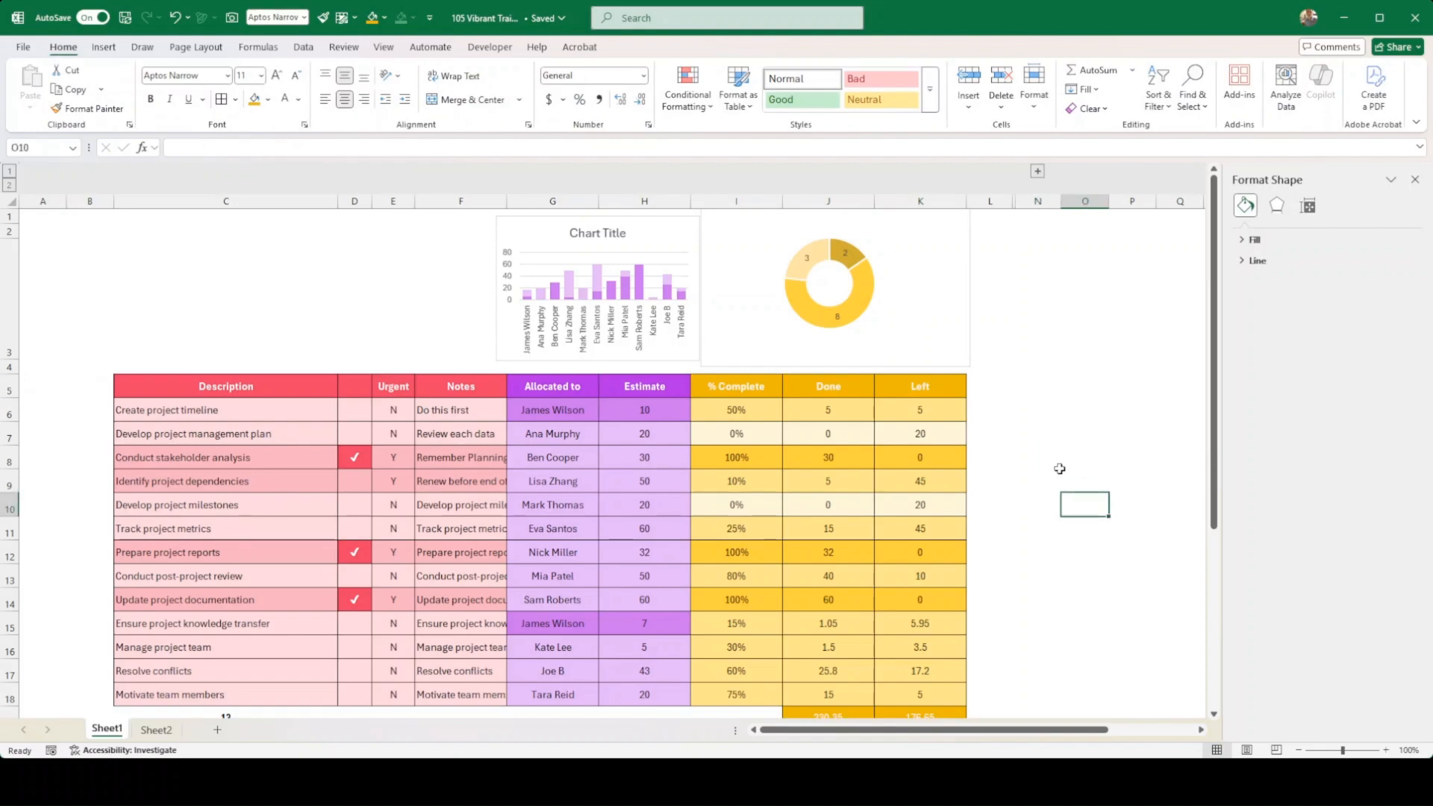
Check the hex code for green in cell V15 of the colour list beyond the table.
{"action": "left_click", "coordinate": [1053, 436]}
{"action": "left_click_drag", "start_coordinate": [1053, 436], "coordinate": [1216, 505]}
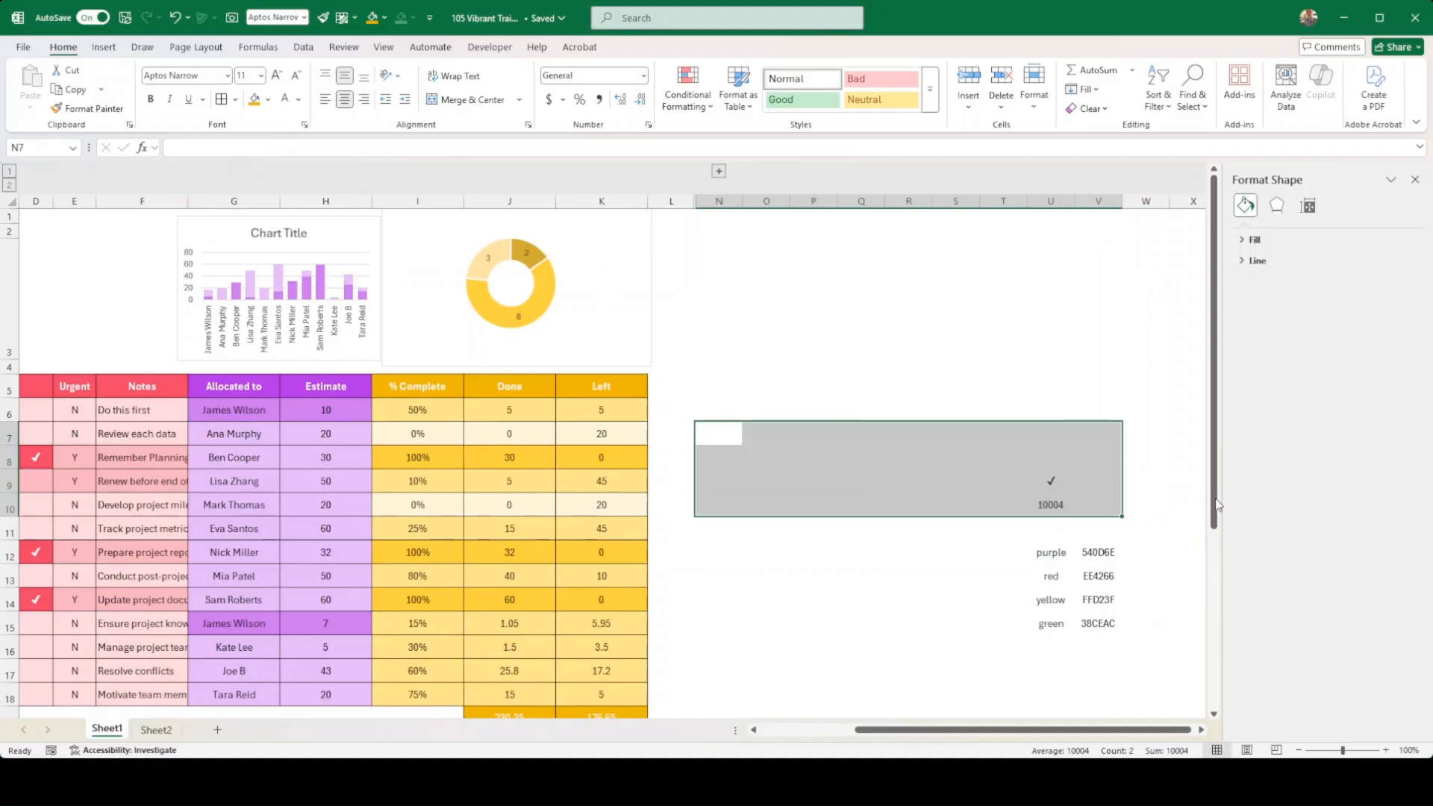
{"action": "left_click", "coordinate": [1099, 504]}
{"action": "left_click", "coordinate": [1097, 623]}
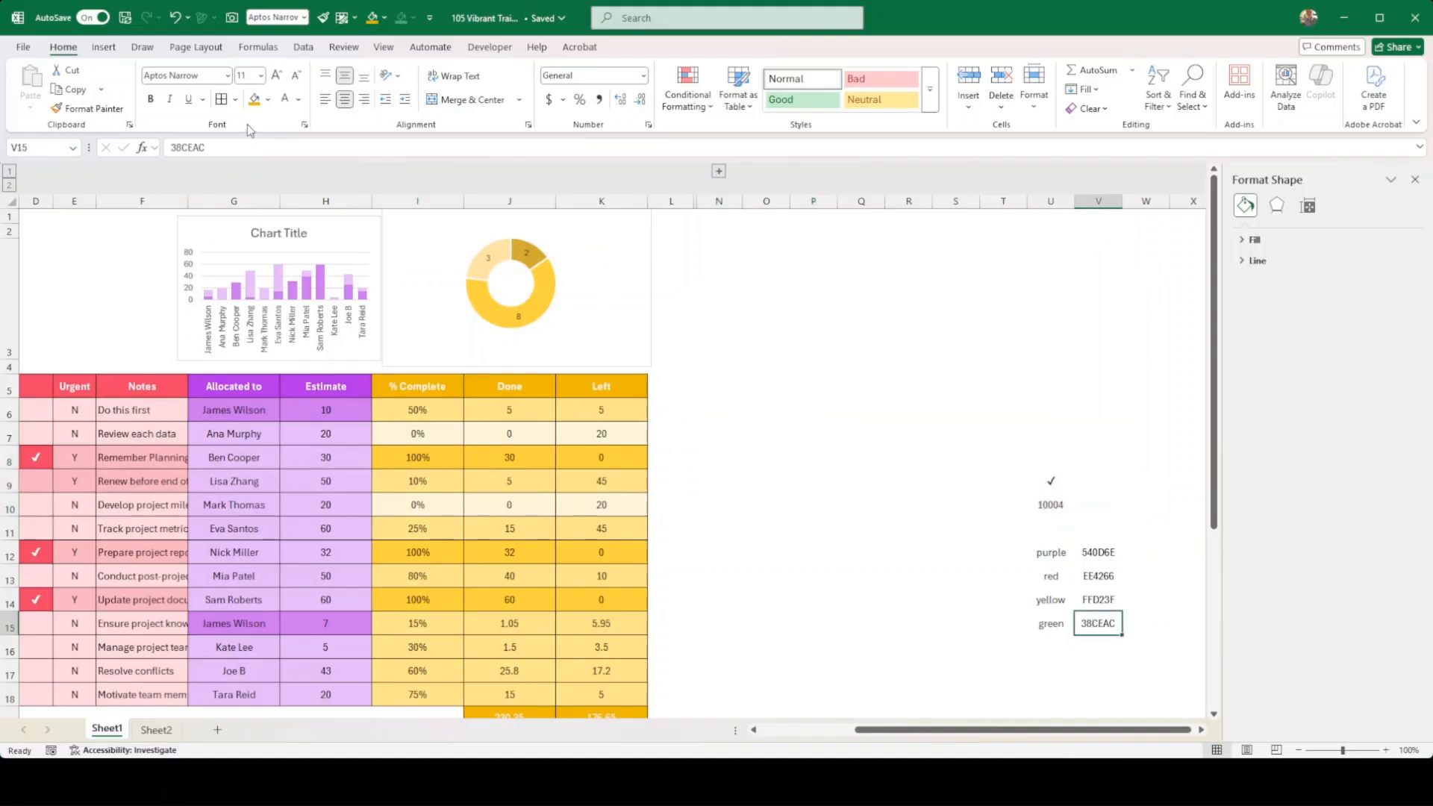
{"action": "left_click", "coordinate": [223, 149]}
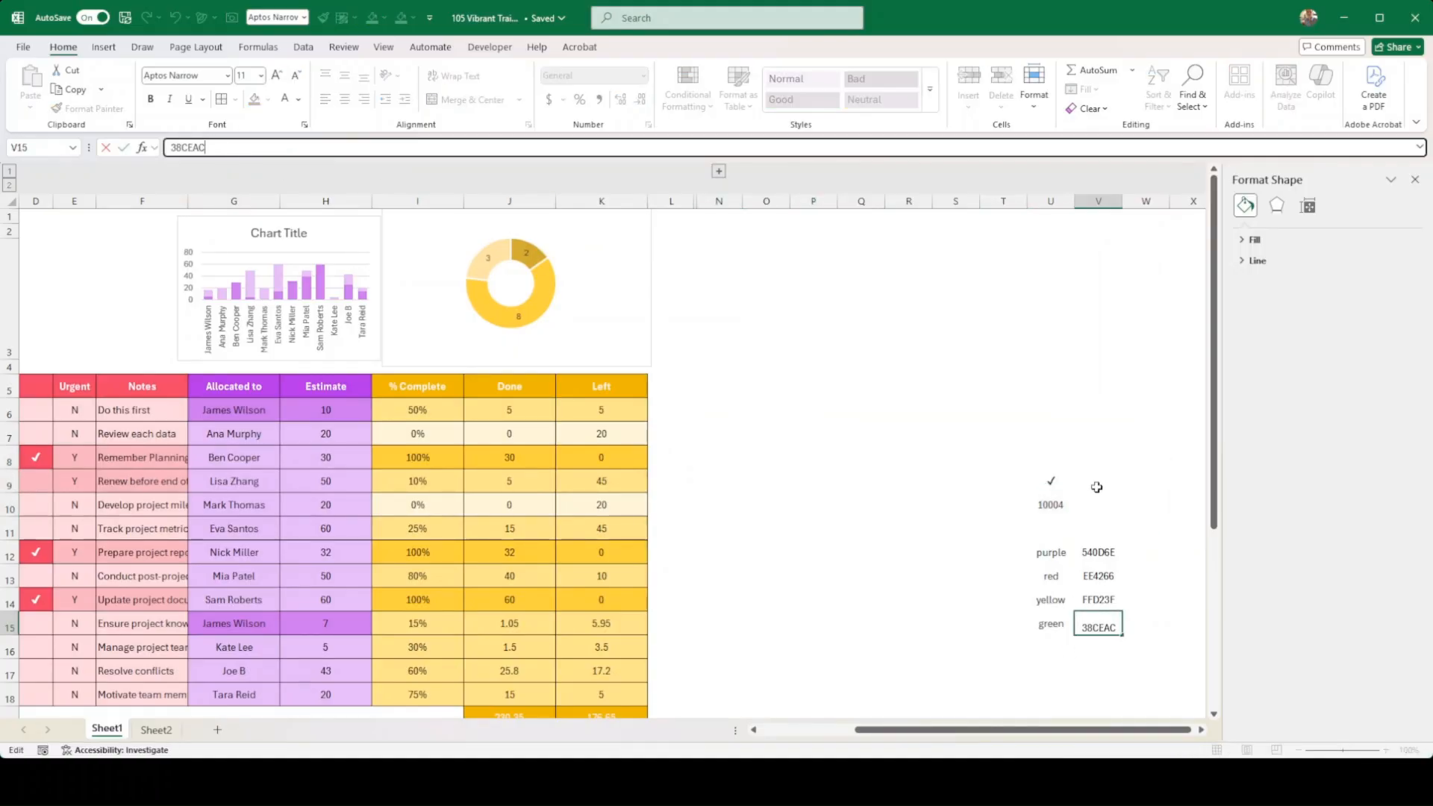
{"action": "left_click", "coordinate": [1011, 536]}
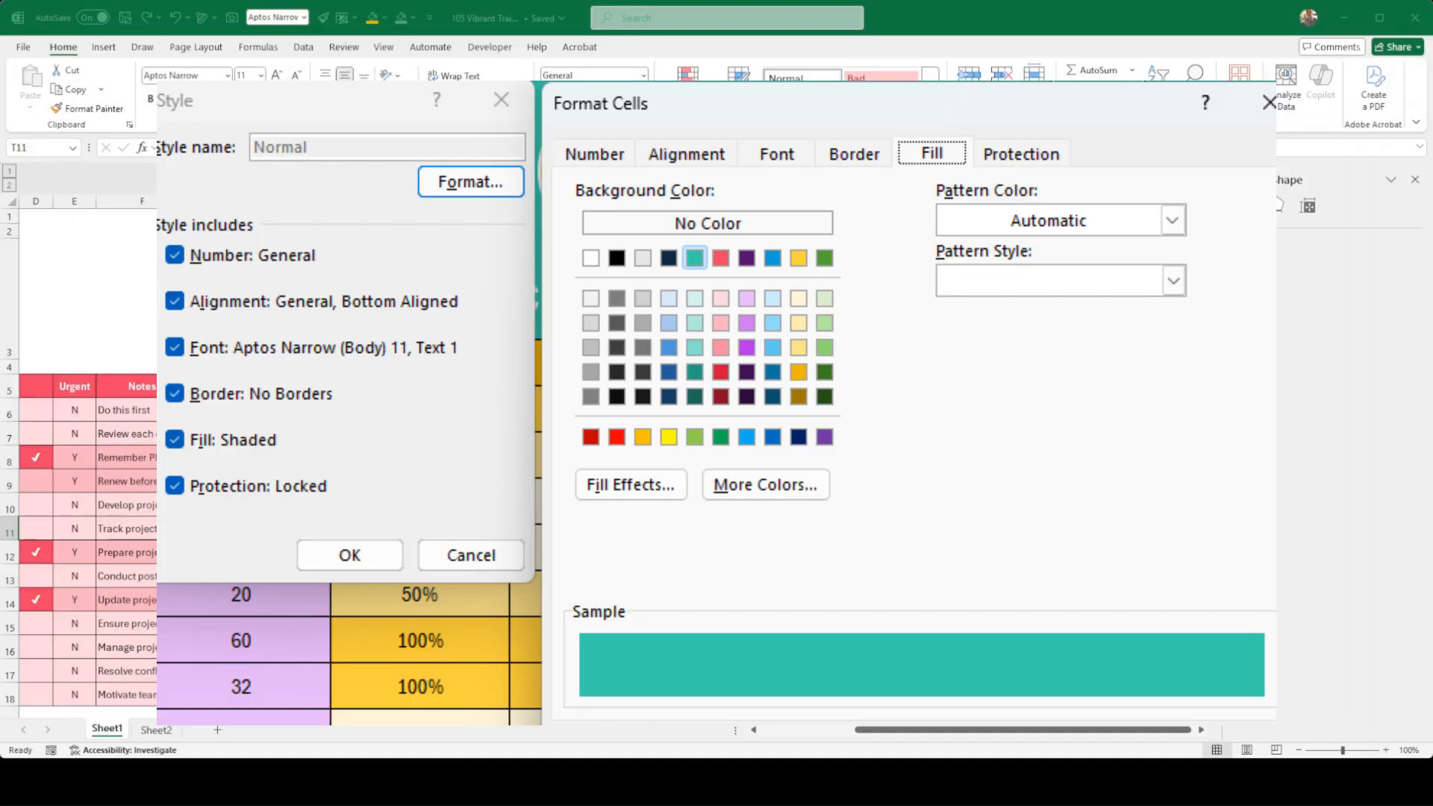
Modify the Normal cell style to use a turquoise background fill across the sheet.
{"action": "left_click", "coordinate": [349, 555]}
{"action": "left_click", "coordinate": [770, 434]}
{"action": "scroll", "coordinate": [827, 434], "scroll_direction": "down", "scroll_amount": 3}
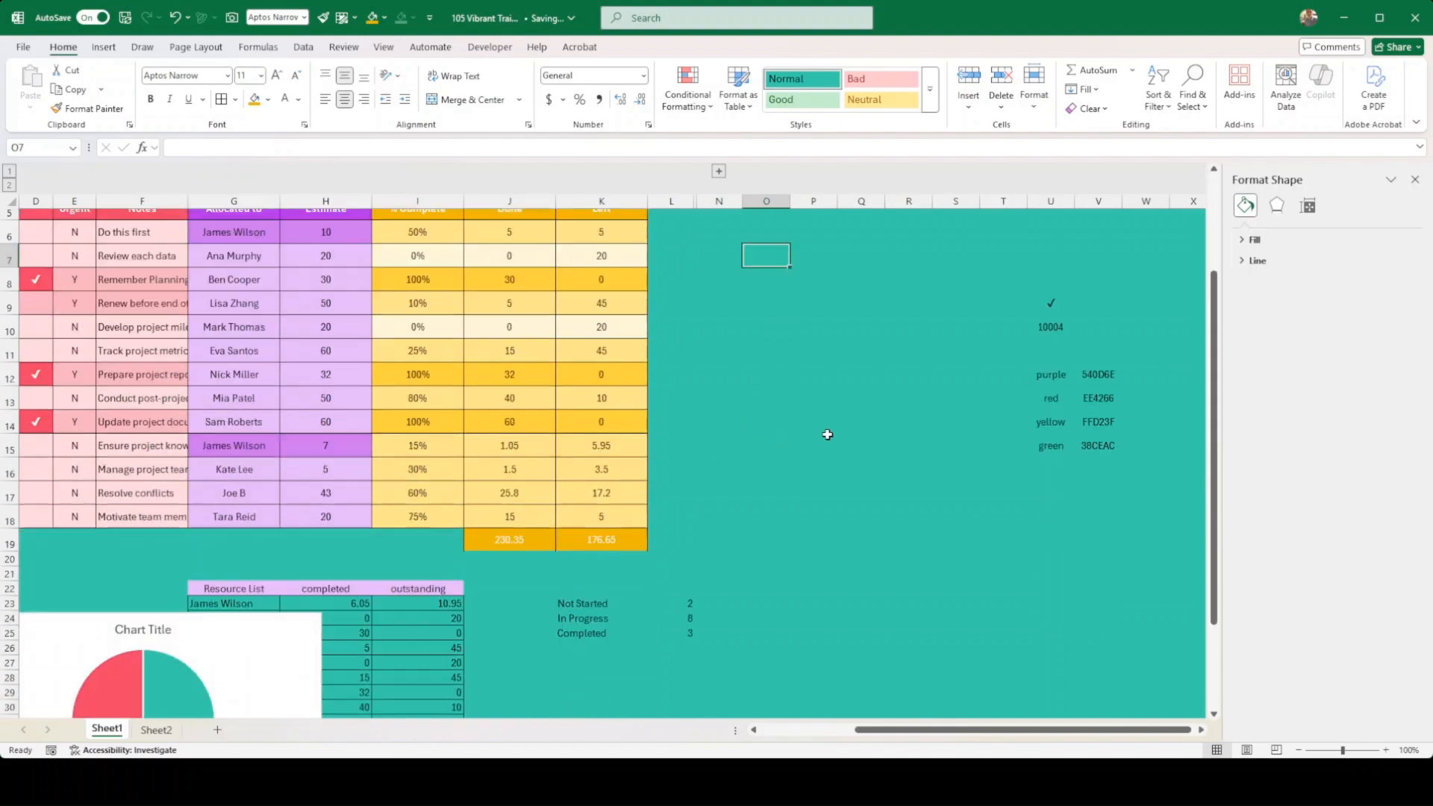
{"action": "scroll", "coordinate": [828, 435], "scroll_direction": "down", "scroll_amount": 2}
{"action": "scroll", "coordinate": [828, 434], "scroll_direction": "up", "scroll_amount": 4}
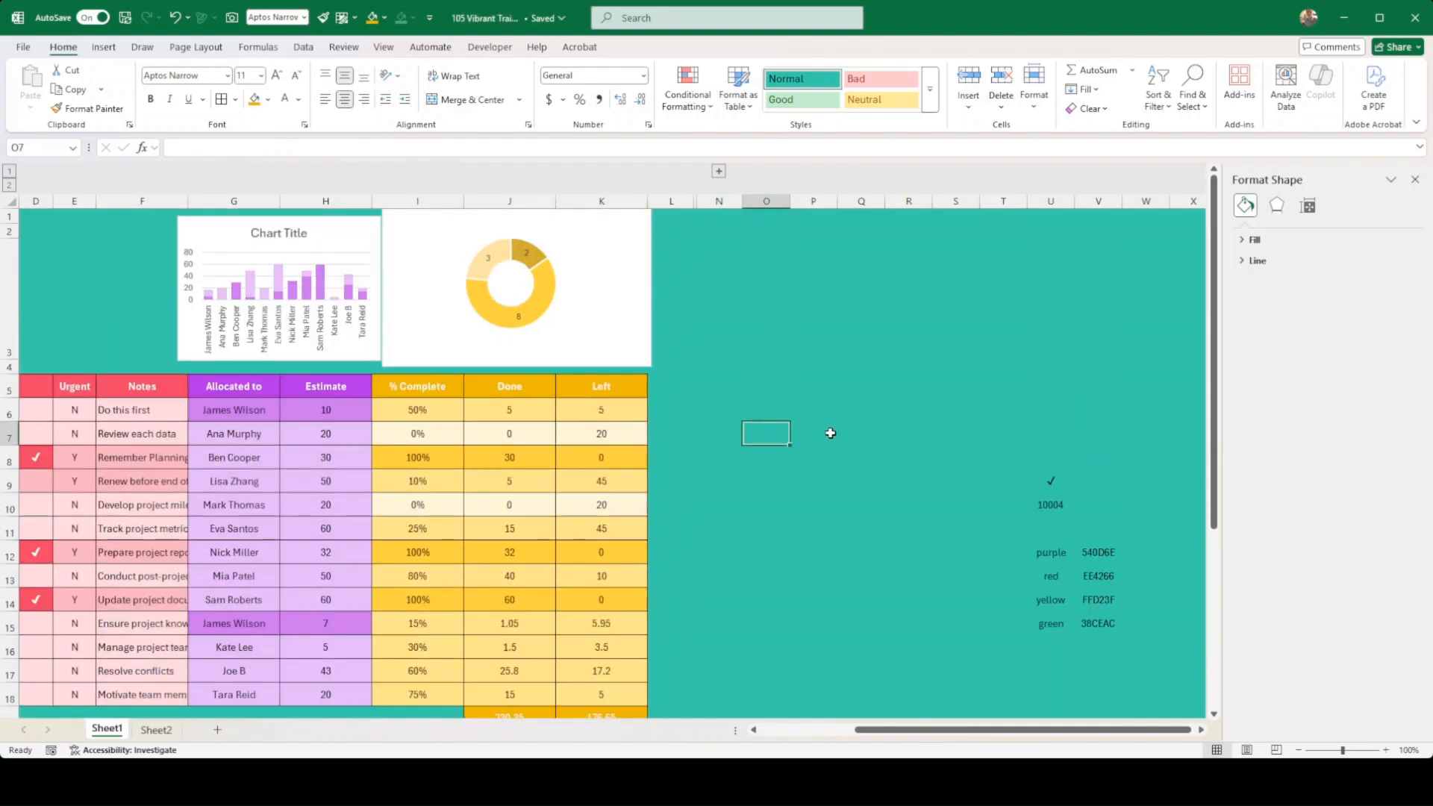
Remove the white background fill from both the doughnut chart and the column chart above the table.
{"action": "left_click", "coordinate": [620, 366]}
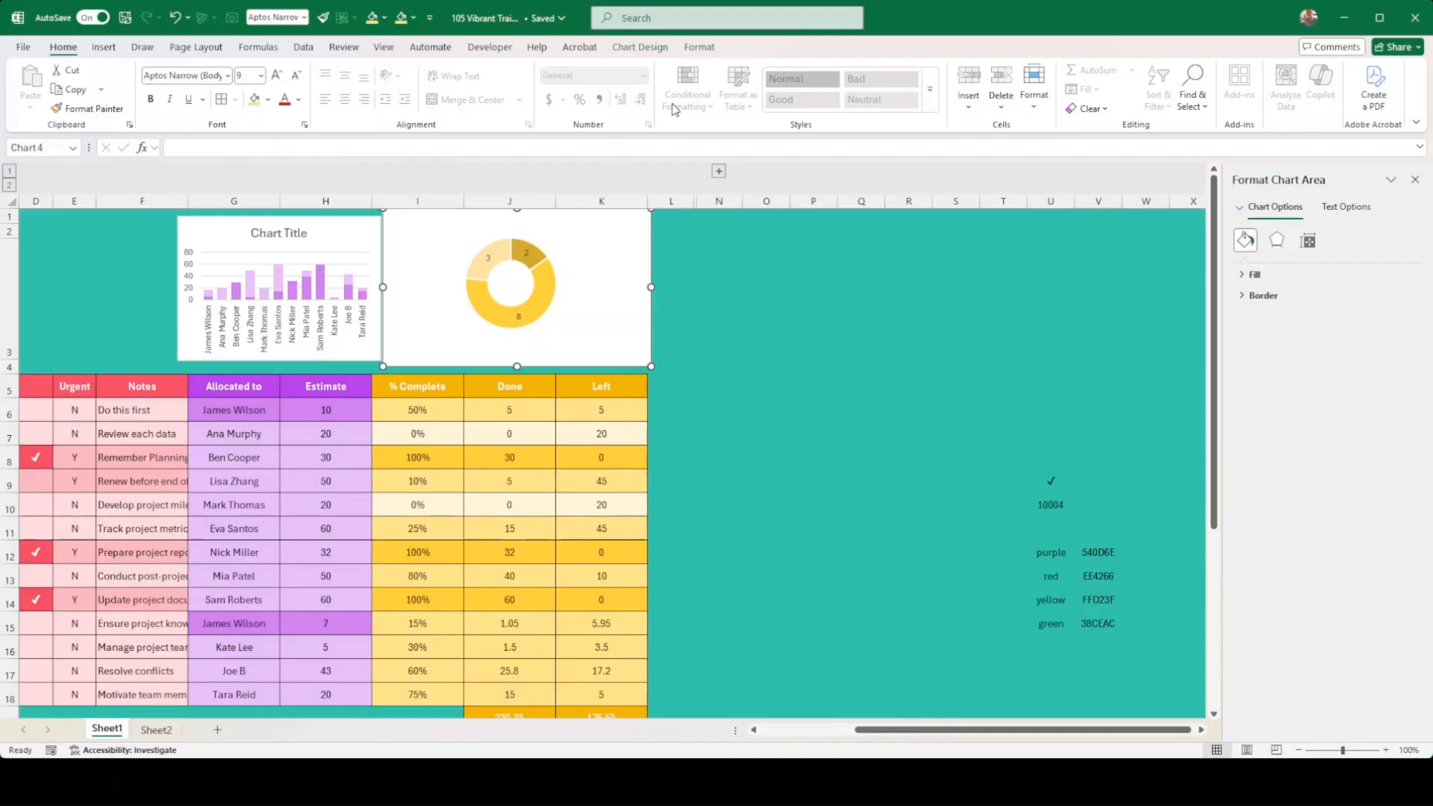
{"action": "left_click", "coordinate": [702, 50]}
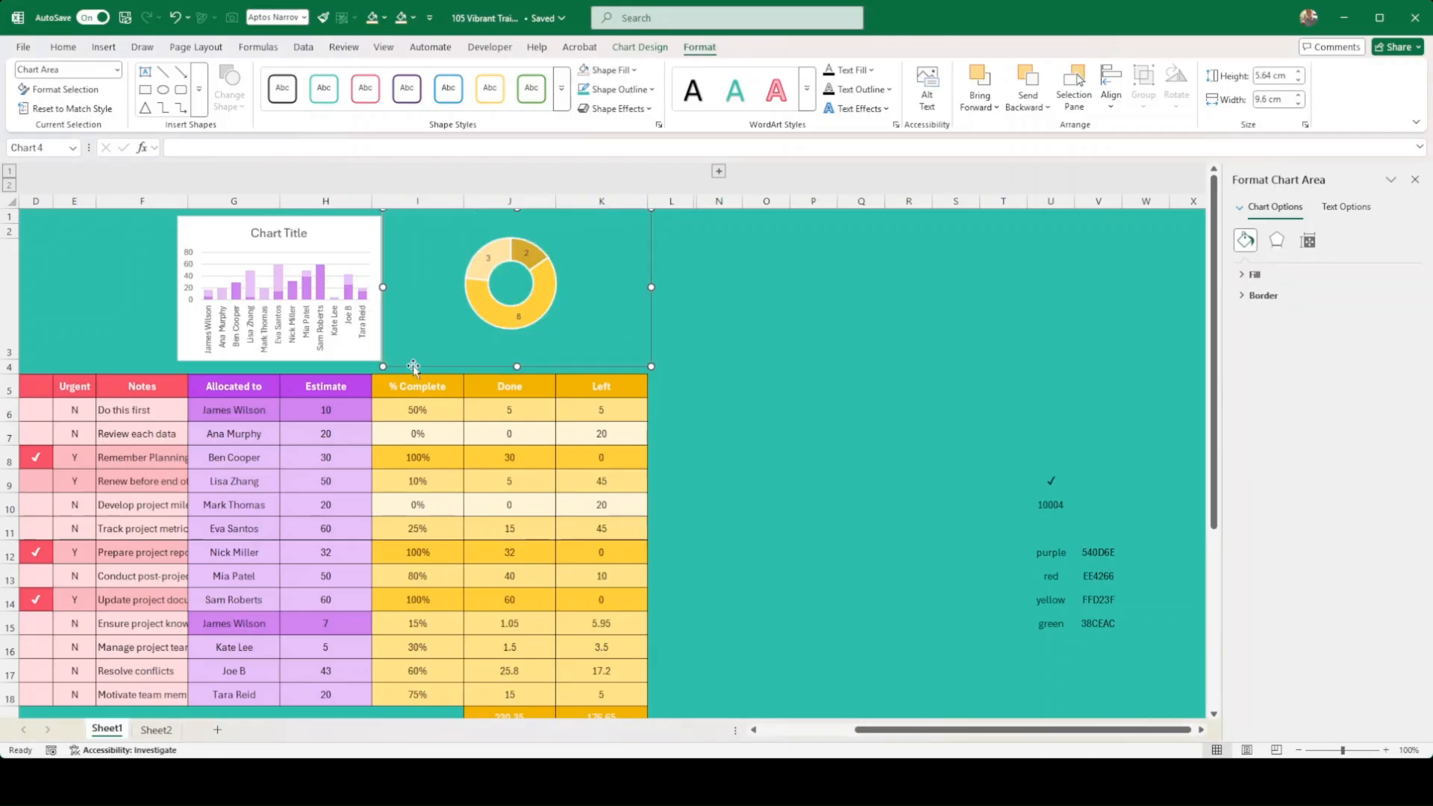
{"action": "left_click", "coordinate": [350, 362]}
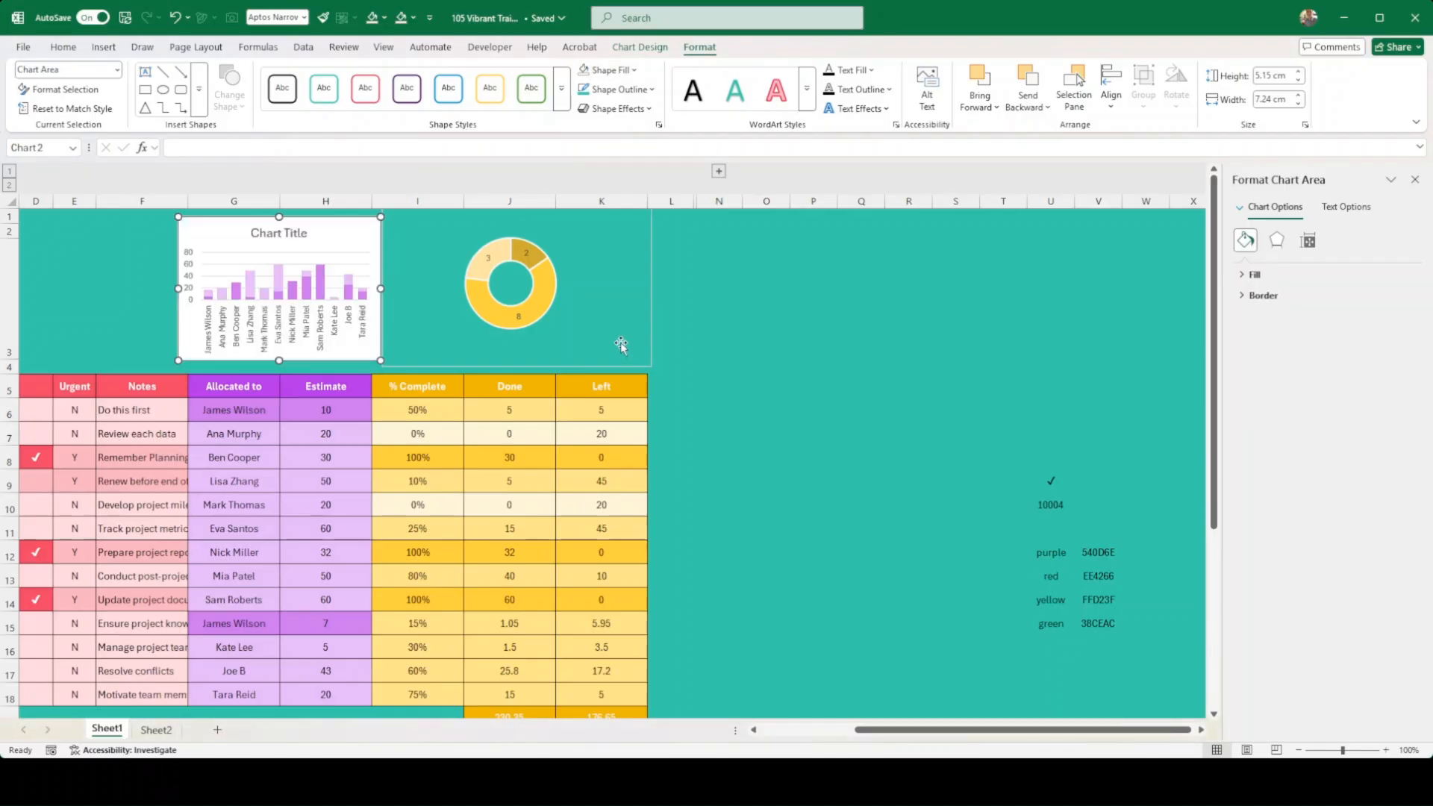
{"action": "key", "text": "F4"}
Colour the column chart's horizontal axis labels white, then try angling them and undo the rotation.
{"action": "left_click", "coordinate": [321, 337]}
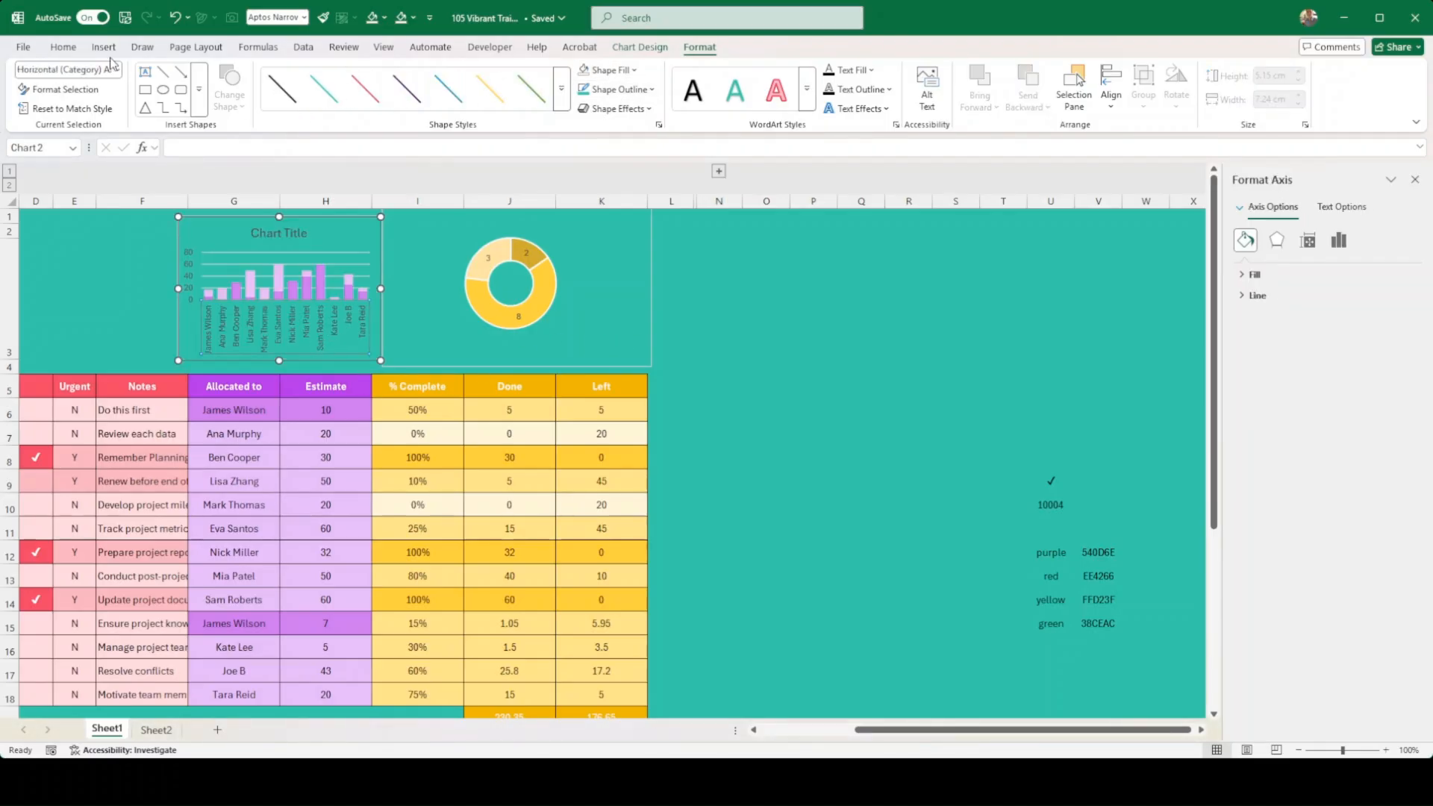
{"action": "left_click", "coordinate": [65, 48]}
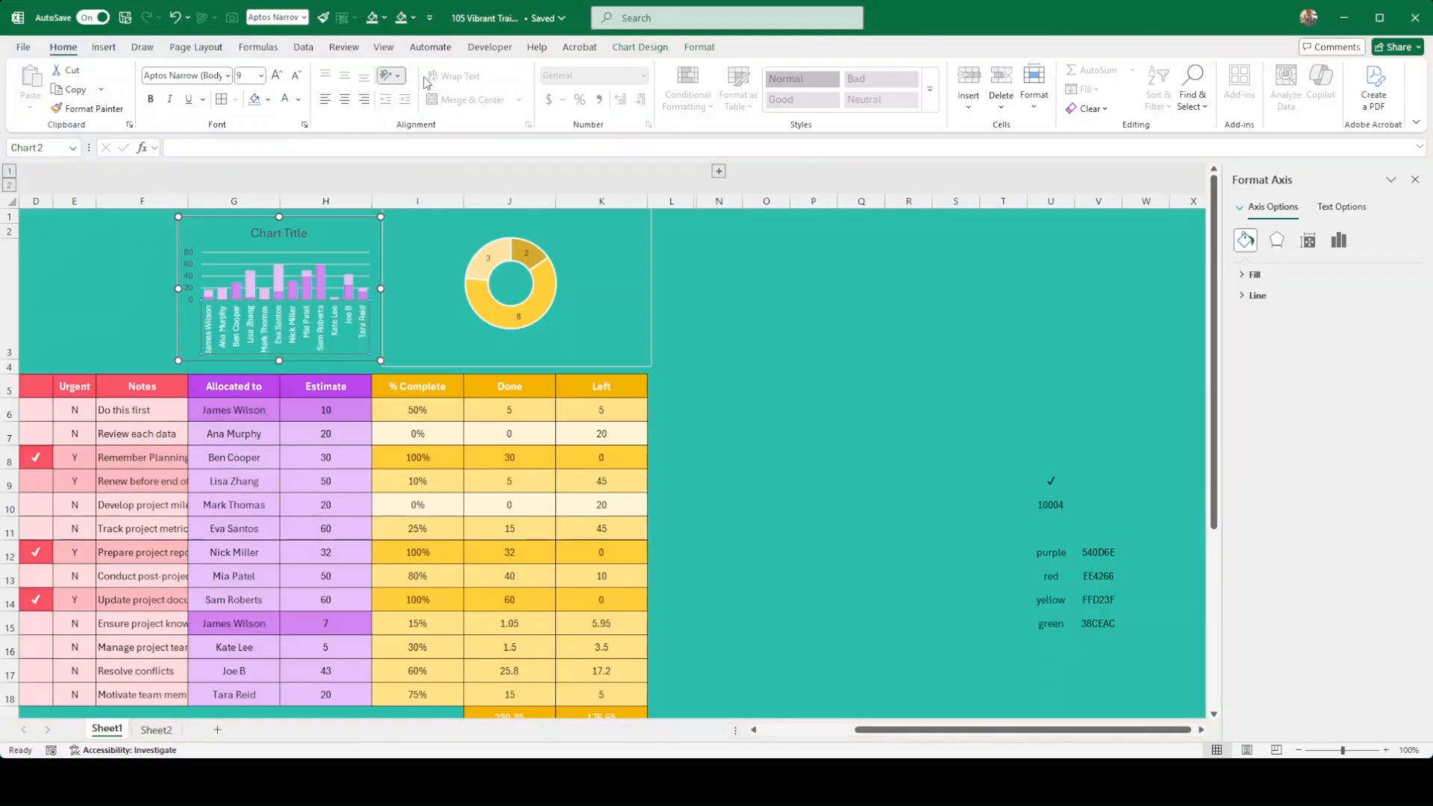
{"action": "left_click", "coordinate": [430, 100]}
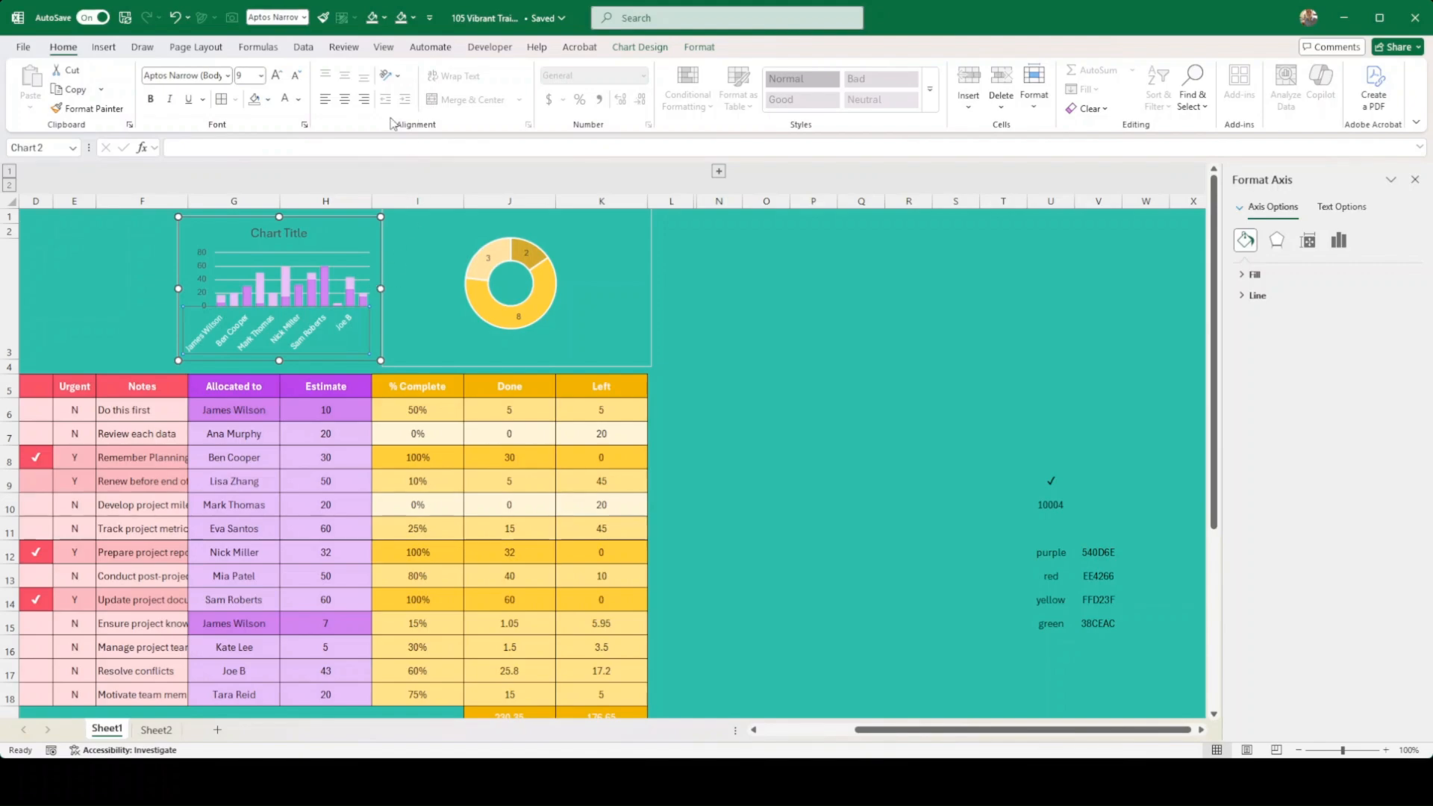
{"action": "key", "text": "ctrl+z"}
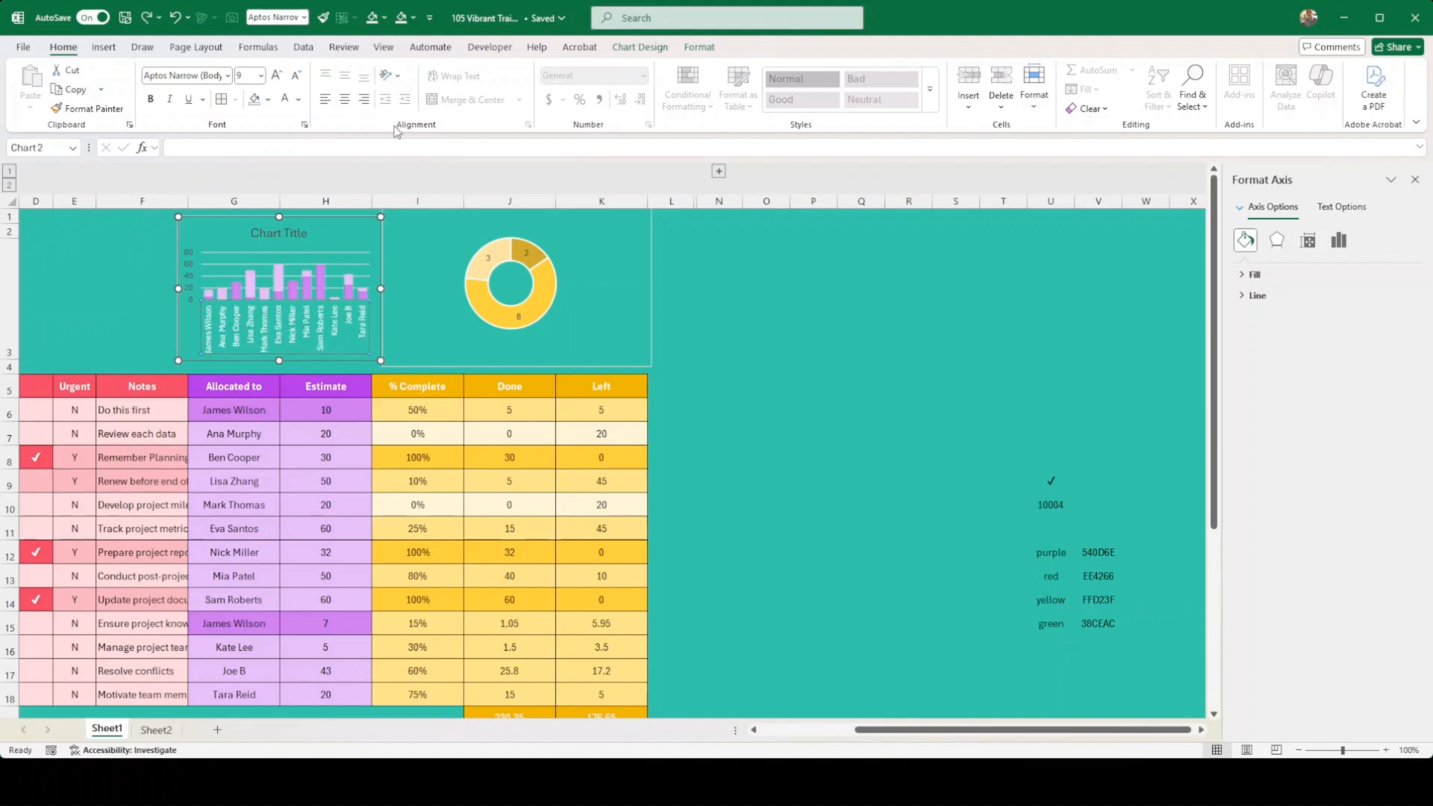
Reposition the column chart above the Allocated to and Estimate columns, and delete its title and major gridlines.
{"action": "left_click_drag", "start_coordinate": [379, 348], "coordinate": [381, 353]}
{"action": "left_click", "coordinate": [381, 353]}
{"action": "left_click", "coordinate": [297, 244]}
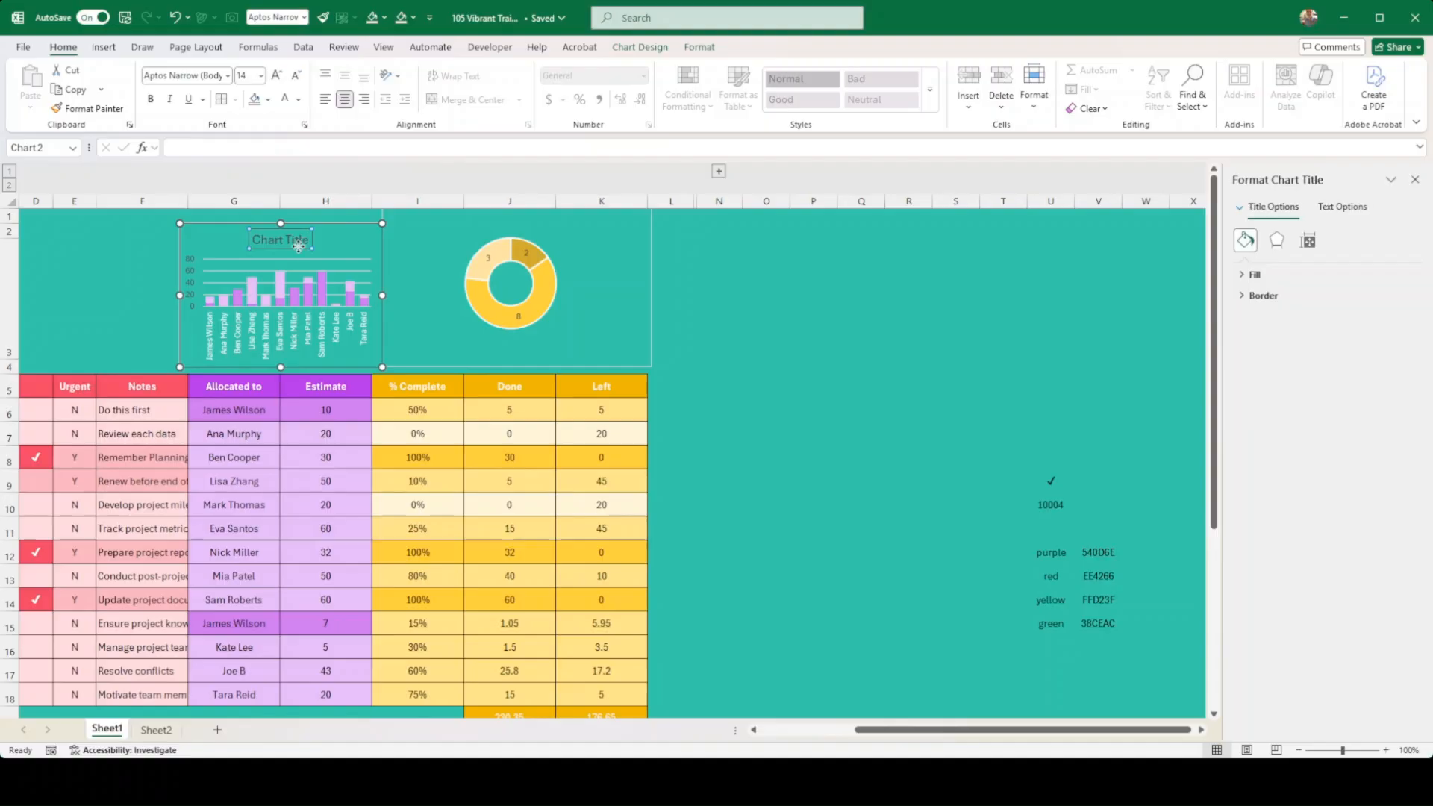
{"action": "key", "text": "Delete"}
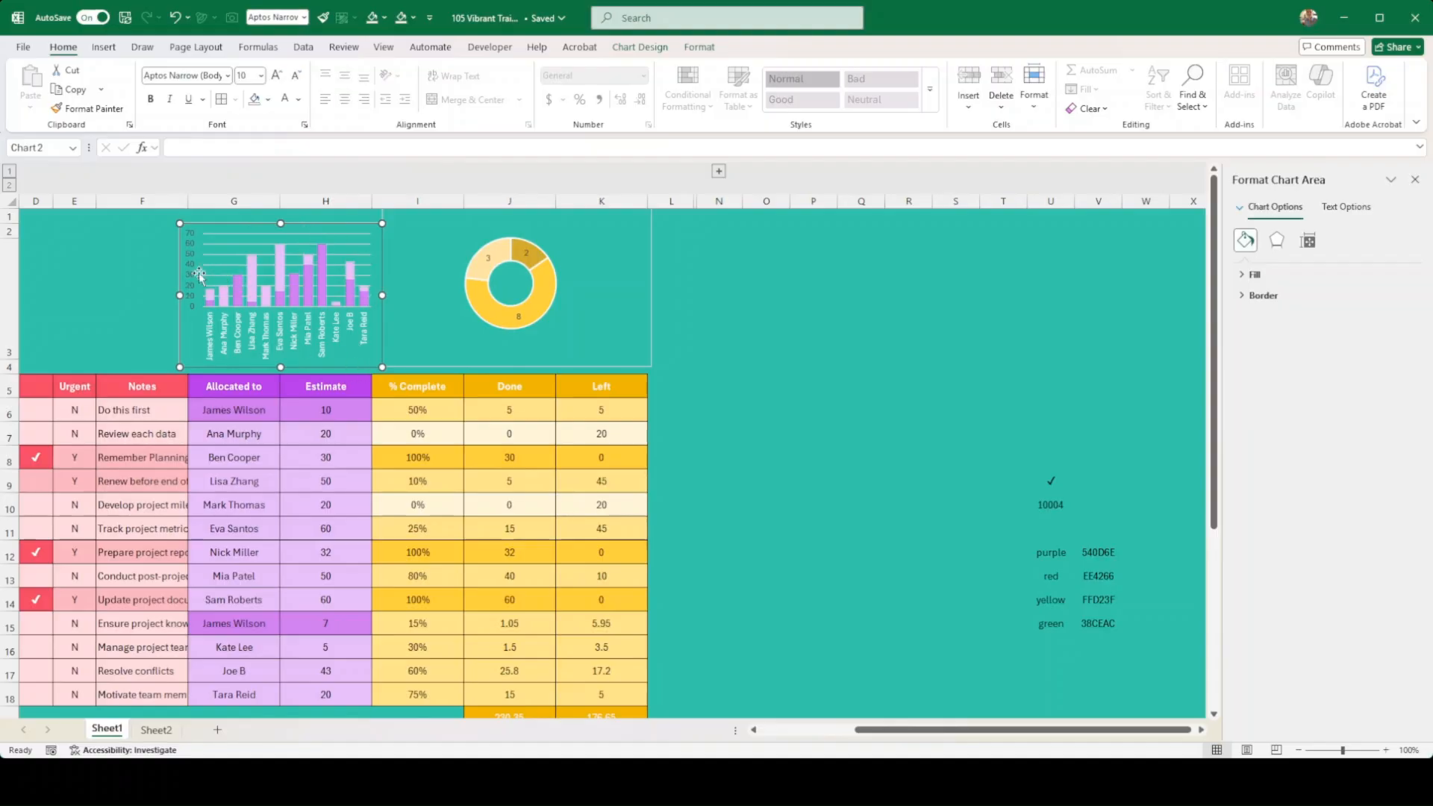
{"action": "left_click_drag", "start_coordinate": [338, 367], "coordinate": [370, 361]}
{"action": "left_click", "coordinate": [366, 260]}
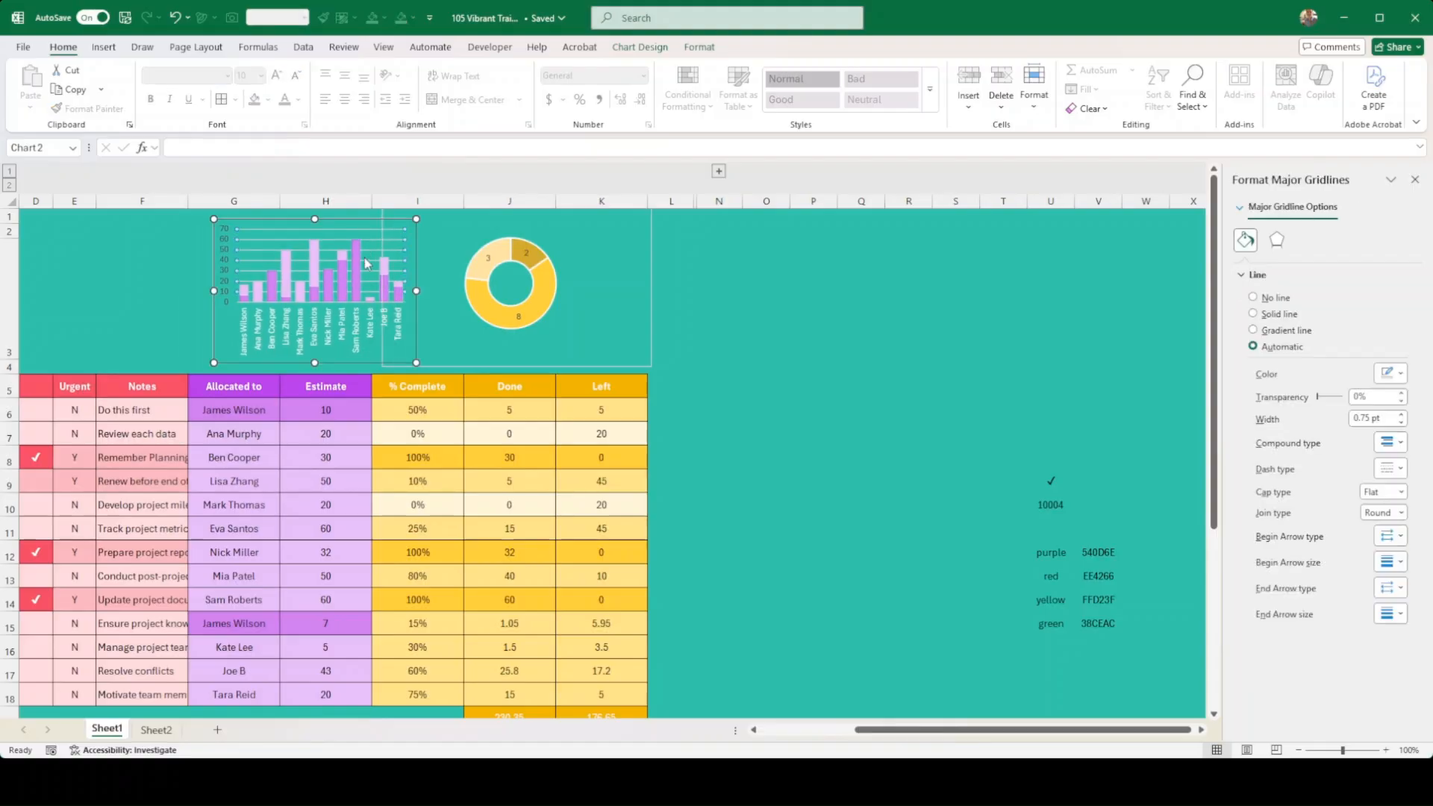
{"action": "key", "text": "Delete"}
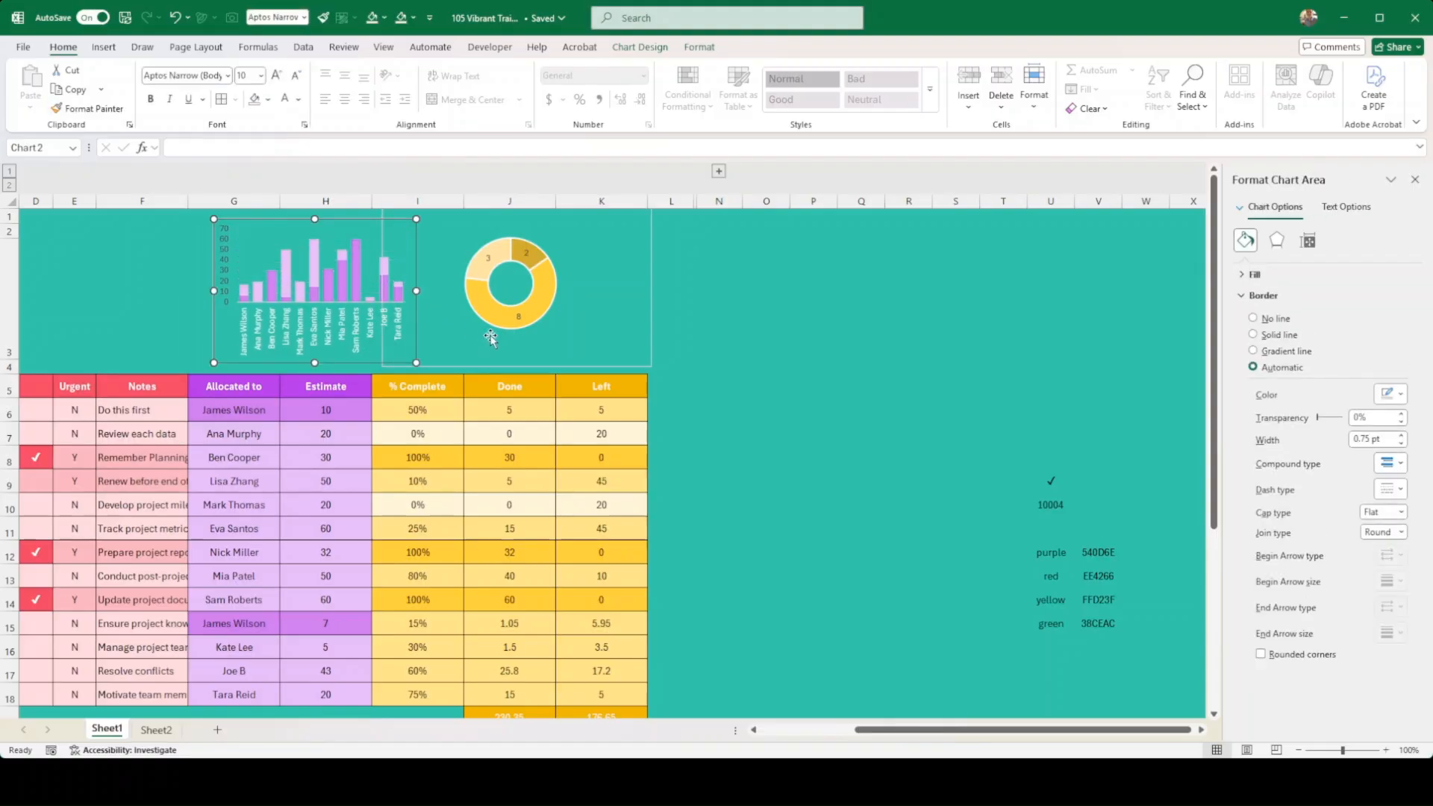
Remove the shape outline from around both the doughnut chart and the column chart.
{"action": "left_click", "coordinate": [745, 383]}
{"action": "left_click", "coordinate": [644, 355]}
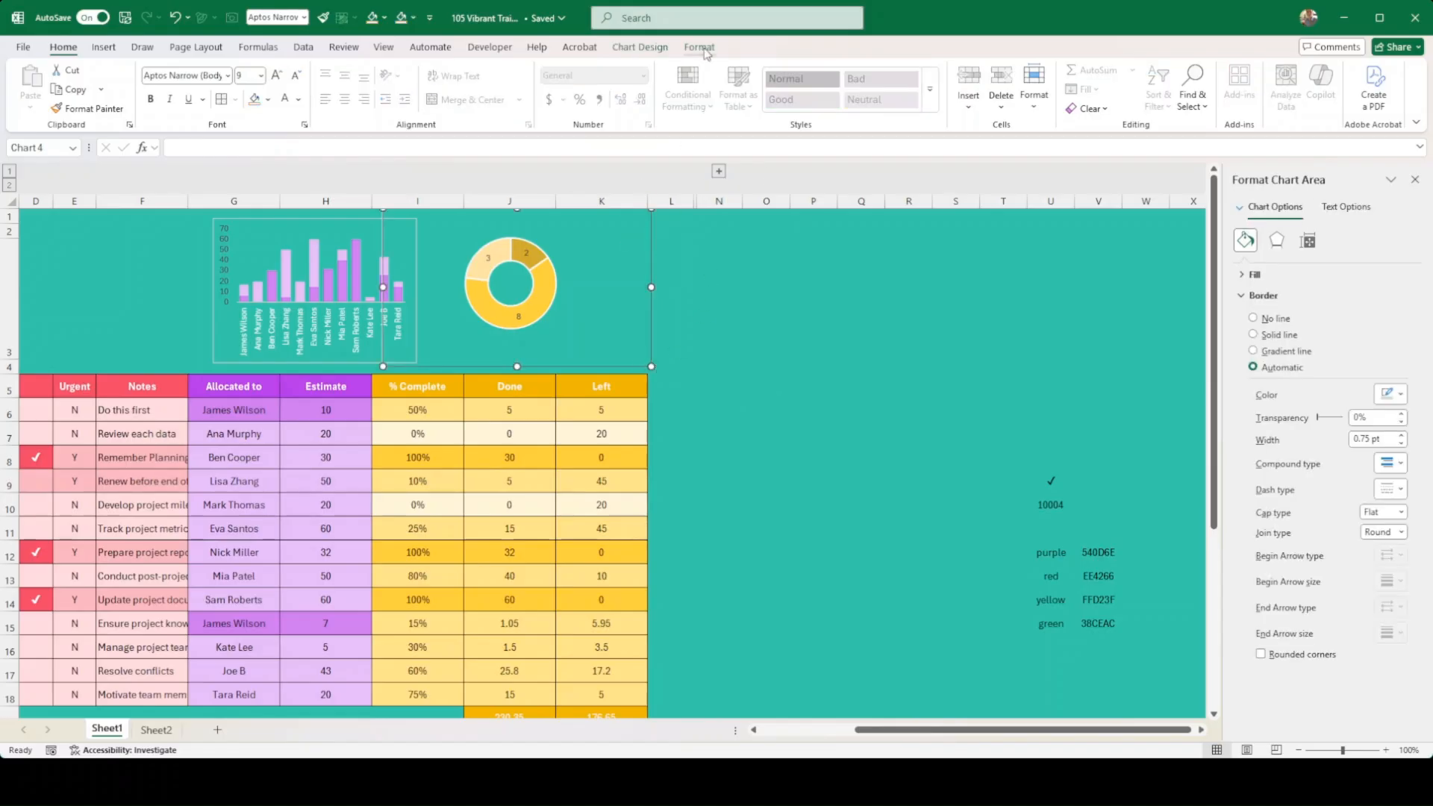
{"action": "left_click", "coordinate": [702, 47]}
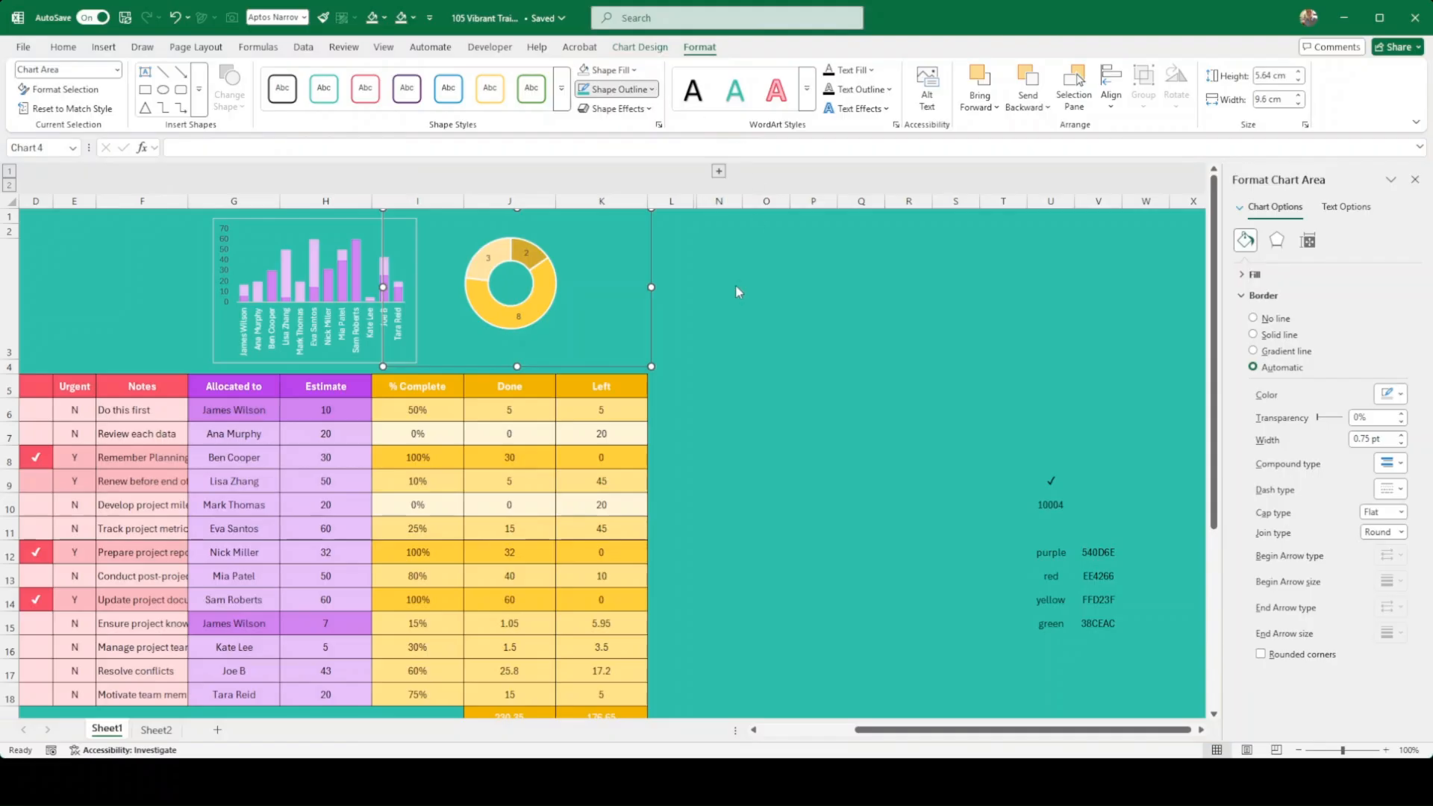
{"action": "left_click", "coordinate": [634, 367]}
{"action": "left_click", "coordinate": [285, 366]}
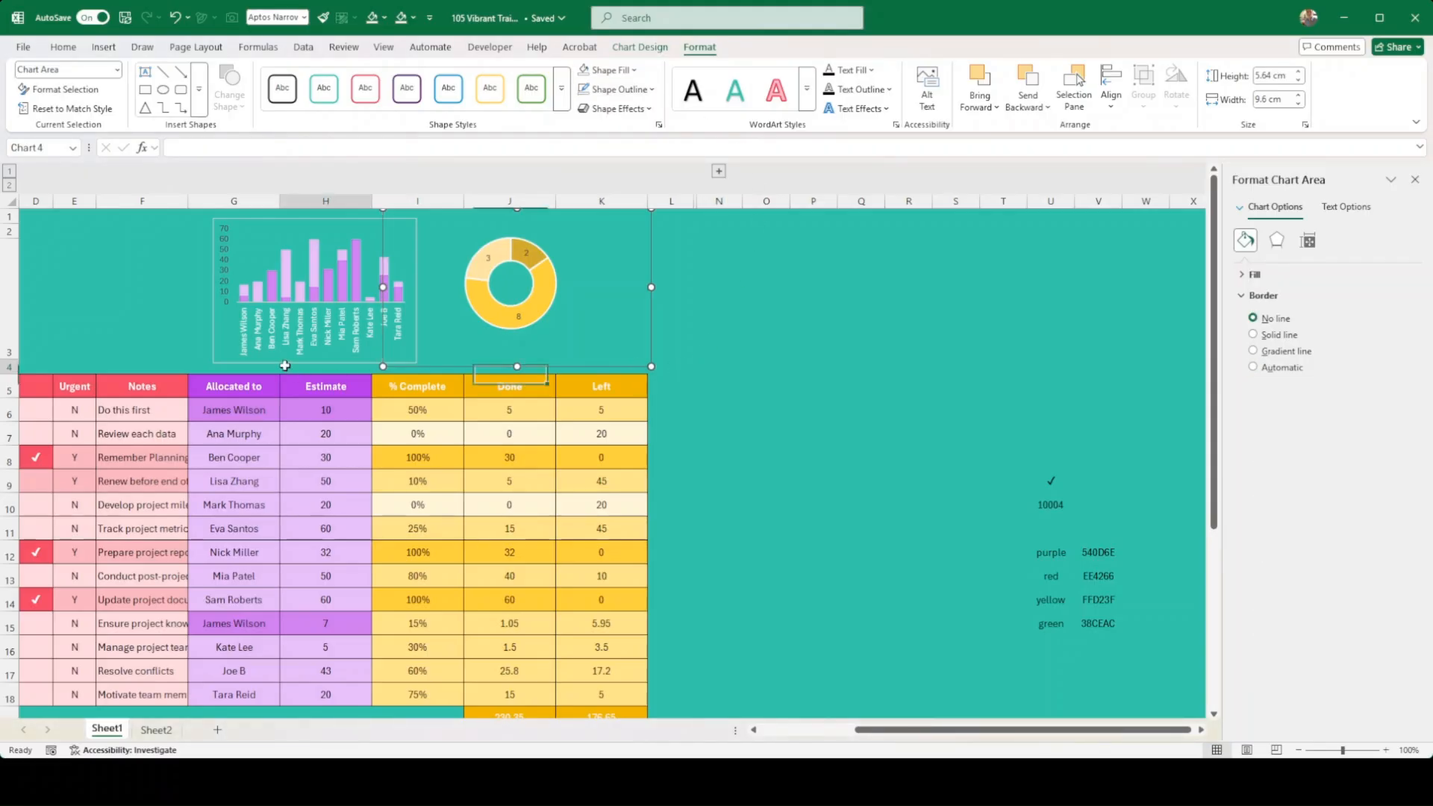
{"action": "left_click", "coordinate": [288, 356]}
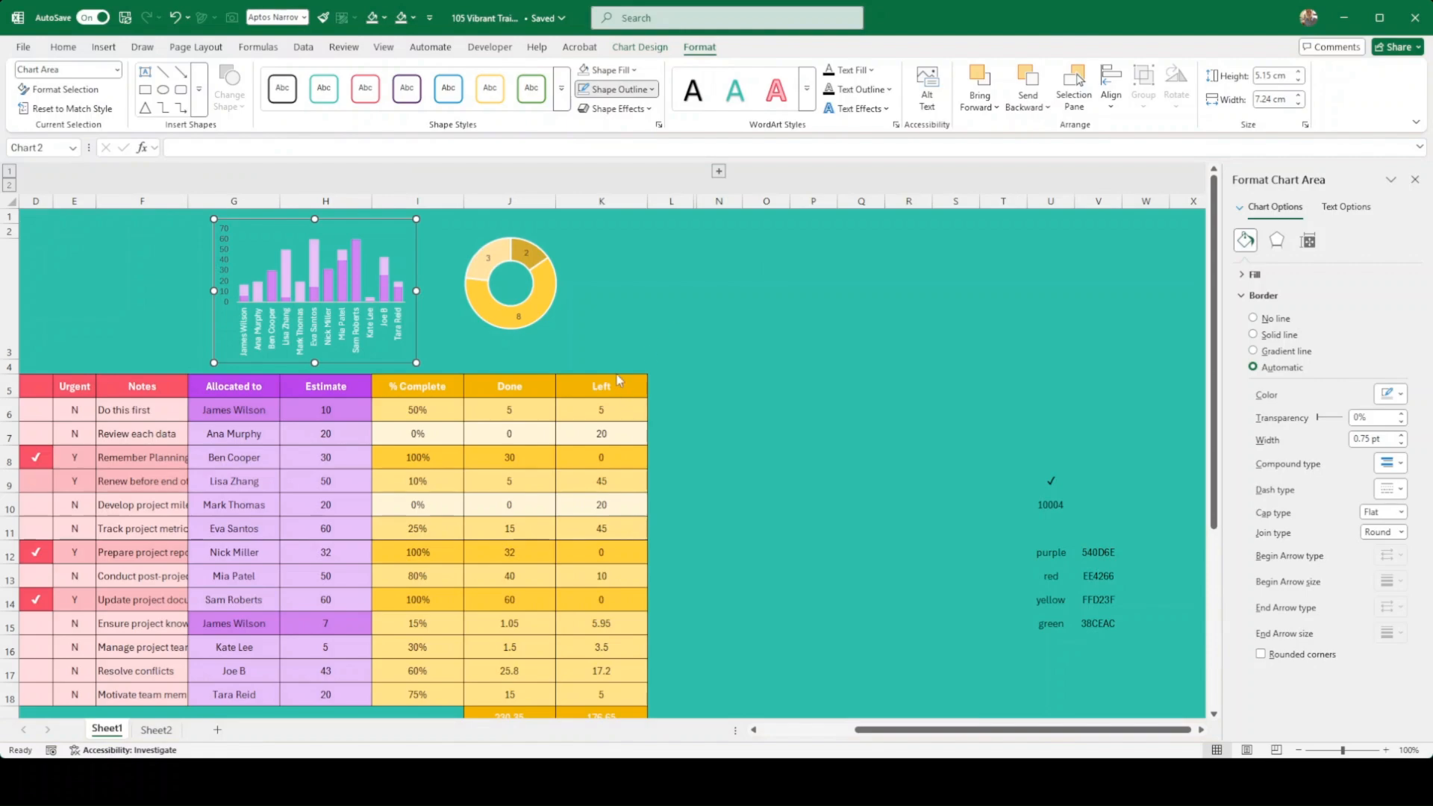
{"action": "left_click", "coordinate": [777, 388]}
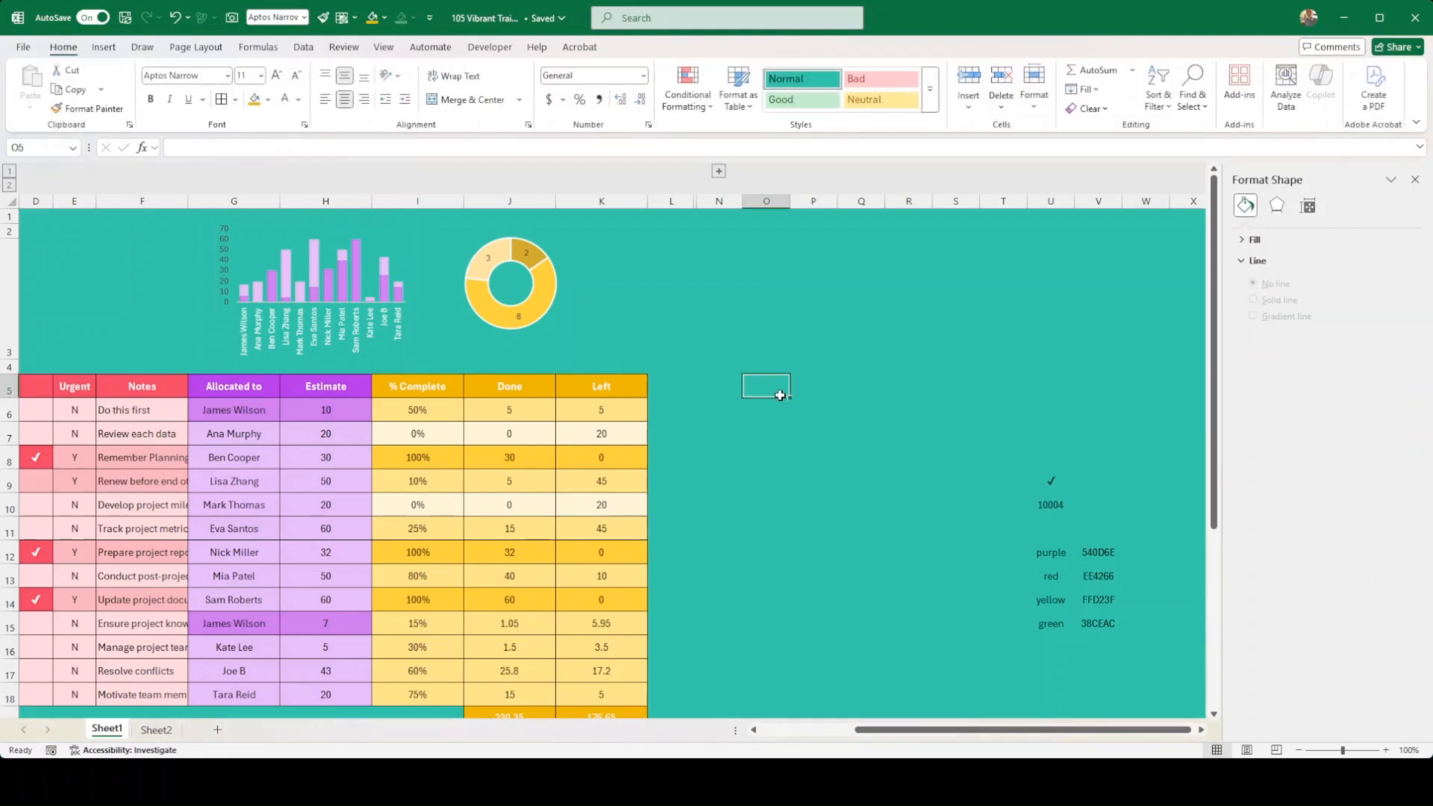
Slightly enlarge the doughnut chart's plot area and move the chart away from the column chart.
{"action": "left_click", "coordinate": [763, 485]}
{"action": "left_click_drag", "start_coordinate": [760, 487], "coordinate": [23, 485]}
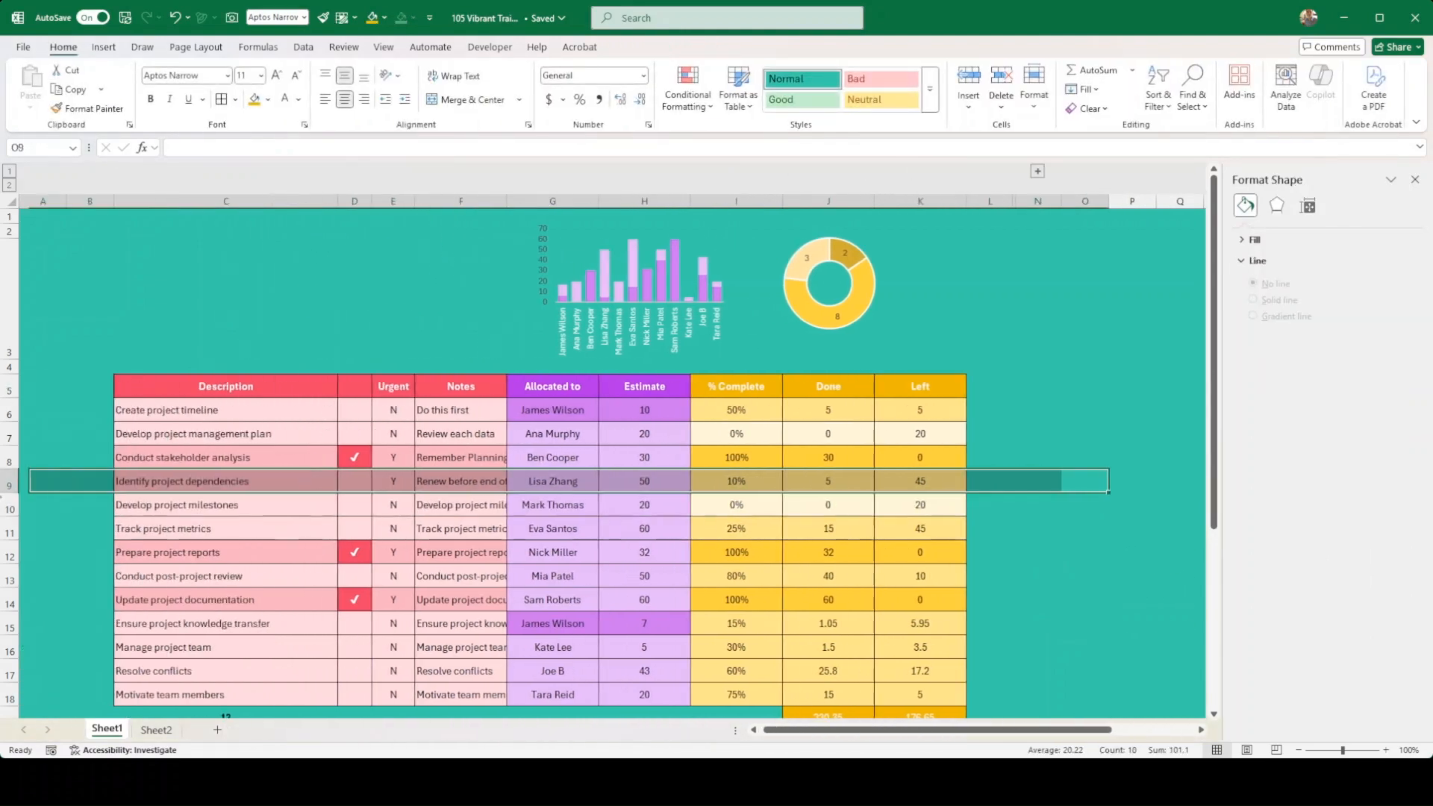
{"action": "left_click", "coordinate": [314, 333]}
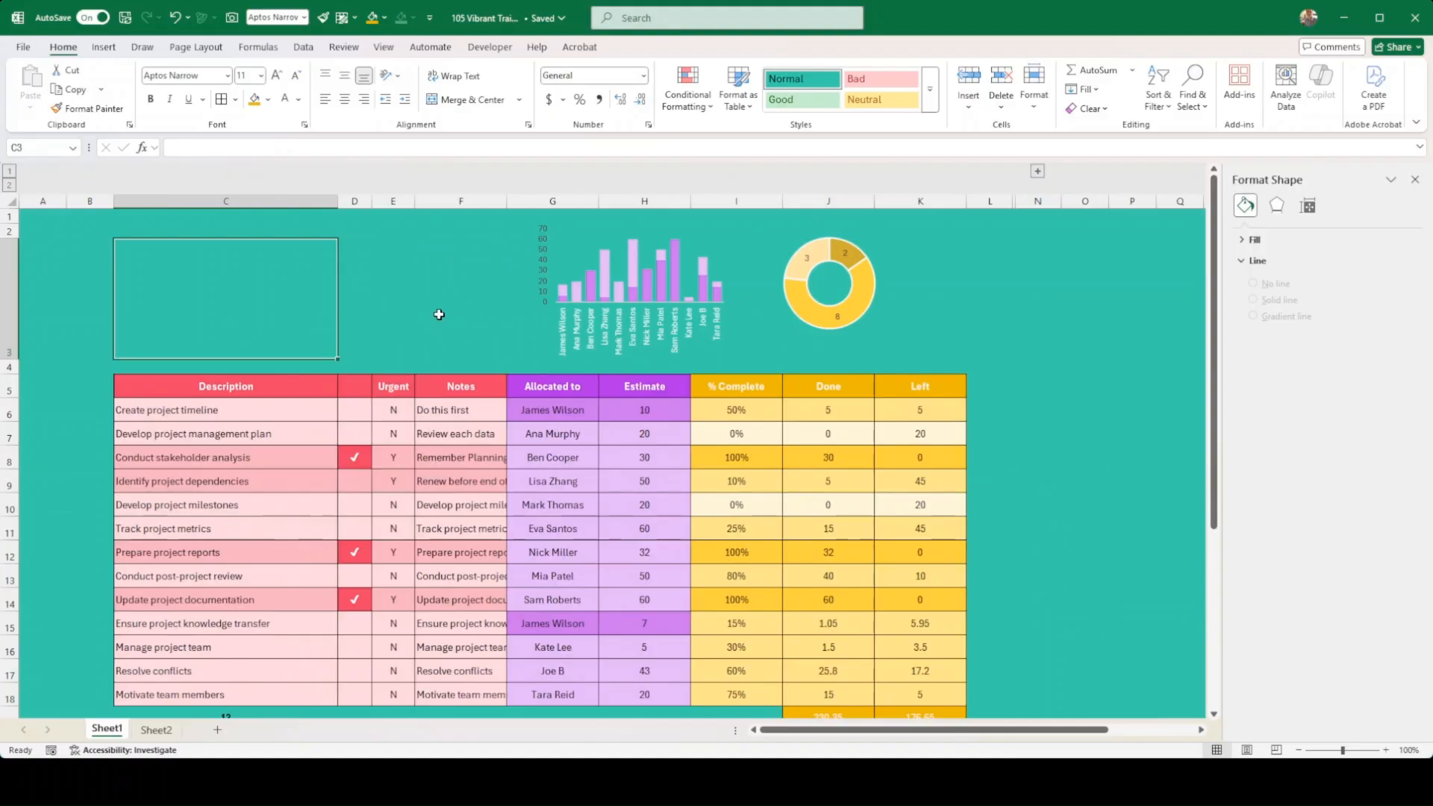
{"action": "left_click", "coordinate": [874, 294]}
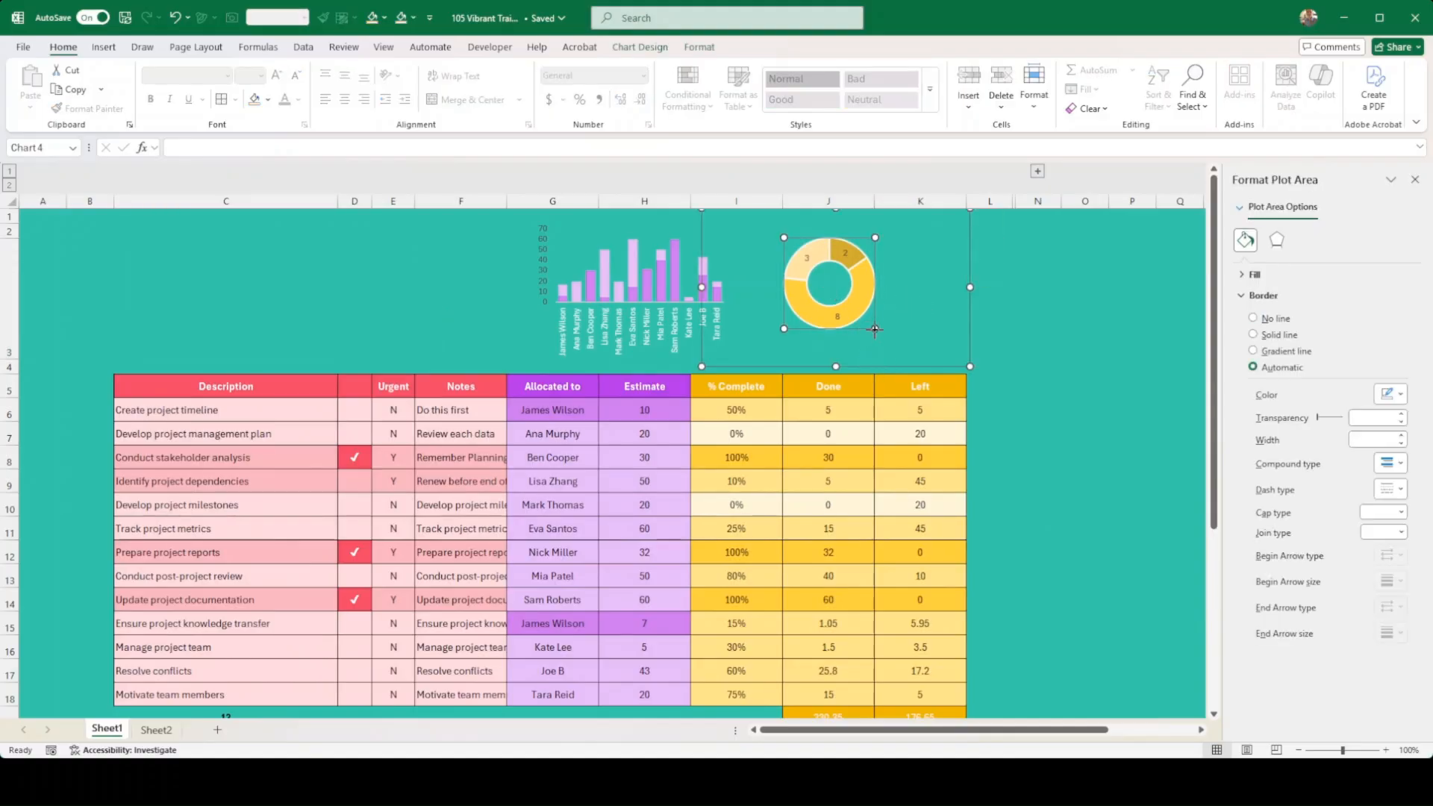
{"action": "left_click_drag", "start_coordinate": [875, 329], "coordinate": [885, 347]}
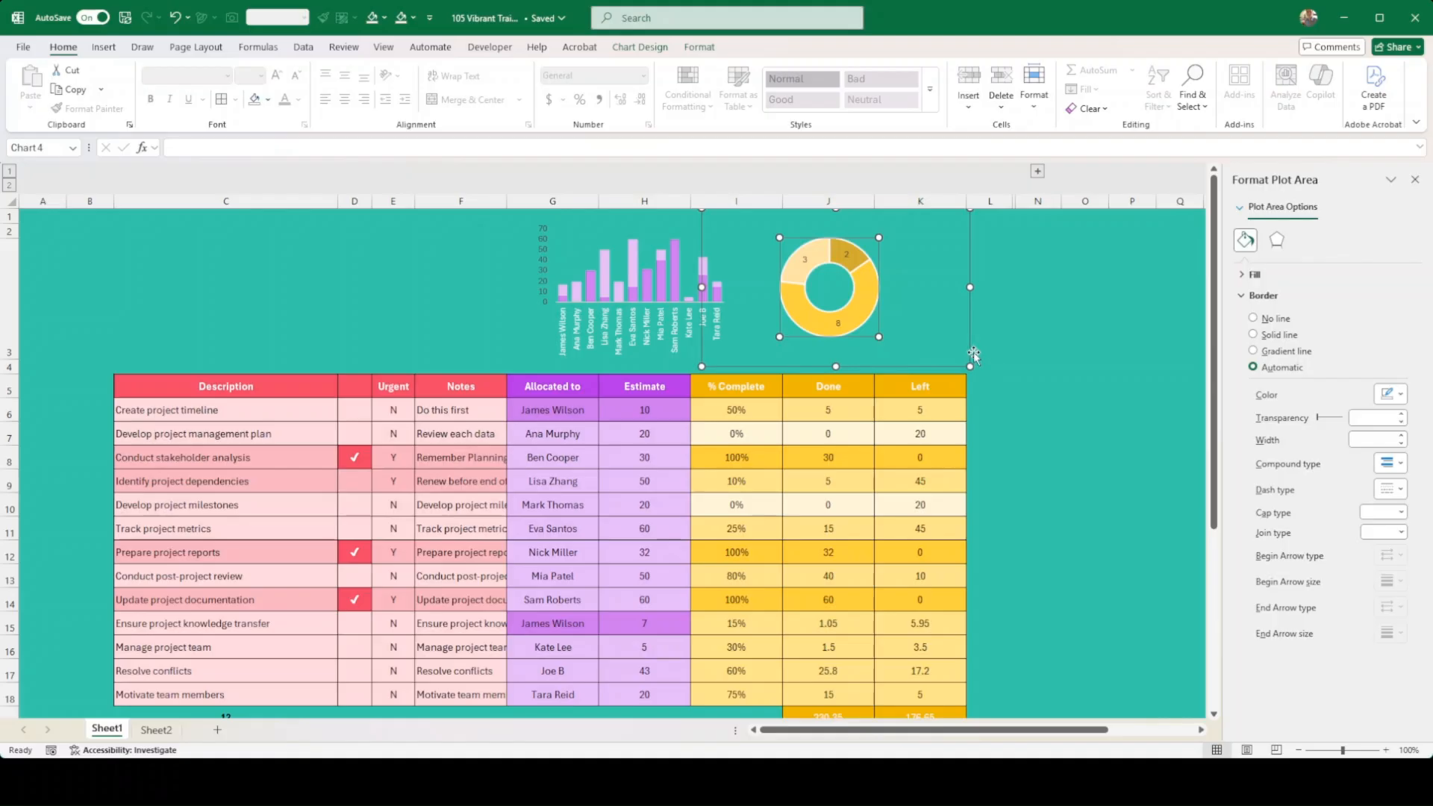
{"action": "left_click_drag", "start_coordinate": [974, 353], "coordinate": [995, 351]}
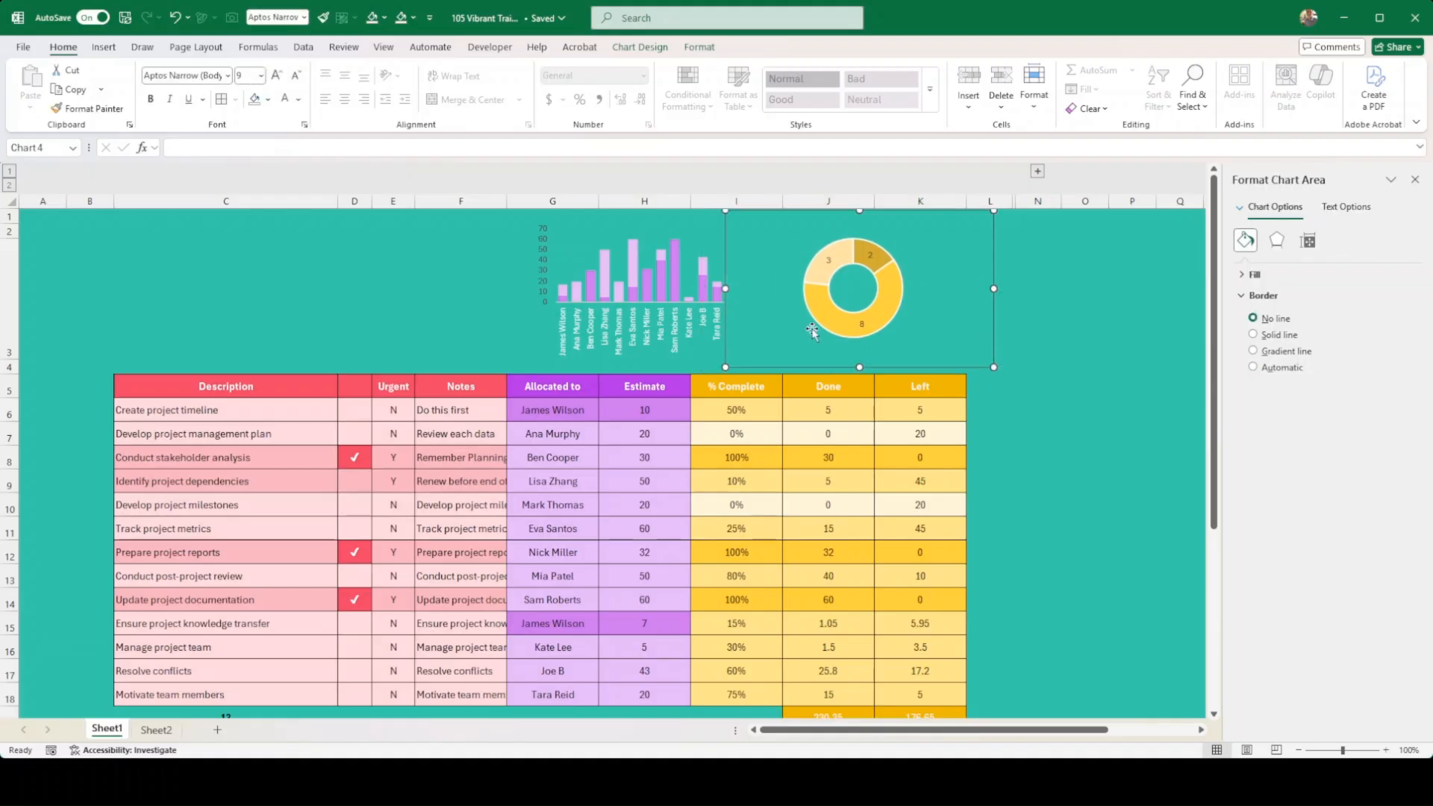
Apply a shape outline to both data series of the column chart.
{"action": "left_click", "coordinate": [677, 283]}
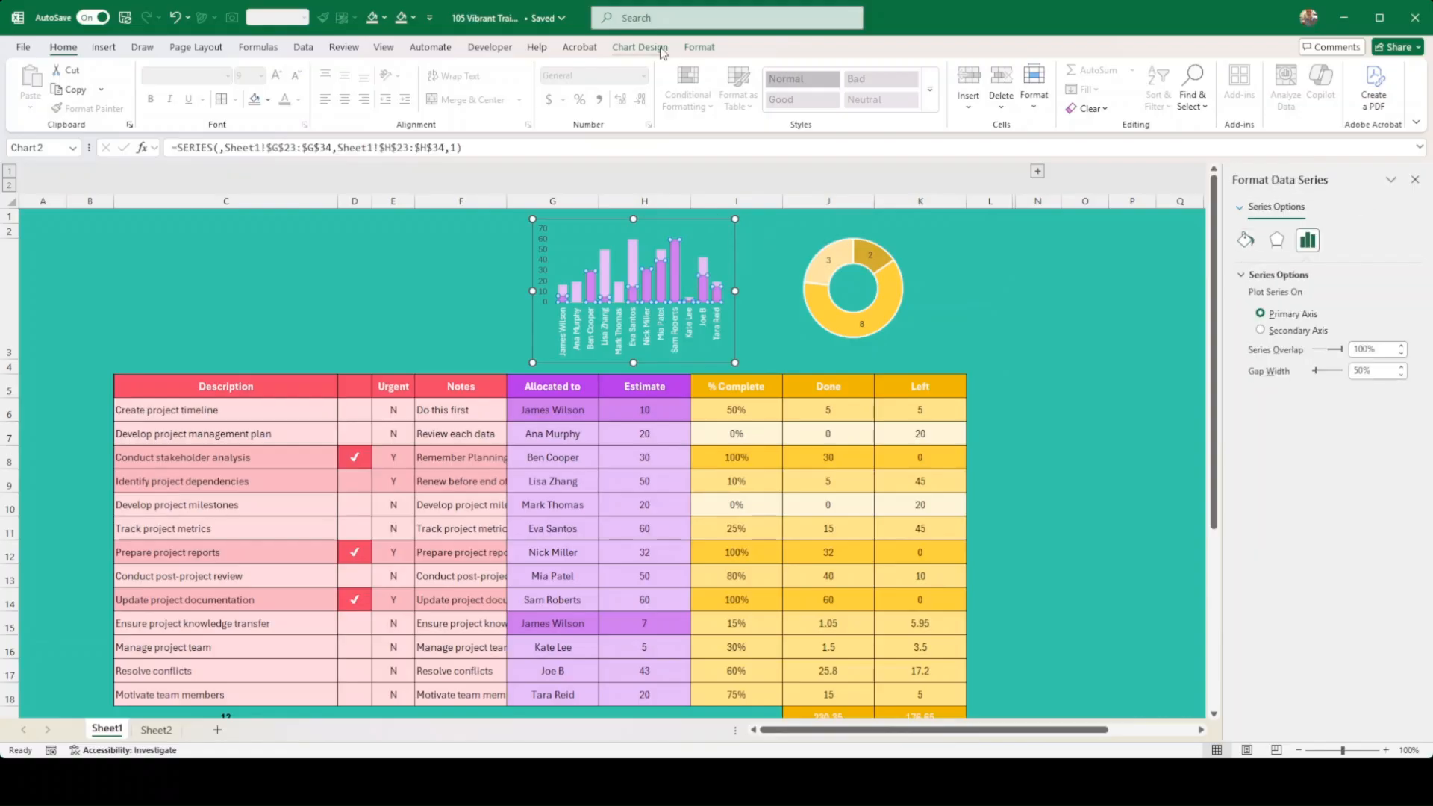
{"action": "left_click", "coordinate": [699, 47]}
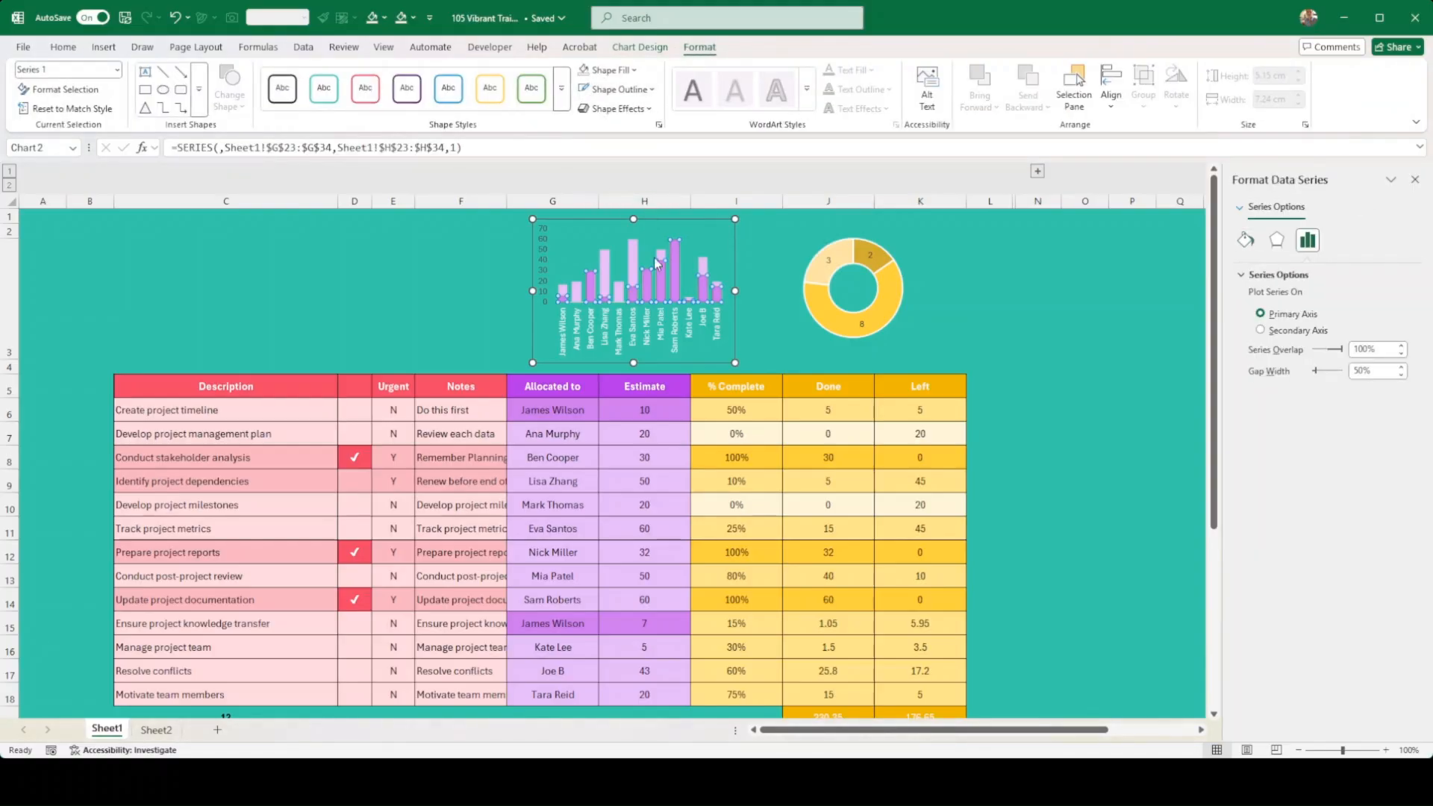
{"action": "left_click", "coordinate": [631, 265]}
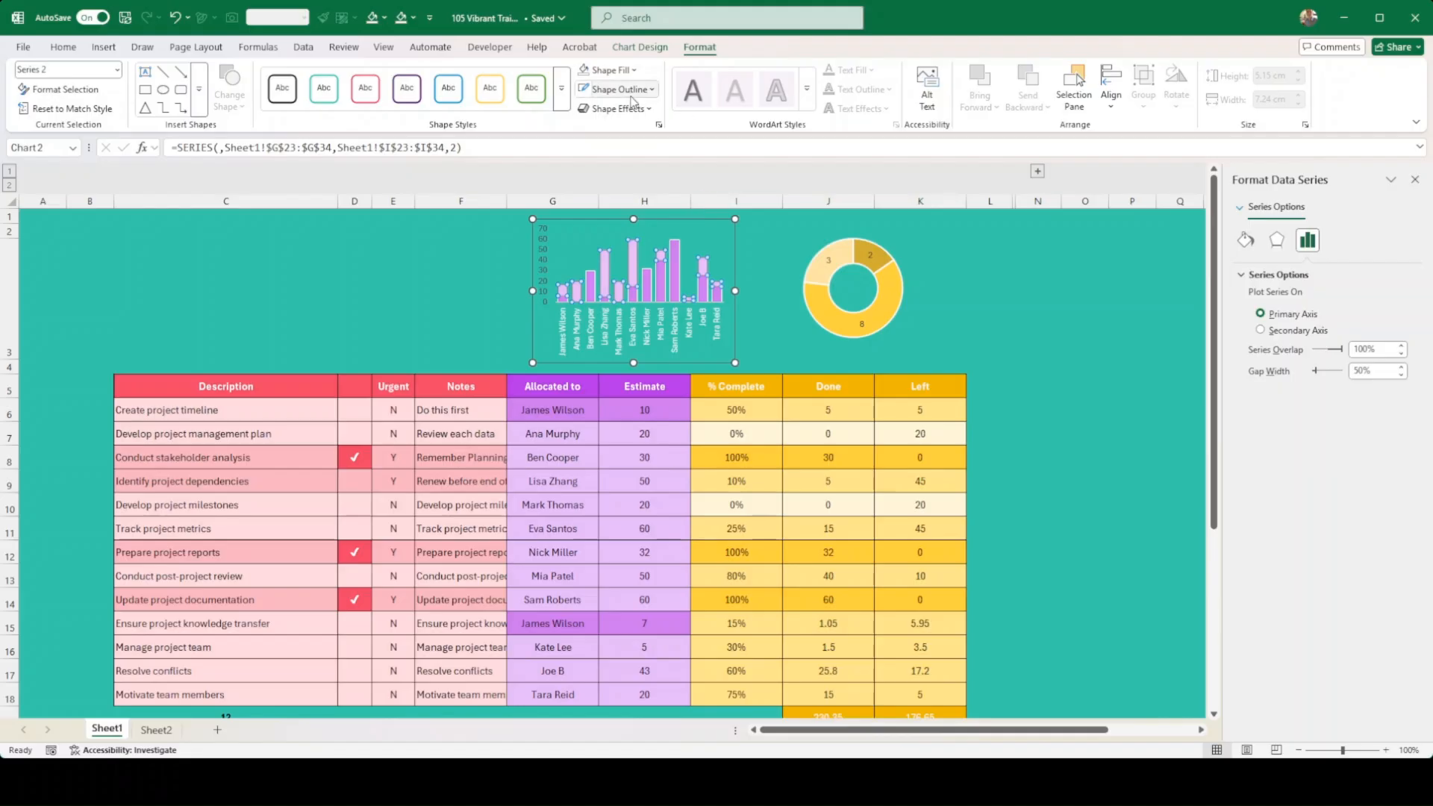
{"action": "left_click", "coordinate": [1018, 350]}
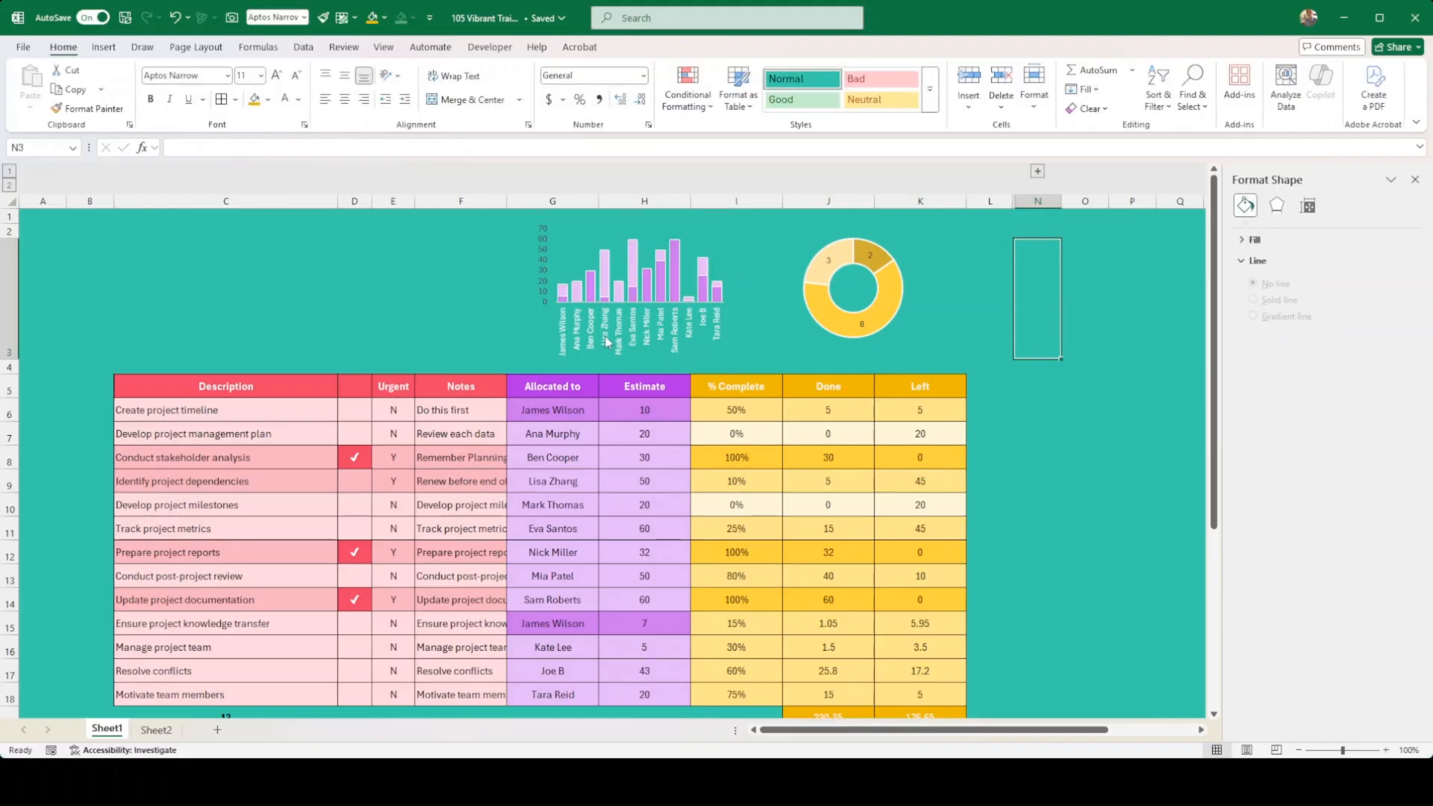
Colour the column chart's vertical axis labels white.
{"action": "left_click", "coordinate": [544, 257]}
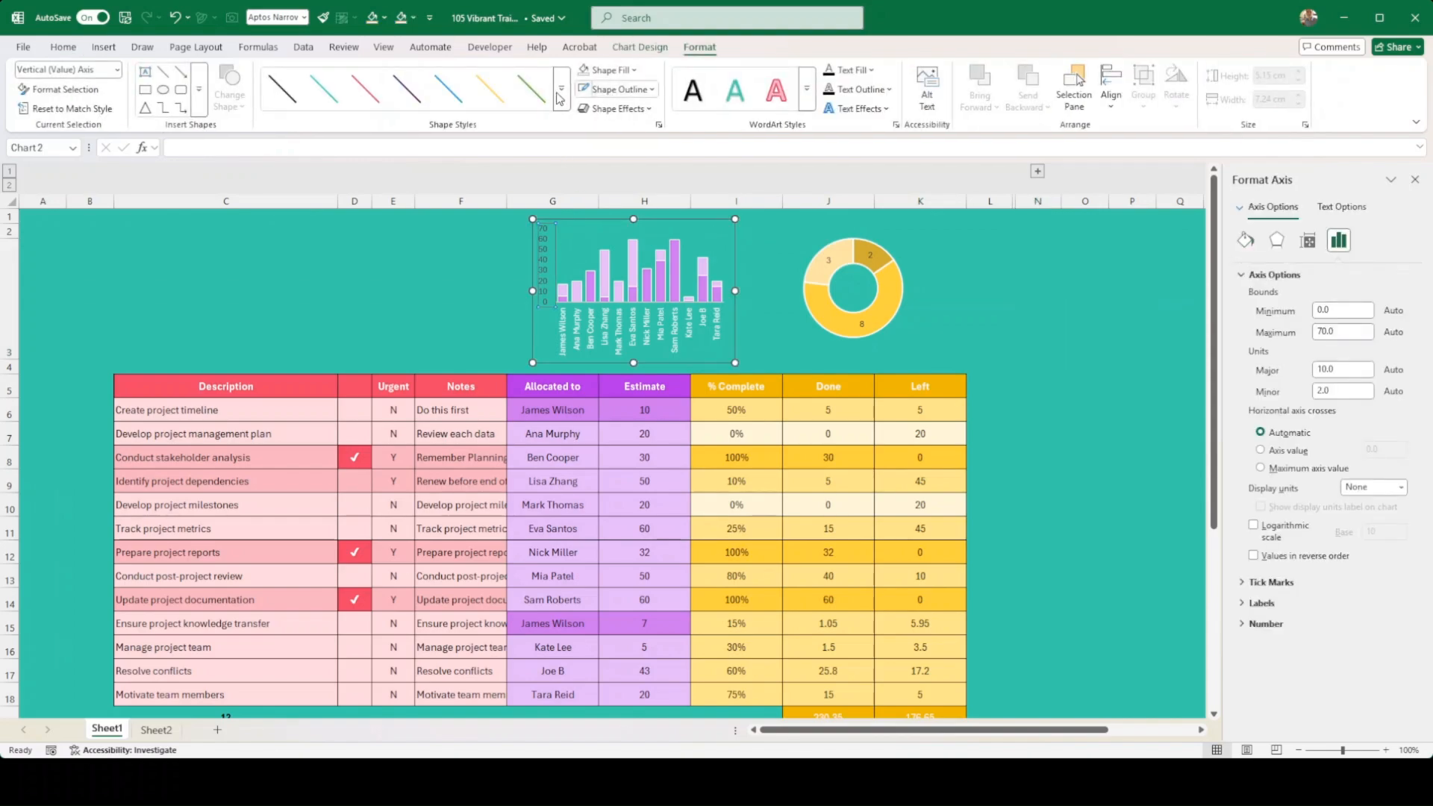
{"action": "left_click", "coordinate": [77, 49]}
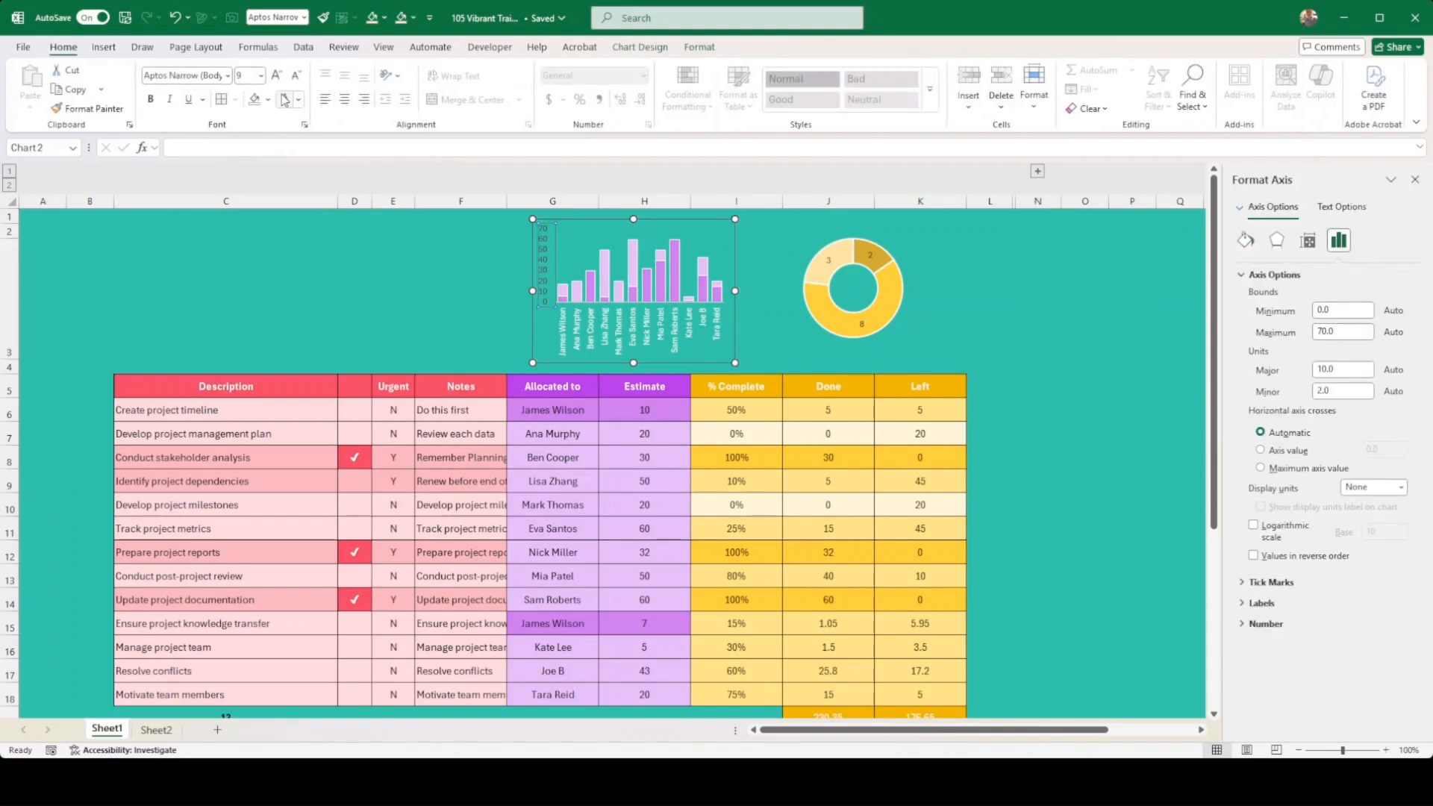
{"action": "left_click", "coordinate": [1045, 408]}
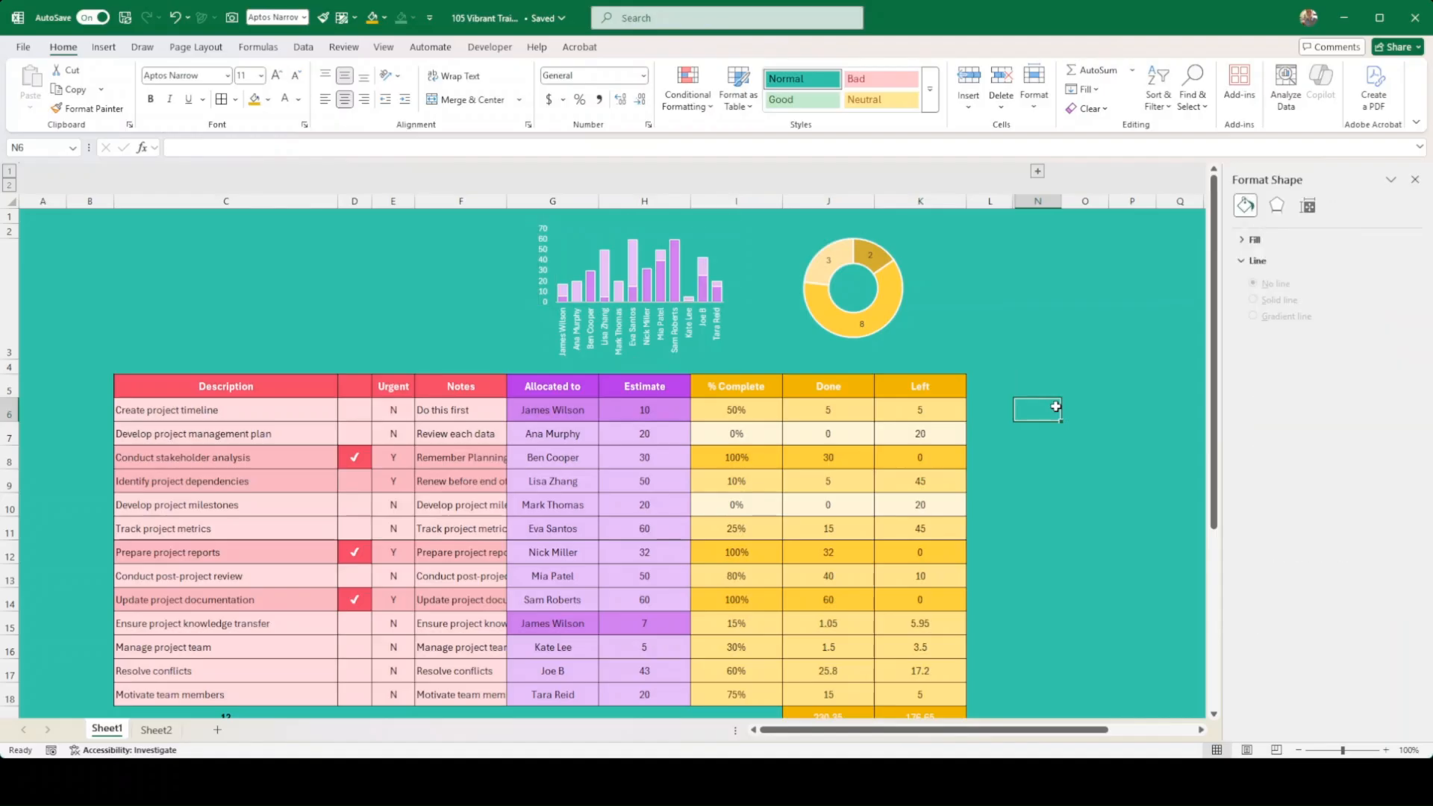
Shift the doughnut chart slightly further away from the column chart.
{"action": "left_click", "coordinate": [715, 320]}
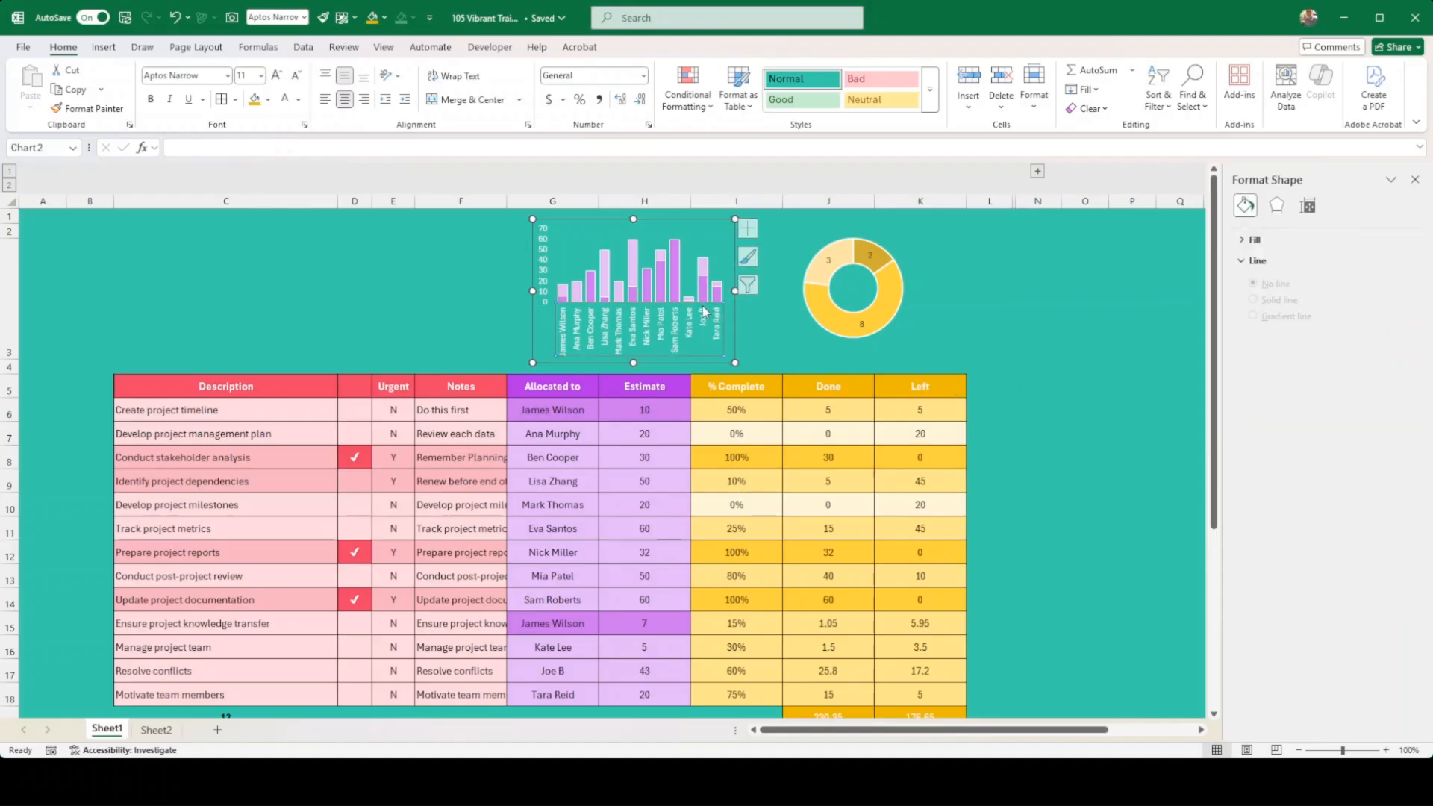
{"action": "left_click", "coordinate": [737, 347]}
{"action": "mouse_move", "coordinate": [738, 346]}
{"action": "left_mouse_down"}
{"action": "mouse_move", "coordinate": [691, 346]}
{"action": "mouse_move", "coordinate": [752, 346]}
{"action": "left_mouse_up"}
{"action": "left_click", "coordinate": [431, 355]}
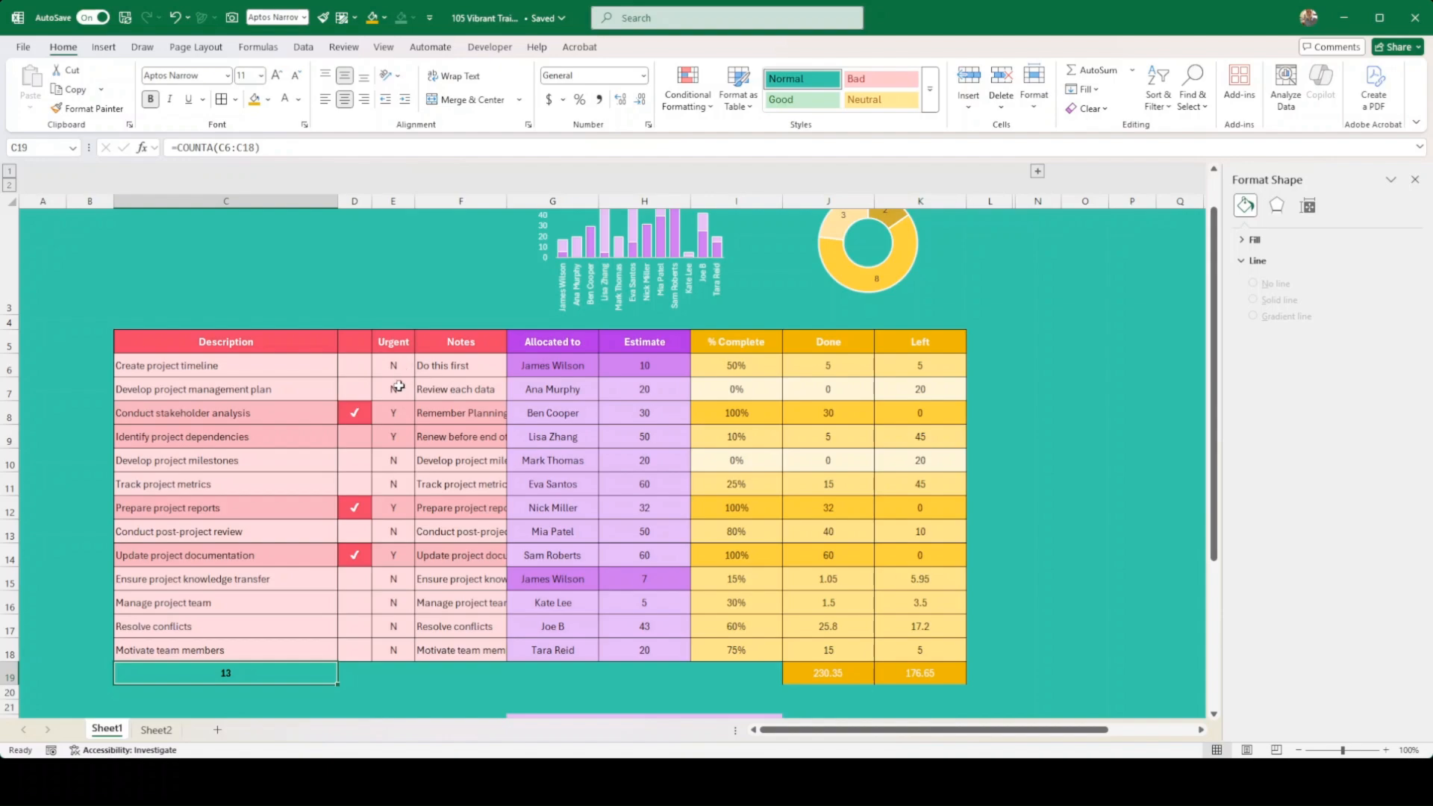
{"action": "left_click", "coordinate": [398, 412]}
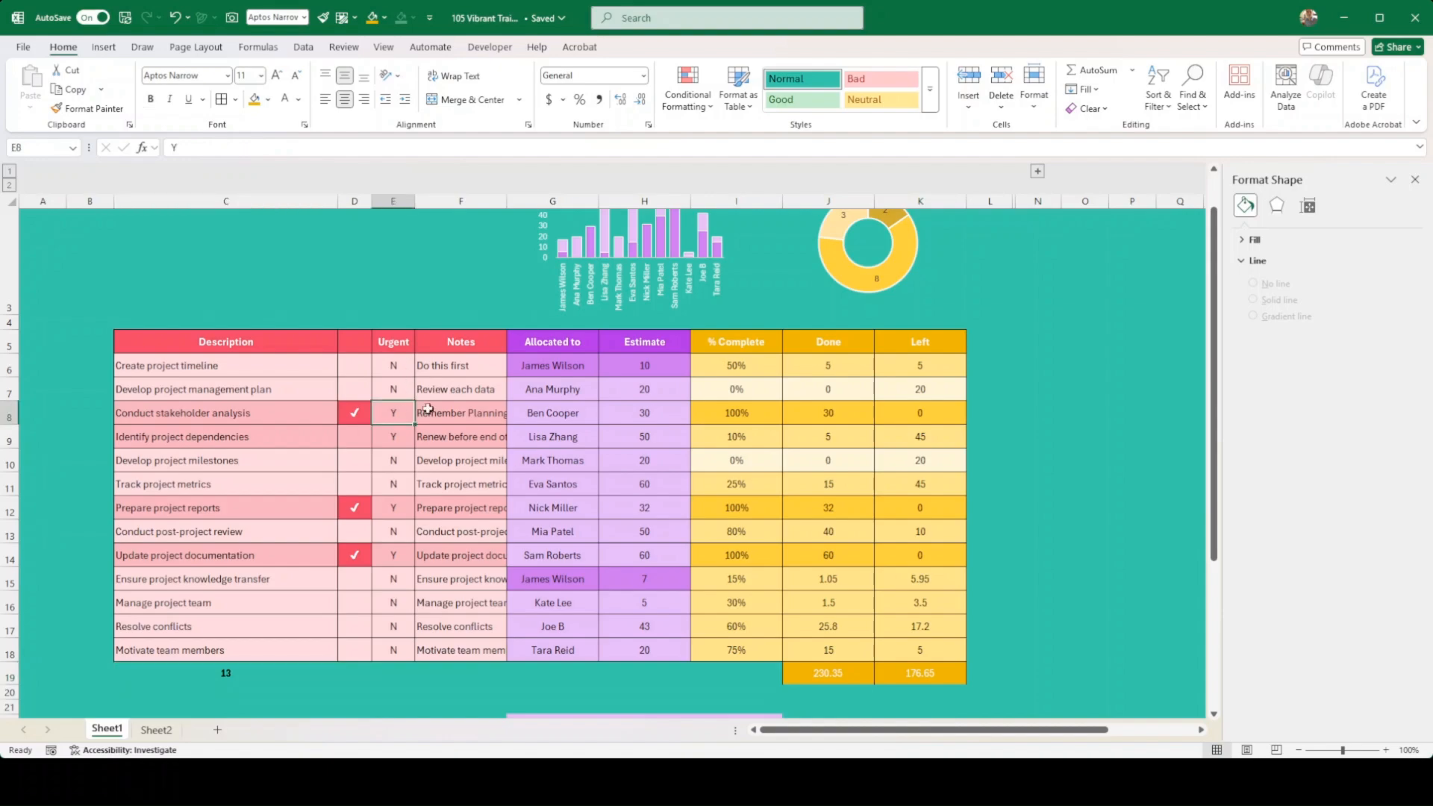
{"action": "left_click", "coordinate": [355, 415]}
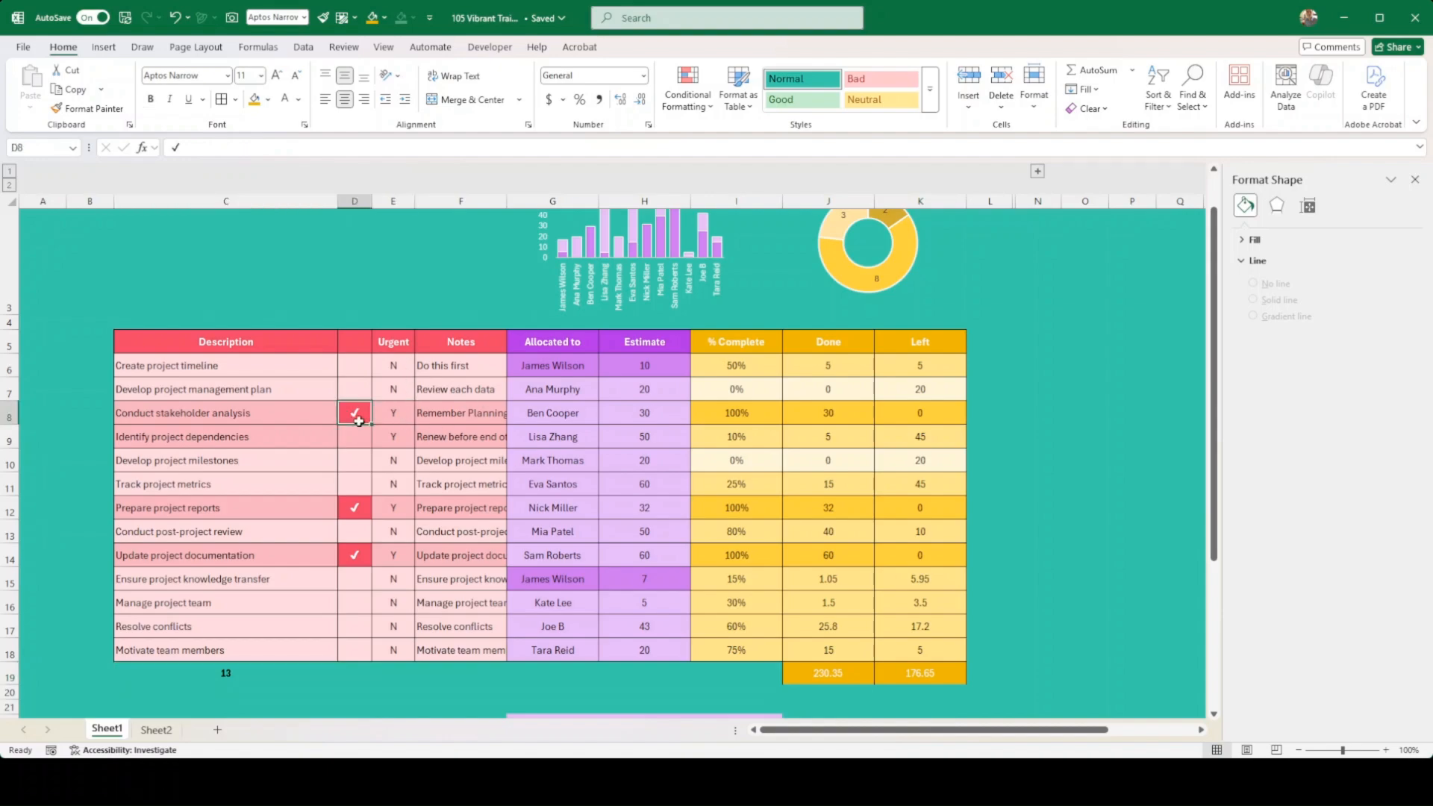
{"action": "scroll", "coordinate": [374, 491], "scroll_direction": "down", "scroll_amount": 2}
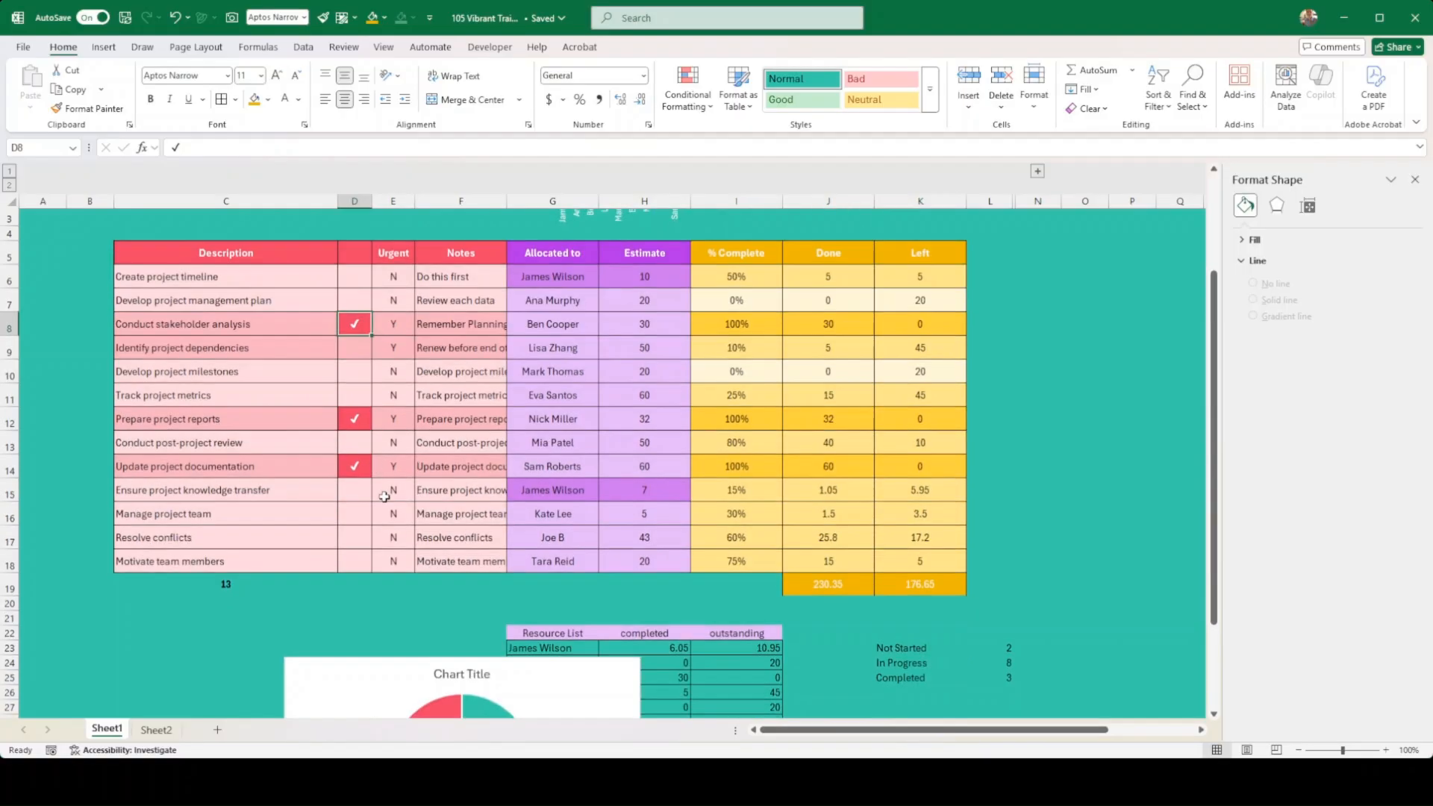
Copy the Description header's formatting onto the task count in C19 with Format Painter.
{"action": "left_click", "coordinate": [262, 583]}
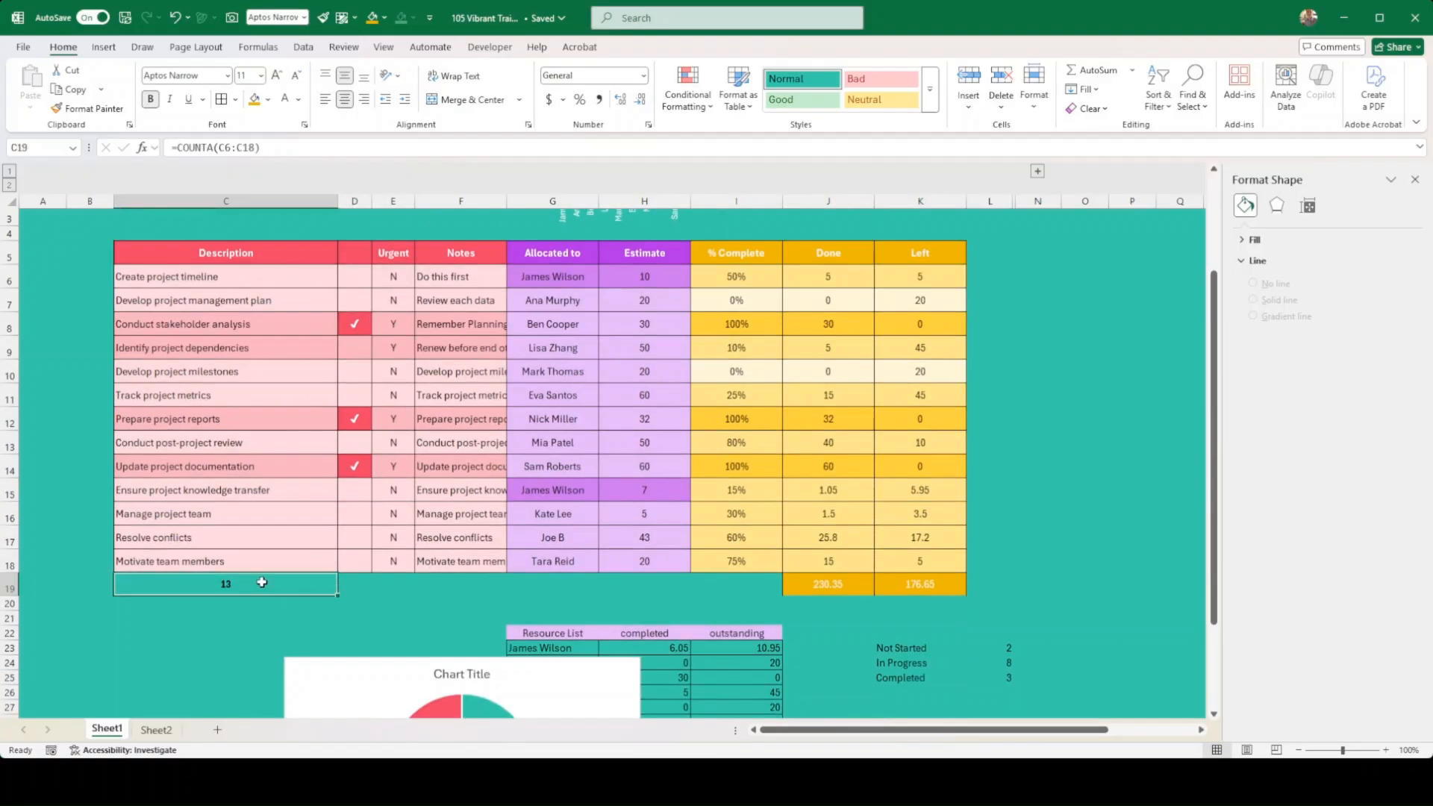
{"action": "left_click", "coordinate": [264, 263]}
{"action": "left_click", "coordinate": [88, 108]}
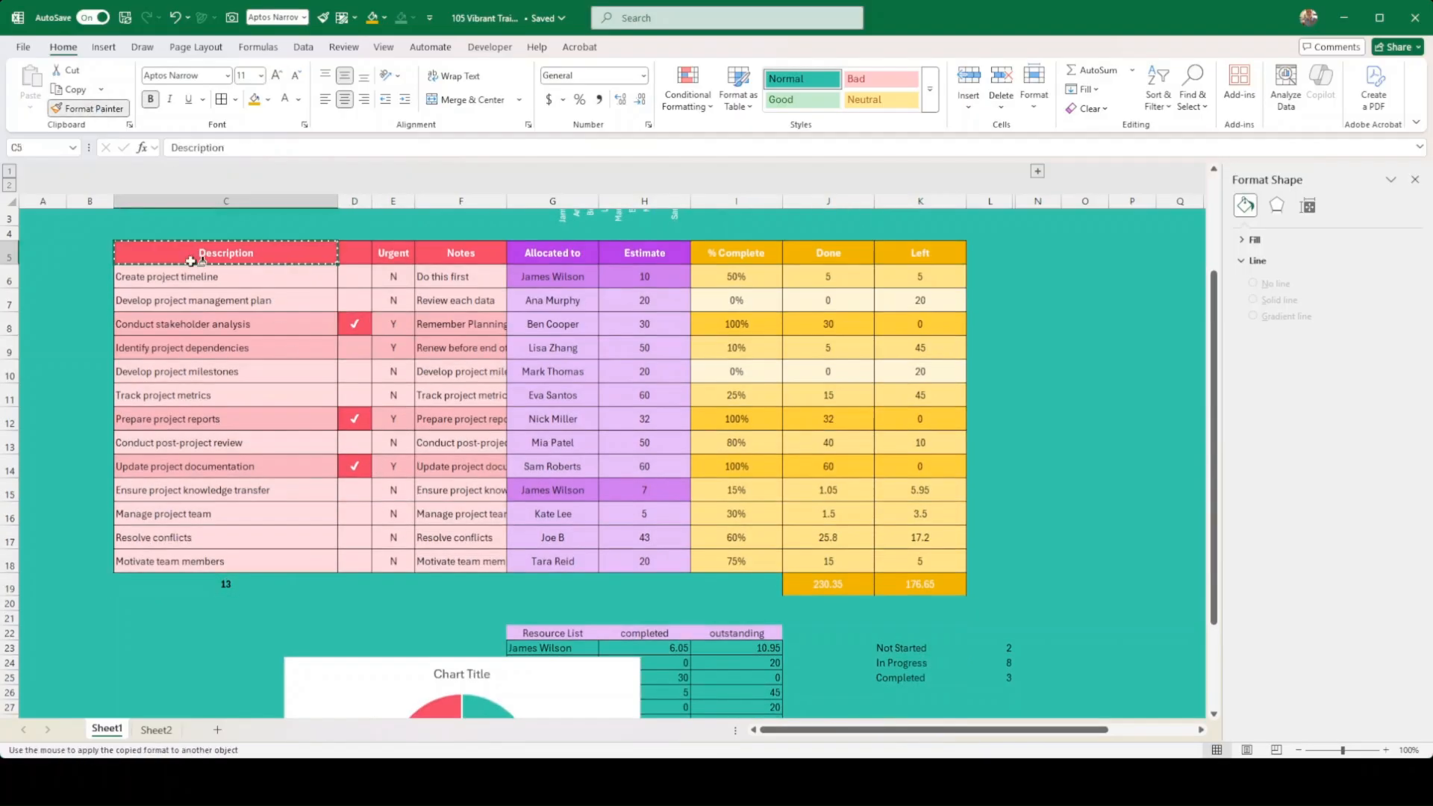
{"action": "left_click", "coordinate": [274, 584]}
{"action": "left_click", "coordinate": [291, 631]}
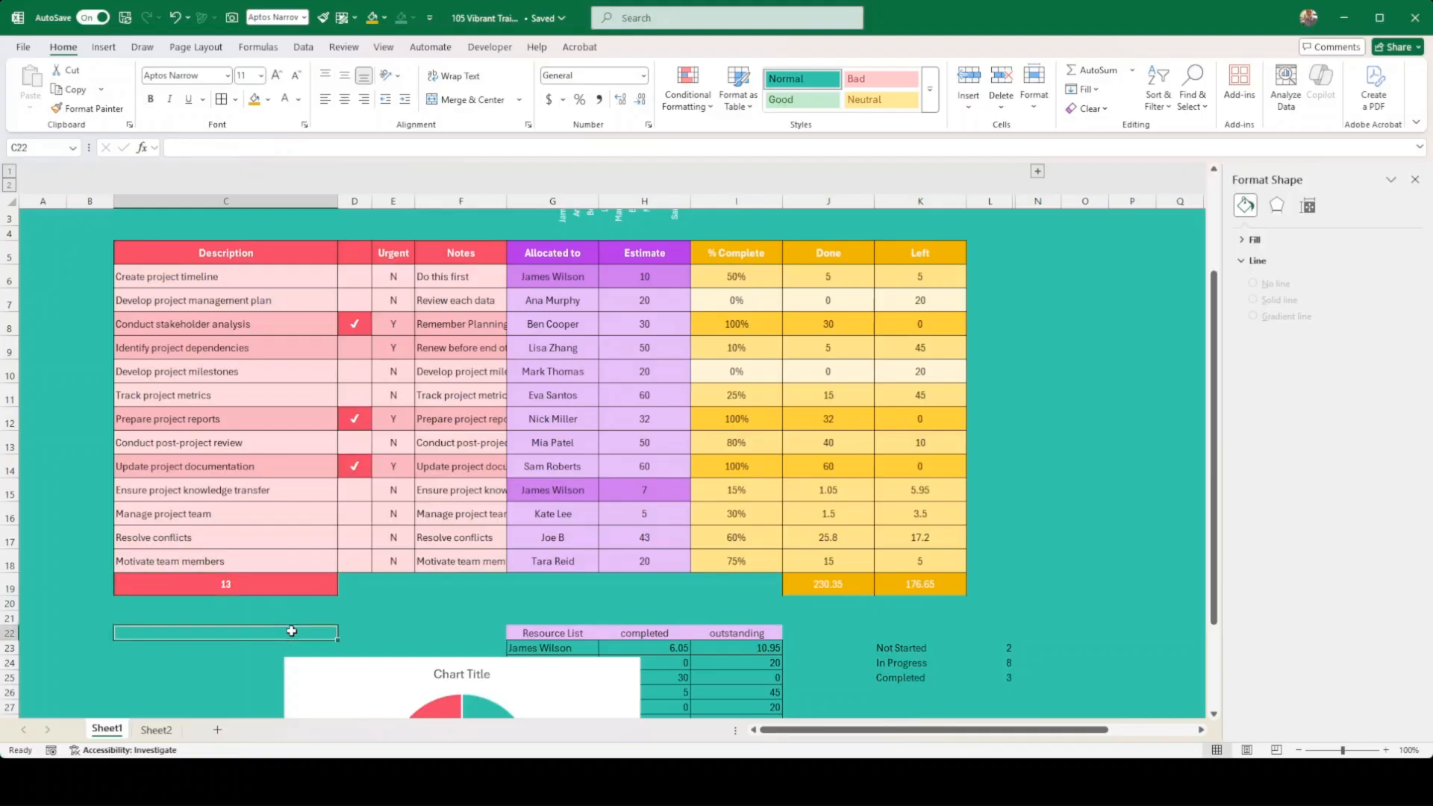
{"action": "left_click", "coordinate": [266, 250]}
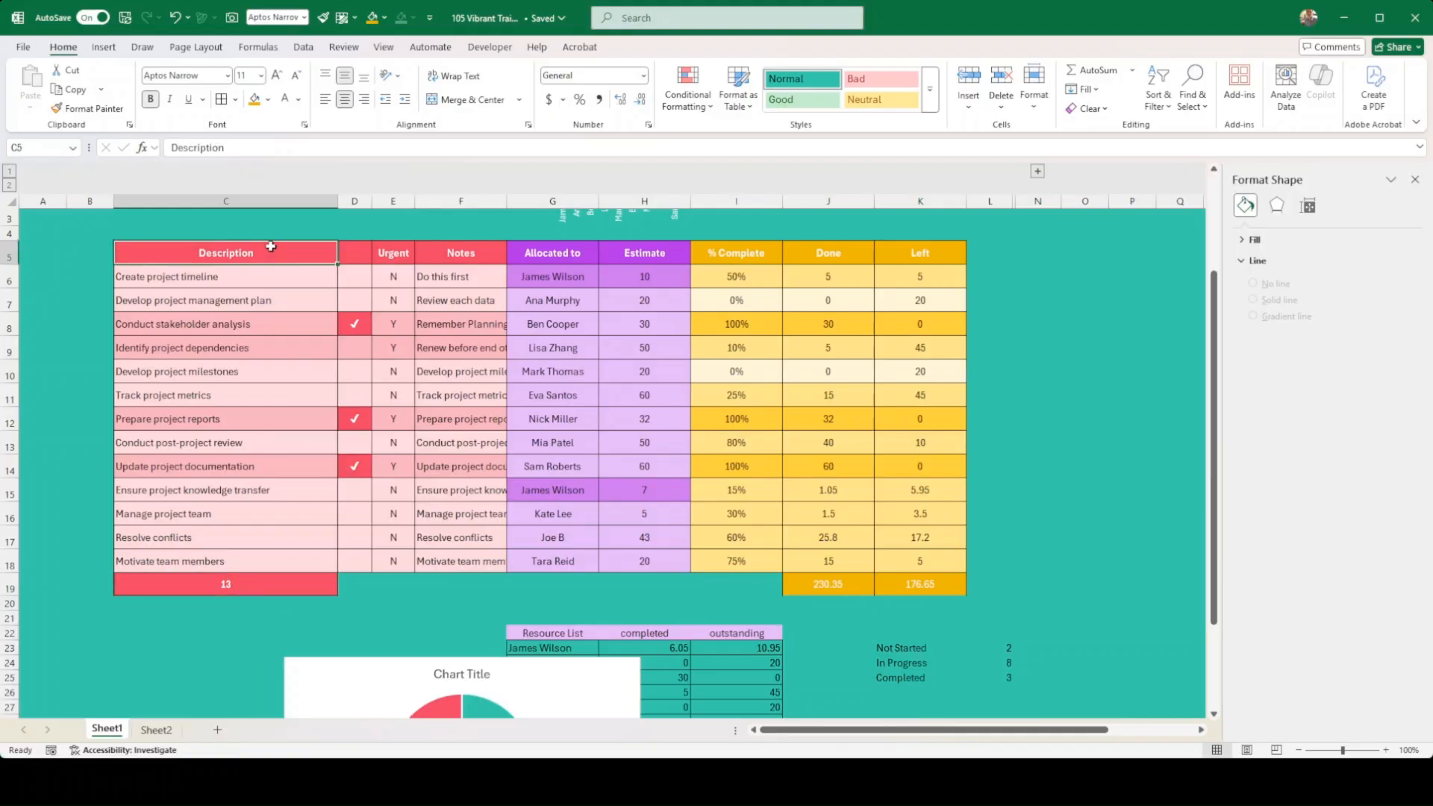
{"action": "left_click", "coordinate": [275, 586]}
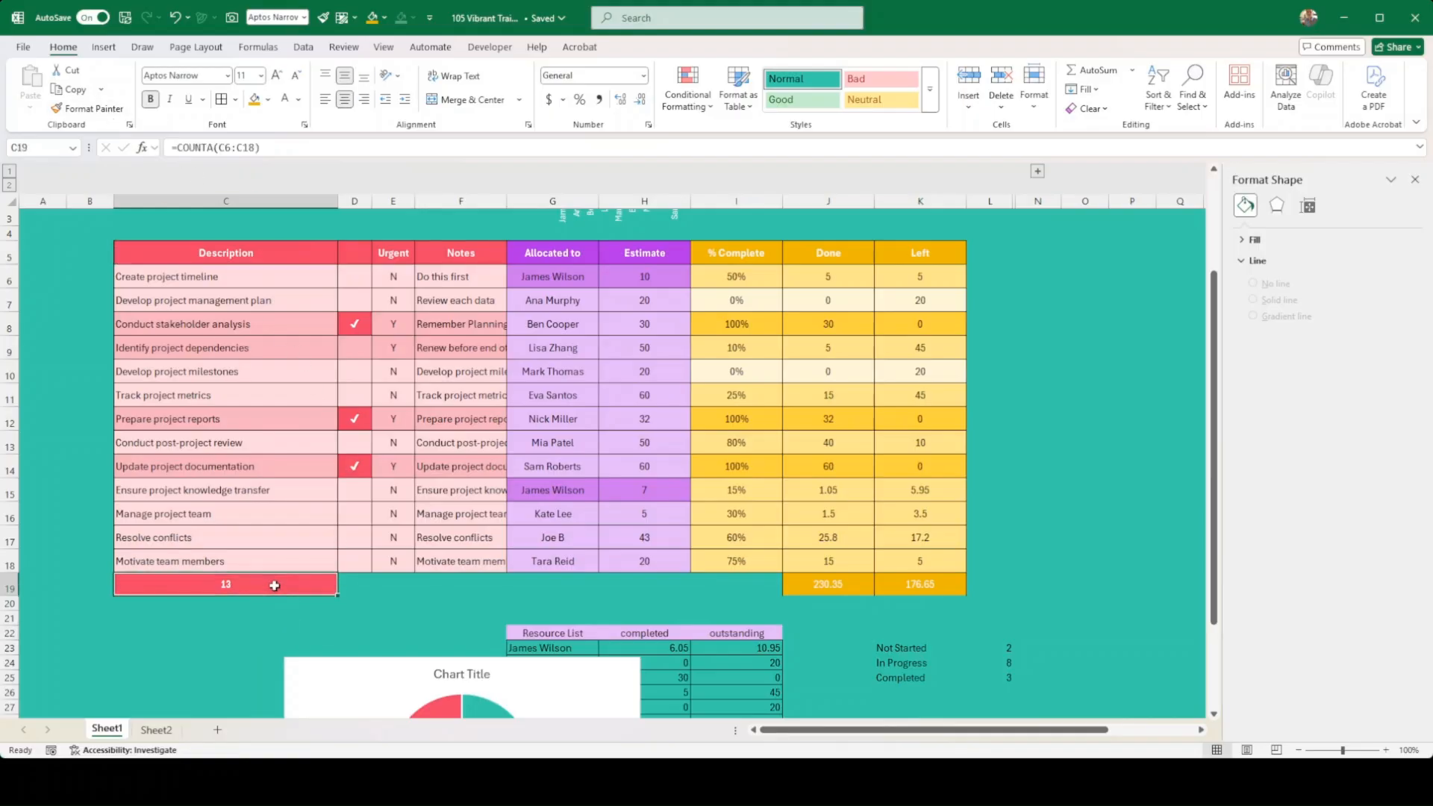
{"action": "left_click", "coordinate": [376, 613]}
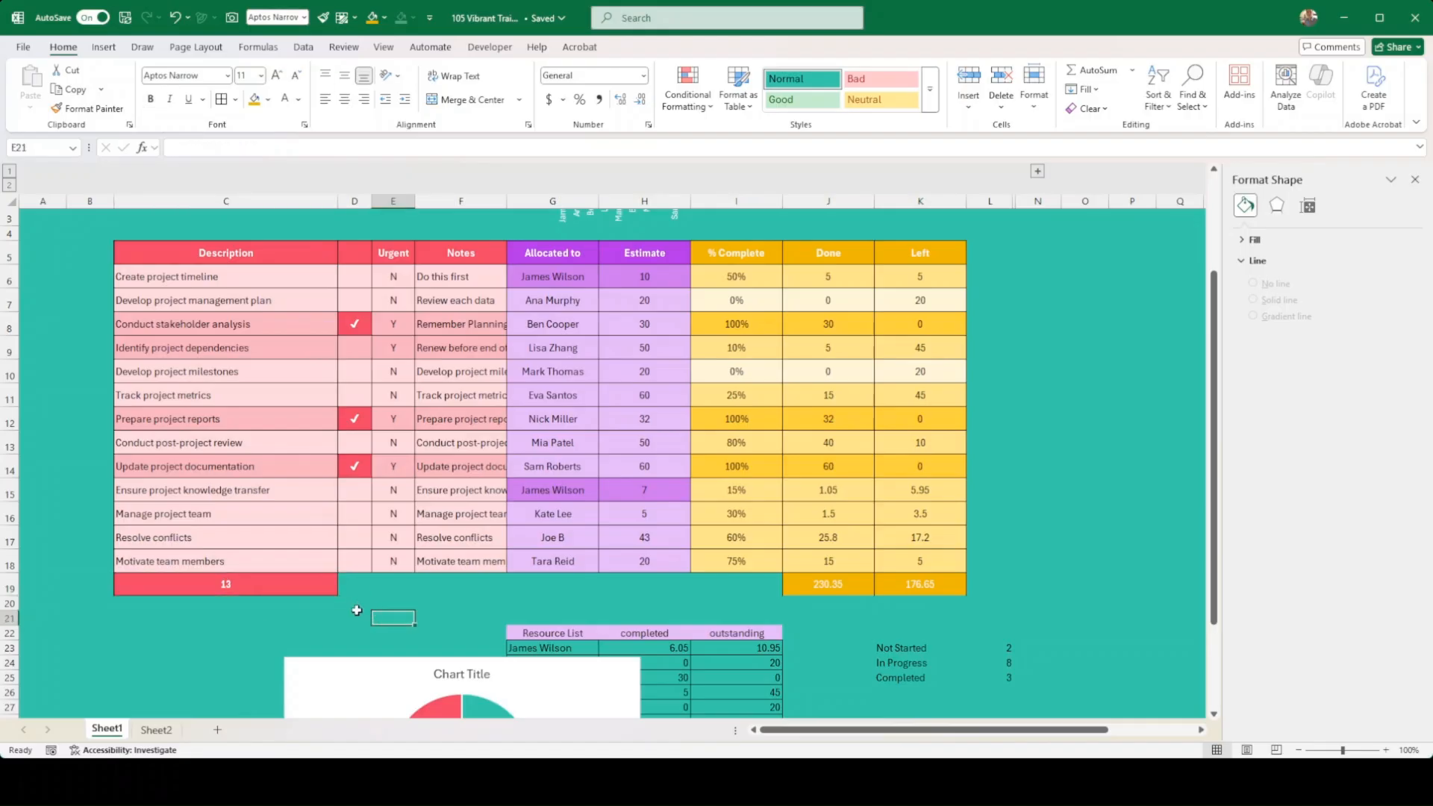
Give the status summary in K23:L25 cell borders and white text.
{"action": "scroll", "coordinate": [357, 611], "scroll_direction": "down", "scroll_amount": 1}
{"action": "scroll", "coordinate": [359, 608], "scroll_direction": "up", "scroll_amount": 1}
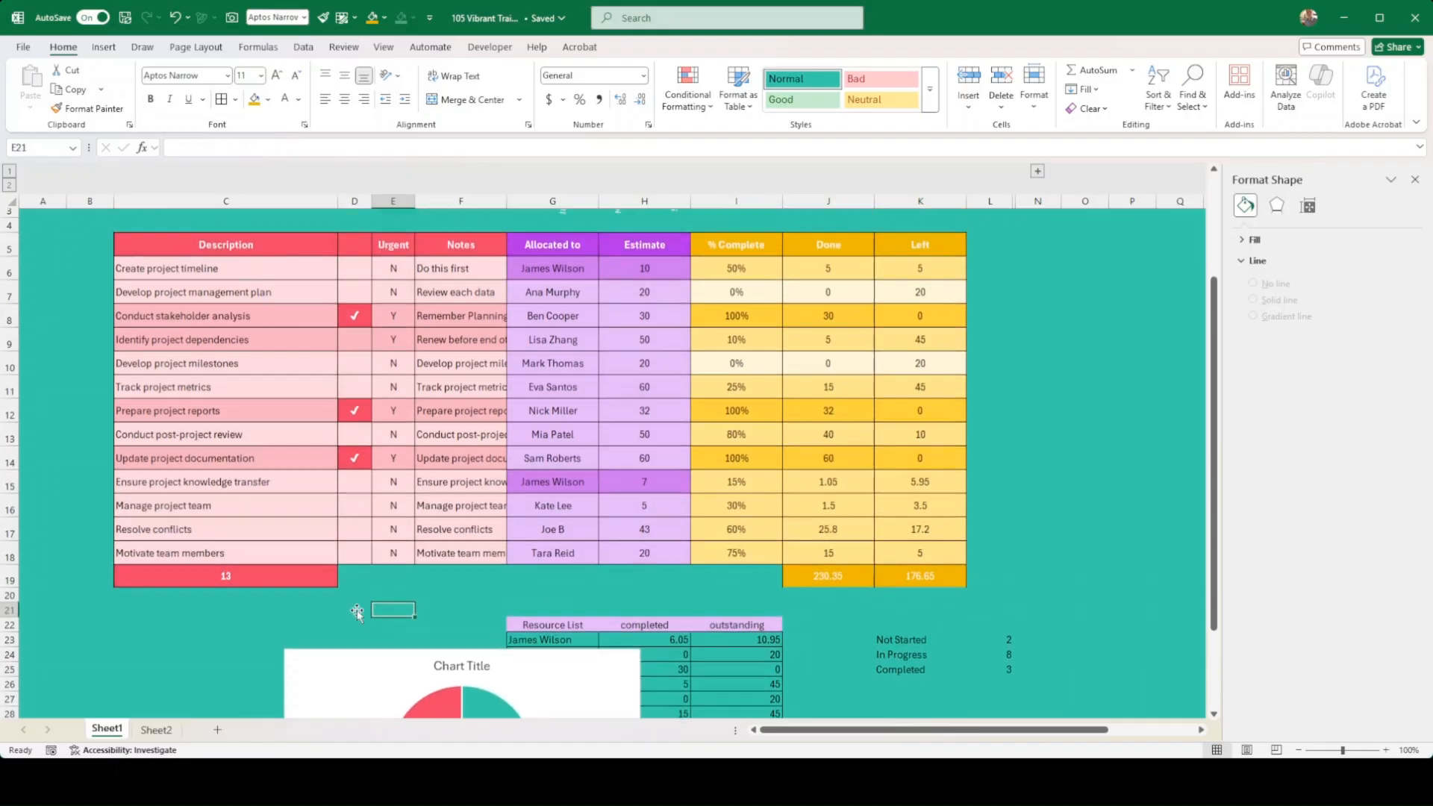
{"action": "scroll", "coordinate": [909, 648], "scroll_direction": "down", "scroll_amount": 1}
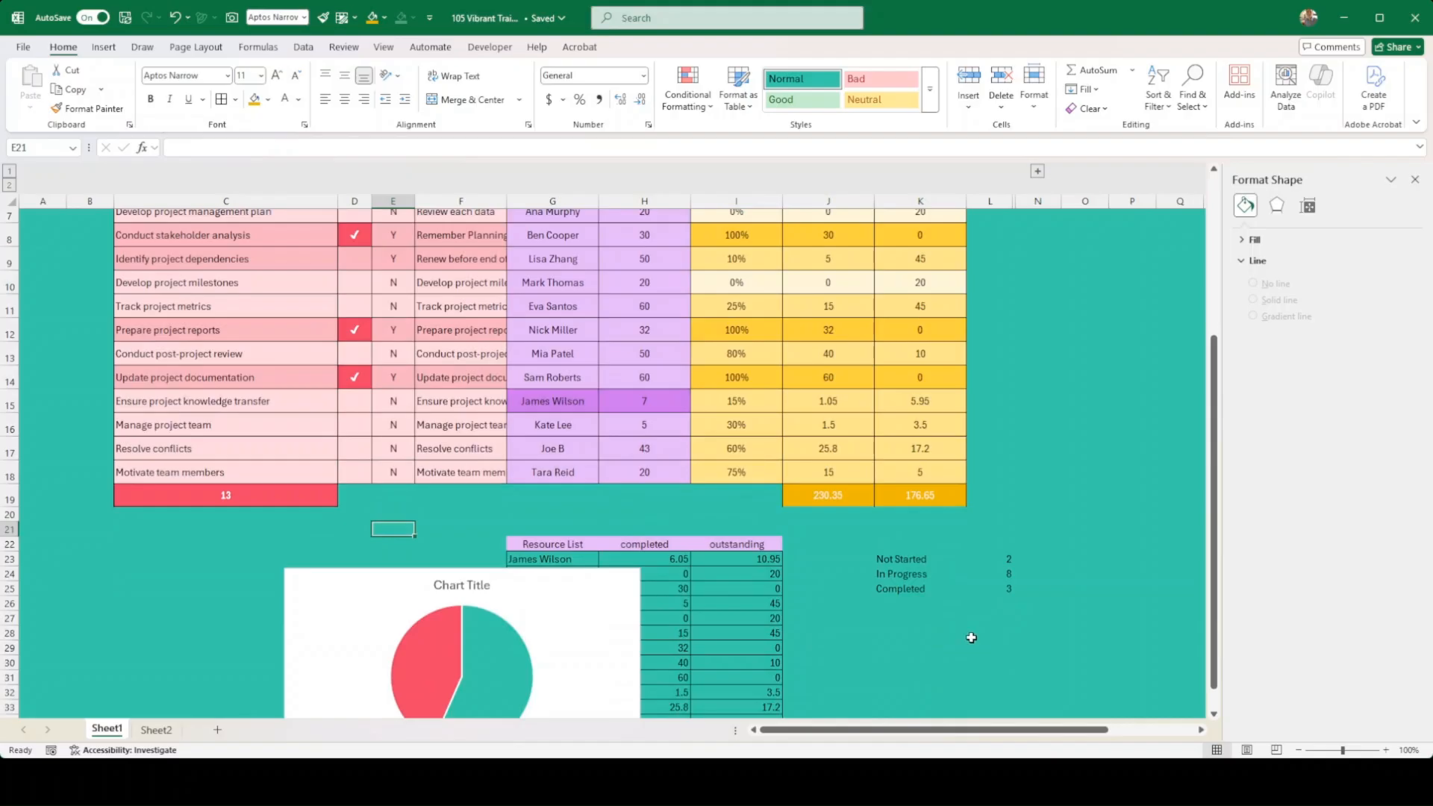
{"action": "left_click_drag", "start_coordinate": [913, 559], "coordinate": [1008, 590]}
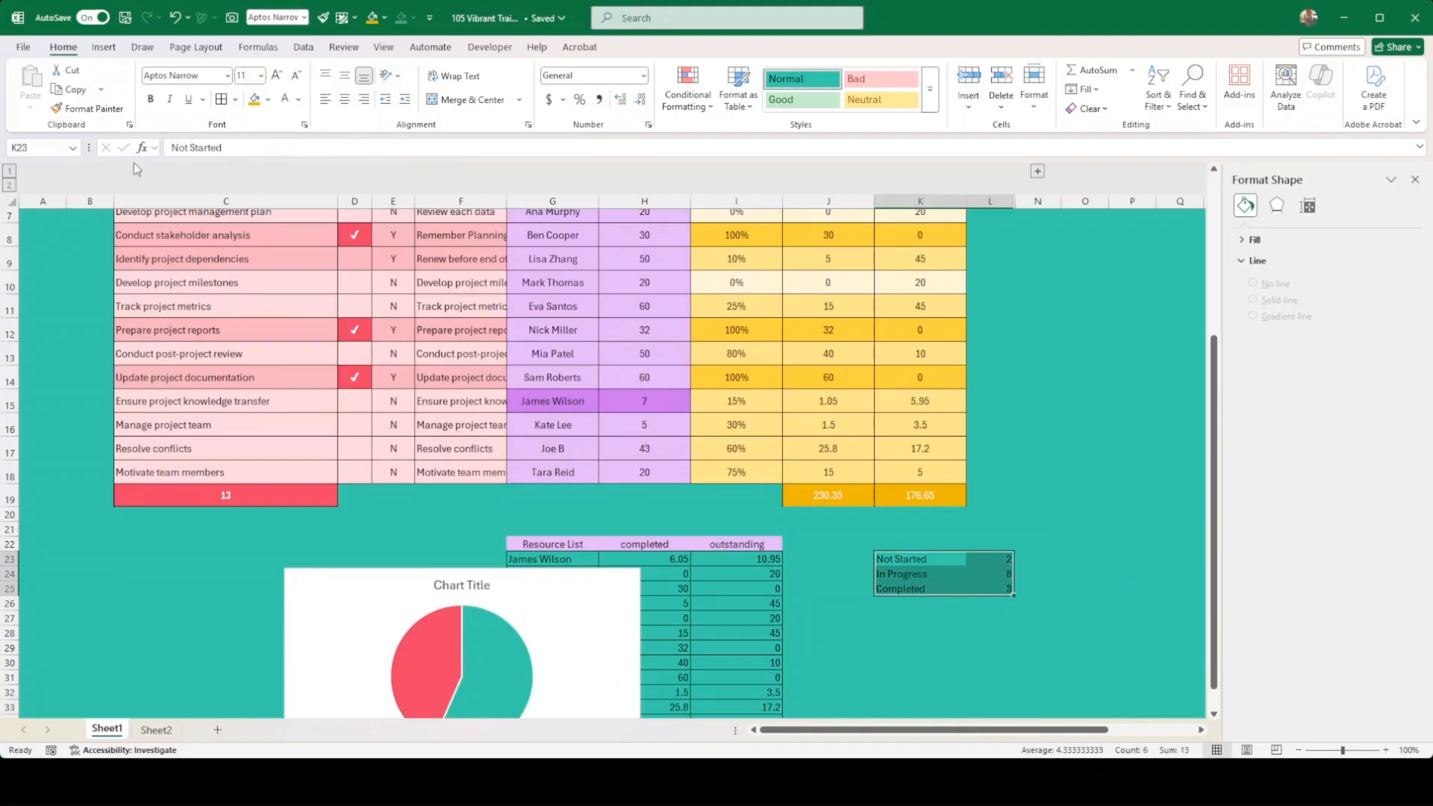
{"action": "left_click", "coordinate": [218, 100]}
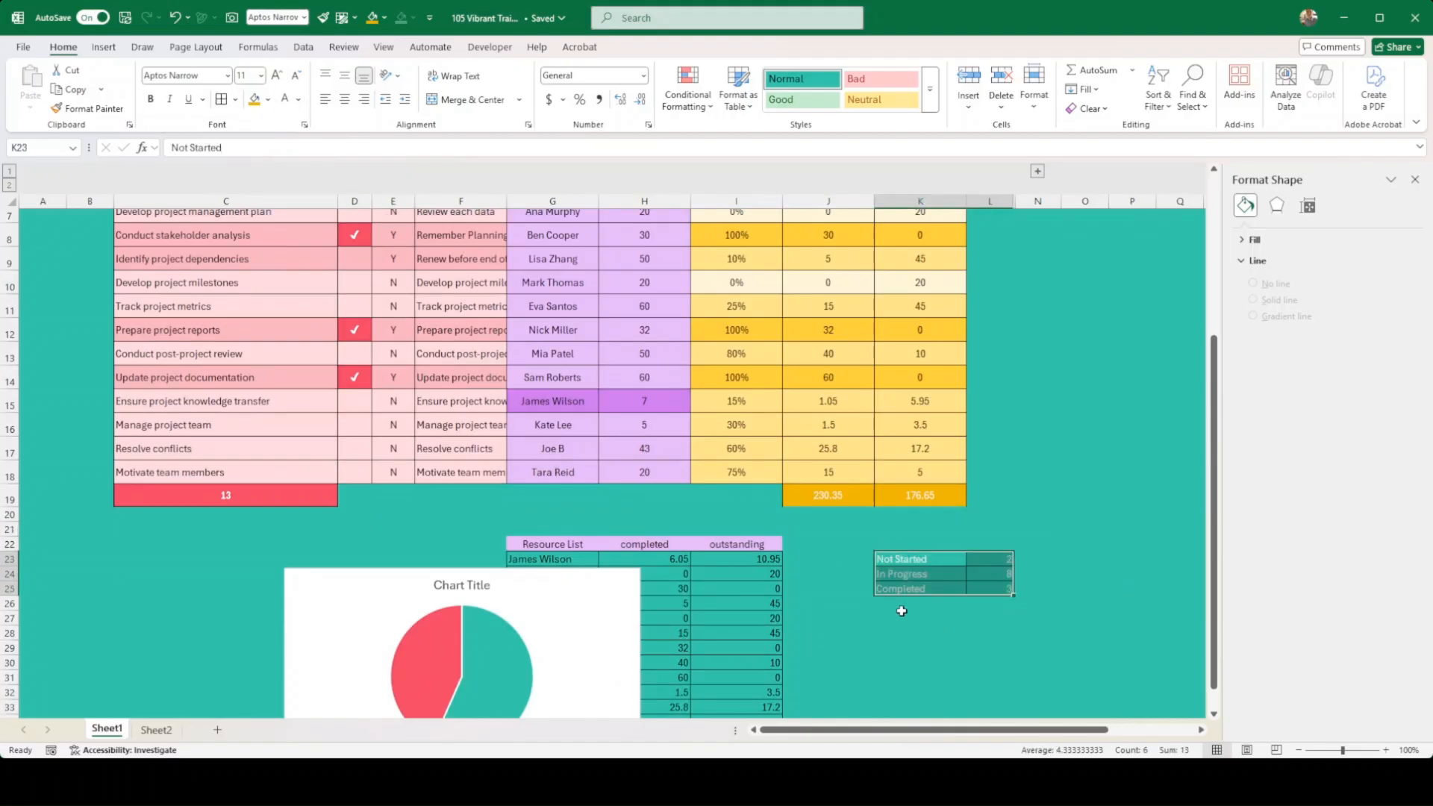
{"action": "left_click_drag", "start_coordinate": [926, 631], "coordinate": [924, 618]}
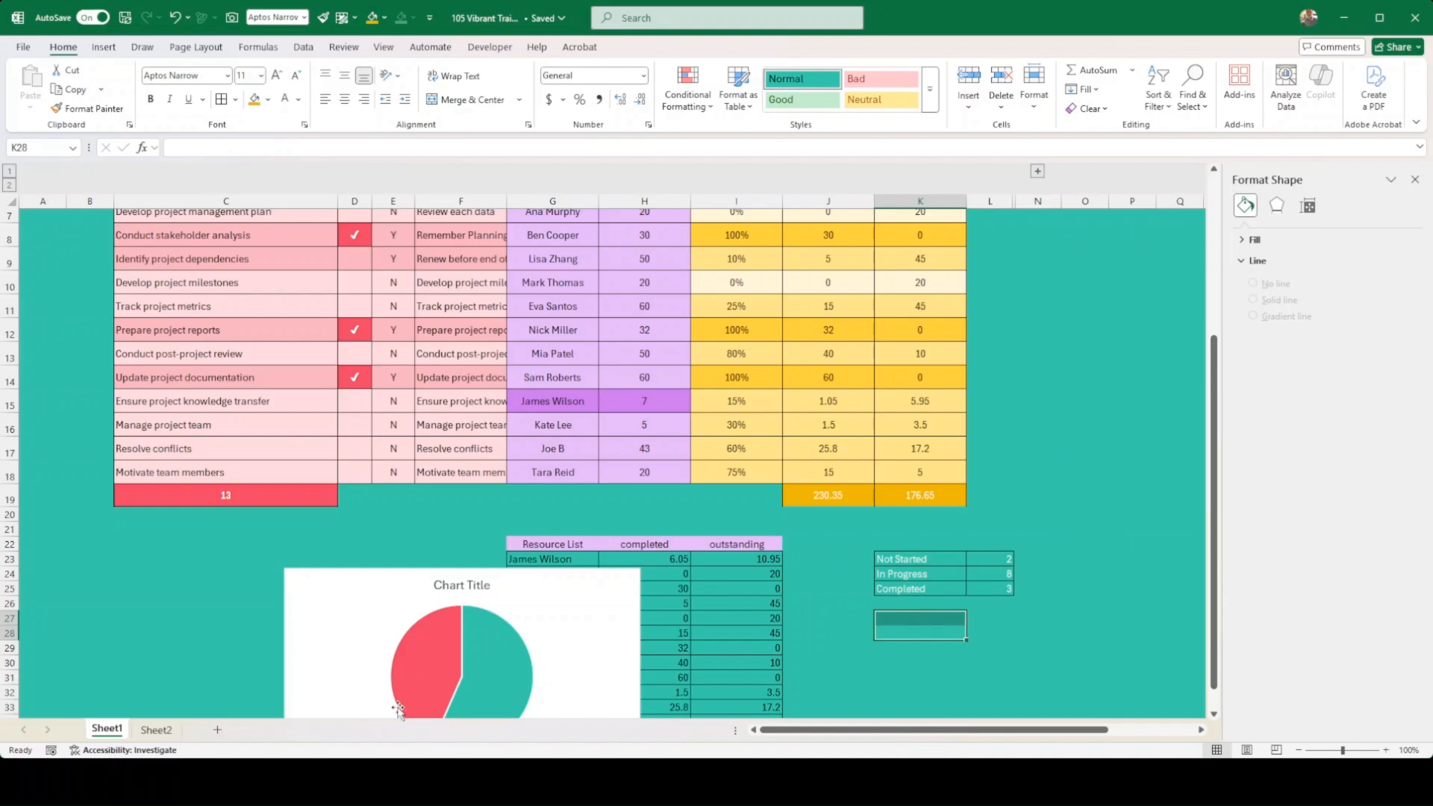
Delete the turquoise and red pie chart that overlaps the Resource List.
{"action": "scroll", "coordinate": [519, 571], "scroll_direction": "down", "scroll_amount": 2}
{"action": "left_click", "coordinate": [579, 643]}
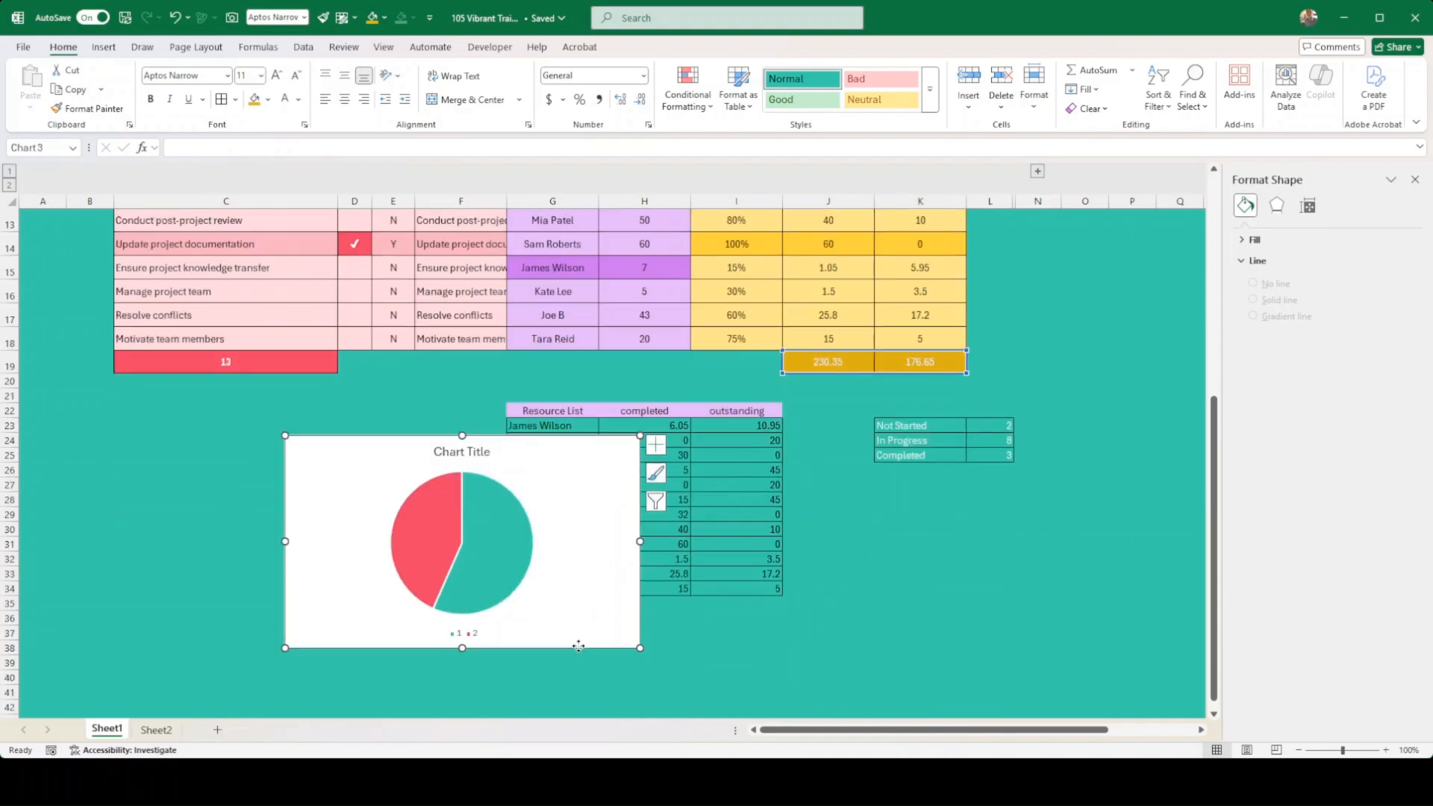
{"action": "key", "text": "Delete"}
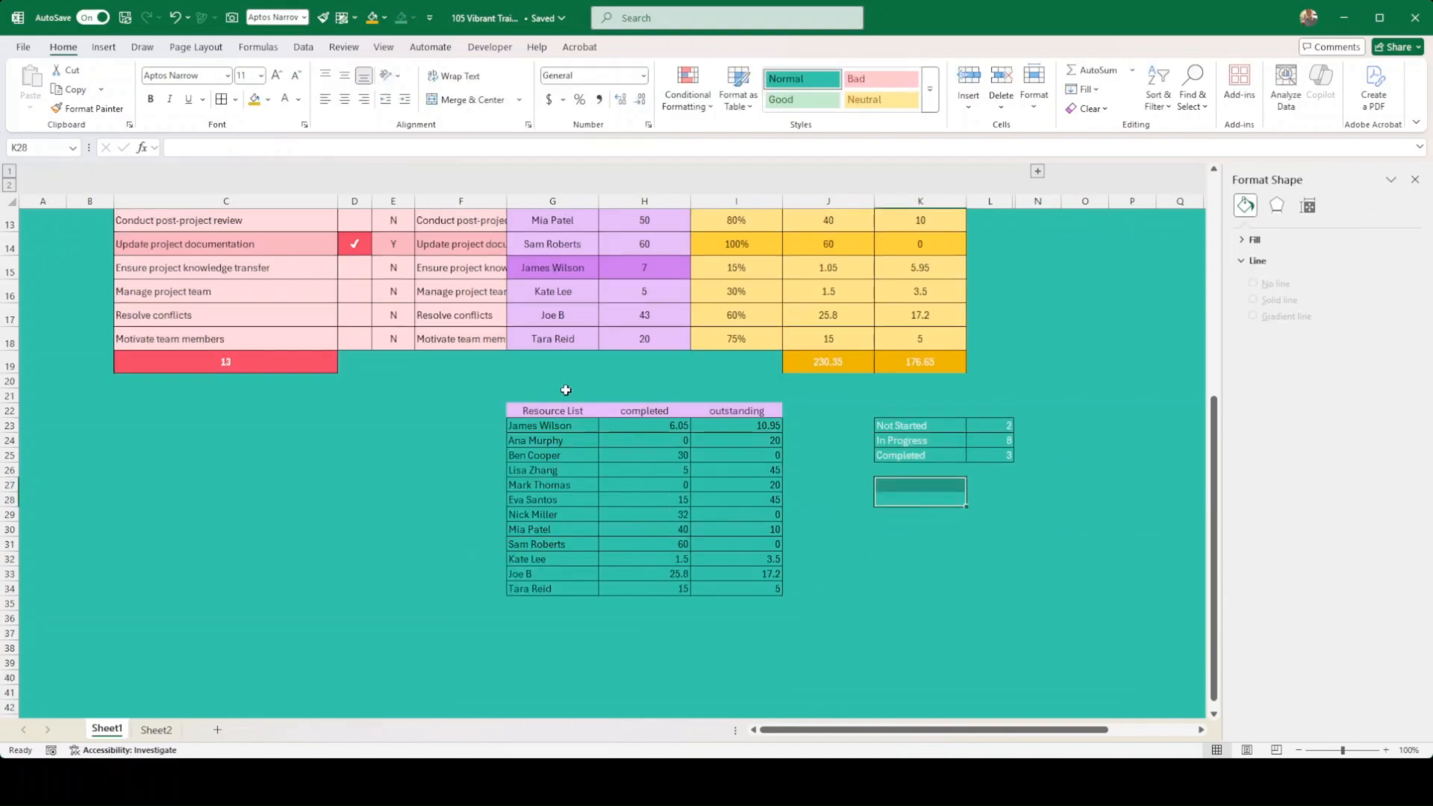
{"action": "left_click_drag", "start_coordinate": [507, 389], "coordinate": [1030, 606]}
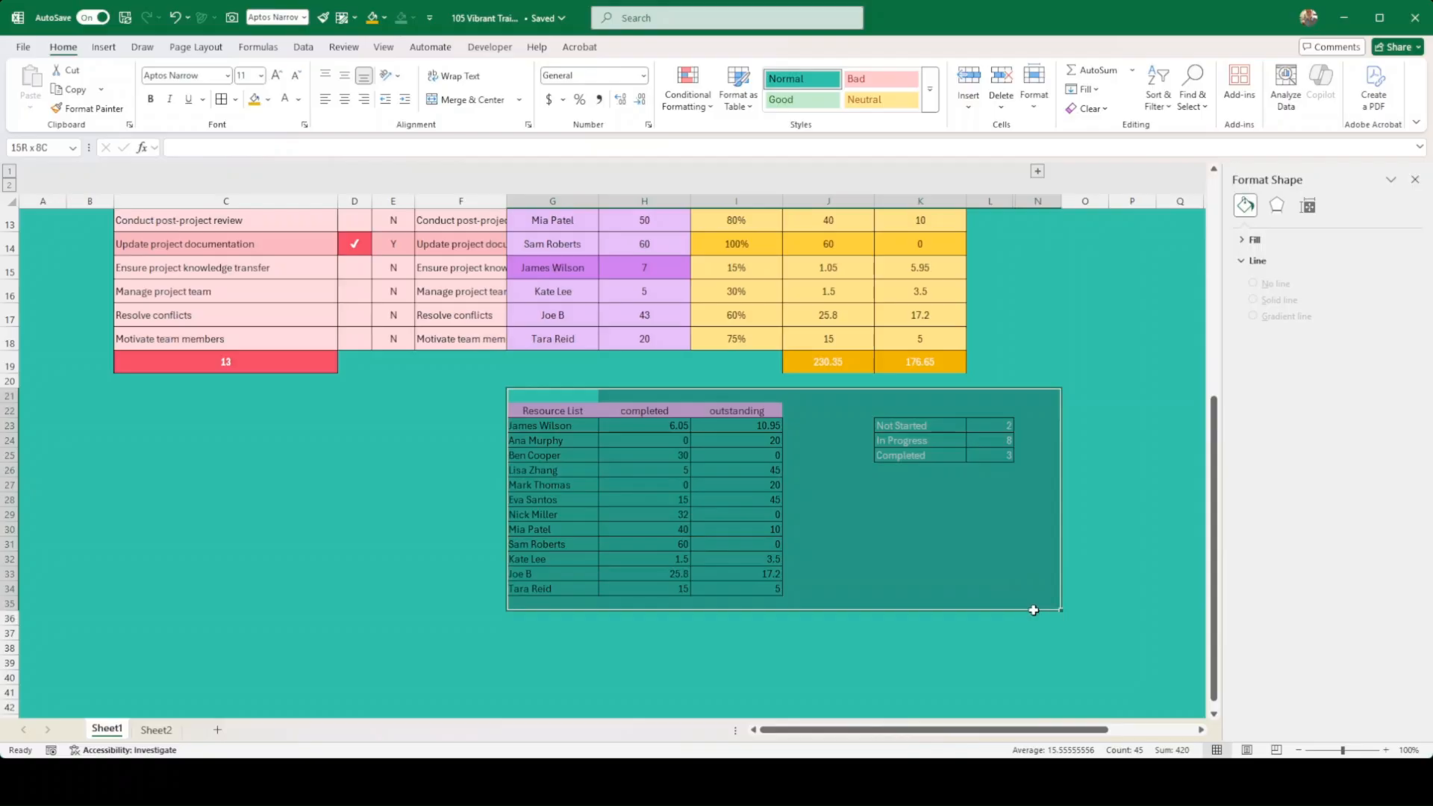
{"action": "left_click", "coordinate": [997, 575]}
Enter the labels "Urgent Tasks" in K27 and "Not urgent Tasks" in K28, below the status summary.
{"action": "scroll", "coordinate": [986, 537], "scroll_direction": "up", "scroll_amount": 1}
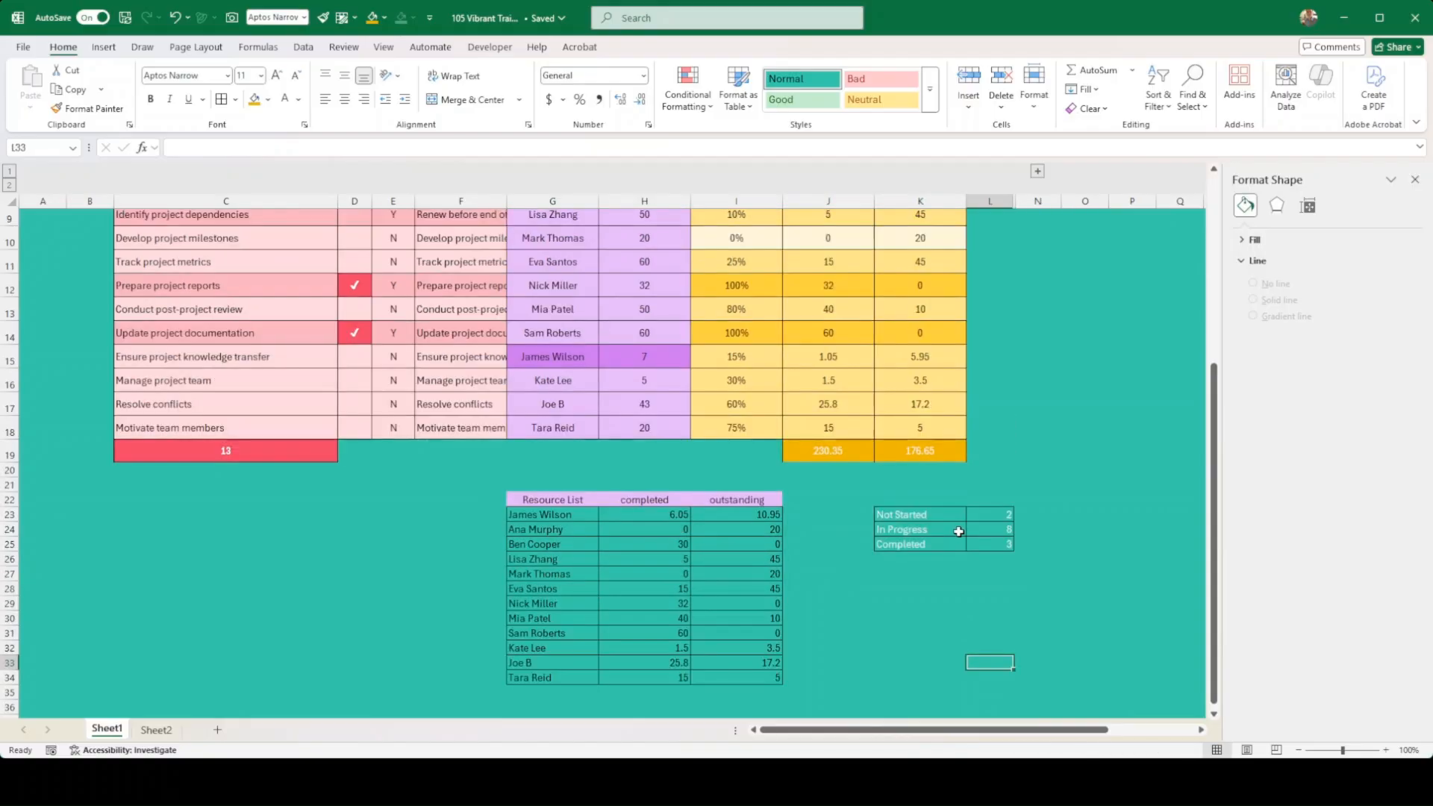
{"action": "scroll", "coordinate": [874, 404], "scroll_direction": "up", "scroll_amount": 1}
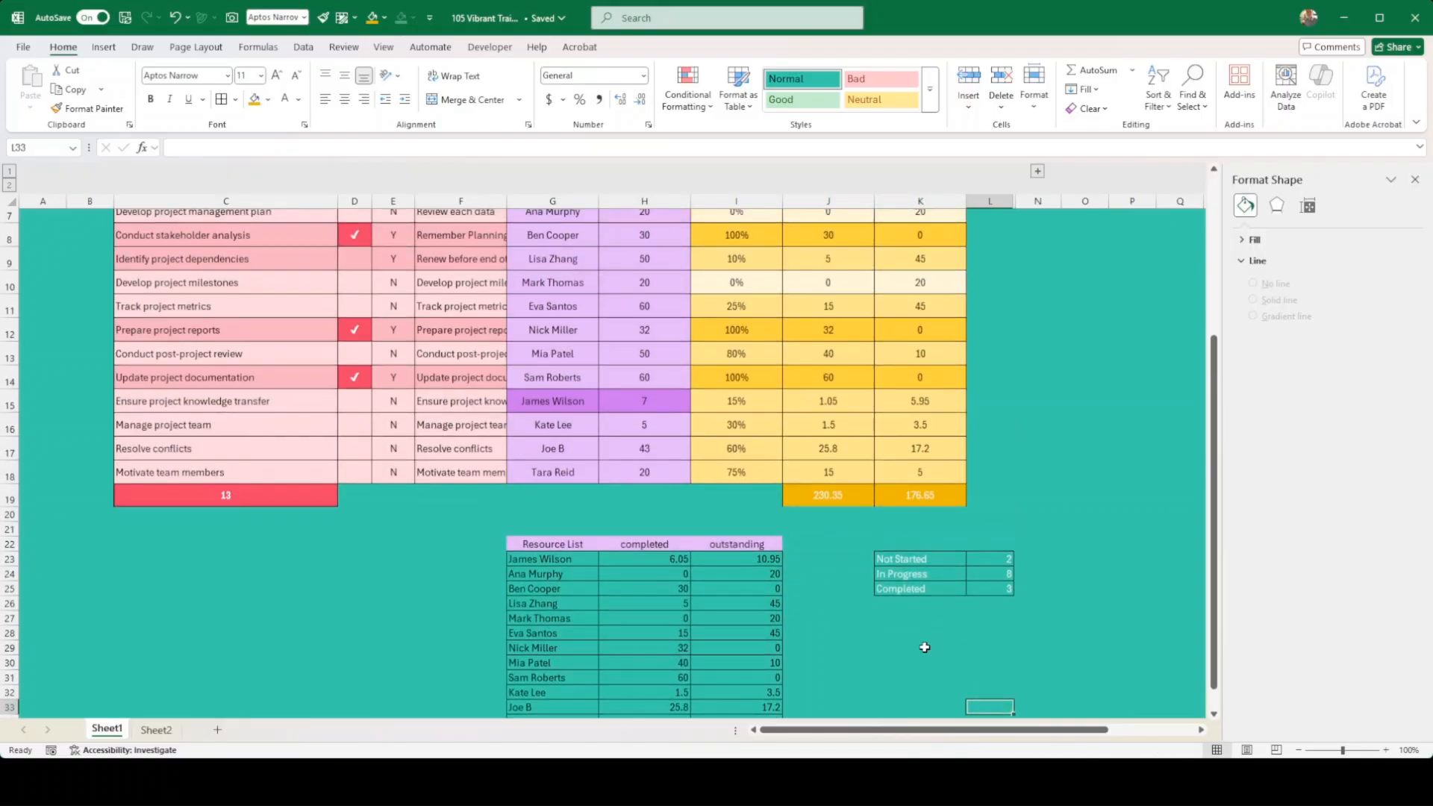
{"action": "left_click", "coordinate": [907, 622]}
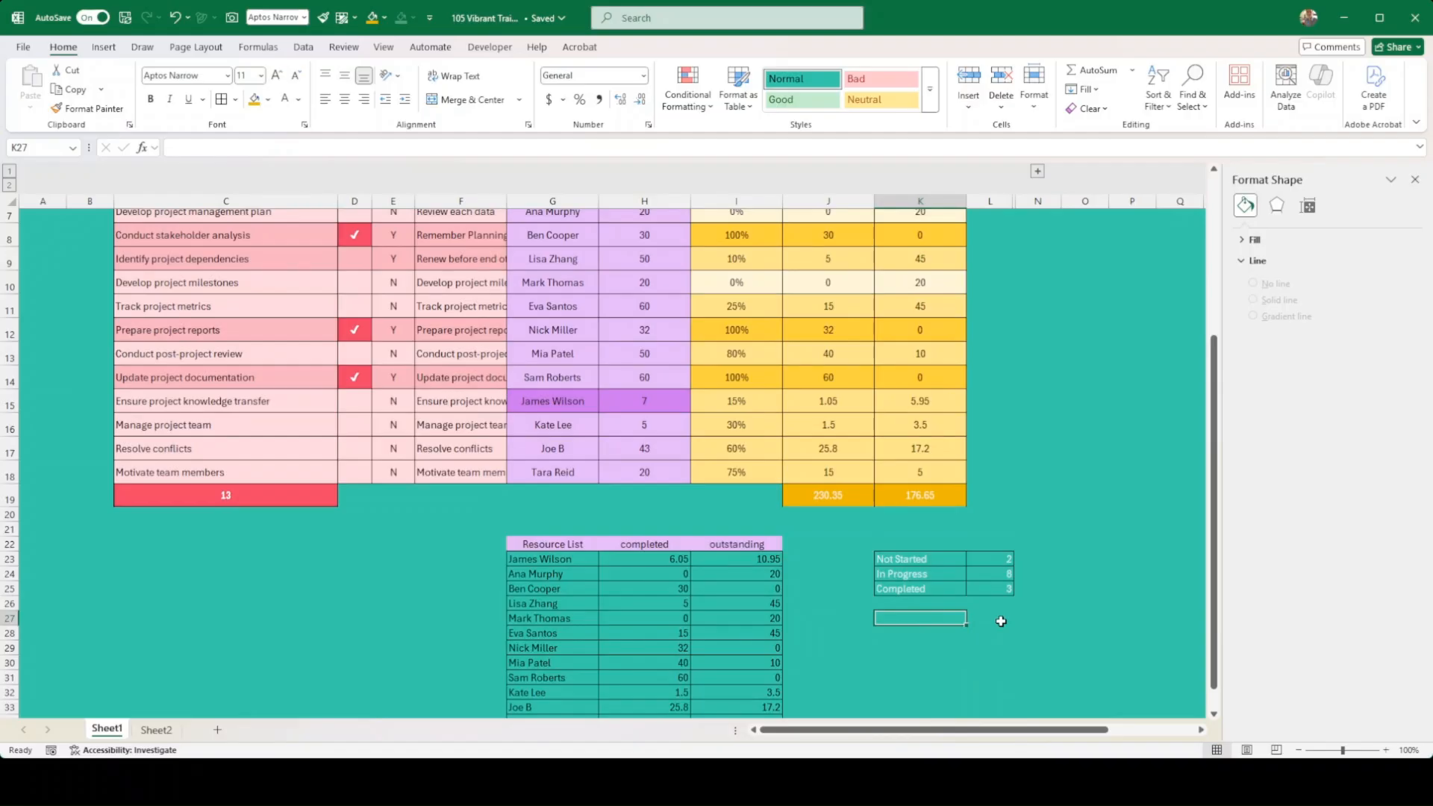
{"action": "type", "text": "Urgent"}
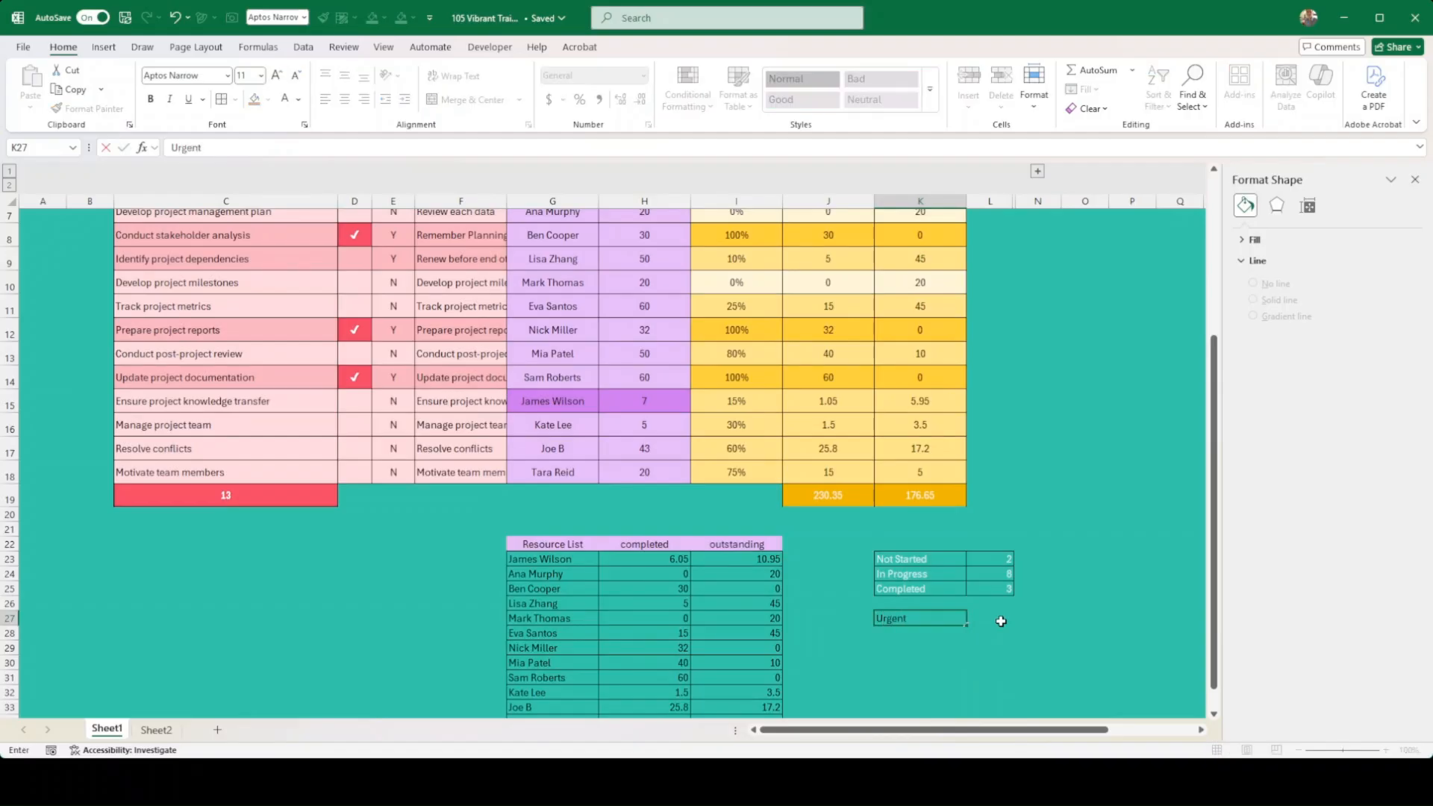
{"action": "type", "text": " Tasks"}
{"action": "key", "text": "Return"}
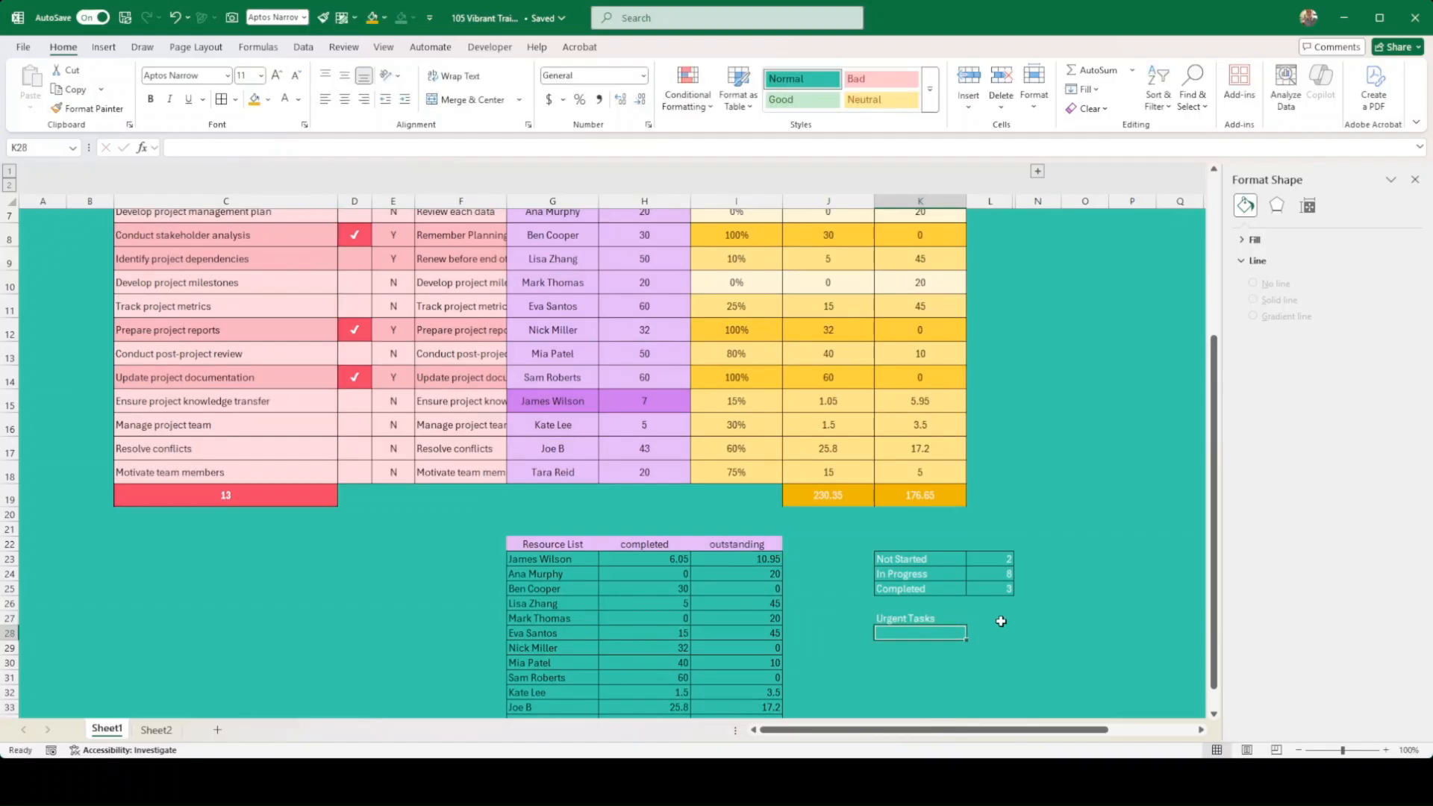
{"action": "type", "text": "Not urgent Tasks"}
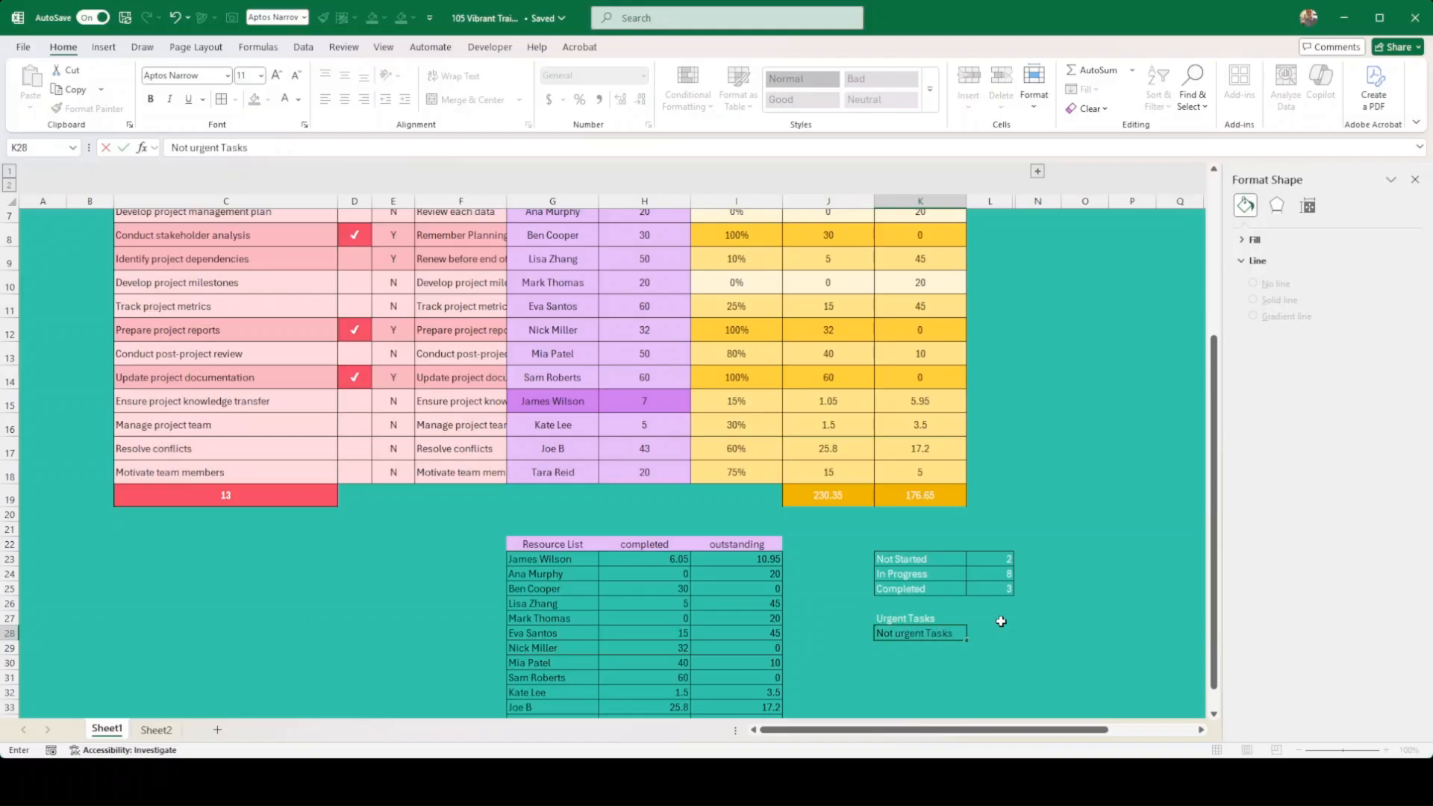
{"action": "key", "text": "Return"}
Count the urgent tasks in L27 with the formula =COUNTIF($E$6:$E$18,"Y").
{"action": "key", "text": "Up"}
{"action": "key", "text": "Right"}
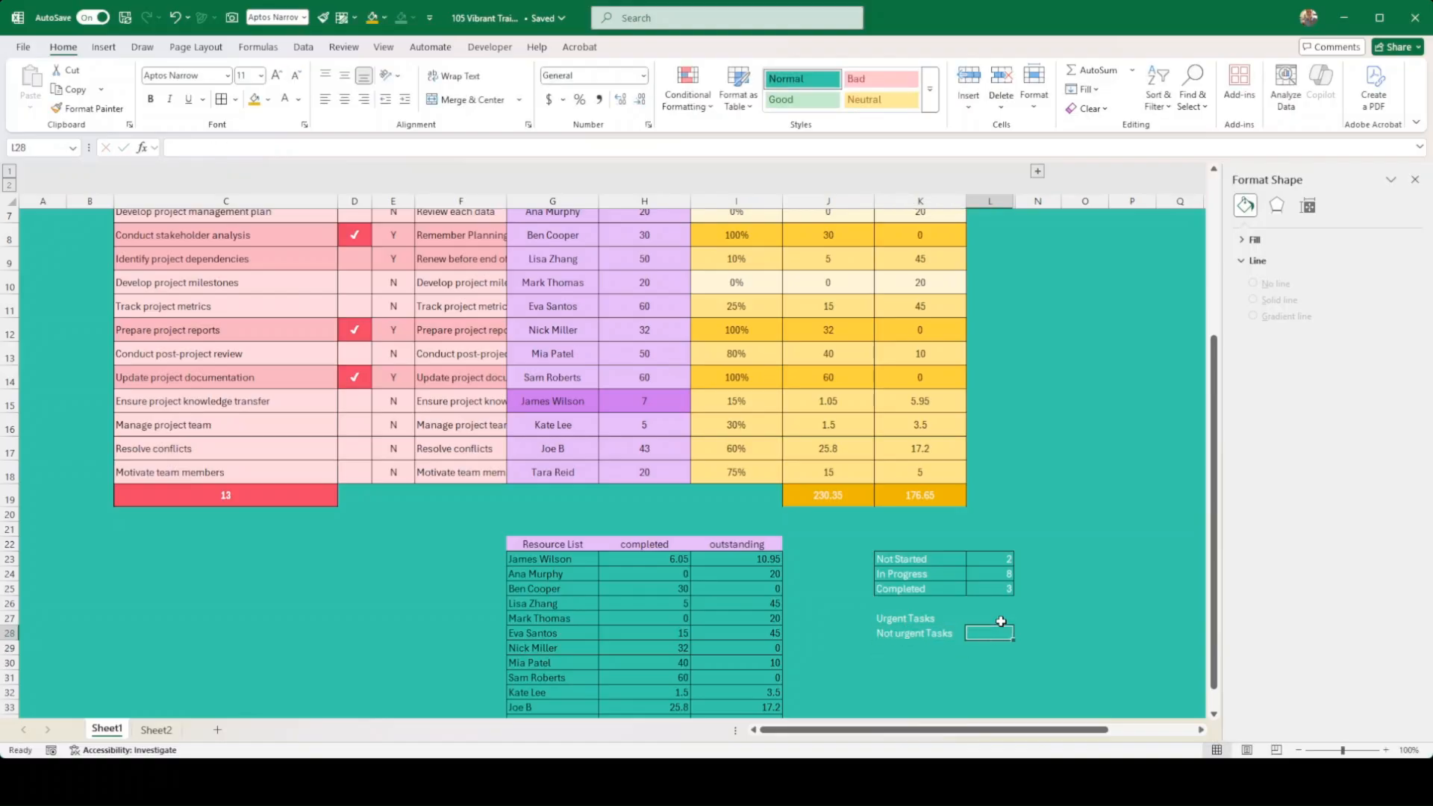
{"action": "key", "text": "Up"}
{"action": "type", "text": "=co"}
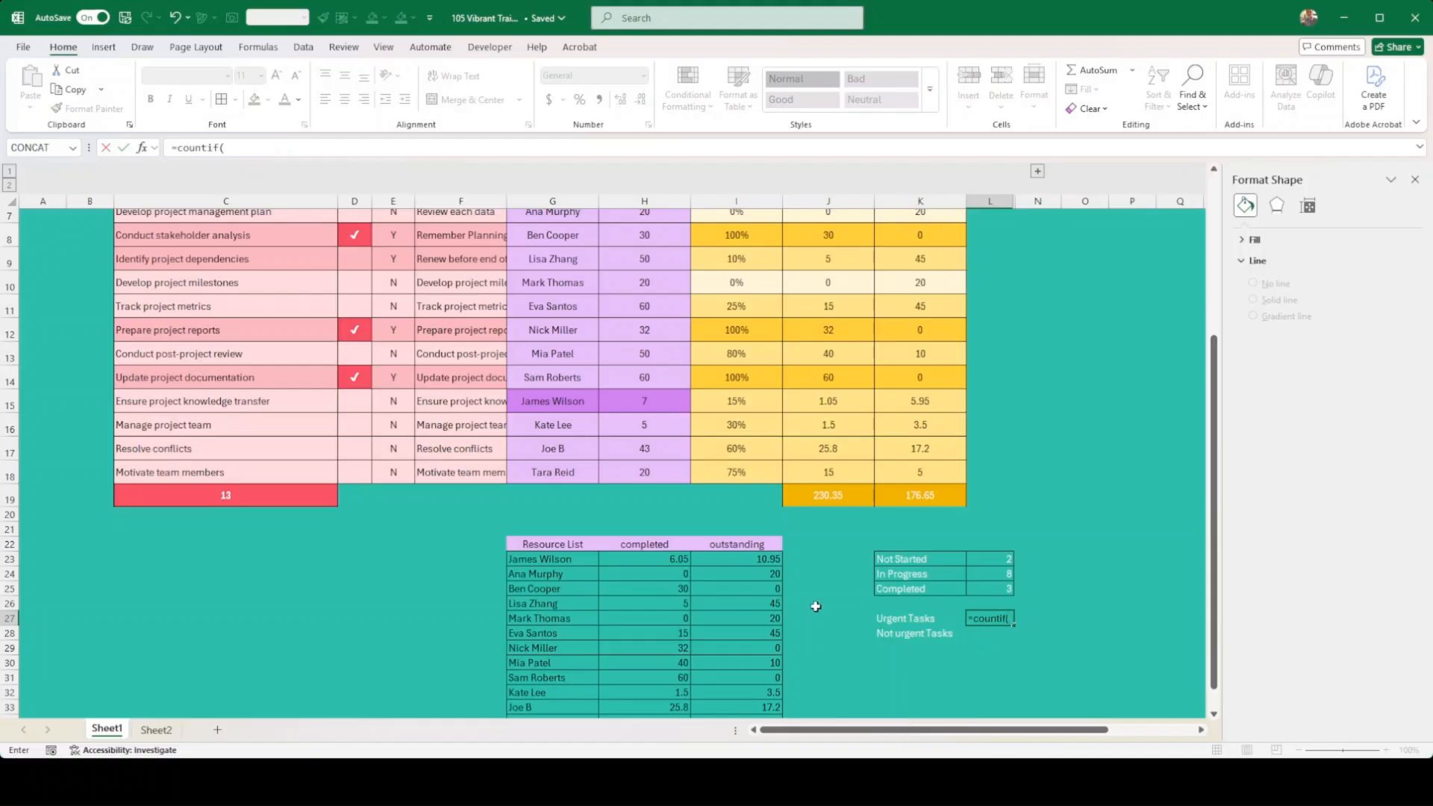
{"action": "scroll", "coordinate": [815, 606], "scroll_direction": "up", "scroll_amount": 2}
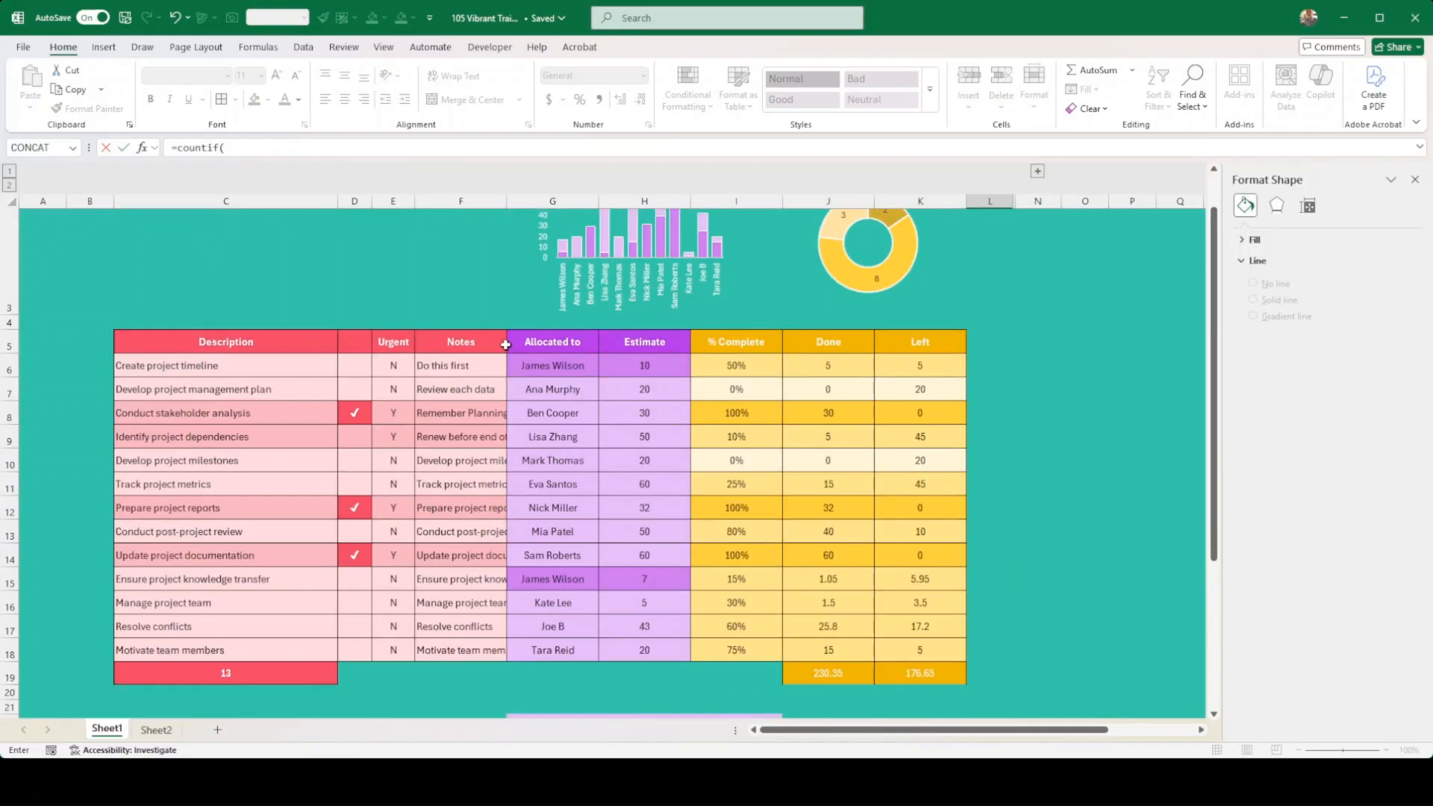
{"action": "left_click_drag", "start_coordinate": [395, 364], "coordinate": [405, 650]}
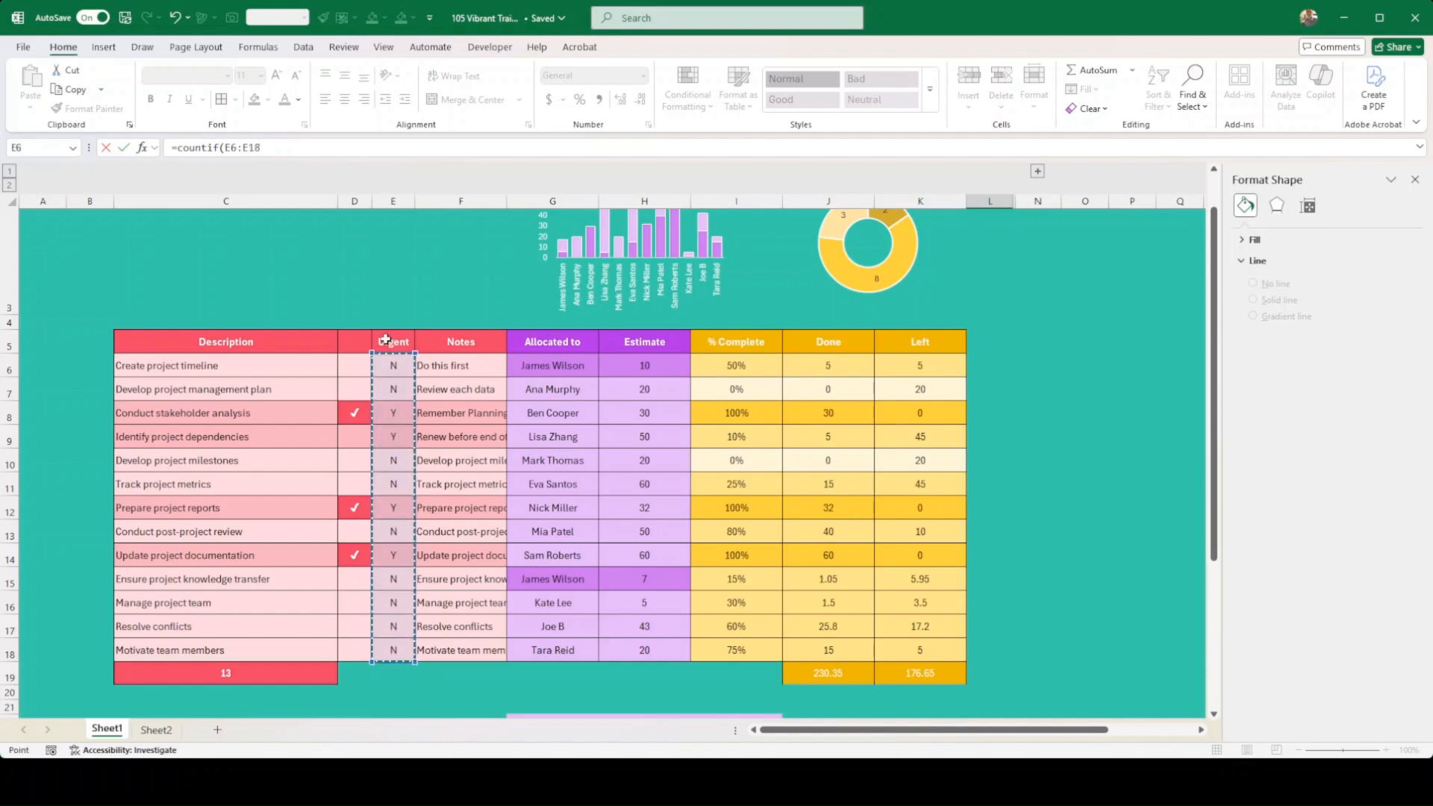
{"action": "left_click", "coordinate": [284, 146]}
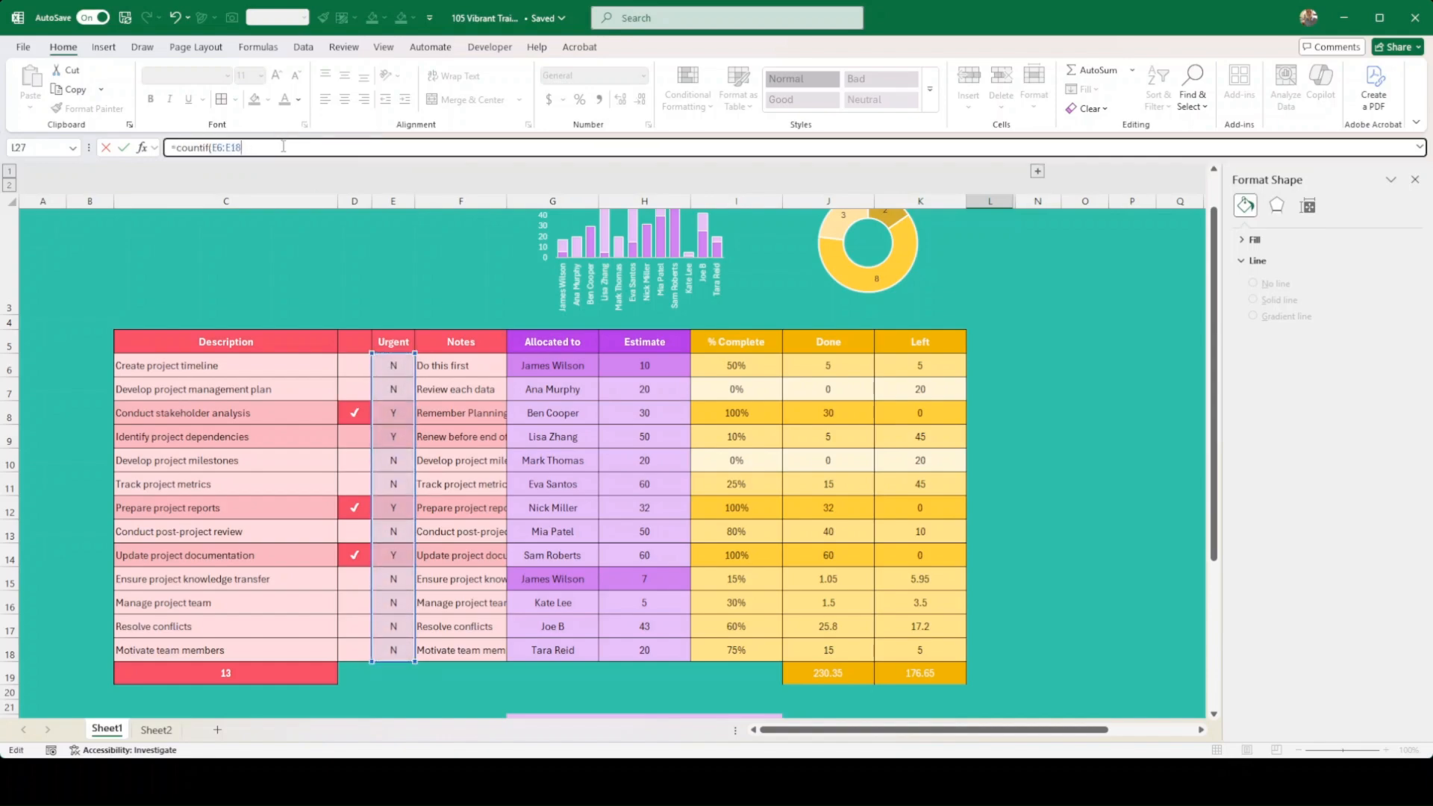
{"action": "key", "text": "F4"}
{"action": "left_click", "coordinate": [230, 147]}
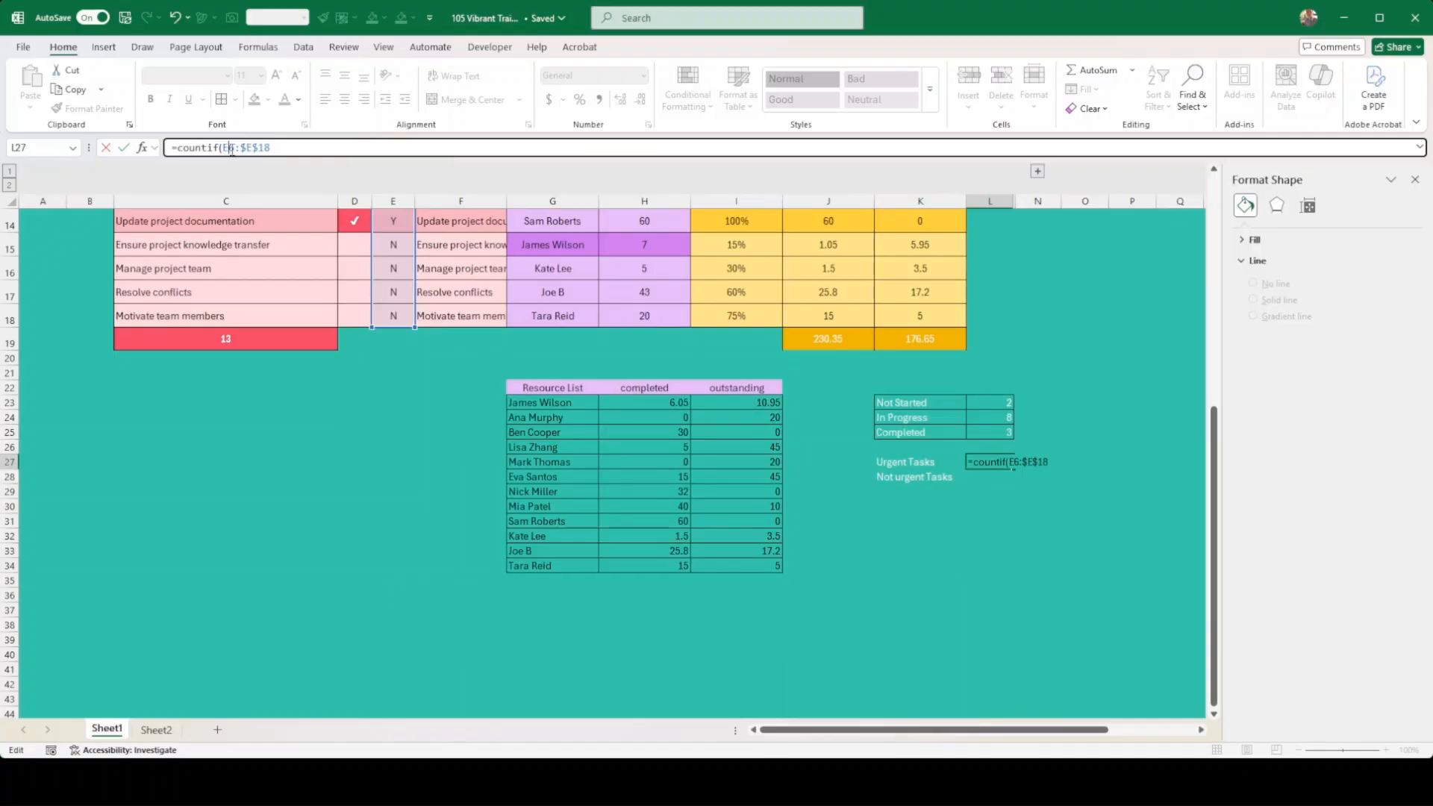
{"action": "key", "text": "F4"}
{"action": "type", "text": ")"}
{"action": "key", "text": "ctrl+Return"}
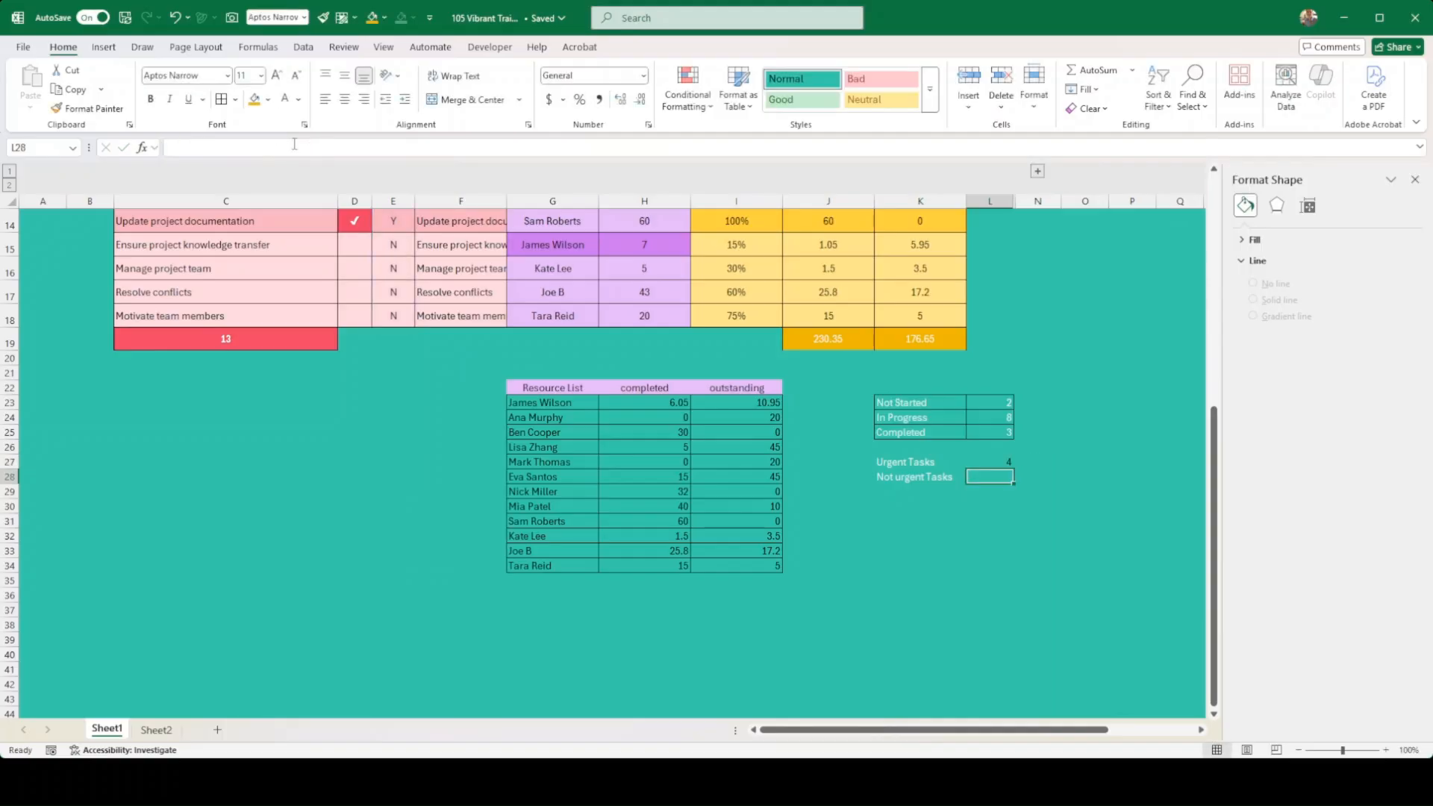
Calculate the non-urgent tasks in L28 with the formula =C19-L27.
{"action": "scroll", "coordinate": [1160, 508], "scroll_direction": "up", "scroll_amount": 1}
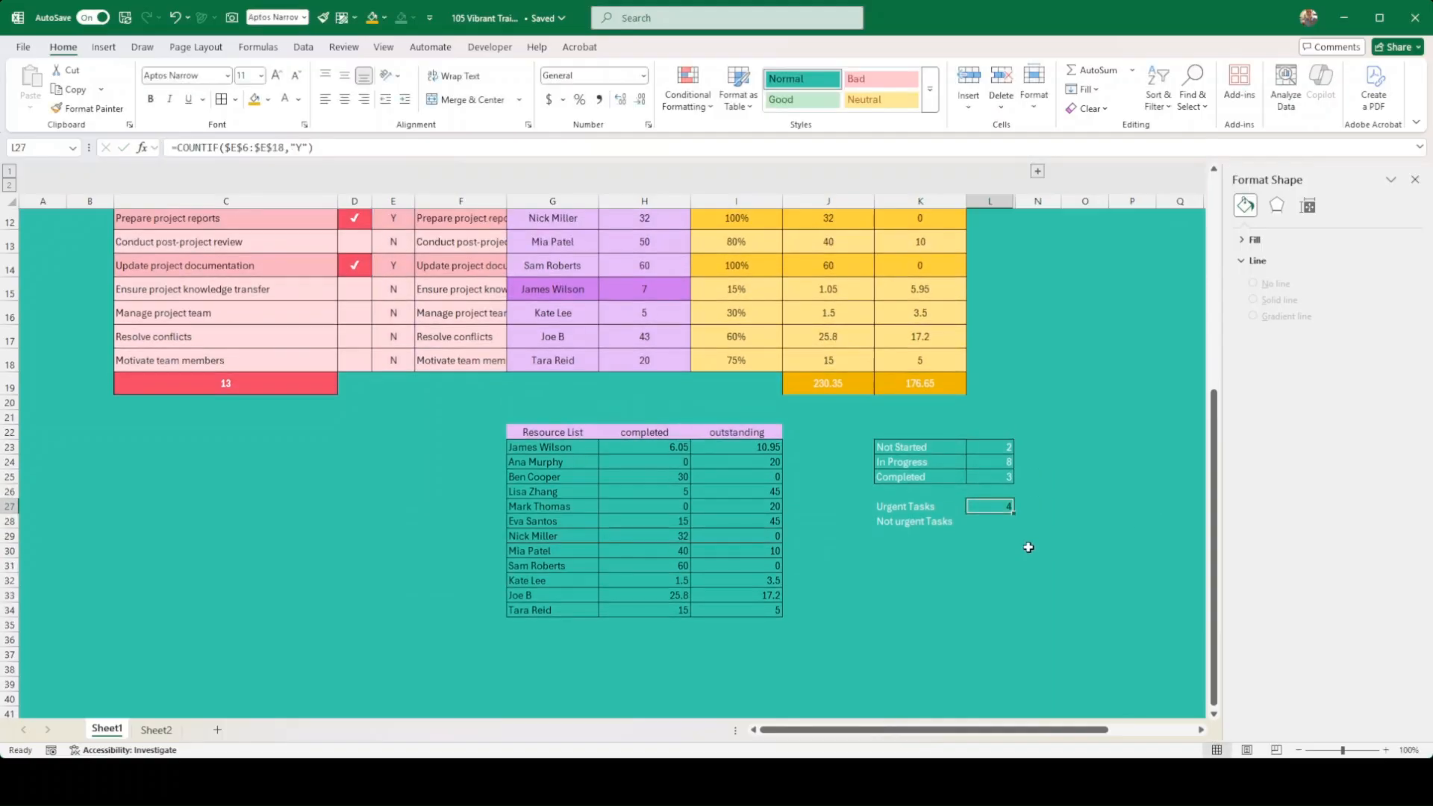
{"action": "left_click", "coordinate": [986, 517]}
{"action": "type", "text": "="}
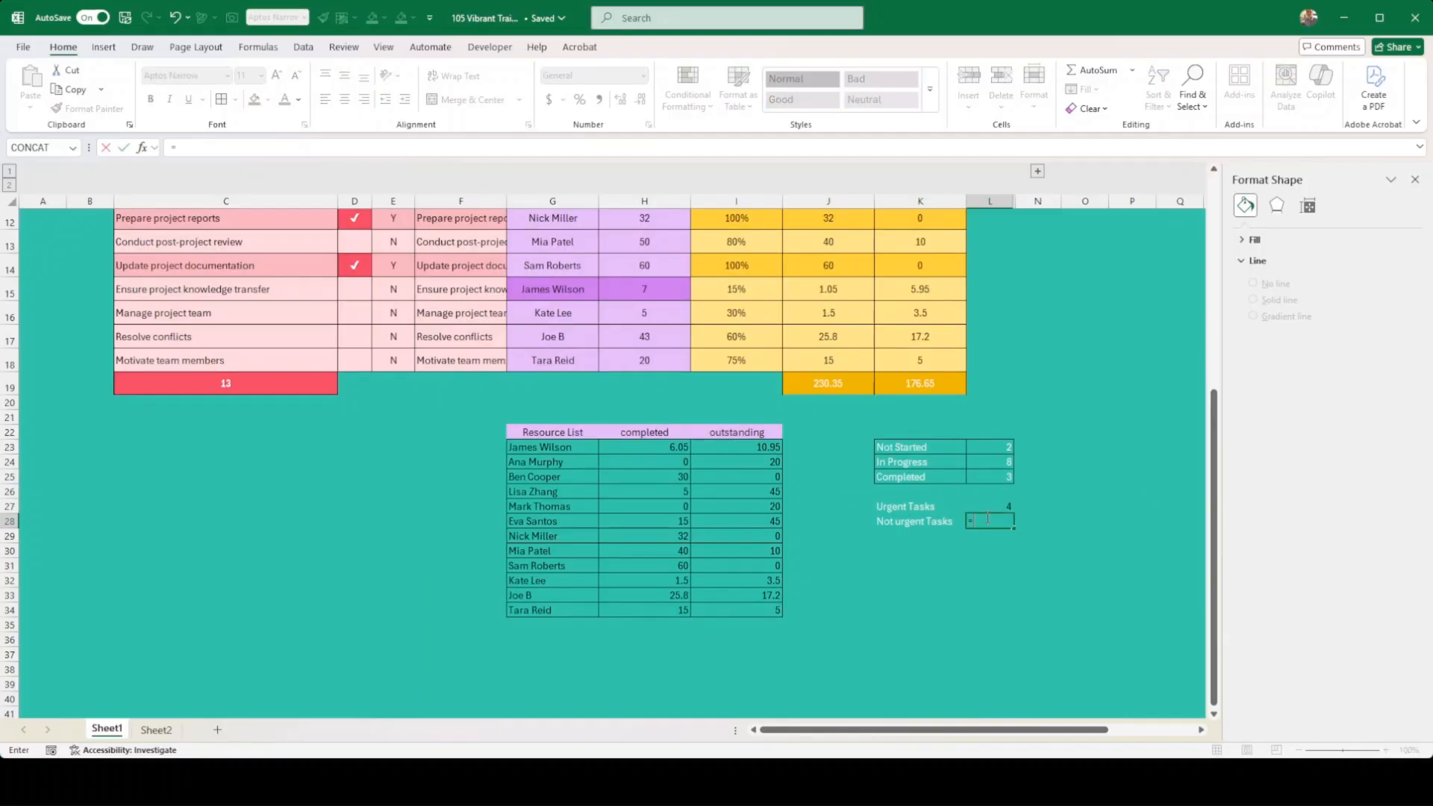
{"action": "left_click", "coordinate": [280, 389]}
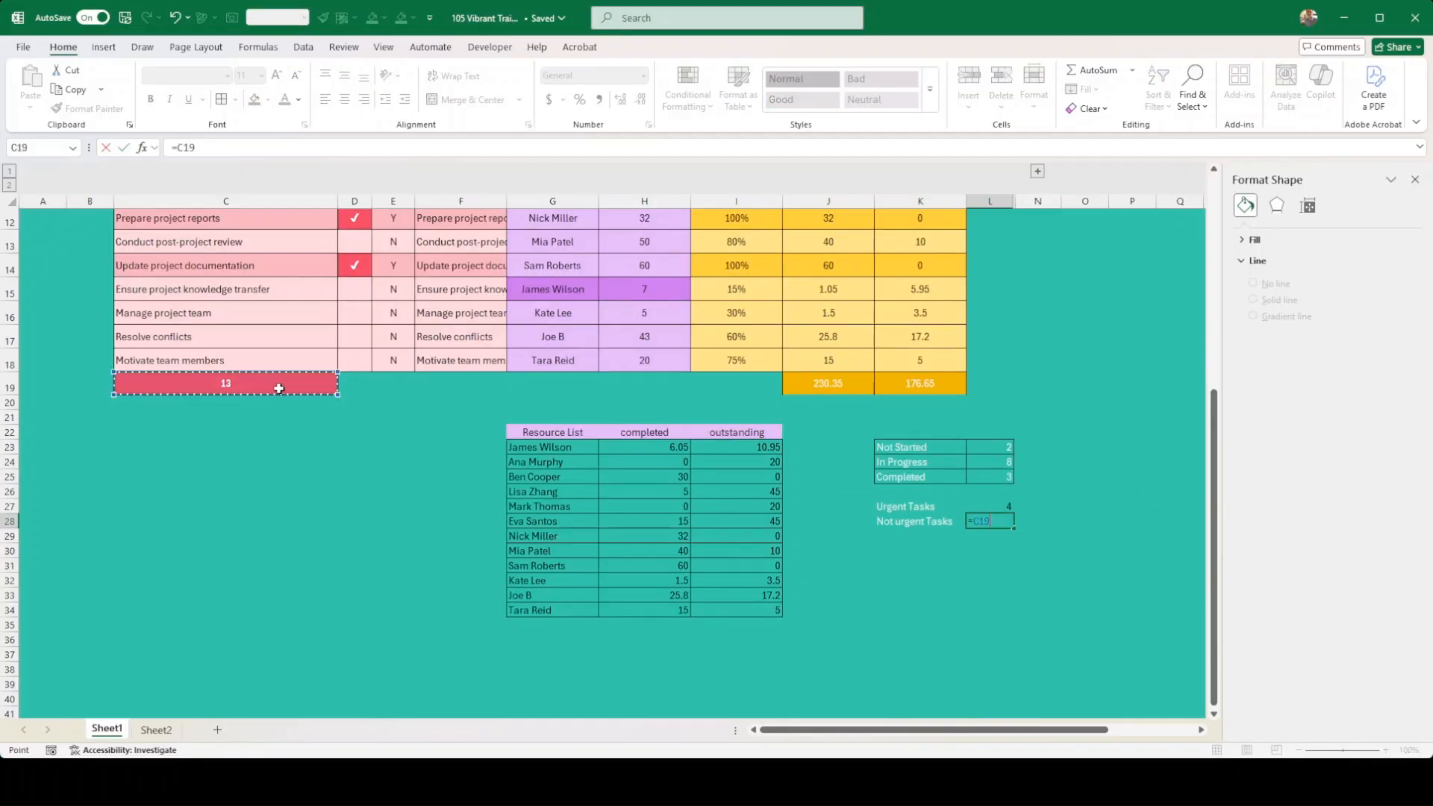
{"action": "type", "text": "-"}
{"action": "left_click", "coordinate": [1002, 505]}
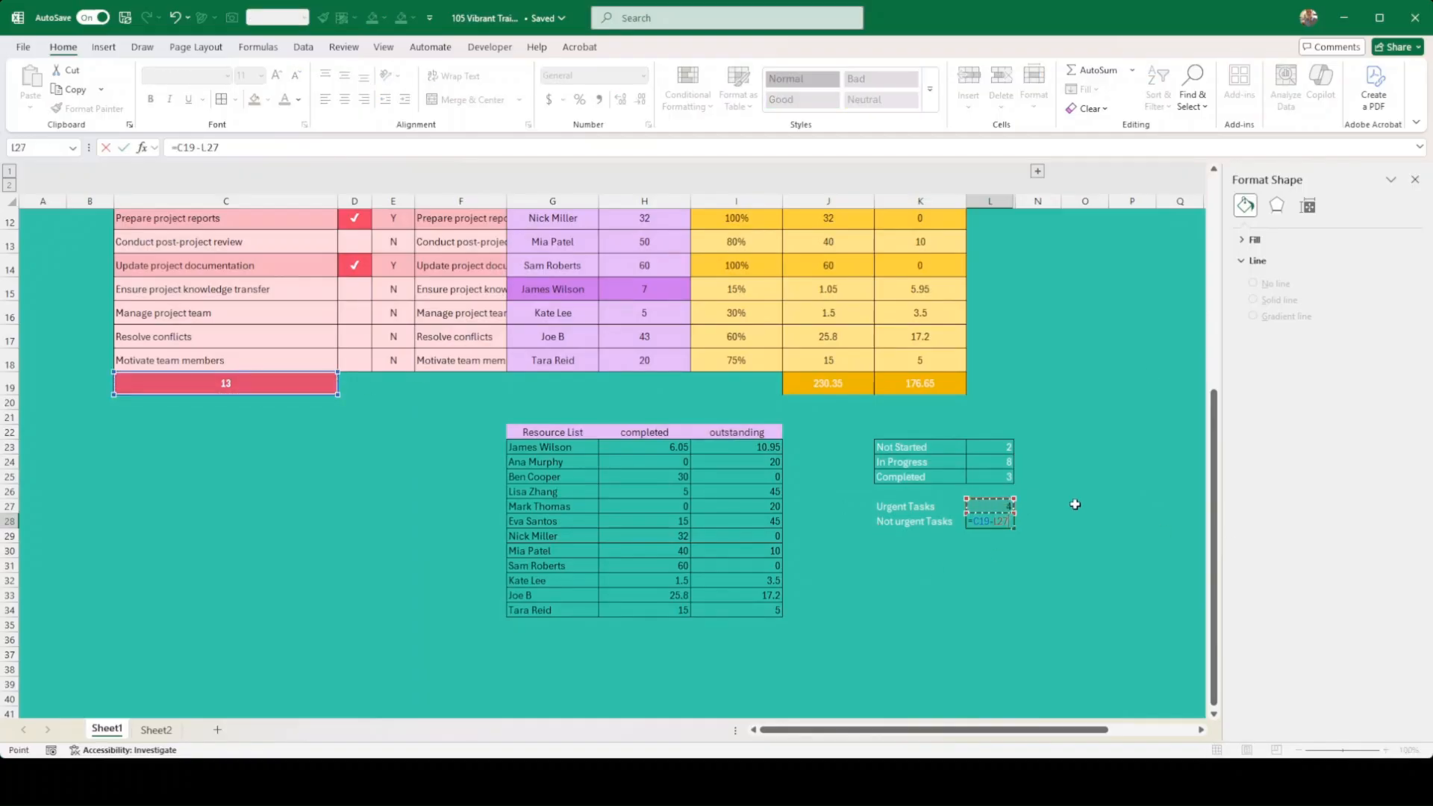
{"action": "key", "text": "Return"}
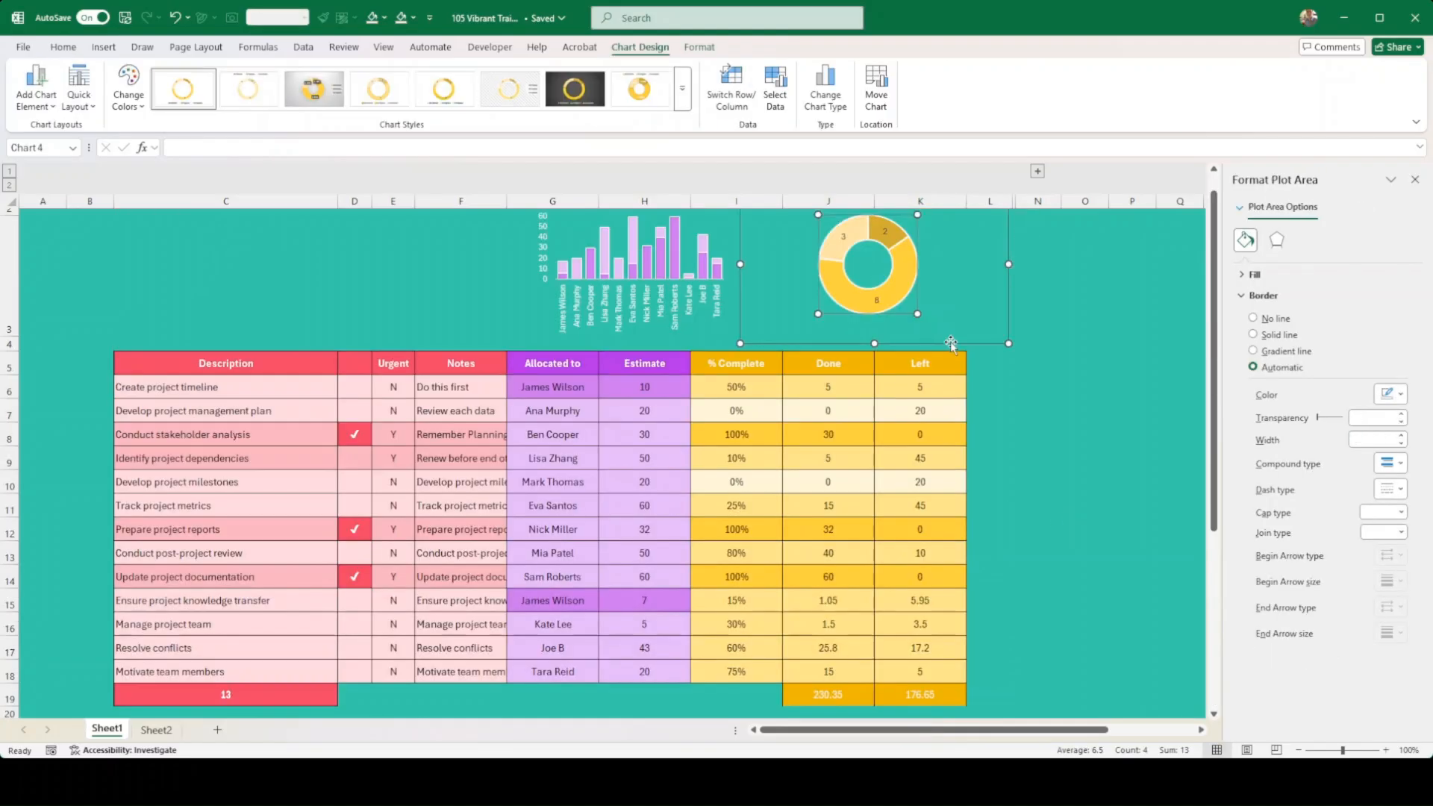
Duplicate the yellow status doughnut chart lower on the sheet and redirect its source range to the urgent and not urgent task counts.
{"action": "key", "text": "ctrl+d"}
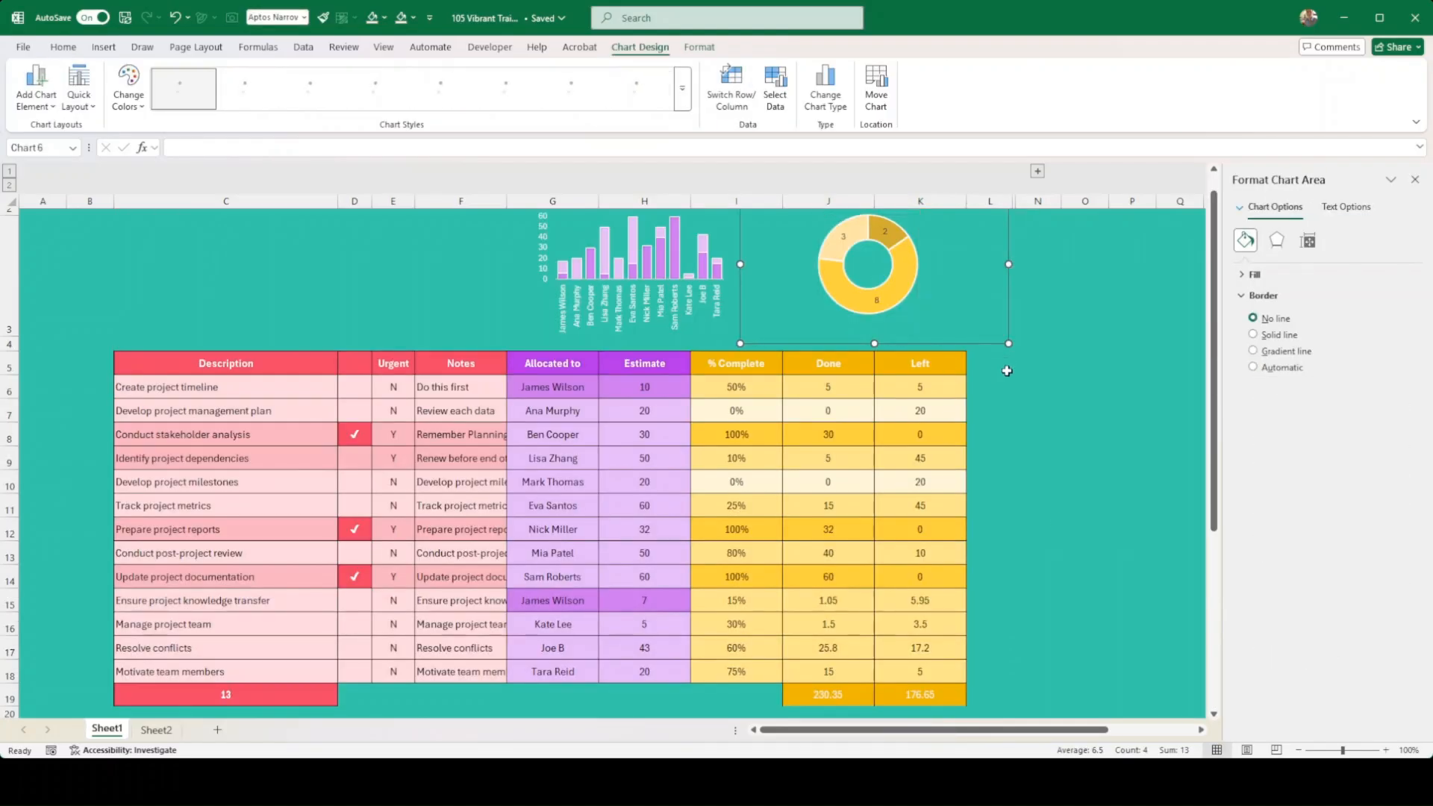
{"action": "left_click_drag", "start_coordinate": [989, 354], "coordinate": [982, 583]}
{"action": "scroll", "coordinate": [982, 583], "scroll_direction": "down", "scroll_amount": 1}
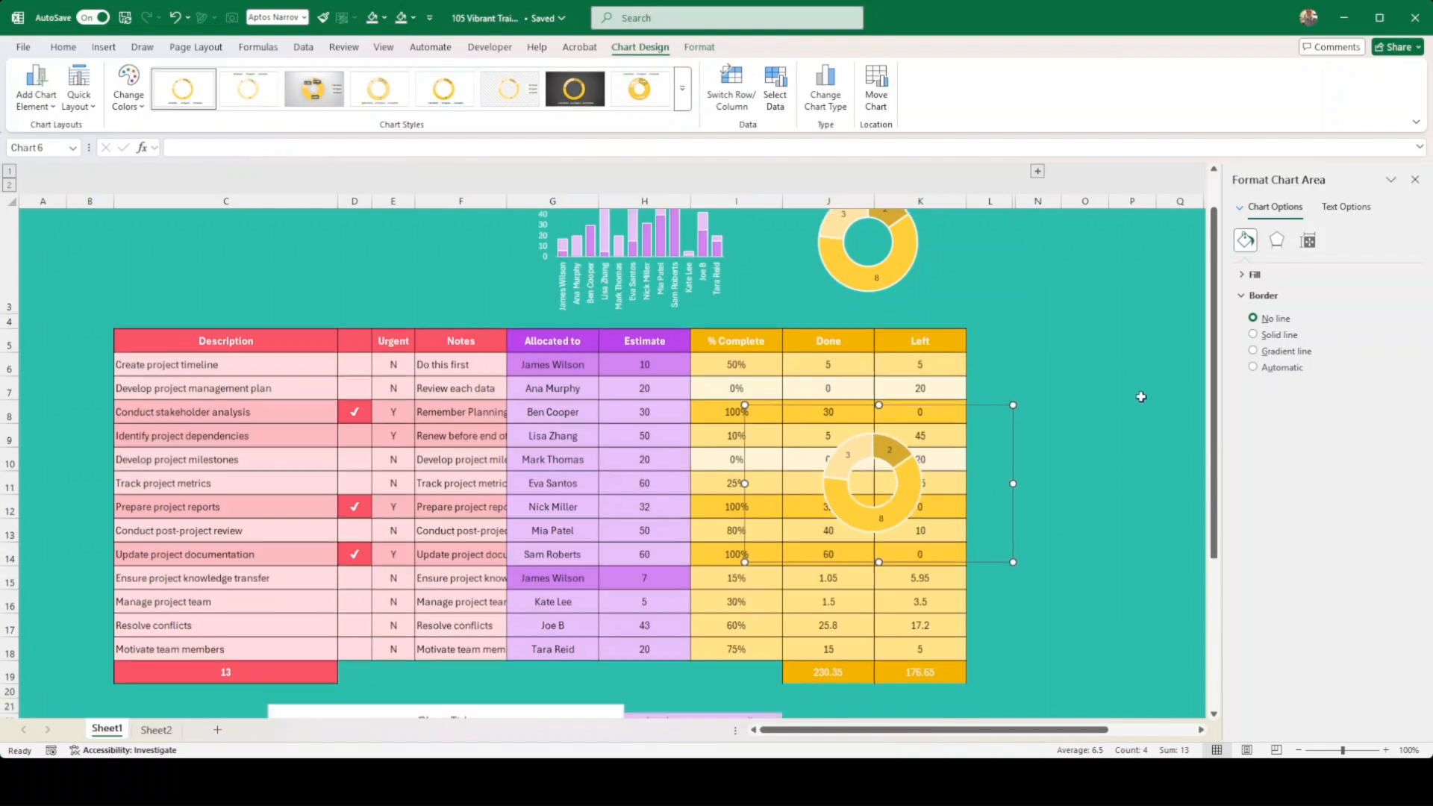
{"action": "left_click_drag", "start_coordinate": [963, 409], "coordinate": [859, 575]}
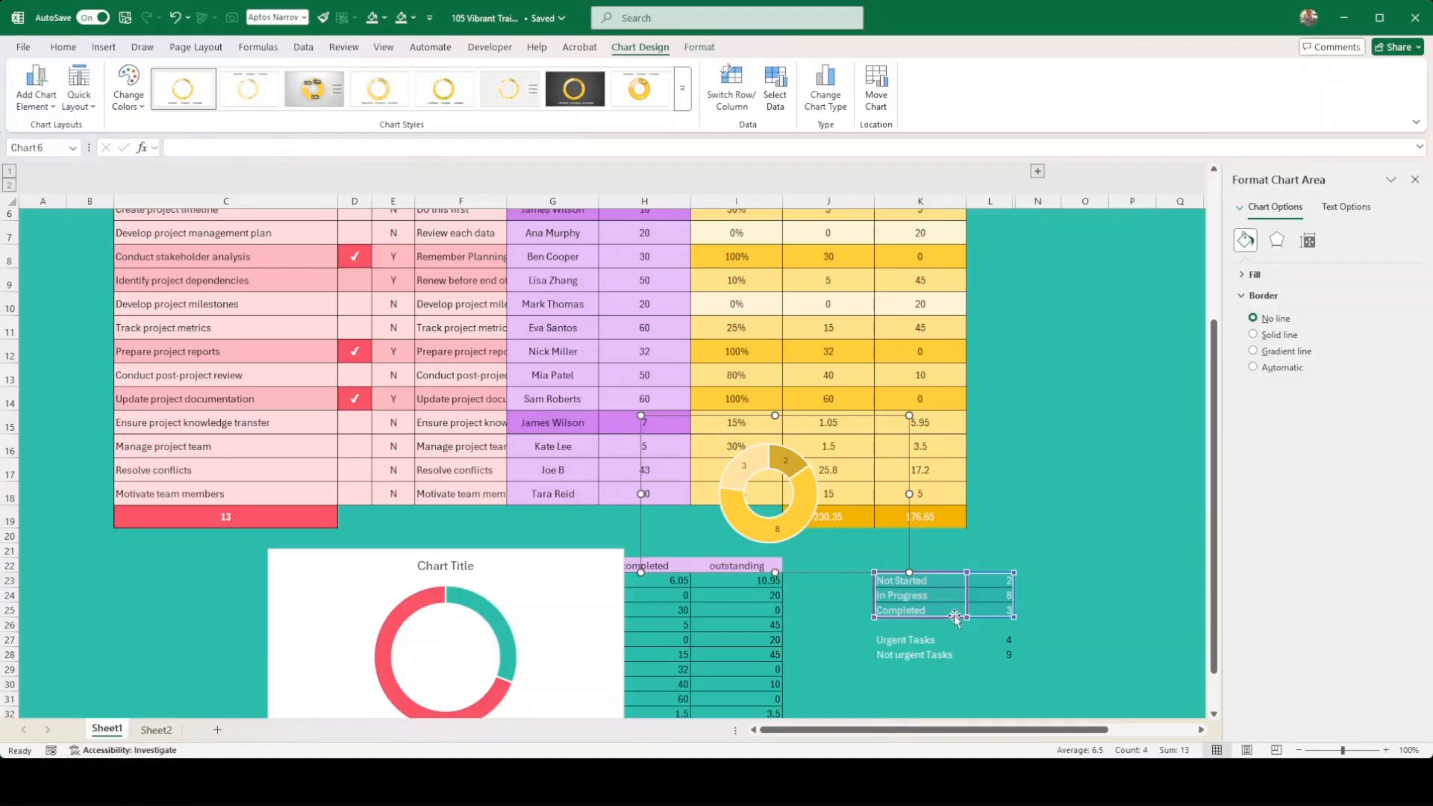
{"action": "left_click_drag", "start_coordinate": [958, 621], "coordinate": [961, 672]}
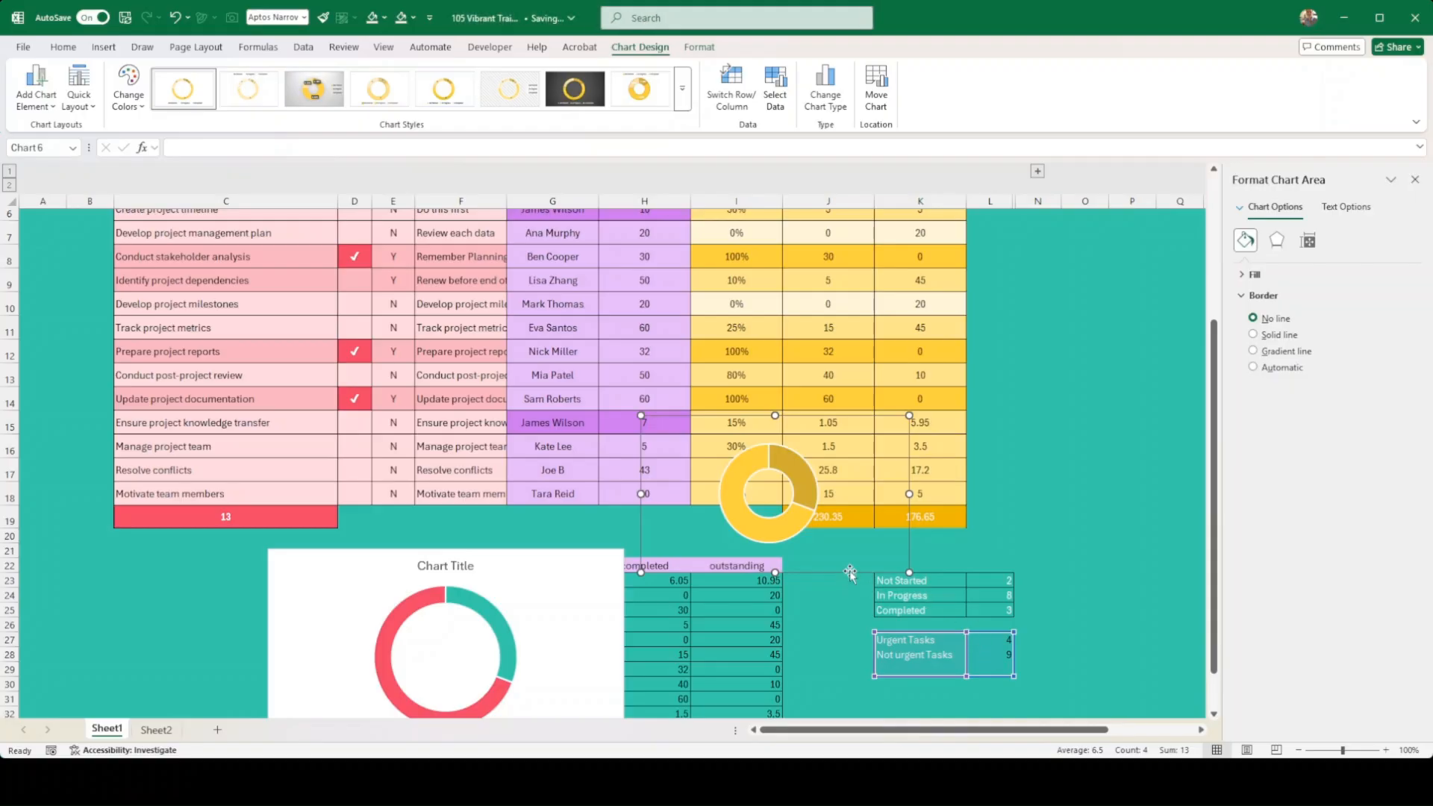
Delete the turquoise and red doughnut chart and move the yellow copy to the lower edge of the Urgent and Notes columns.
{"action": "left_click", "coordinate": [544, 552]}
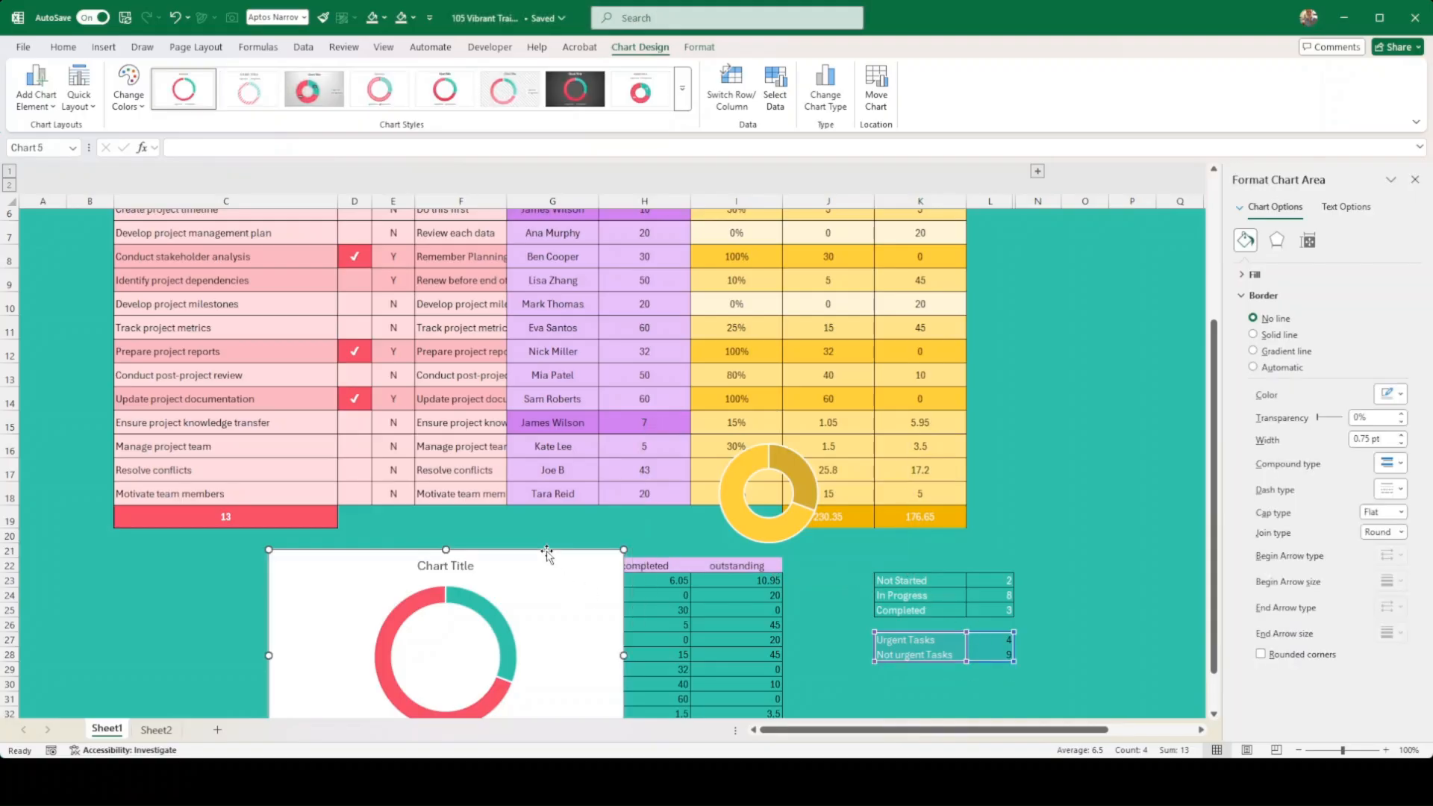
{"action": "key", "text": "Delete"}
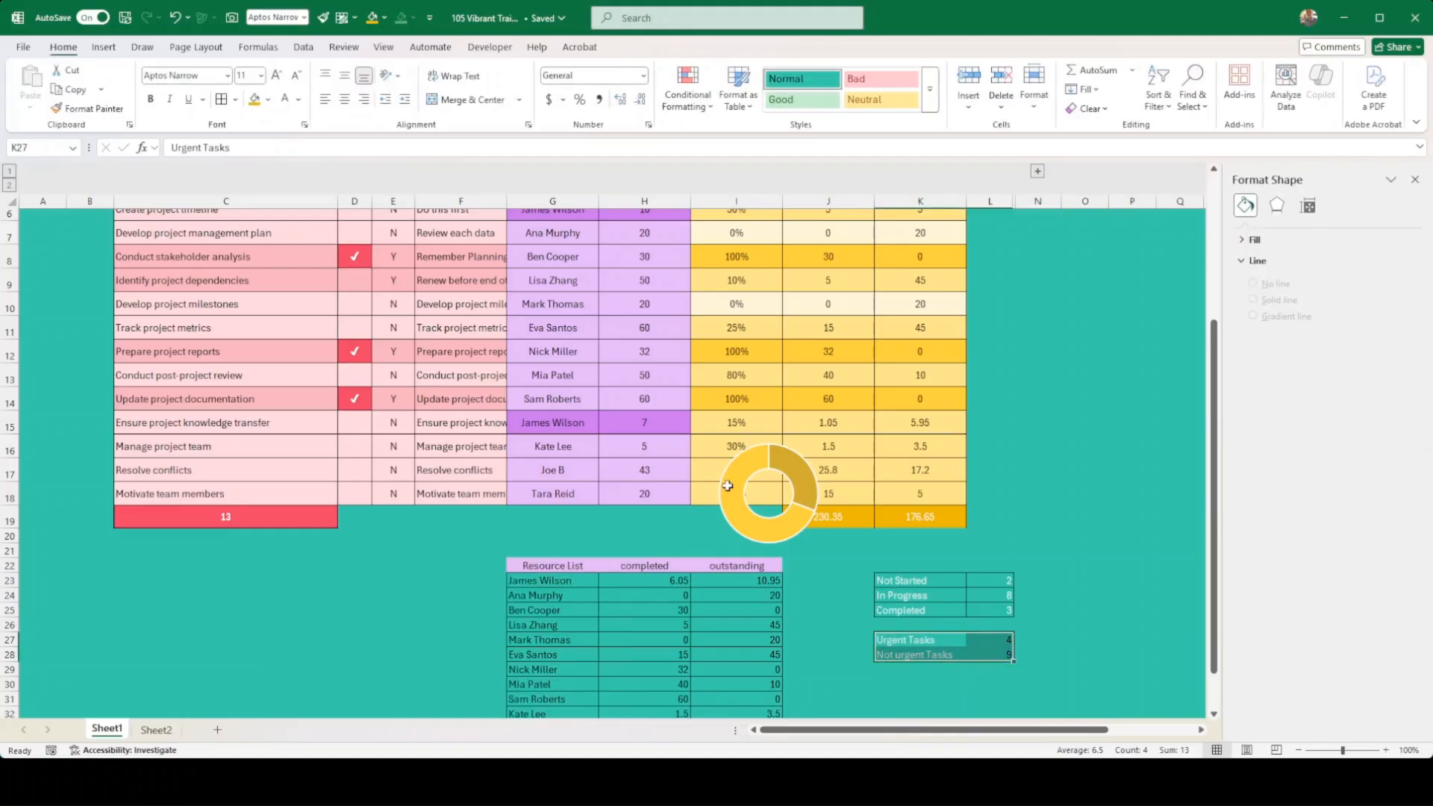
{"action": "left_click", "coordinate": [786, 498]}
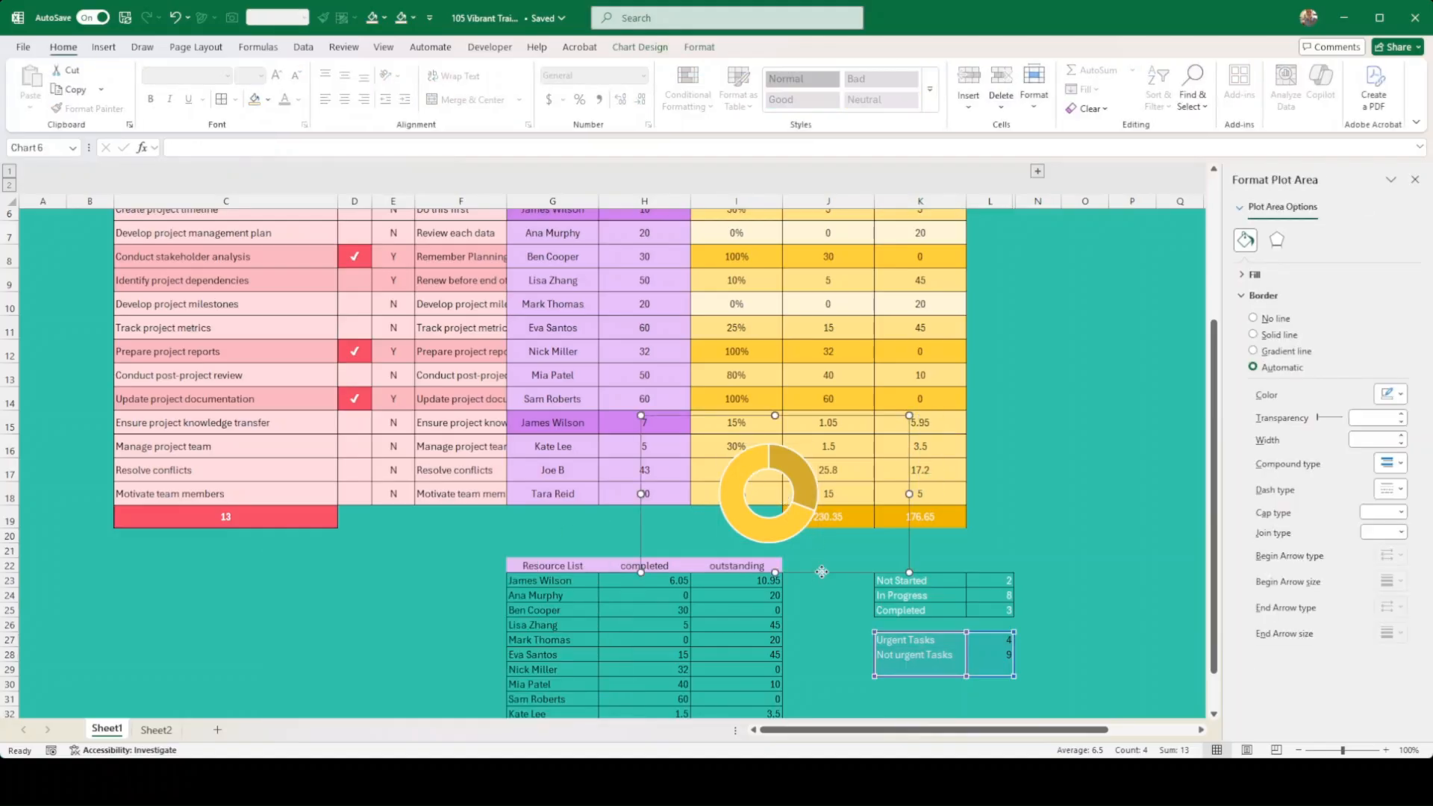
{"action": "left_click_drag", "start_coordinate": [786, 498], "coordinate": [699, 519]}
{"action": "left_click_drag", "start_coordinate": [724, 596], "coordinate": [453, 608]}
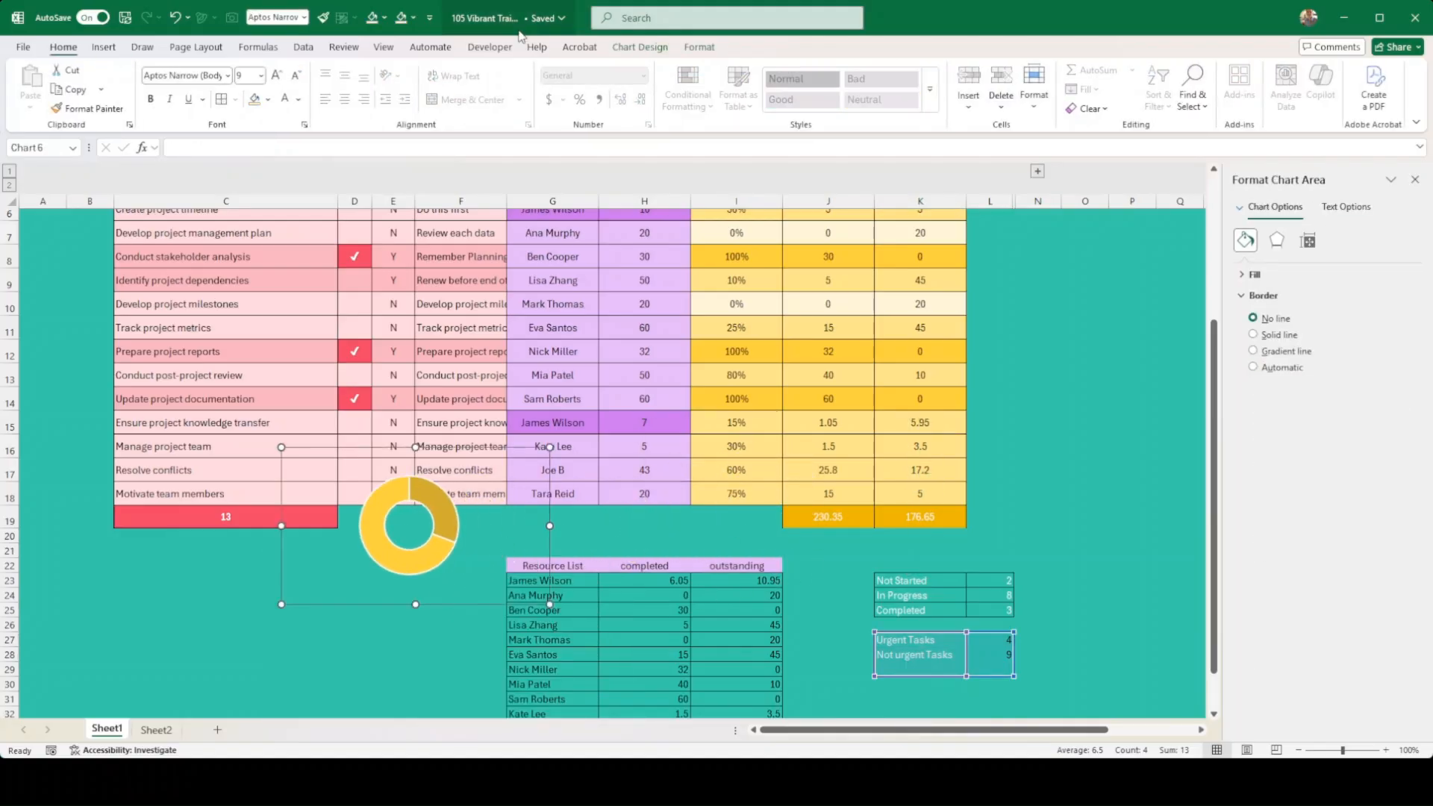
Recolour the yellow urgent versus not urgent doughnut chart's slices in light pink shades that match the red table columns.
{"action": "left_click", "coordinate": [640, 47]}
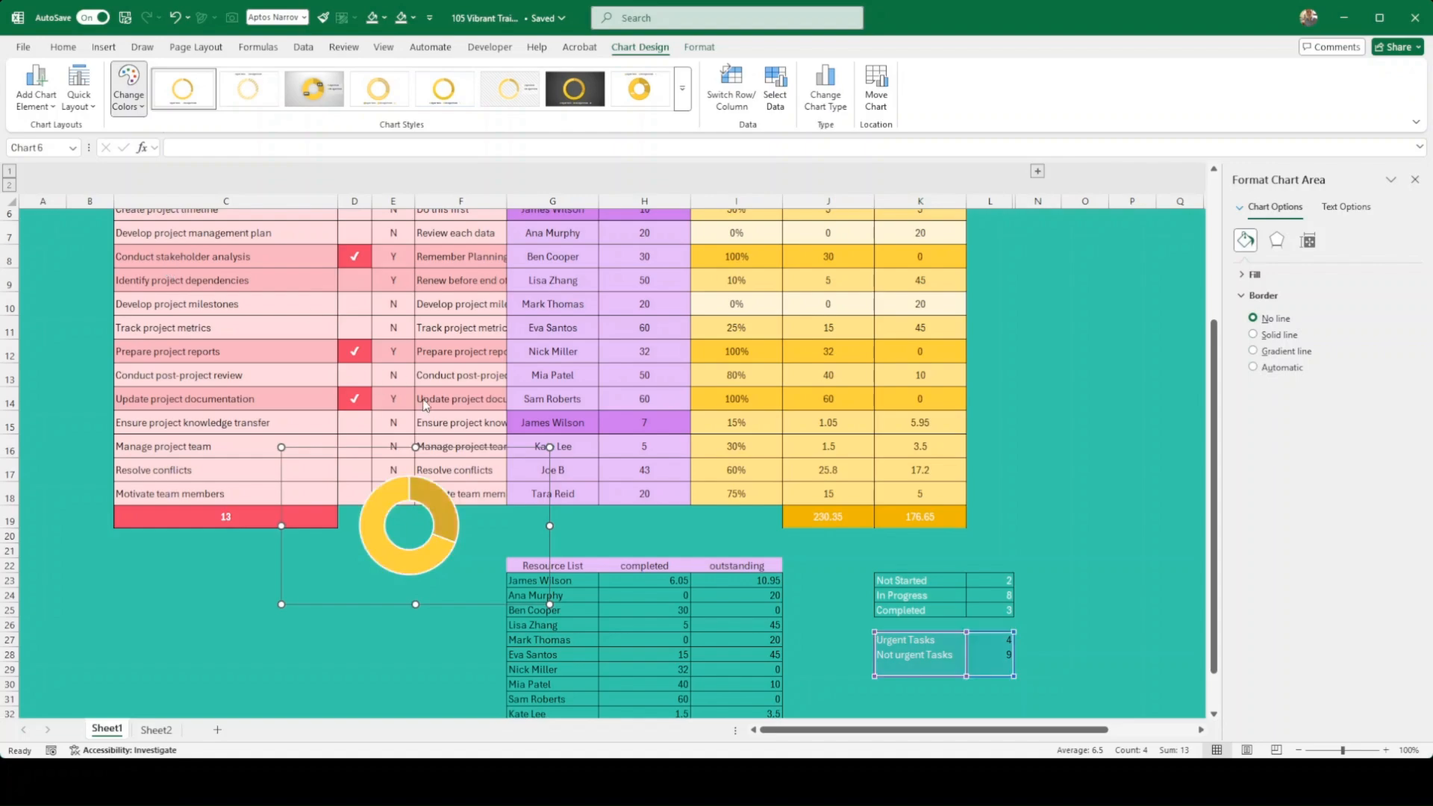
{"action": "left_click", "coordinate": [445, 514]}
{"action": "left_click", "coordinate": [446, 514]}
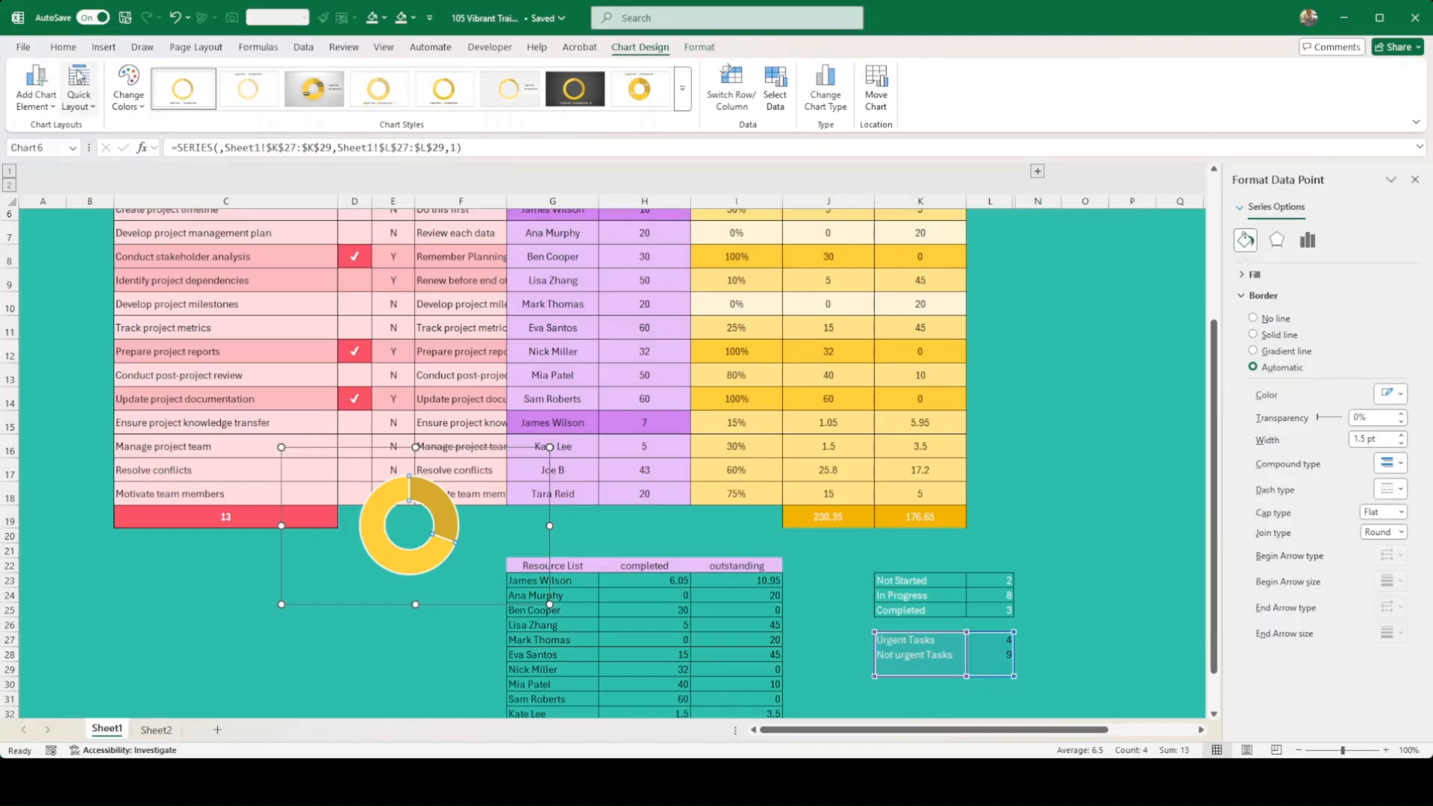
{"action": "left_click", "coordinate": [69, 48]}
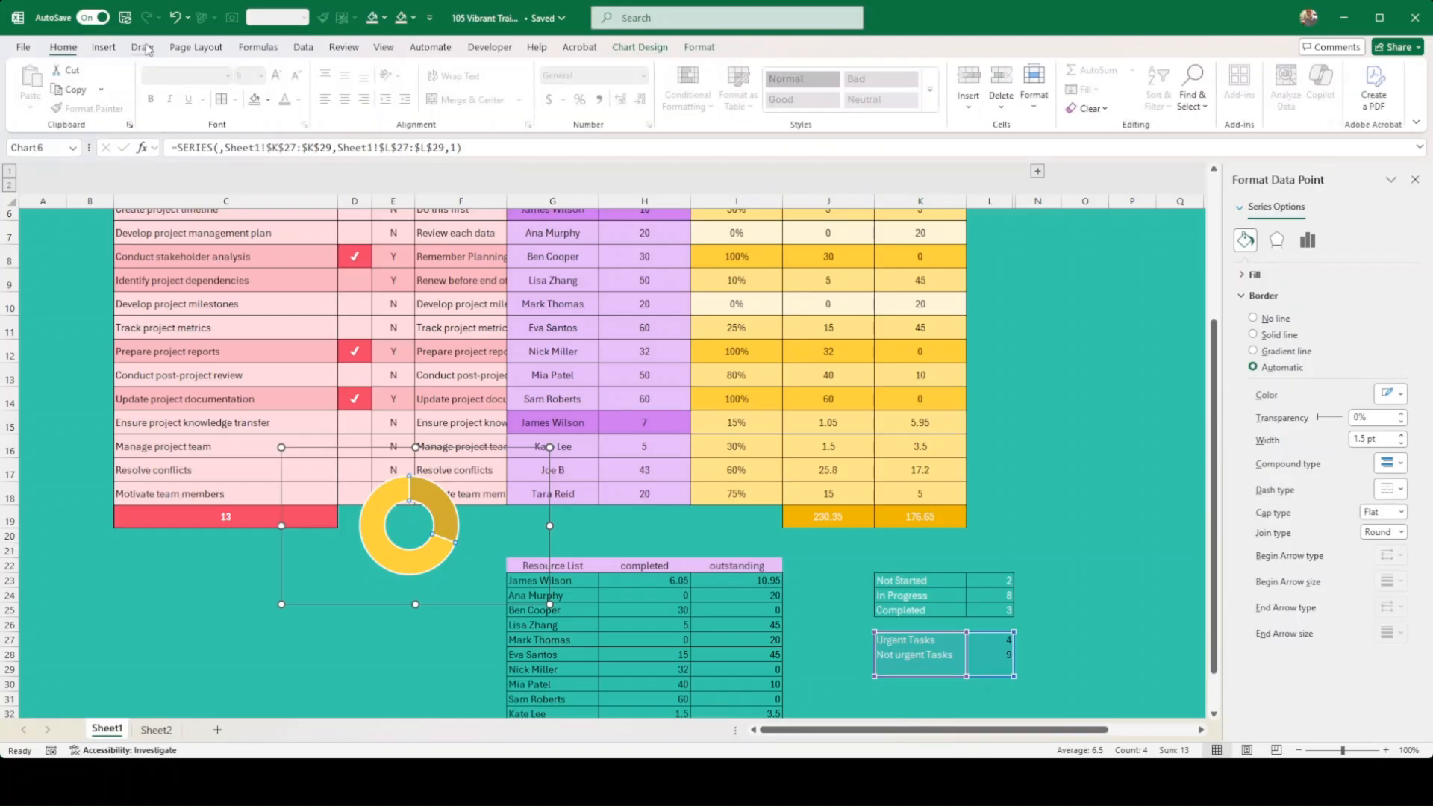
{"action": "left_click", "coordinate": [265, 102]}
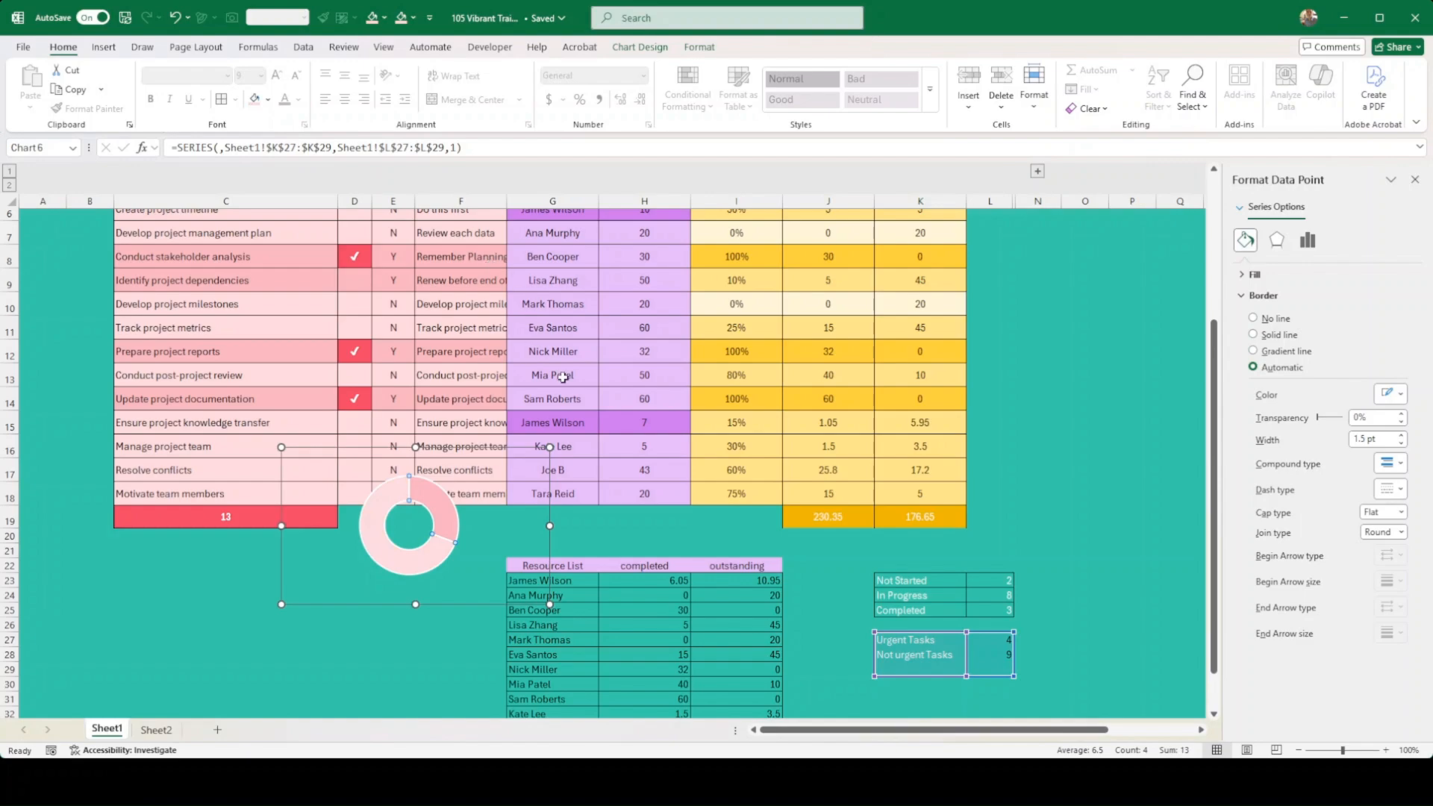
Move the pink doughnut chart above the task table, over the Description, Urgent and Notes columns.
{"action": "scroll", "coordinate": [563, 377], "scroll_direction": "up", "scroll_amount": 2}
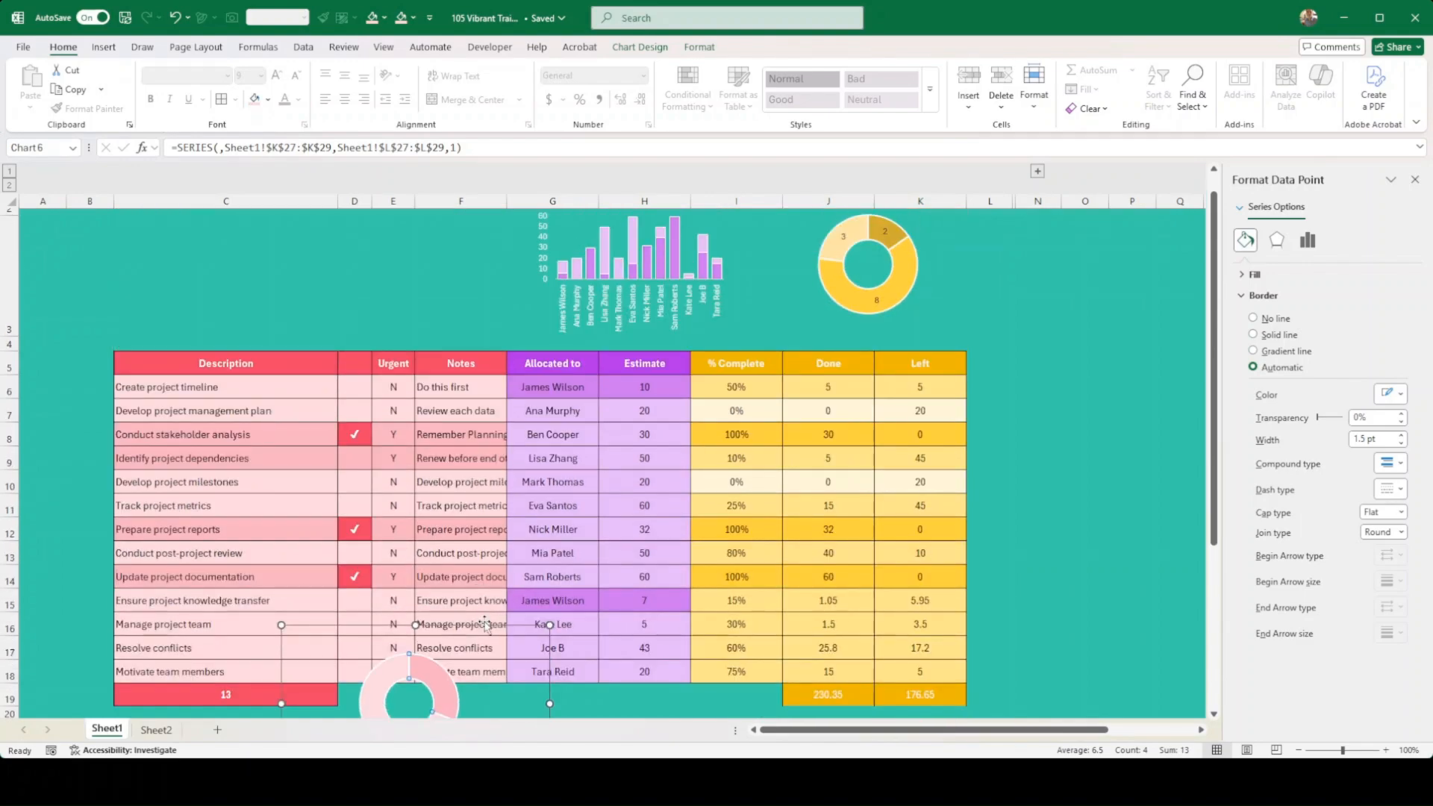
{"action": "left_click_drag", "start_coordinate": [486, 624], "coordinate": [455, 227]}
Fill the urgent slice of the pink doughnut with a darker pink and slightly shrink the chart.
{"action": "left_click", "coordinate": [408, 300]}
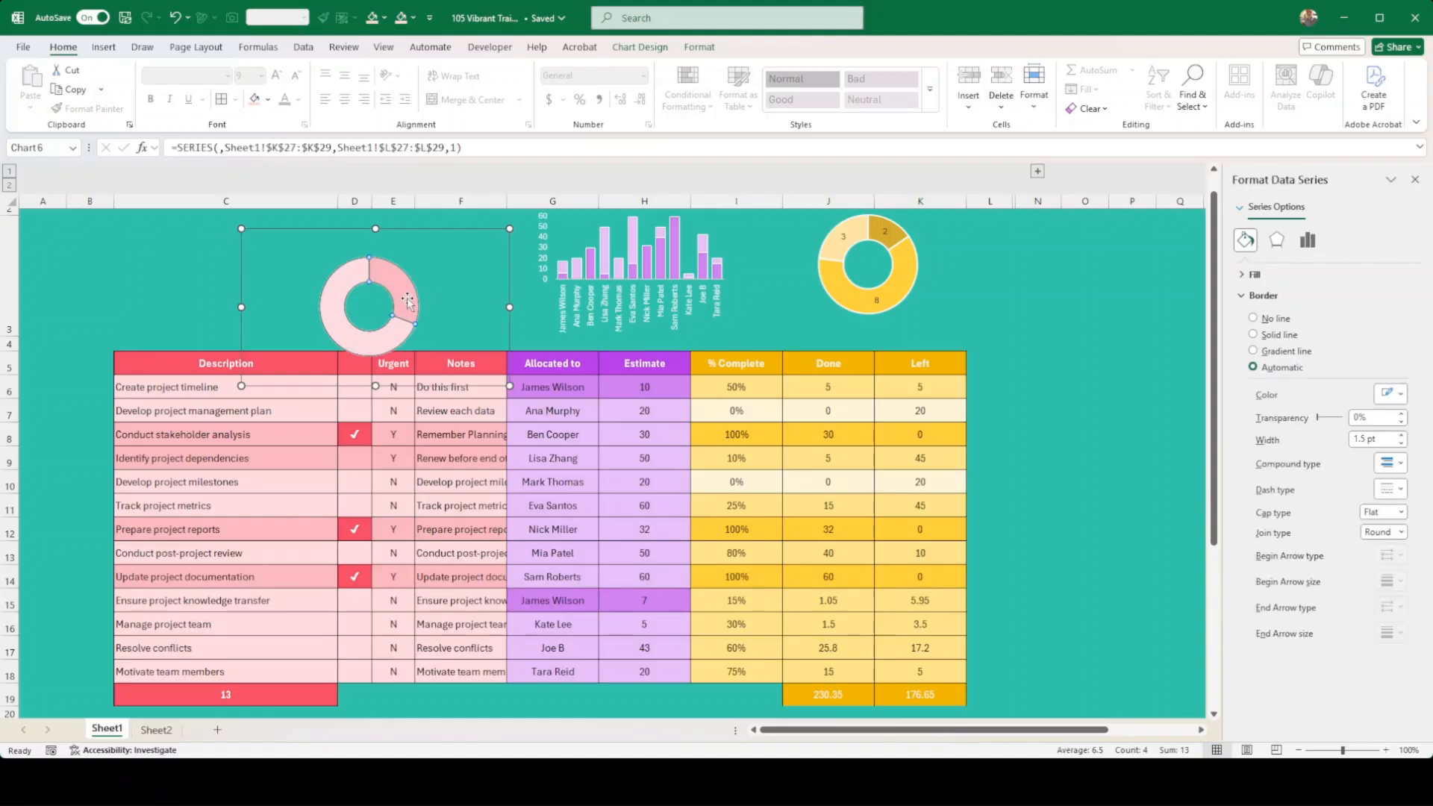
{"action": "left_click", "coordinate": [408, 300]}
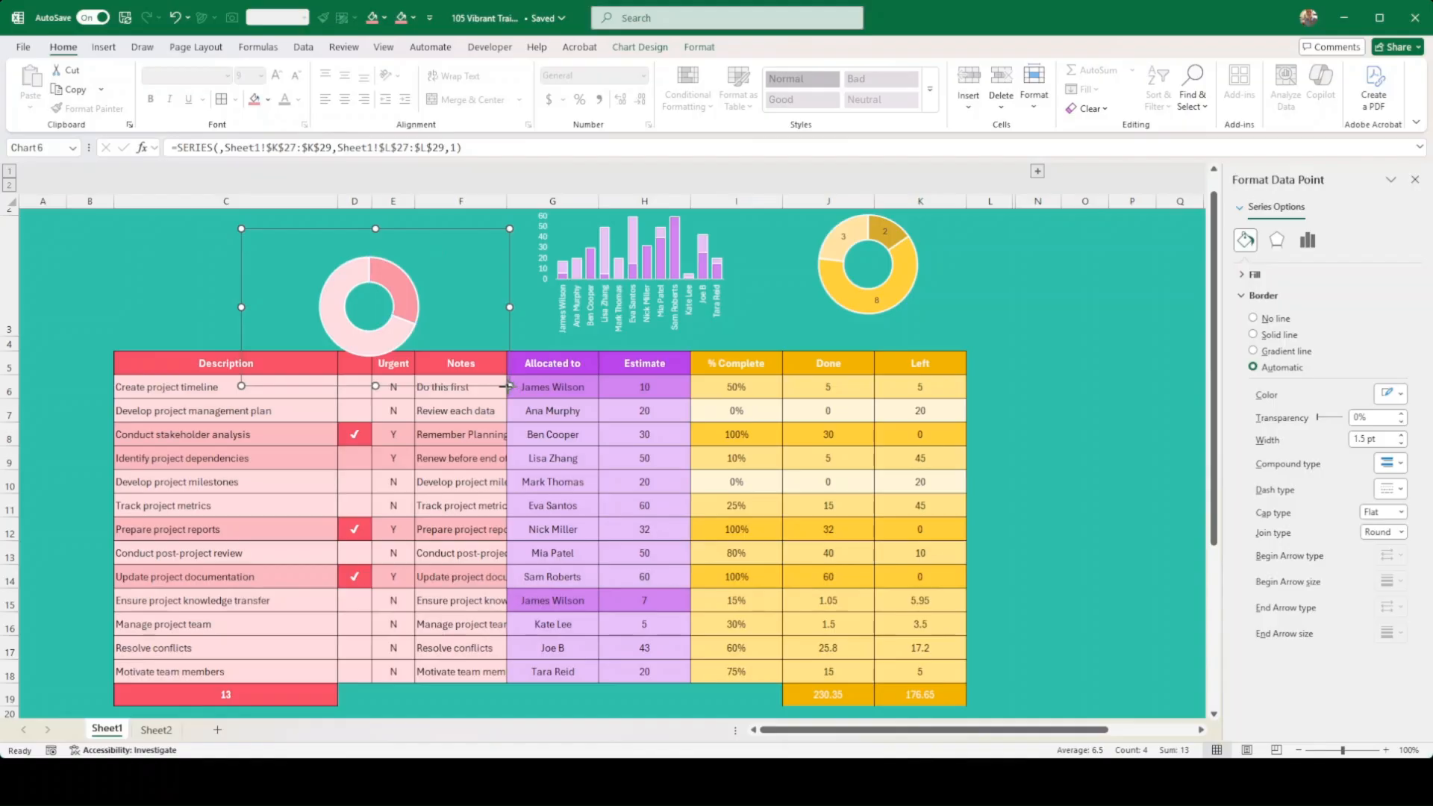
{"action": "left_click_drag", "start_coordinate": [509, 386], "coordinate": [493, 358]}
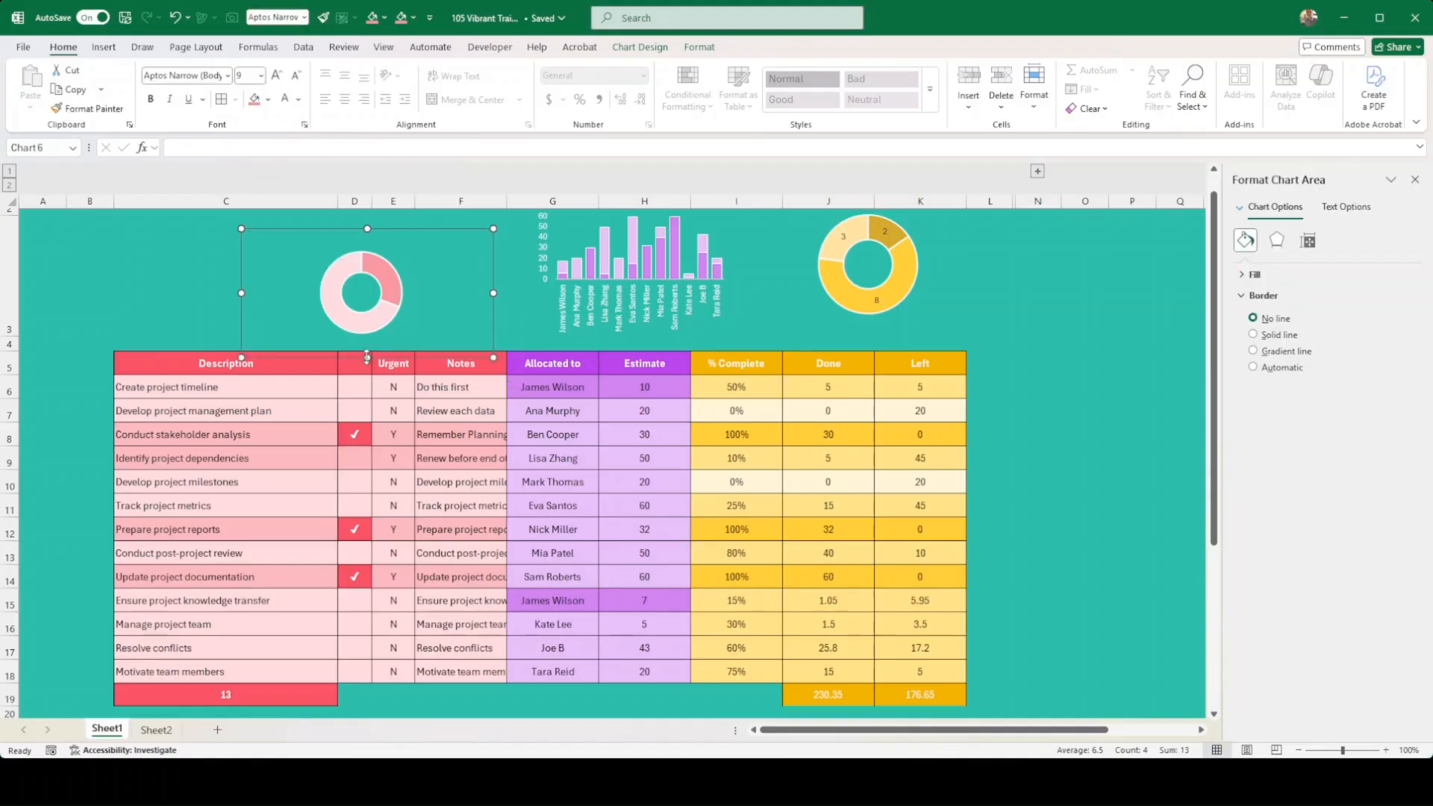
Add data labels to the pink doughnut chart and make them white and bold.
{"action": "left_click", "coordinate": [383, 276]}
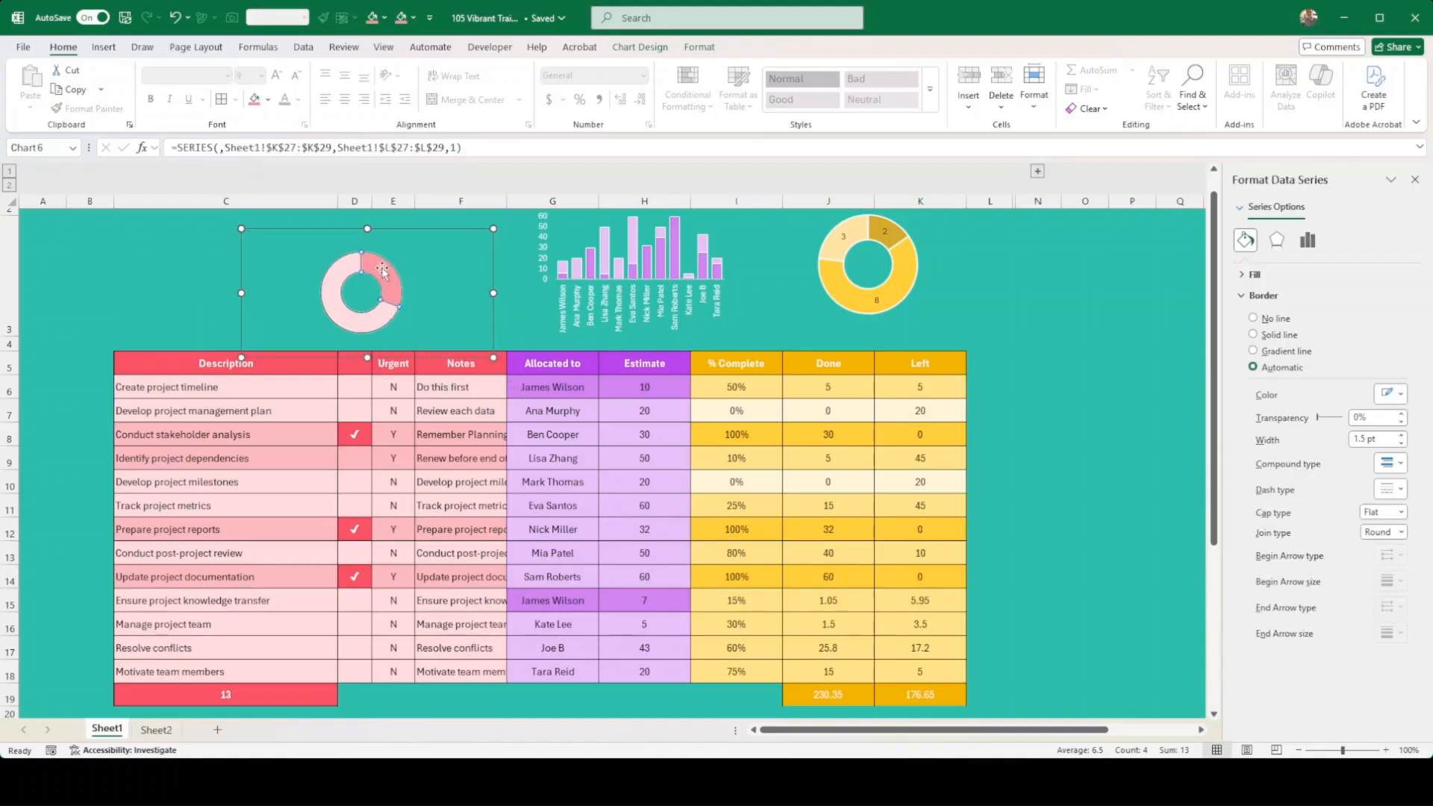
{"action": "left_click", "coordinate": [390, 284]}
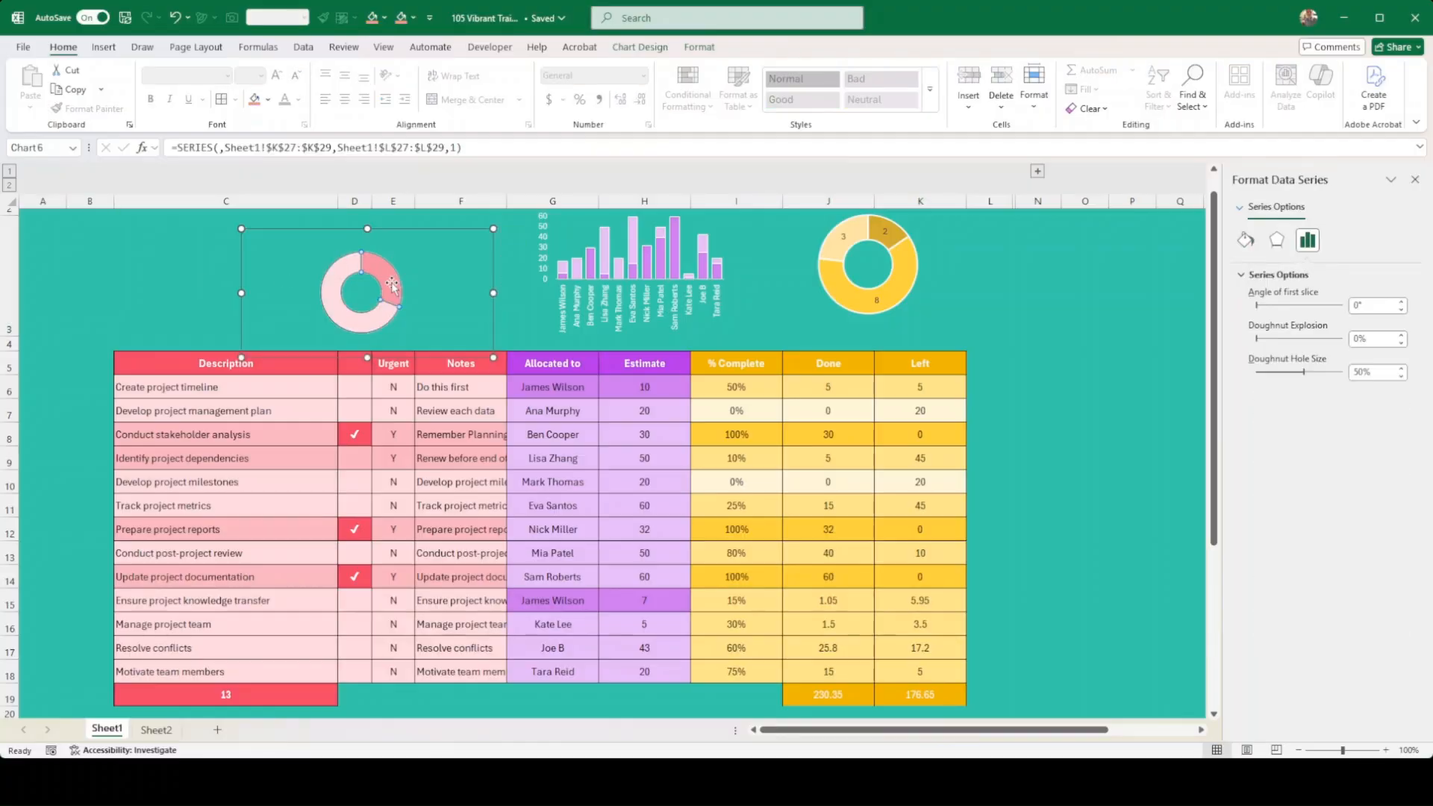
{"action": "left_click", "coordinate": [465, 398]}
{"action": "left_click", "coordinate": [387, 276]}
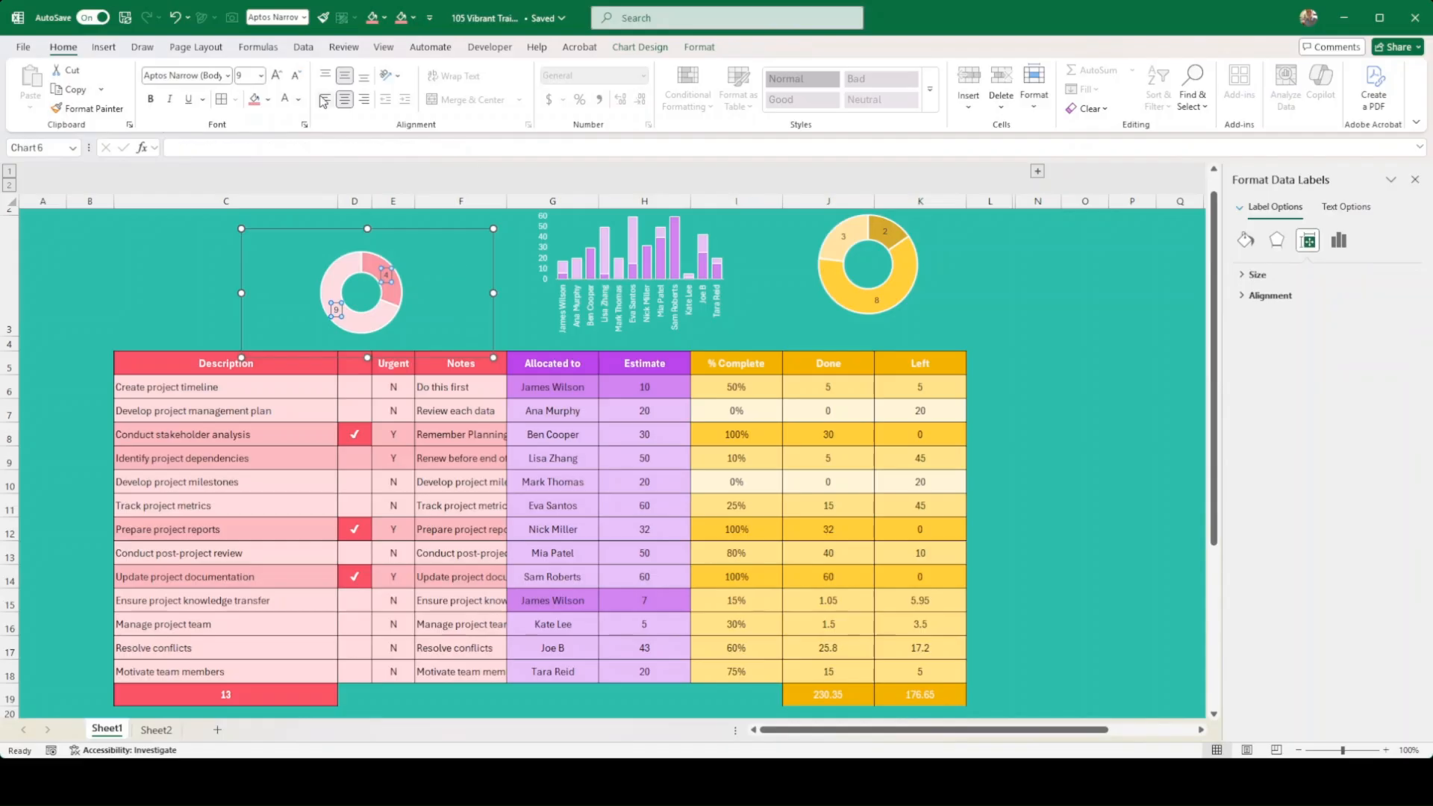
{"action": "left_click", "coordinate": [285, 101]}
{"action": "left_click", "coordinate": [182, 271]}
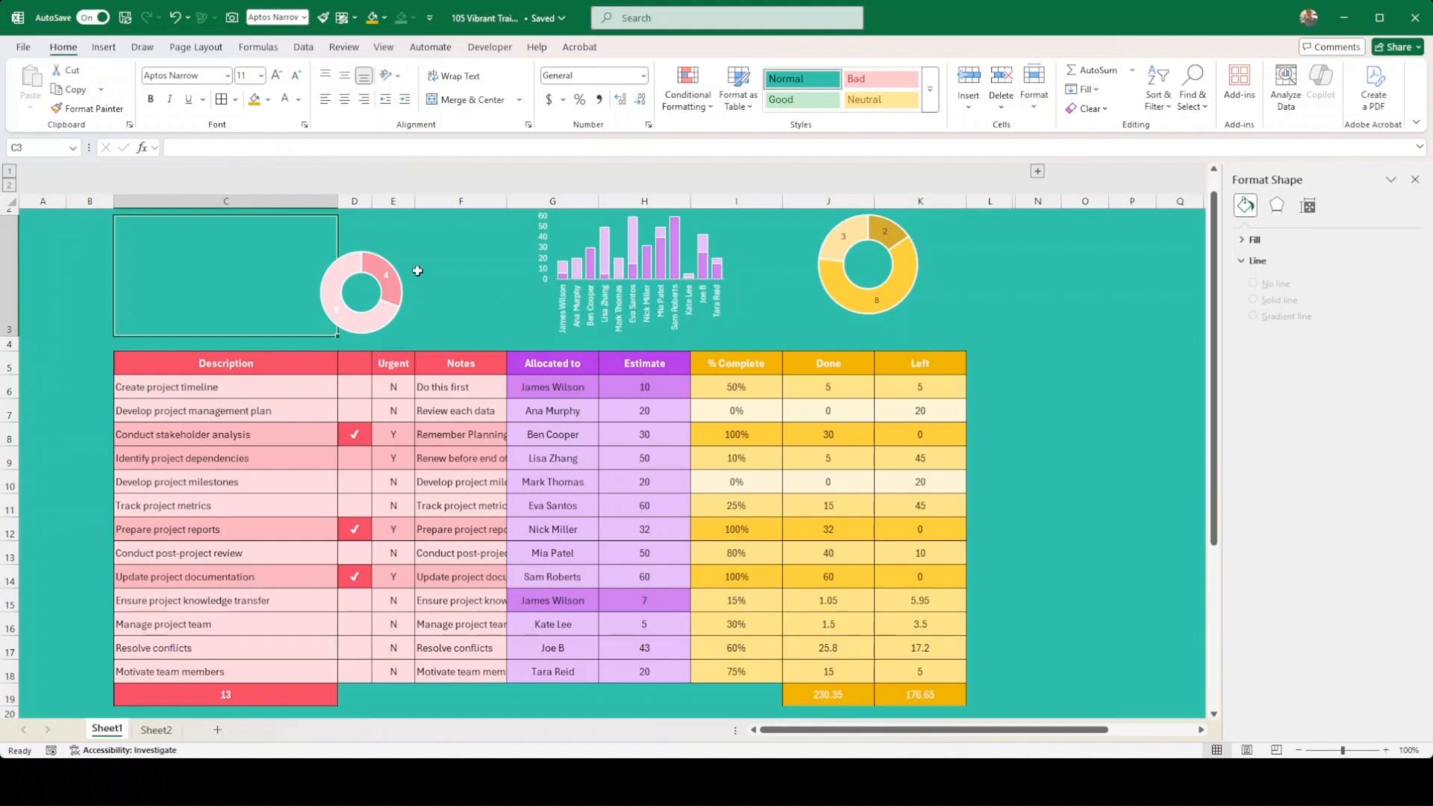
Delete the data labels from both the pink and the yellow doughnut charts.
{"action": "left_click", "coordinate": [390, 276]}
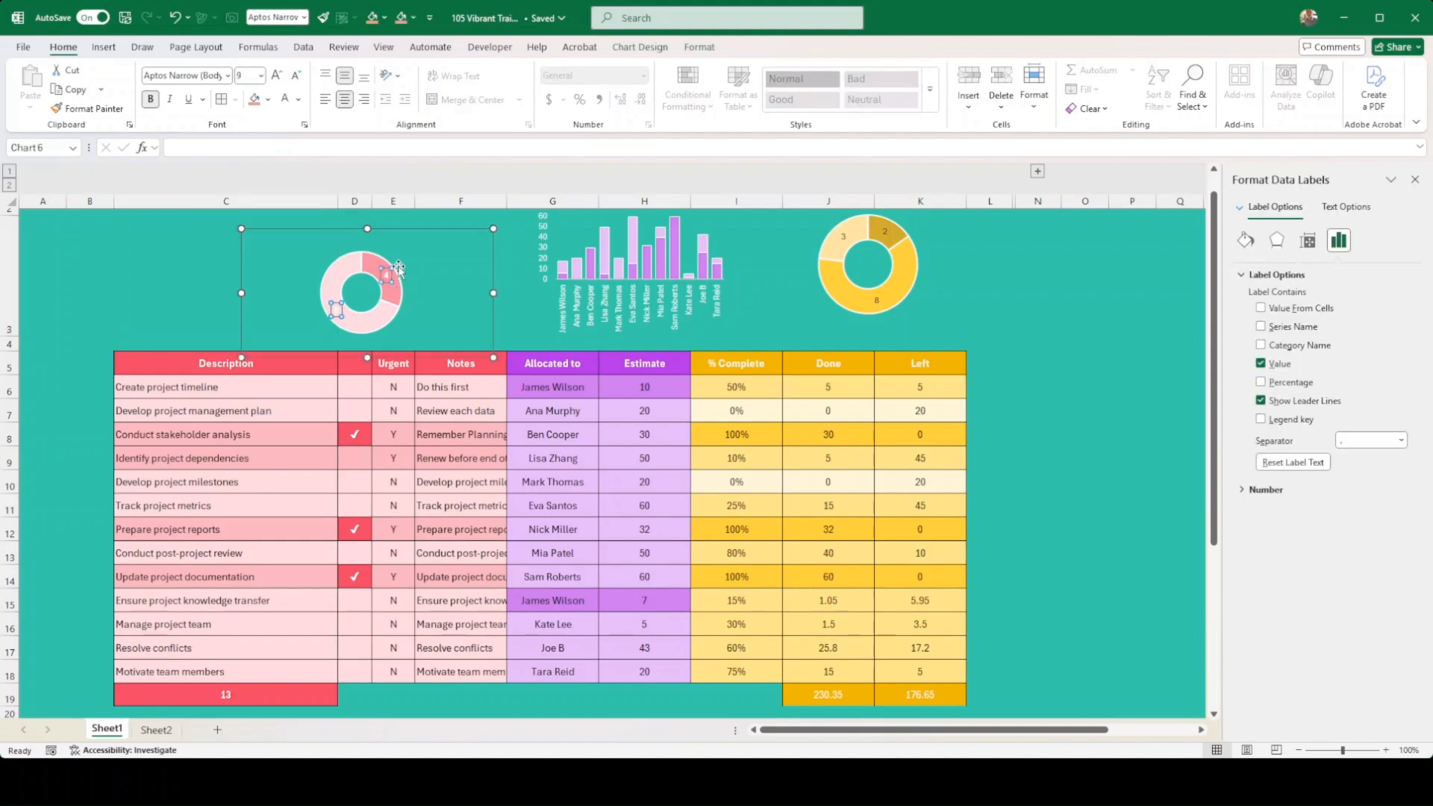
{"action": "key", "text": "Delete"}
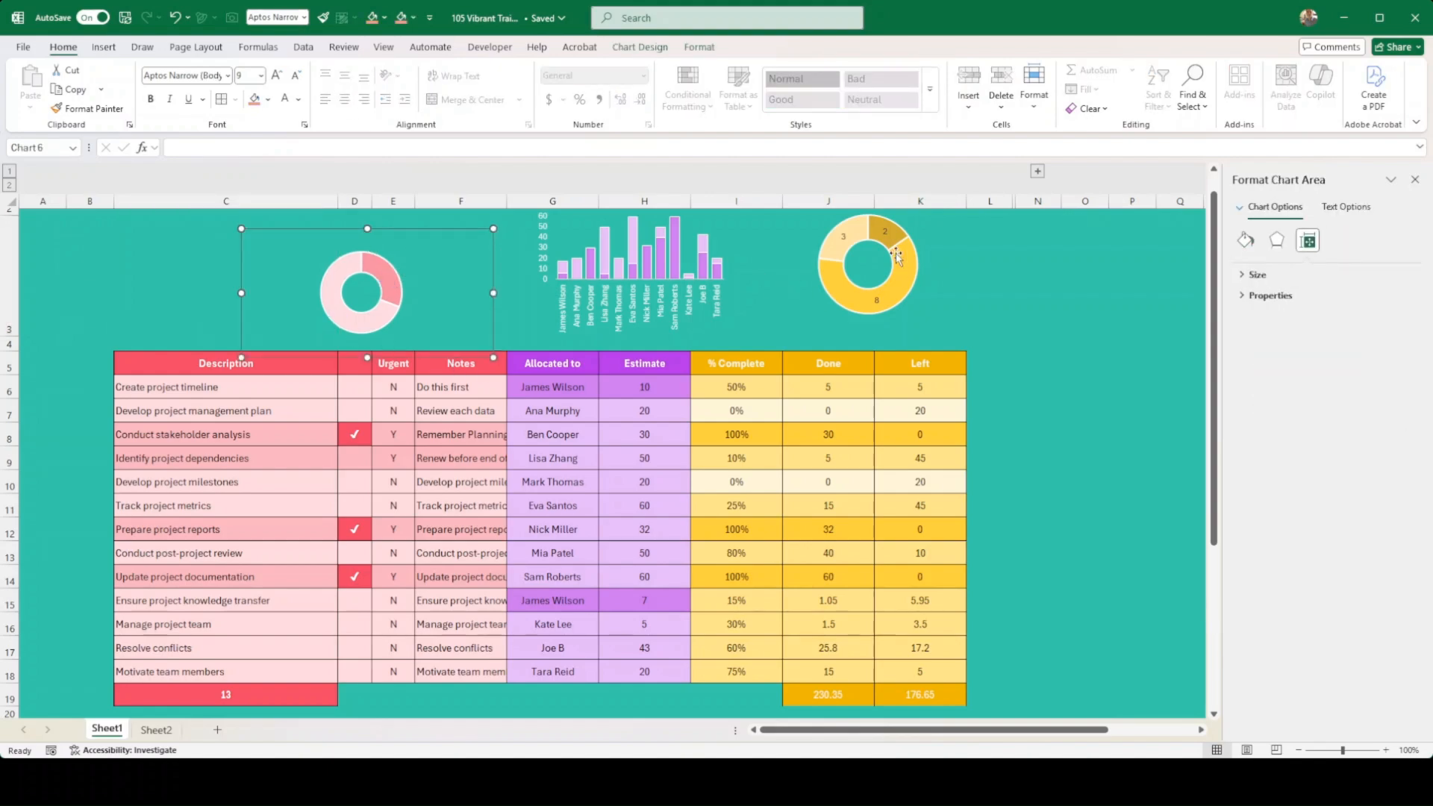
{"action": "left_click", "coordinate": [888, 306]}
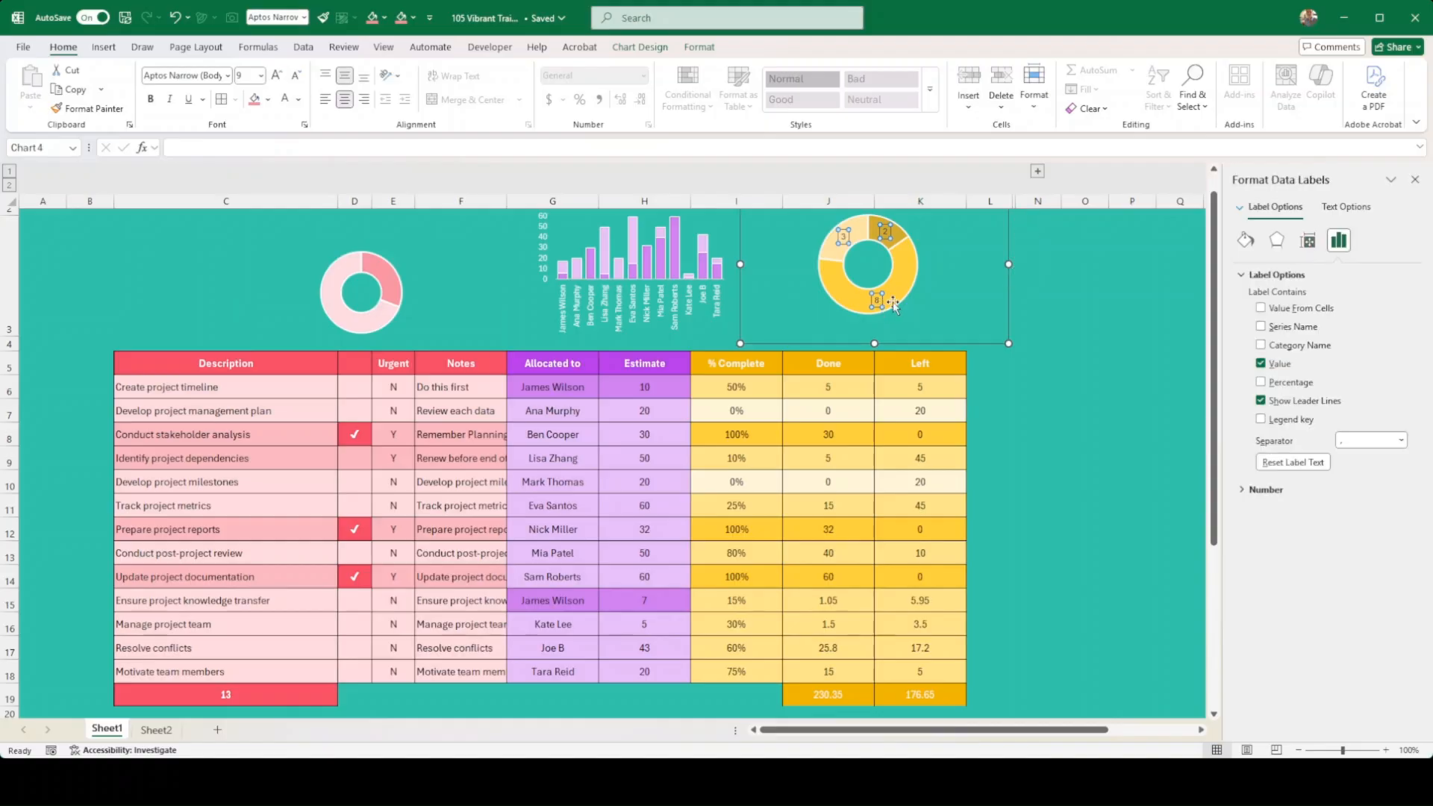
{"action": "key", "text": "Delete"}
Shrink the yellow doughnut chart slightly and place it a little lower above the yellow columns.
{"action": "left_click", "coordinate": [1013, 344]}
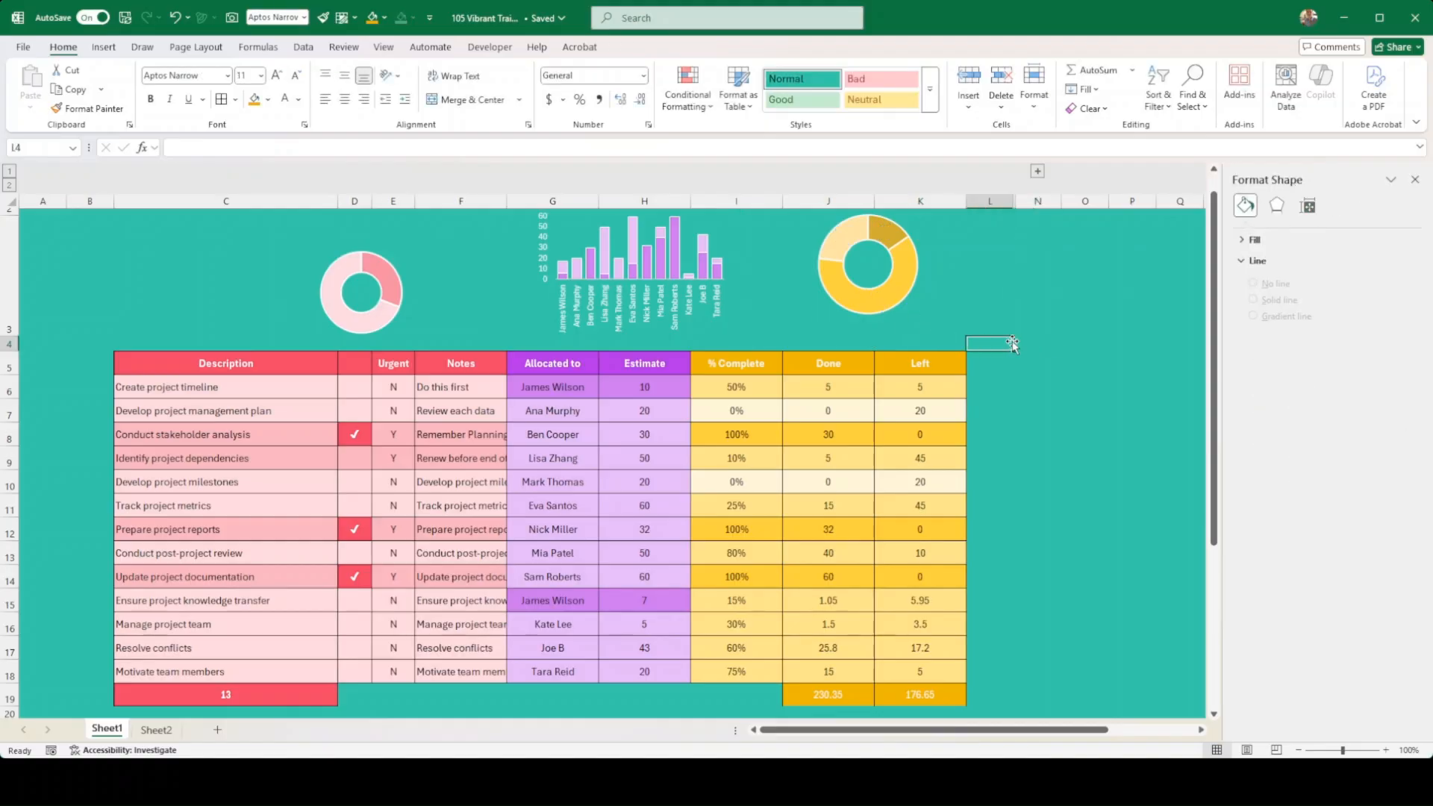
{"action": "left_click", "coordinate": [1011, 342]}
{"action": "left_click_drag", "start_coordinate": [1008, 343], "coordinate": [925, 355]}
Narrow the pink doughnut chart and place it above the Urgent and Notes columns, beside the purple column chart.
{"action": "left_click", "coordinate": [385, 317]}
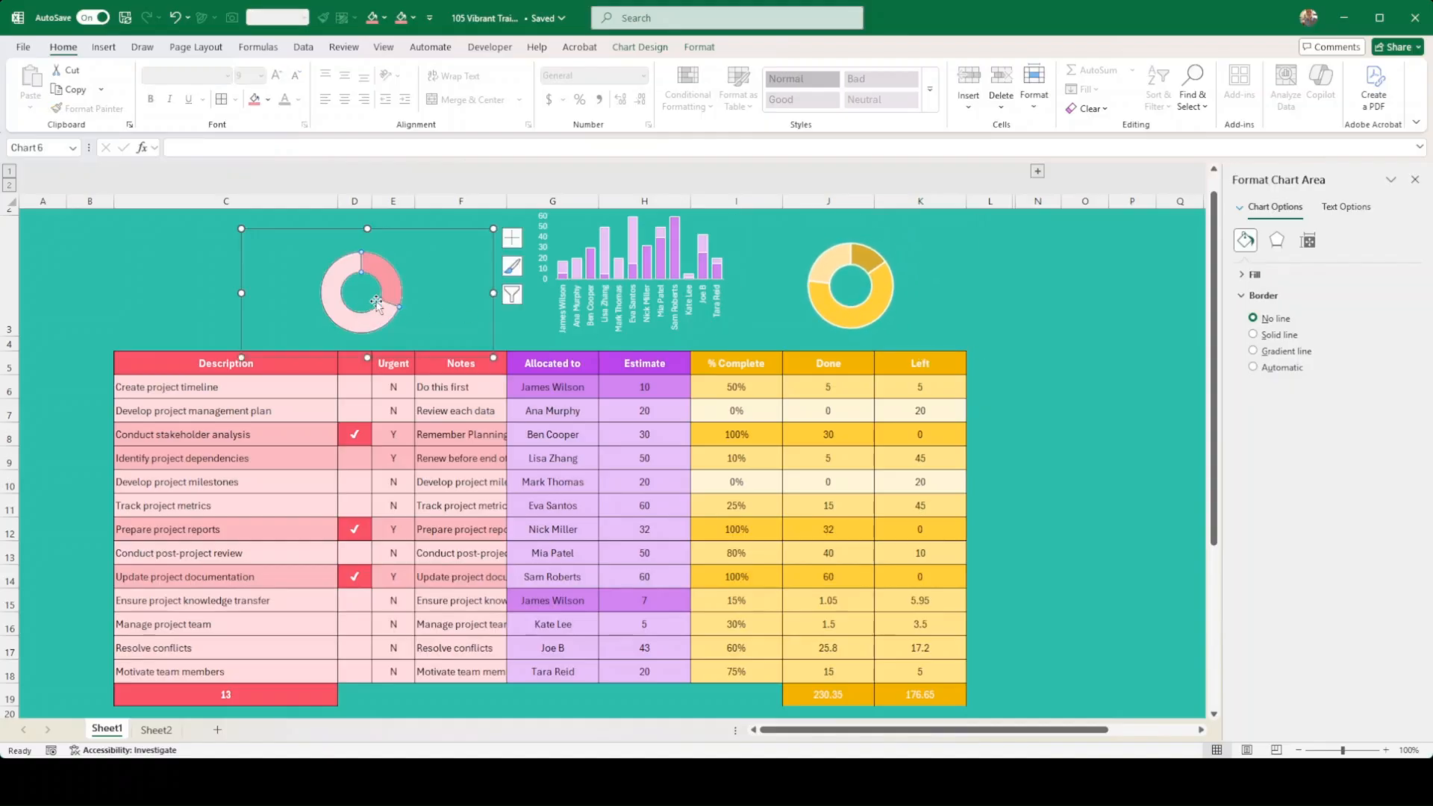
{"action": "left_click", "coordinate": [385, 315]}
{"action": "left_click_drag", "start_coordinate": [494, 293], "coordinate": [448, 293]}
{"action": "left_click_drag", "start_coordinate": [383, 361], "coordinate": [443, 351]}
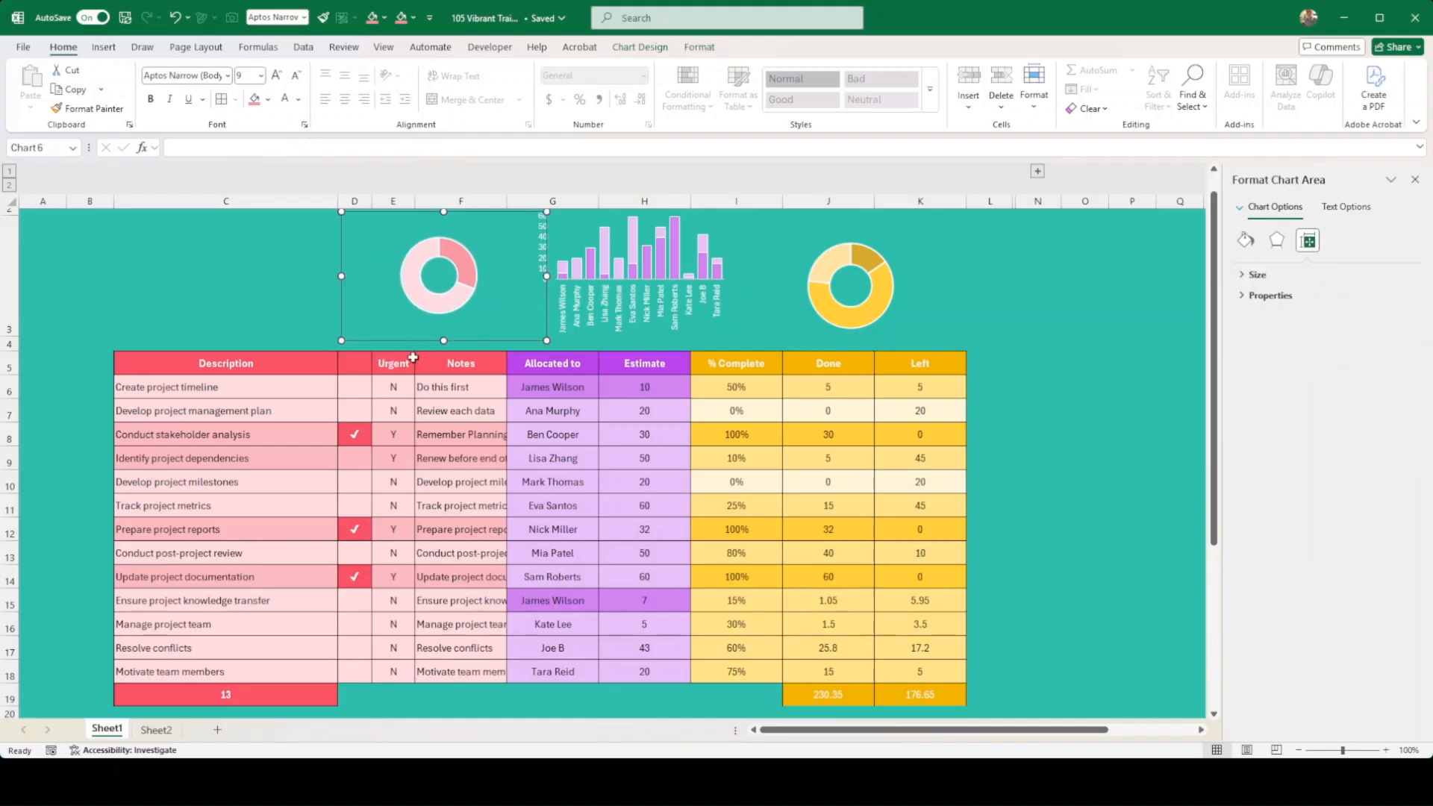
Insert a text box about 8.4 cm wide and 2 cm high over the task table with the text Completion.
{"action": "left_click", "coordinate": [675, 294]}
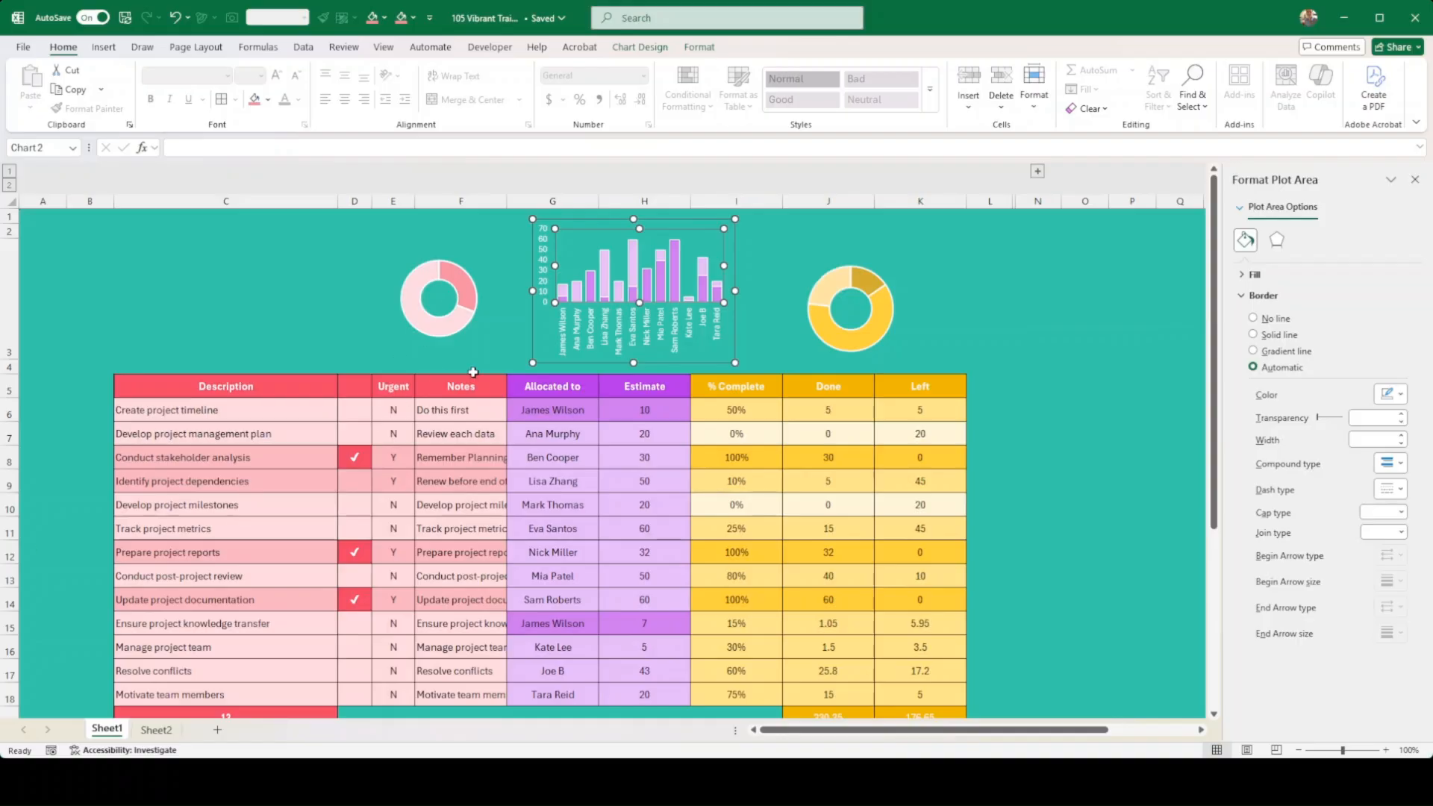
{"action": "left_click", "coordinate": [428, 364]}
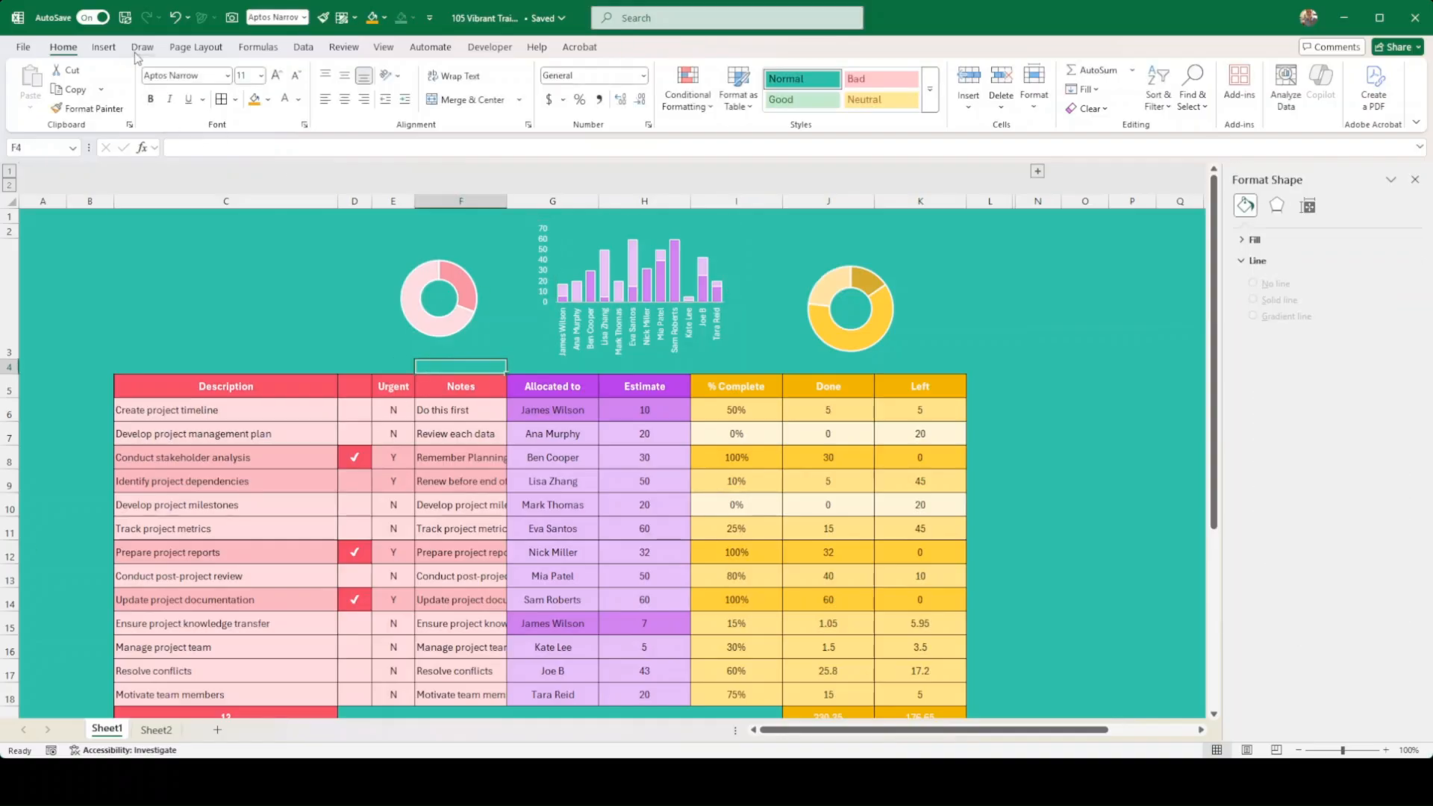
{"action": "left_click", "coordinate": [104, 48]}
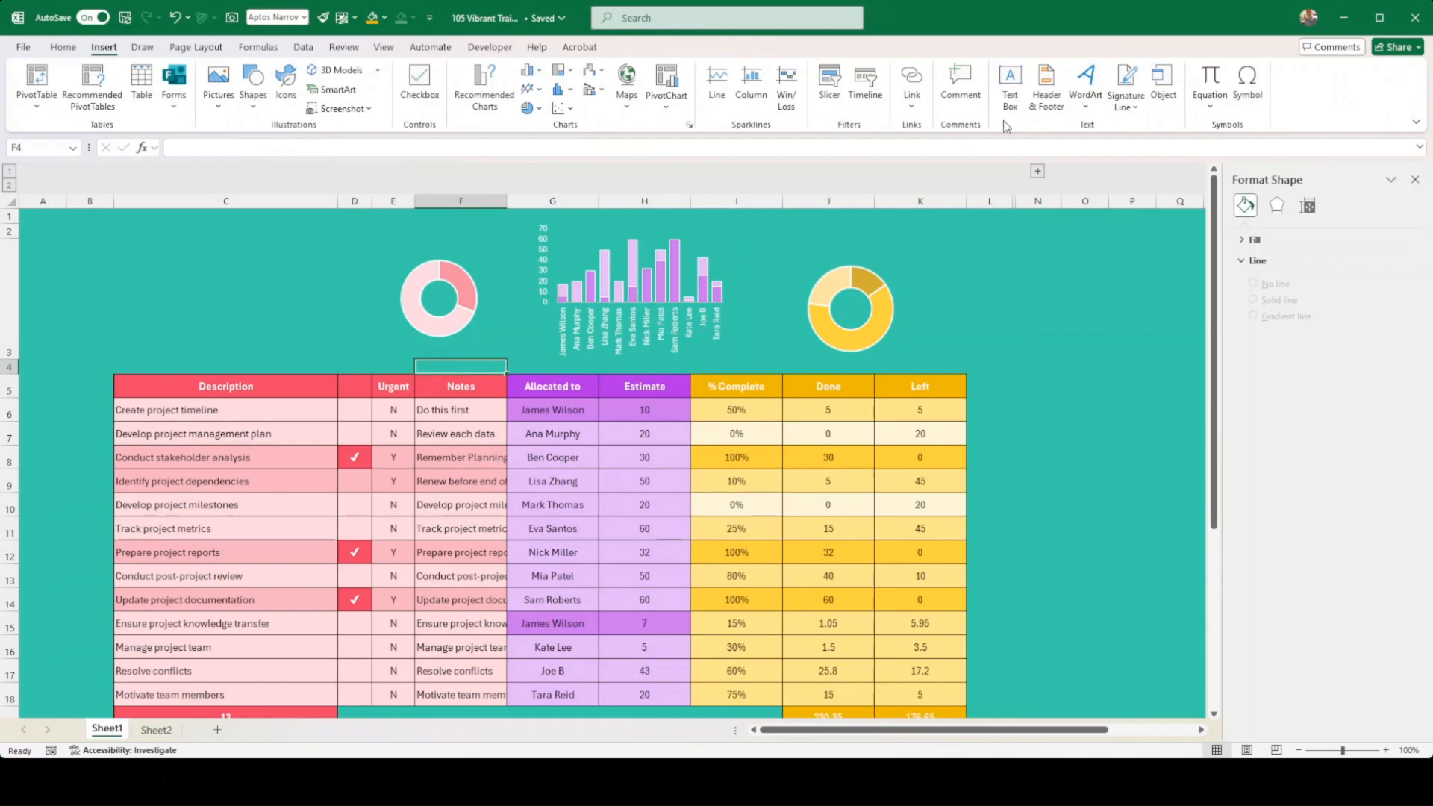
{"action": "left_click", "coordinate": [1010, 88]}
{"action": "left_click_drag", "start_coordinate": [679, 409], "coordinate": [913, 466]}
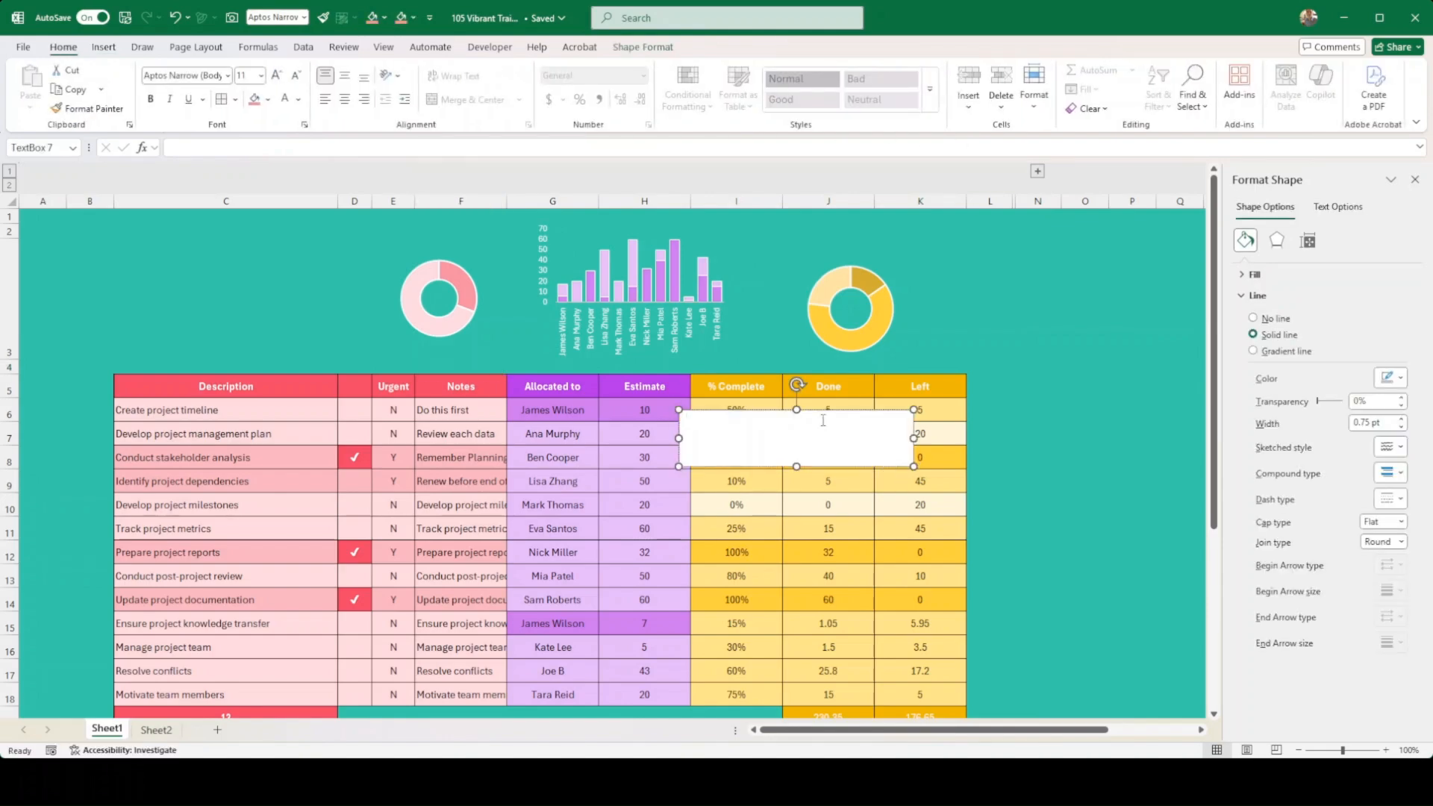
{"action": "type", "text": "Completion"}
Make the Completion text bold and white and remove the text box's fill.
{"action": "left_click", "coordinate": [152, 99]}
{"action": "left_click", "coordinate": [760, 469]}
{"action": "left_click", "coordinate": [152, 100]}
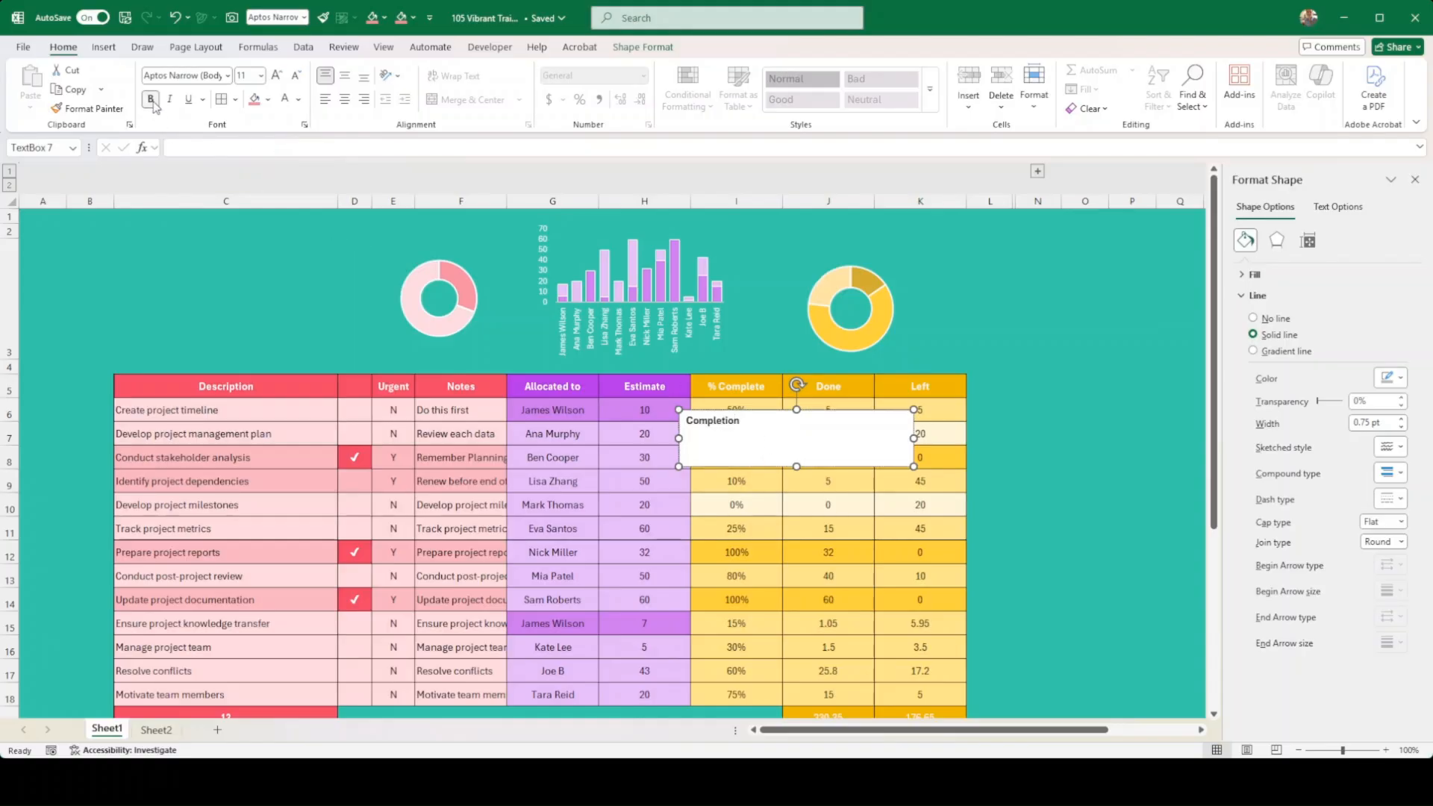
{"action": "left_click", "coordinate": [285, 100]}
{"action": "left_click", "coordinate": [643, 47]}
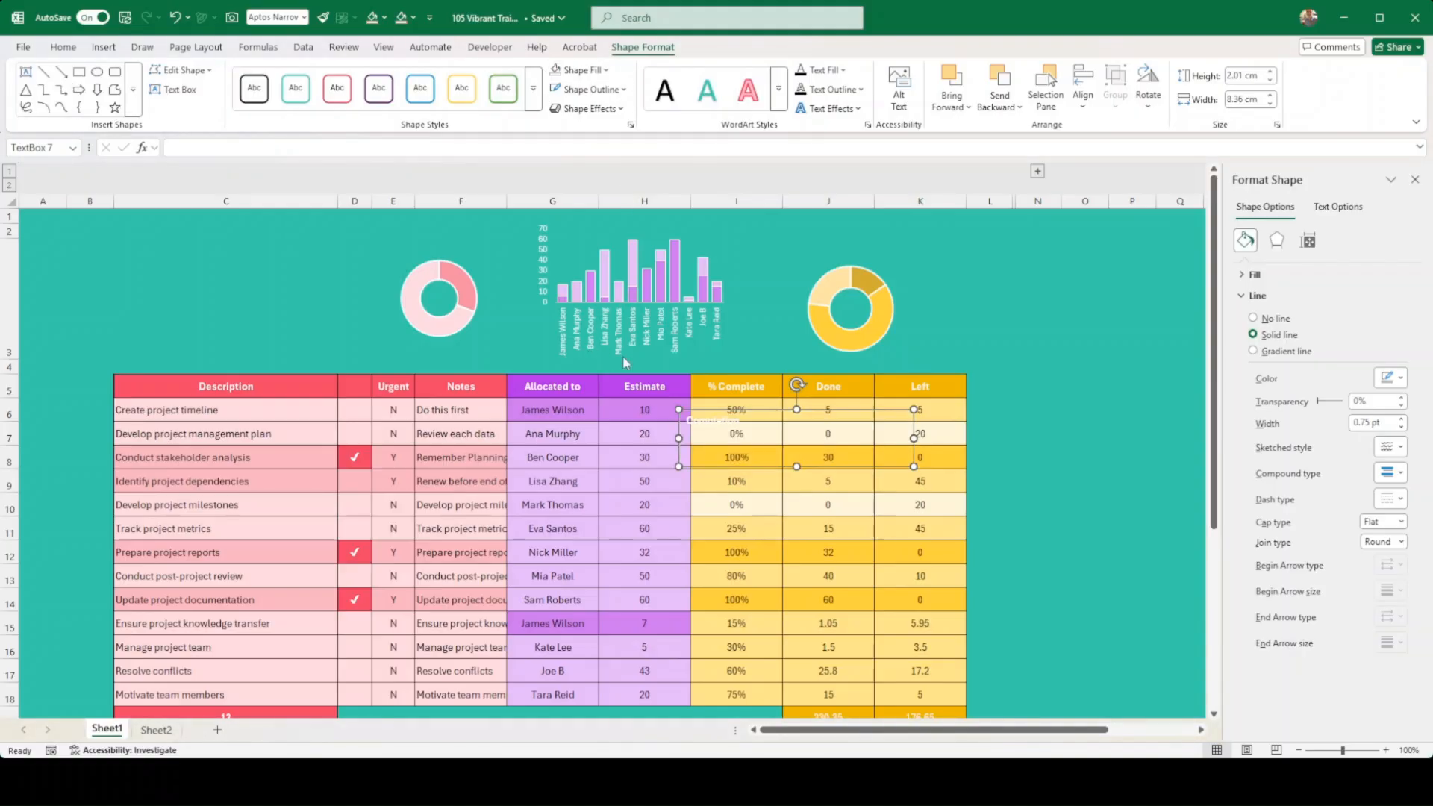
Move the Completion text box beneath the yellow doughnut chart and enlarge its text to 24 pt.
{"action": "left_click_drag", "start_coordinate": [826, 474], "coordinate": [937, 413]}
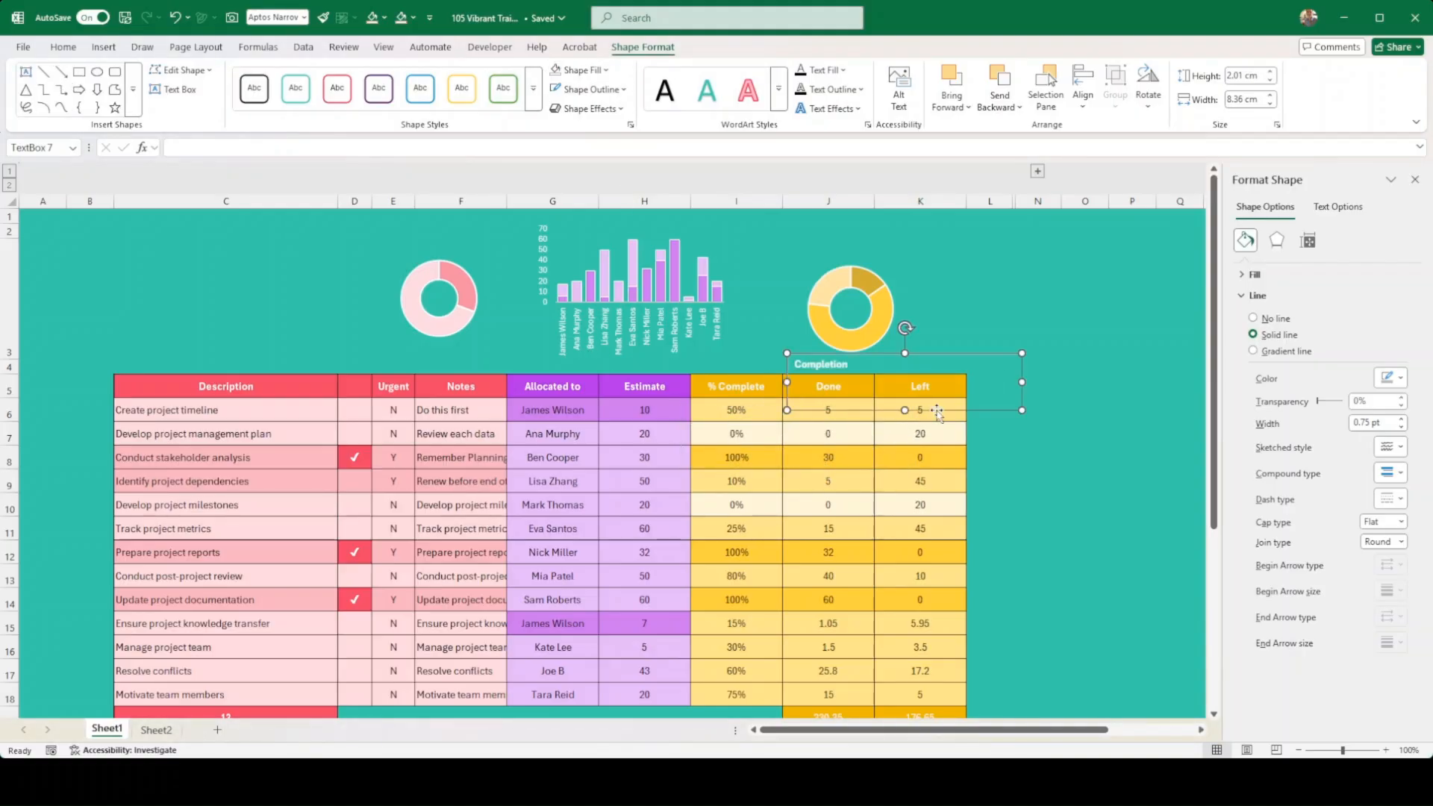
{"action": "left_click", "coordinate": [64, 47]}
{"action": "left_click", "coordinate": [276, 76]}
{"action": "left_click", "coordinate": [276, 76]}
{"action": "left_click", "coordinate": [276, 76]}
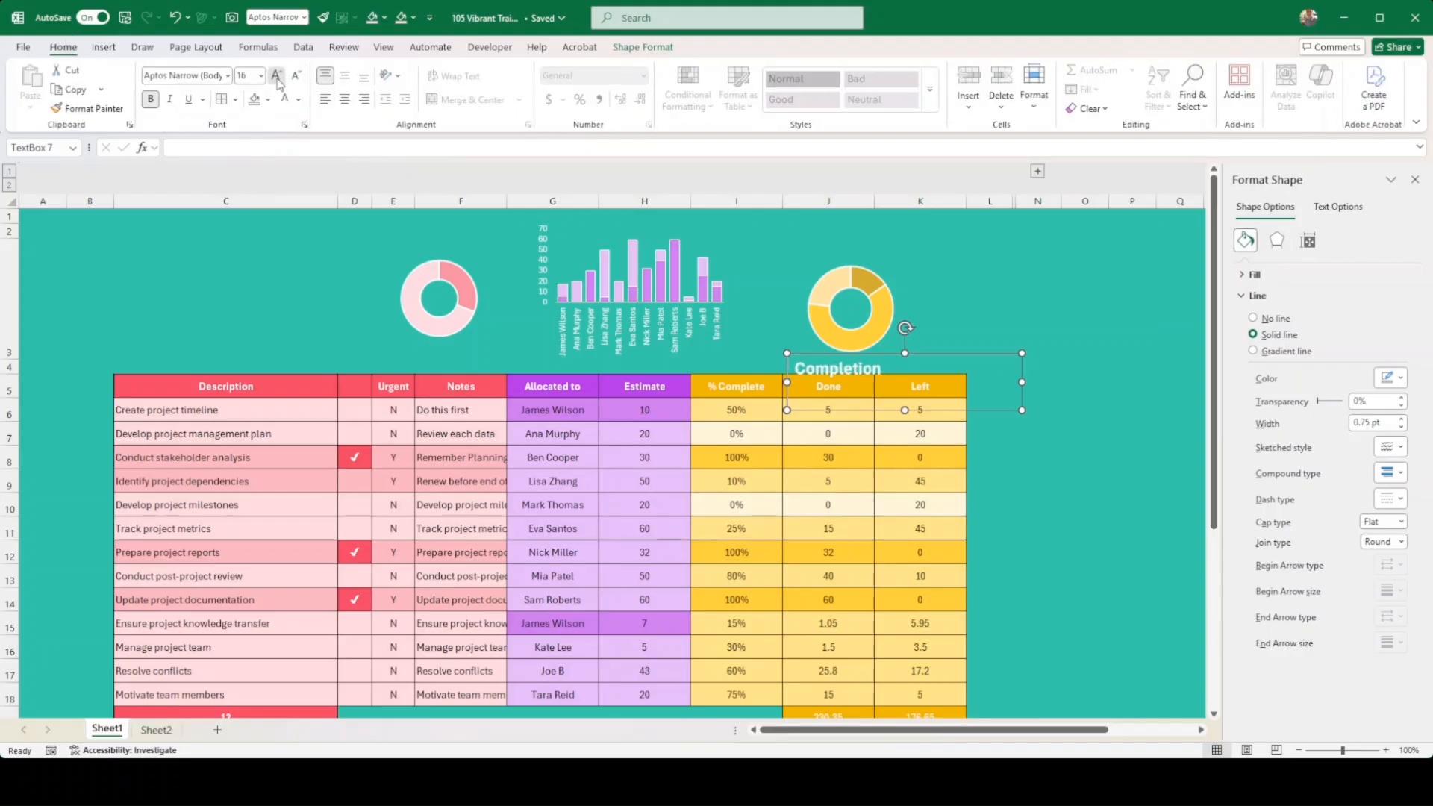
{"action": "left_click", "coordinate": [276, 76]}
{"action": "left_click", "coordinate": [277, 76]}
{"action": "left_click", "coordinate": [276, 76]}
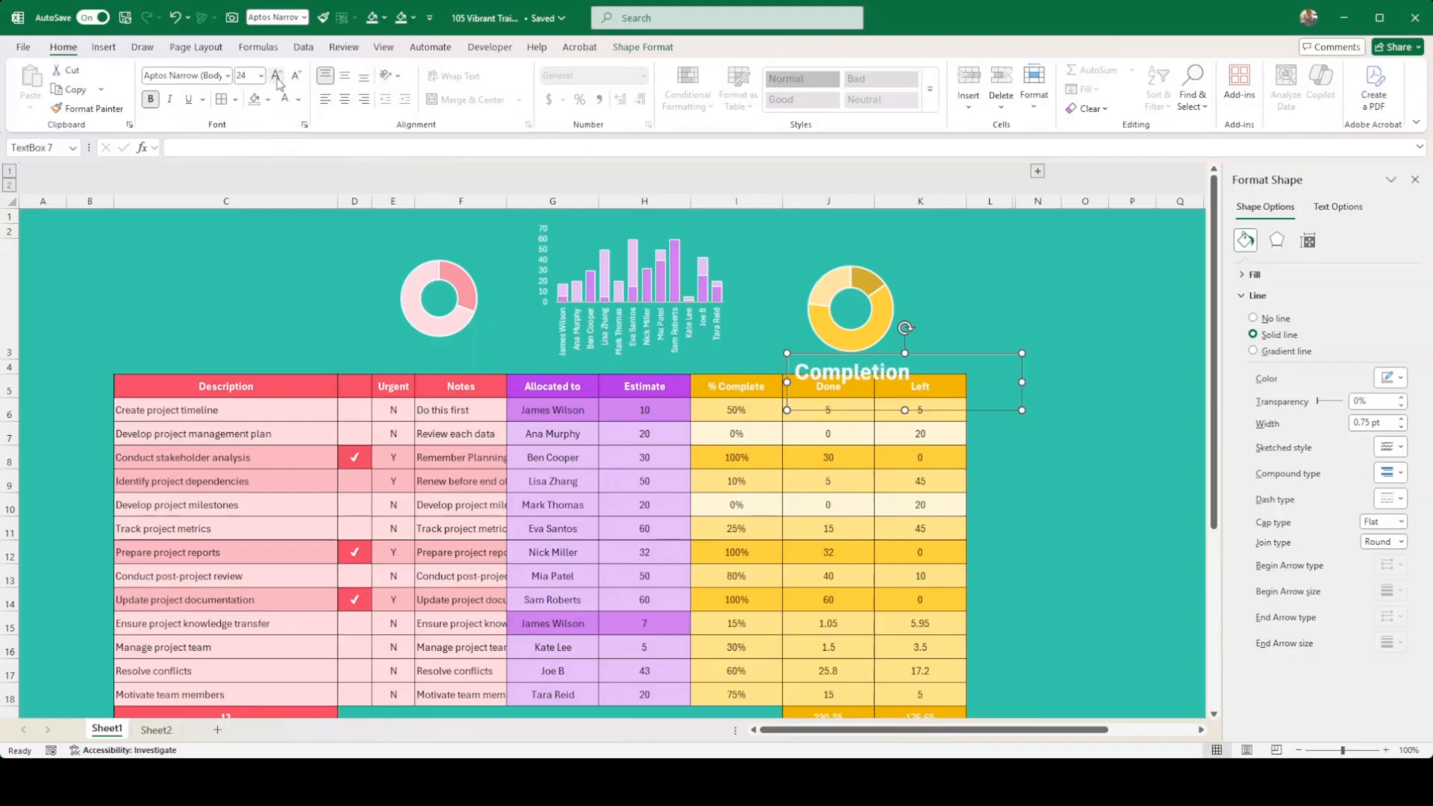
Remove the outline of the Completion text box.
{"action": "left_click", "coordinate": [1098, 479]}
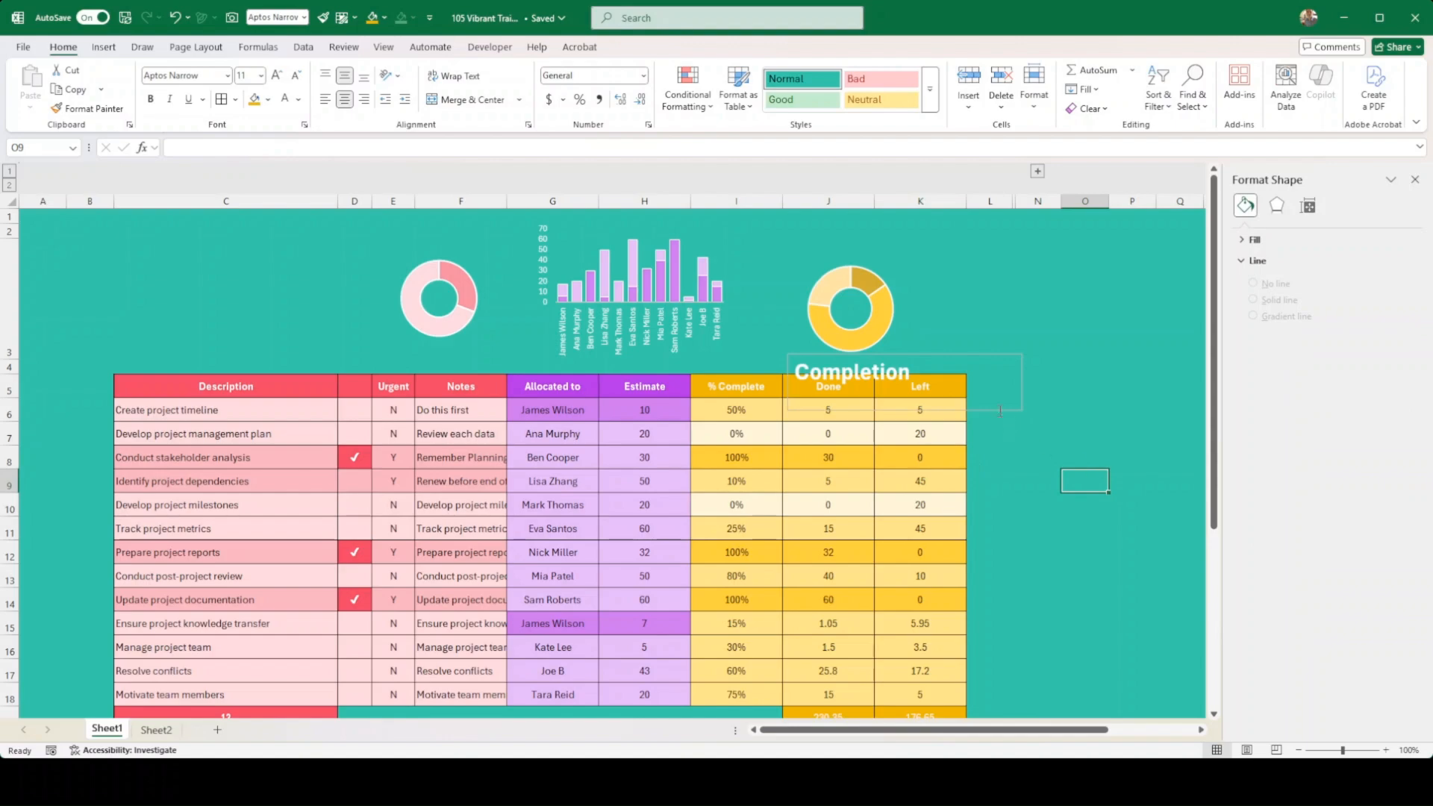
{"action": "left_click", "coordinate": [1002, 410]}
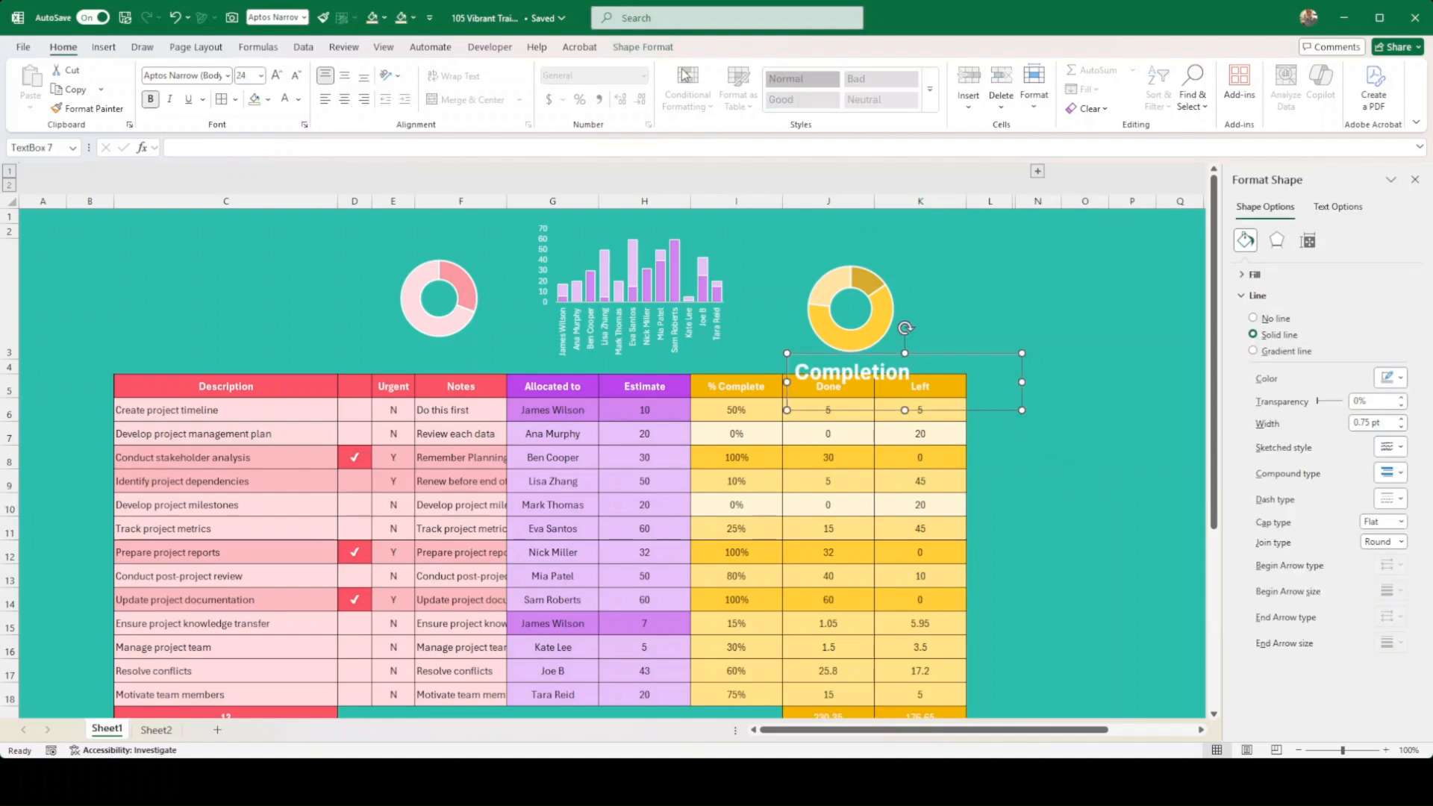
{"action": "left_click", "coordinate": [642, 47]}
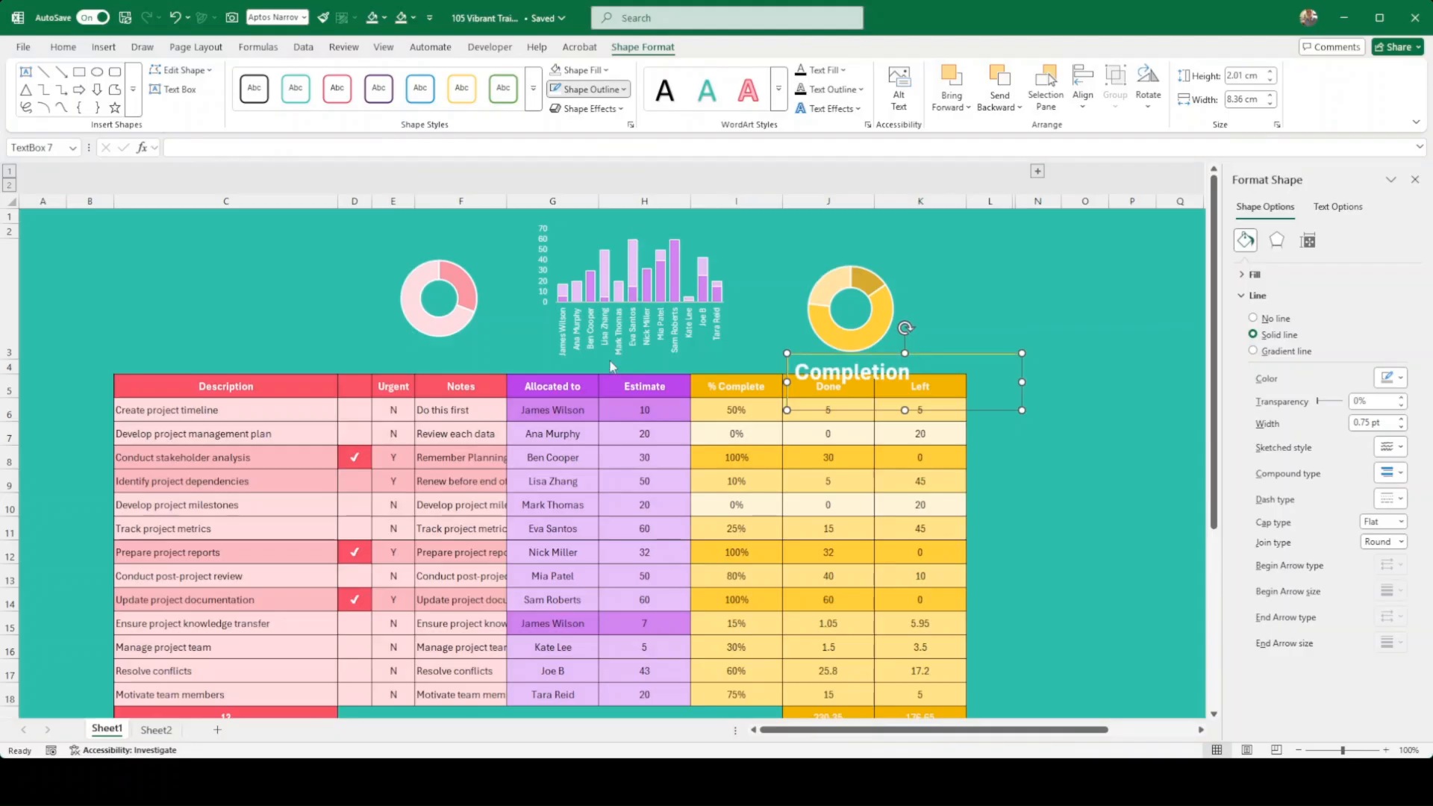
{"action": "left_click", "coordinate": [635, 232]}
Raise the yellow doughnut chart and its Completion label clear of the table, and shrink the label's text box to fit its text.
{"action": "left_click", "coordinate": [860, 310]}
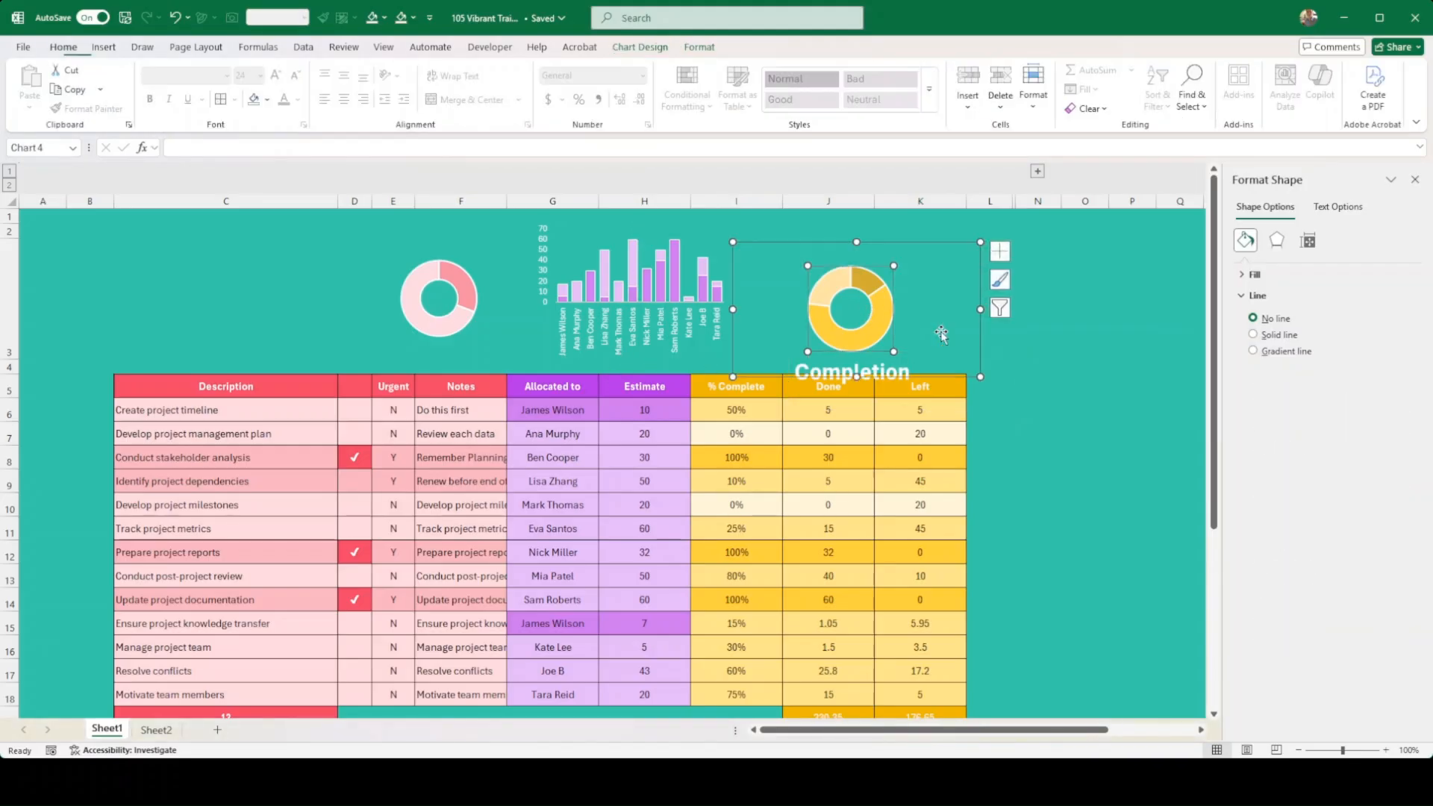
{"action": "left_click_drag", "start_coordinate": [973, 352], "coordinate": [981, 332]}
{"action": "left_click", "coordinate": [890, 369]}
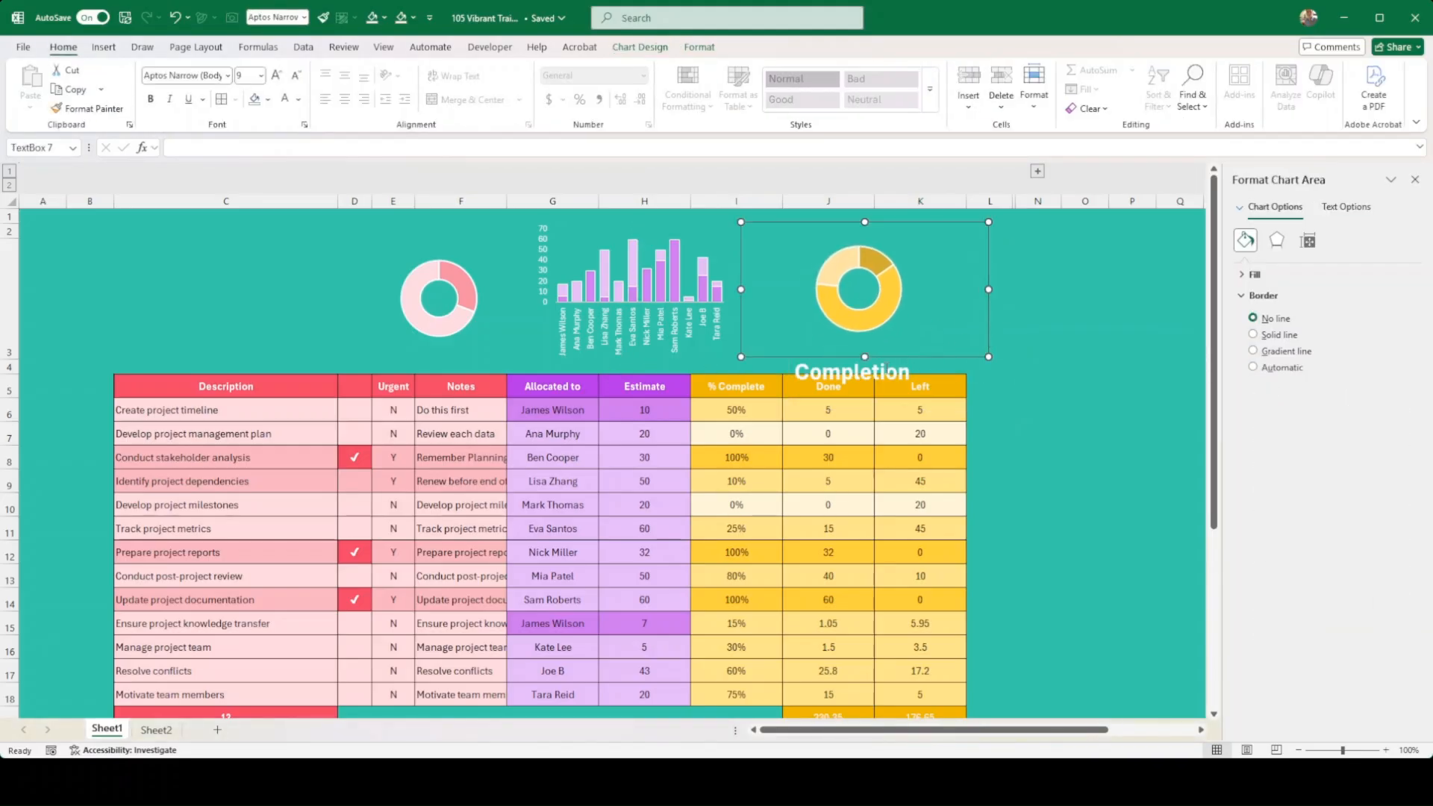
{"action": "left_click_drag", "start_coordinate": [916, 410], "coordinate": [916, 391]}
{"action": "left_click_drag", "start_coordinate": [1023, 364], "coordinate": [935, 364]}
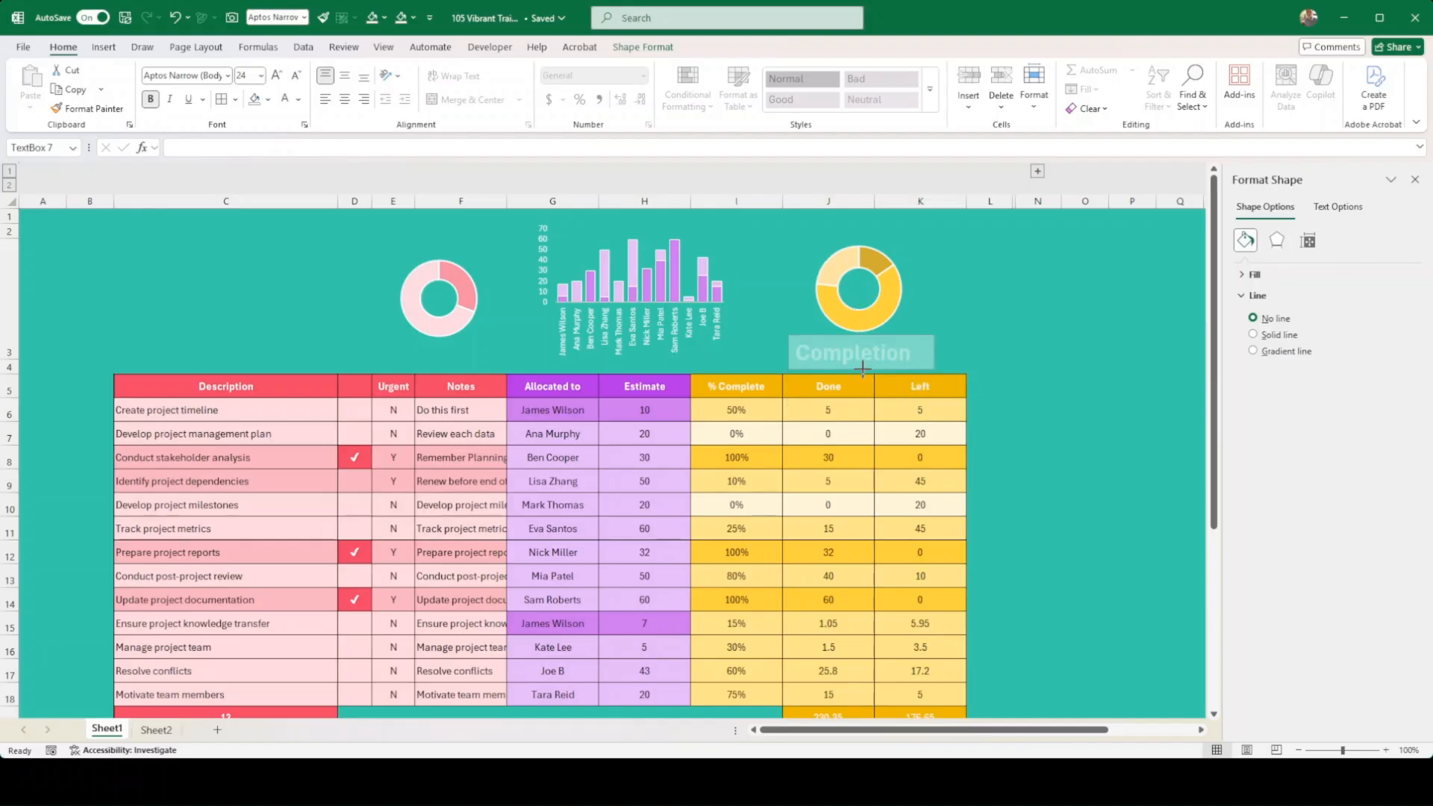
{"action": "left_click", "coordinate": [1018, 428]}
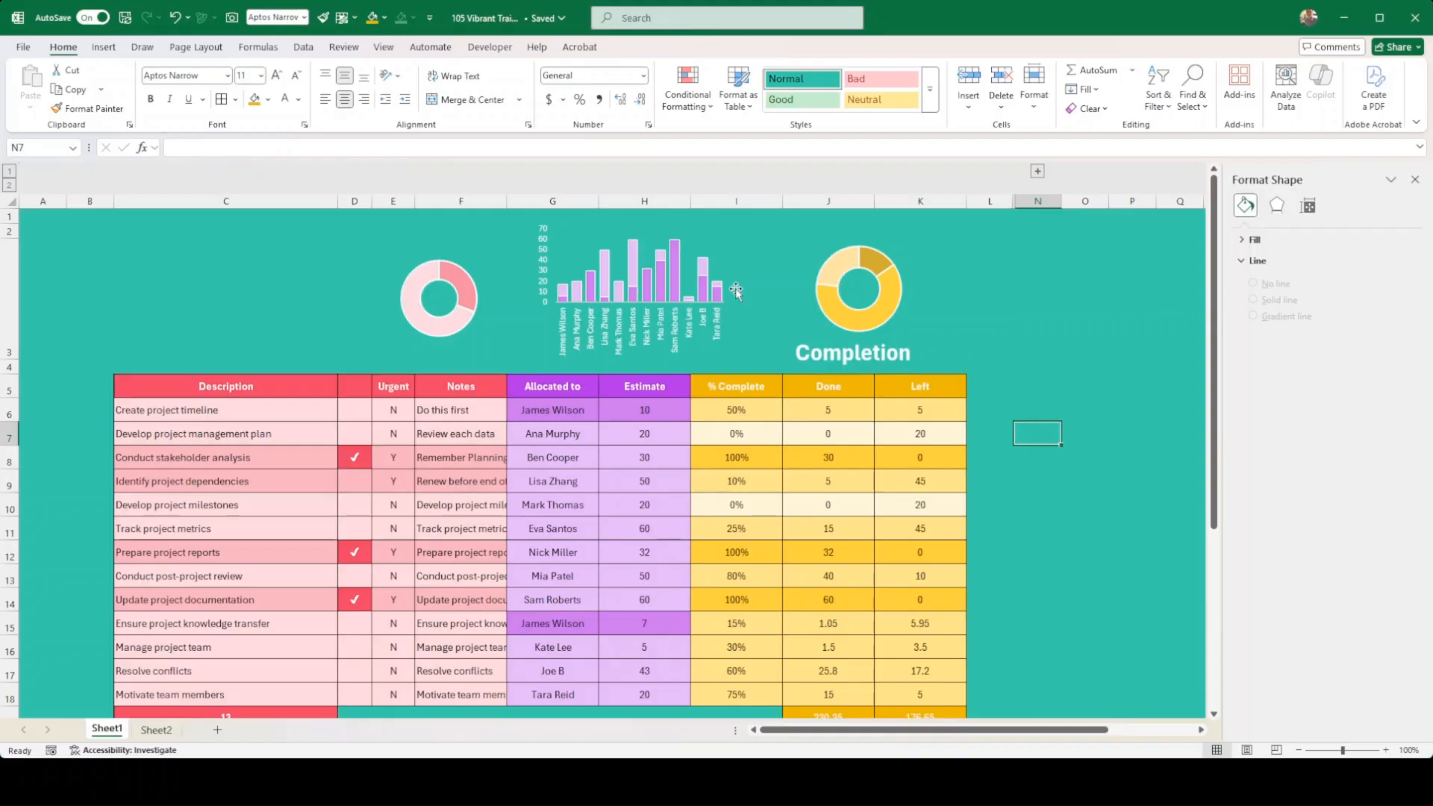
Duplicate the Completion text box and place the copy beneath the pink doughnut chart.
{"action": "left_click", "coordinate": [666, 294]}
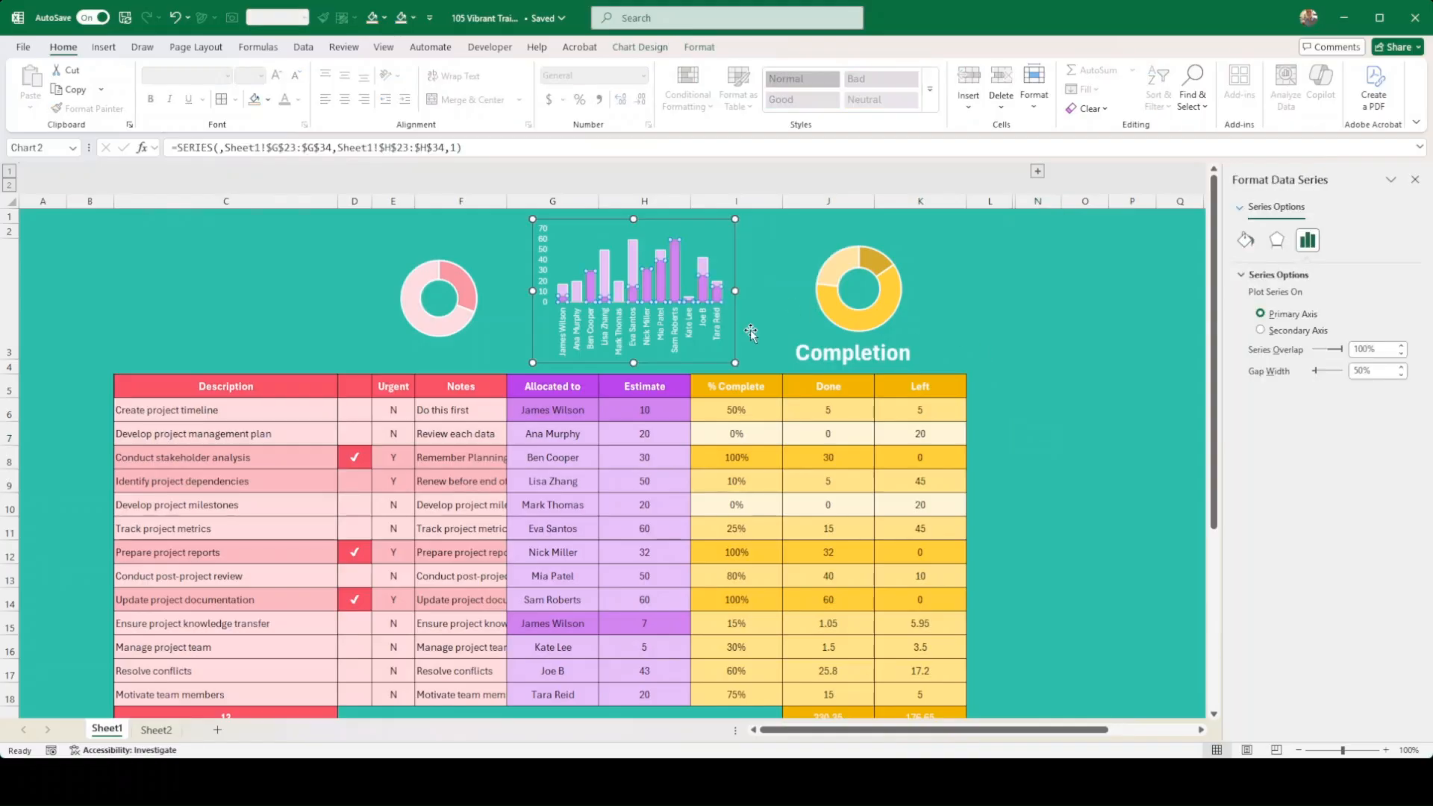
{"action": "left_click", "coordinate": [742, 348]}
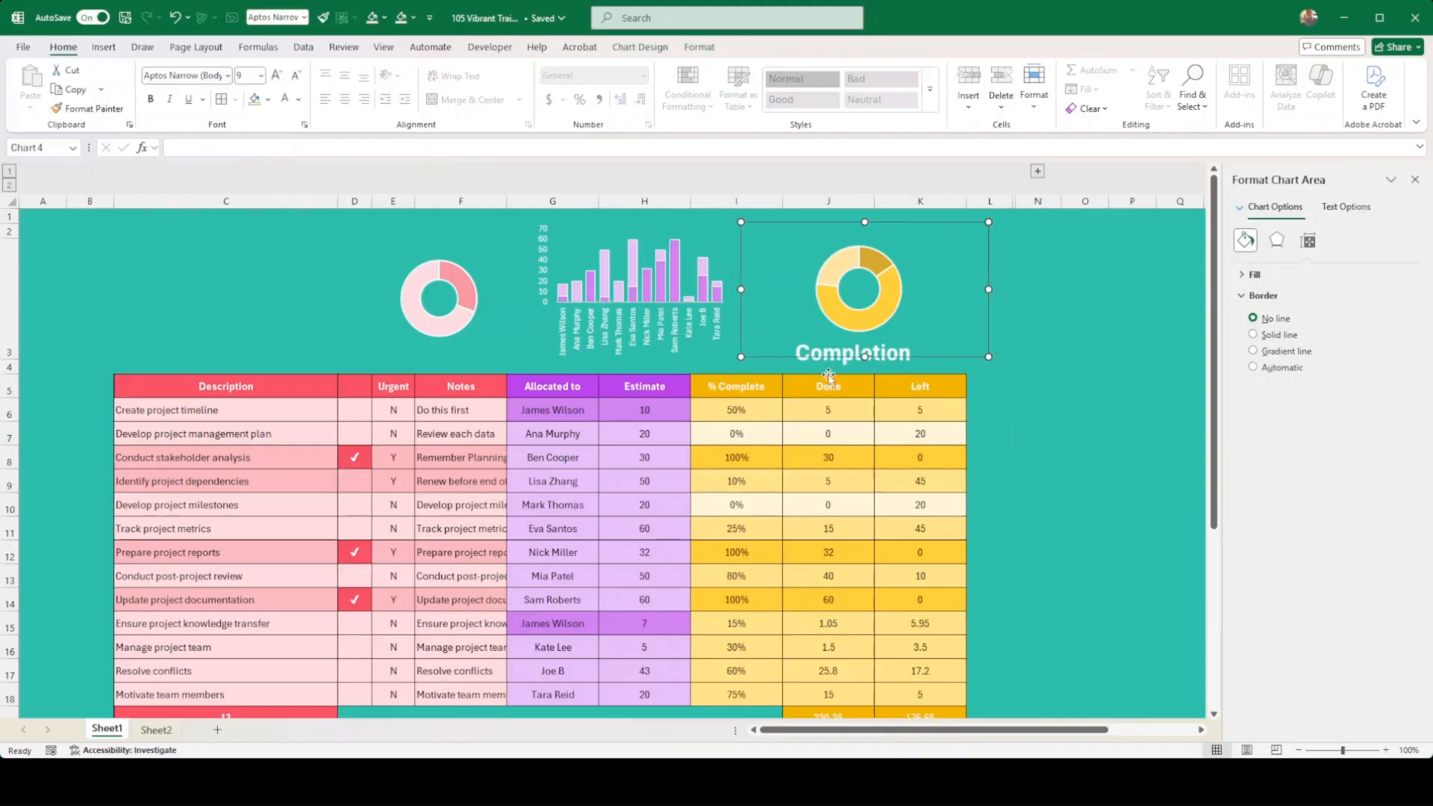
{"action": "left_click", "coordinate": [913, 367]}
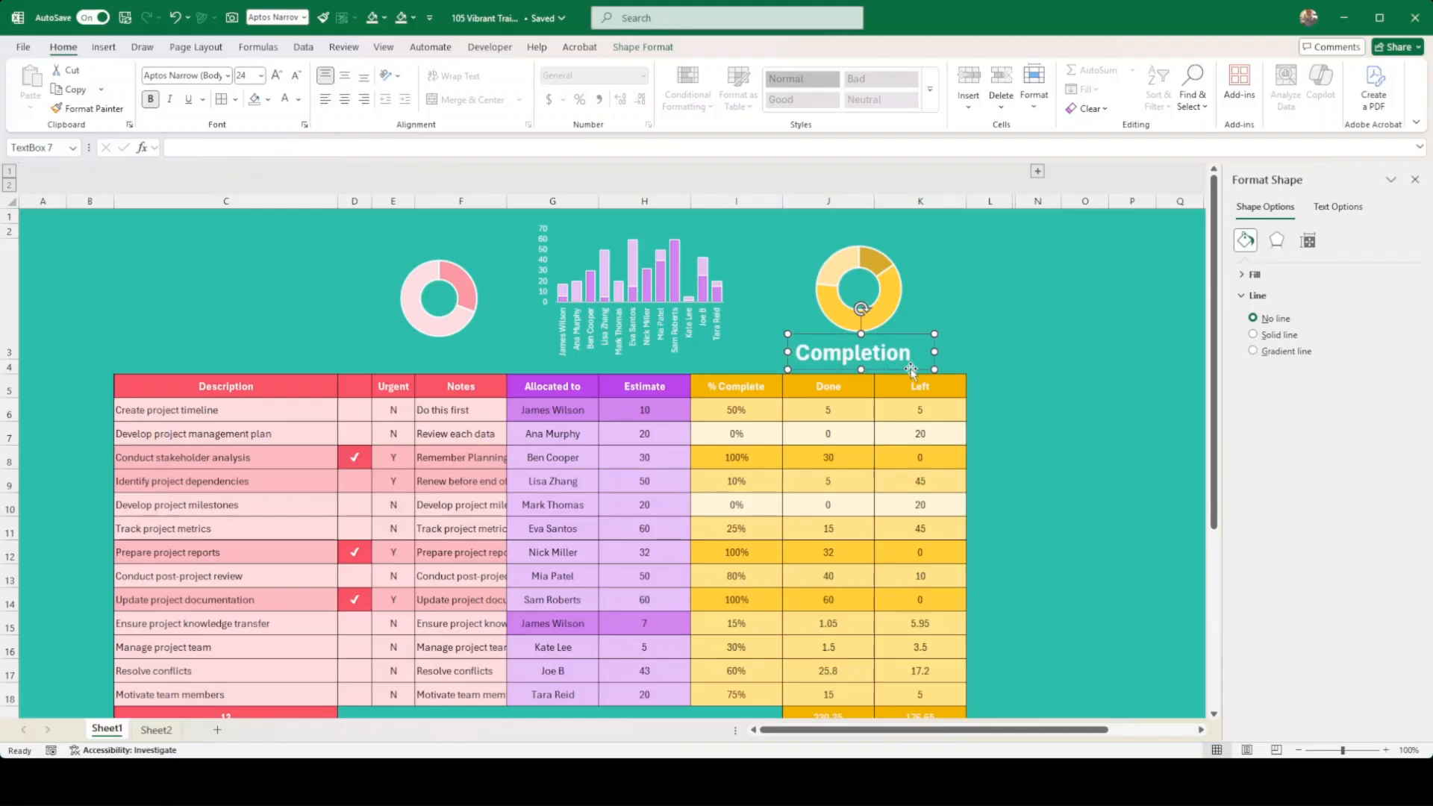
{"action": "key", "text": "ctrl+d"}
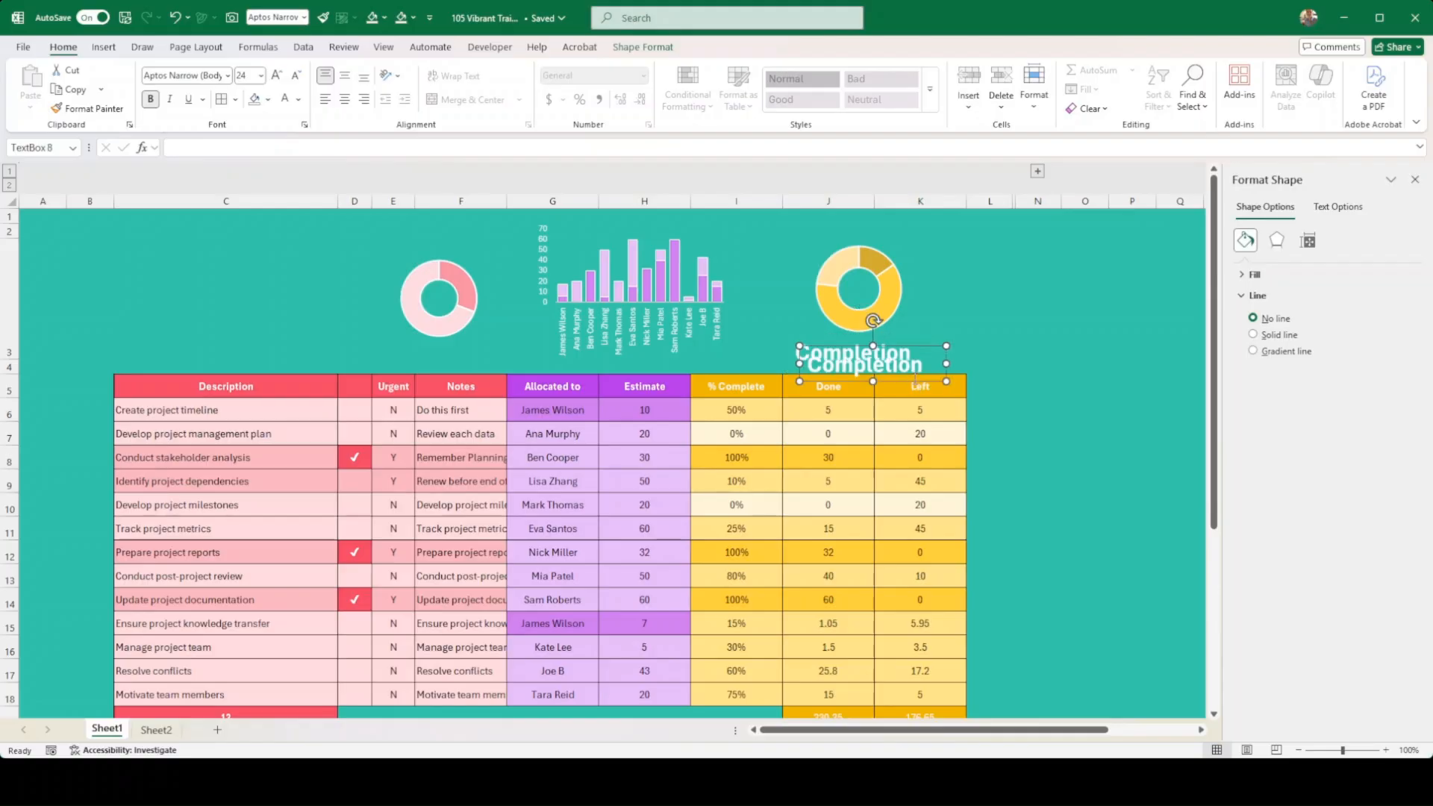
{"action": "left_click_drag", "start_coordinate": [915, 379], "coordinate": [490, 370]}
{"action": "left_click", "coordinate": [898, 379]}
Change the copied label's text to Urgency and center it beneath the pink doughnut chart.
{"action": "double_click", "coordinate": [414, 356]}
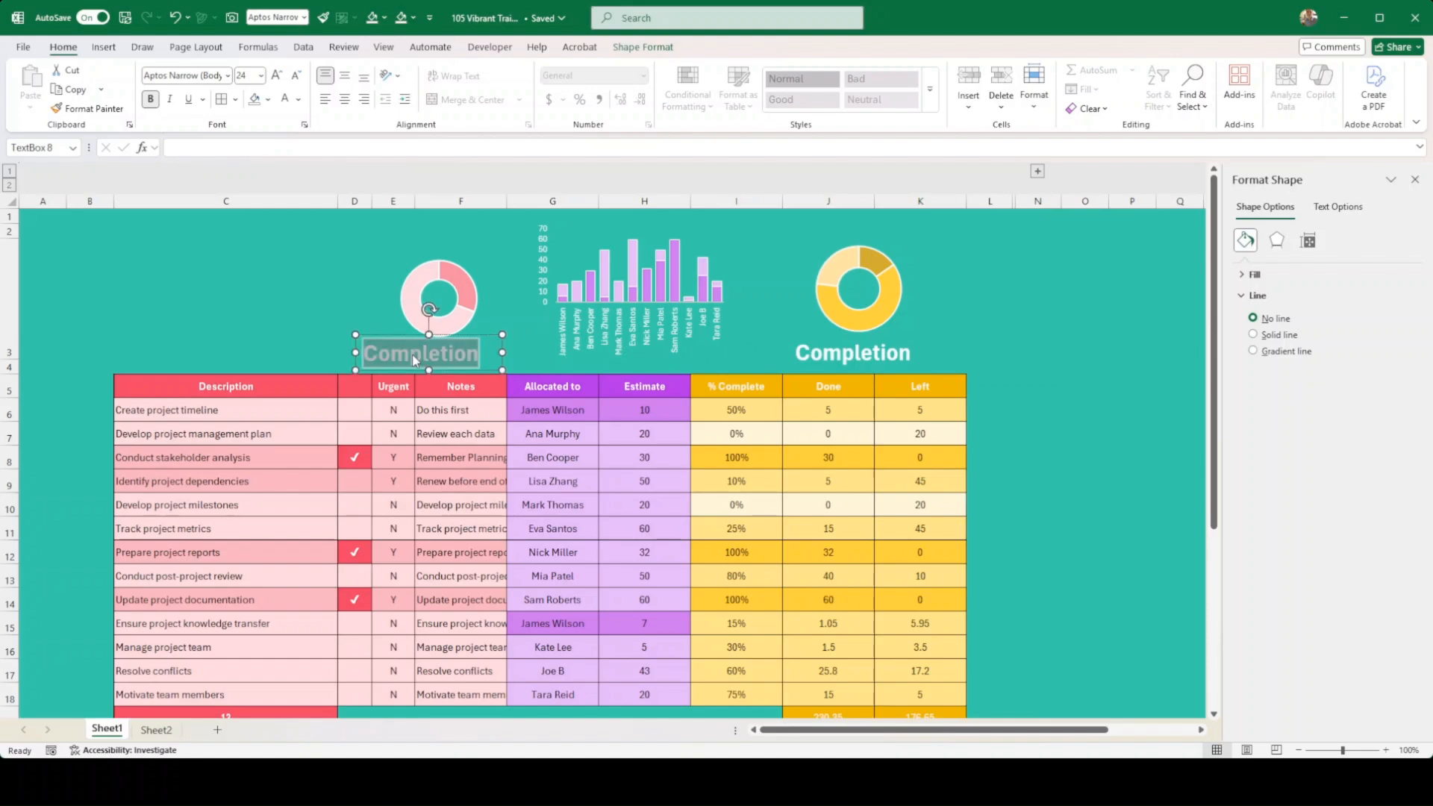
{"action": "type", "text": "Y"}
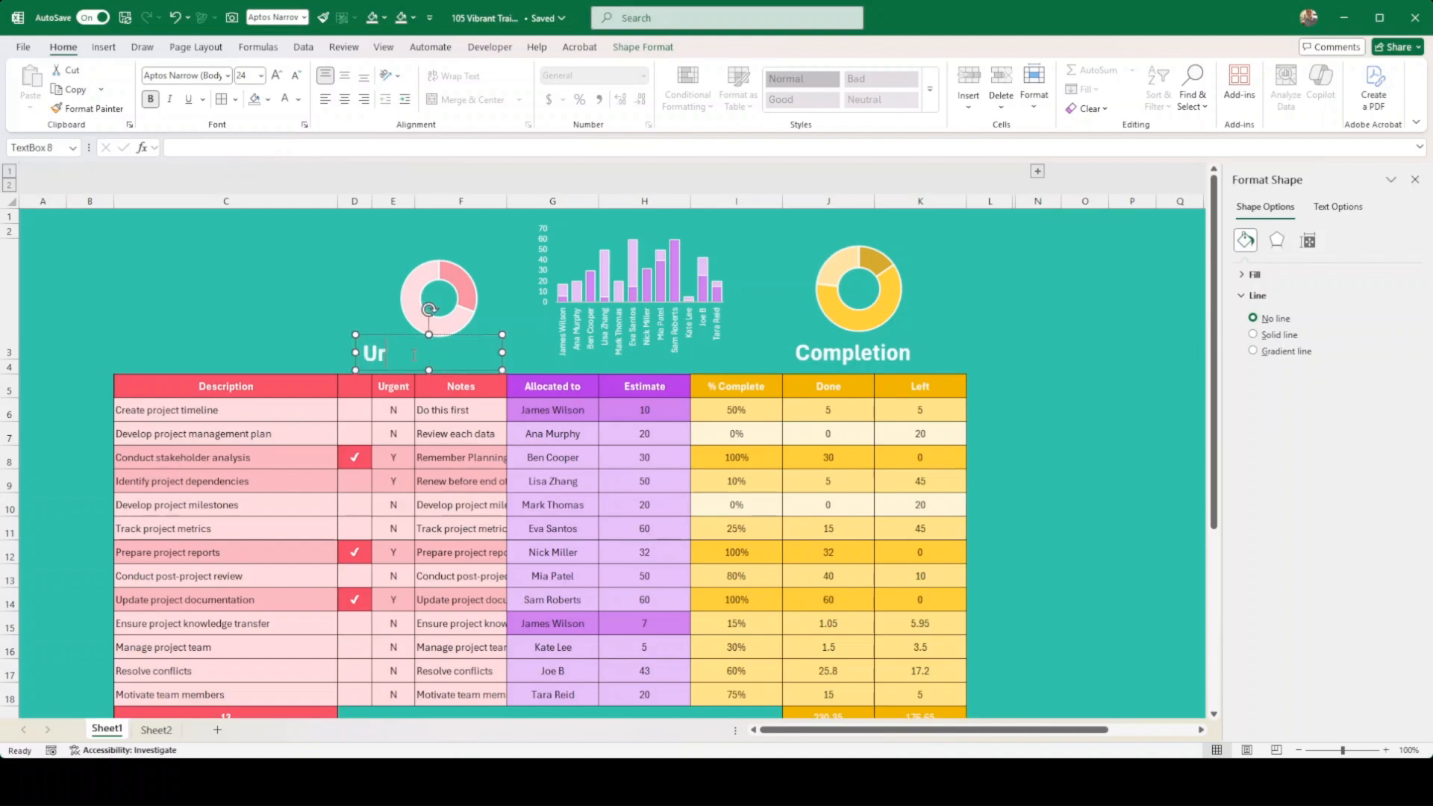
{"action": "type", "text": "rgency"}
{"action": "left_click_drag", "start_coordinate": [480, 374], "coordinate": [516, 372]}
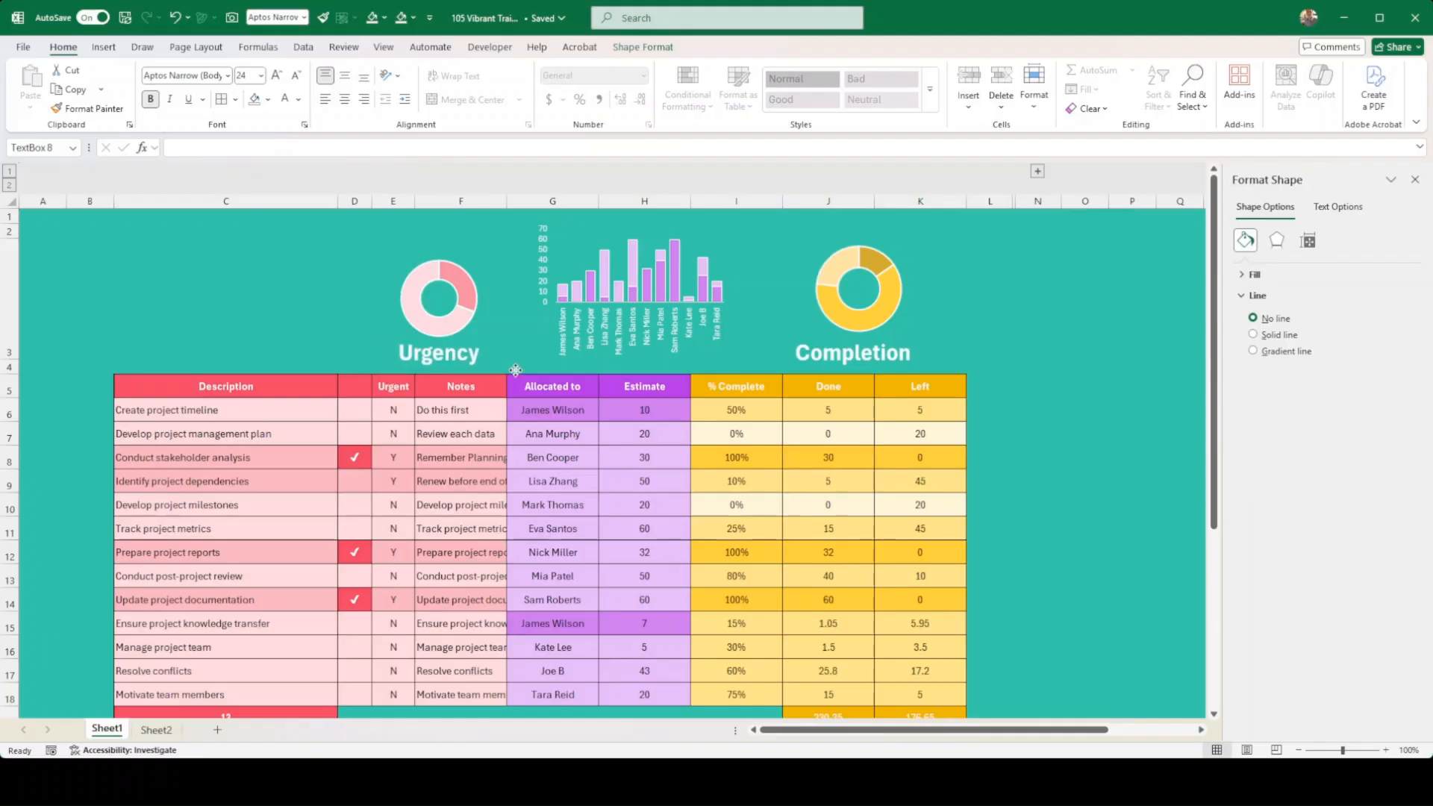
Raise the pink doughnut chart slightly to leave a gap above its Urgency label.
{"action": "left_click", "coordinate": [437, 300]}
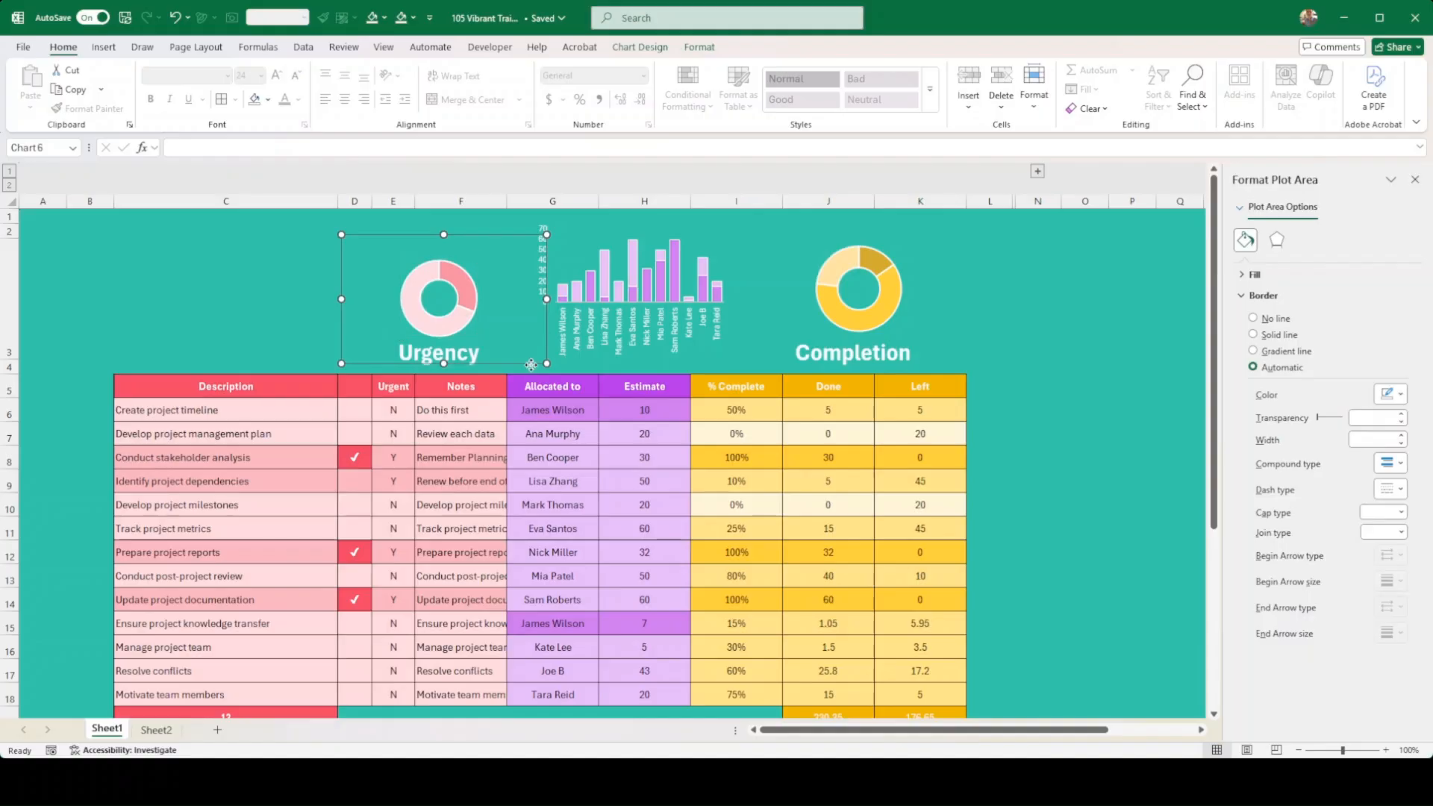
{"action": "left_click_drag", "start_coordinate": [443, 363], "coordinate": [443, 355]}
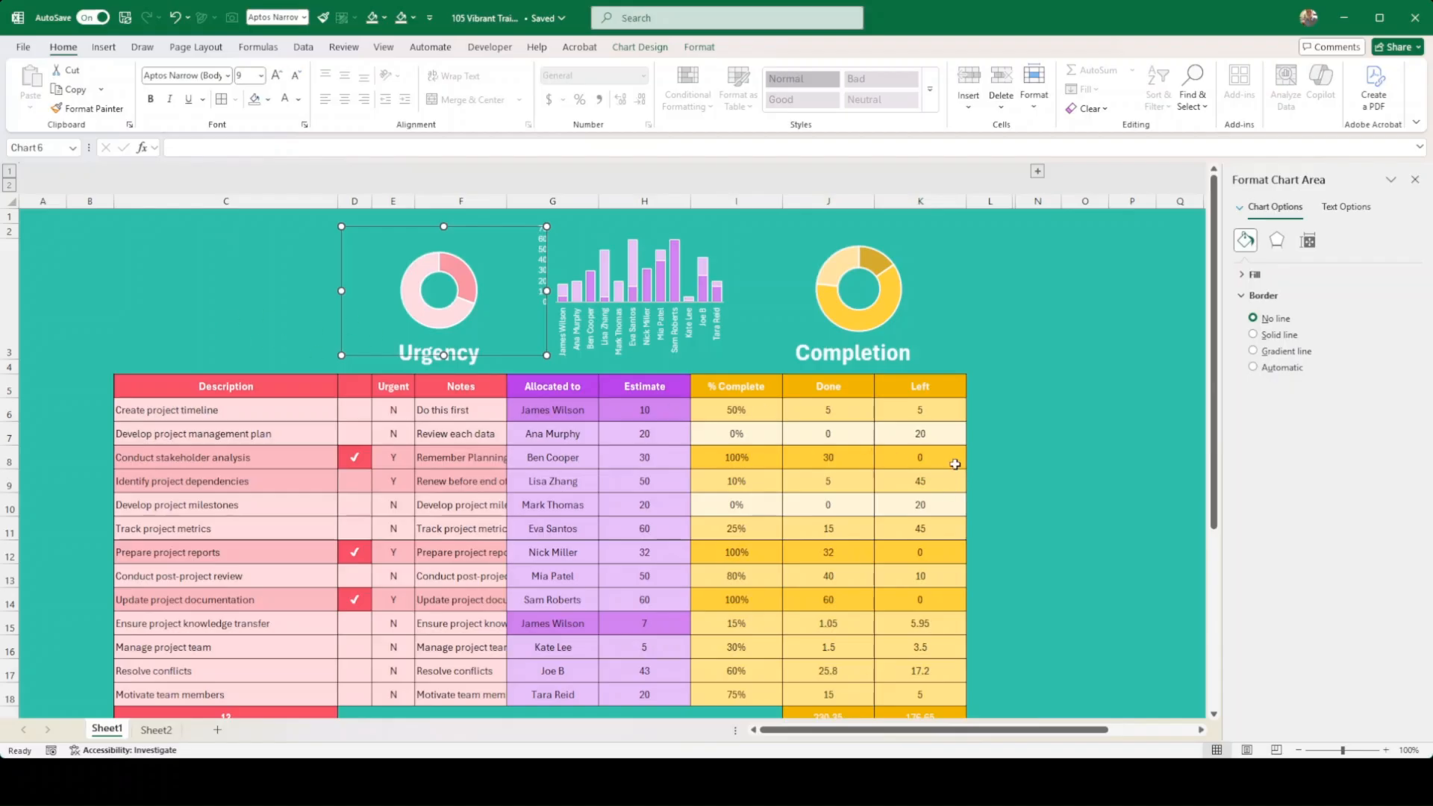
{"action": "left_click", "coordinate": [950, 479]}
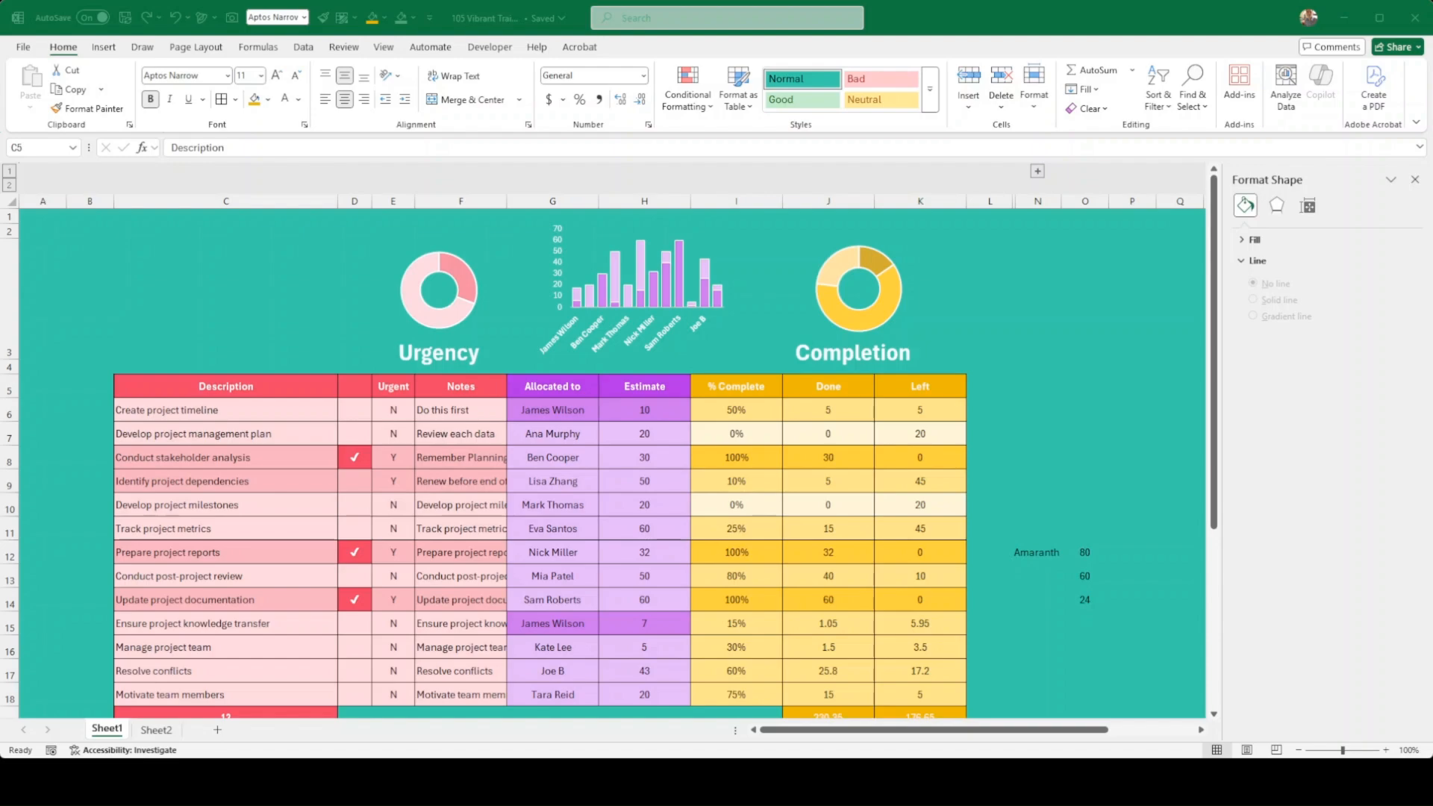
Widen the purple column chart so every name fits along its axis, and lower it to sit close to the table.
{"action": "left_click", "coordinate": [646, 298]}
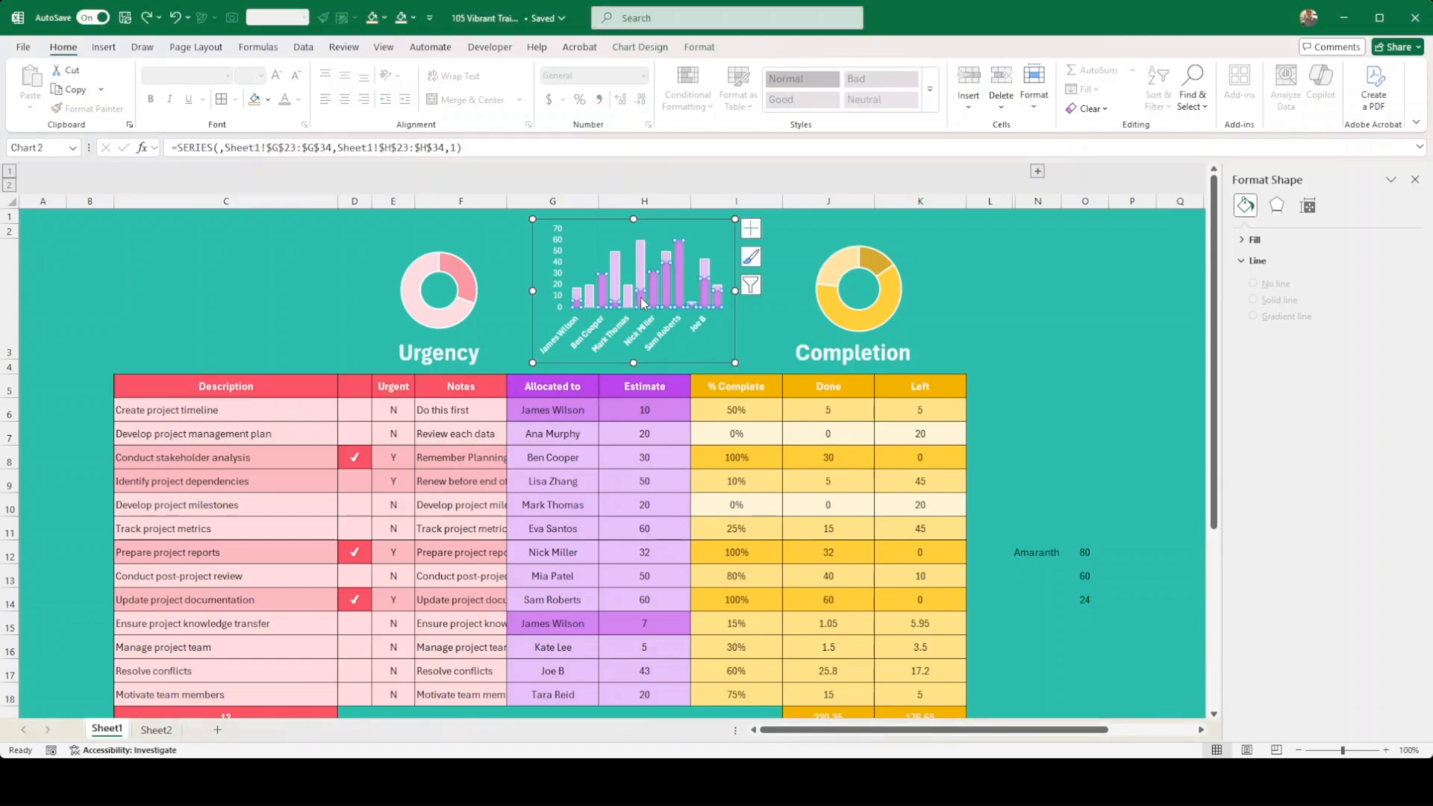
{"action": "left_click", "coordinate": [736, 342]}
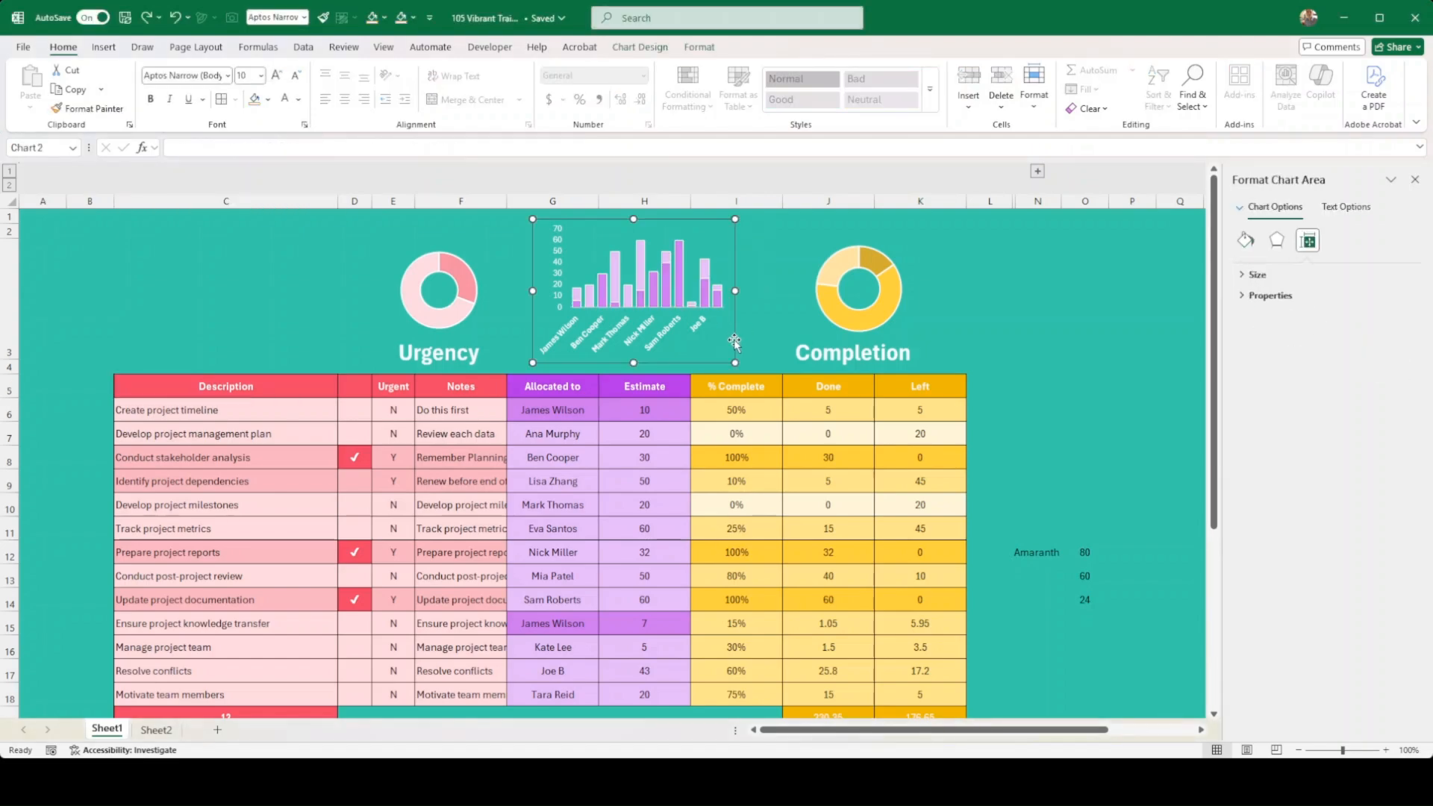
{"action": "left_click", "coordinate": [629, 342]}
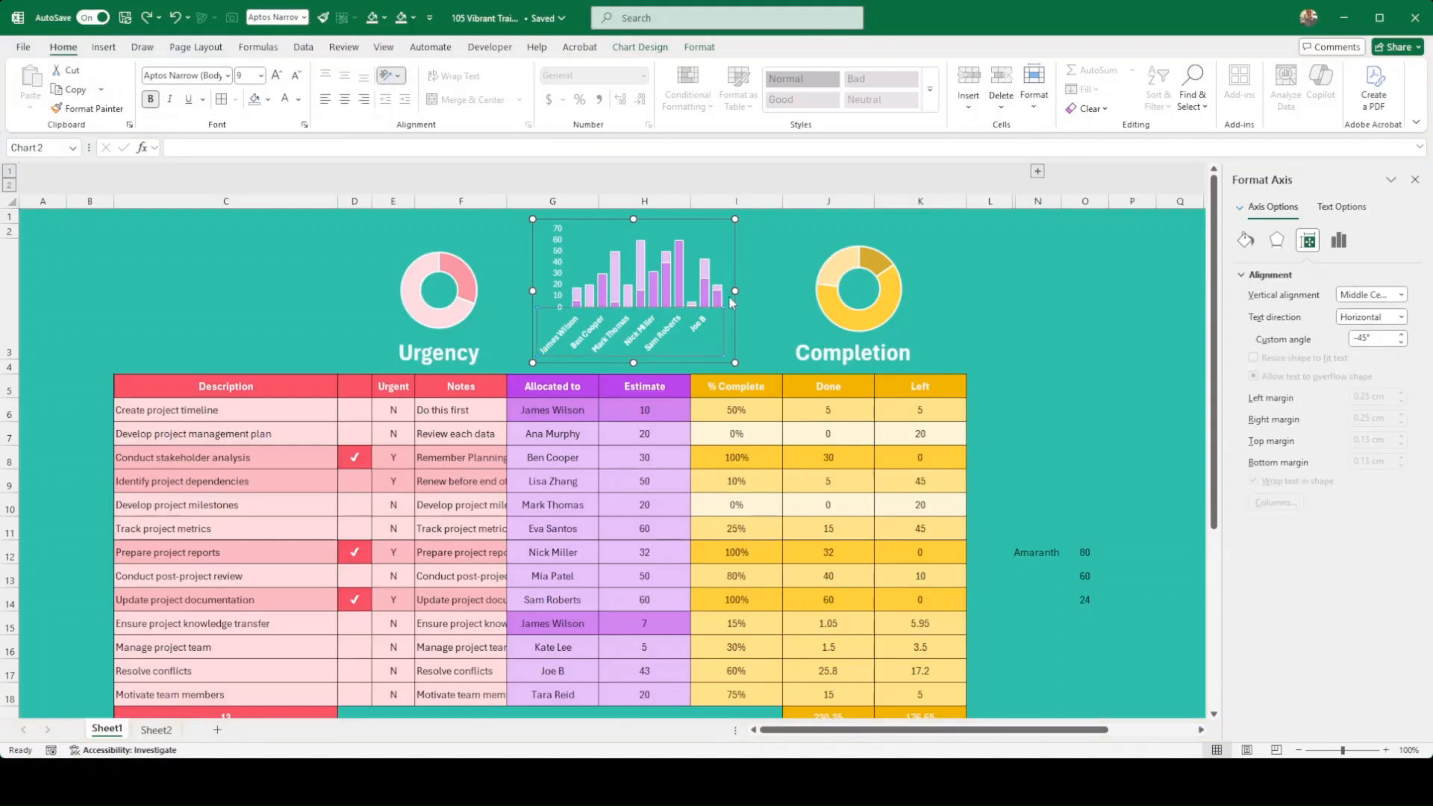
{"action": "left_click_drag", "start_coordinate": [736, 291], "coordinate": [745, 341]}
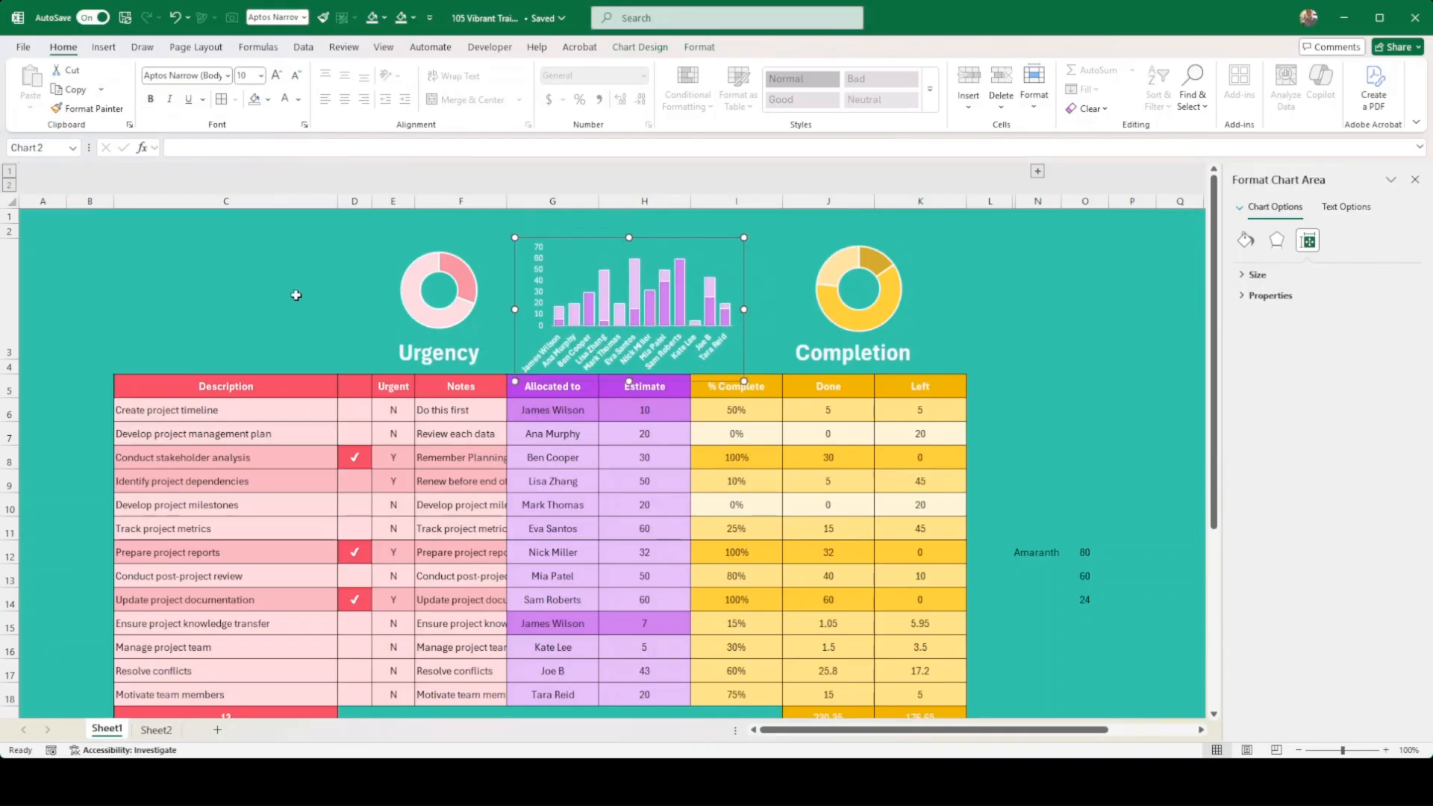
{"action": "left_click", "coordinate": [232, 351]}
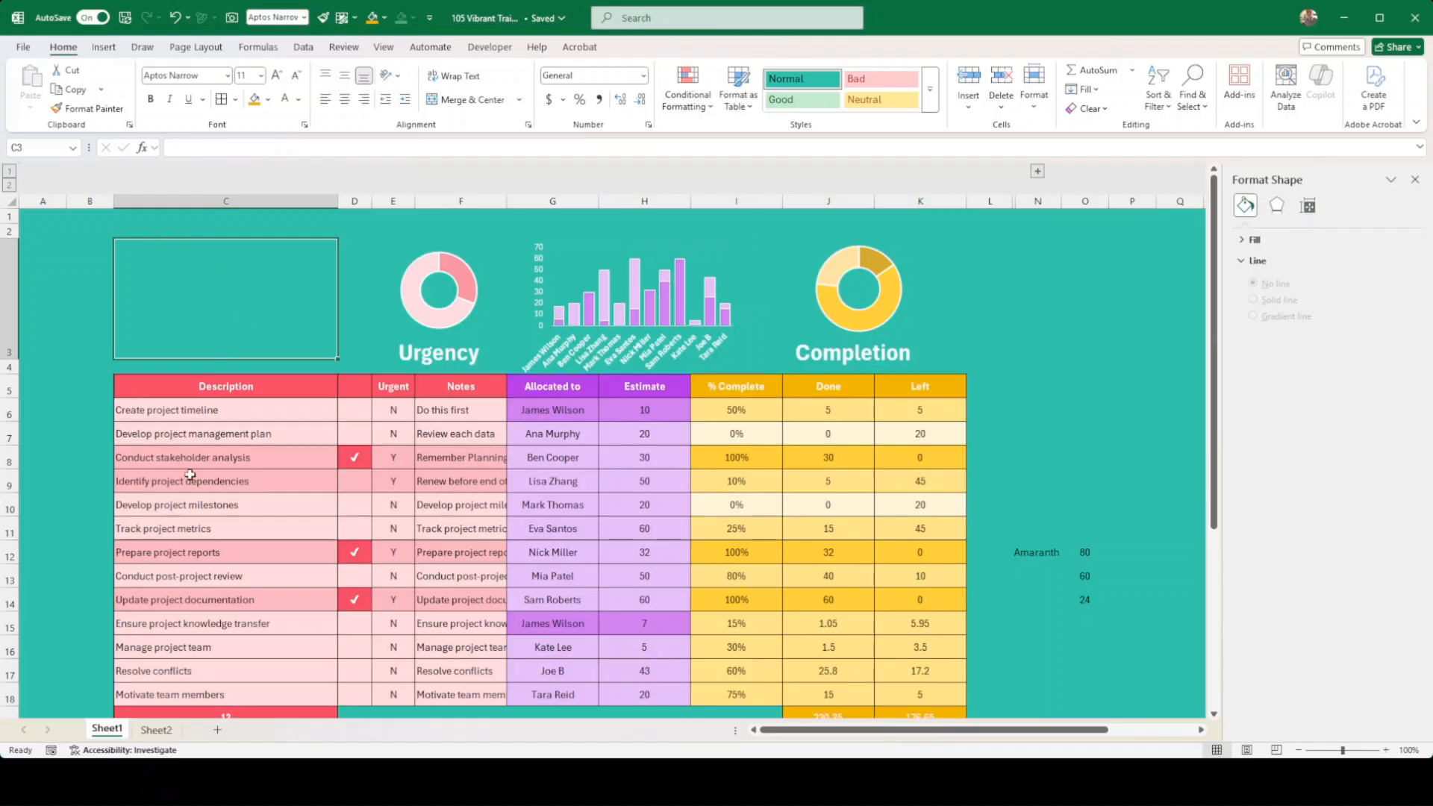
{"action": "scroll", "coordinate": [192, 470], "scroll_direction": "down", "scroll_amount": 2}
{"action": "left_click", "coordinate": [221, 598]}
{"action": "scroll", "coordinate": [210, 592], "scroll_direction": "up", "scroll_amount": 1}
{"action": "scroll", "coordinate": [210, 592], "scroll_direction": "up", "scroll_amount": 2}
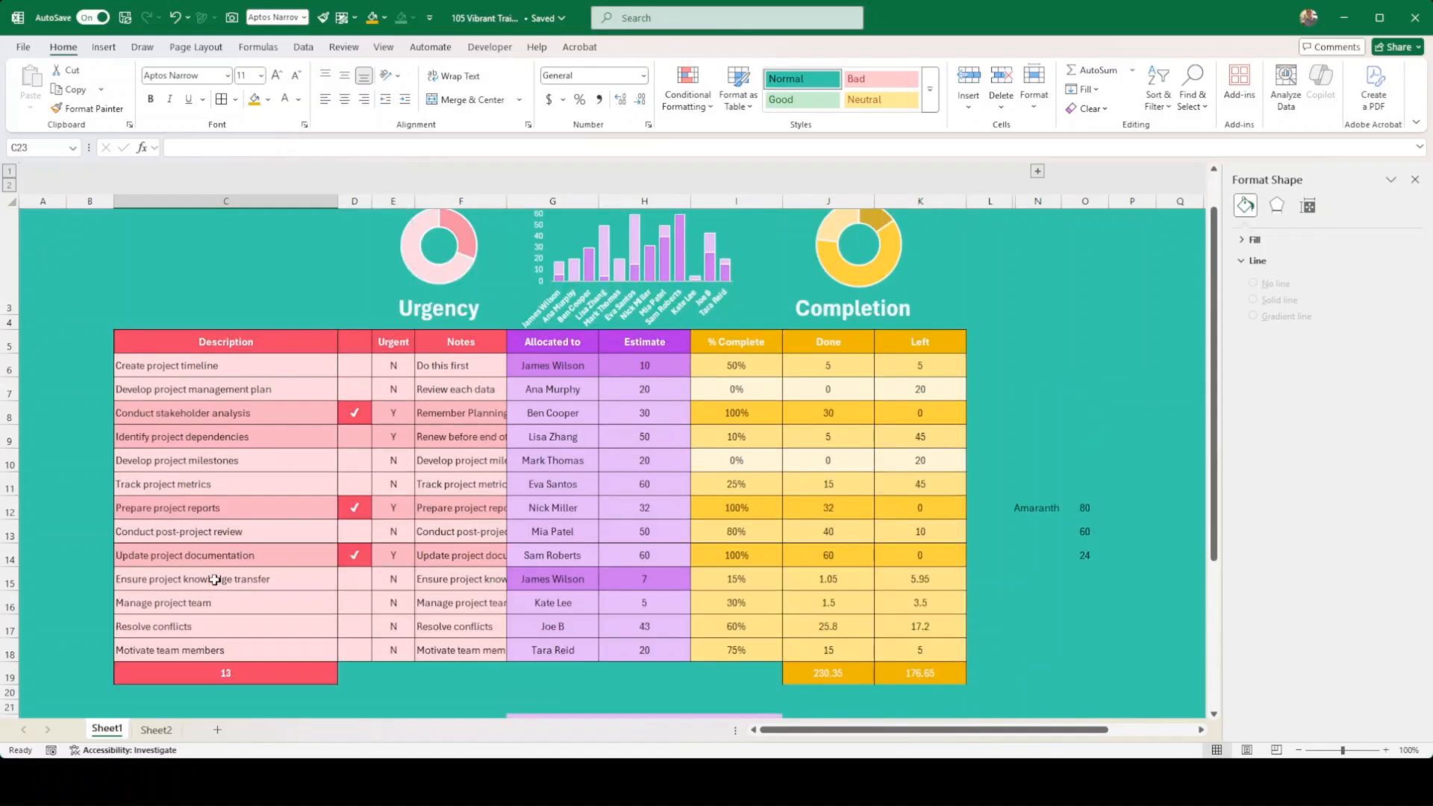
{"action": "left_click", "coordinate": [222, 296]}
{"action": "scroll", "coordinate": [239, 384], "scroll_direction": "down", "scroll_amount": 1}
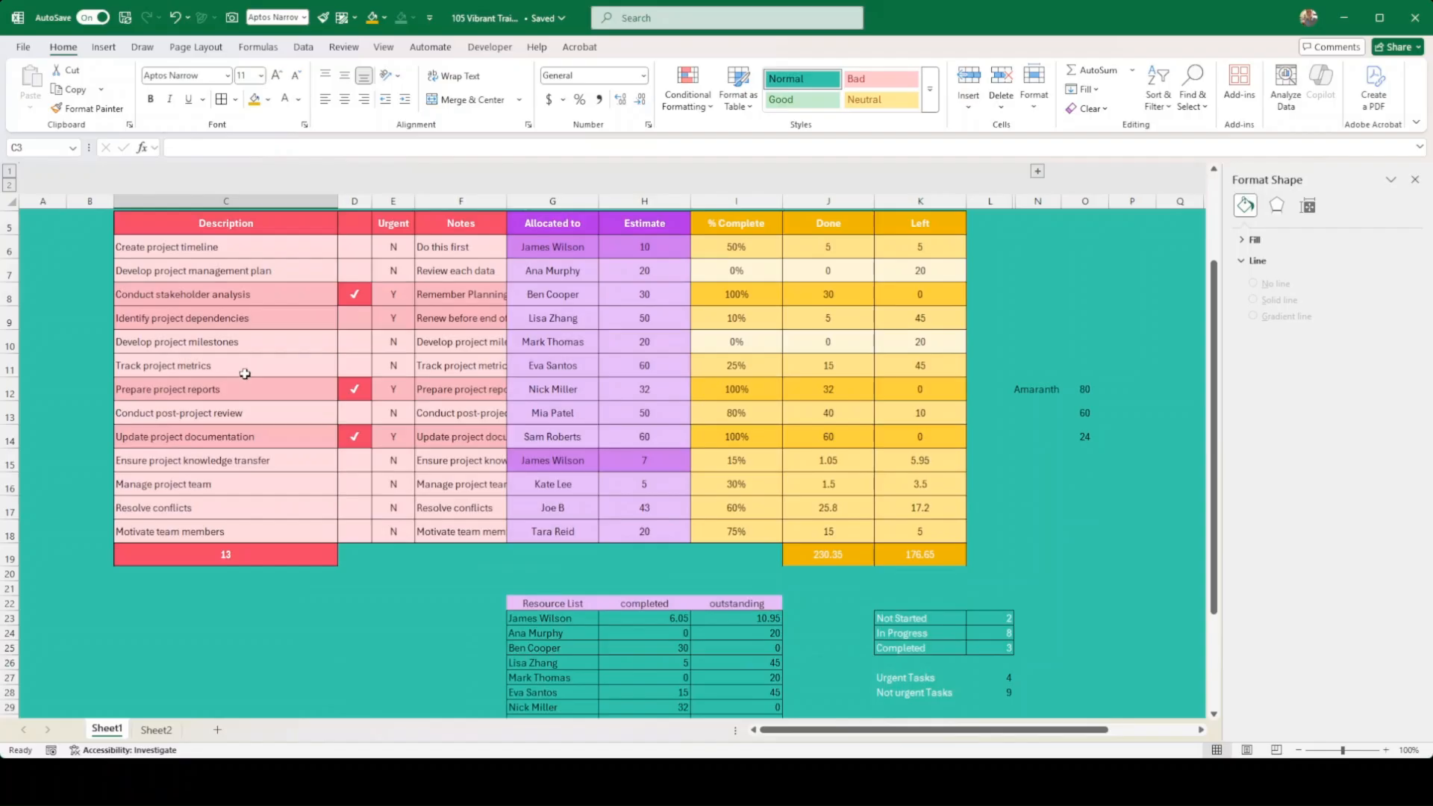
{"action": "left_click", "coordinate": [191, 617]}
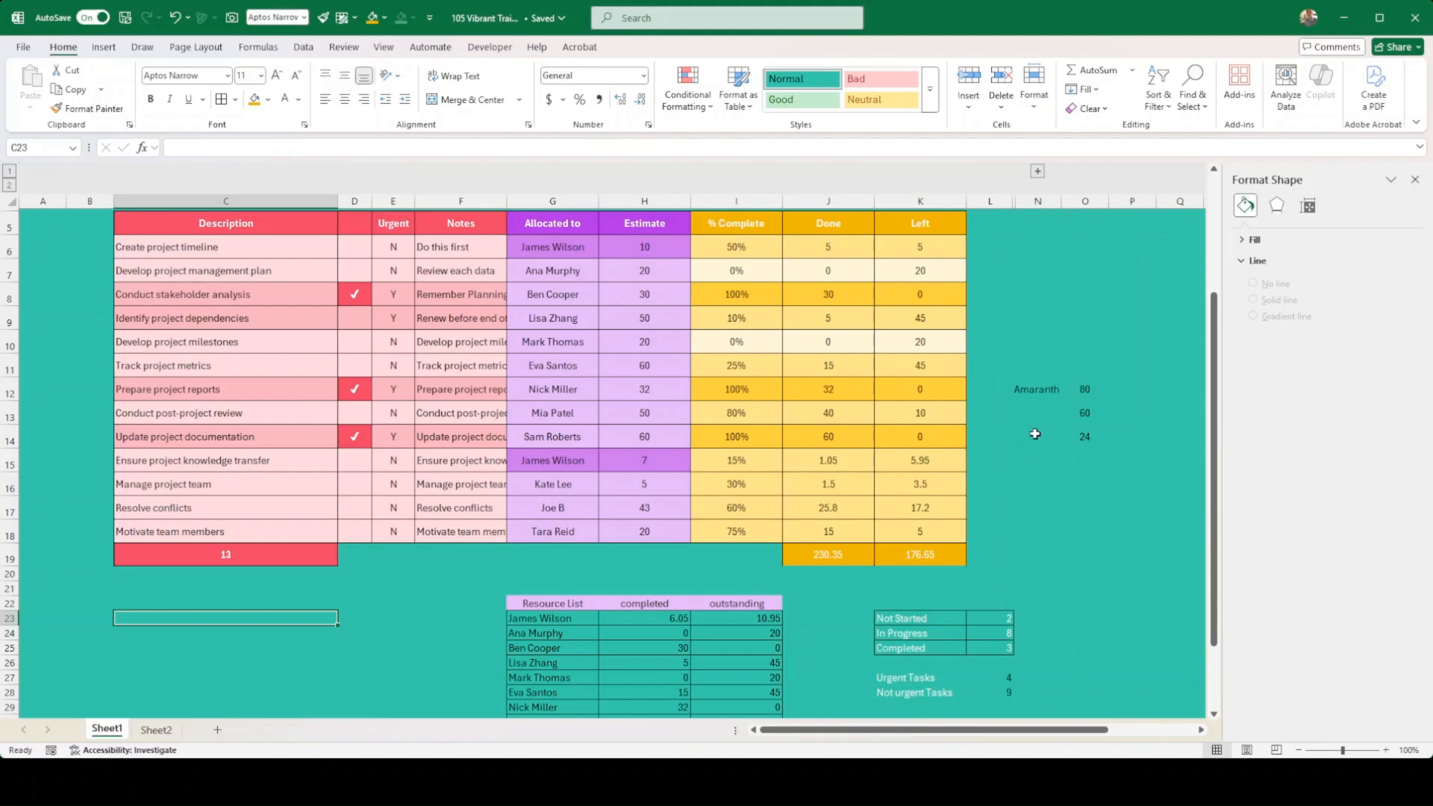
{"action": "left_click", "coordinate": [1020, 385]}
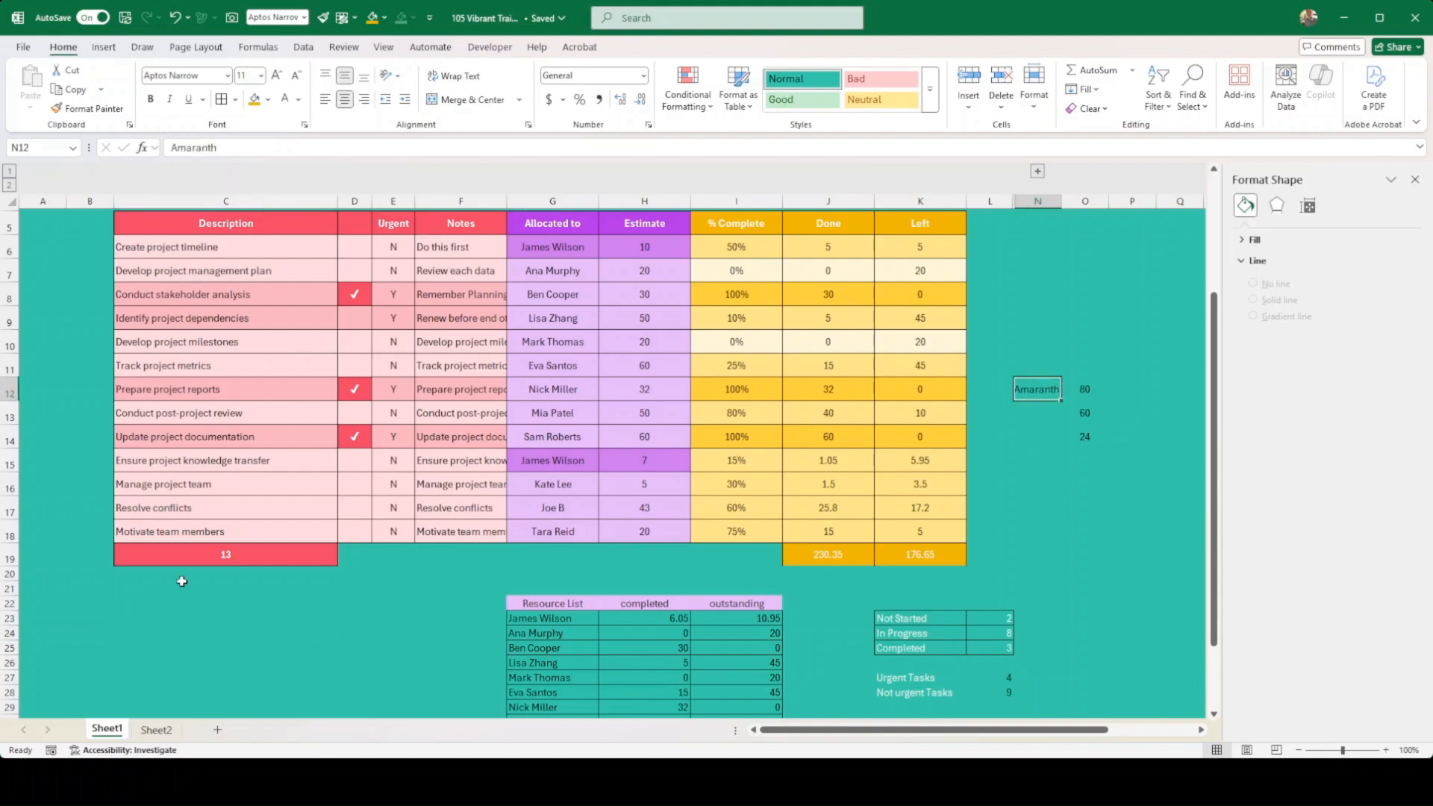
Enter =TODAY() in cell C22 below the table and give it a custom date format showing only the full month name.
{"action": "left_click", "coordinate": [157, 605]}
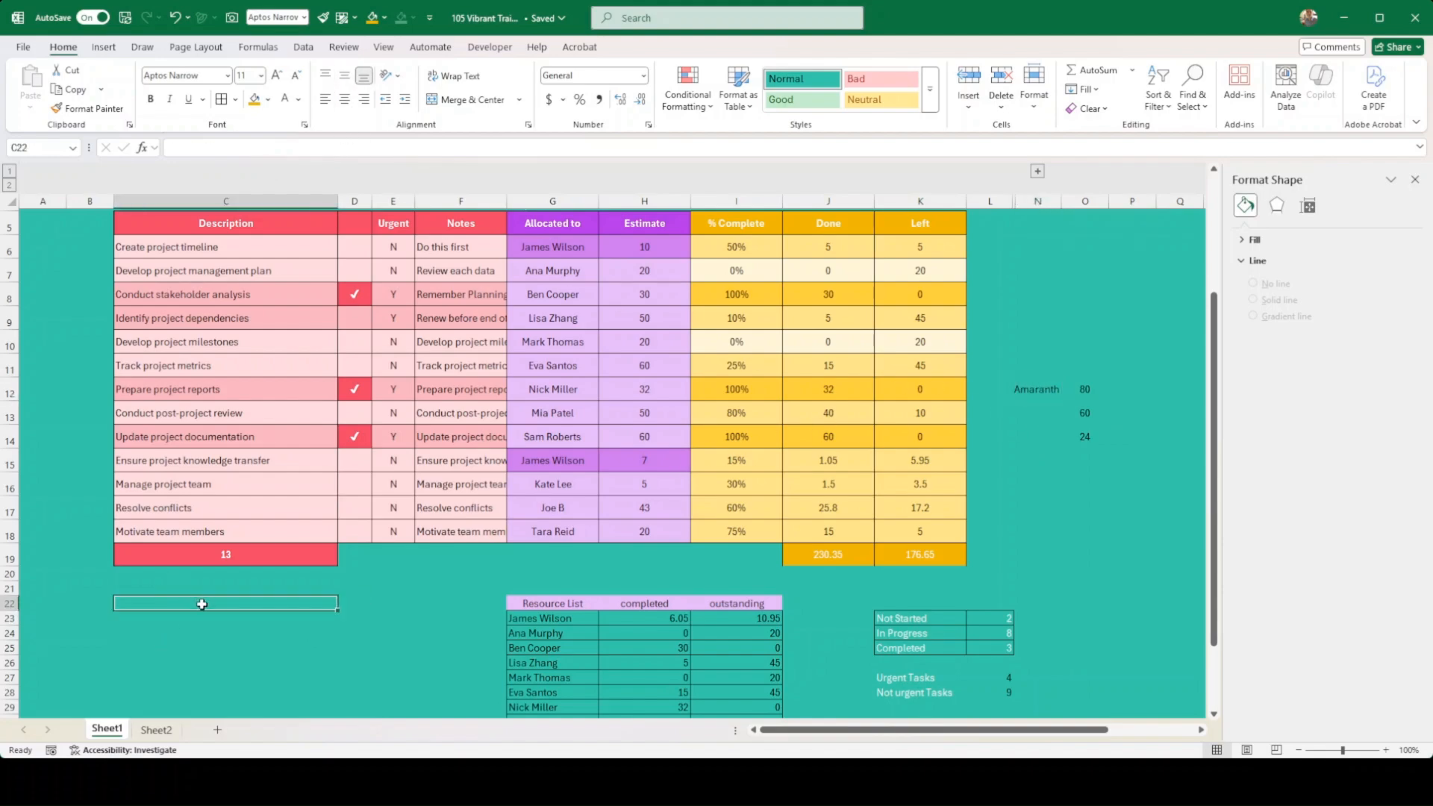
{"action": "type", "text": "="}
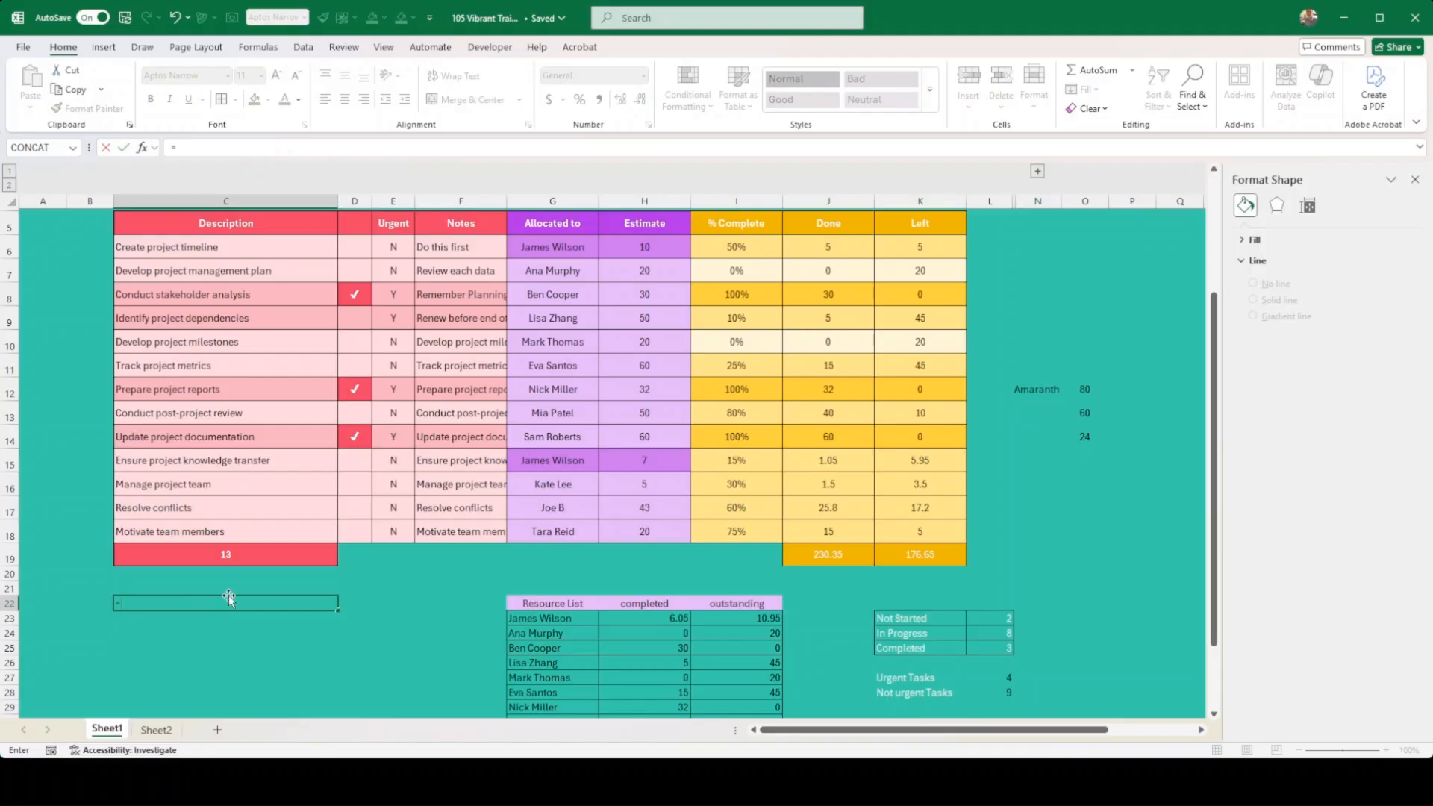
{"action": "scroll", "coordinate": [291, 426], "scroll_direction": "up", "scroll_amount": 1}
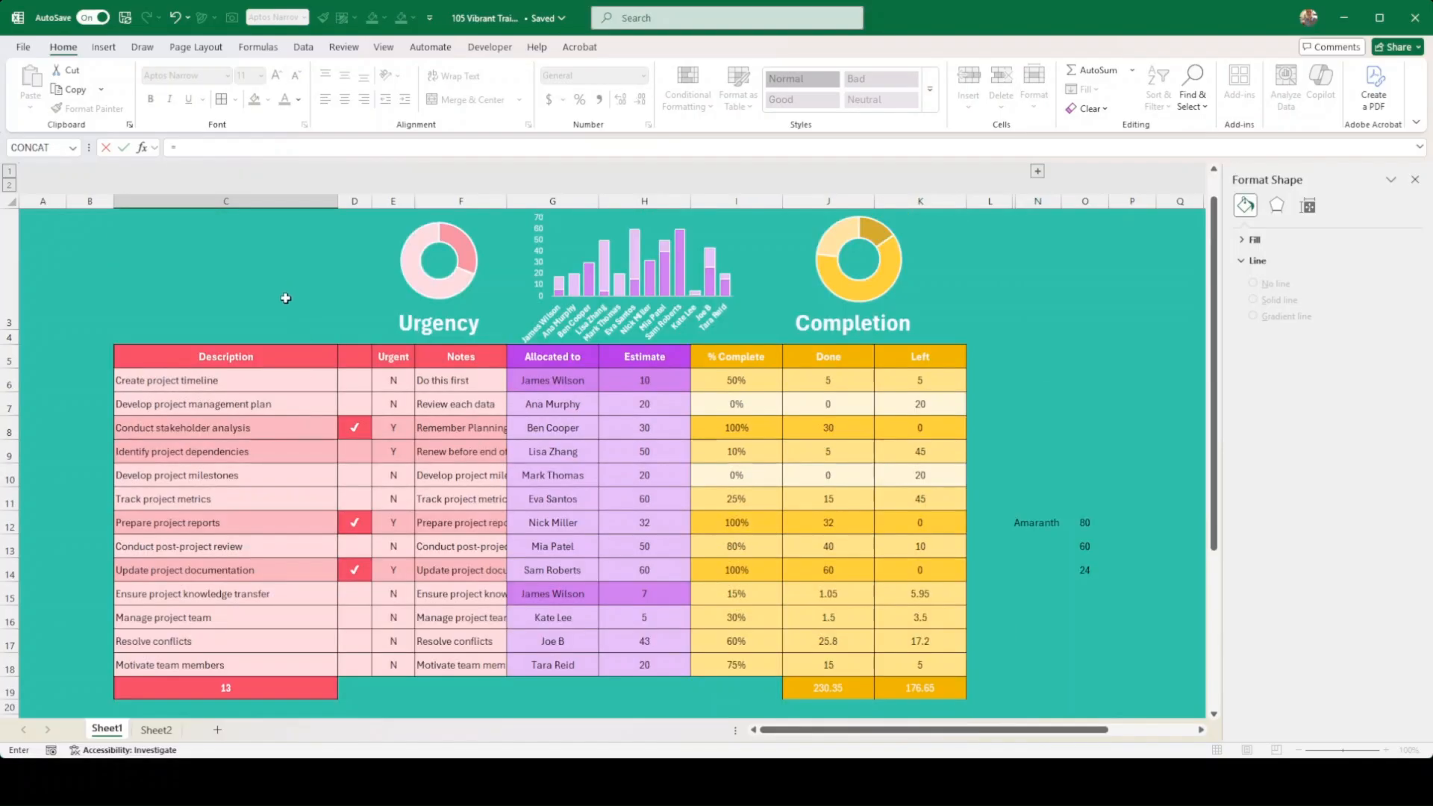
{"action": "scroll", "coordinate": [363, 412], "scroll_direction": "down", "scroll_amount": 1}
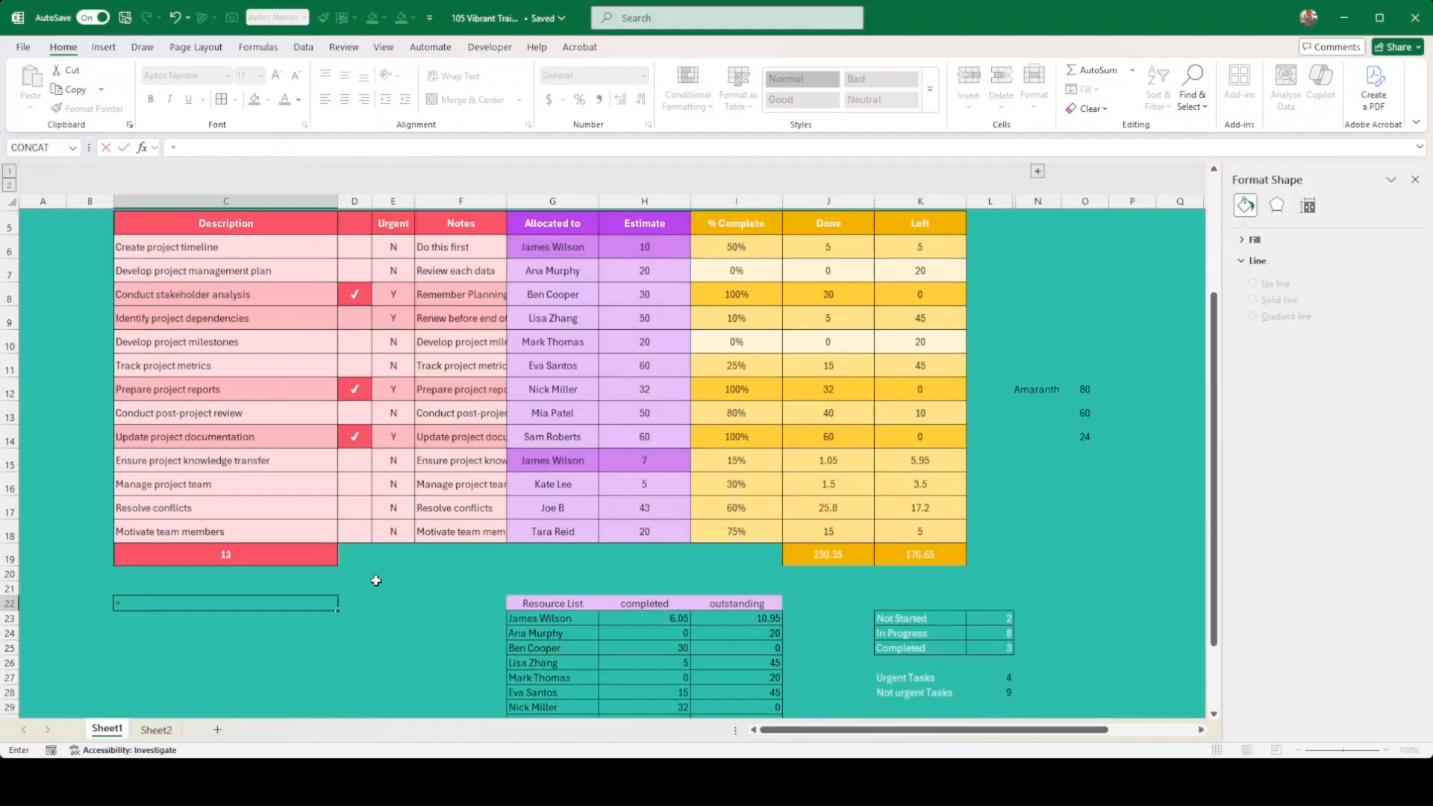
{"action": "type", "text": "today()"}
{"action": "key", "text": "ctrl+Return"}
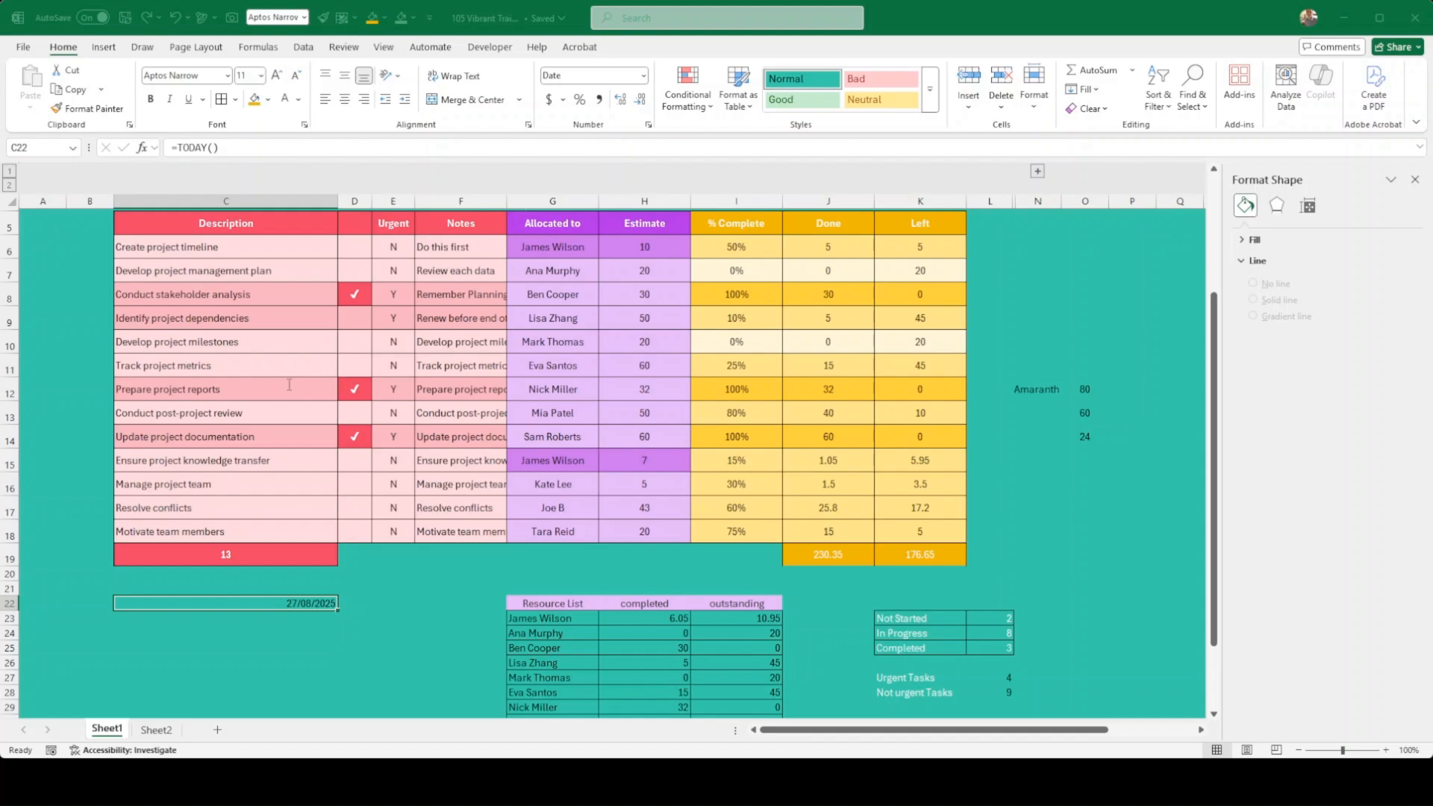
{"action": "key", "text": "Return"}
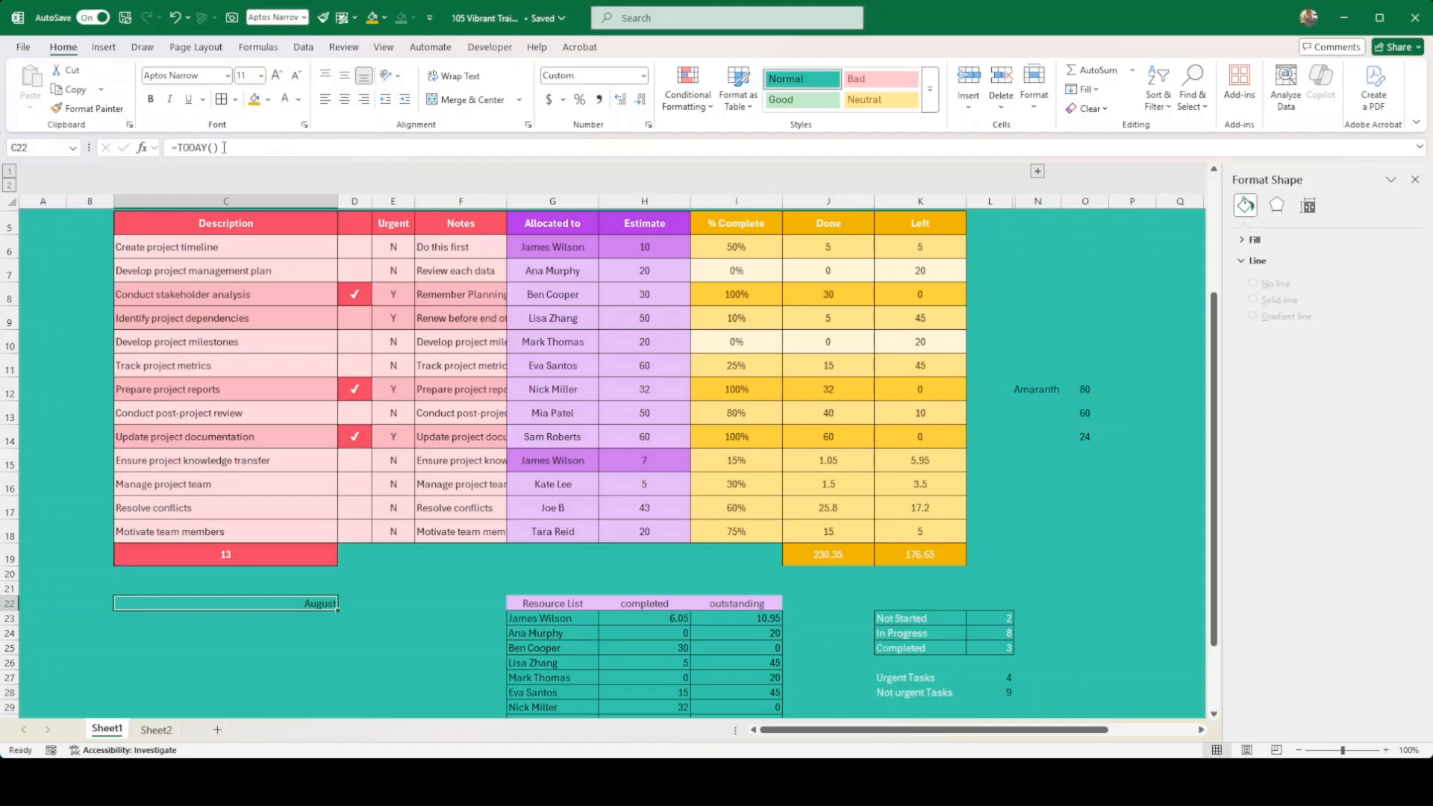
{"action": "left_click", "coordinate": [293, 616]}
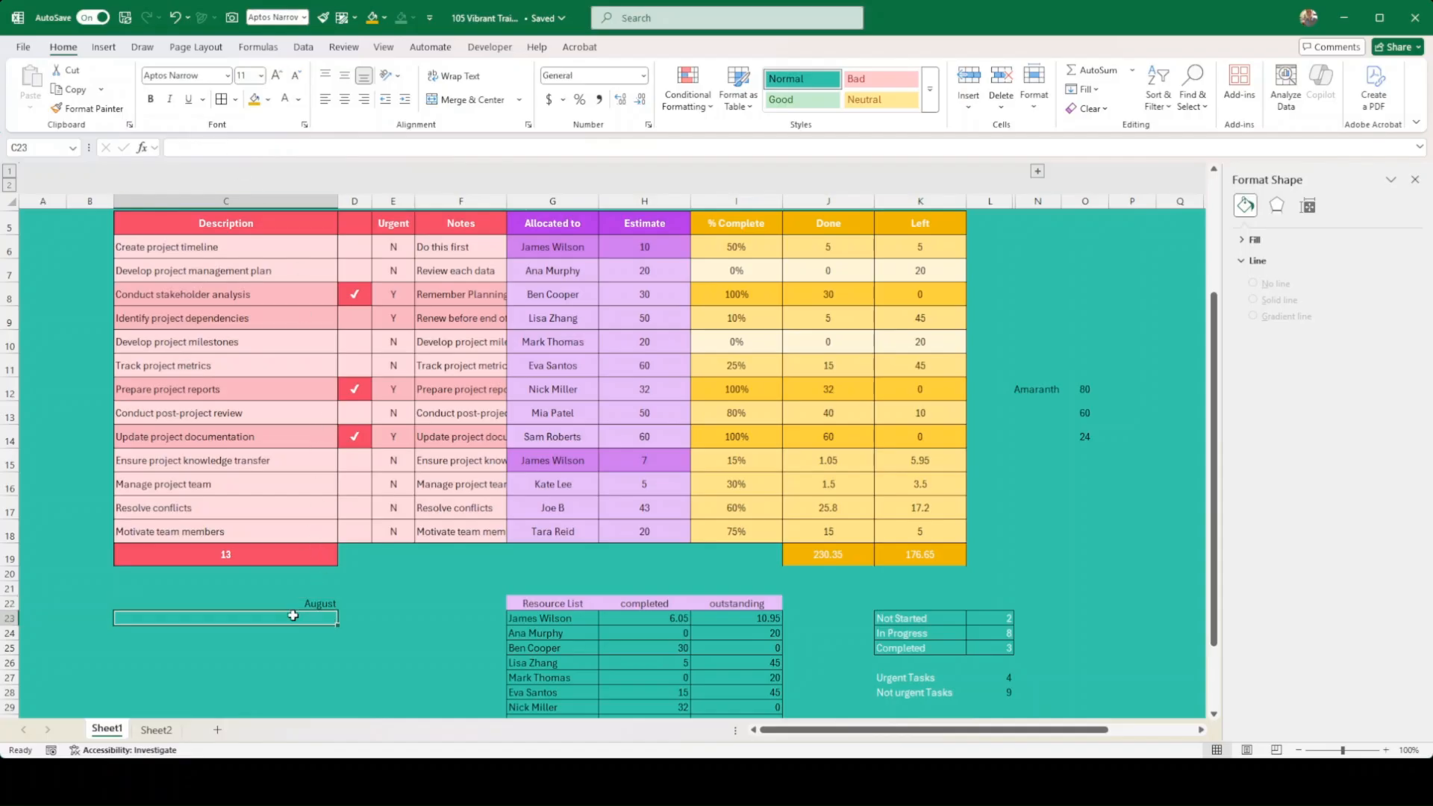
{"action": "left_click", "coordinate": [301, 598]}
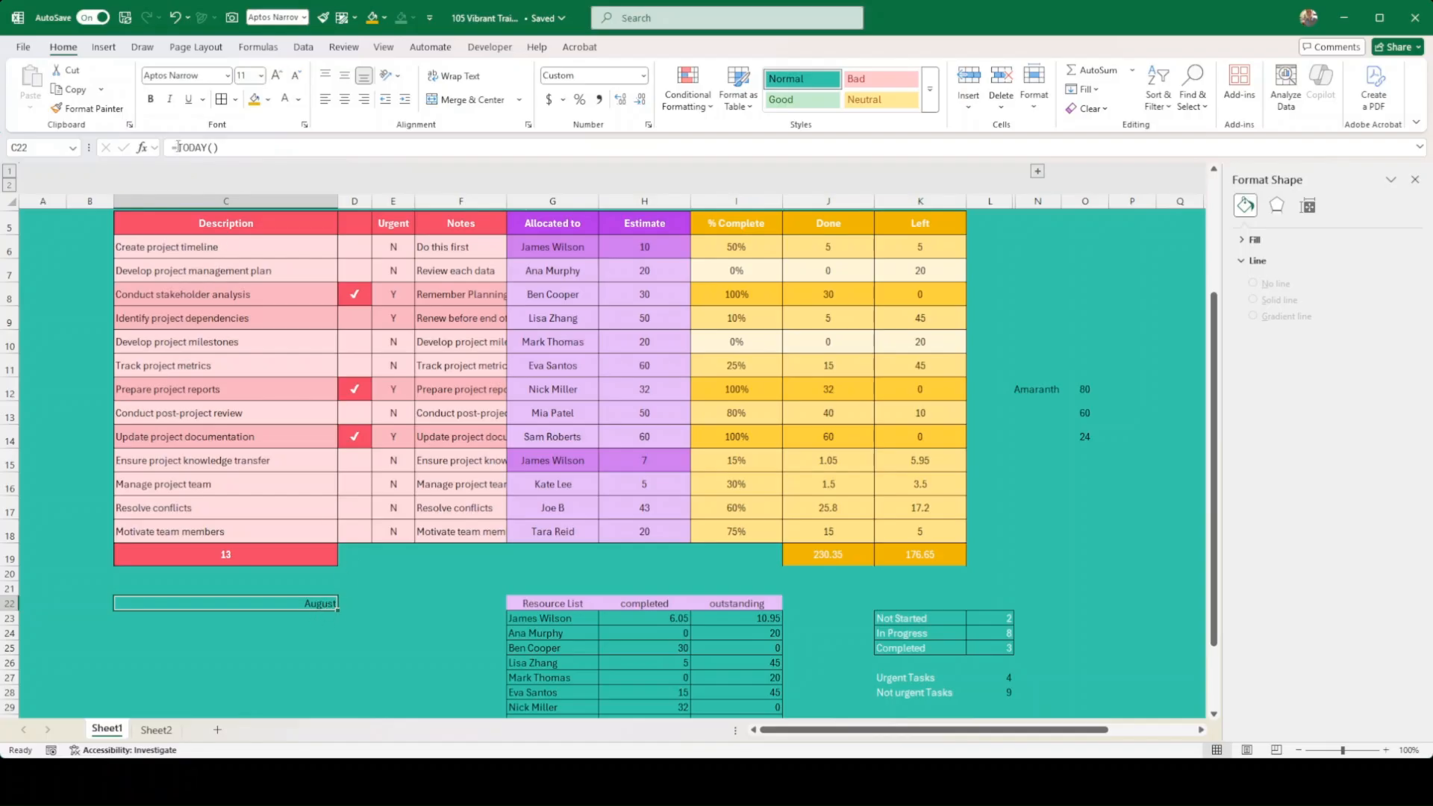
{"action": "left_click", "coordinate": [217, 143]}
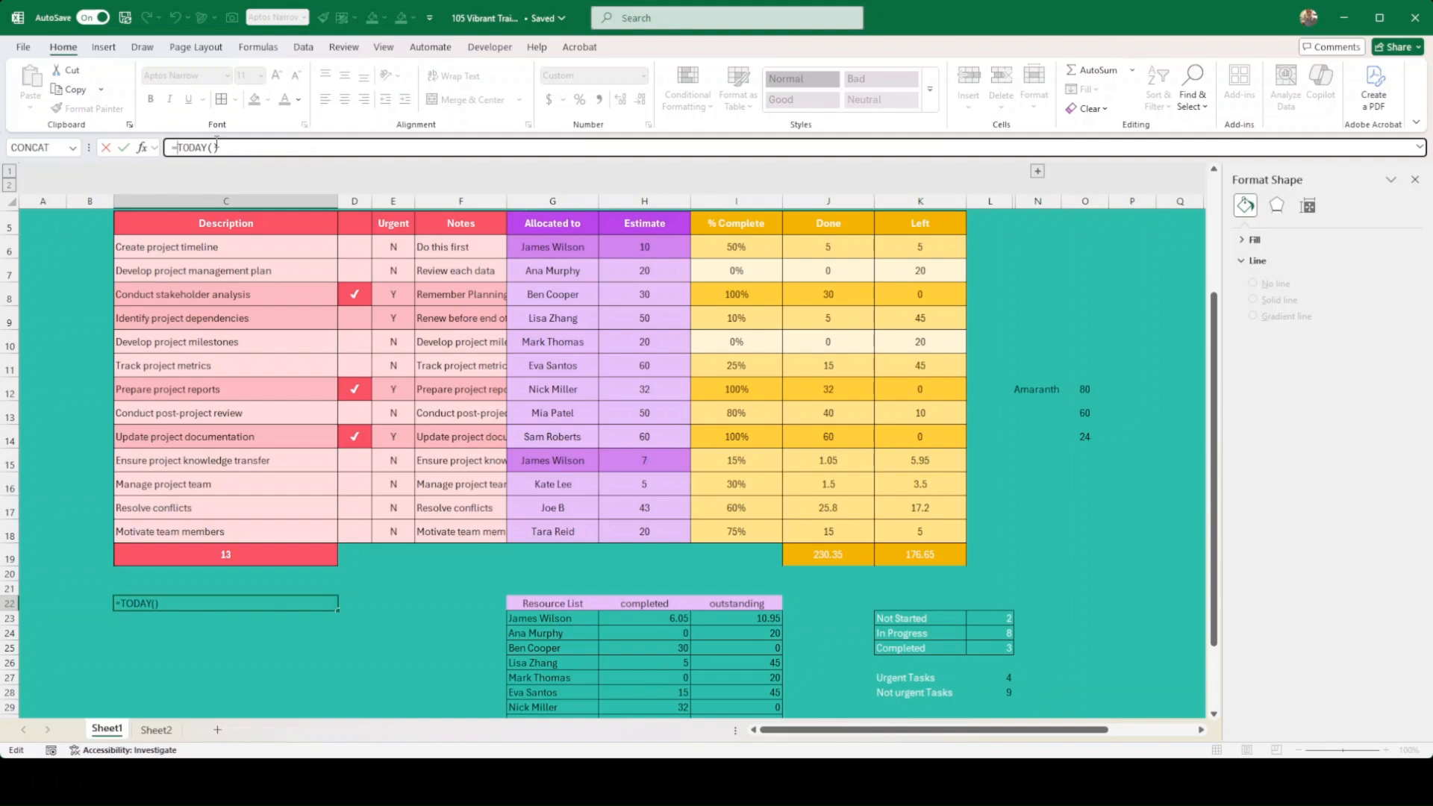
Enter =UPPER(TEXT(TODAY(),"mmmm")) in cell C24 and make the result bold.
{"action": "left_click", "coordinate": [240, 637]}
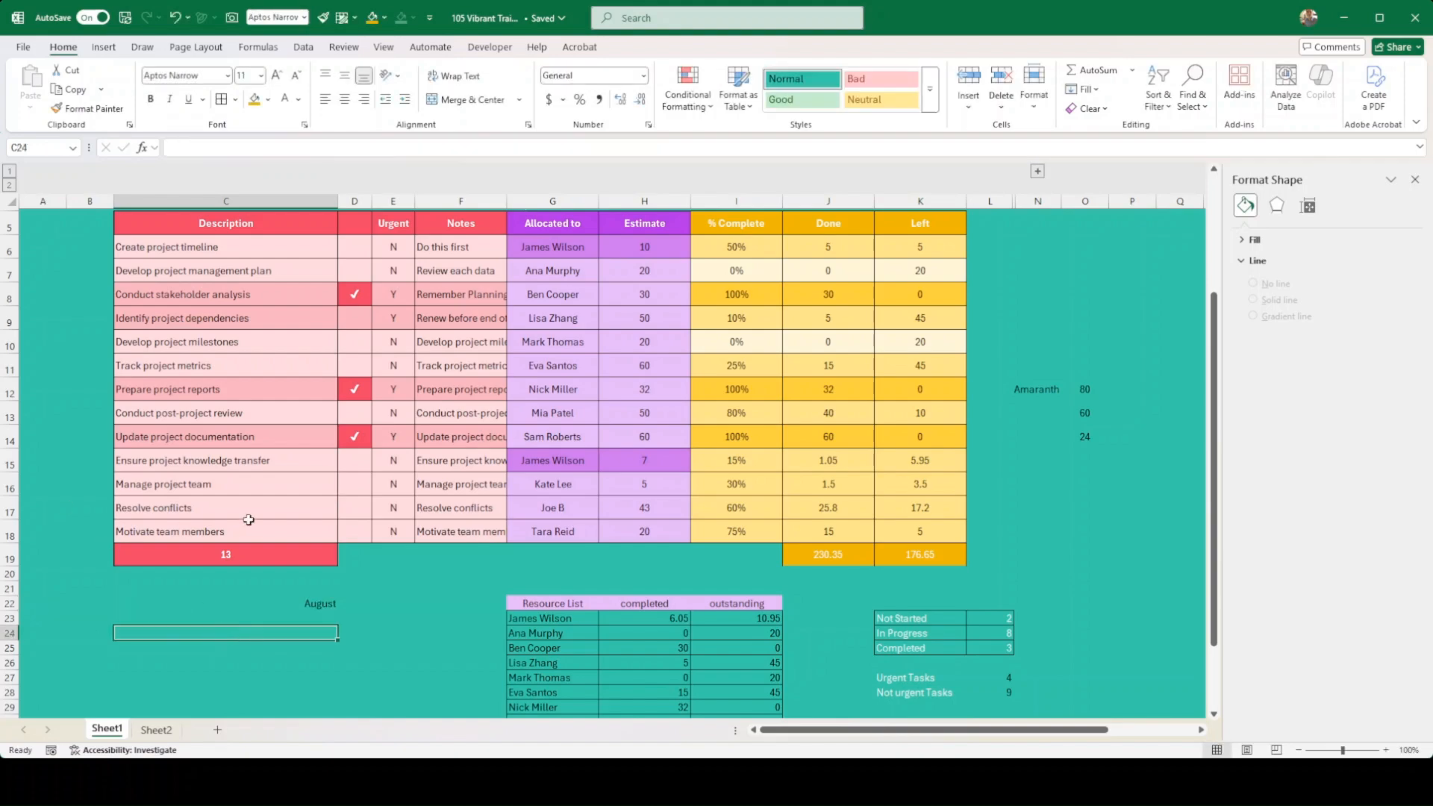
{"action": "type", "text": "=upper(text(today,\"mmmm"}
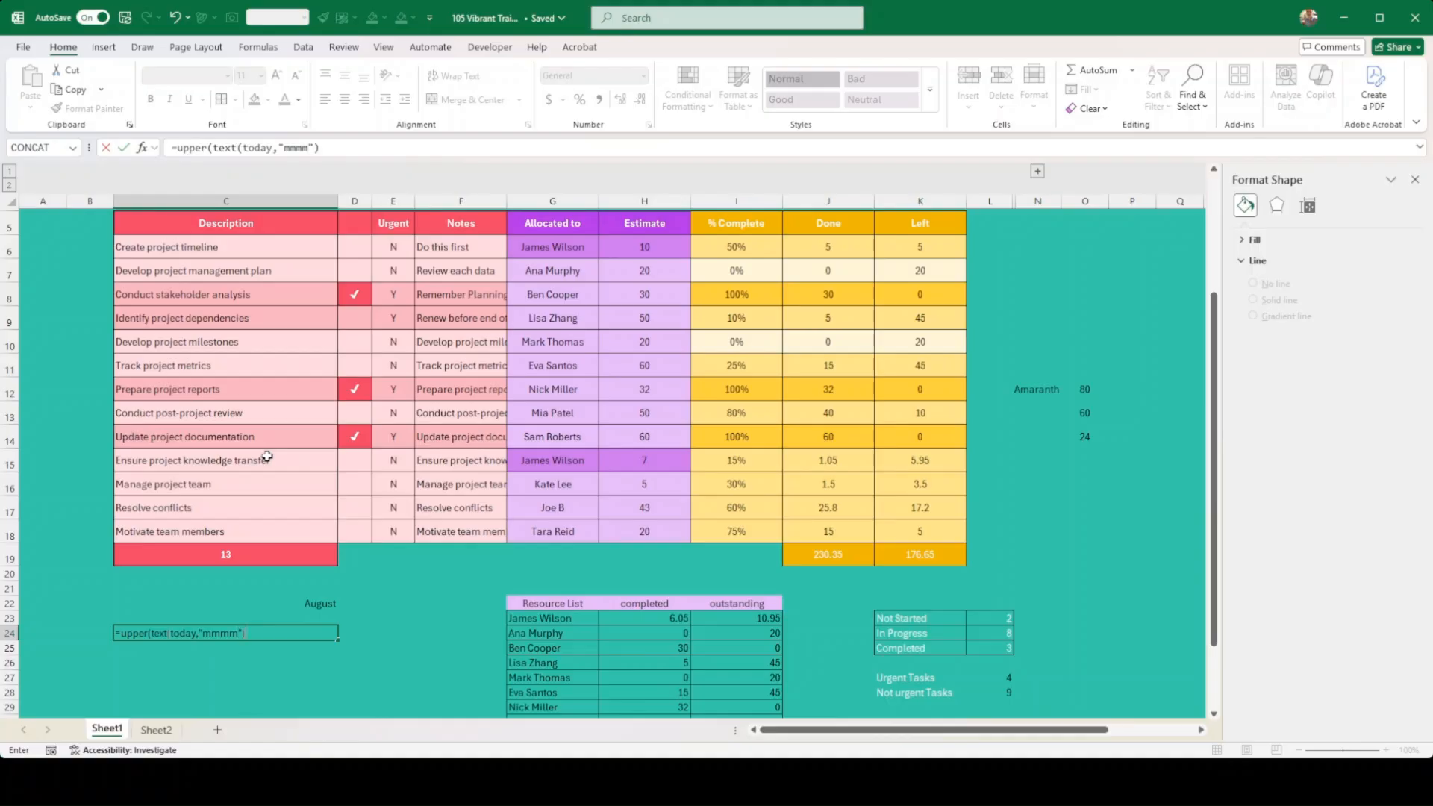
{"action": "key", "text": "ctrl+Return"}
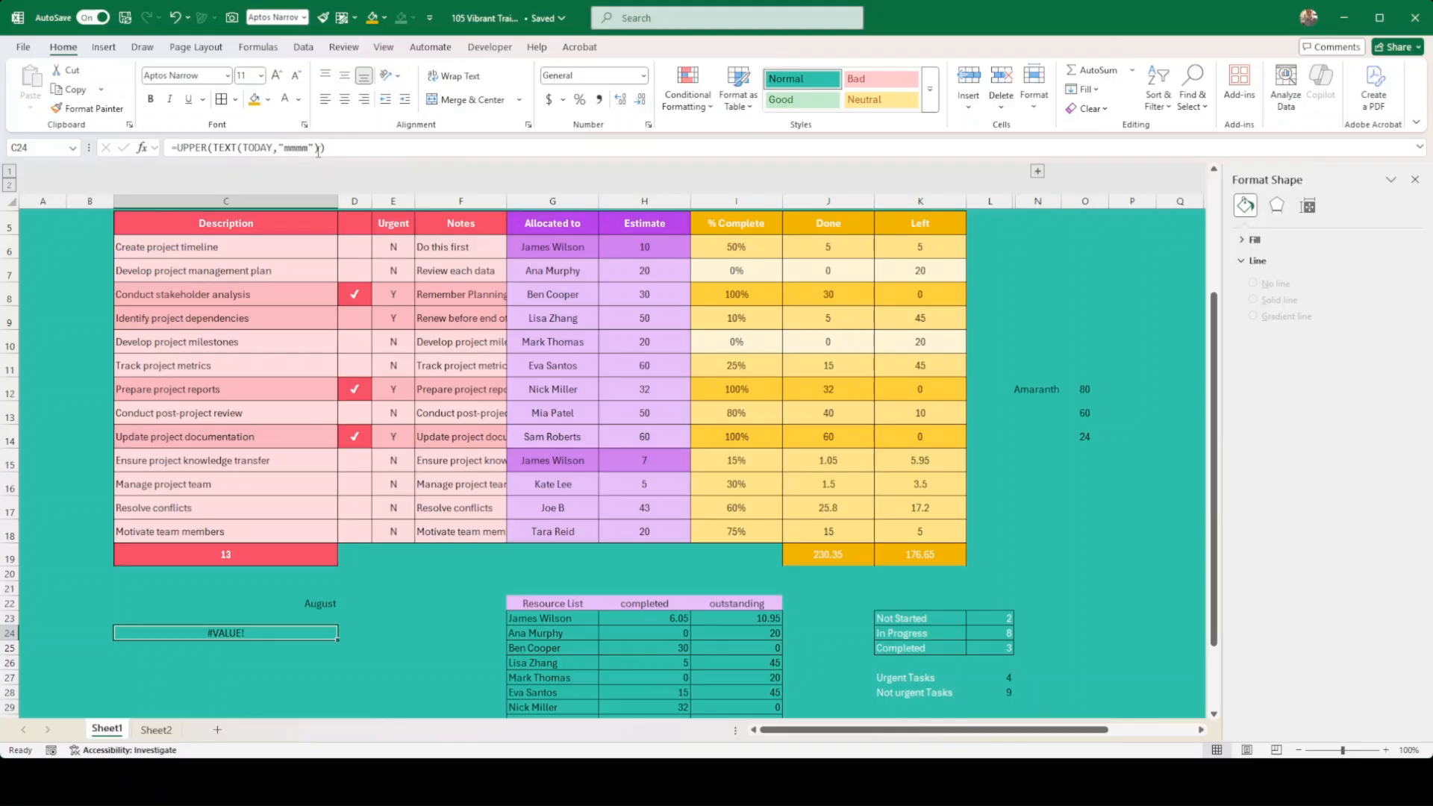
{"action": "left_click", "coordinate": [278, 147]}
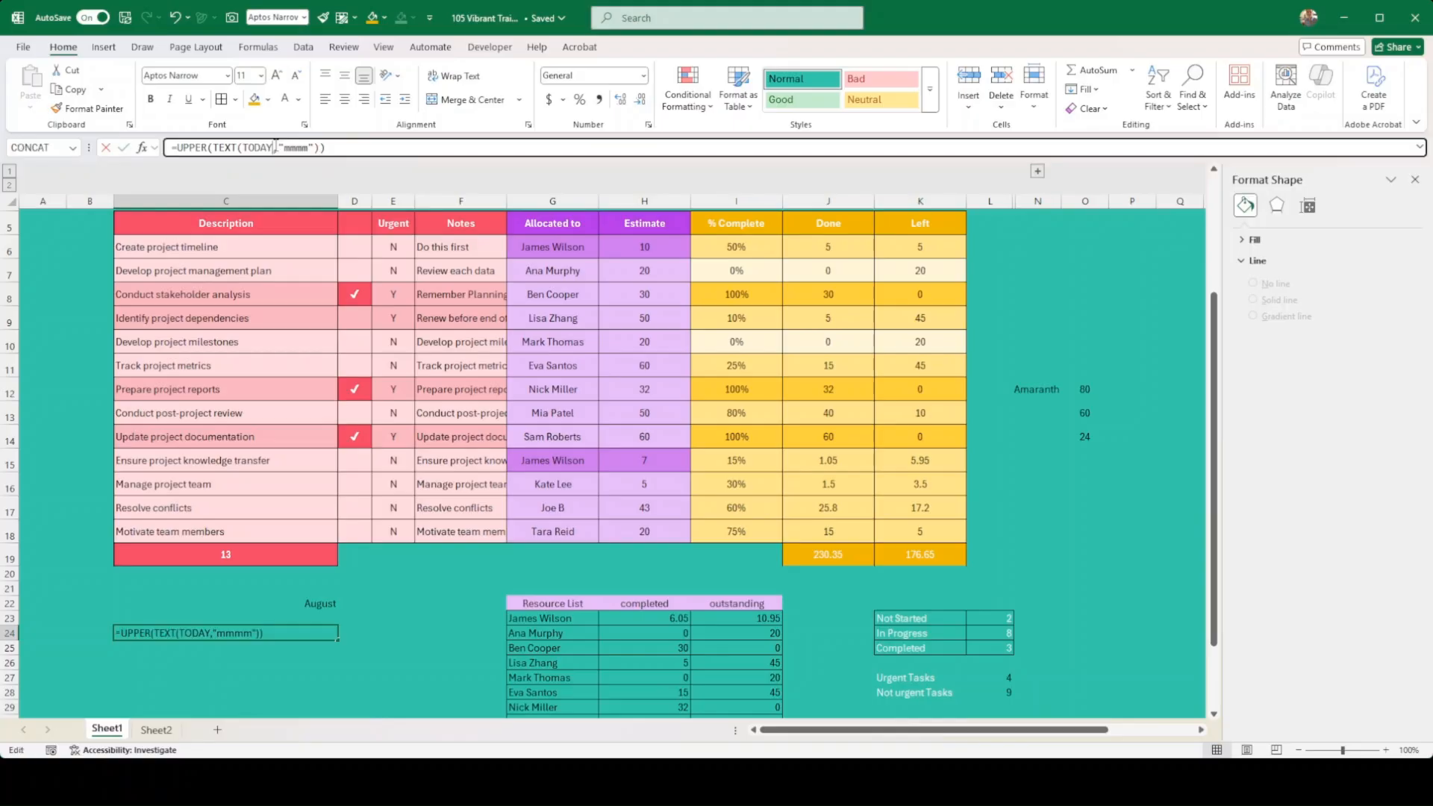
{"action": "type", "text": "()"}
{"action": "key", "text": "ctrl+Return"}
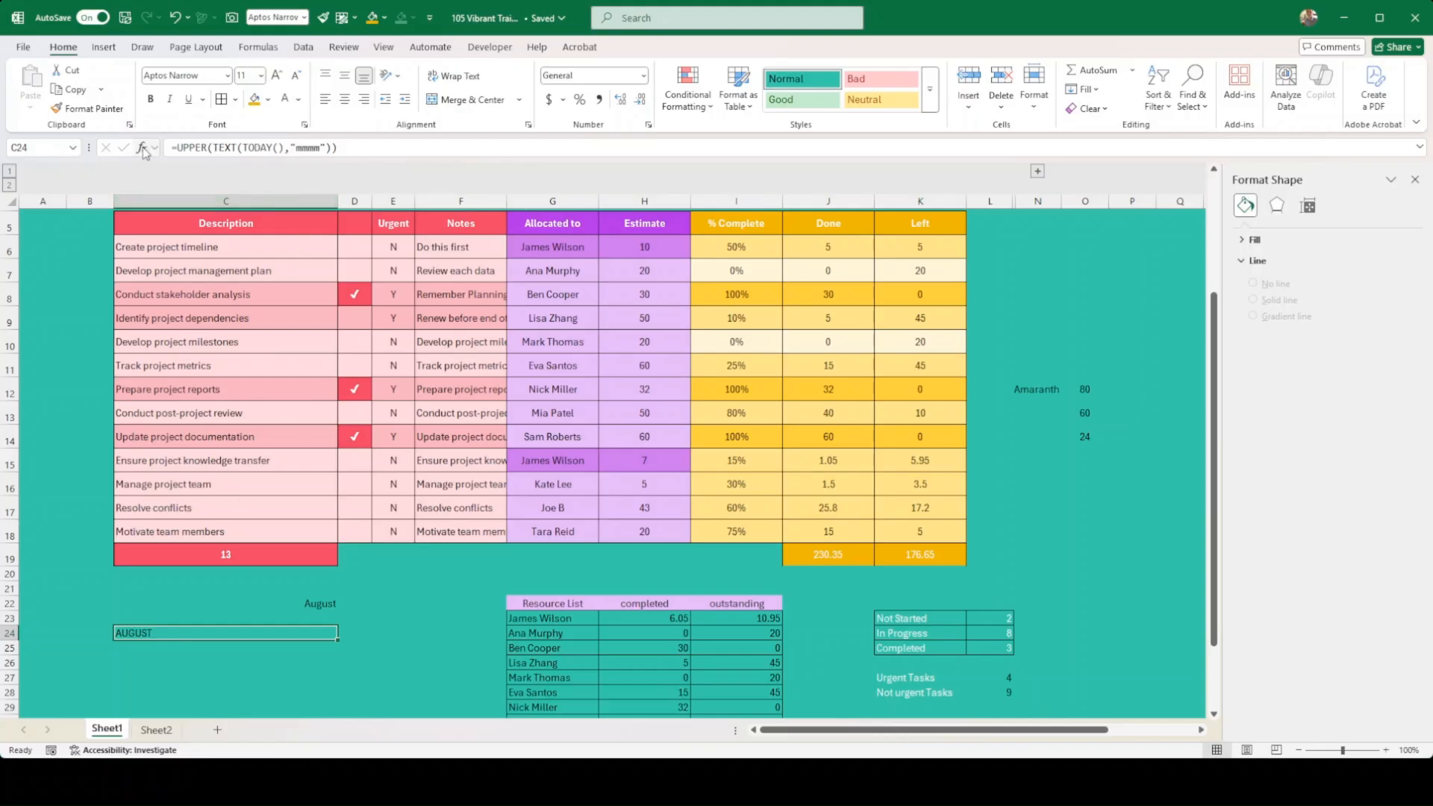
{"action": "left_click", "coordinate": [152, 100]}
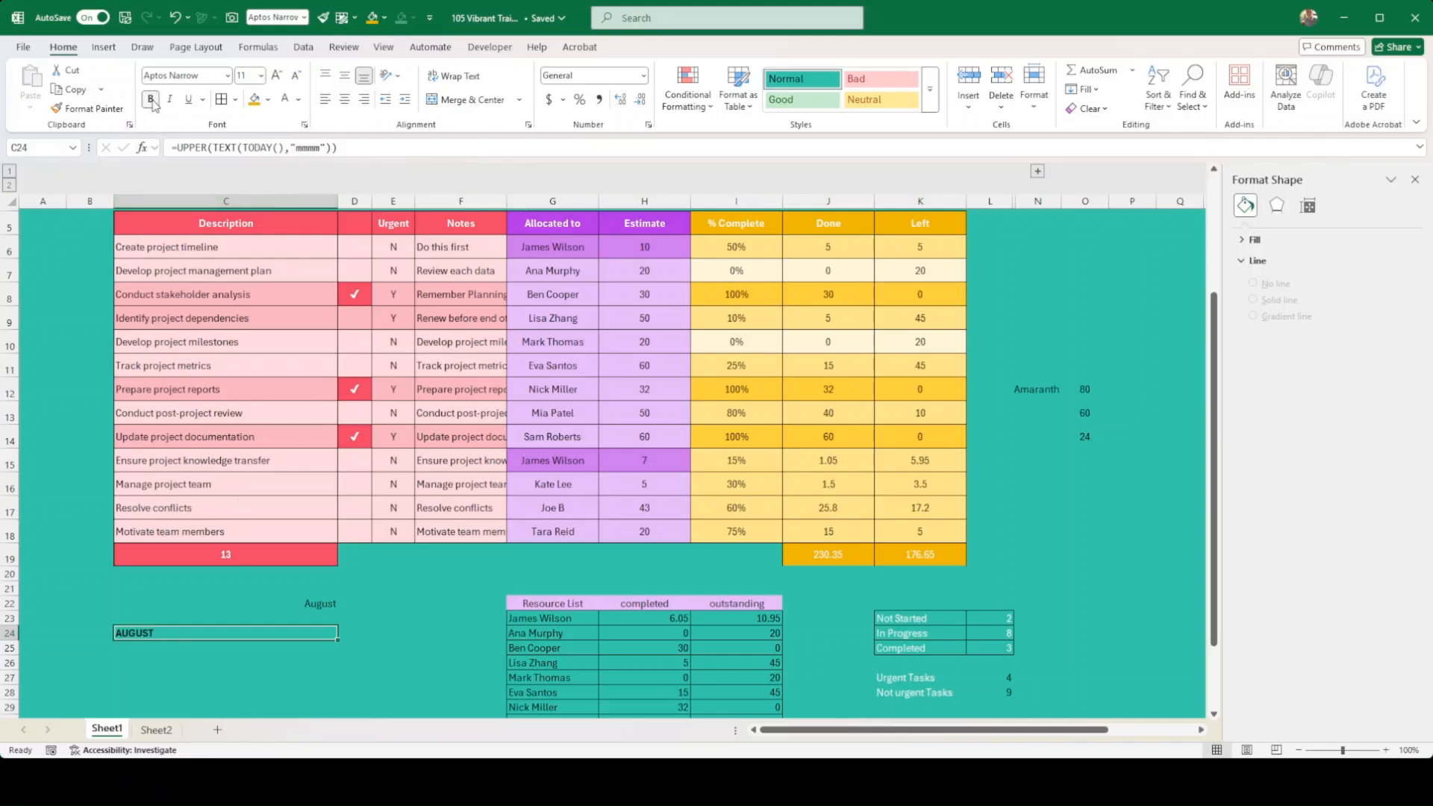
{"action": "left_click", "coordinate": [170, 646]}
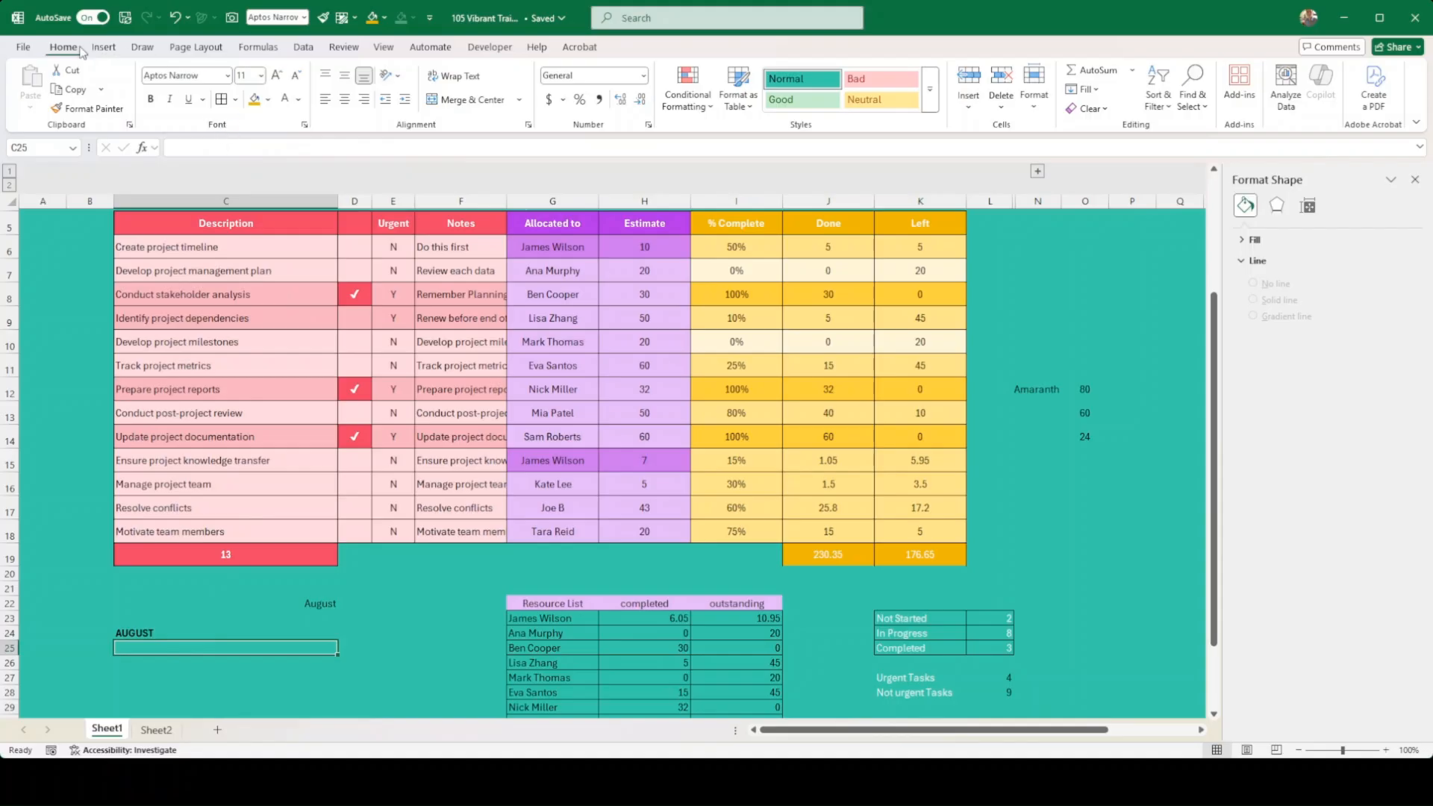
Insert a text box over the table and link its content to cell C24 with =$C$24.
{"action": "left_click", "coordinate": [104, 47]}
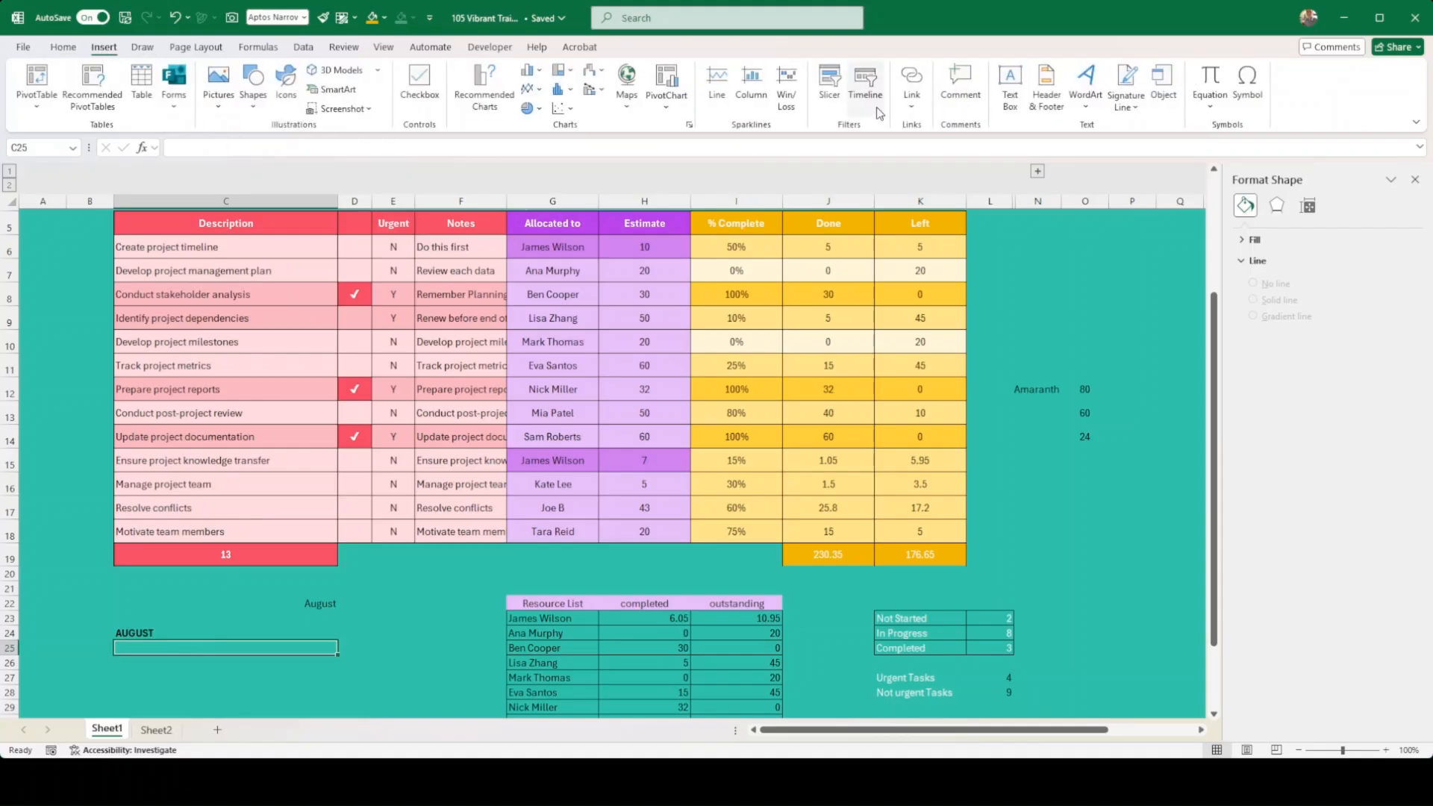
{"action": "left_click", "coordinate": [1000, 111]}
{"action": "left_click_drag", "start_coordinate": [647, 386], "coordinate": [955, 488]}
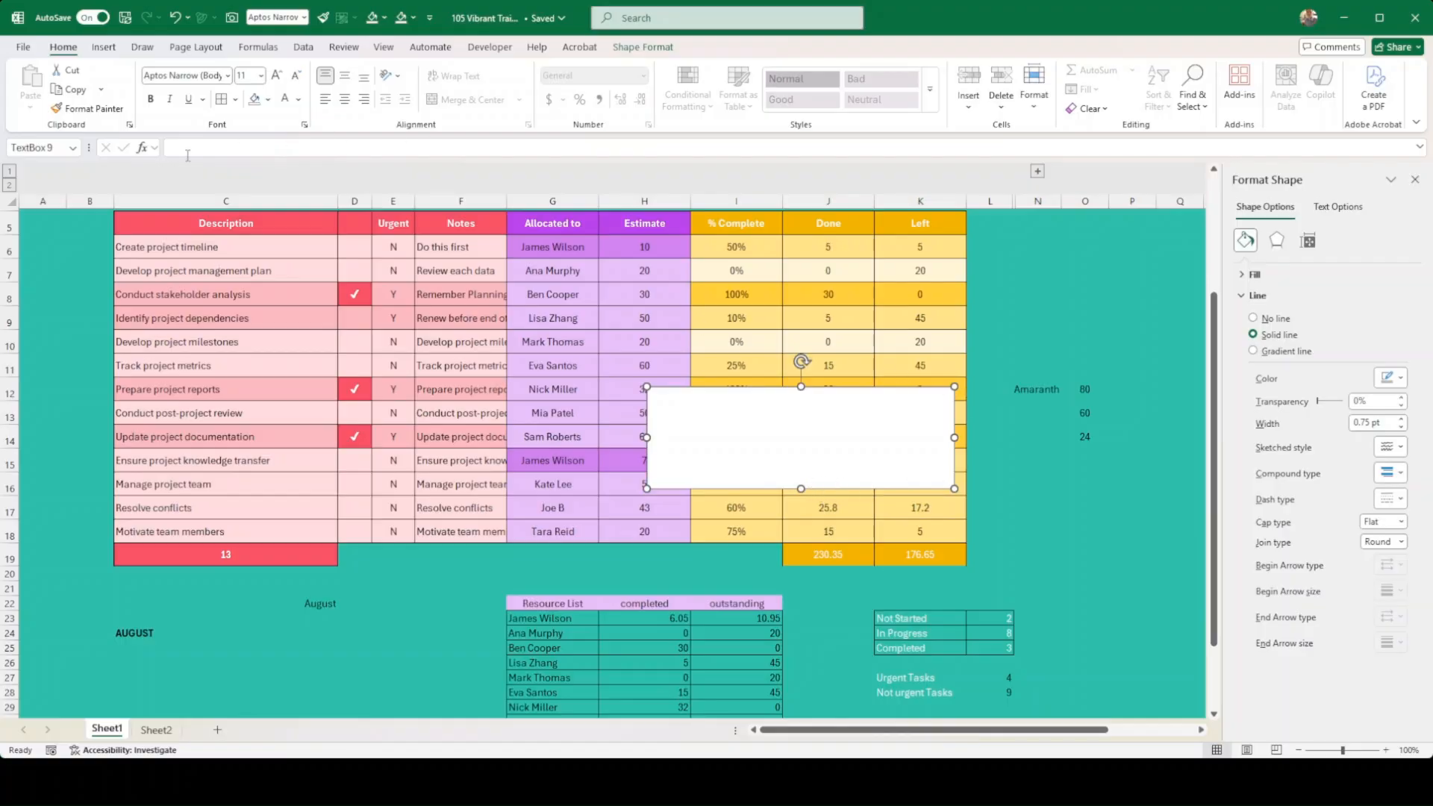
{"action": "left_click", "coordinate": [179, 149]}
{"action": "type", "text": "="}
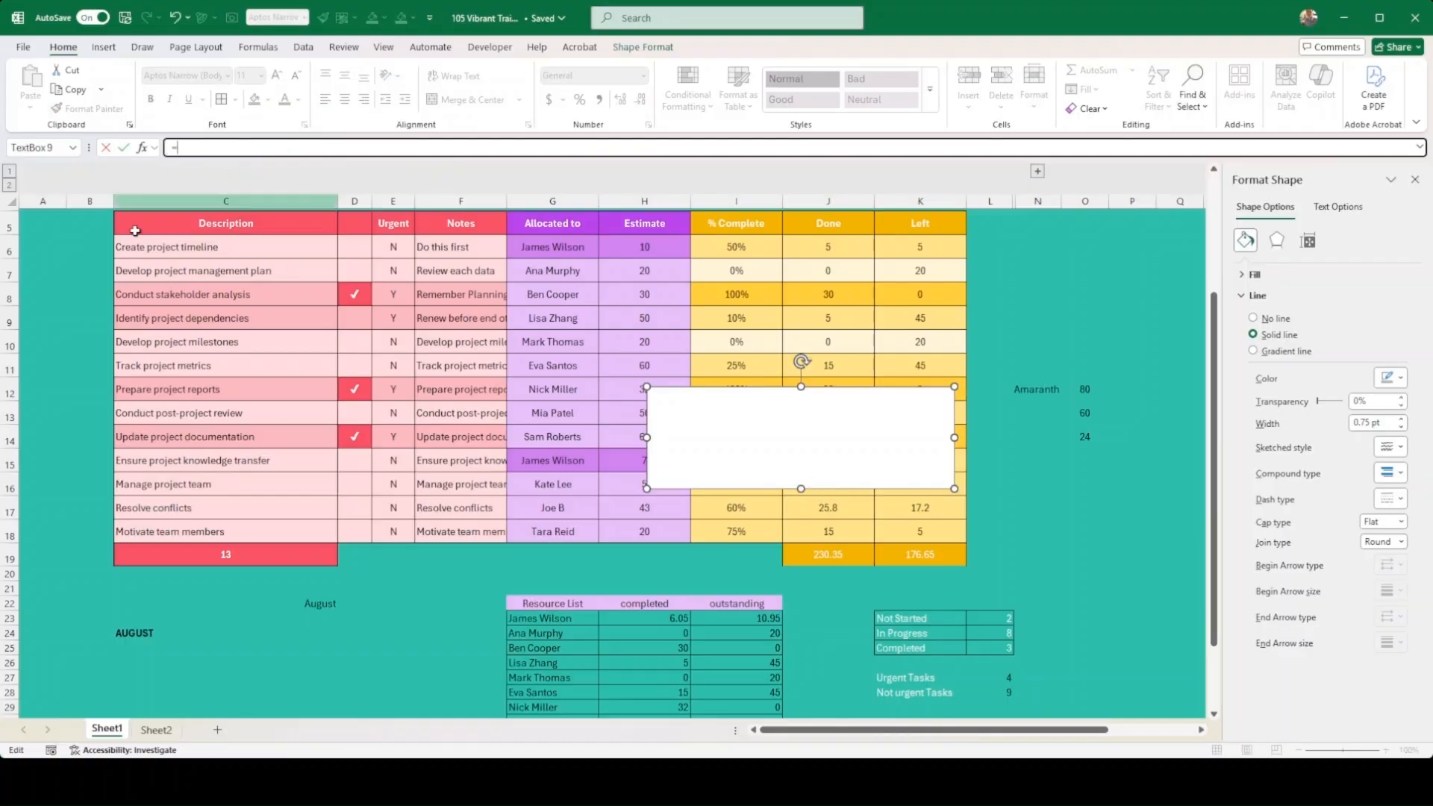
{"action": "left_click", "coordinate": [184, 633]}
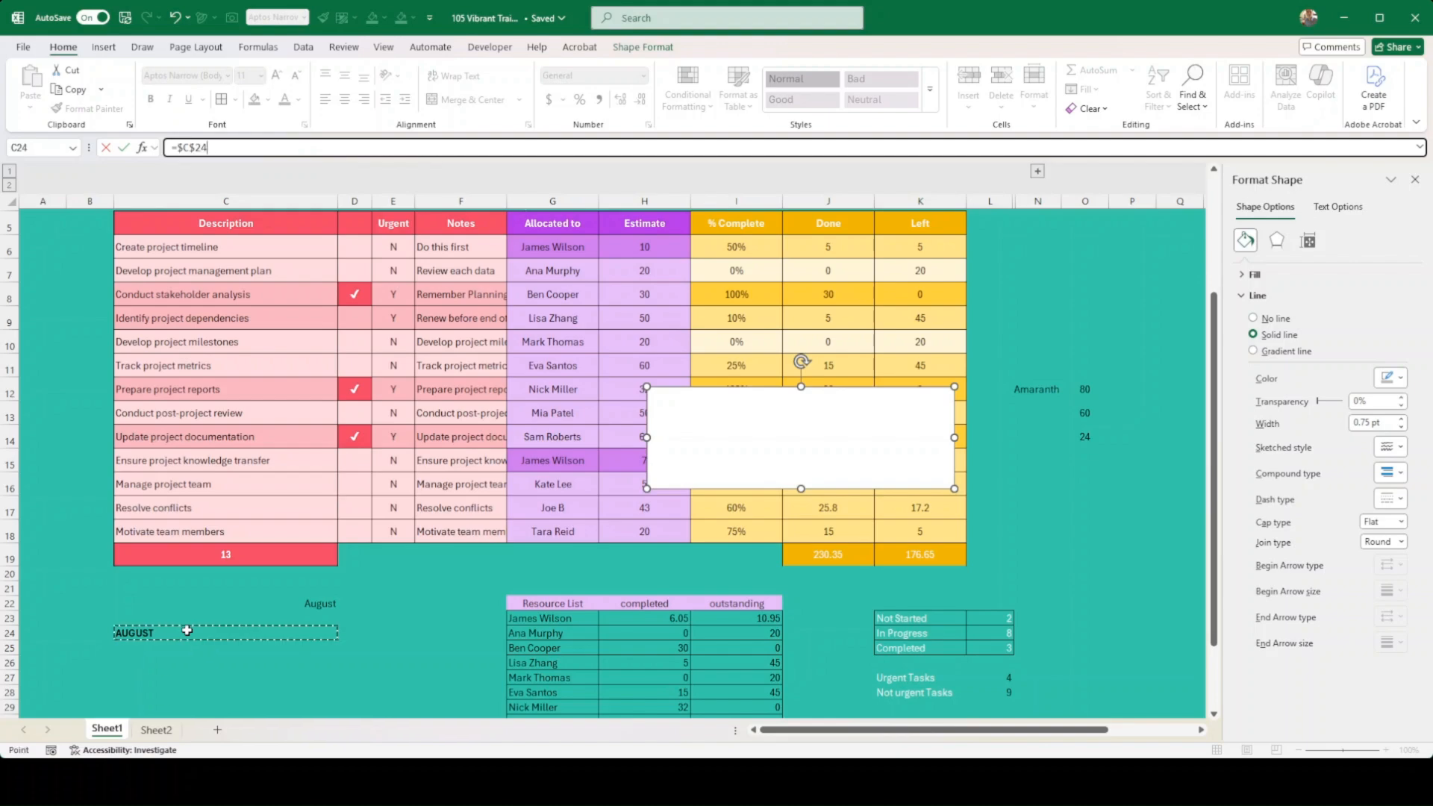
{"action": "key", "text": "Return"}
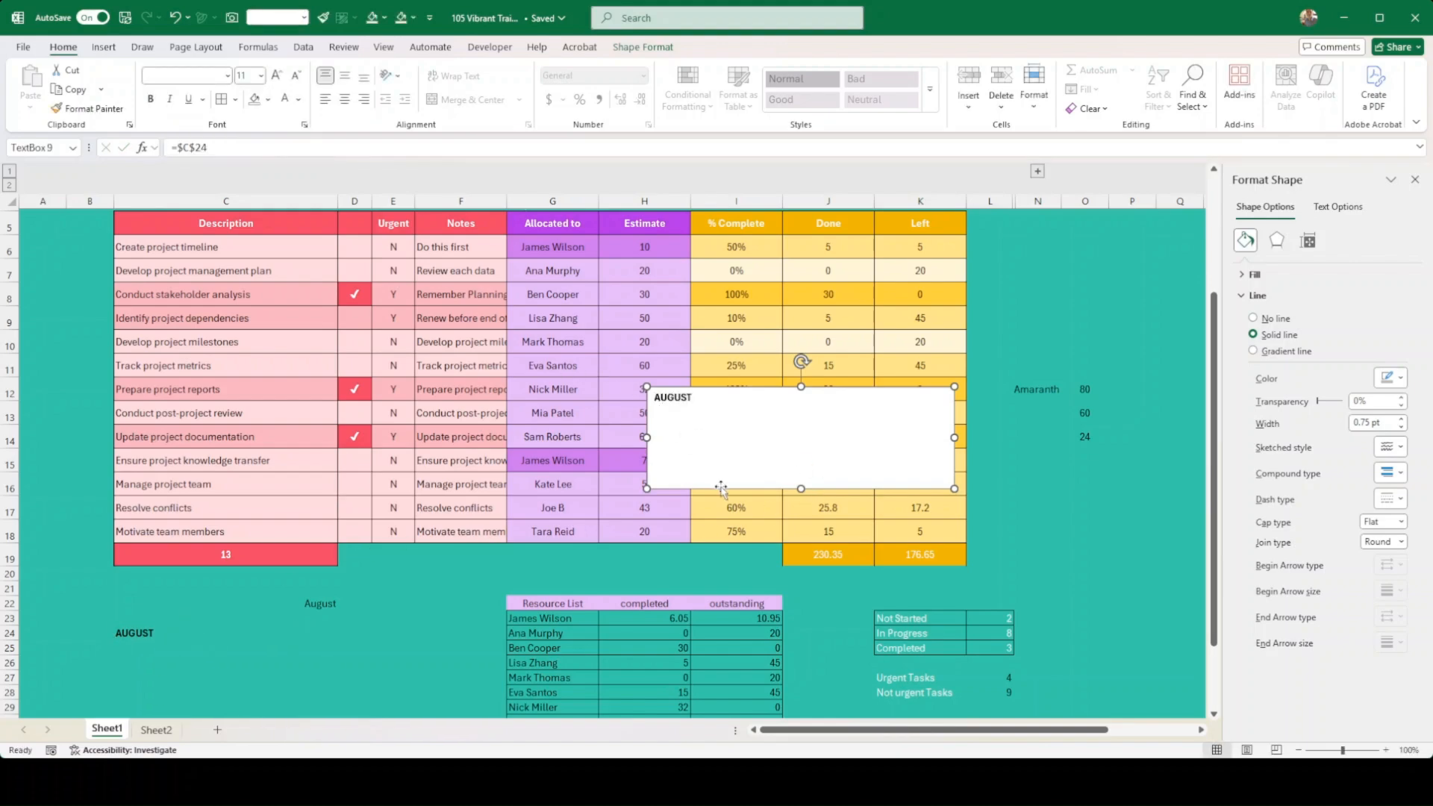
Move the month text box over the pink table columns and remove its fill and outline.
{"action": "left_click_drag", "start_coordinate": [721, 486], "coordinate": [258, 529]}
{"action": "left_click_drag", "start_coordinate": [364, 531], "coordinate": [338, 510]}
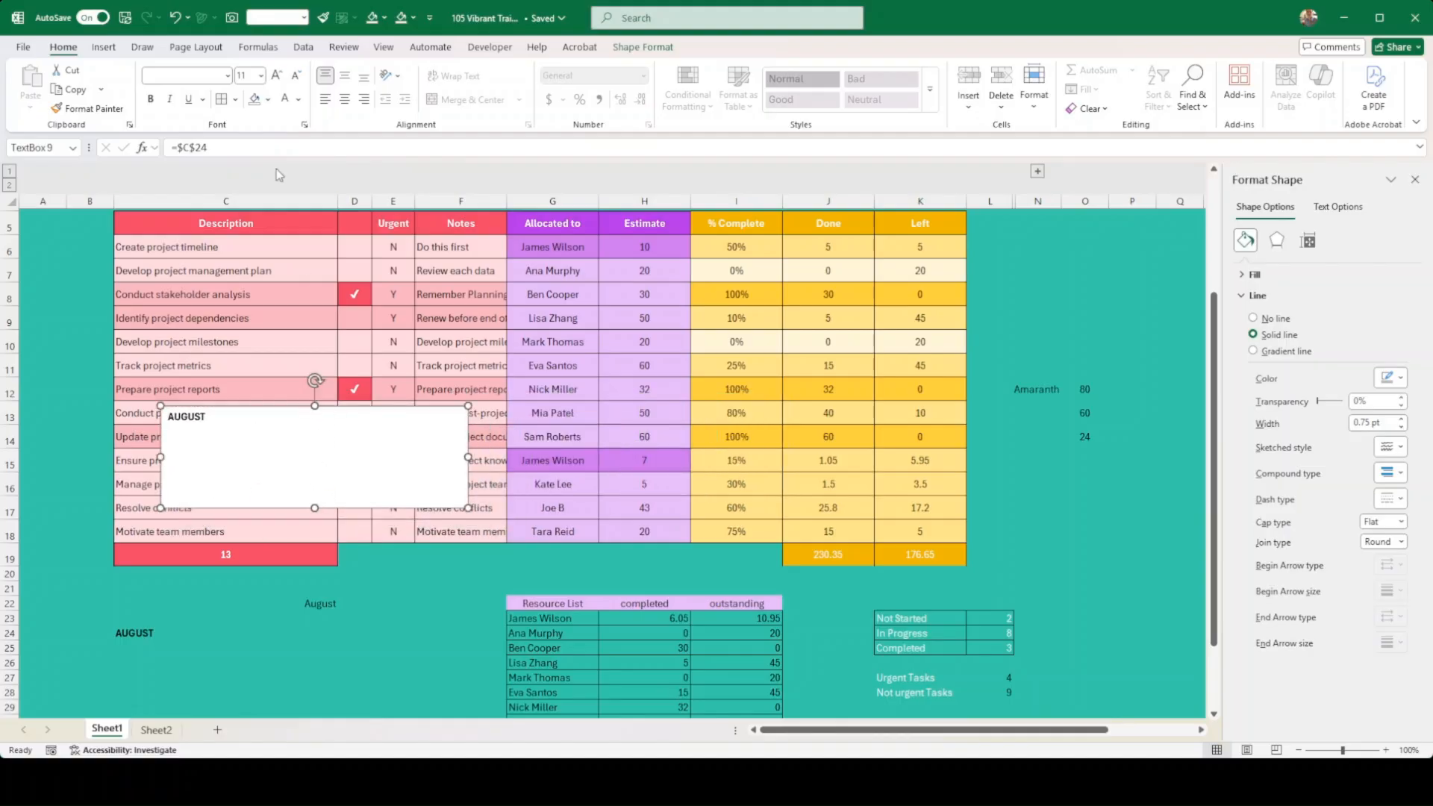
{"action": "left_click", "coordinate": [228, 77]}
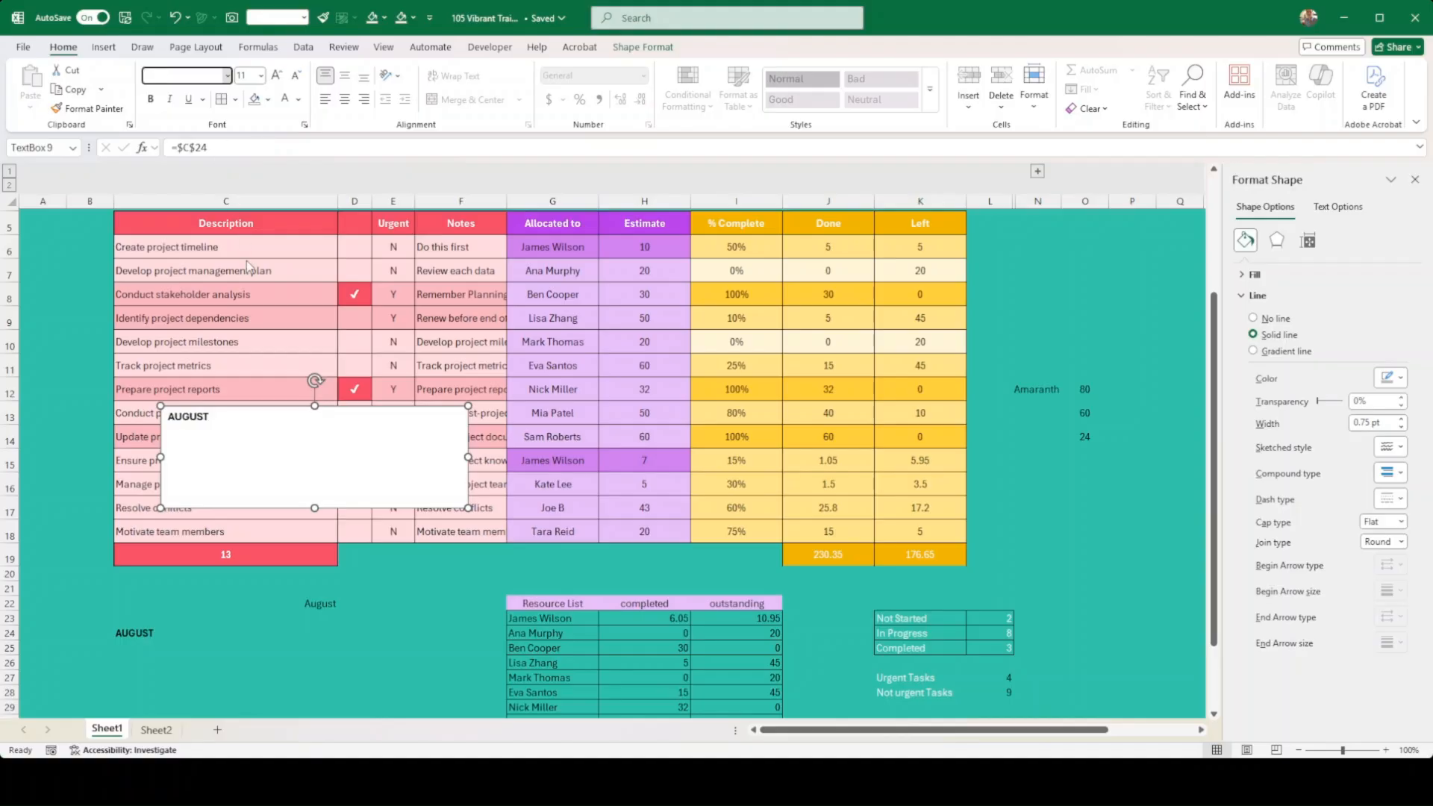
{"action": "left_click", "coordinate": [186, 356]}
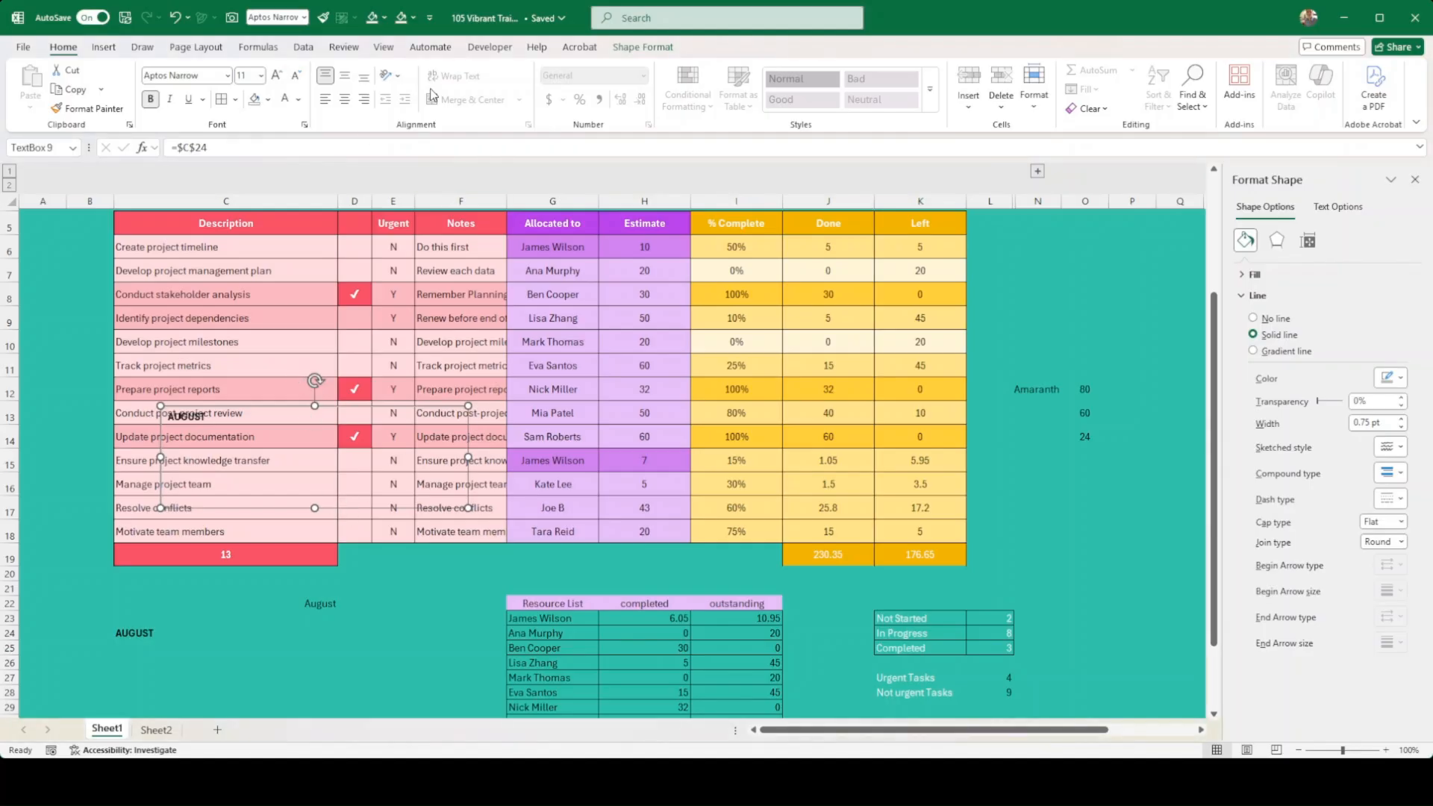
{"action": "left_click", "coordinate": [640, 47]}
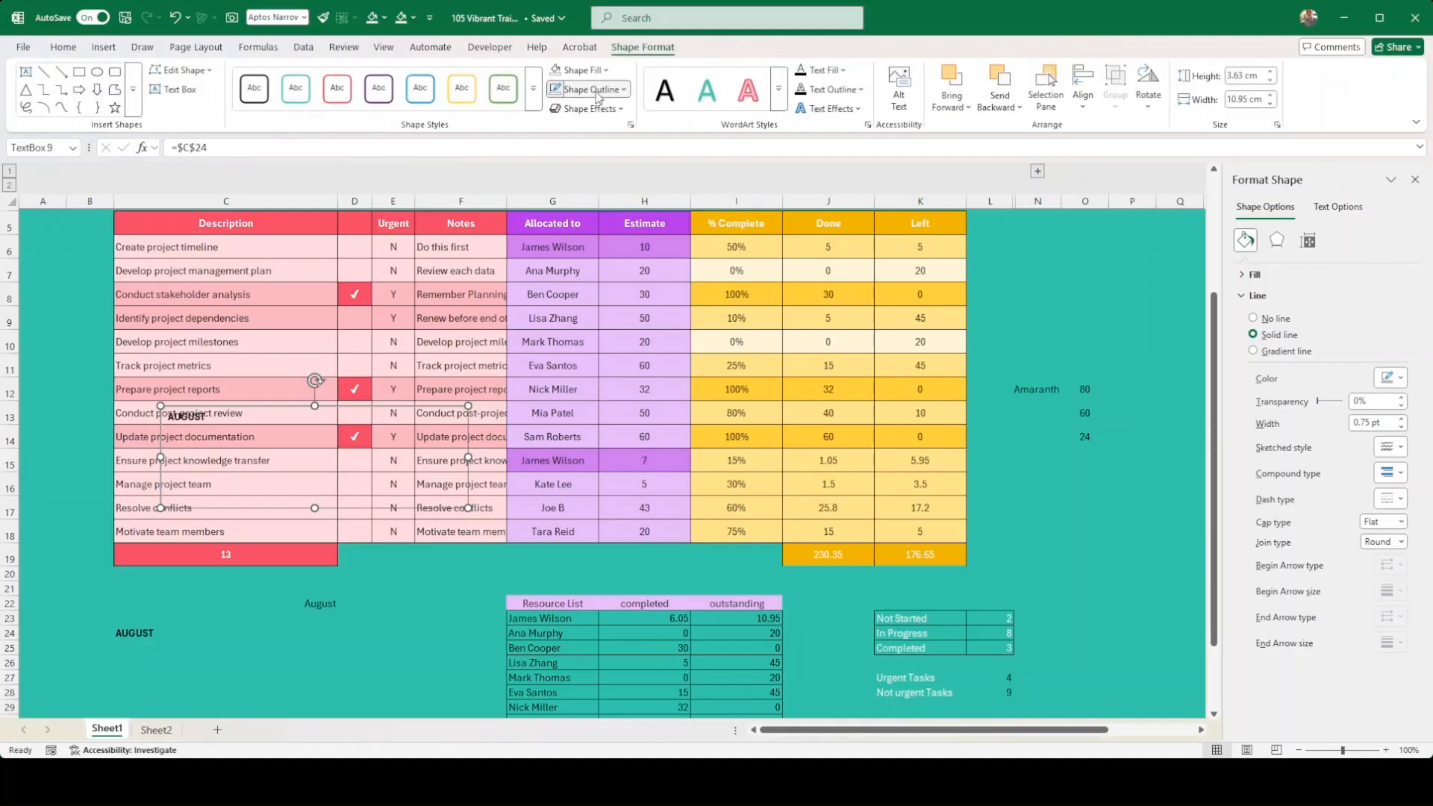
{"action": "left_click", "coordinate": [605, 370]}
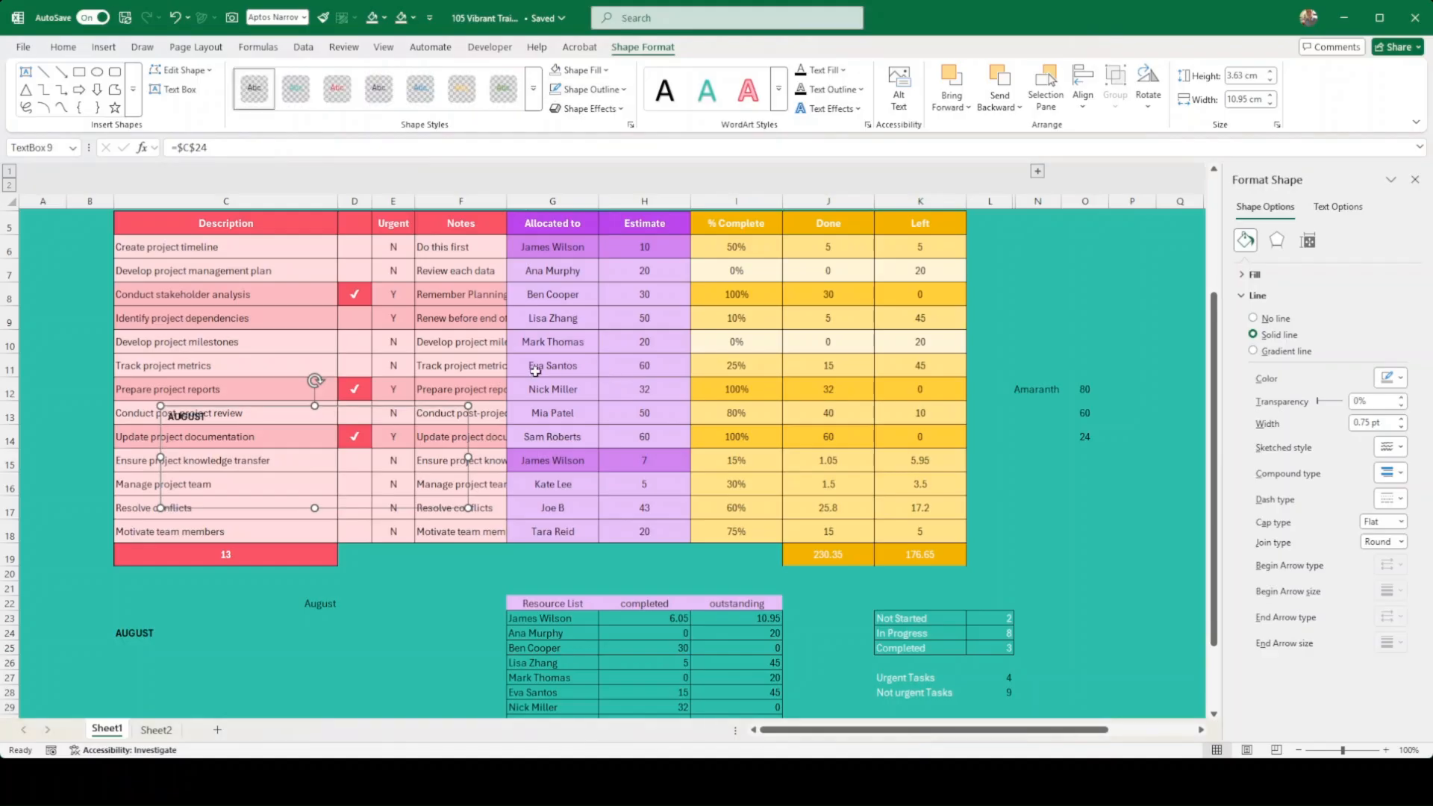
Place the month text box above the Description column beside the pink doughnut chart and narrow it to 10.66 cm.
{"action": "left_click_drag", "start_coordinate": [370, 509], "coordinate": [380, 249]}
{"action": "scroll", "coordinate": [460, 441], "scroll_direction": "up", "scroll_amount": 2}
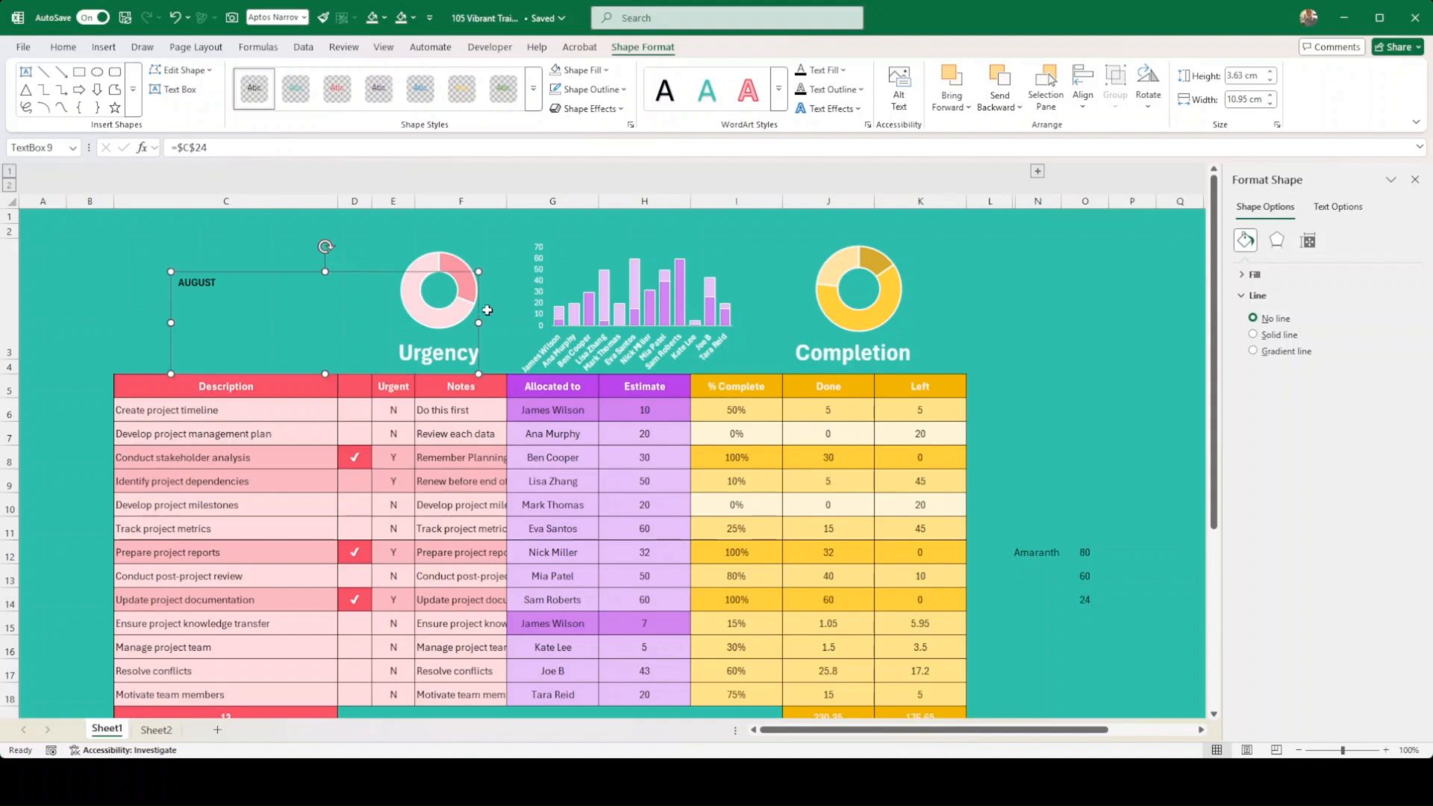
{"action": "left_click_drag", "start_coordinate": [480, 324], "coordinate": [466, 323]}
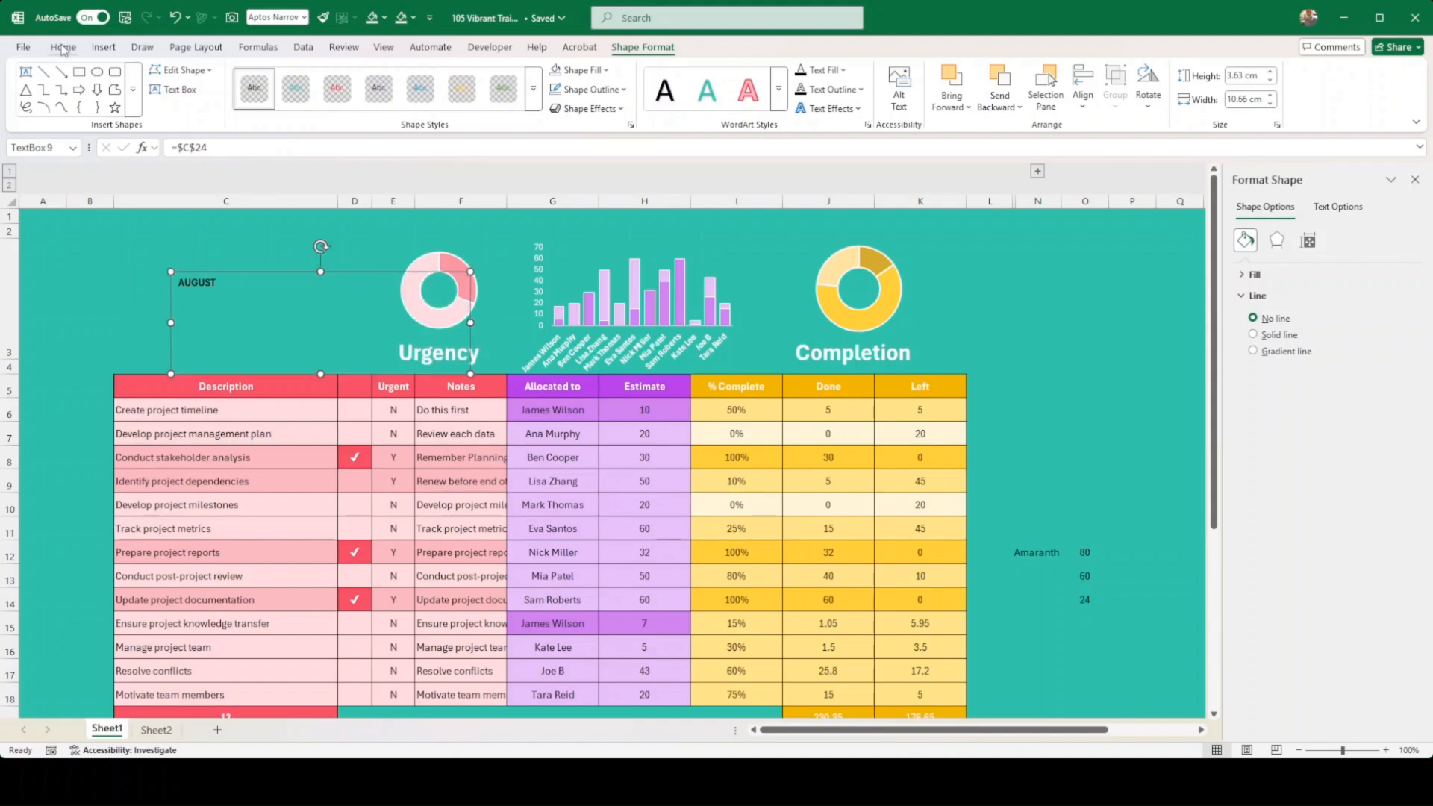
Make the month text white and set its font size to 80.
{"action": "left_click", "coordinate": [63, 49]}
{"action": "left_click", "coordinate": [285, 105]}
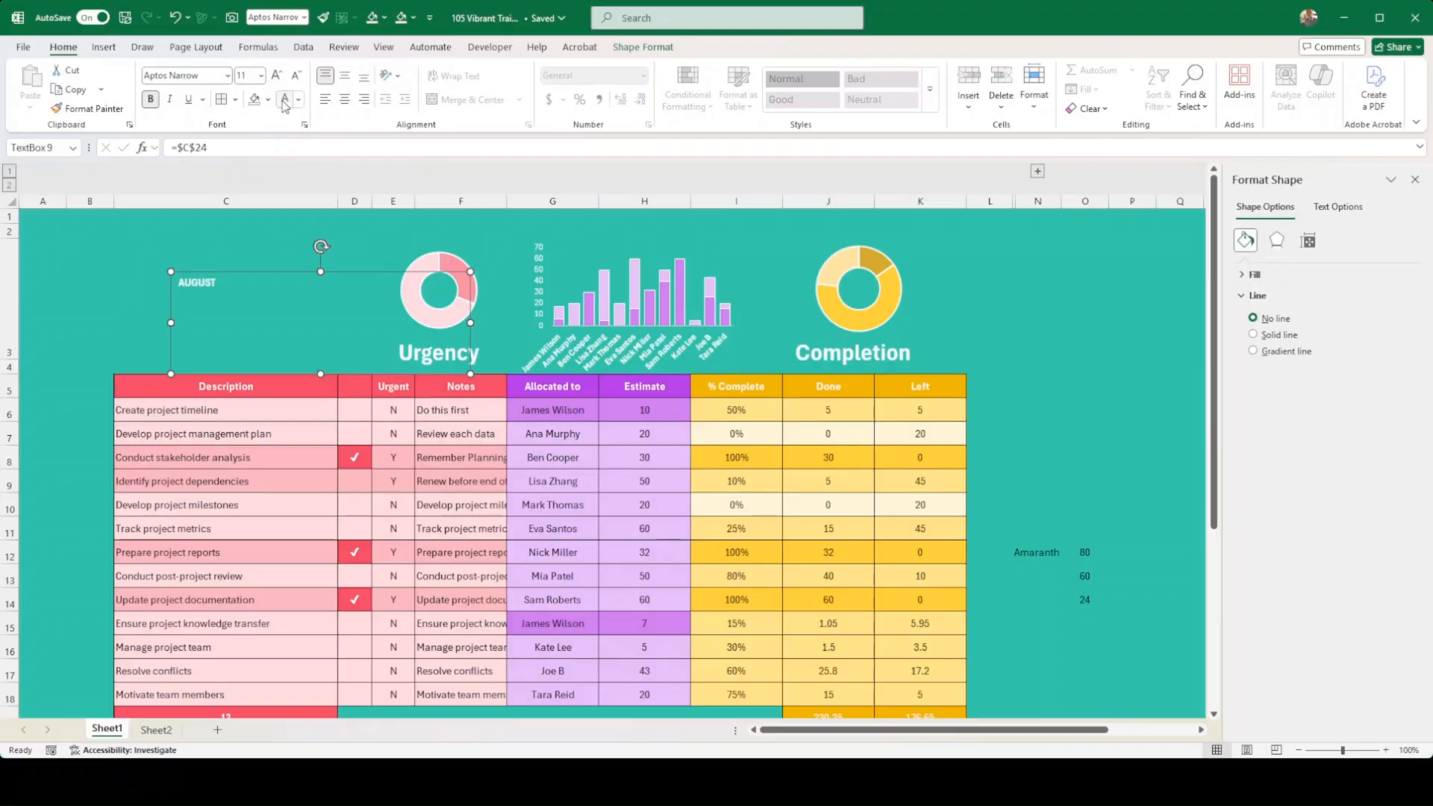
{"action": "left_click", "coordinate": [277, 77]}
{"action": "left_click", "coordinate": [277, 77]}
{"action": "left_click", "coordinate": [277, 76]}
{"action": "left_click", "coordinate": [277, 77]}
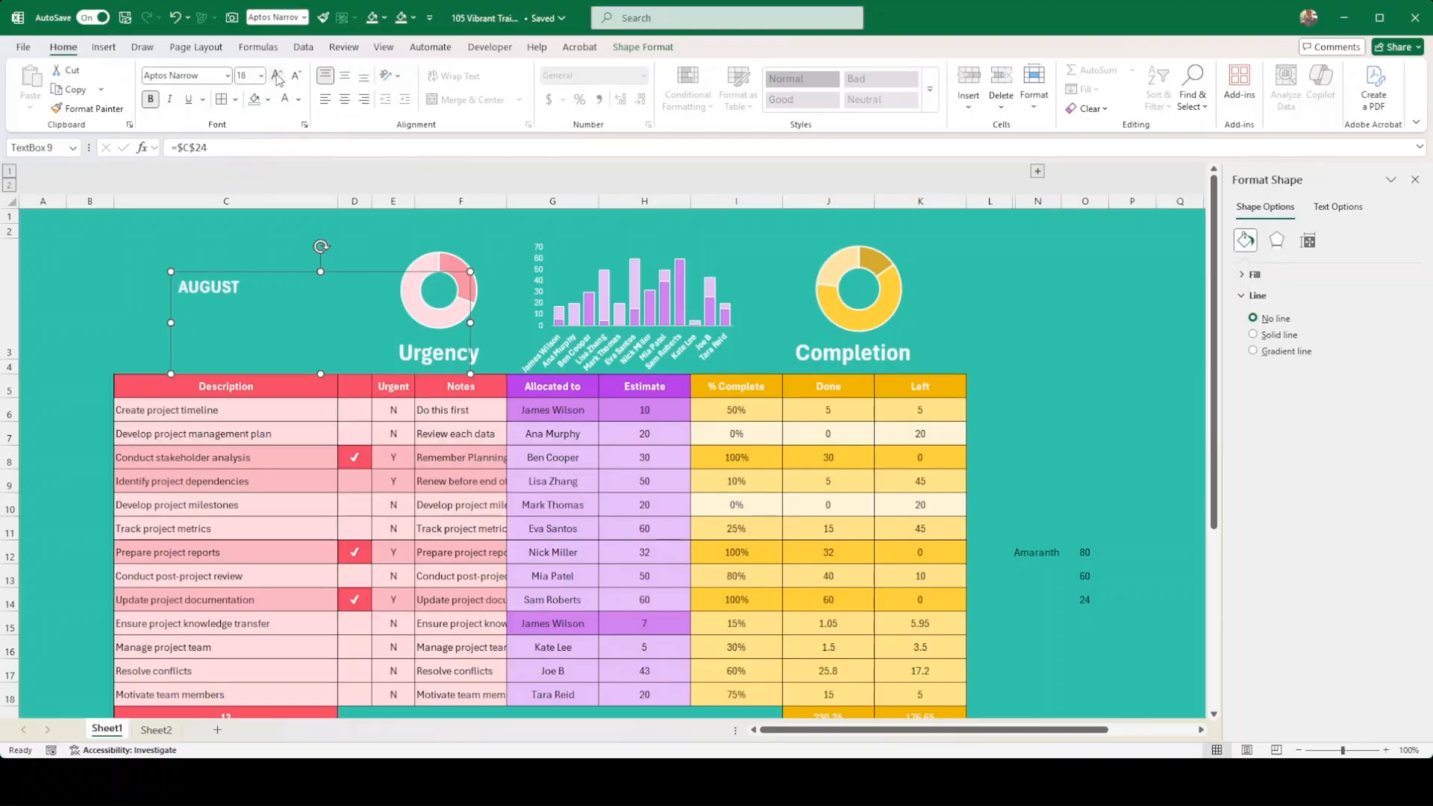
{"action": "left_click", "coordinate": [277, 76]}
{"action": "left_click", "coordinate": [277, 77]}
{"action": "left_click", "coordinate": [277, 77]}
{"action": "left_click", "coordinate": [277, 77]}
{"action": "left_click", "coordinate": [277, 77]}
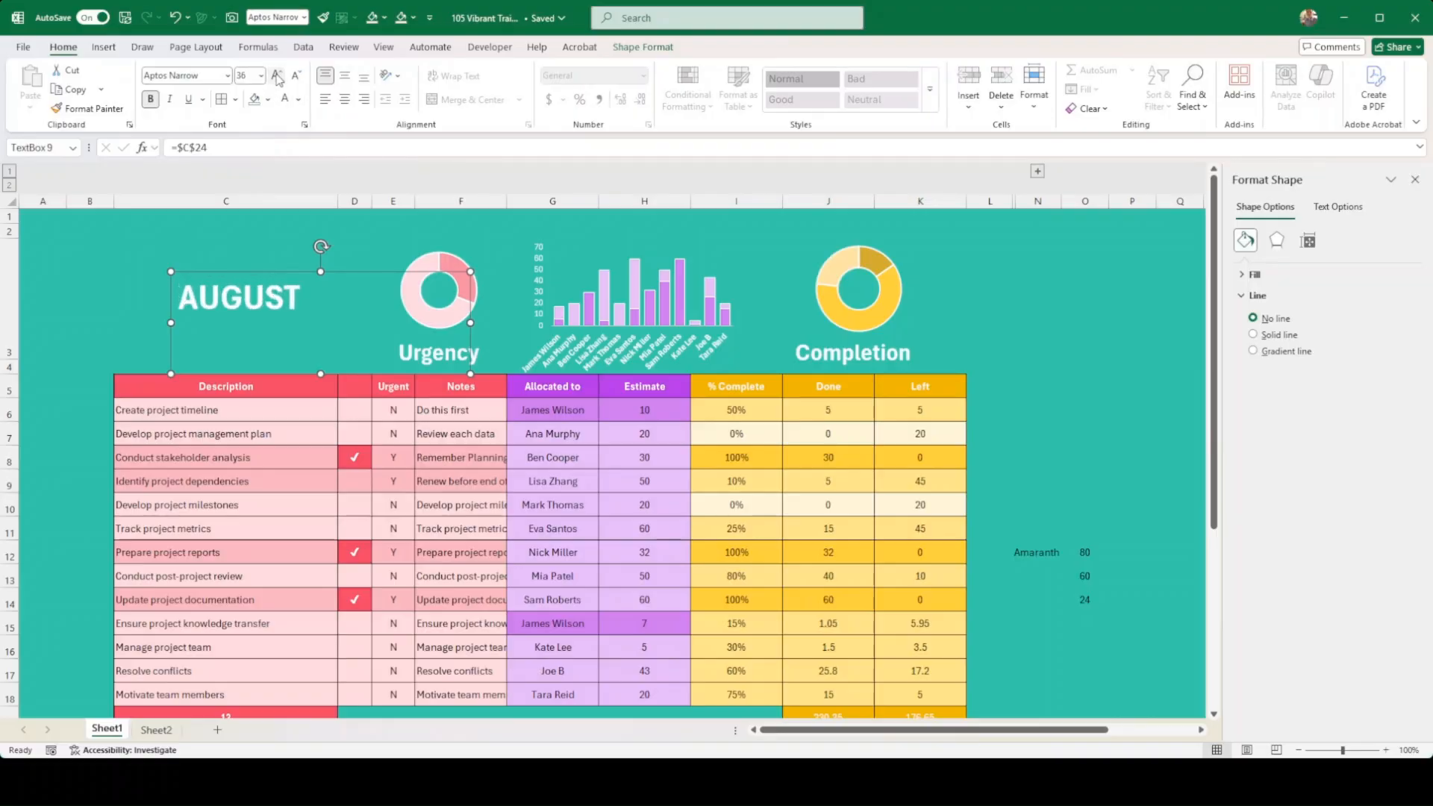
{"action": "left_click", "coordinate": [277, 76]}
{"action": "left_click", "coordinate": [277, 77]}
{"action": "left_click", "coordinate": [277, 77]}
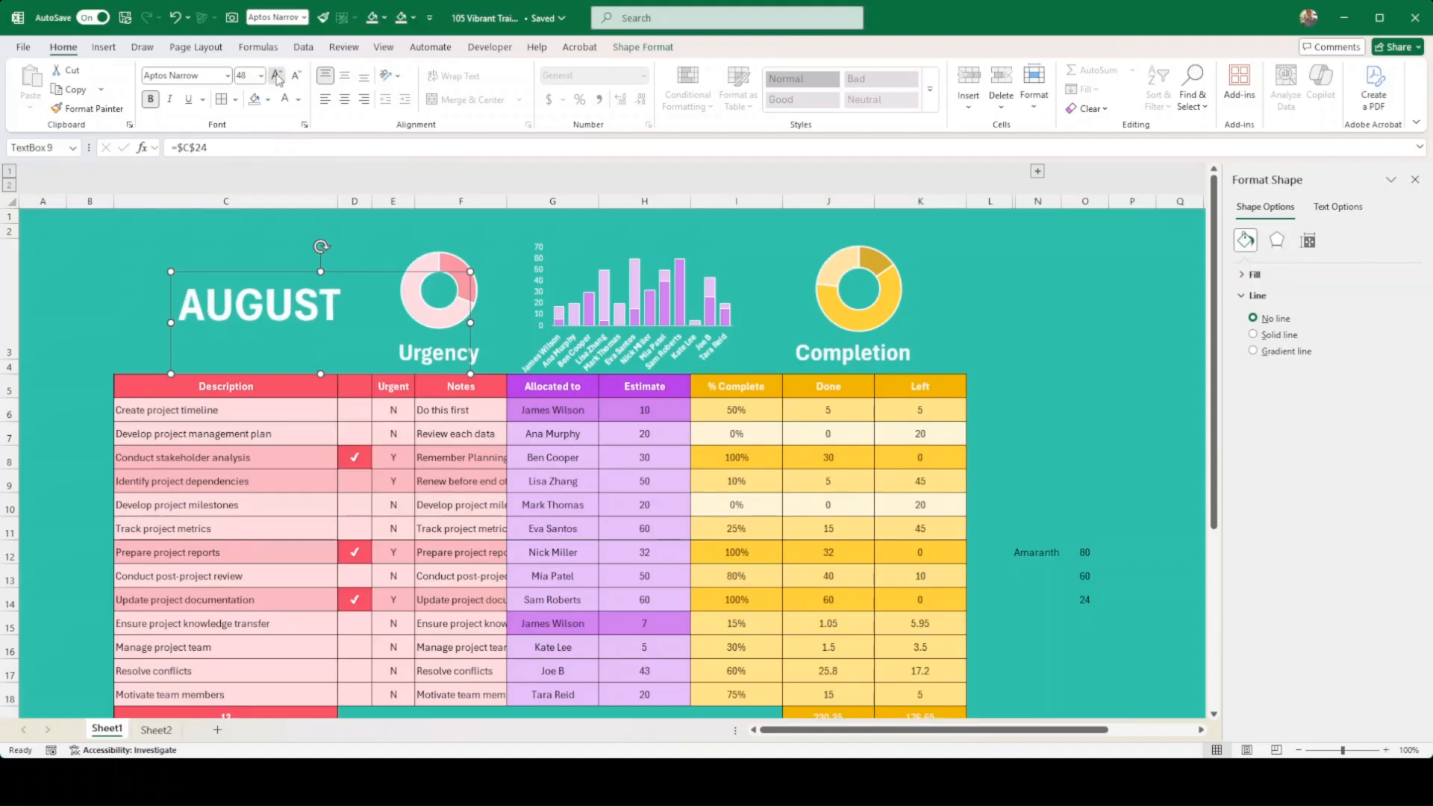
{"action": "left_click", "coordinate": [277, 77]}
{"action": "left_click", "coordinate": [277, 77]}
{"action": "left_click", "coordinate": [277, 77]}
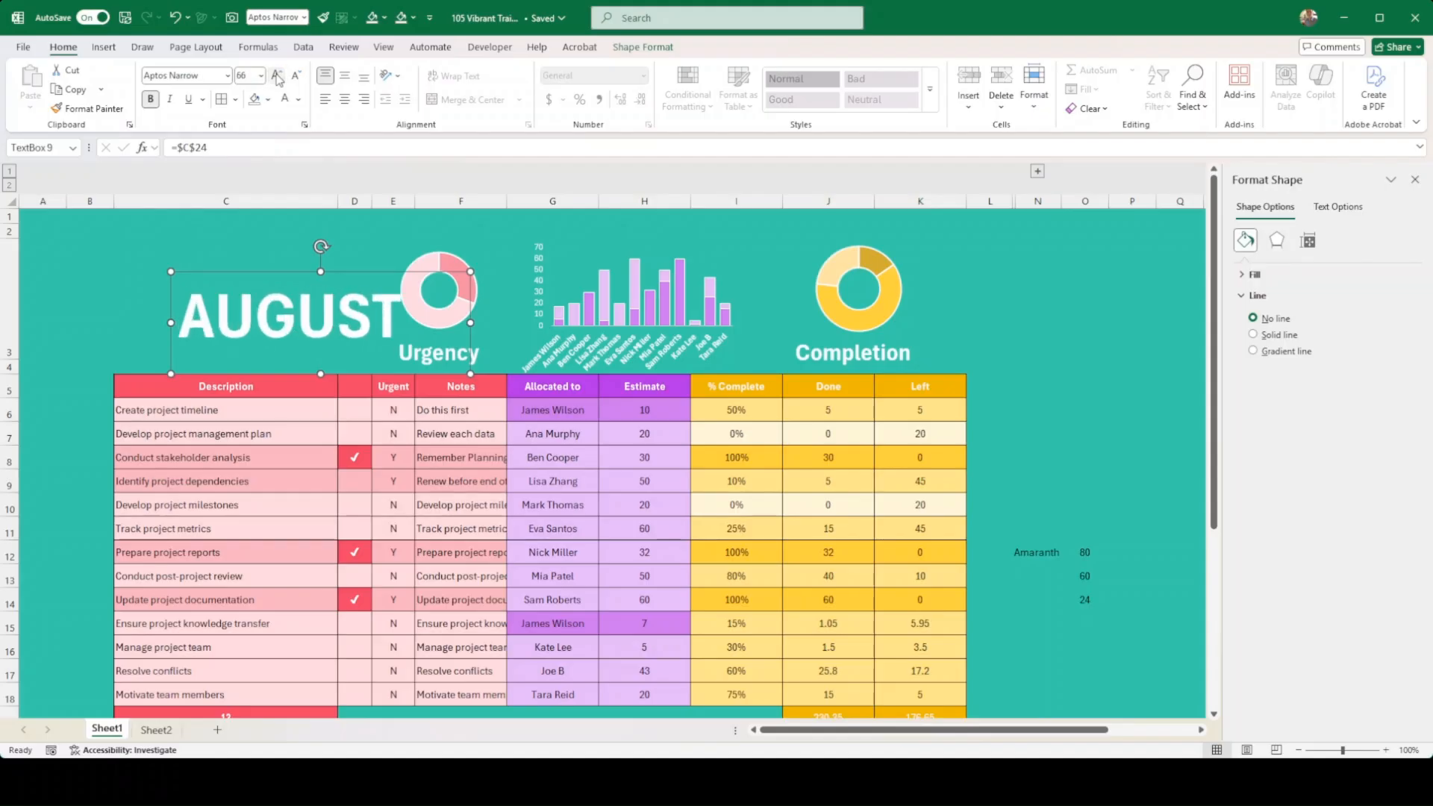
{"action": "left_click", "coordinate": [251, 76]}
{"action": "type", "text": "80"}
{"action": "key", "text": "Return"}
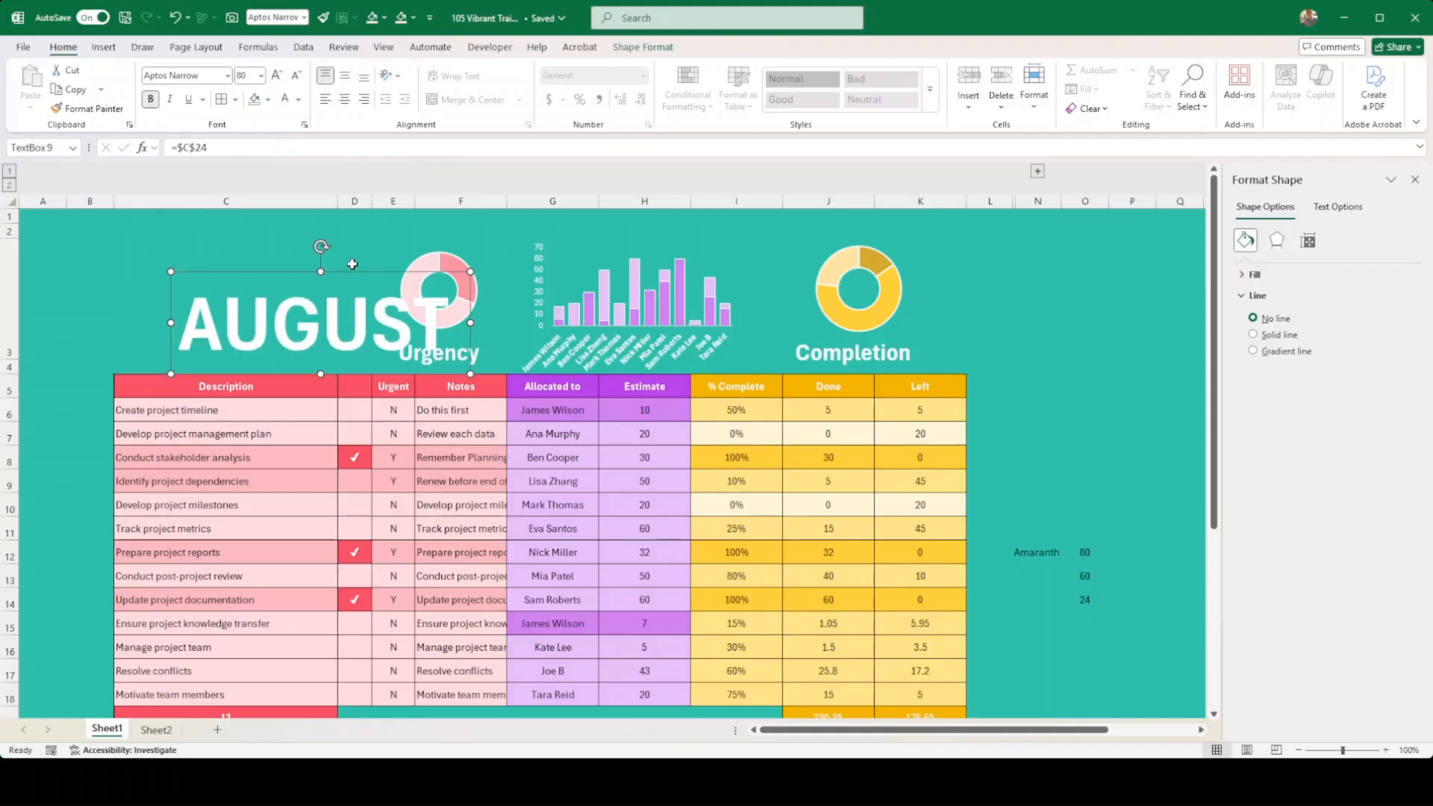
Align the month text box with the starting edge of the Description column and give its text a drop shadow.
{"action": "left_click_drag", "start_coordinate": [351, 269], "coordinate": [323, 268]}
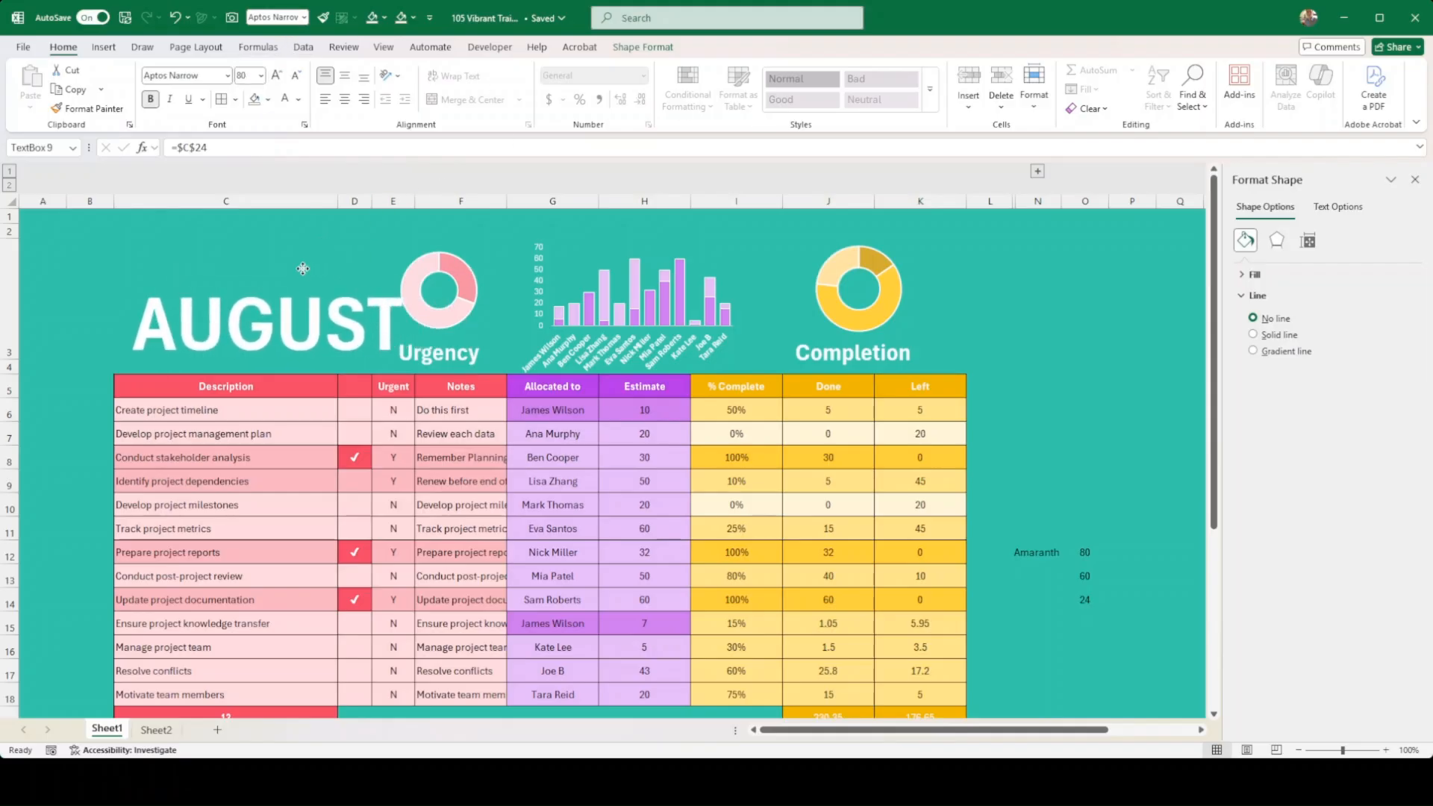
{"action": "left_click", "coordinate": [303, 268]}
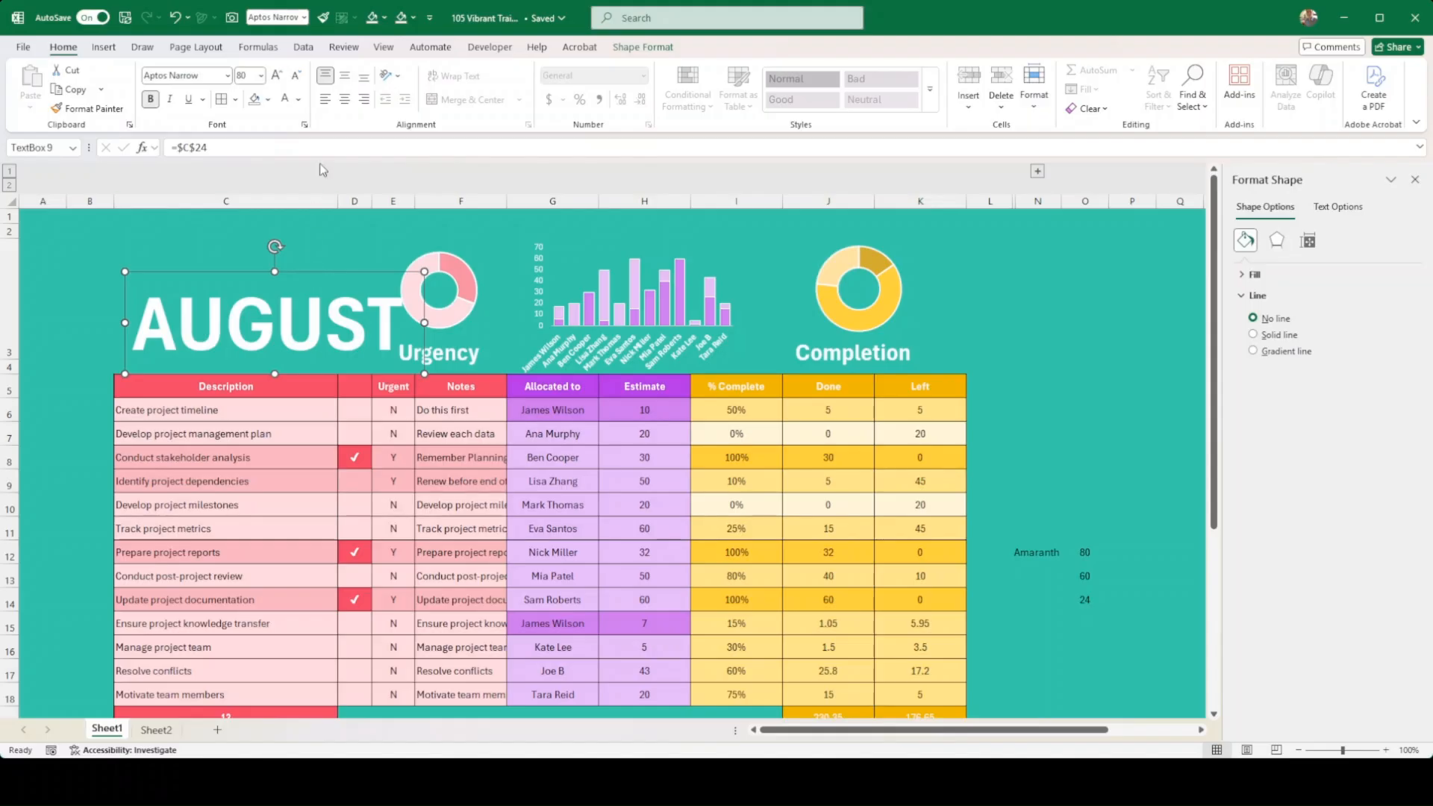
{"action": "left_click", "coordinate": [639, 48]}
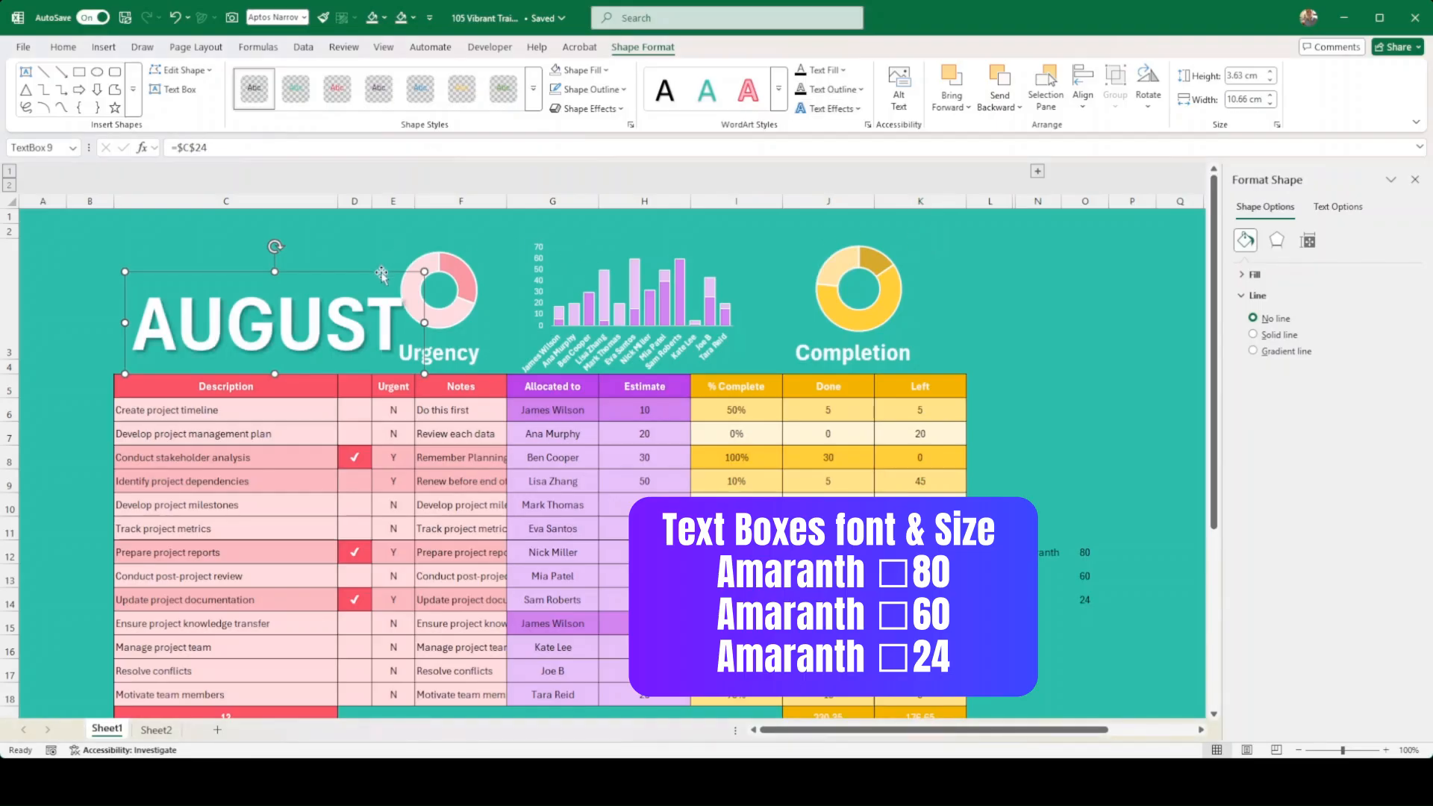
{"action": "mouse_move", "coordinate": [381, 272]}
{"action": "left_mouse_down"}
{"action": "mouse_move", "coordinate": [375, 301]}
{"action": "mouse_move", "coordinate": [371, 273]}
{"action": "left_mouse_up"}
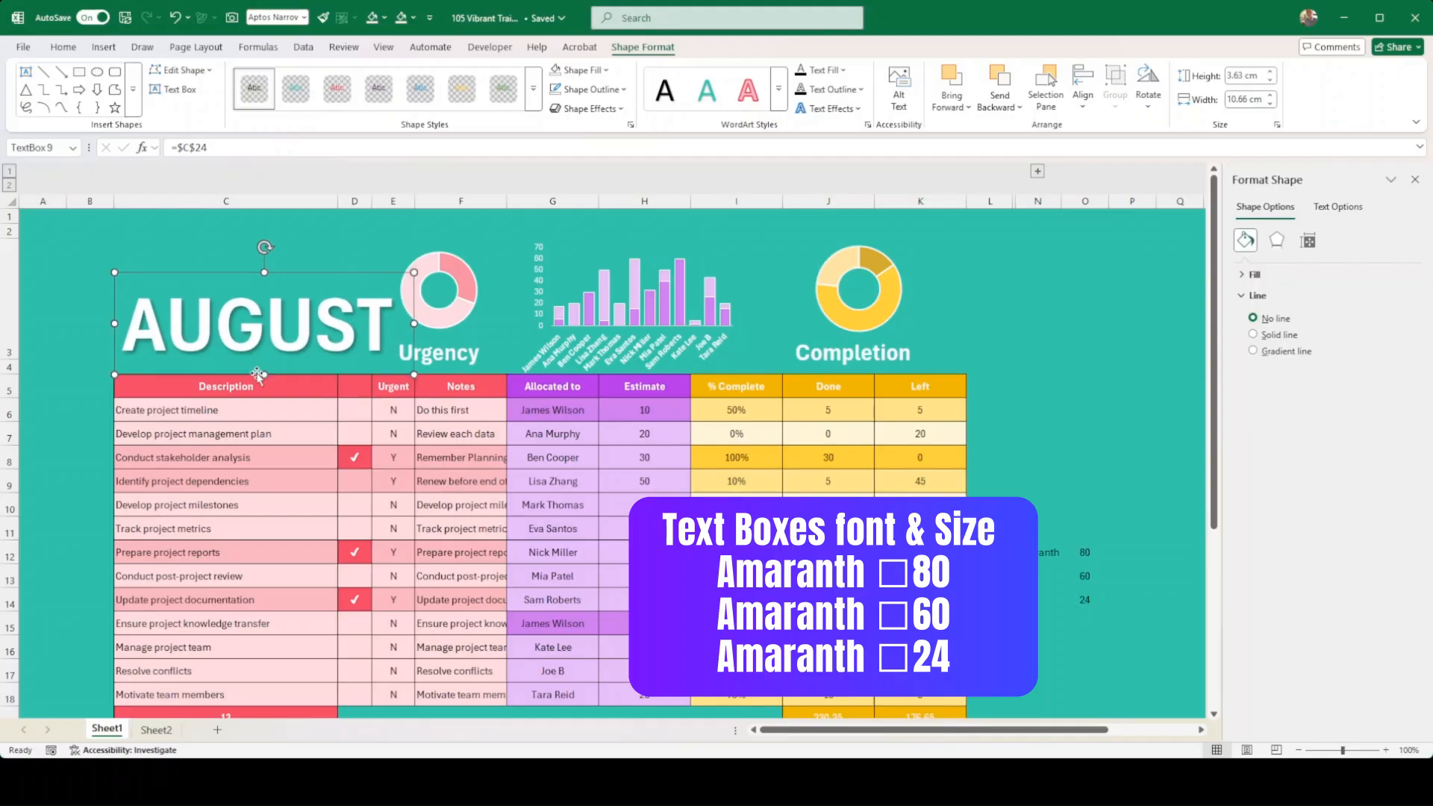
Shorten the month text box to 2.46 cm high, resting on the table's header row, and widen it to 17.94 cm.
{"action": "left_click_drag", "start_coordinate": [265, 374], "coordinate": [295, 372]}
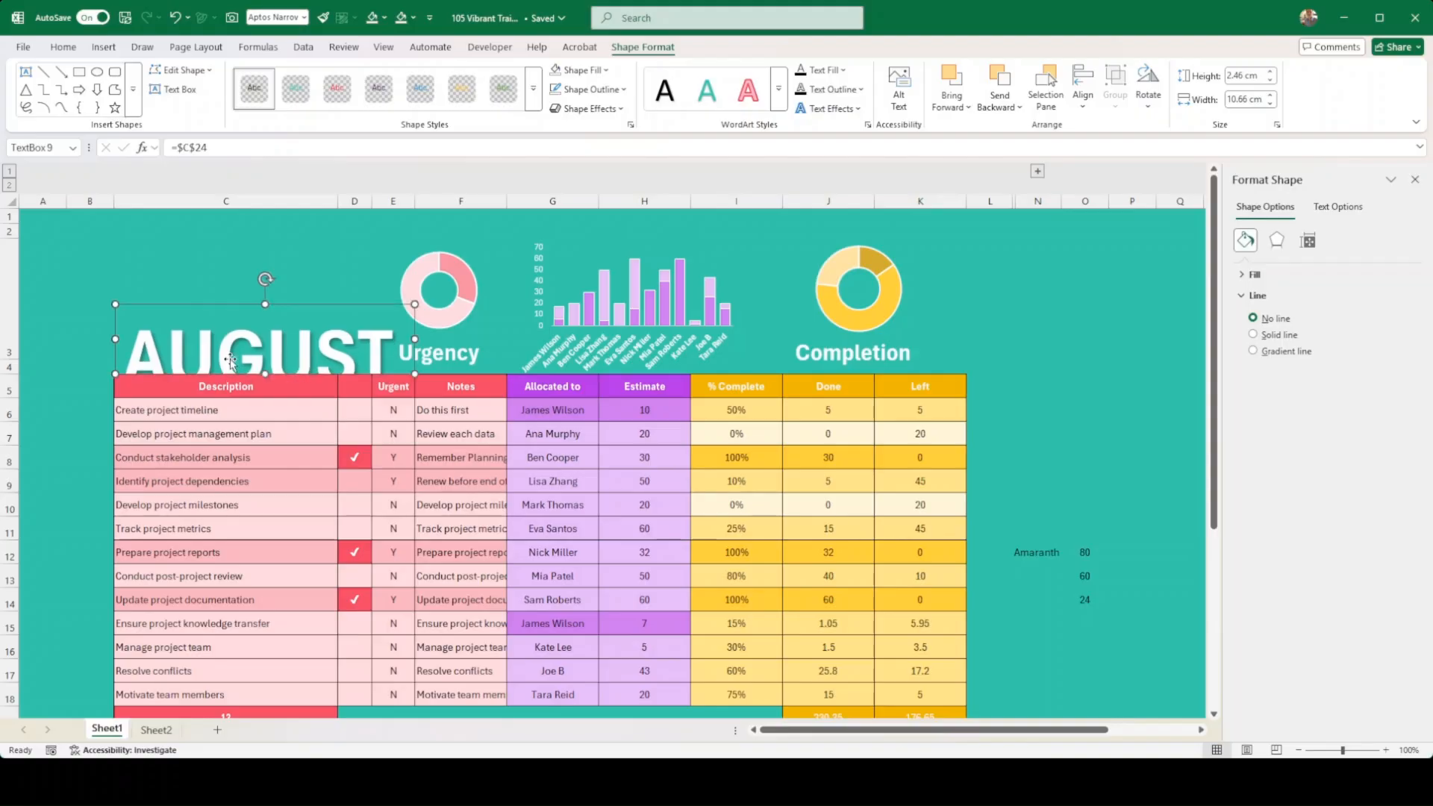
{"action": "left_click_drag", "start_coordinate": [414, 339], "coordinate": [619, 342]}
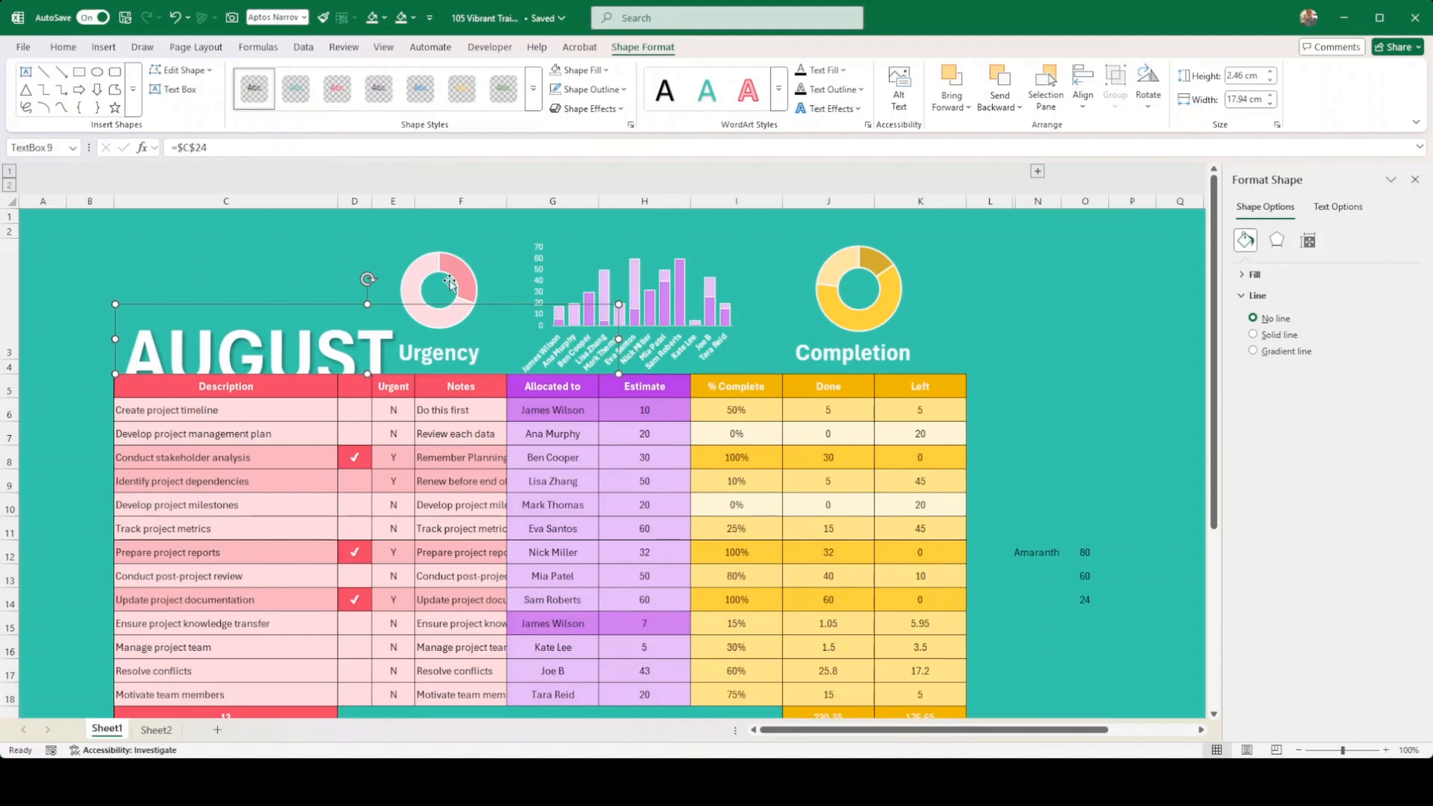
{"action": "left_click", "coordinate": [489, 282]}
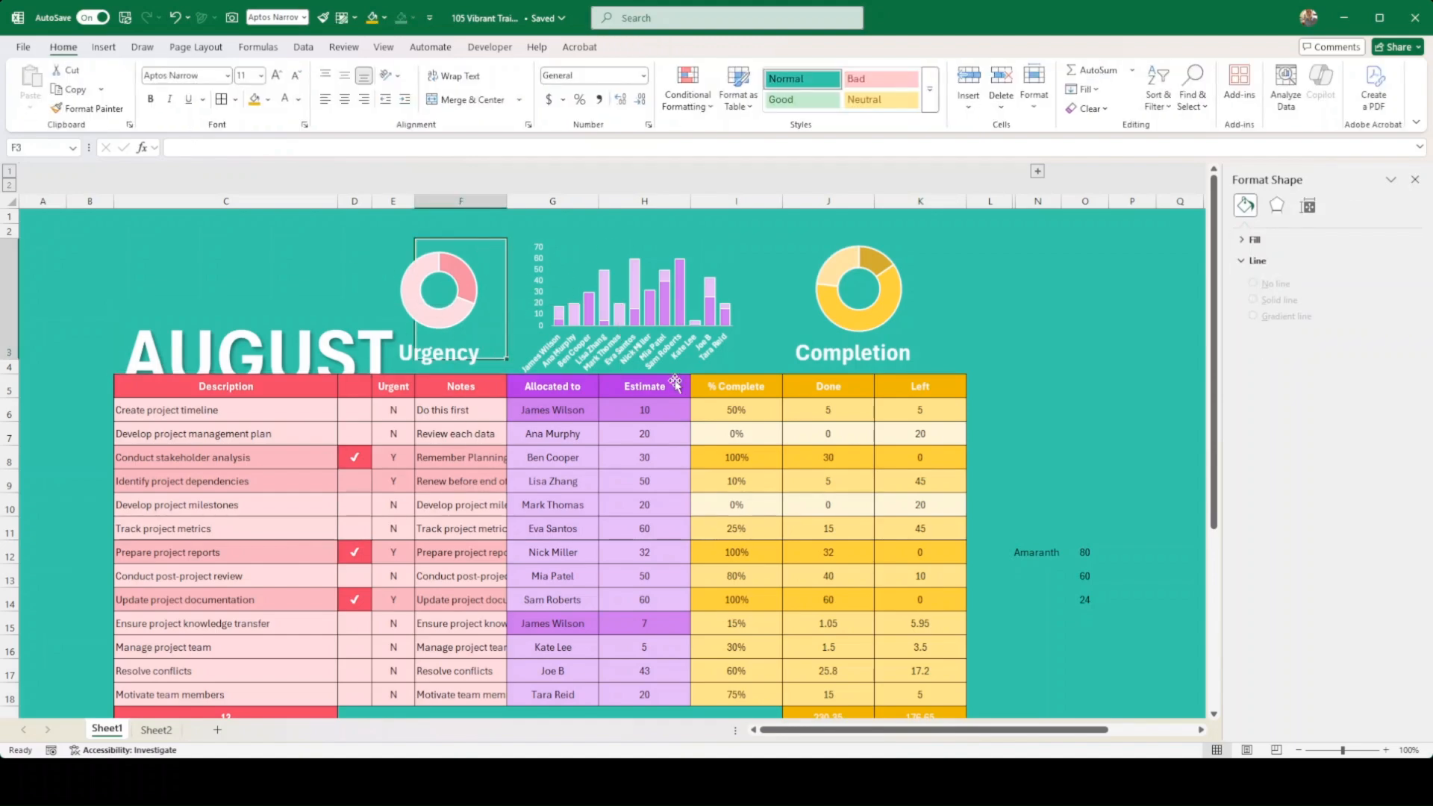
{"action": "left_click", "coordinate": [323, 258]}
Shift the yellow doughnut chart toward the Left column and center its Completion label beneath it.
{"action": "left_click", "coordinate": [849, 312]}
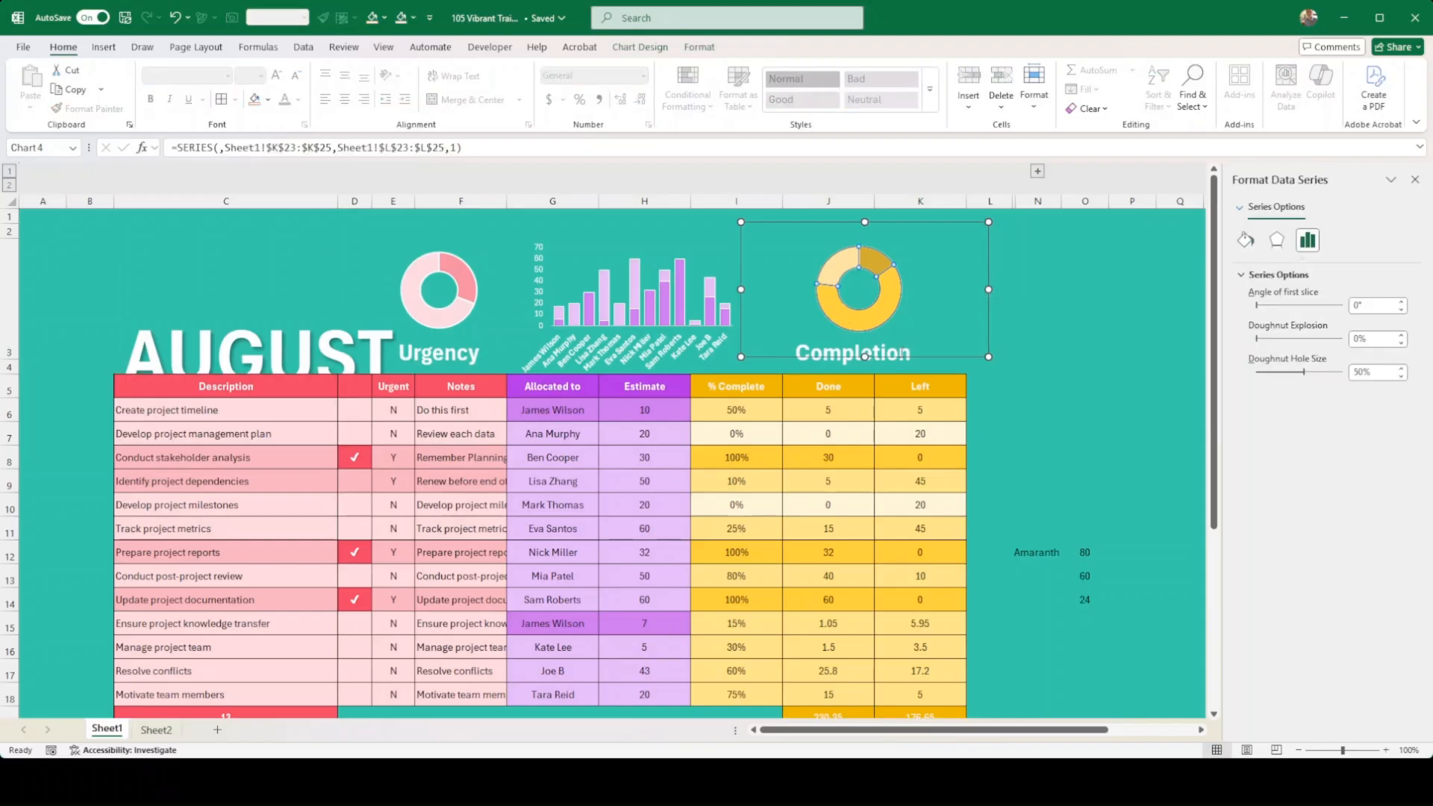
{"action": "left_click_drag", "start_coordinate": [924, 354], "coordinate": [964, 353]}
{"action": "left_click", "coordinate": [852, 360]}
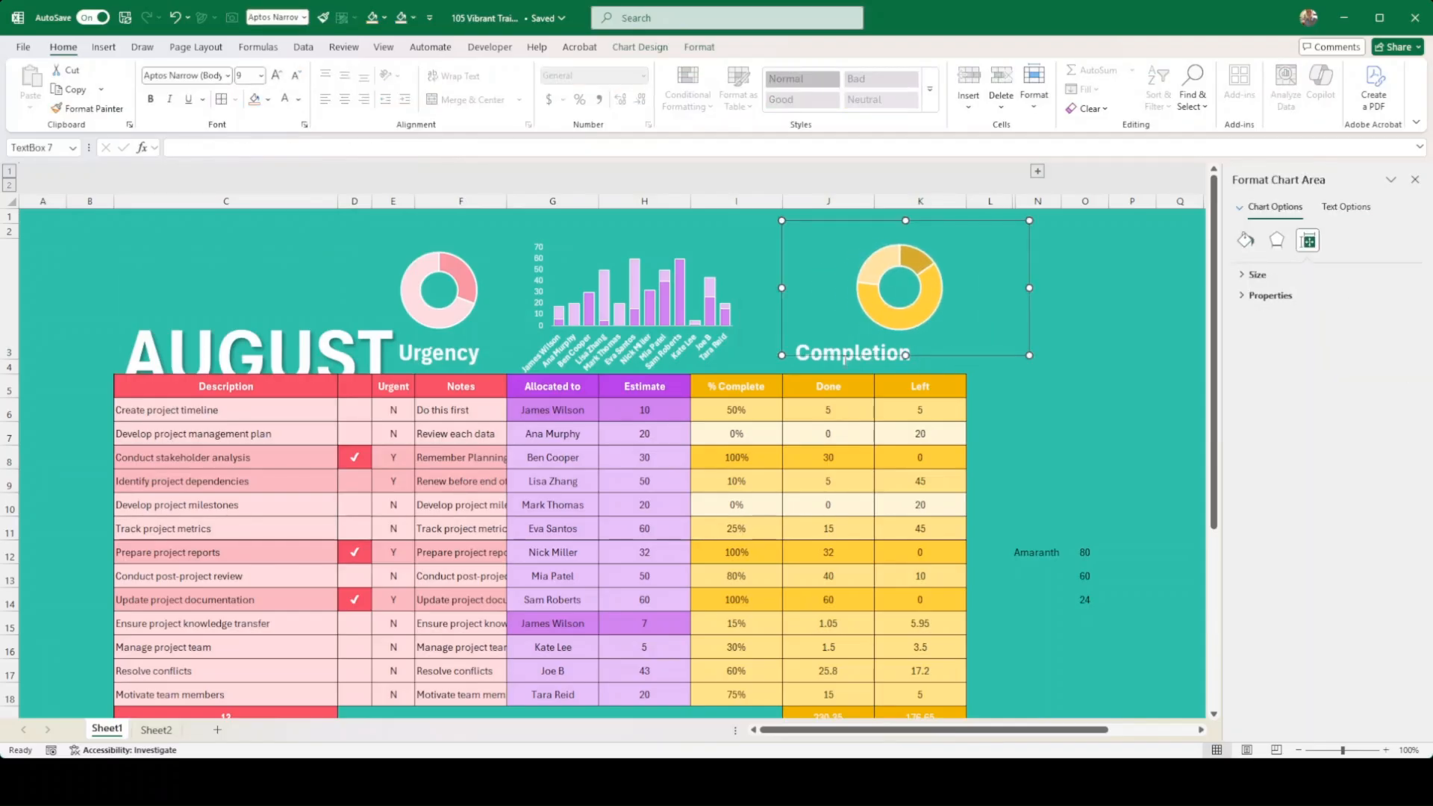
{"action": "left_click_drag", "start_coordinate": [881, 372], "coordinate": [927, 370]}
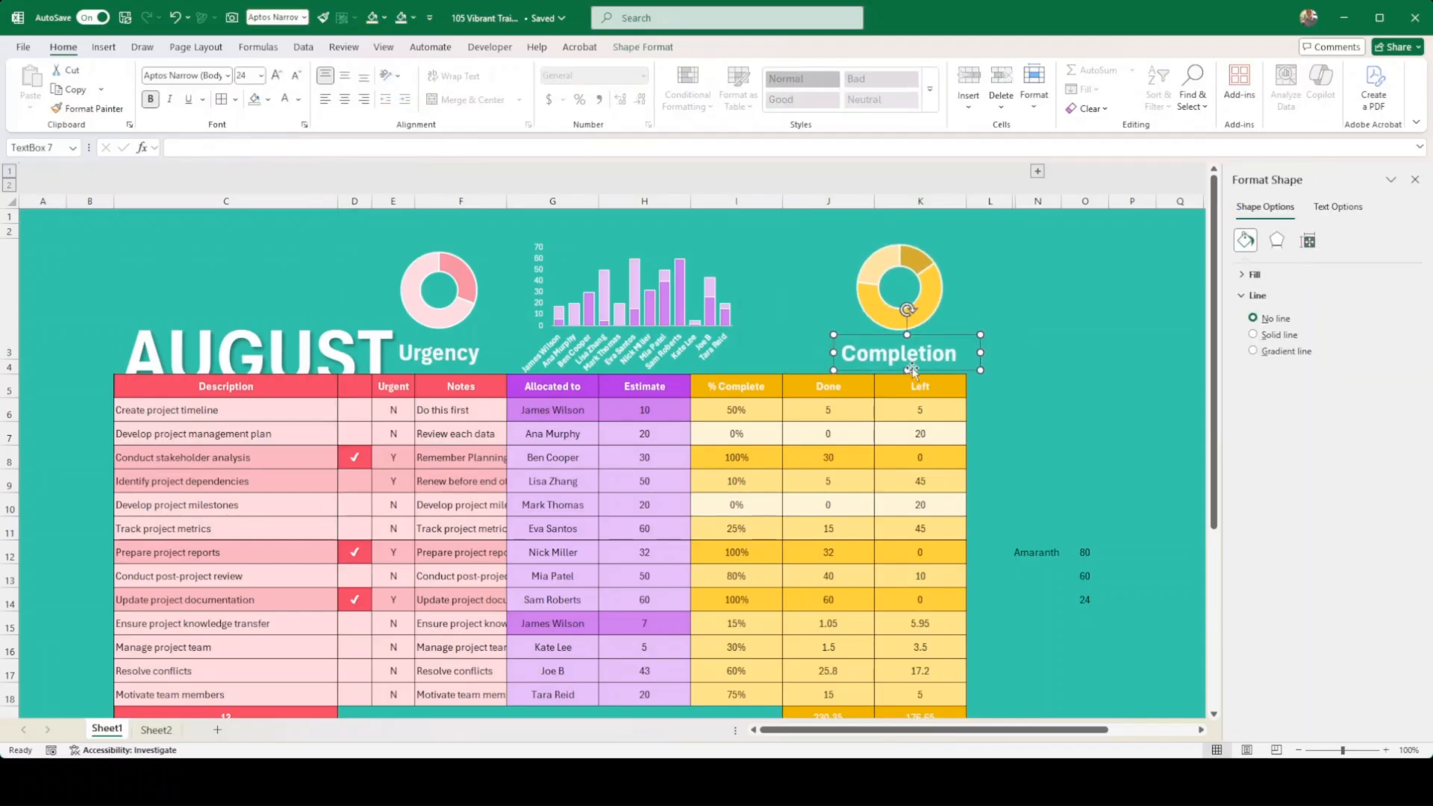
Widen column F so the full text of every note fits.
{"action": "left_click", "coordinate": [730, 326]}
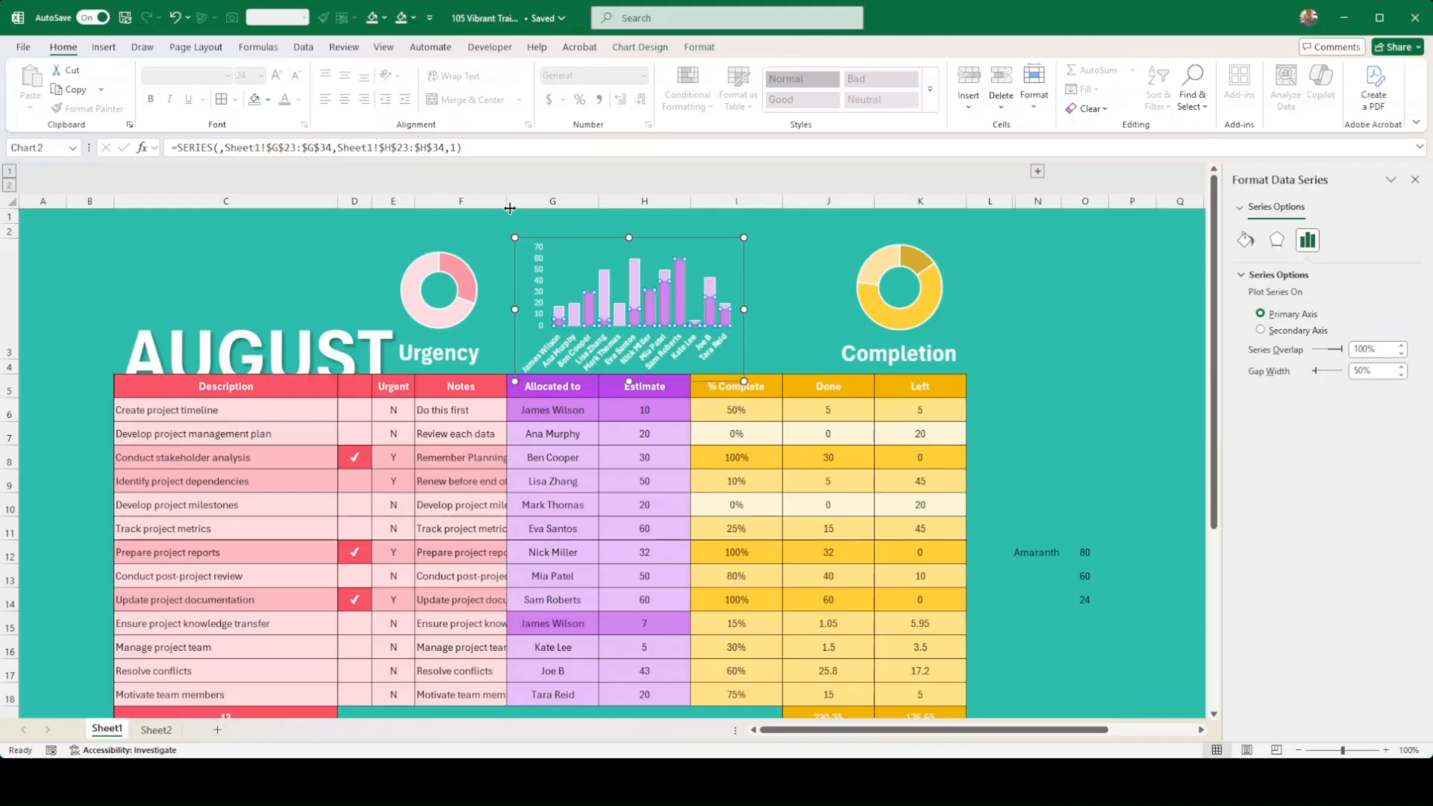
{"action": "left_click_drag", "start_coordinate": [507, 203], "coordinate": [644, 201]}
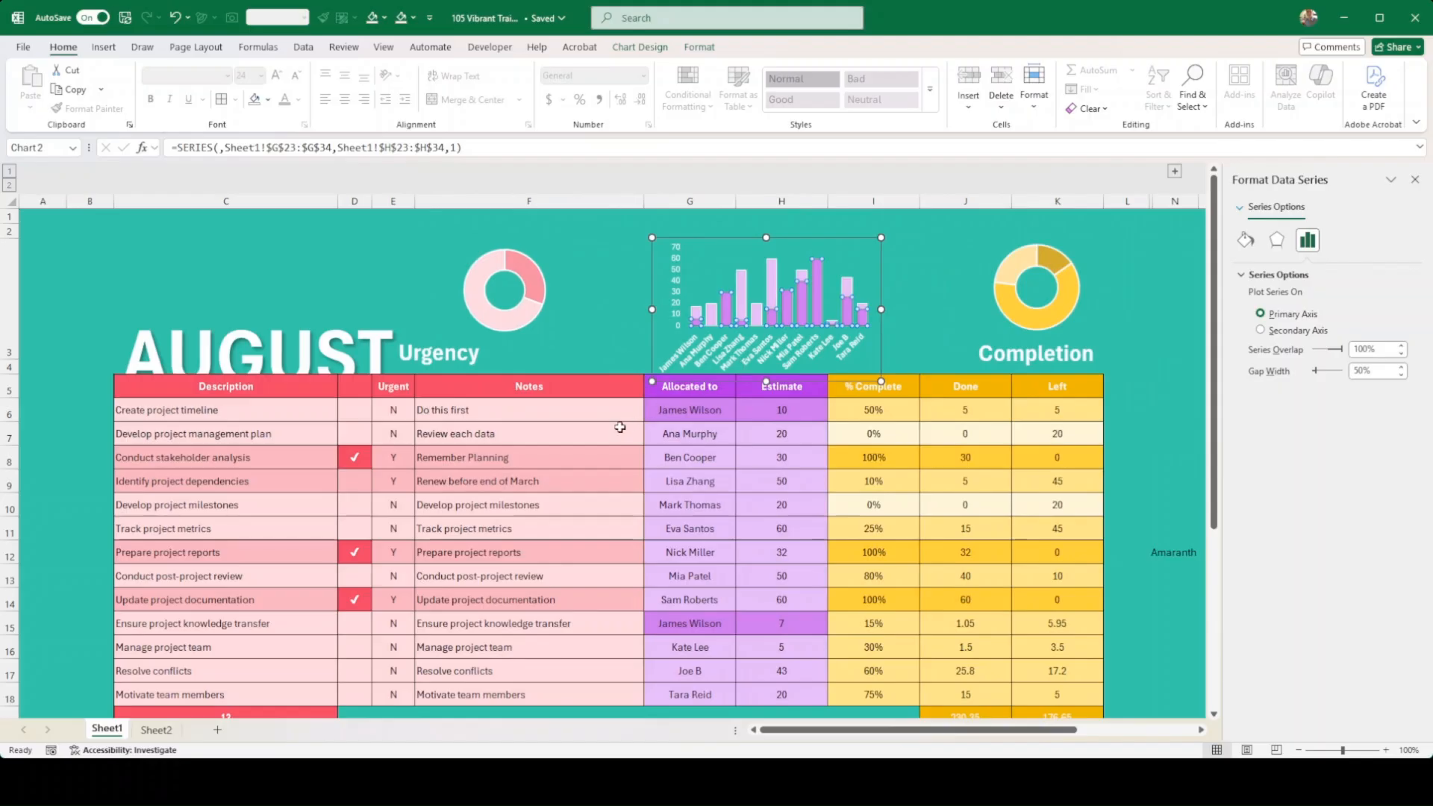
{"action": "left_click", "coordinate": [621, 427]}
Shift the pink doughnut chart toward the purple column chart and move its Urgency label beneath it, clearing the month text box out of the way.
{"action": "left_click", "coordinate": [516, 289]}
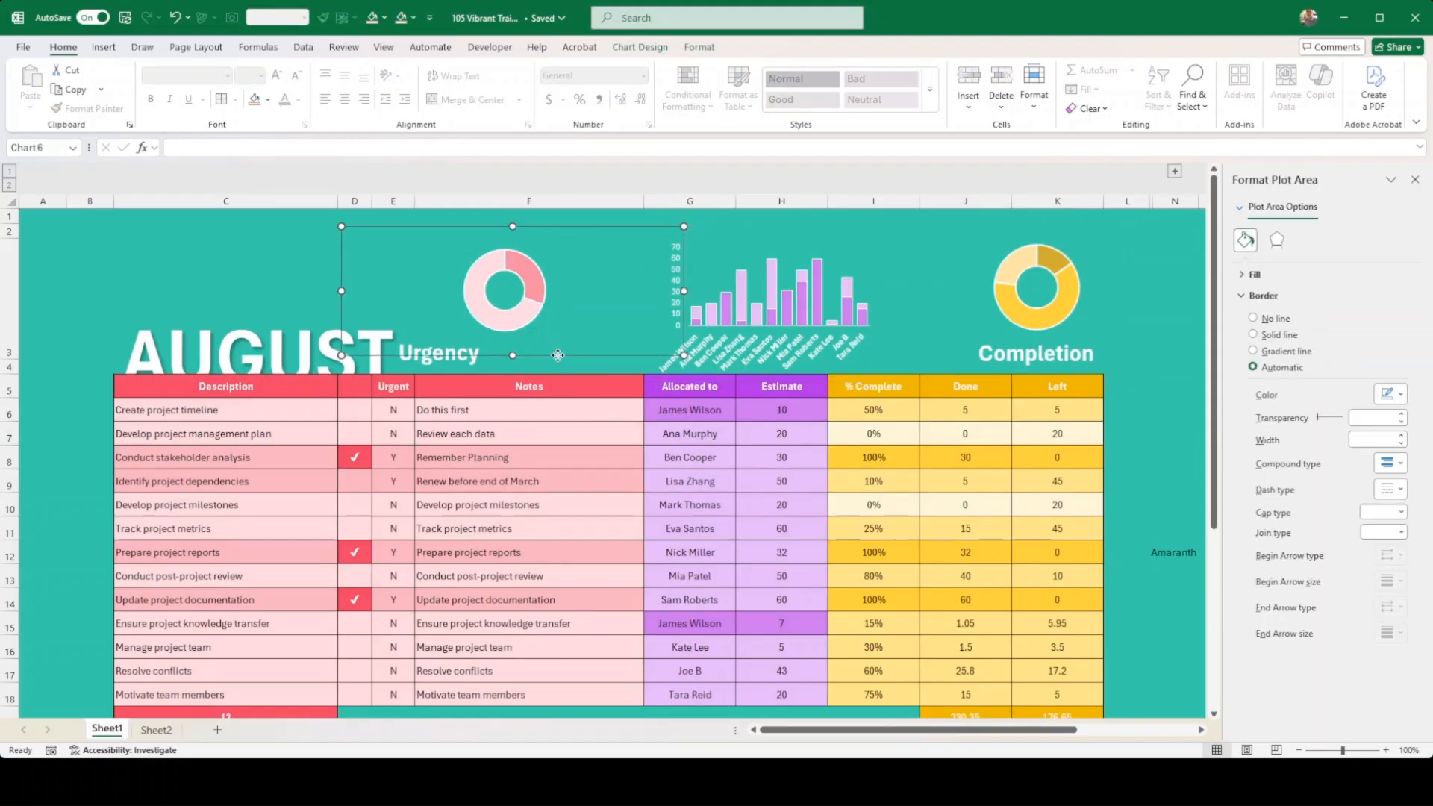
{"action": "left_click_drag", "start_coordinate": [558, 355], "coordinate": [613, 356]}
{"action": "left_click", "coordinate": [472, 364]}
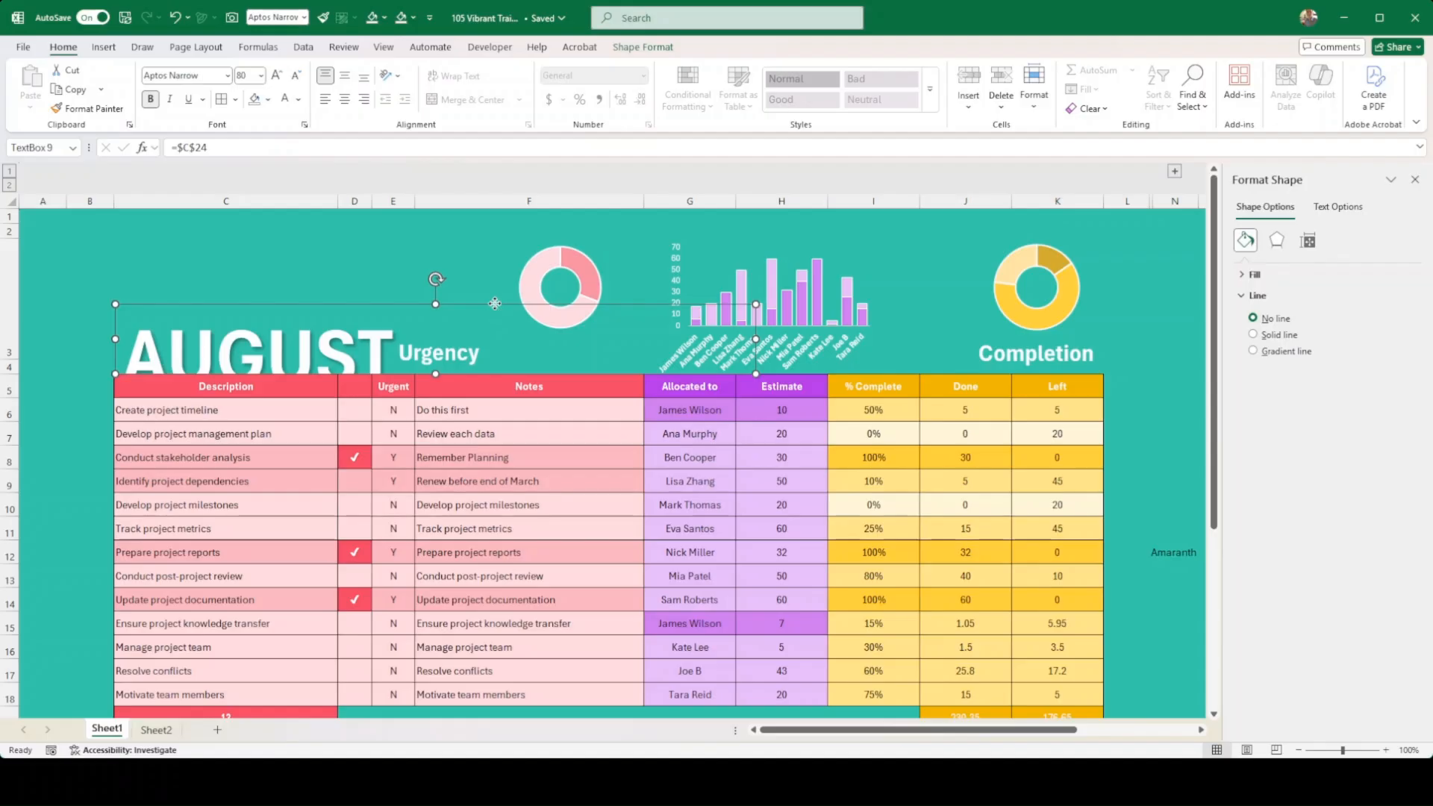
{"action": "left_click_drag", "start_coordinate": [495, 304], "coordinate": [582, 333]}
{"action": "left_click", "coordinate": [458, 356]}
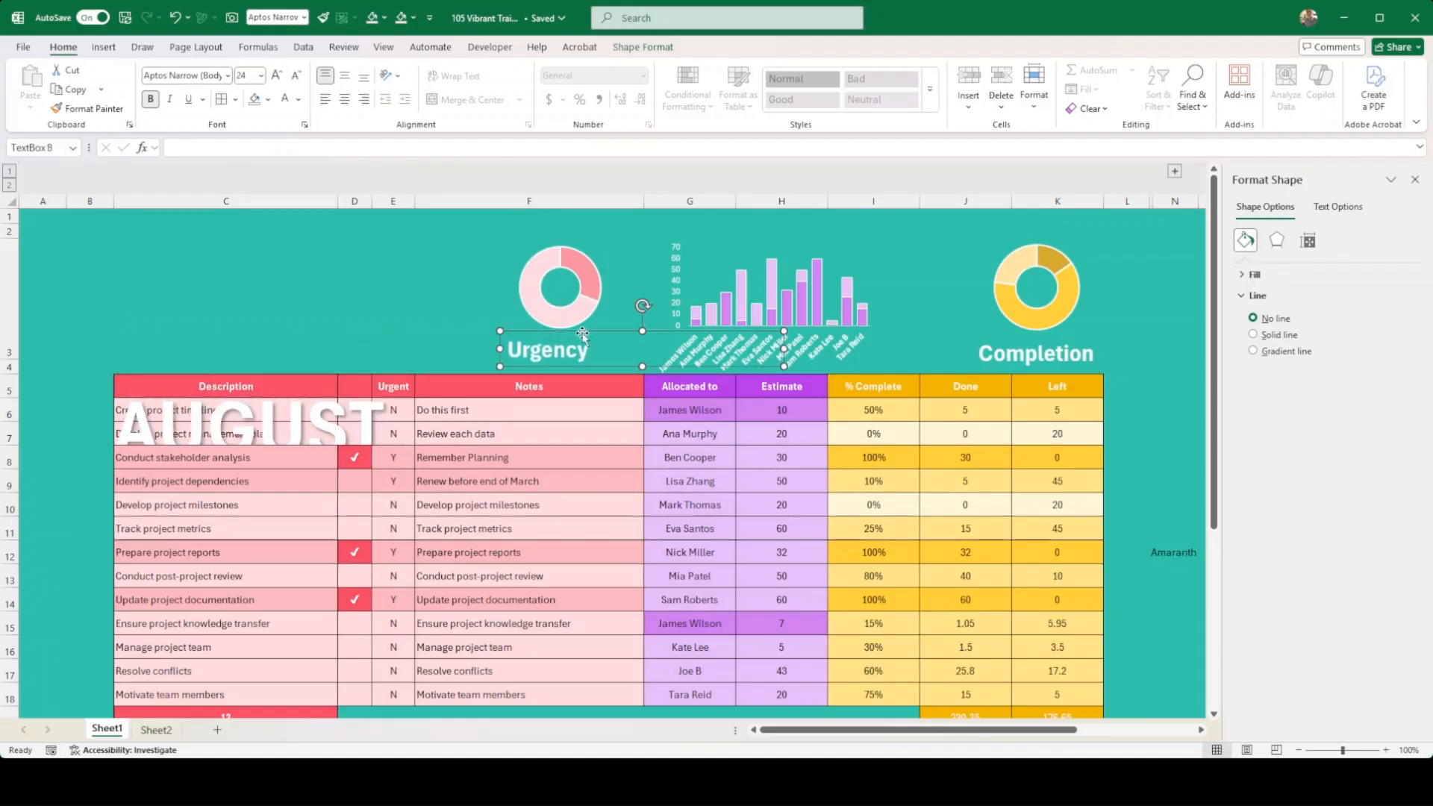
Rest the AUGUST text box on the table header above the Description column and place a duplicate of it over the table rows.
{"action": "left_click", "coordinate": [284, 410]}
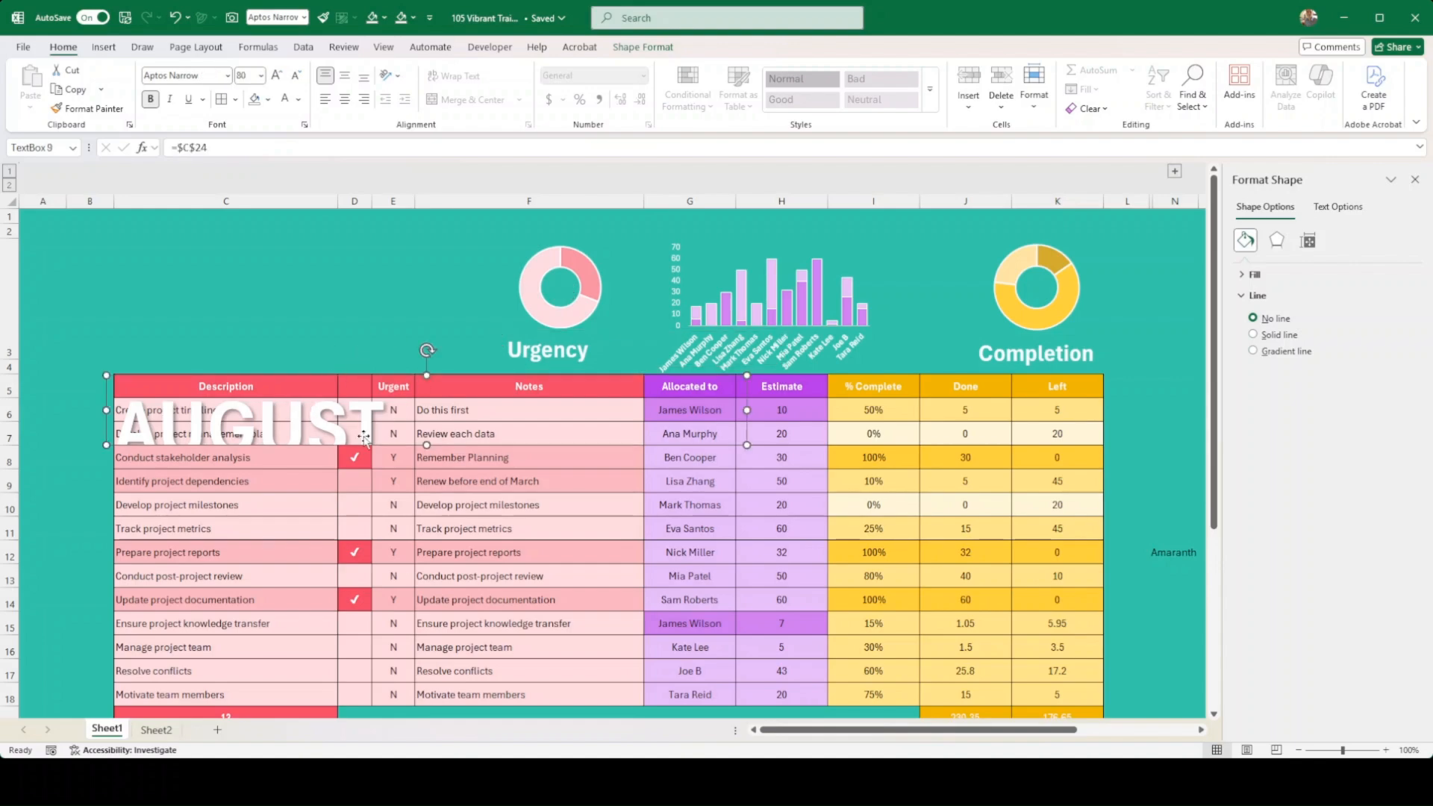
{"action": "left_click_drag", "start_coordinate": [364, 437], "coordinate": [365, 373]}
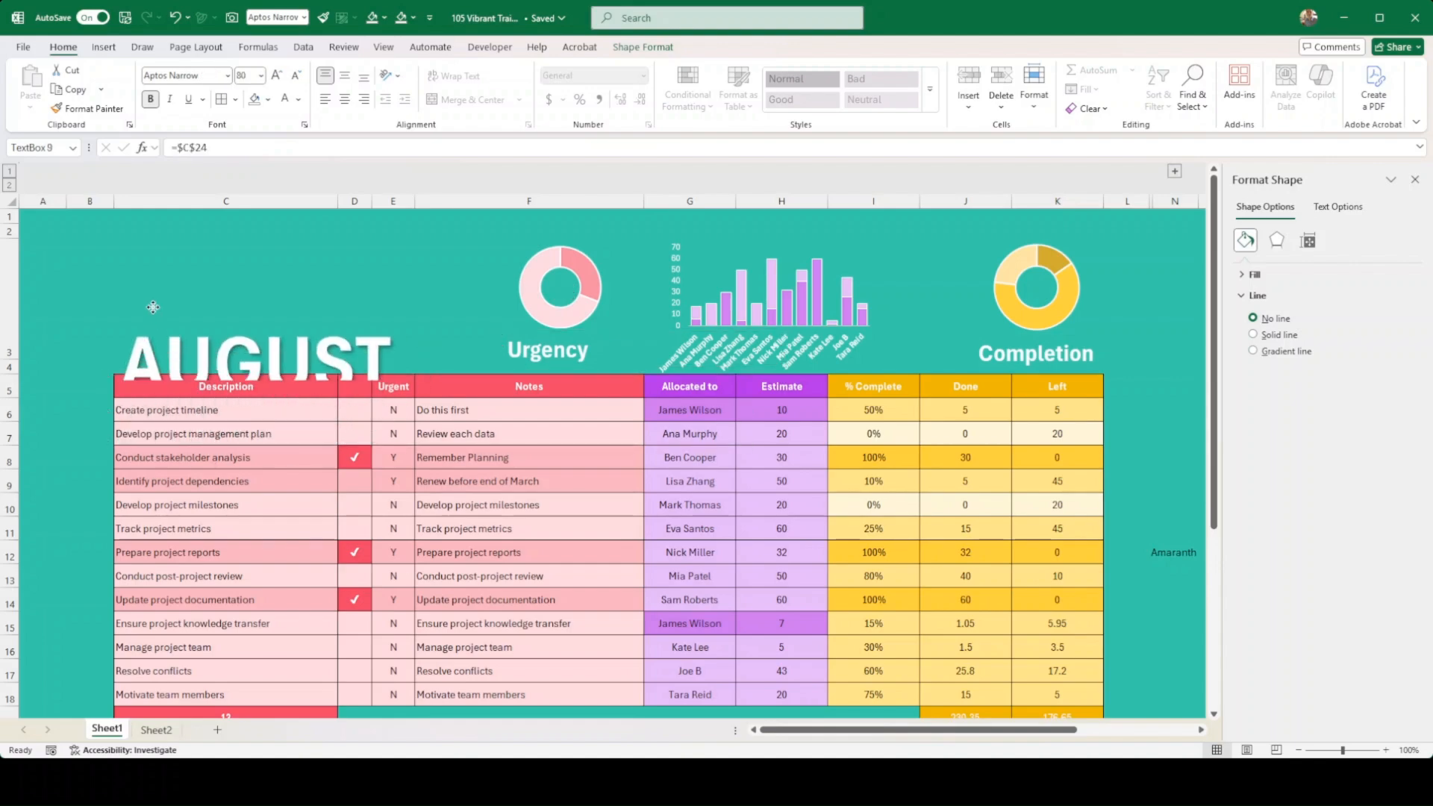
{"action": "left_click_drag", "start_coordinate": [153, 307], "coordinate": [165, 303]}
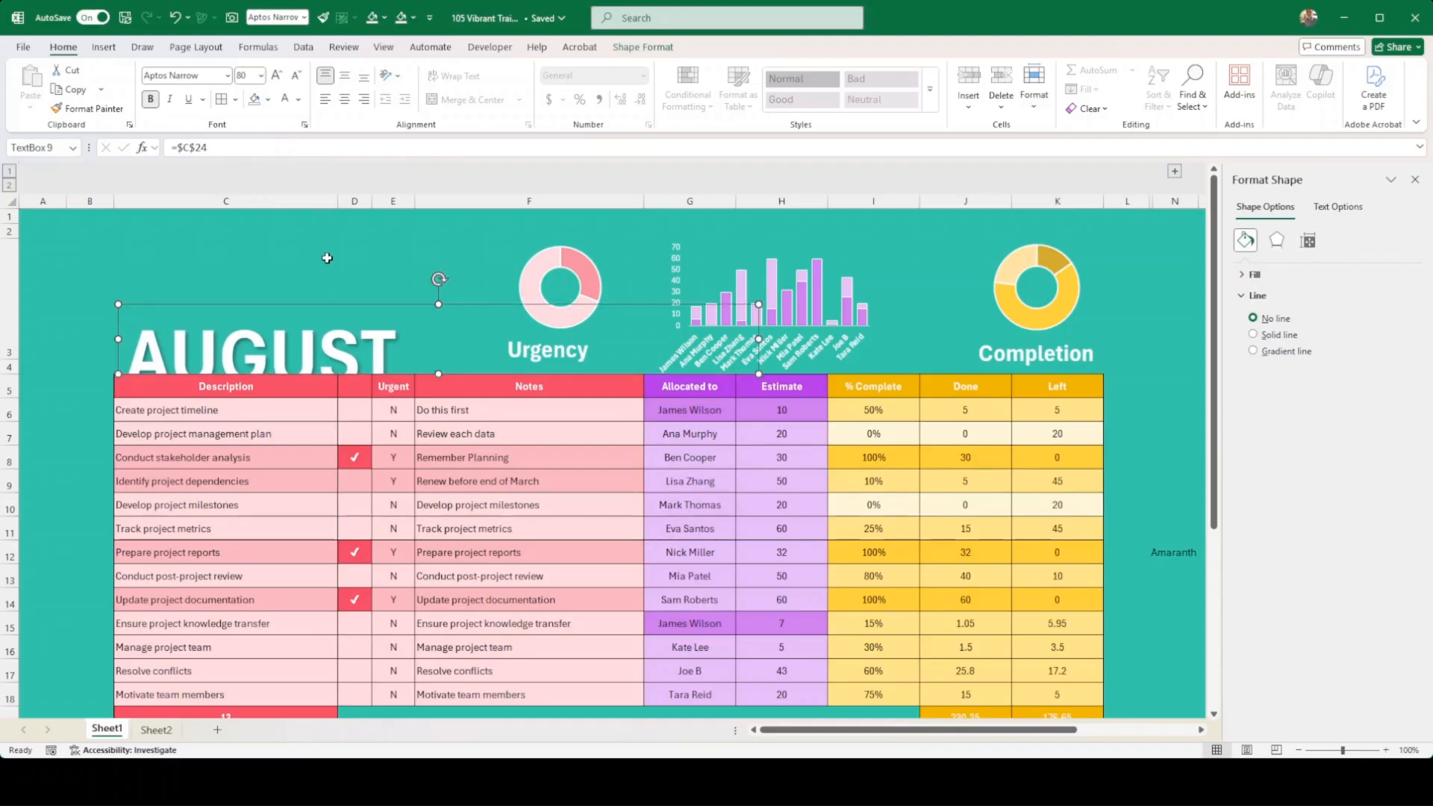
{"action": "key", "text": "ctrl+d"}
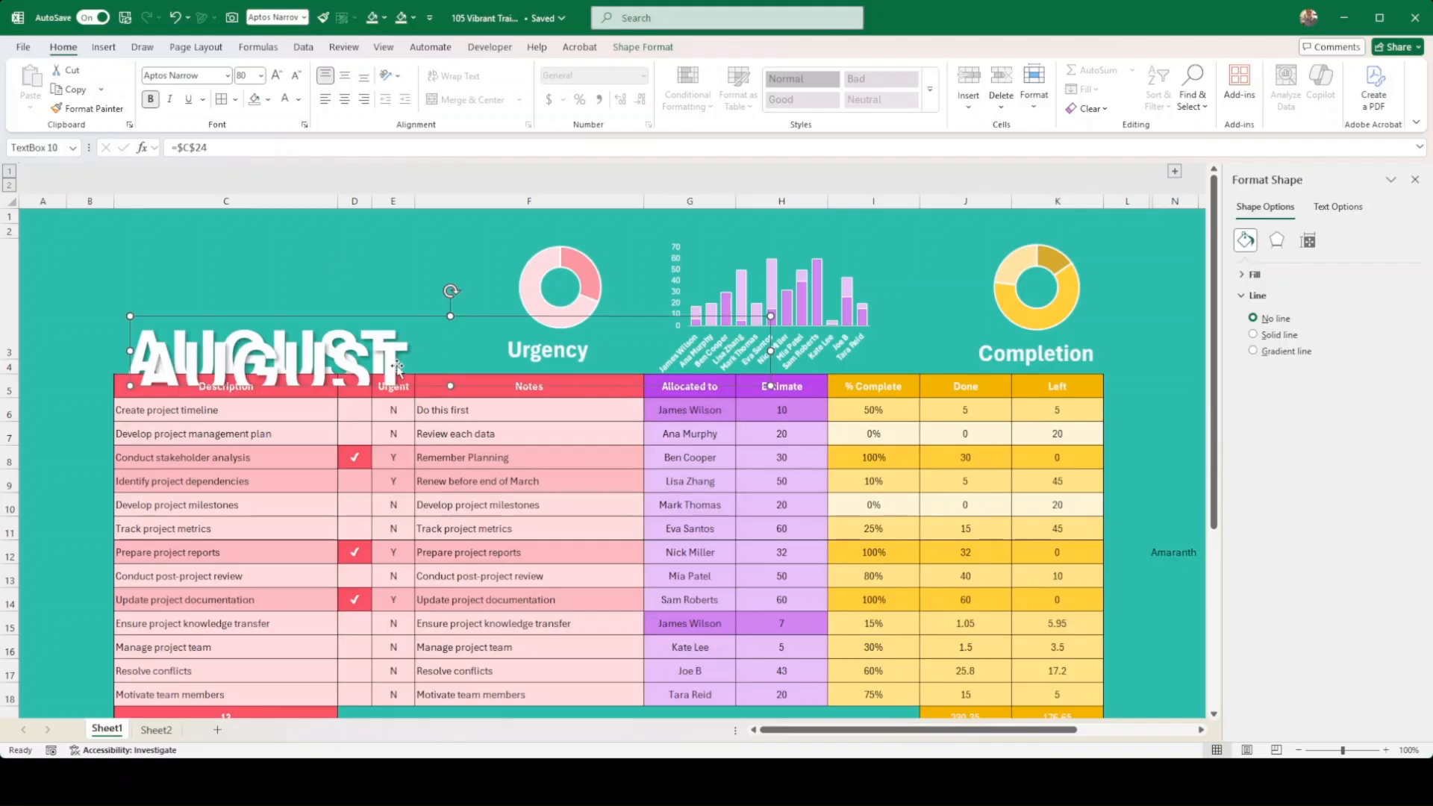
{"action": "left_click_drag", "start_coordinate": [412, 386], "coordinate": [373, 503]}
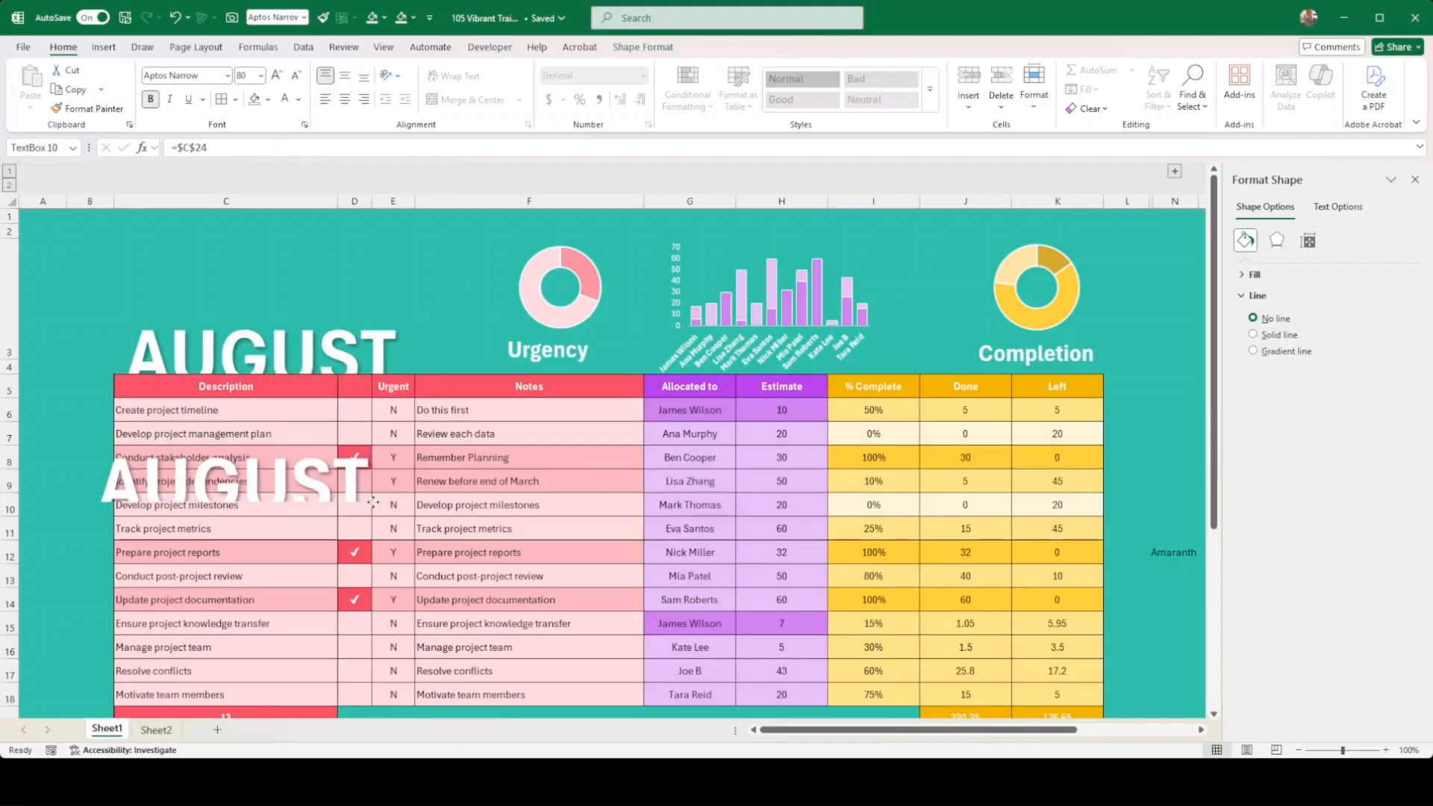
Copy the month formula from C24 into C25 and change its date format to yyyy, giving =UPPER(TEXT(TODAY(),"yyyy")).
{"action": "scroll", "coordinate": [340, 525], "scroll_direction": "down", "scroll_amount": 2}
{"action": "scroll", "coordinate": [340, 525], "scroll_direction": "down", "scroll_amount": 2}
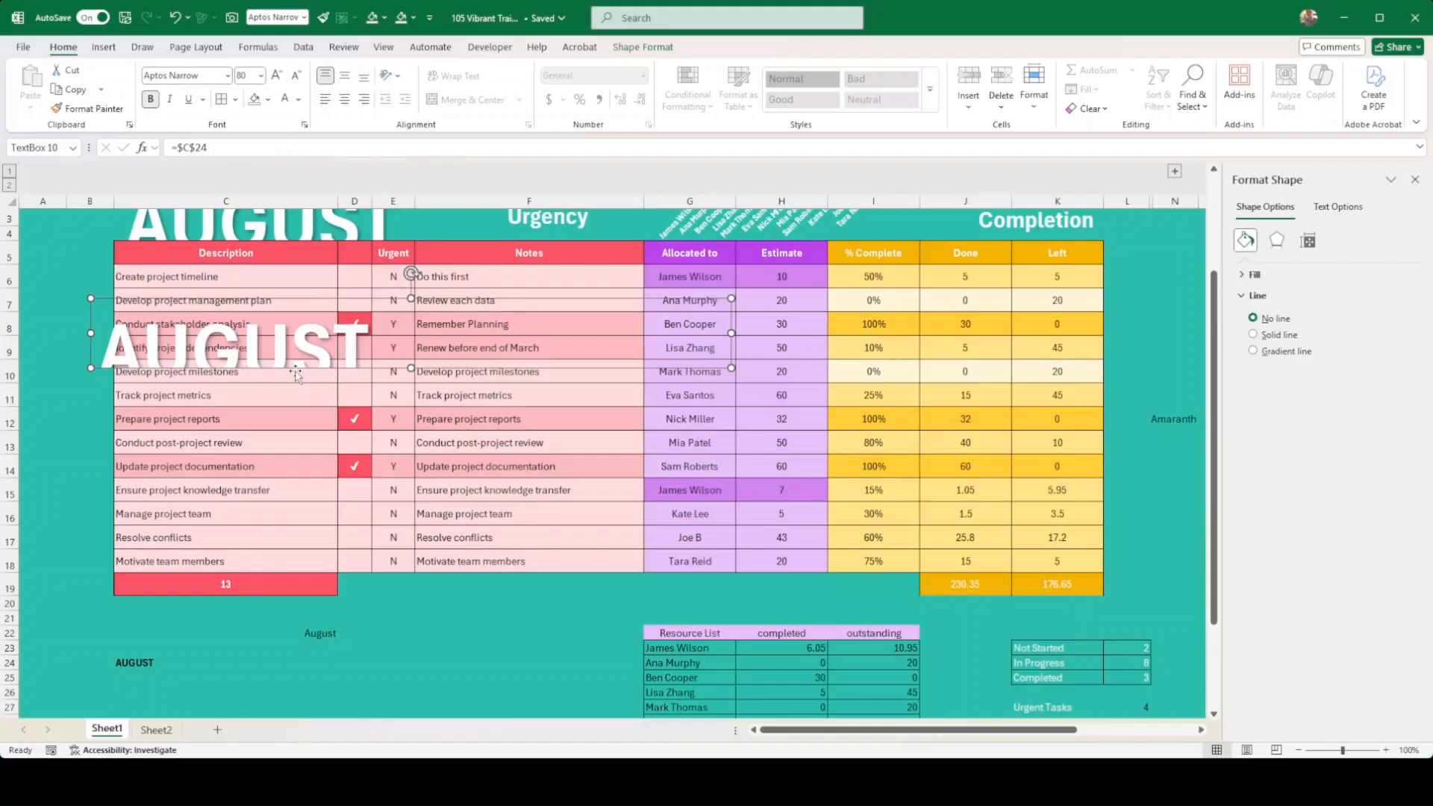
{"action": "left_click", "coordinate": [148, 659]}
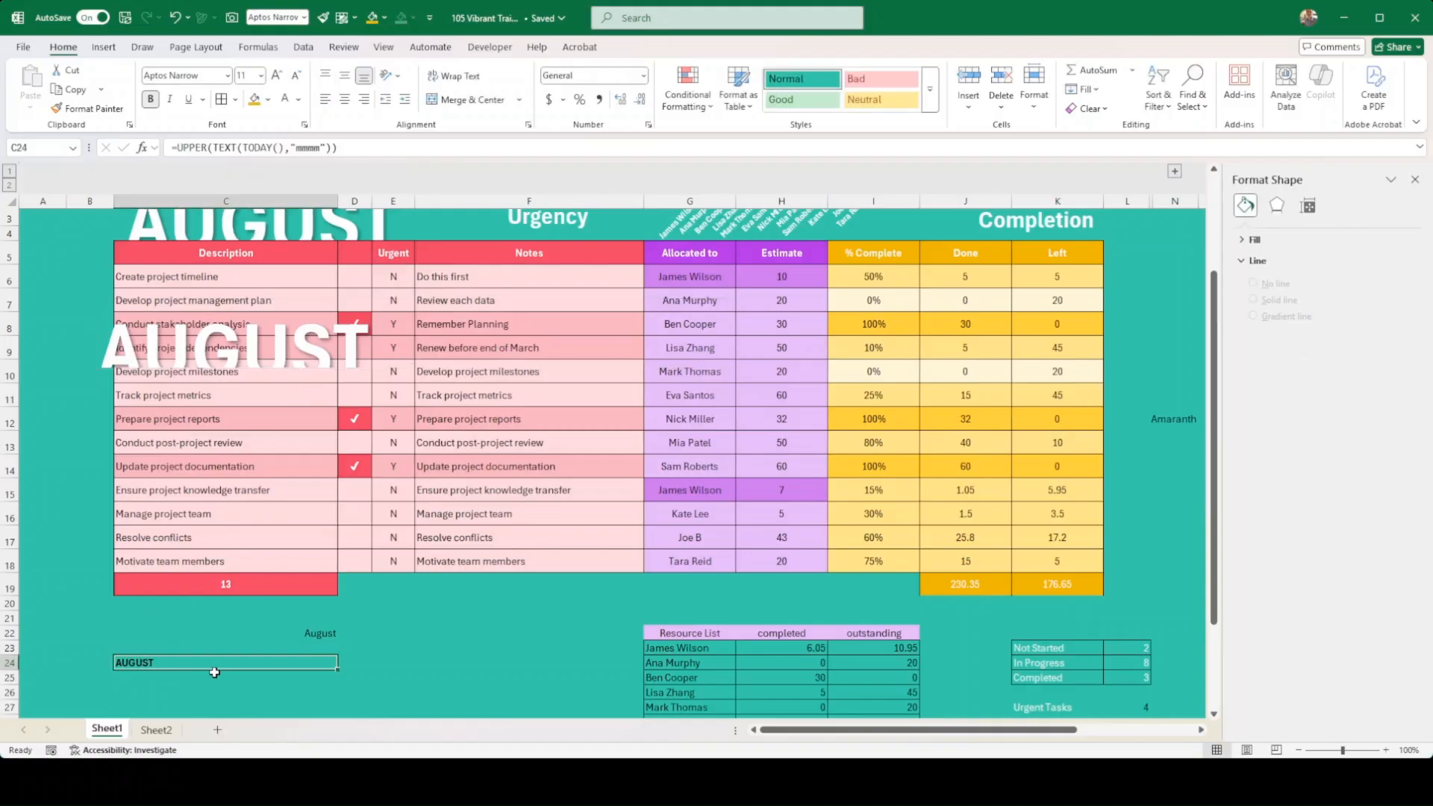
{"action": "key", "text": "ctrl+c"}
{"action": "left_click", "coordinate": [192, 678]}
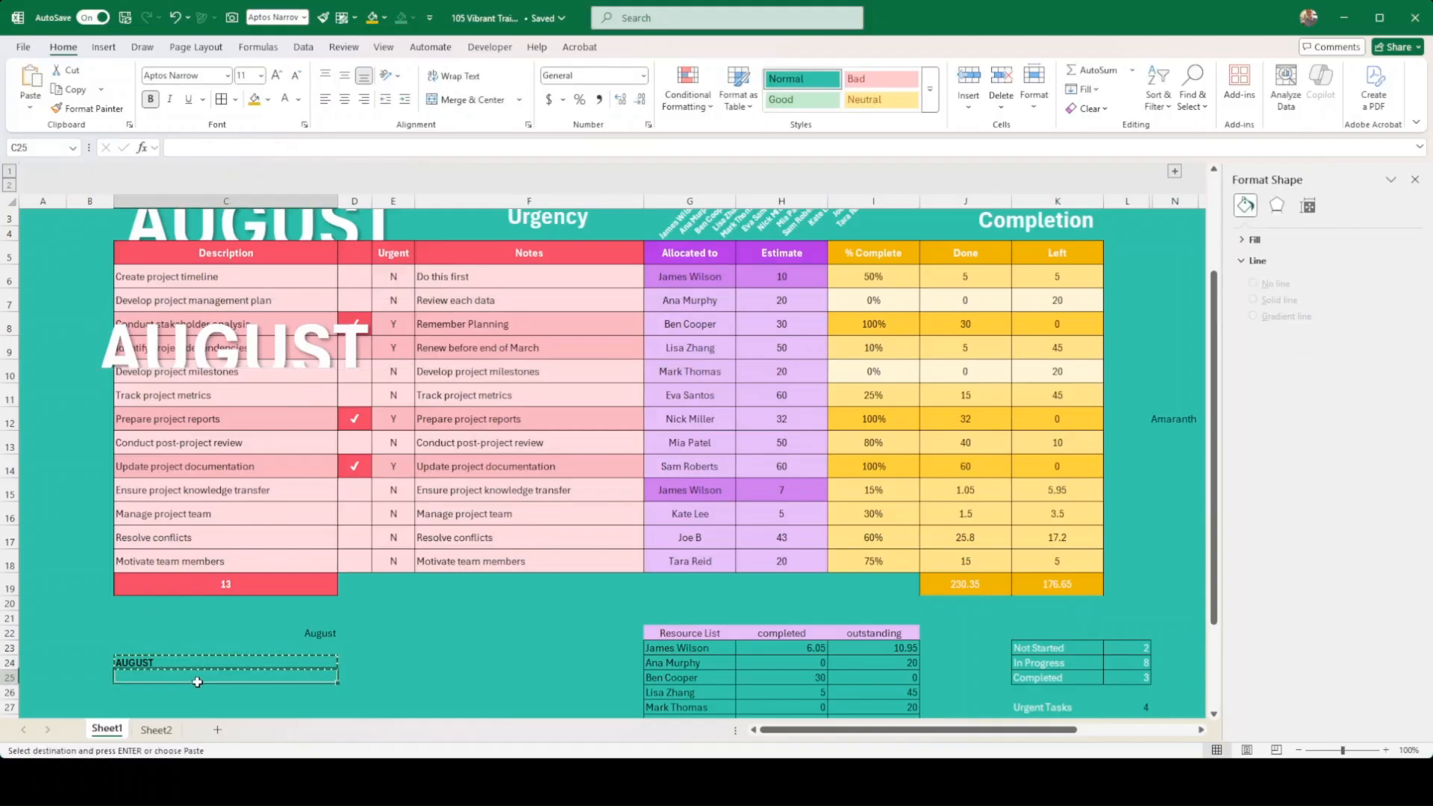
{"action": "key", "text": "ctrl+v"}
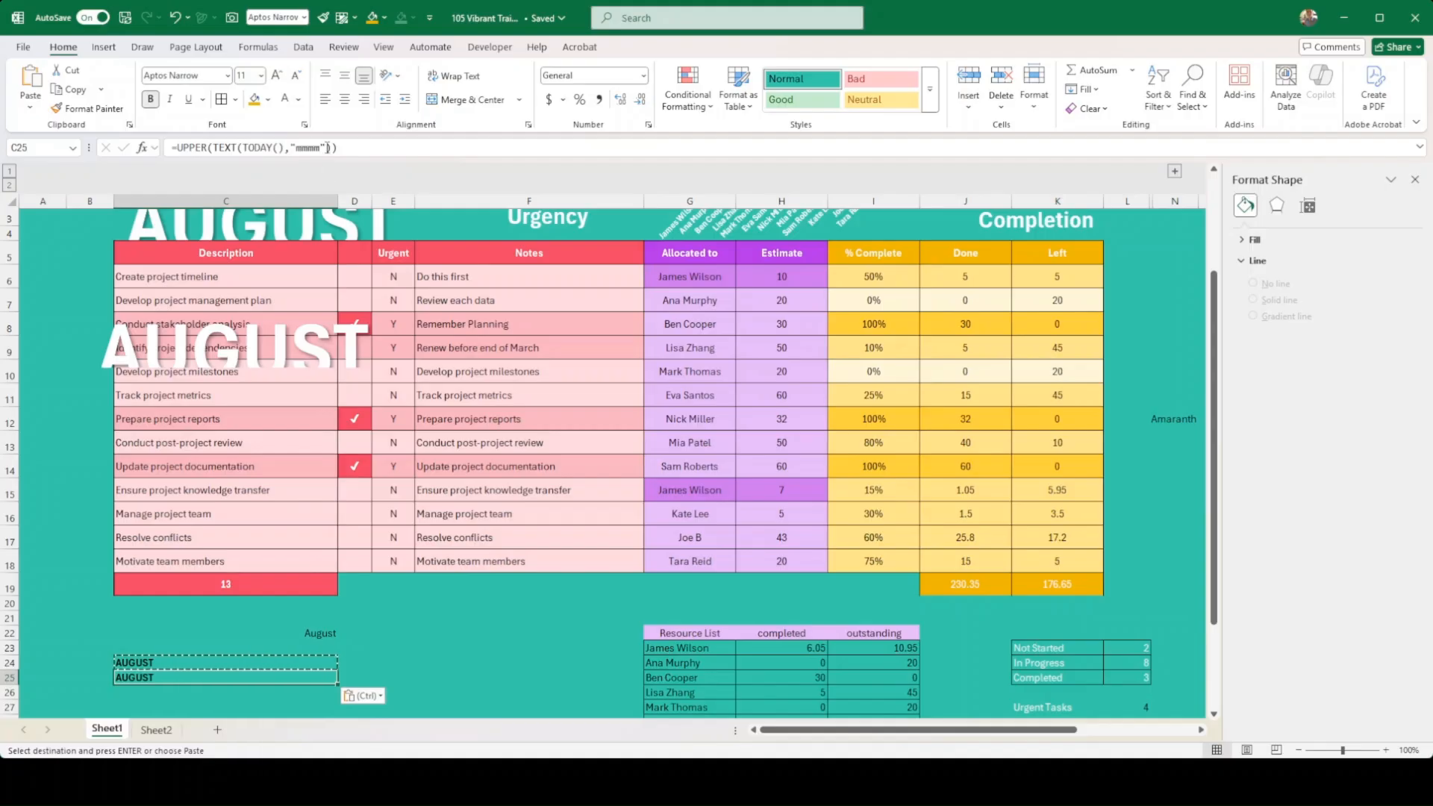
{"action": "left_click", "coordinate": [320, 149]}
{"action": "left_click_drag", "start_coordinate": [320, 149], "coordinate": [297, 148]}
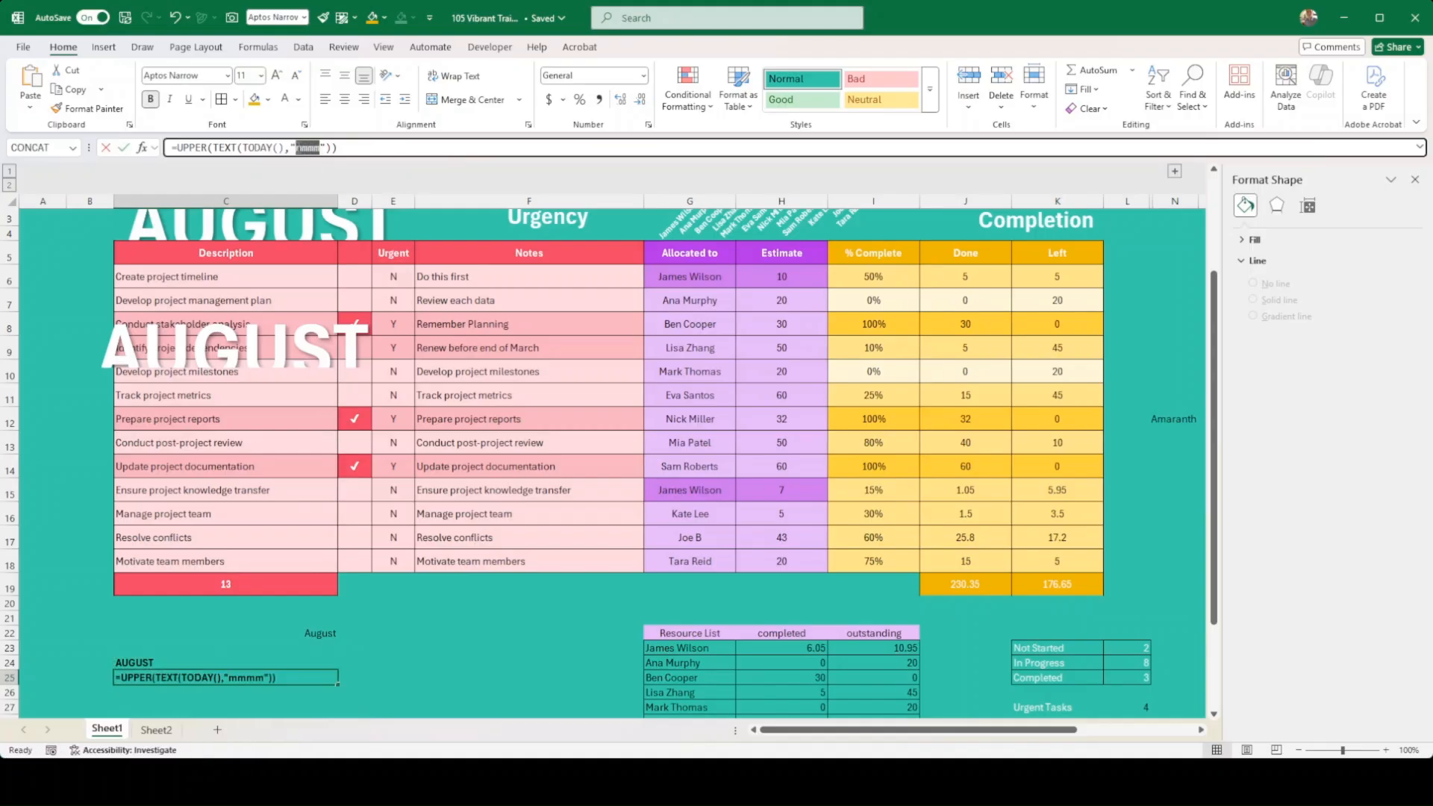
{"action": "type", "text": "y"}
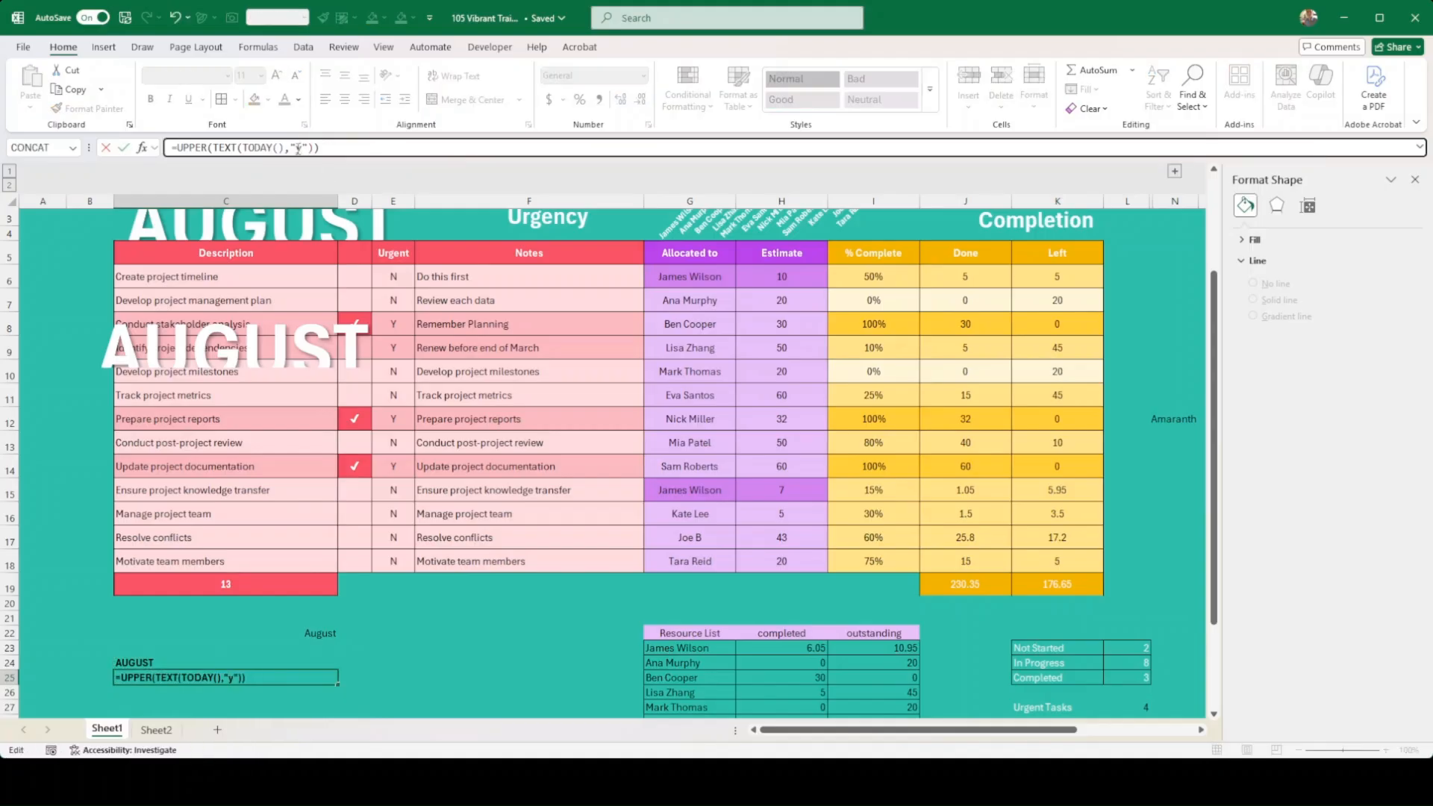
{"action": "type", "text": "yyy"}
{"action": "key", "text": "Return"}
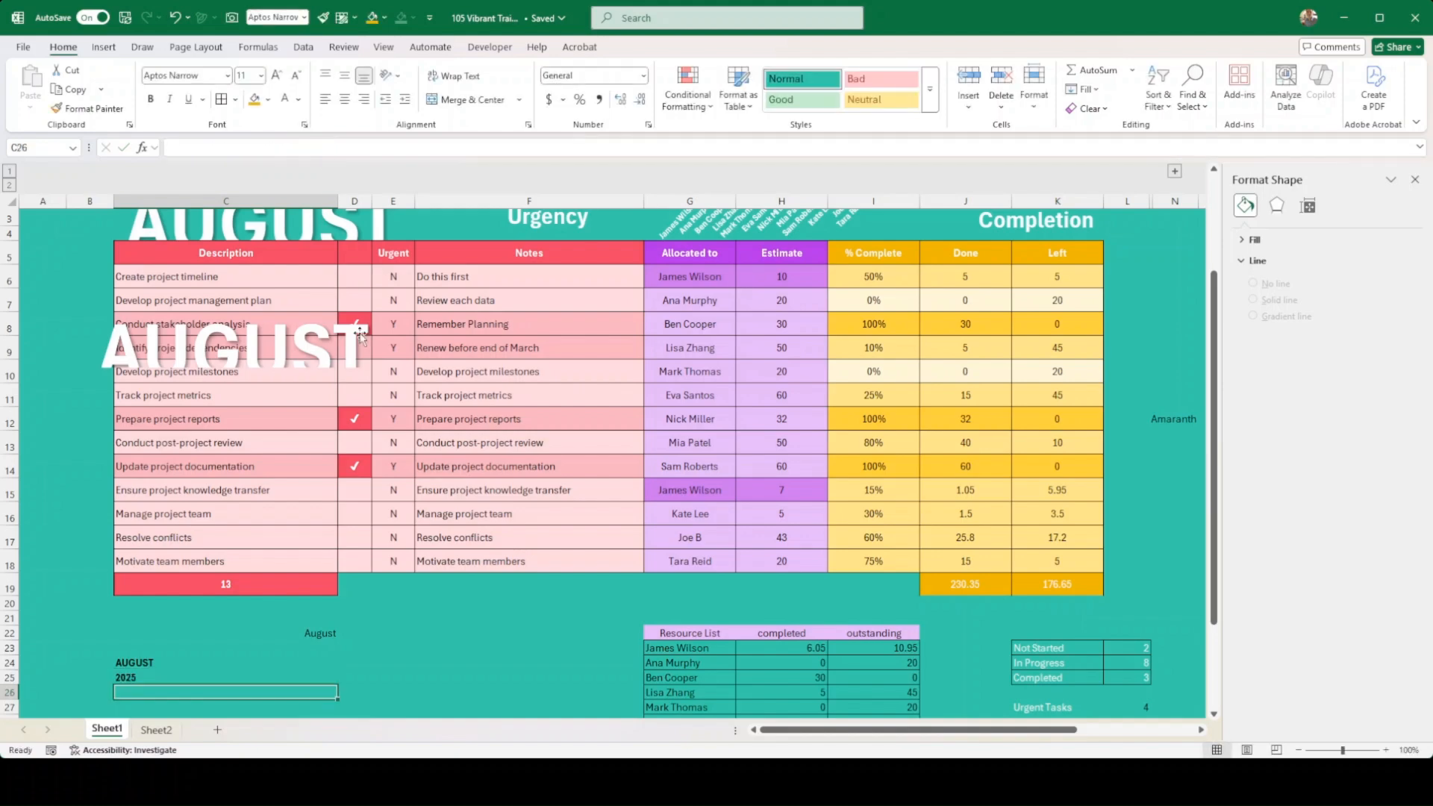
Link the duplicate text box over the table rows to cell C25.
{"action": "left_click", "coordinate": [292, 352]}
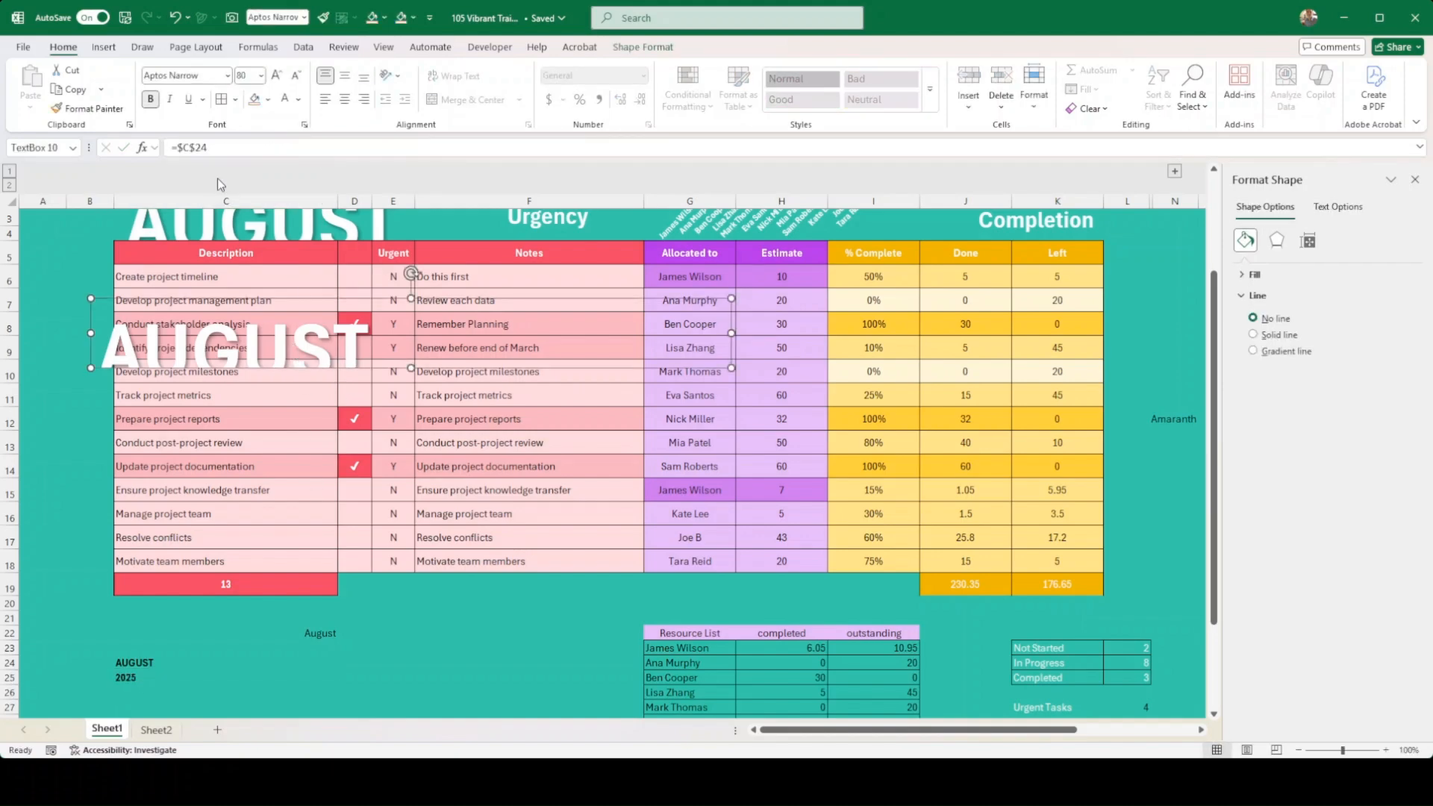
{"action": "left_click", "coordinate": [216, 145]}
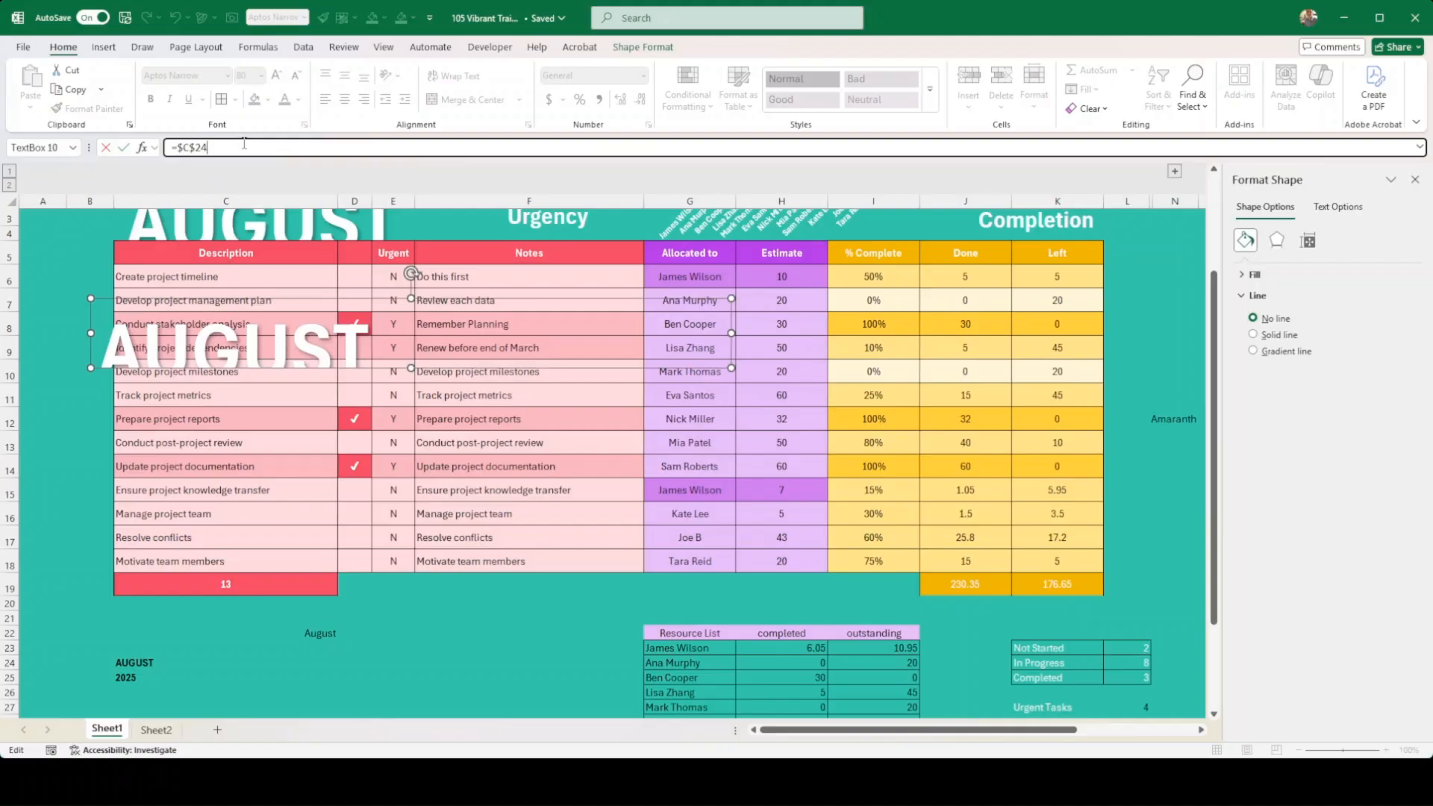
{"action": "type", "text": "5"}
{"action": "key", "text": "Return"}
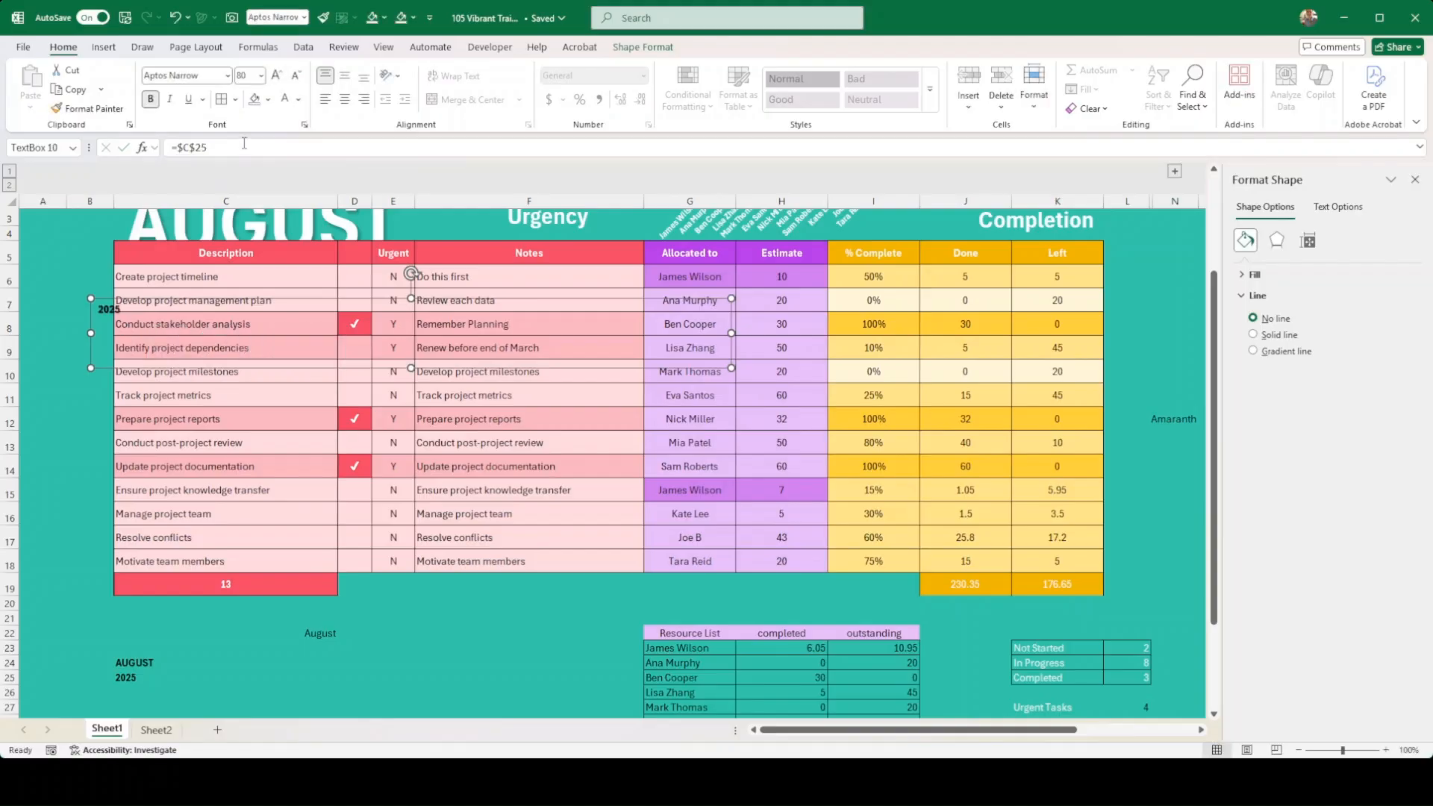
Copy the AUGUST text box's formatting onto the year text box.
{"action": "left_click", "coordinate": [66, 254]}
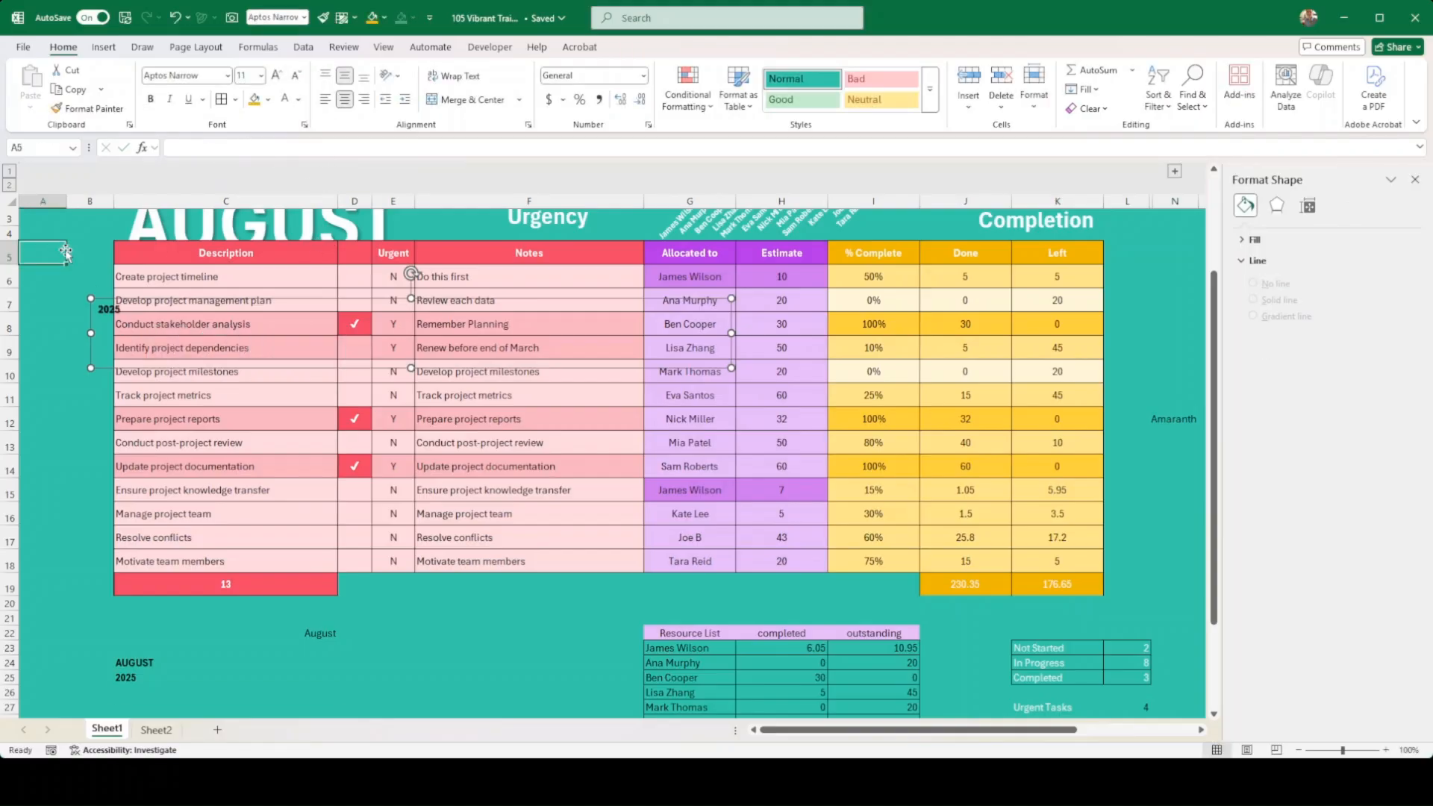
{"action": "scroll", "coordinate": [113, 257], "scroll_direction": "up", "scroll_amount": 1}
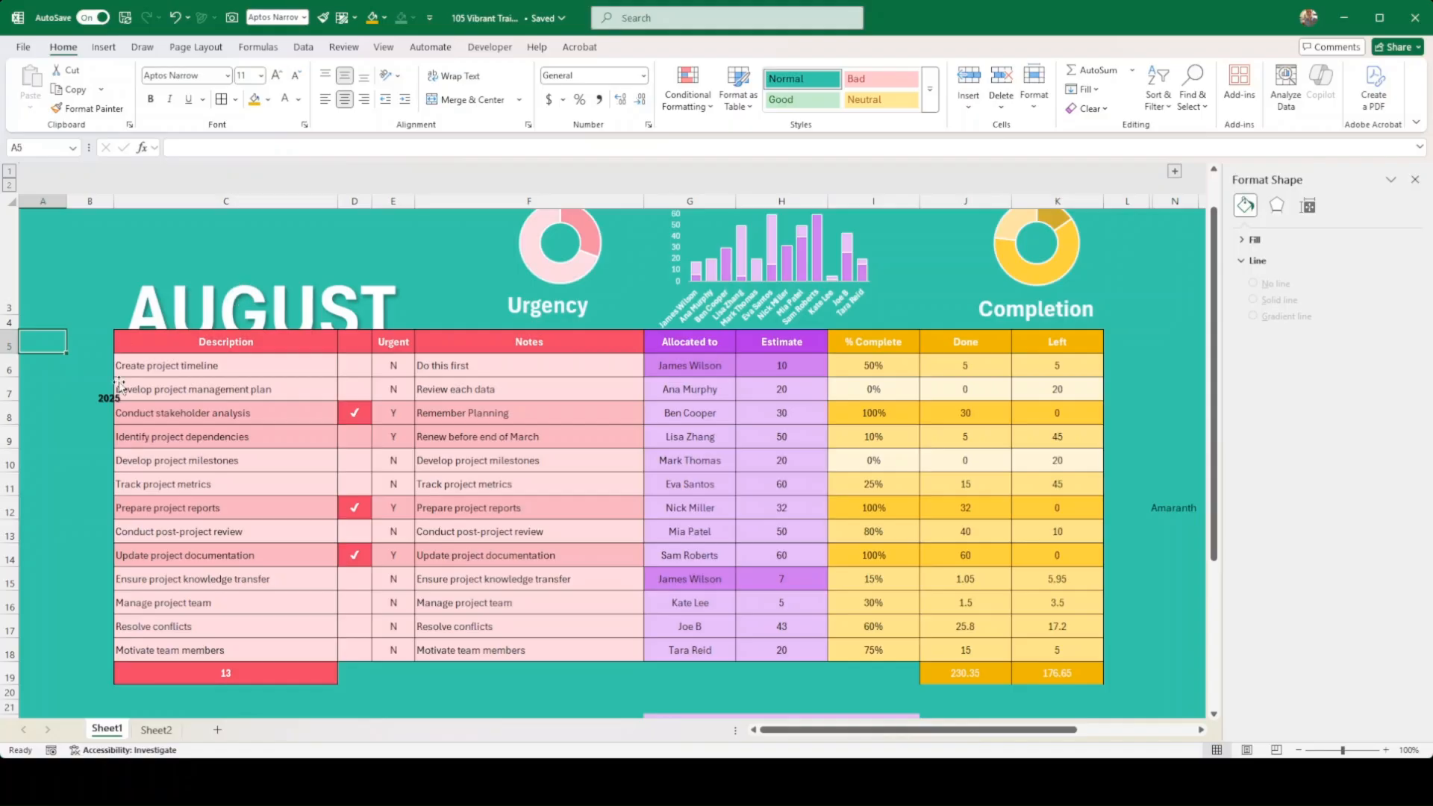
{"action": "left_click", "coordinate": [216, 316]}
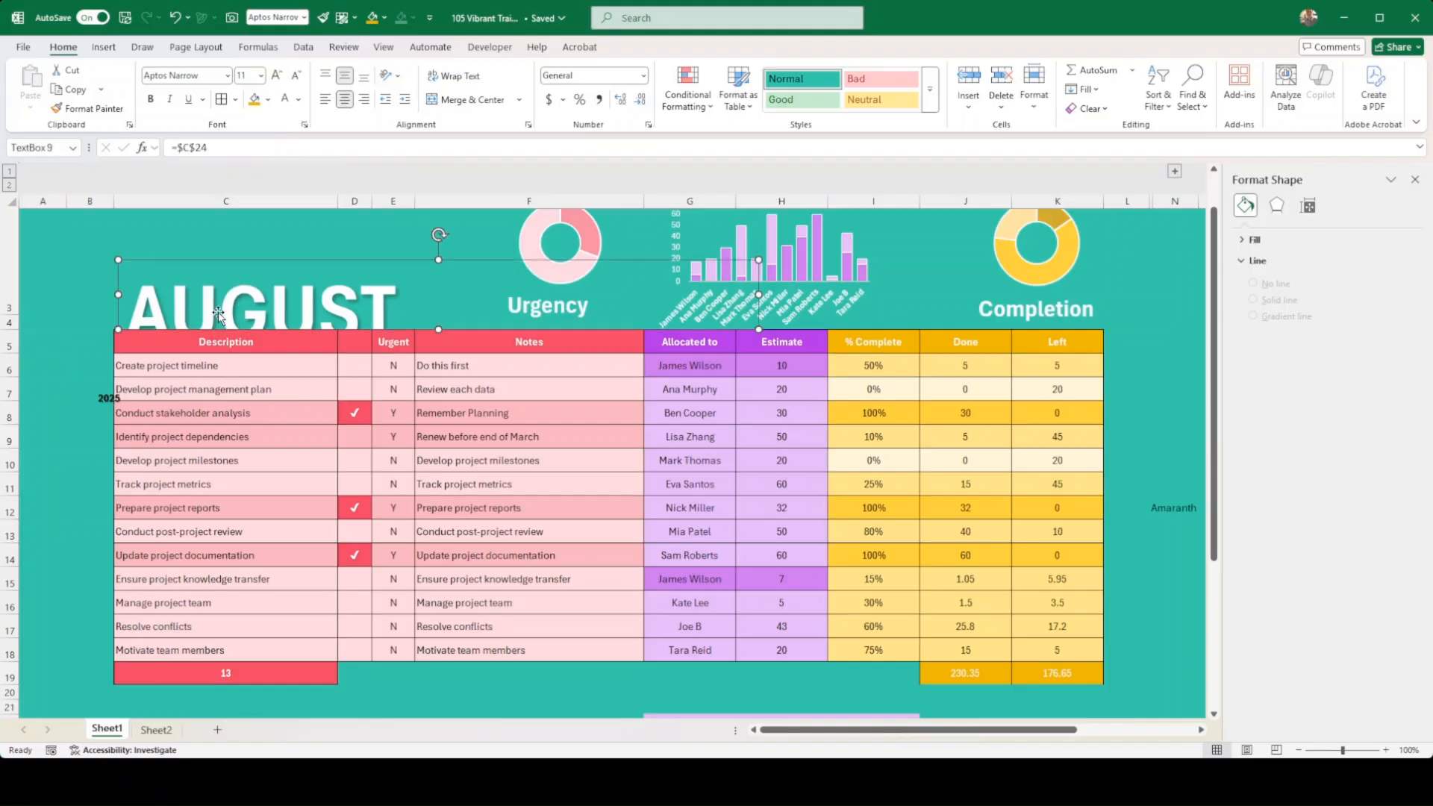
{"action": "left_click", "coordinate": [97, 110]}
{"action": "left_click", "coordinate": [112, 398]}
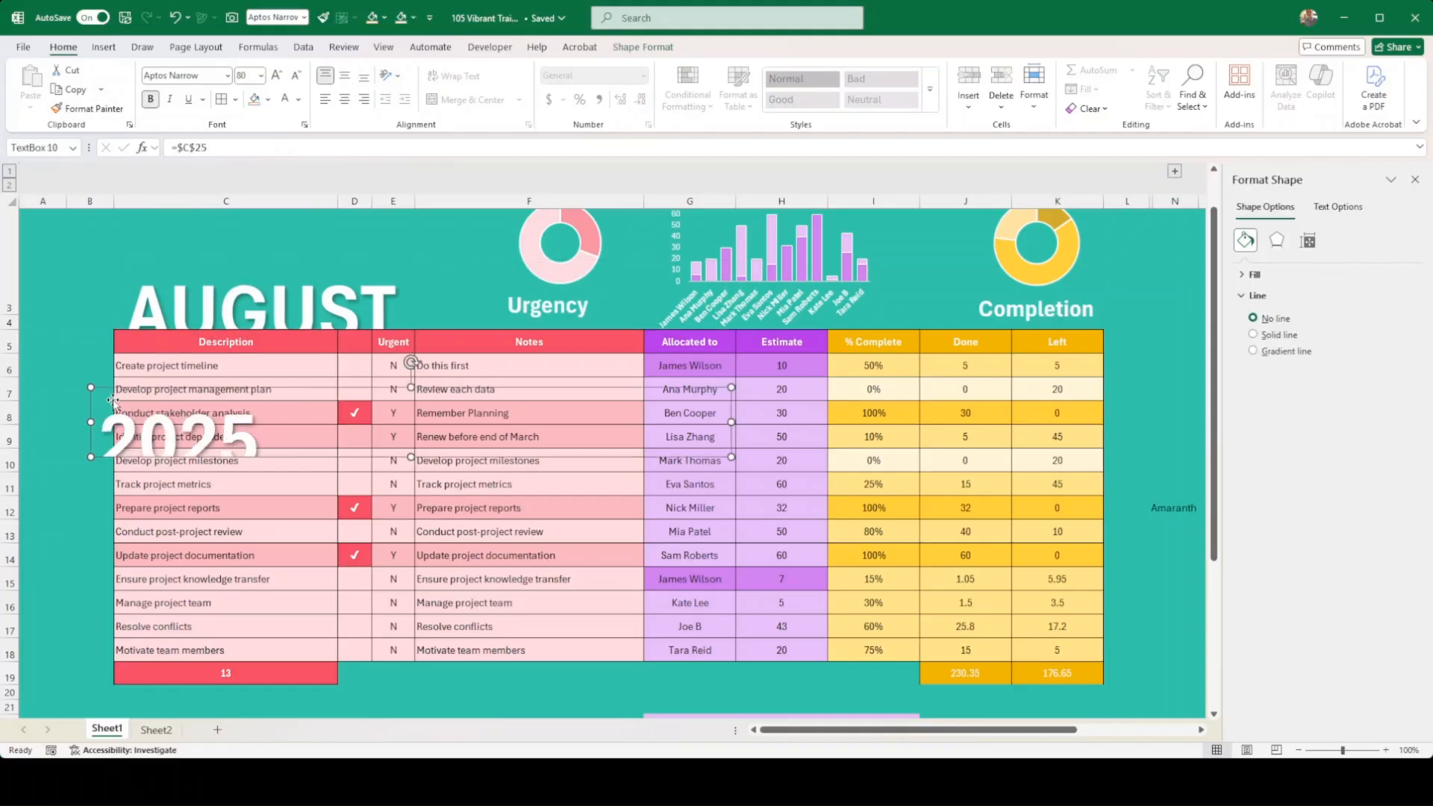
Make the year text box tall enough to show its digits in full and set its font size to 60.
{"action": "left_click_drag", "start_coordinate": [223, 389], "coordinate": [226, 354]}
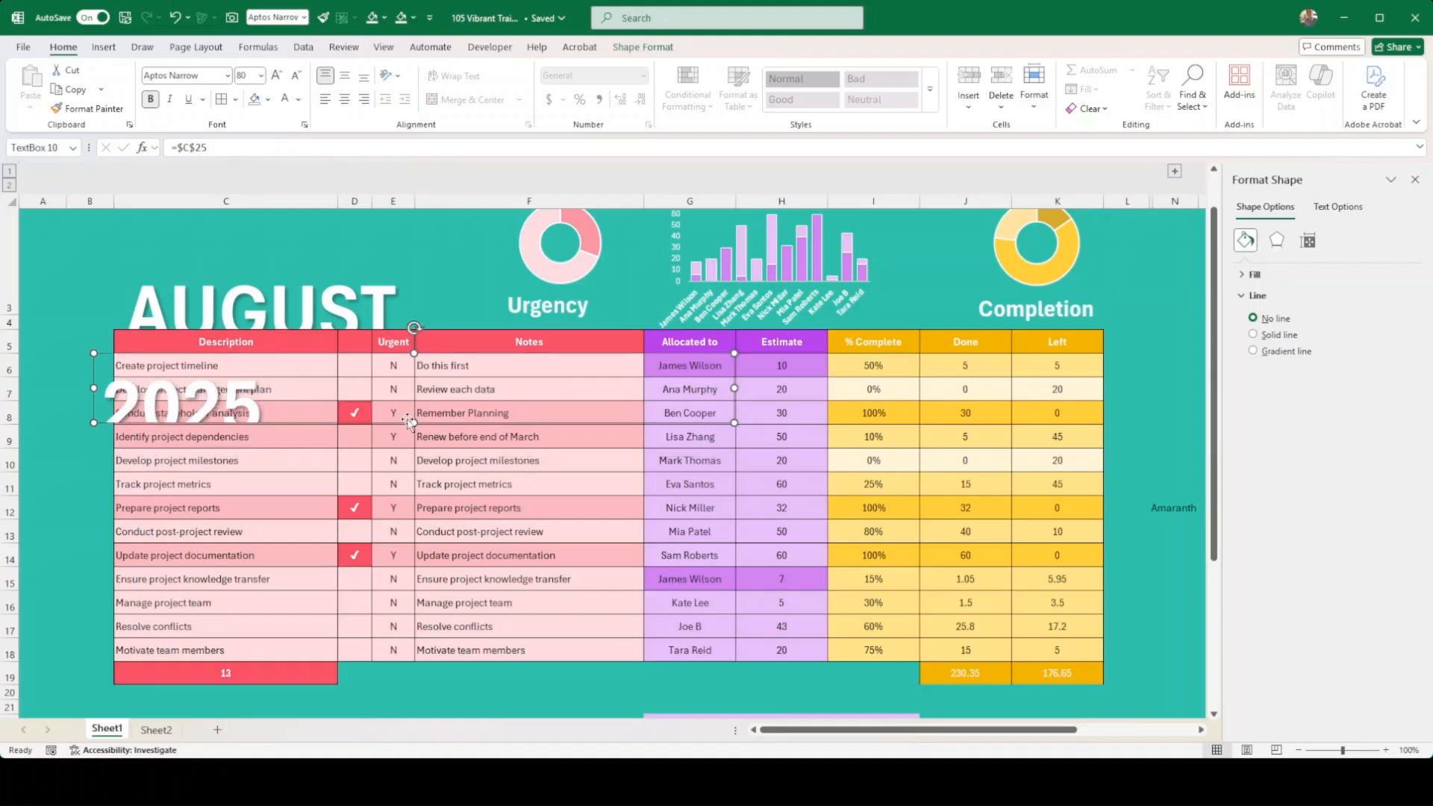
{"action": "left_click_drag", "start_coordinate": [414, 423], "coordinate": [414, 451]}
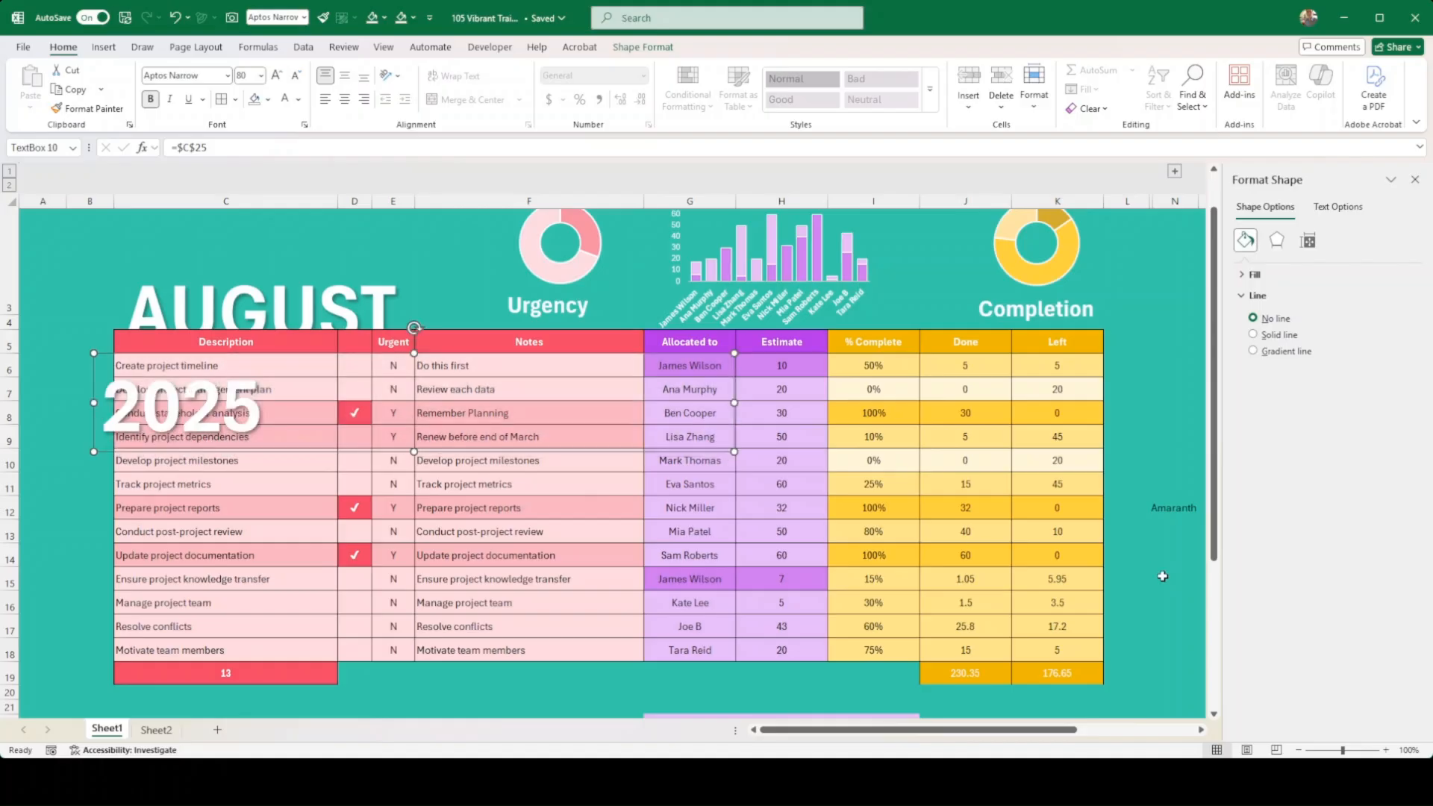
{"action": "left_click", "coordinate": [1163, 576]}
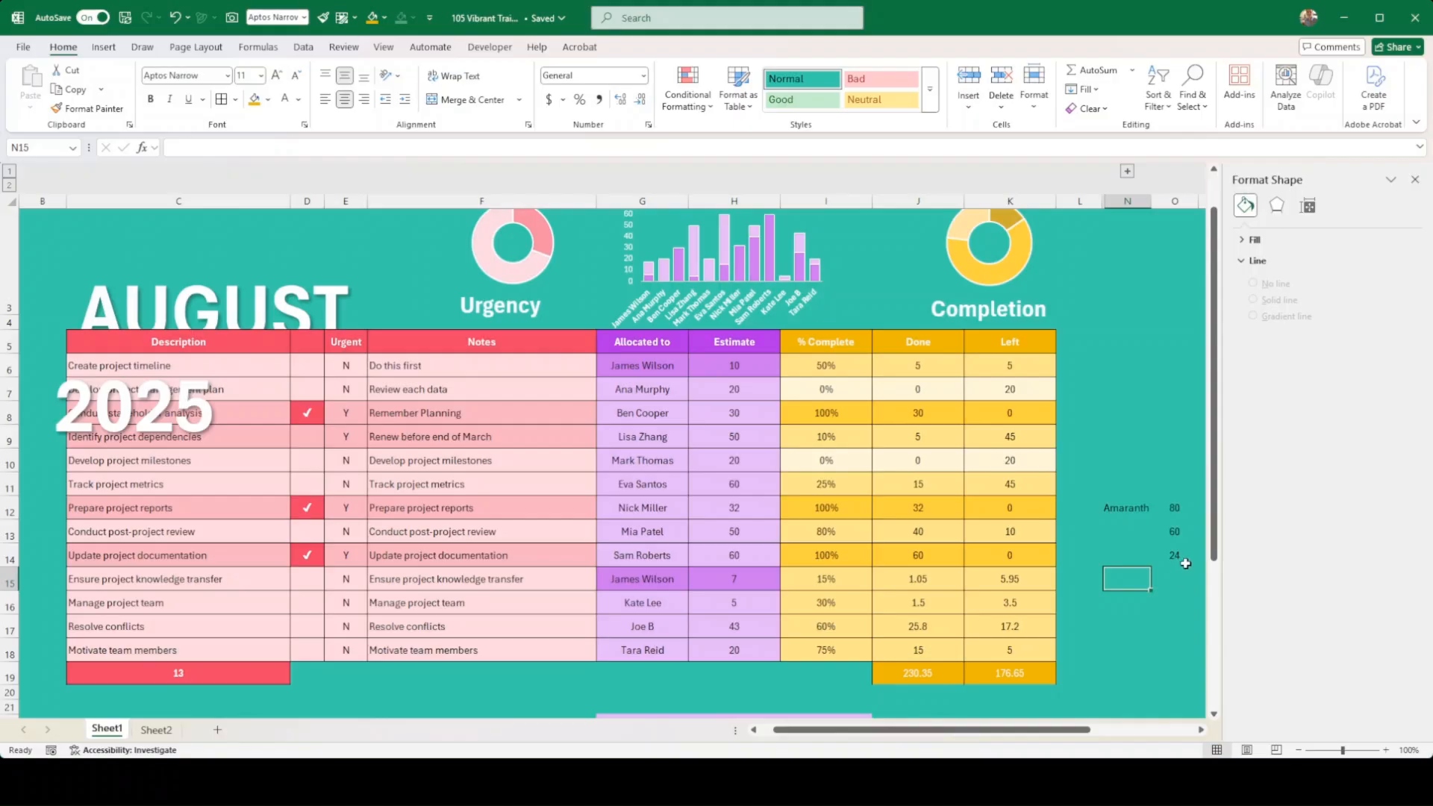
{"action": "left_click", "coordinate": [233, 439]}
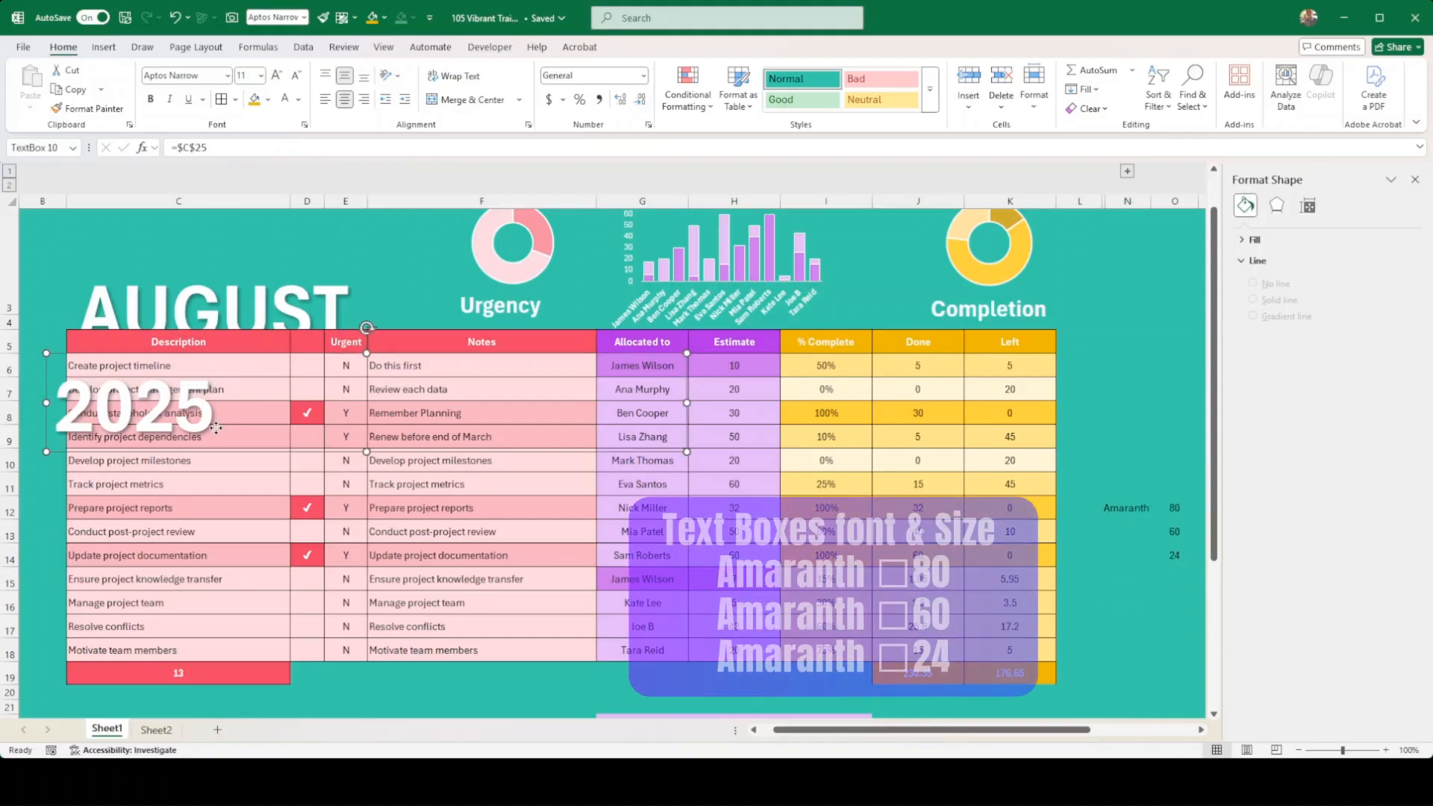
{"action": "left_click", "coordinate": [256, 77]}
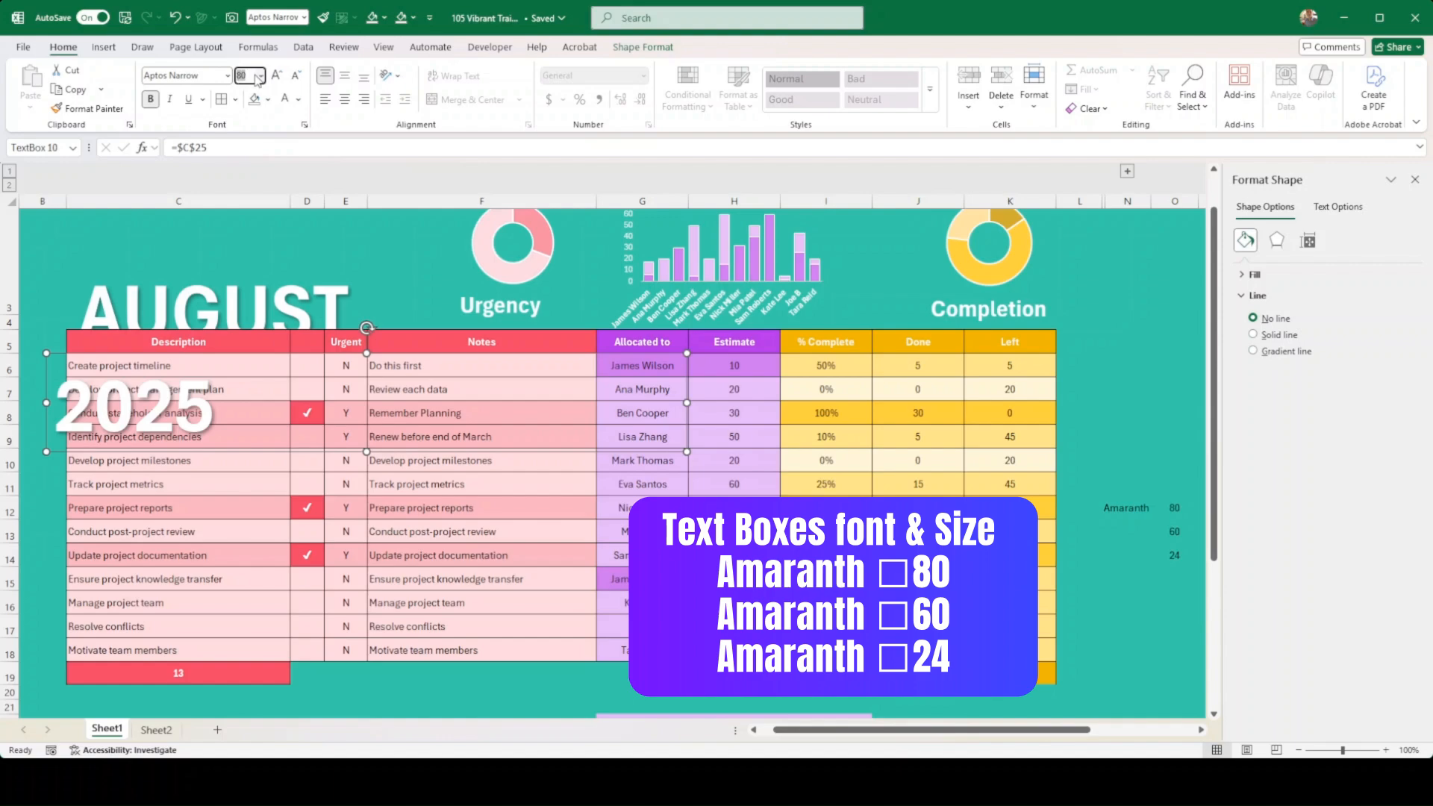
{"action": "type", "text": "60"}
{"action": "key", "text": "Return"}
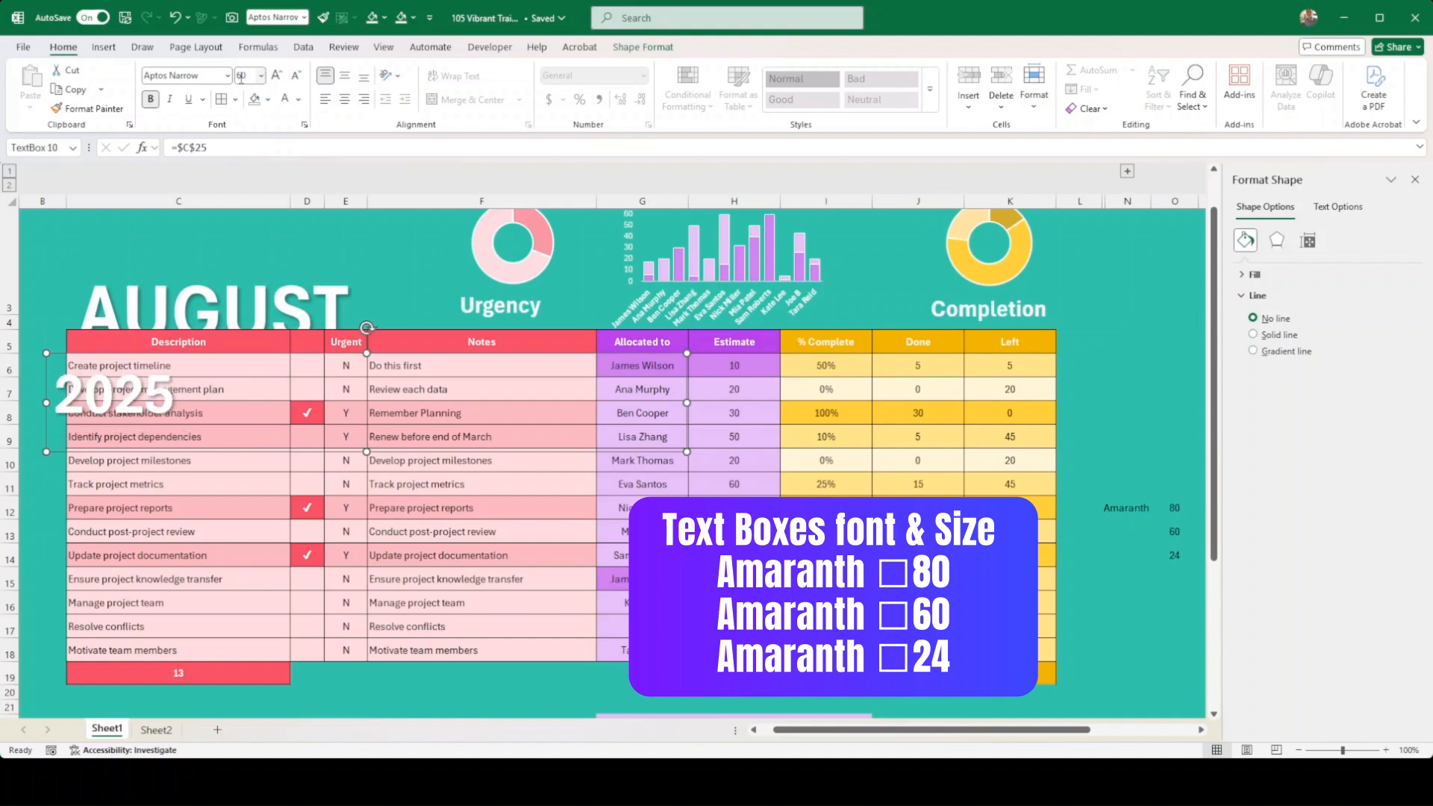
Color the year text light pink and place it just above AUGUST, overlapping the top of the month heading.
{"action": "left_click_drag", "start_coordinate": [264, 449], "coordinate": [285, 330]}
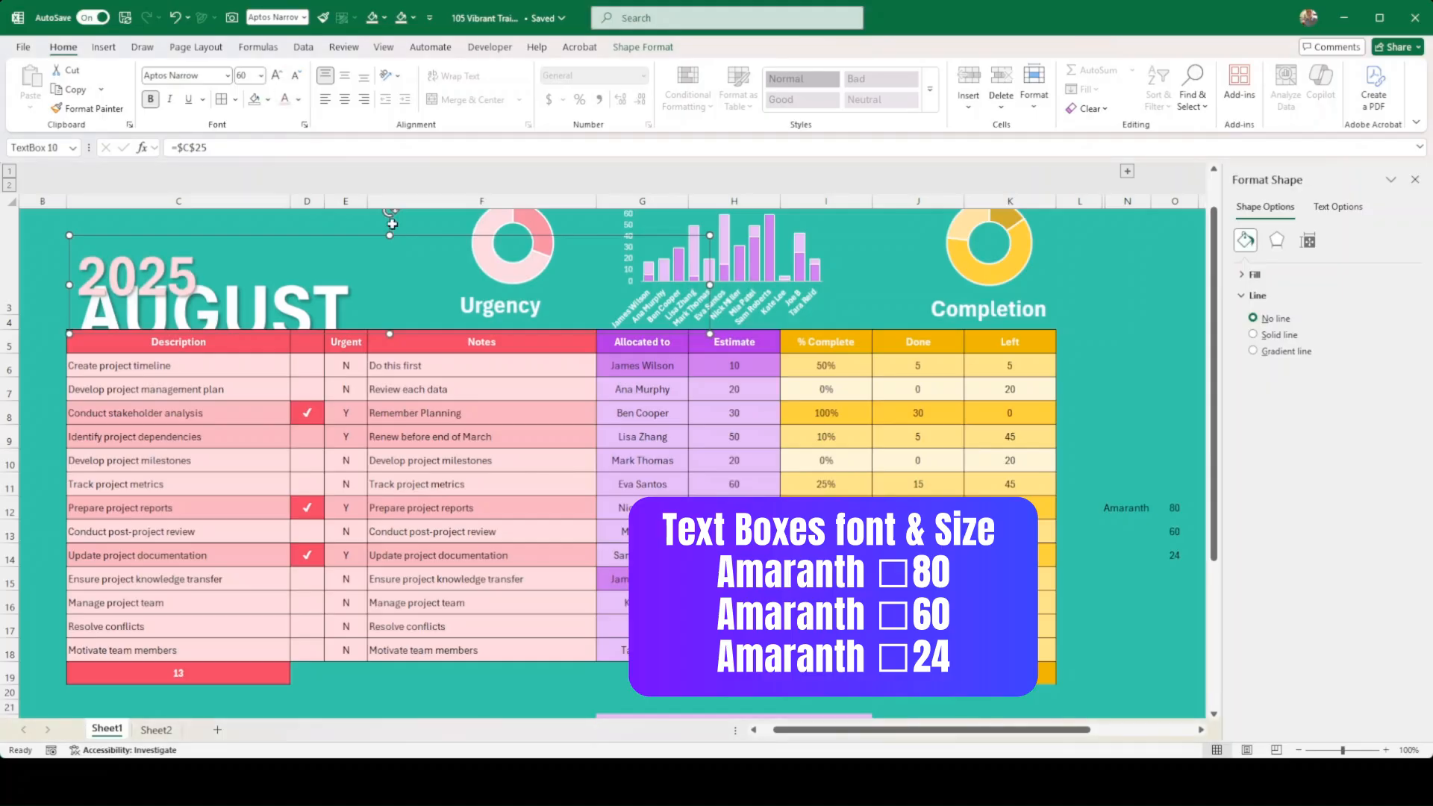
{"action": "left_click", "coordinate": [46, 395]}
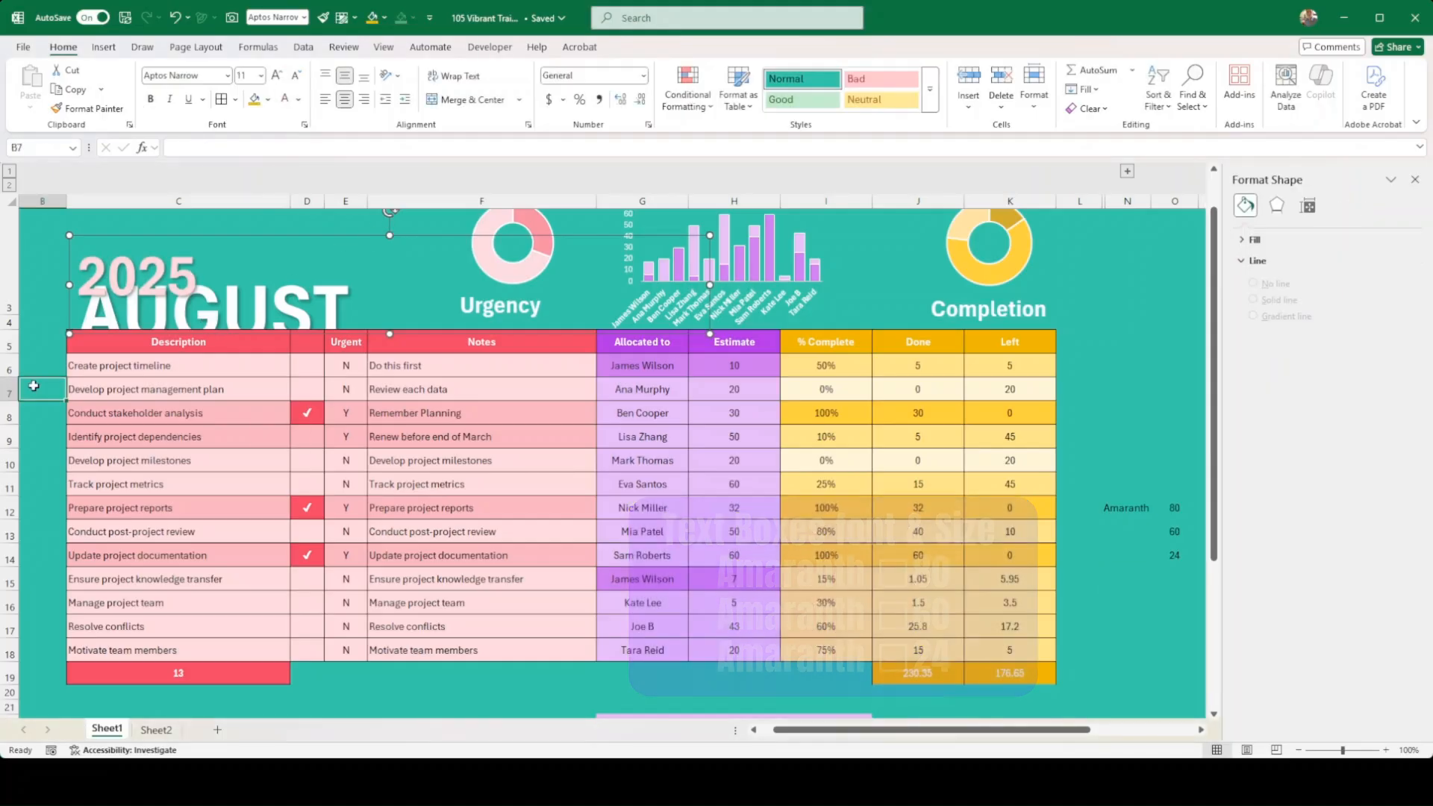
{"action": "scroll", "coordinate": [82, 424], "scroll_direction": "up", "scroll_amount": 1}
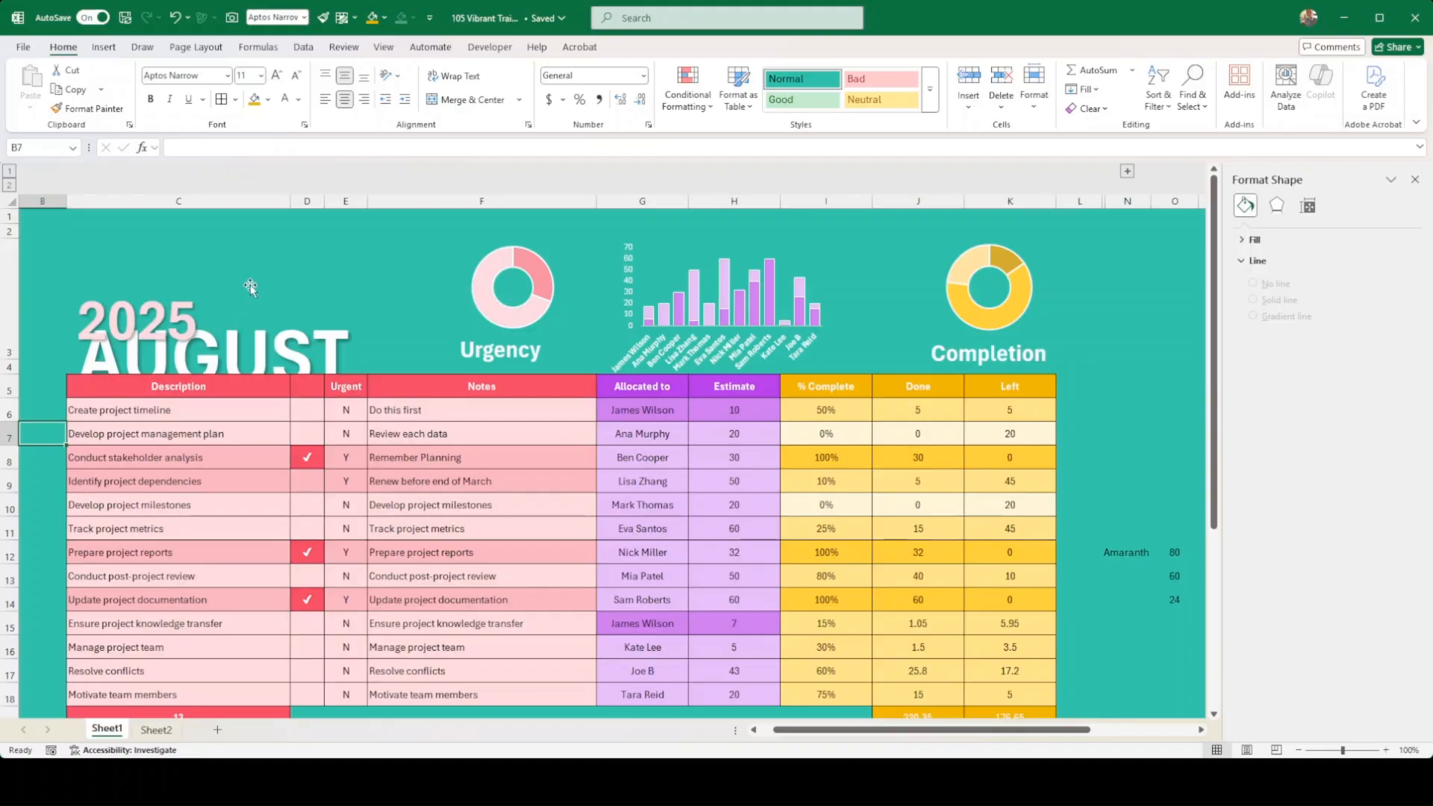
Duplicate the year text box and move the copy down over the table rows.
{"action": "left_click", "coordinate": [319, 363]}
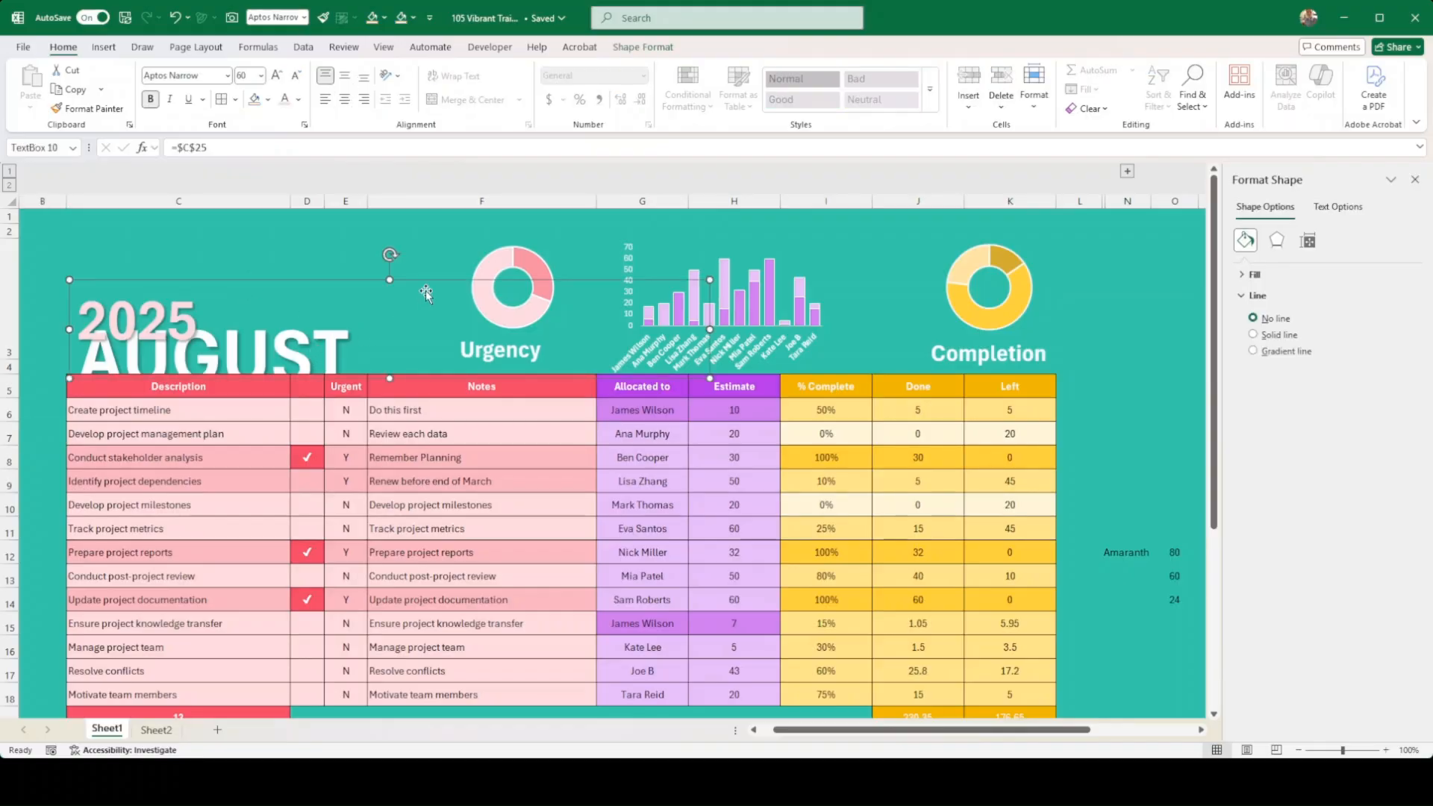
{"action": "key", "text": "ctrl+d"}
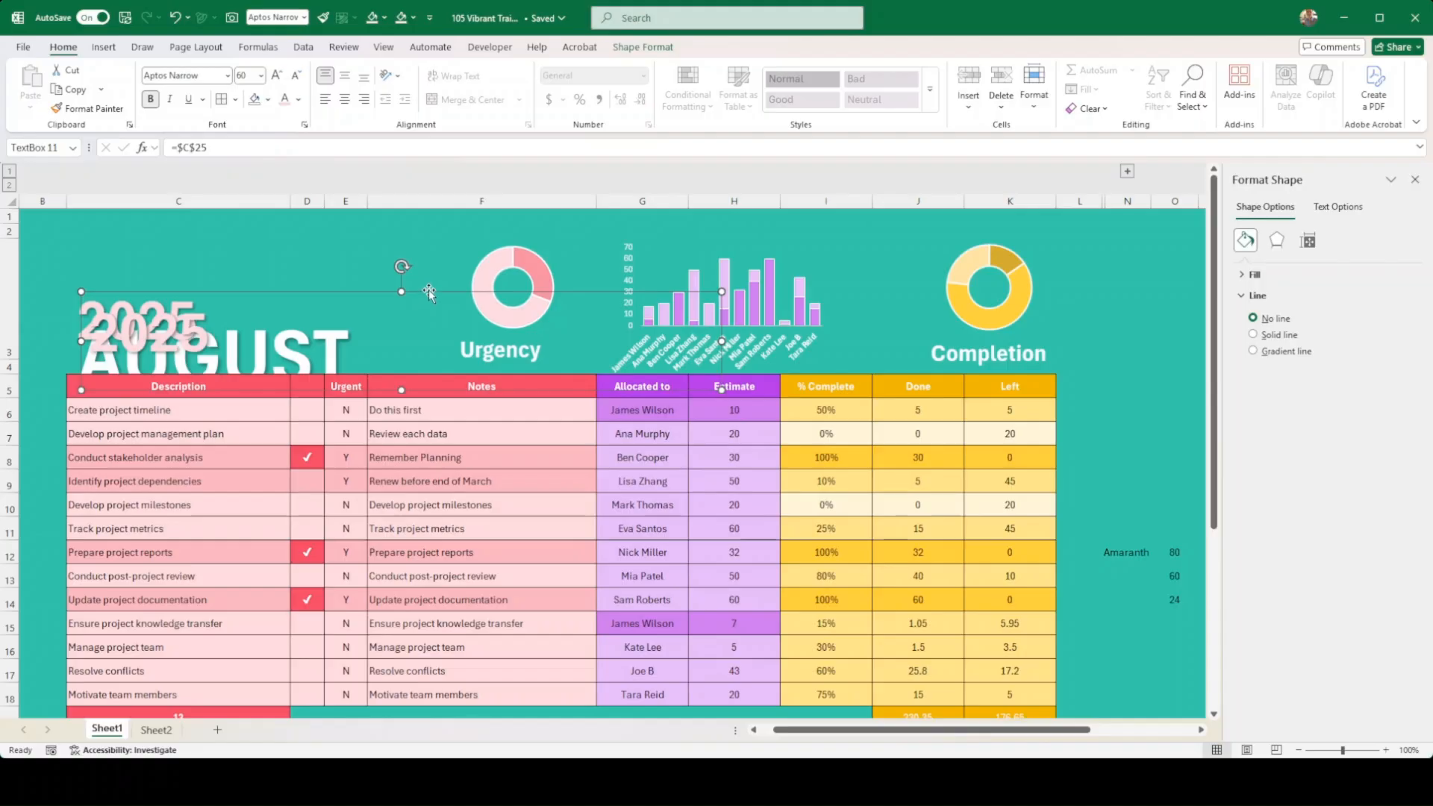
{"action": "left_click_drag", "start_coordinate": [429, 292], "coordinate": [448, 240]}
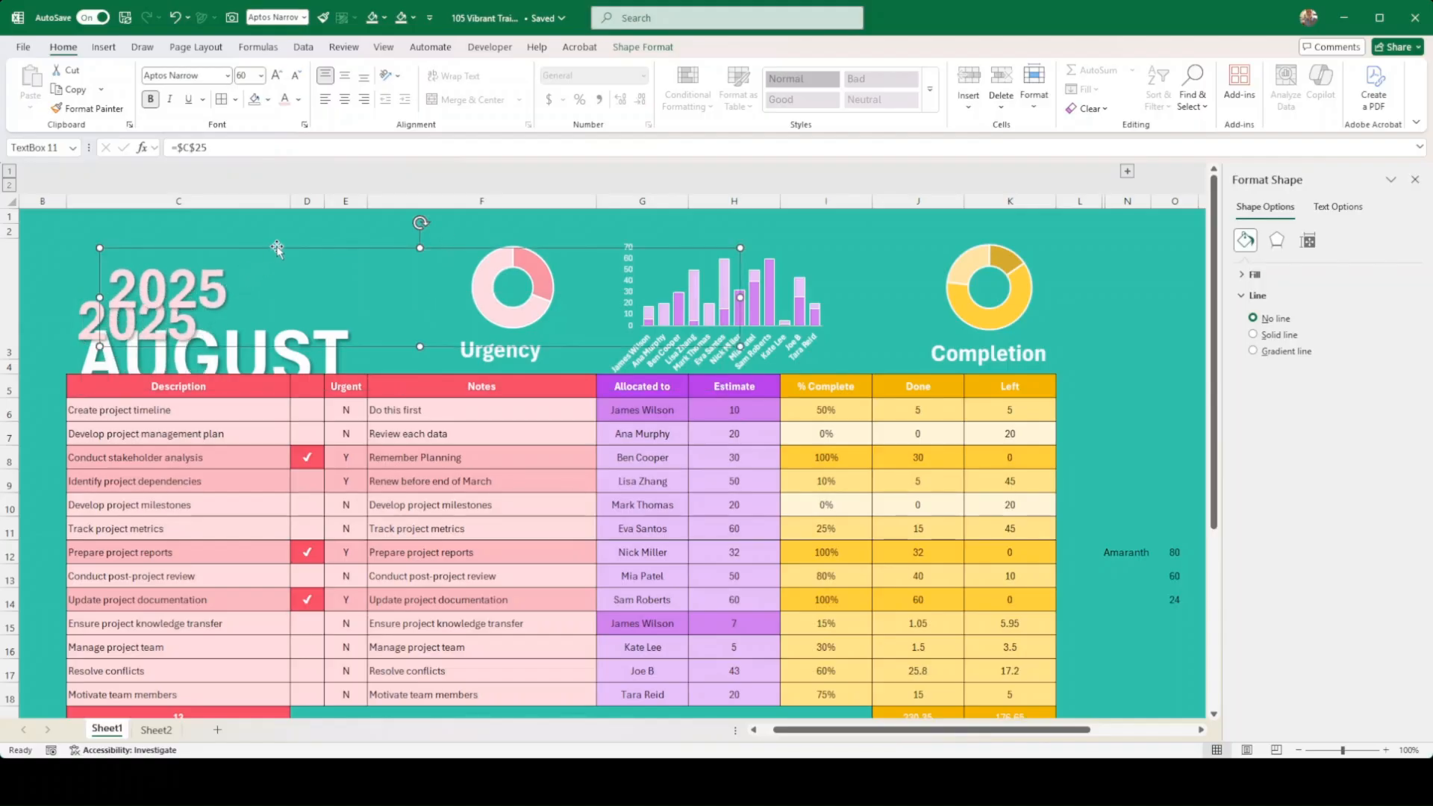
{"action": "left_click_drag", "start_coordinate": [275, 251], "coordinate": [287, 435]}
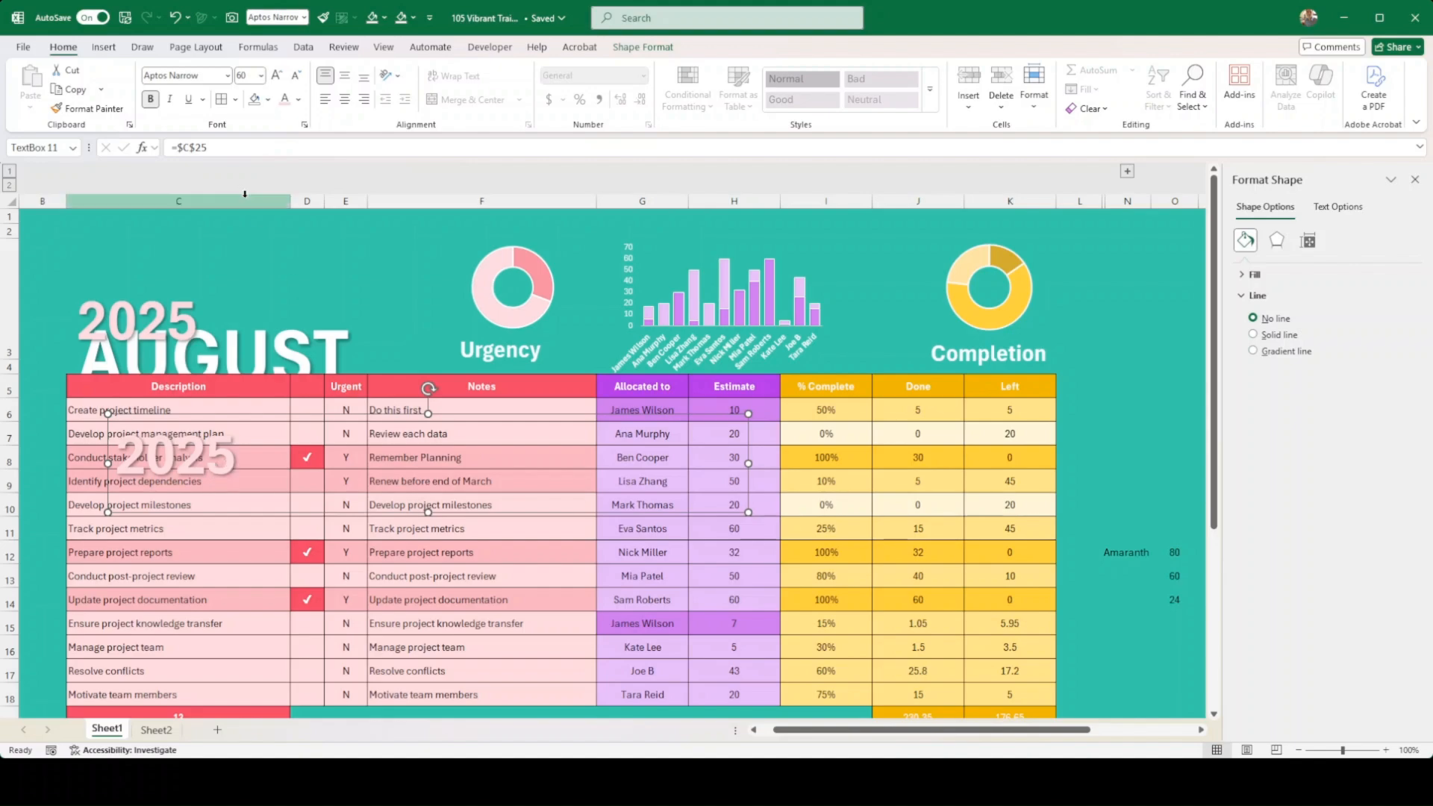
Remove the cell link from the copied year text box and clear its 2025 text.
{"action": "left_click_drag", "start_coordinate": [211, 152], "coordinate": [150, 152]}
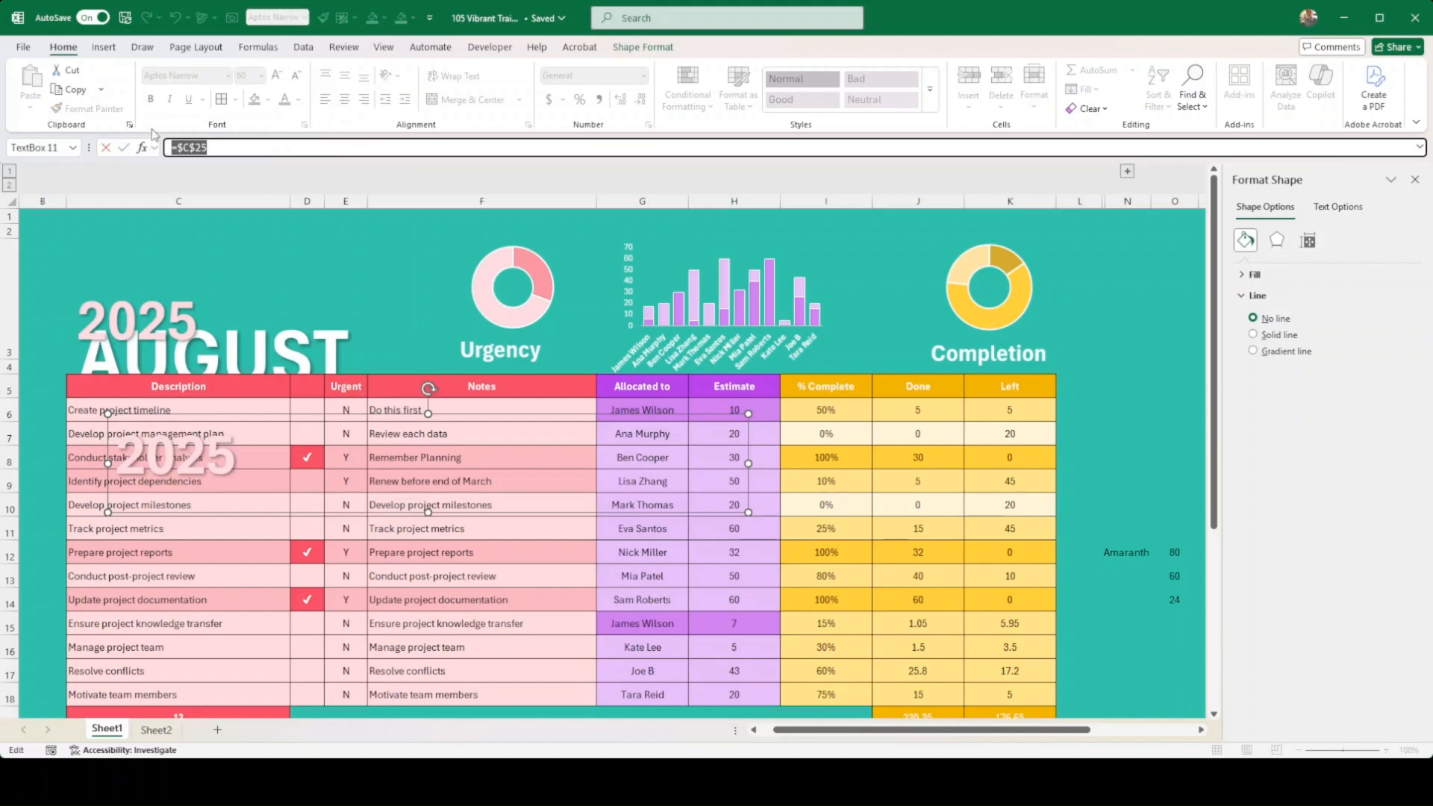
{"action": "key", "text": "BackSpace"}
{"action": "key", "text": "Return"}
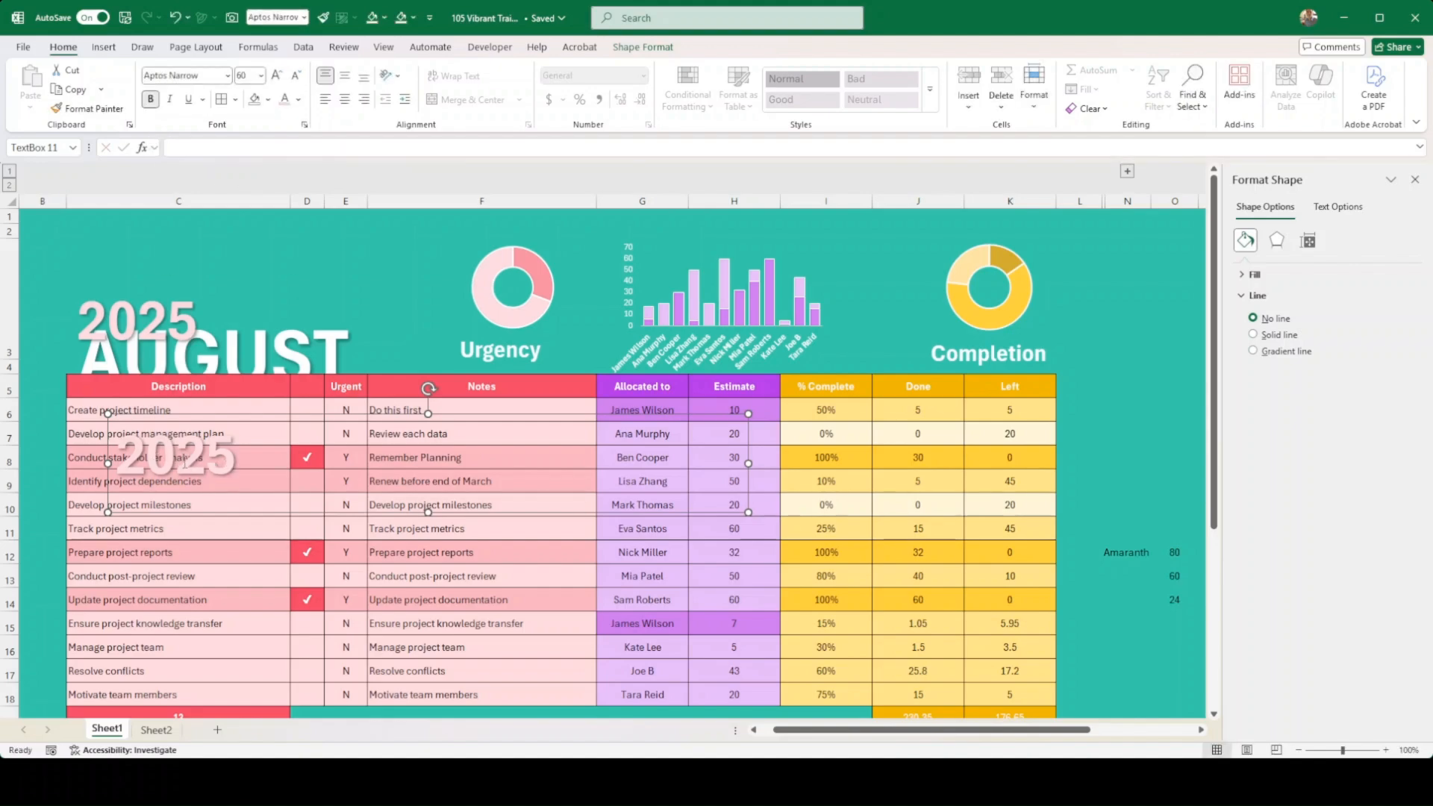
{"action": "double_click", "coordinate": [216, 473]}
{"action": "left_click", "coordinate": [245, 470]}
{"action": "key", "text": "BackSpace"}
{"action": "key", "text": "BackSpace"}
{"action": "key", "text": "BackSpace"}
{"action": "key", "text": "BackSpace"}
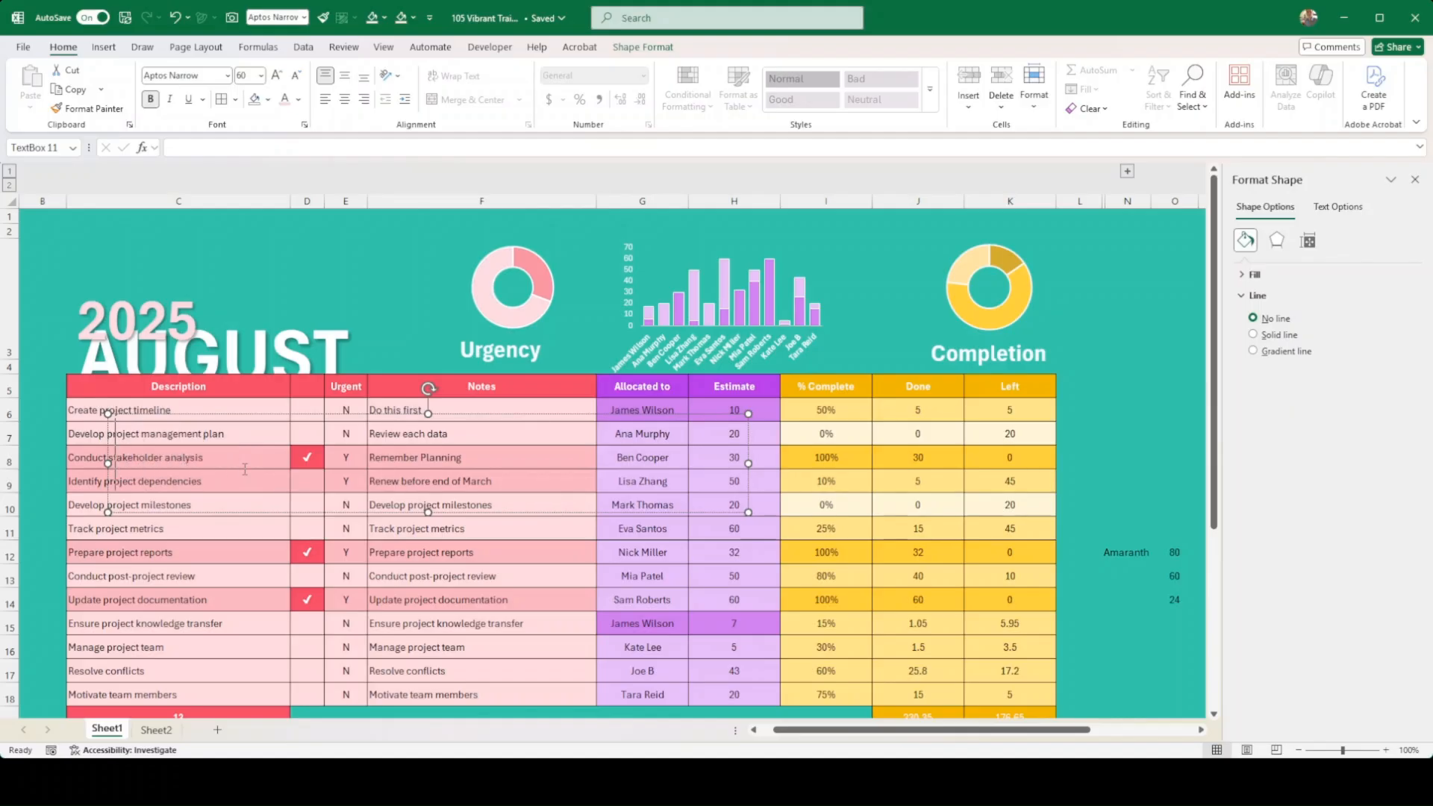
Enter the title "Your Report" in the copied text box and move it just above the 2025 heading.
{"action": "type", "text": "Your Report"}
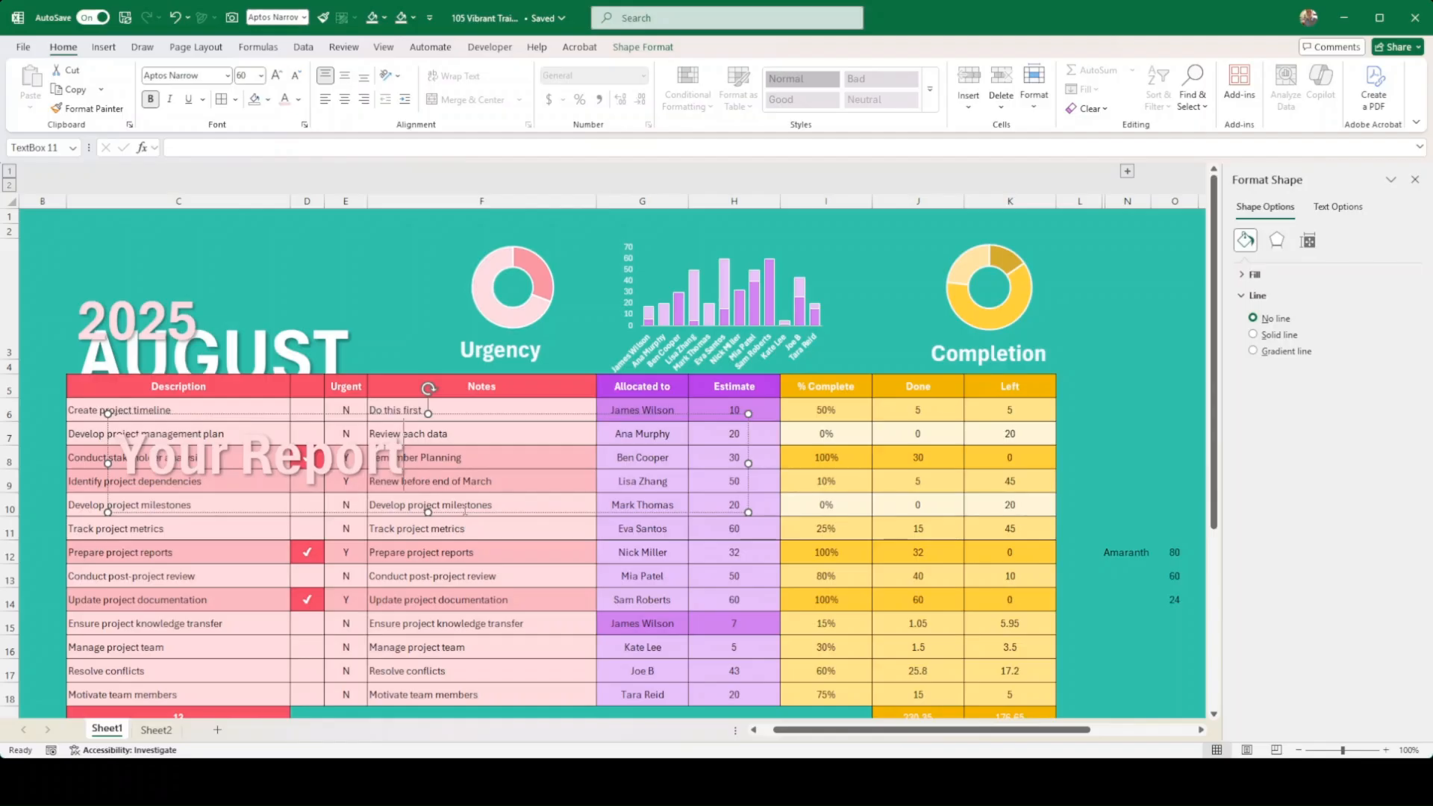
{"action": "left_click_drag", "start_coordinate": [467, 514], "coordinate": [426, 322]}
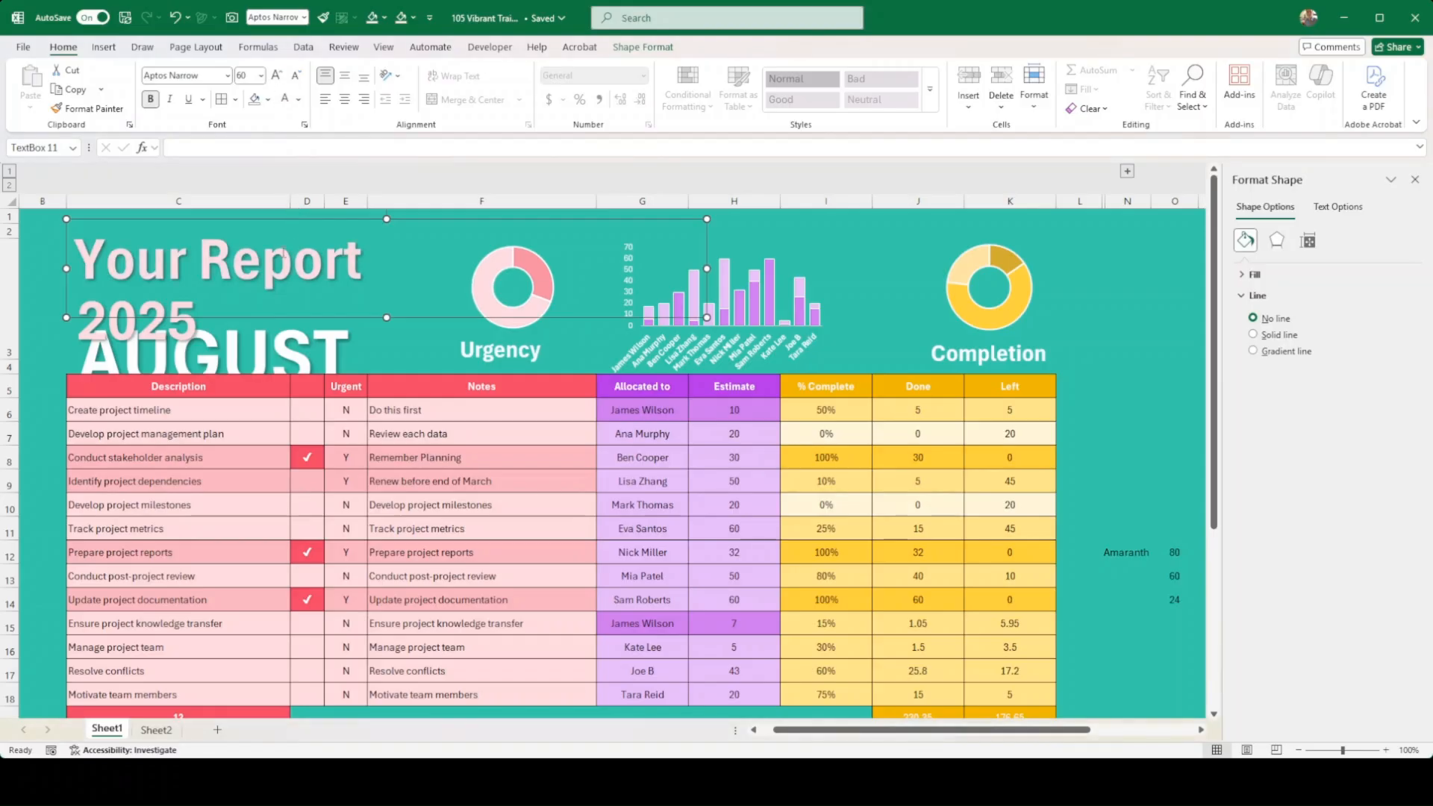
Replace the title text with "My Task List" and narrow its text box so it ends before the Urgency doughnut.
{"action": "left_click_drag", "start_coordinate": [365, 261], "coordinate": [75, 261]}
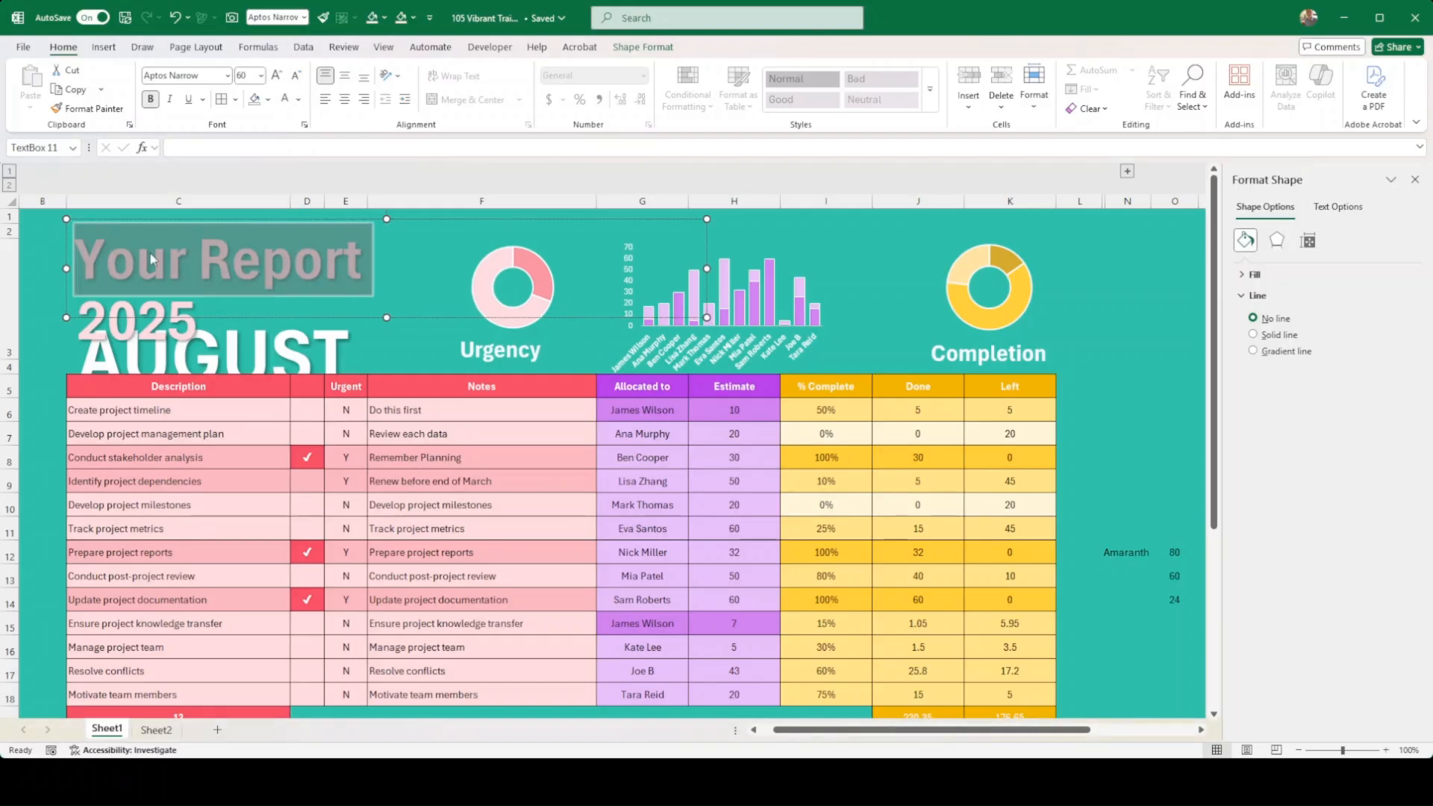
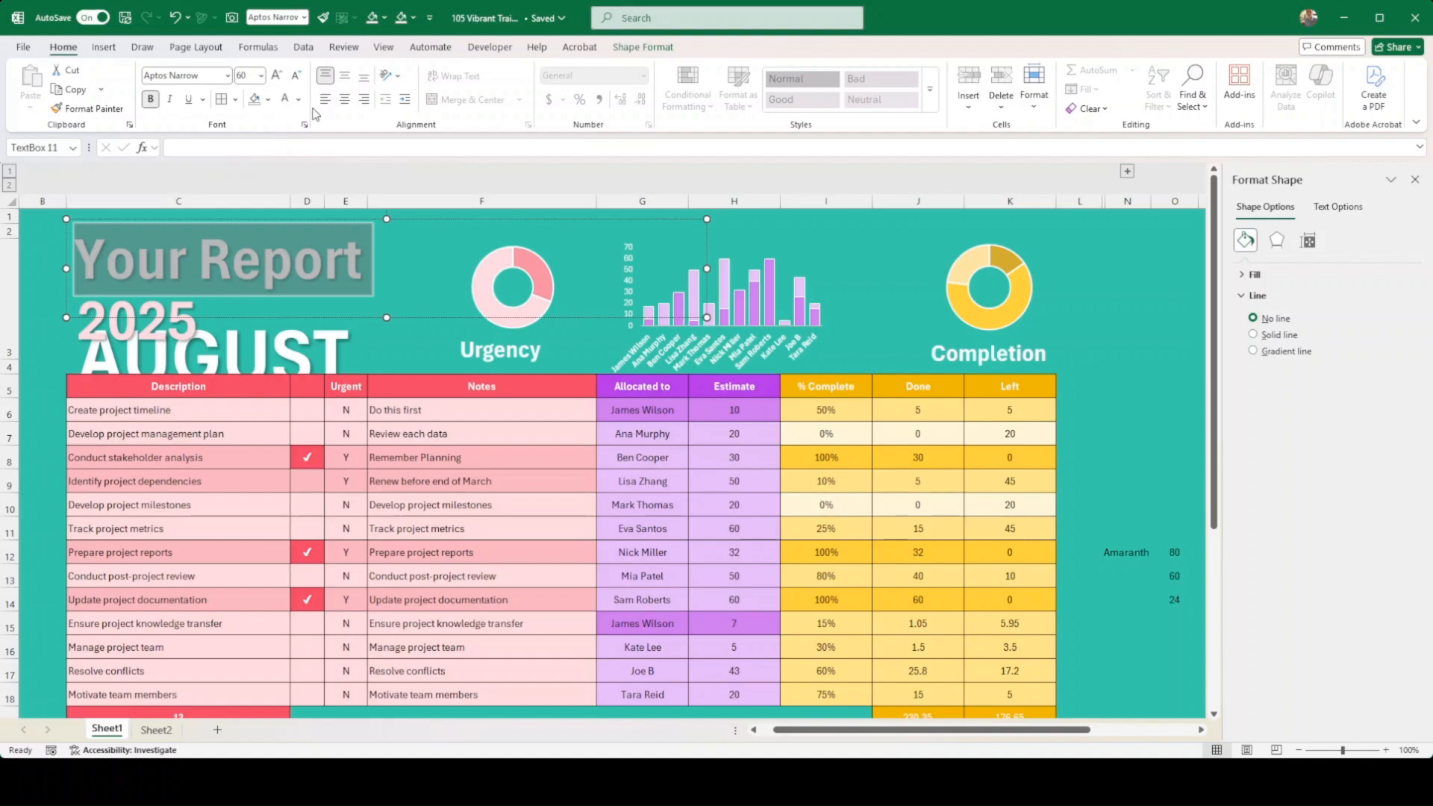
{"action": "type", "text": "My Tas"}
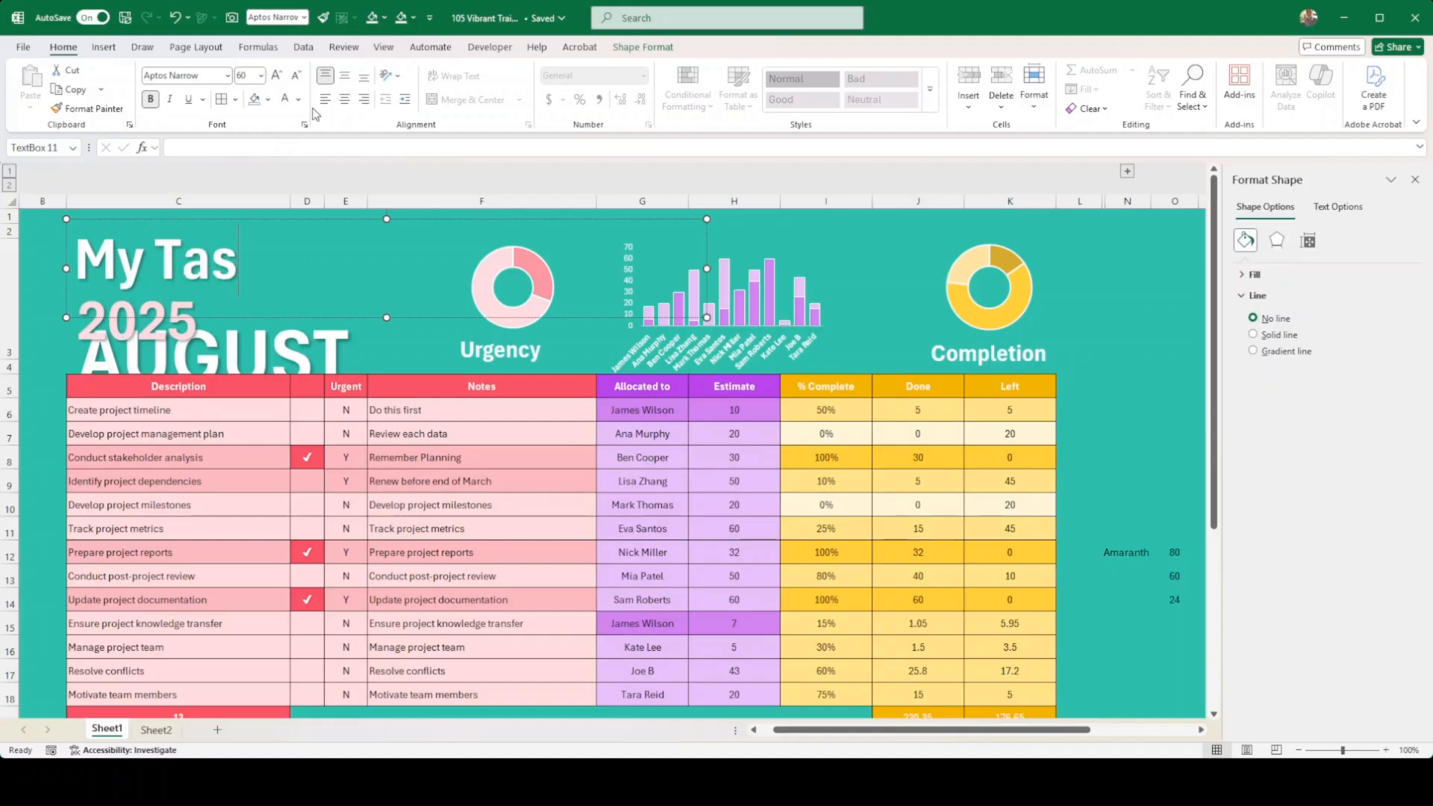
{"action": "type", "text": "k List"}
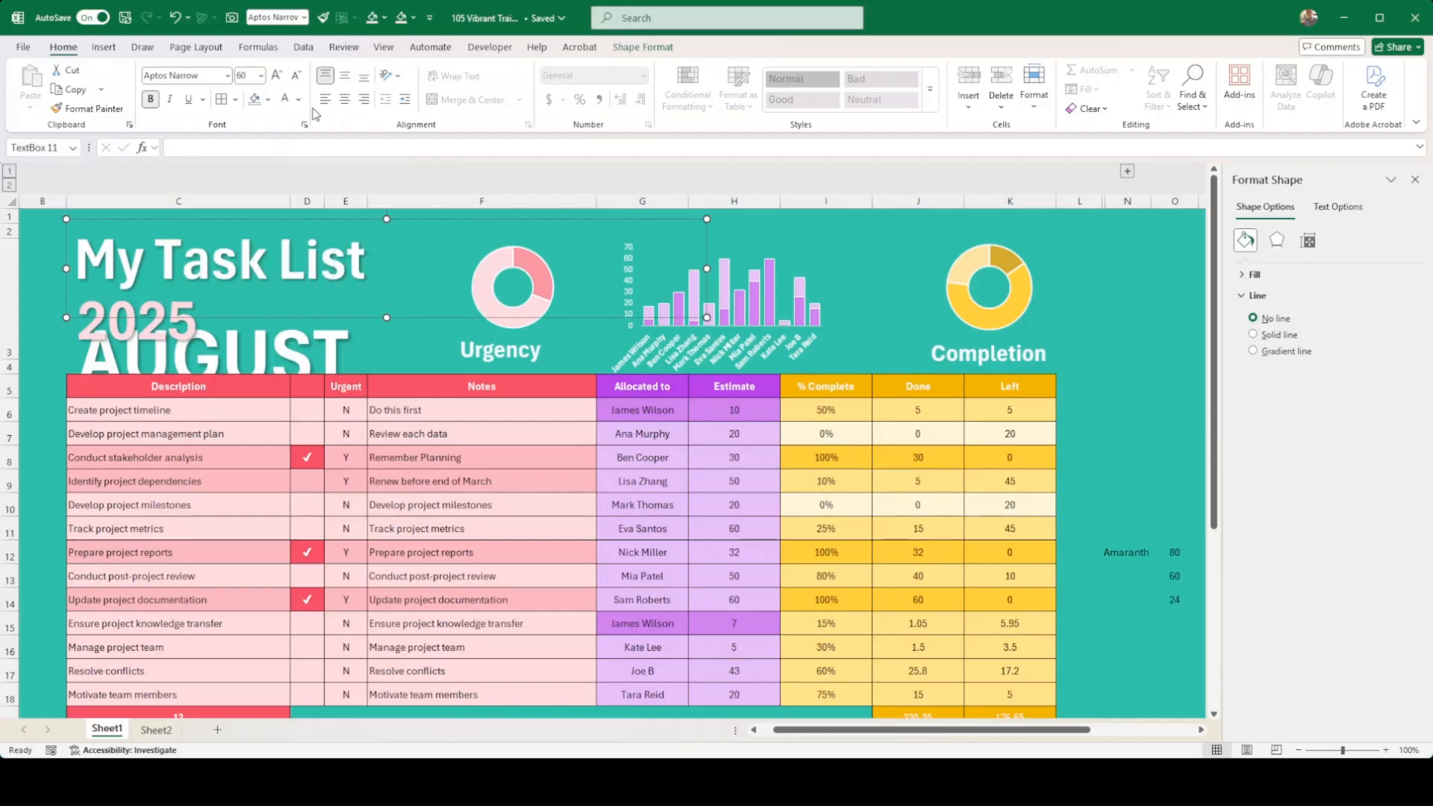
{"action": "left_click_drag", "start_coordinate": [707, 268], "coordinate": [420, 269]}
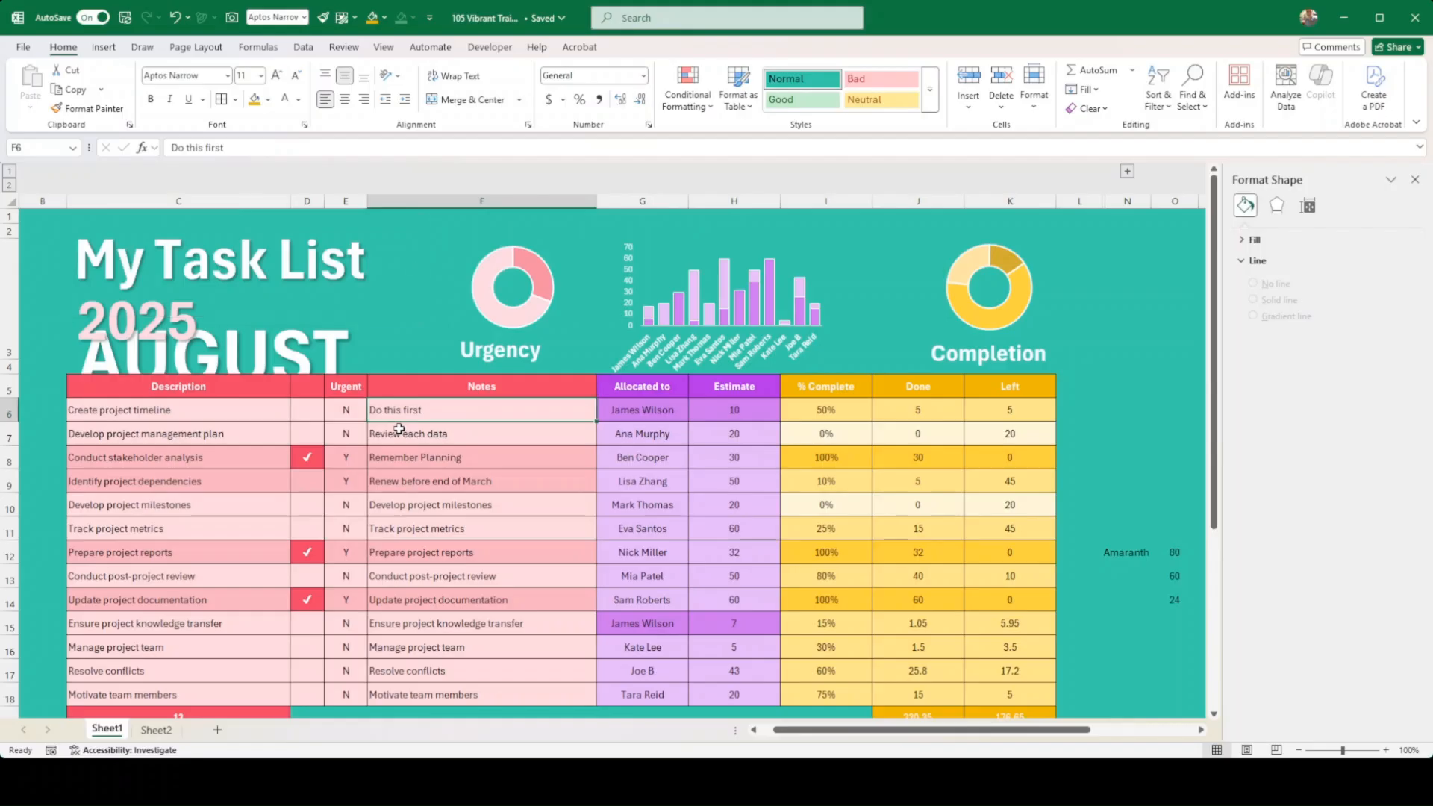
Set the title's font size to 24 and rewrite it in capitals as MY TASK LIST.
{"action": "left_click", "coordinate": [281, 262]}
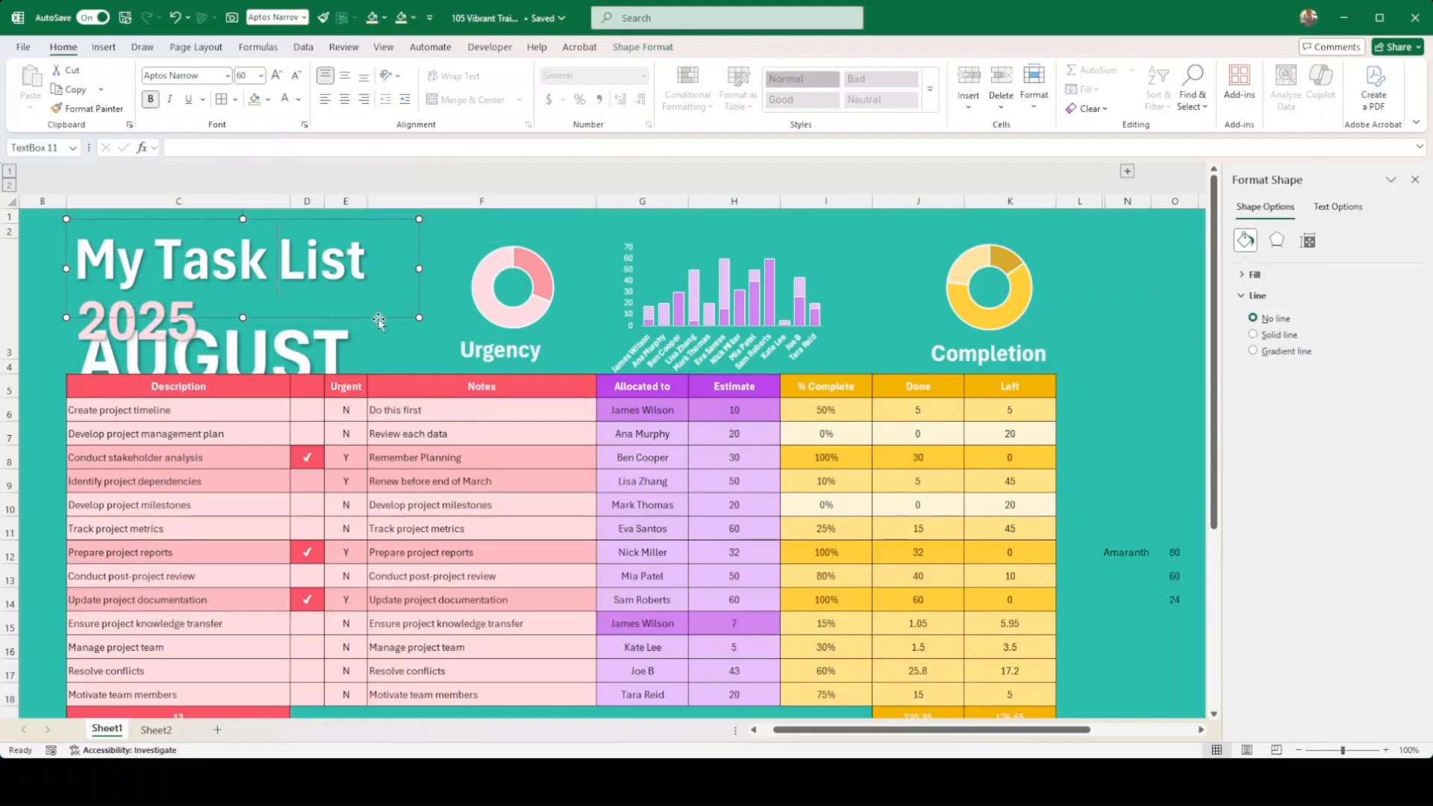
{"action": "left_click", "coordinate": [246, 76]}
{"action": "type", "text": "24"}
{"action": "key", "text": "Return"}
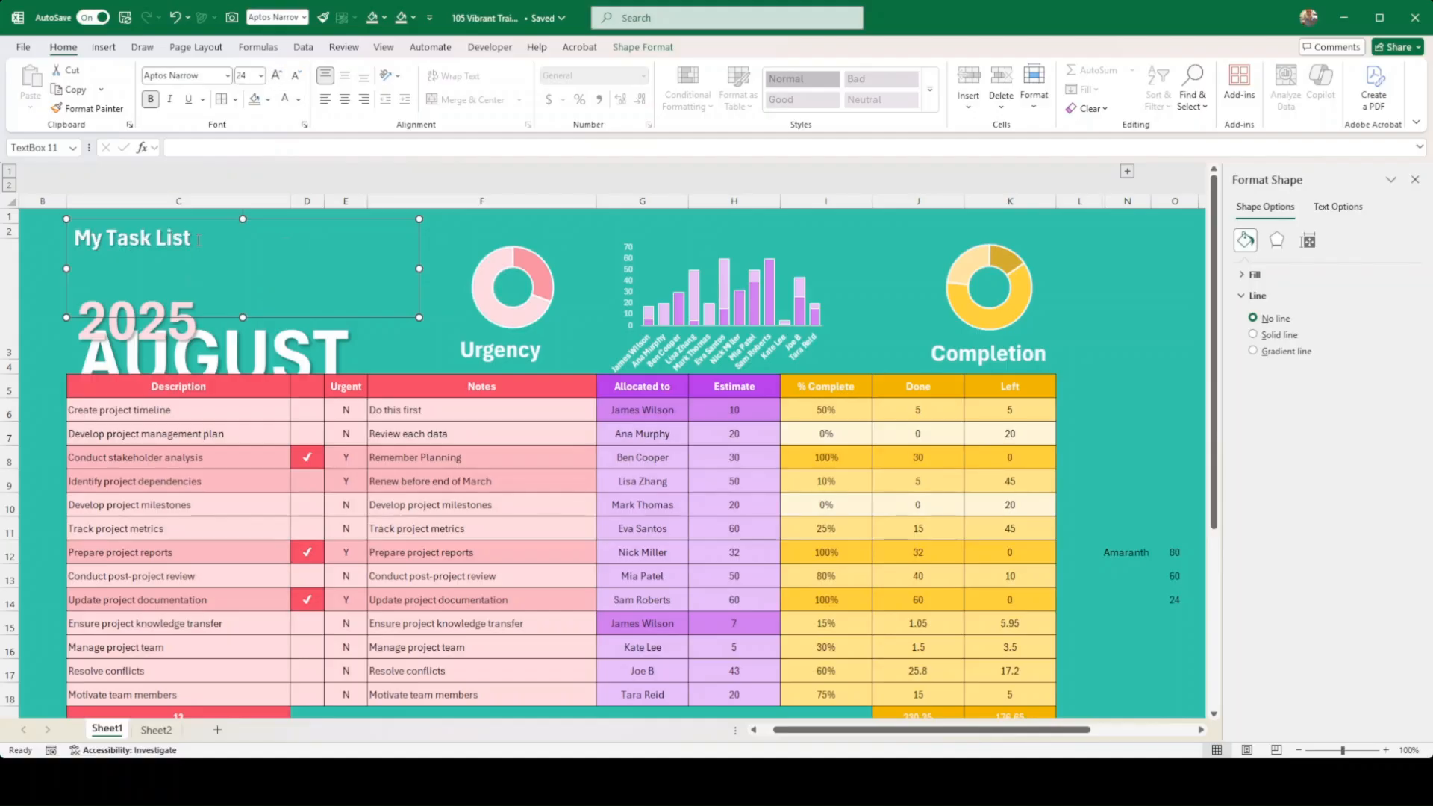
{"action": "left_click_drag", "start_coordinate": [197, 239], "coordinate": [73, 239]}
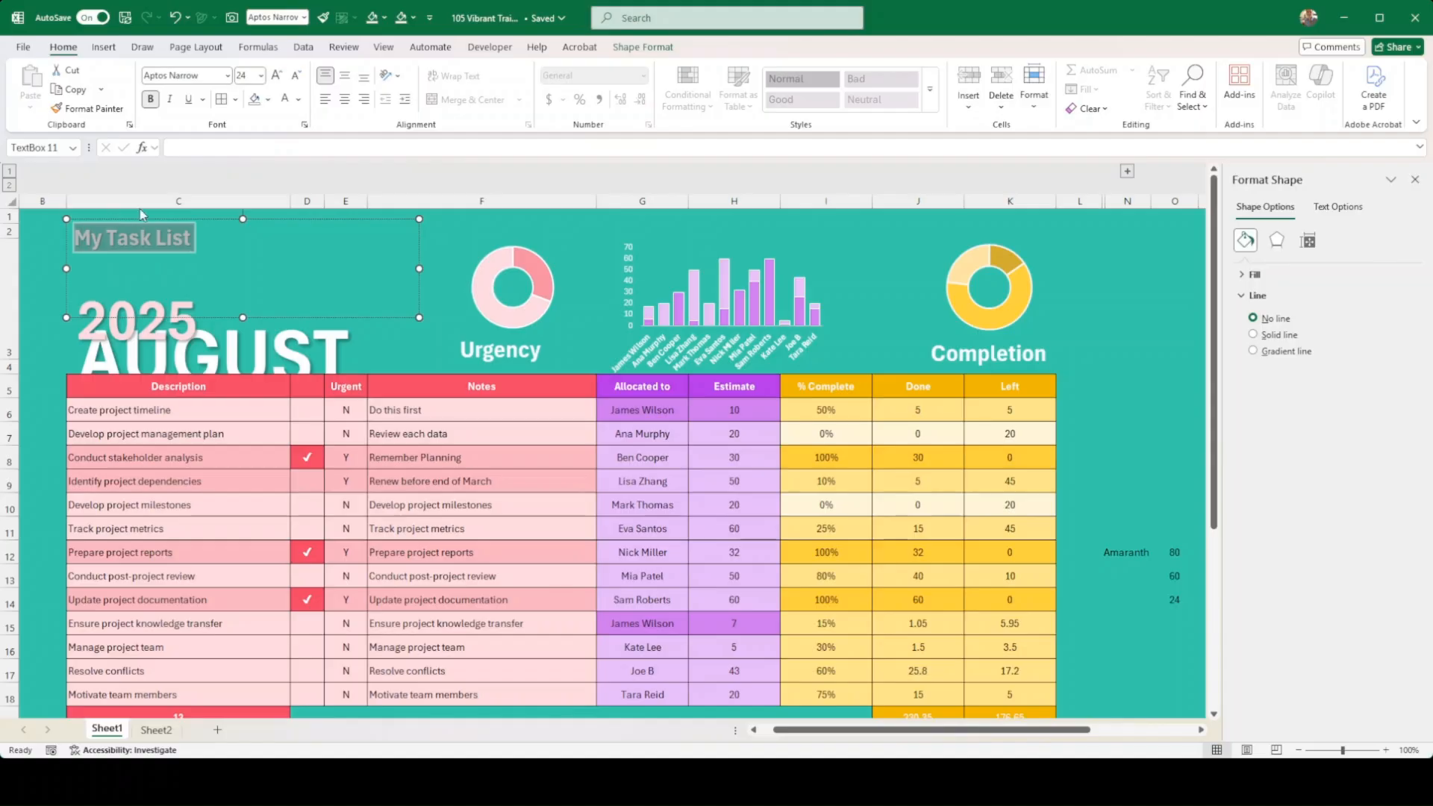
{"action": "type", "text": "MY TASK LIST"}
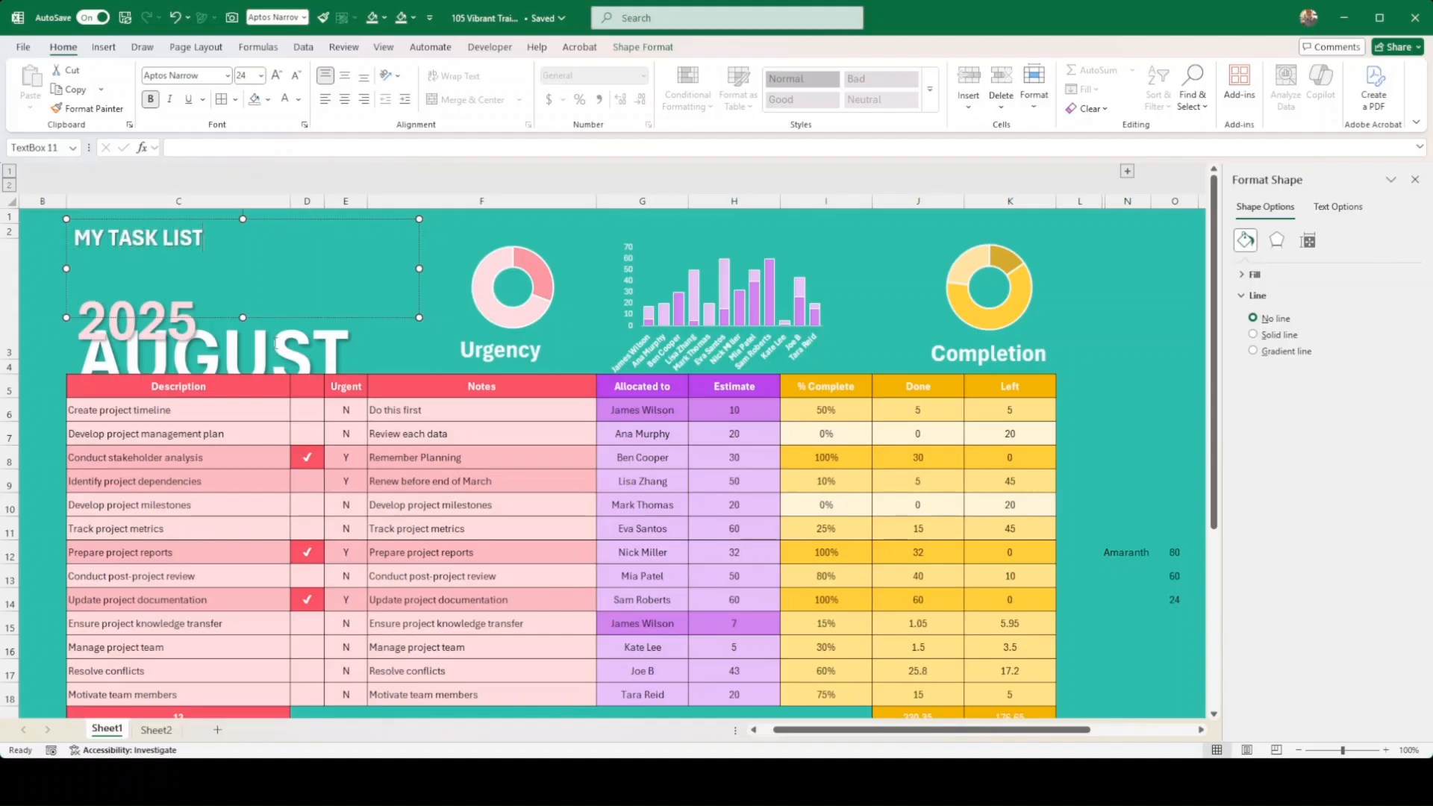
Enlarge the MY TASK LIST title's font size to 32 and deselect the text box.
{"action": "left_click", "coordinate": [397, 300]}
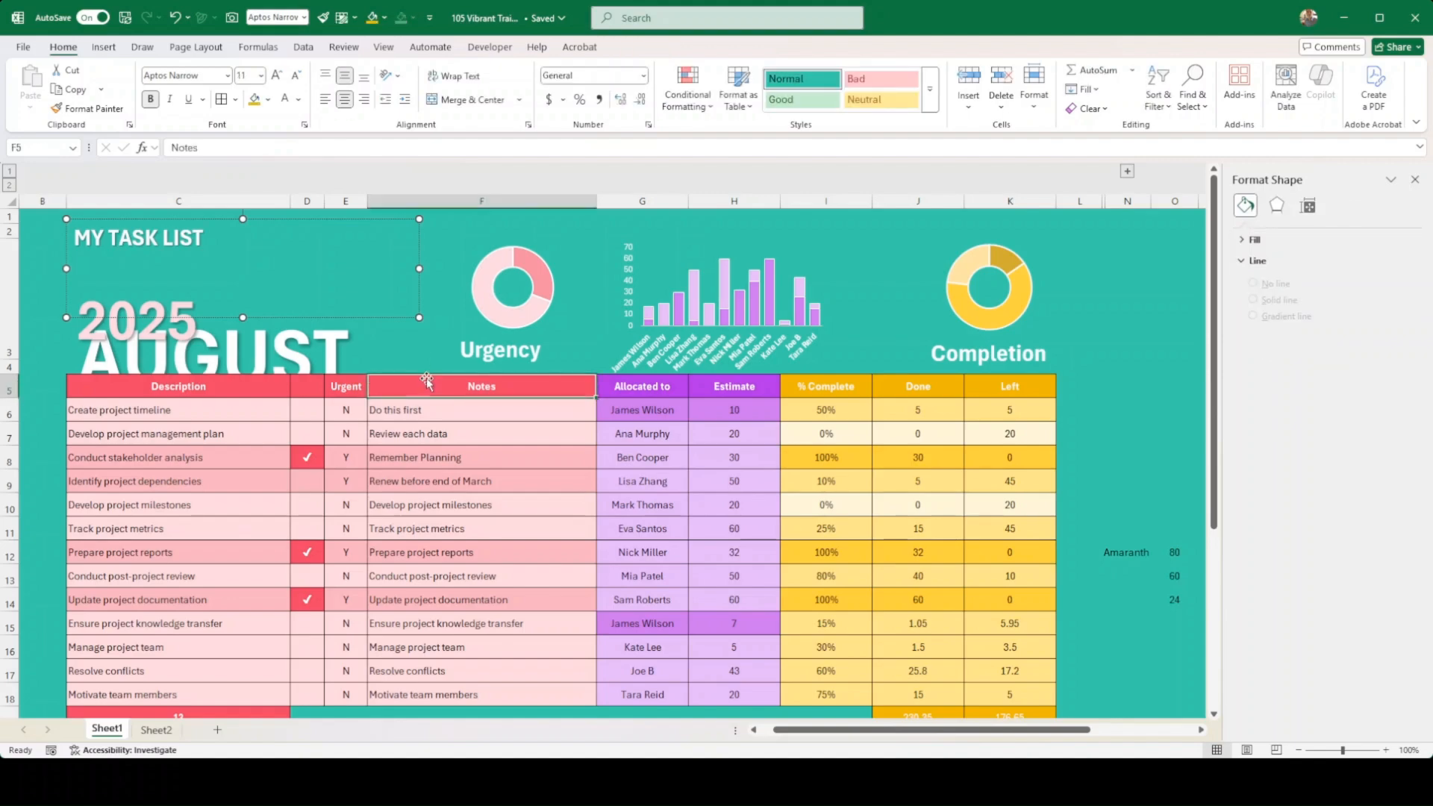
{"action": "left_click", "coordinate": [276, 243]}
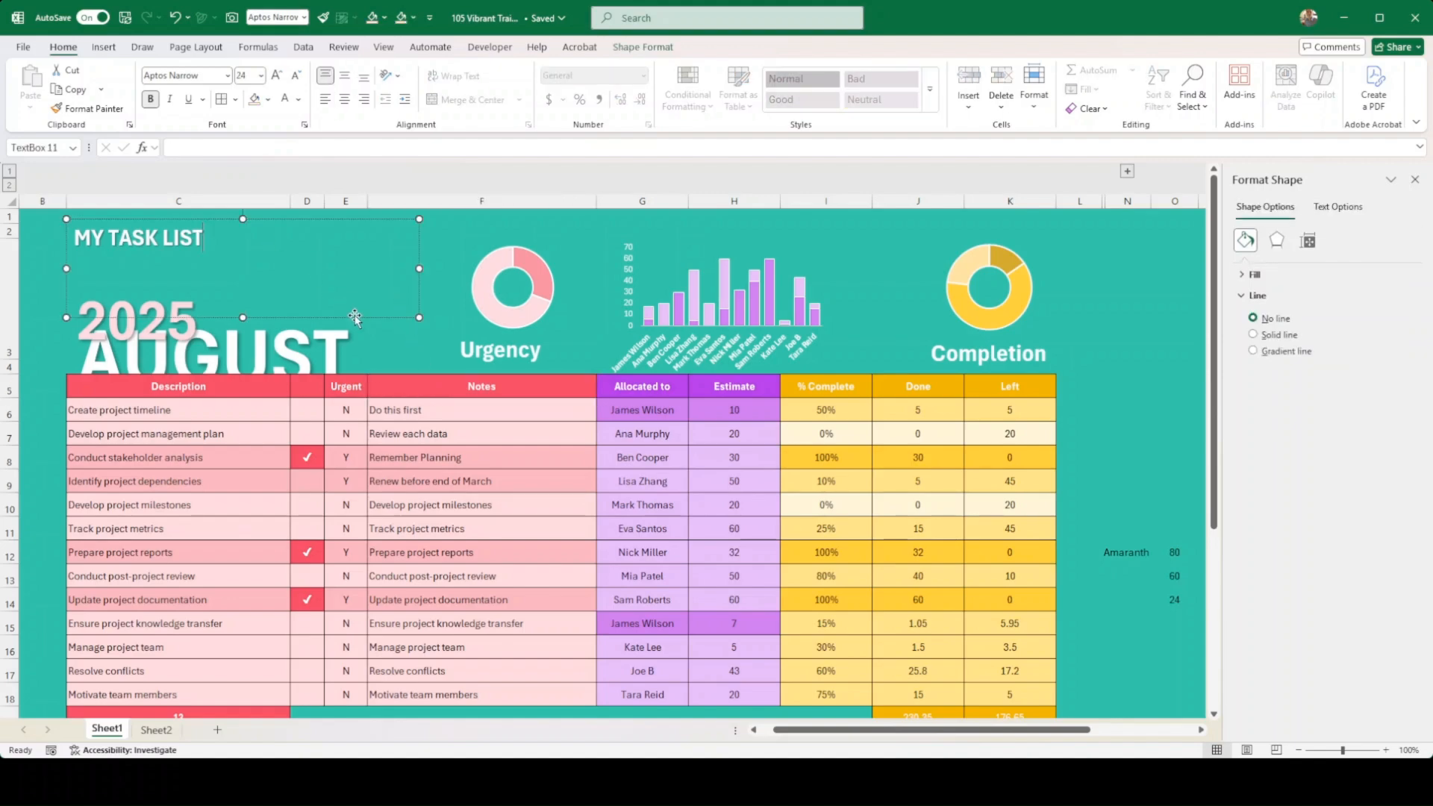
{"action": "left_click", "coordinate": [276, 76]}
{"action": "left_click", "coordinate": [277, 76]}
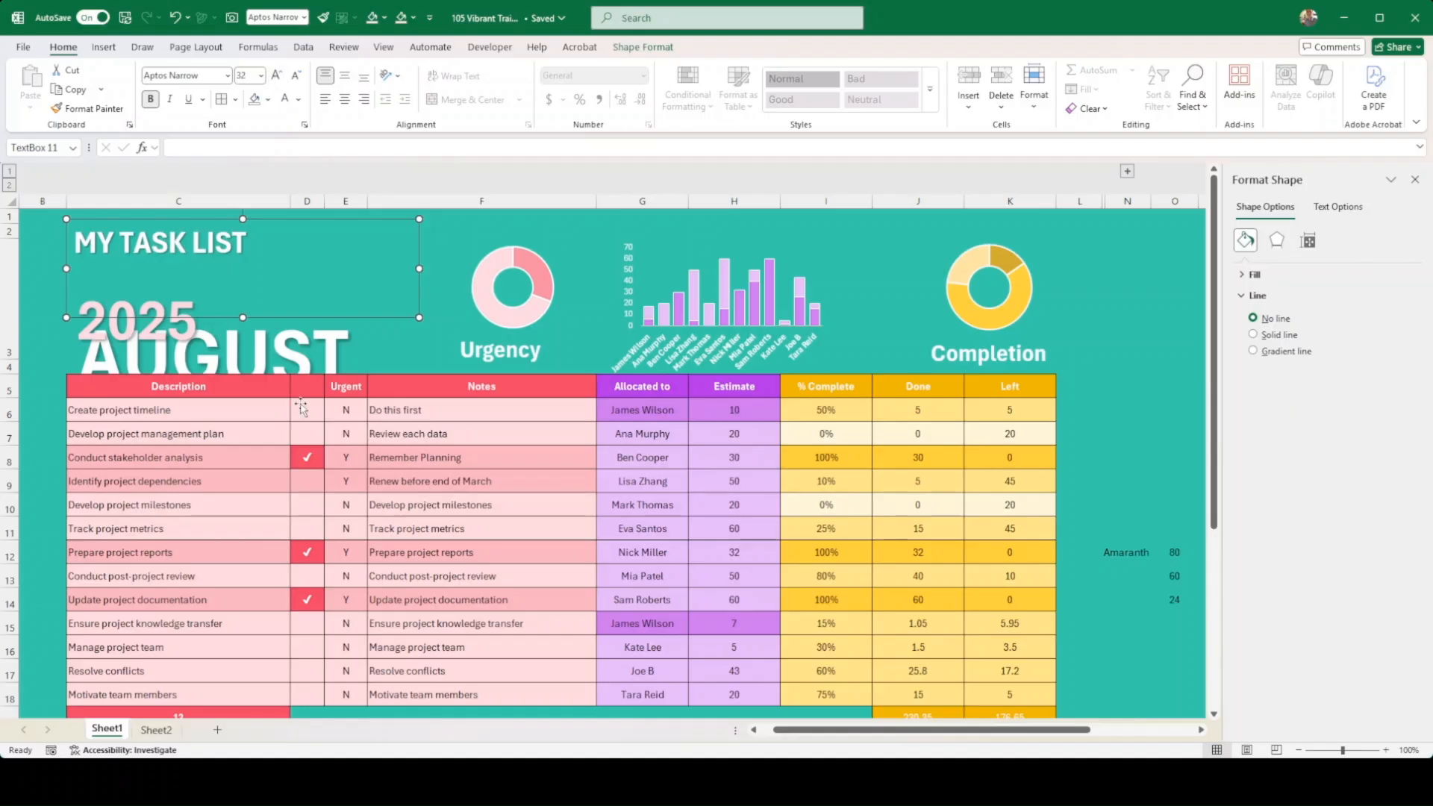
{"action": "left_click", "coordinate": [307, 451]}
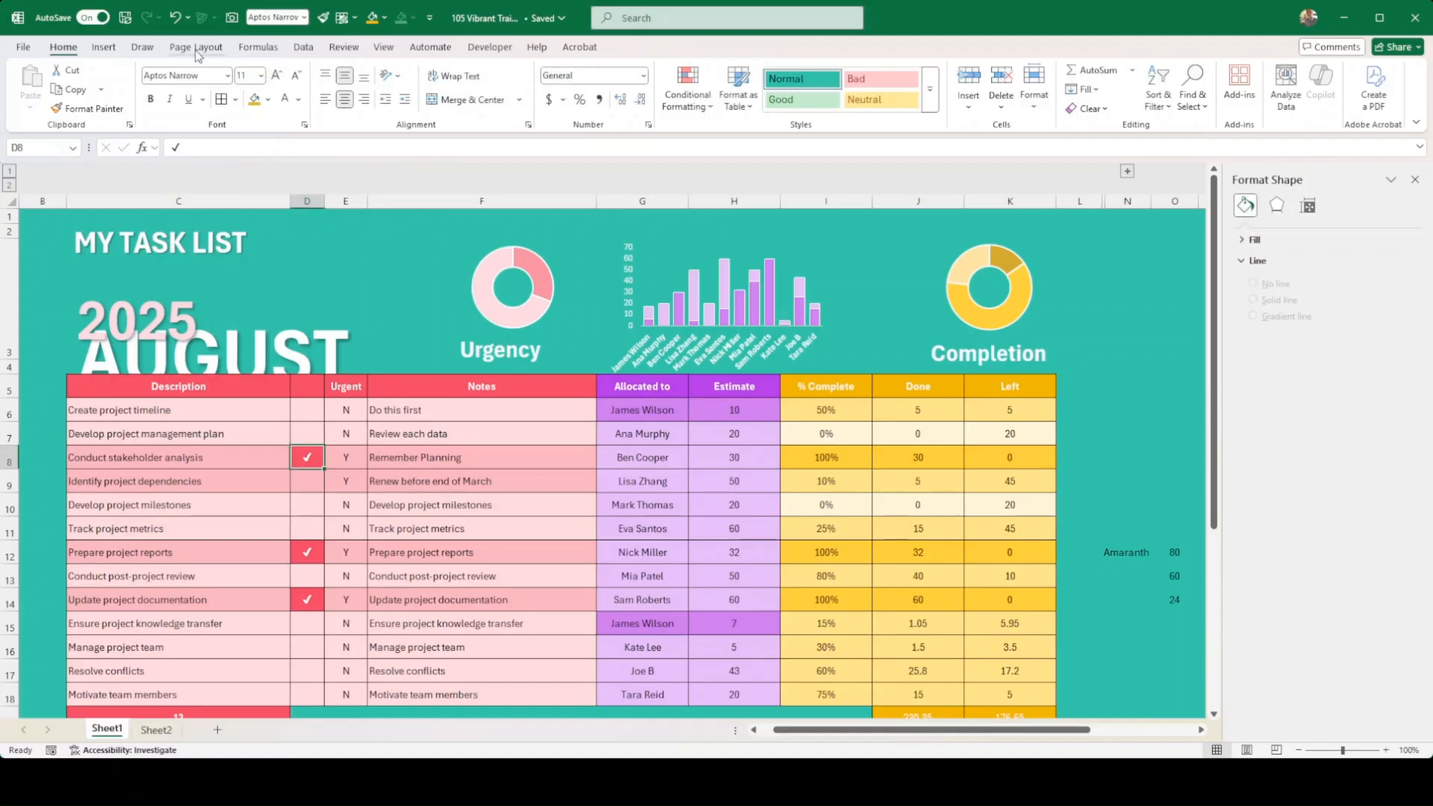
Insert a blank text box about 37 cm wide and 1.3 cm high, and move it up over the chart labels.
{"action": "left_click", "coordinate": [105, 49]}
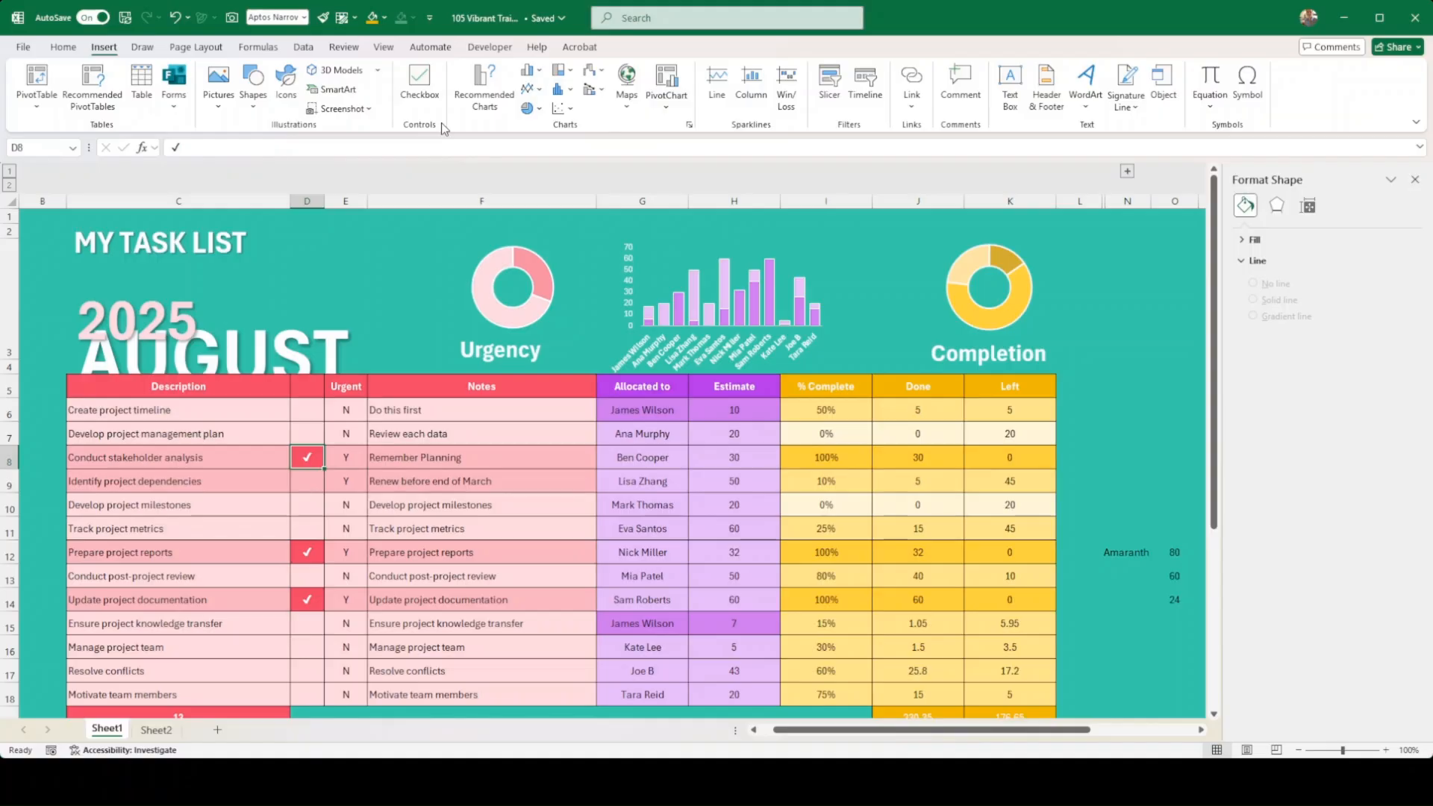
{"action": "left_click", "coordinate": [1010, 86]}
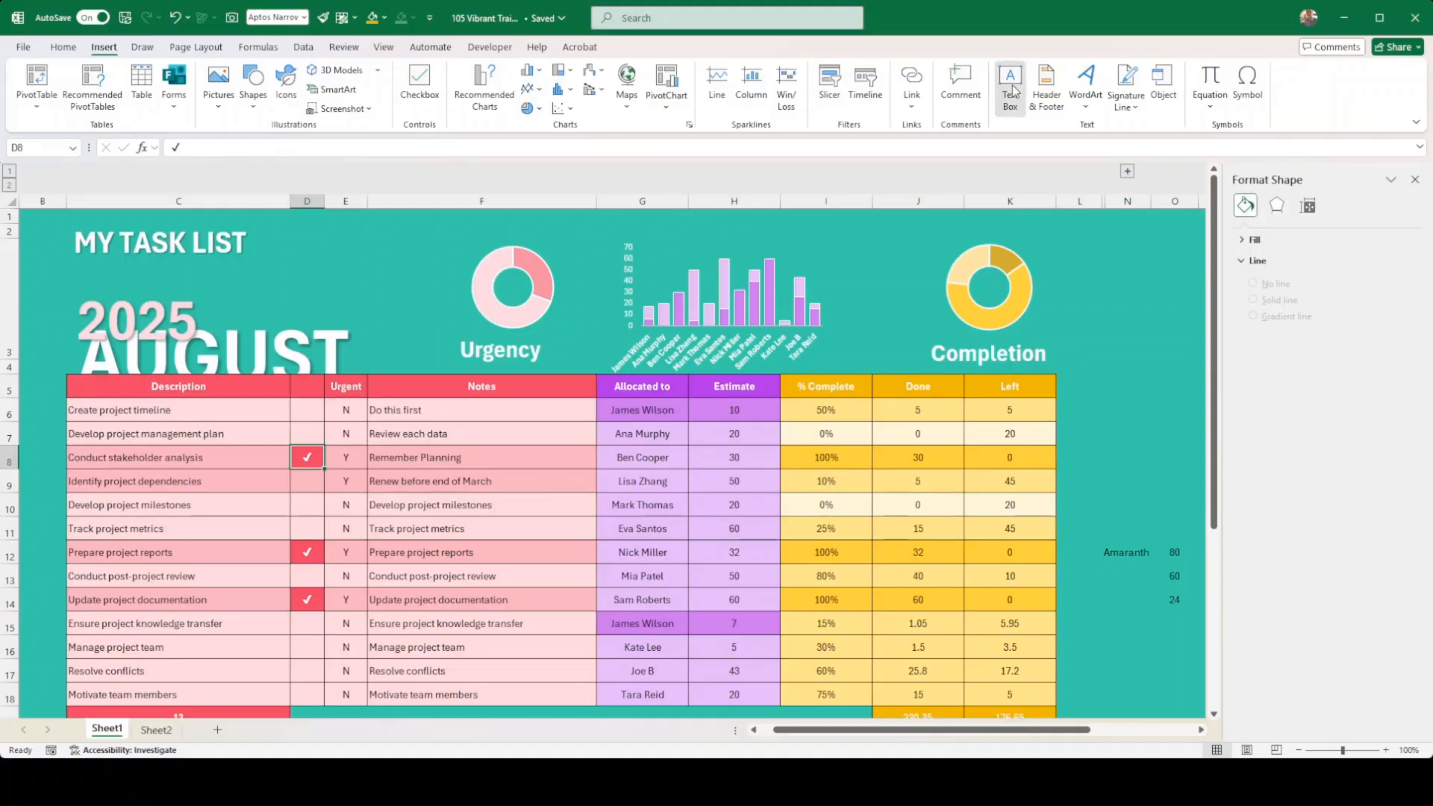
{"action": "left_click_drag", "start_coordinate": [594, 413], "coordinate": [1080, 432]}
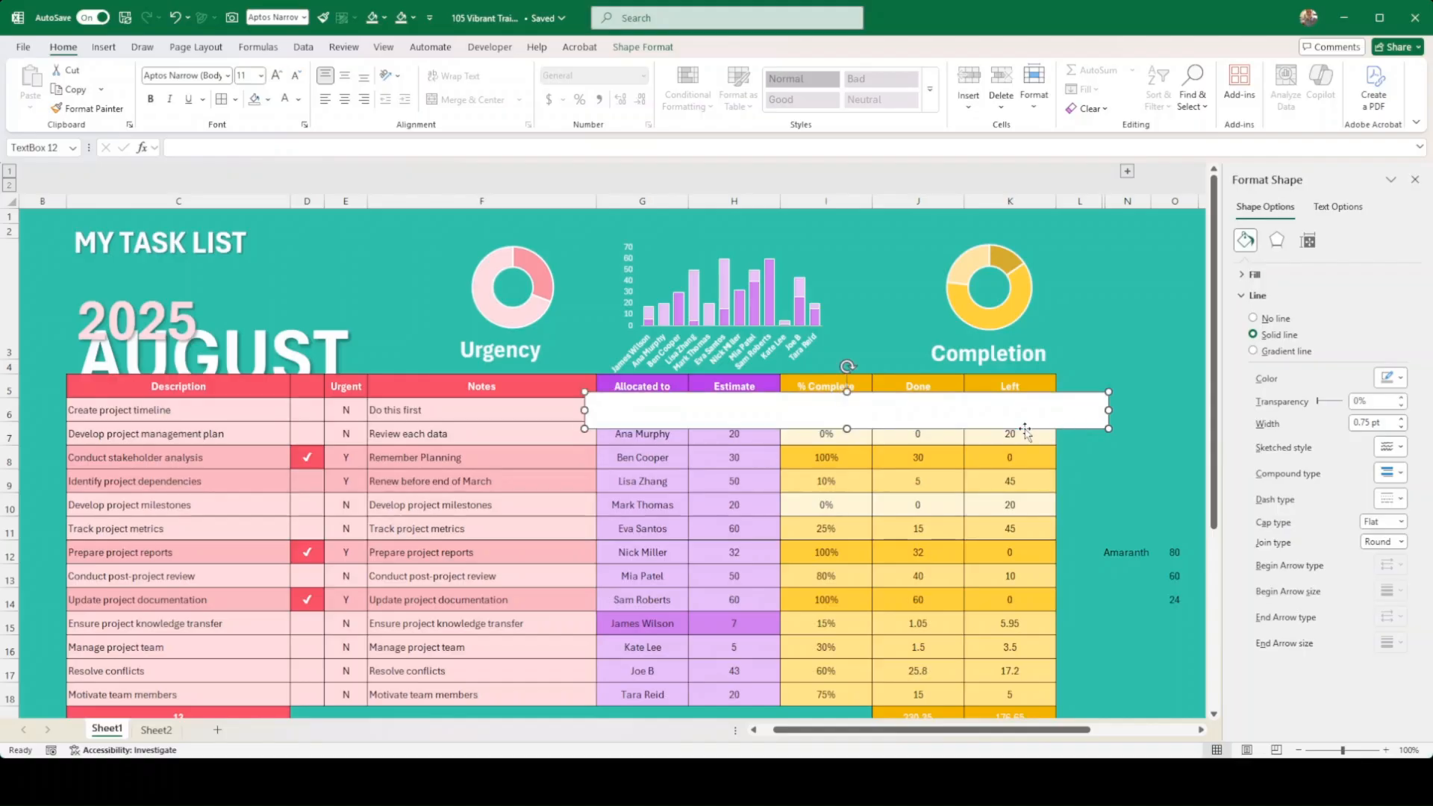
{"action": "left_click_drag", "start_coordinate": [585, 410], "coordinate": [67, 410]}
{"action": "left_click_drag", "start_coordinate": [684, 430], "coordinate": [723, 364]}
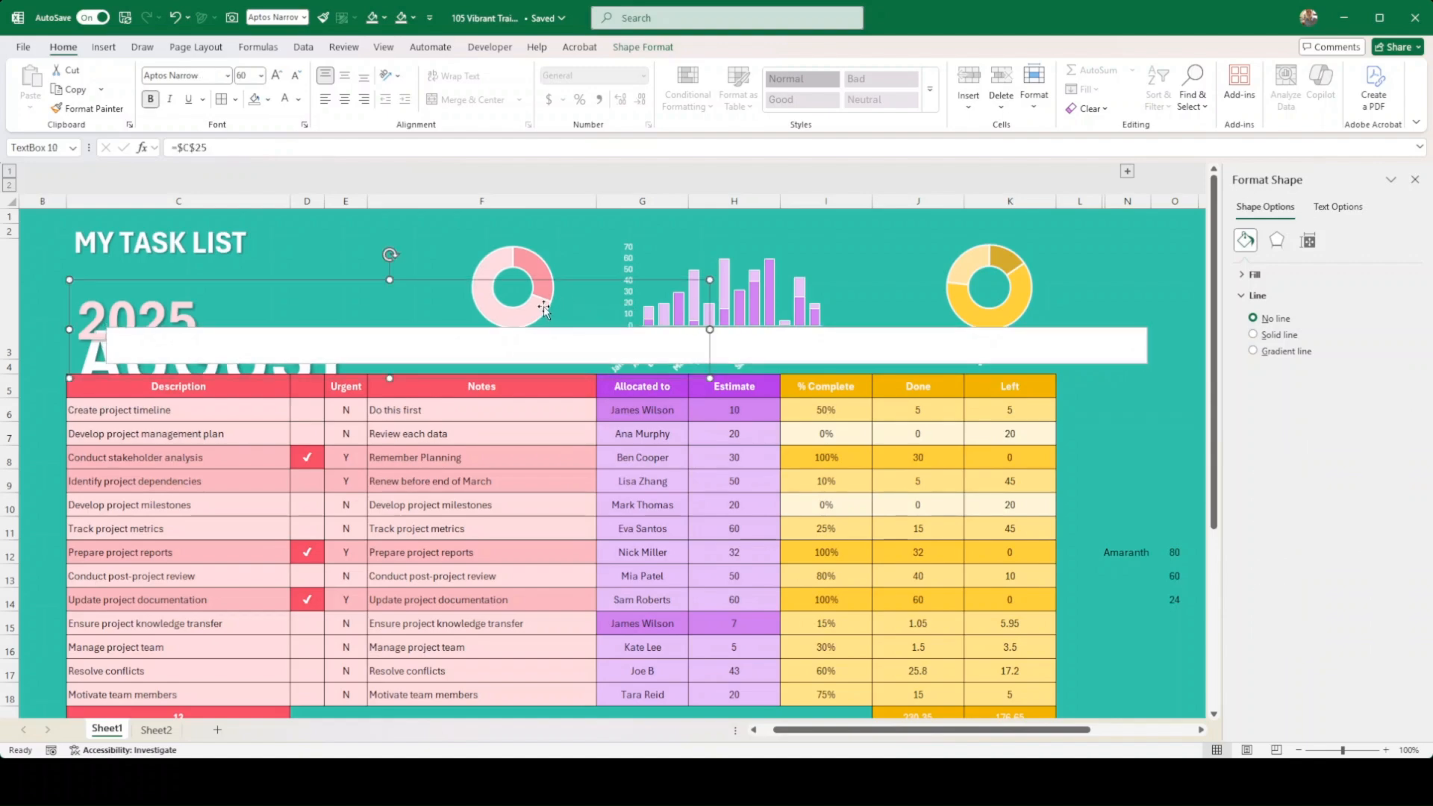
Nudge the Urgency and Completion doughnut charts slightly upward.
{"action": "left_click", "coordinate": [538, 273]}
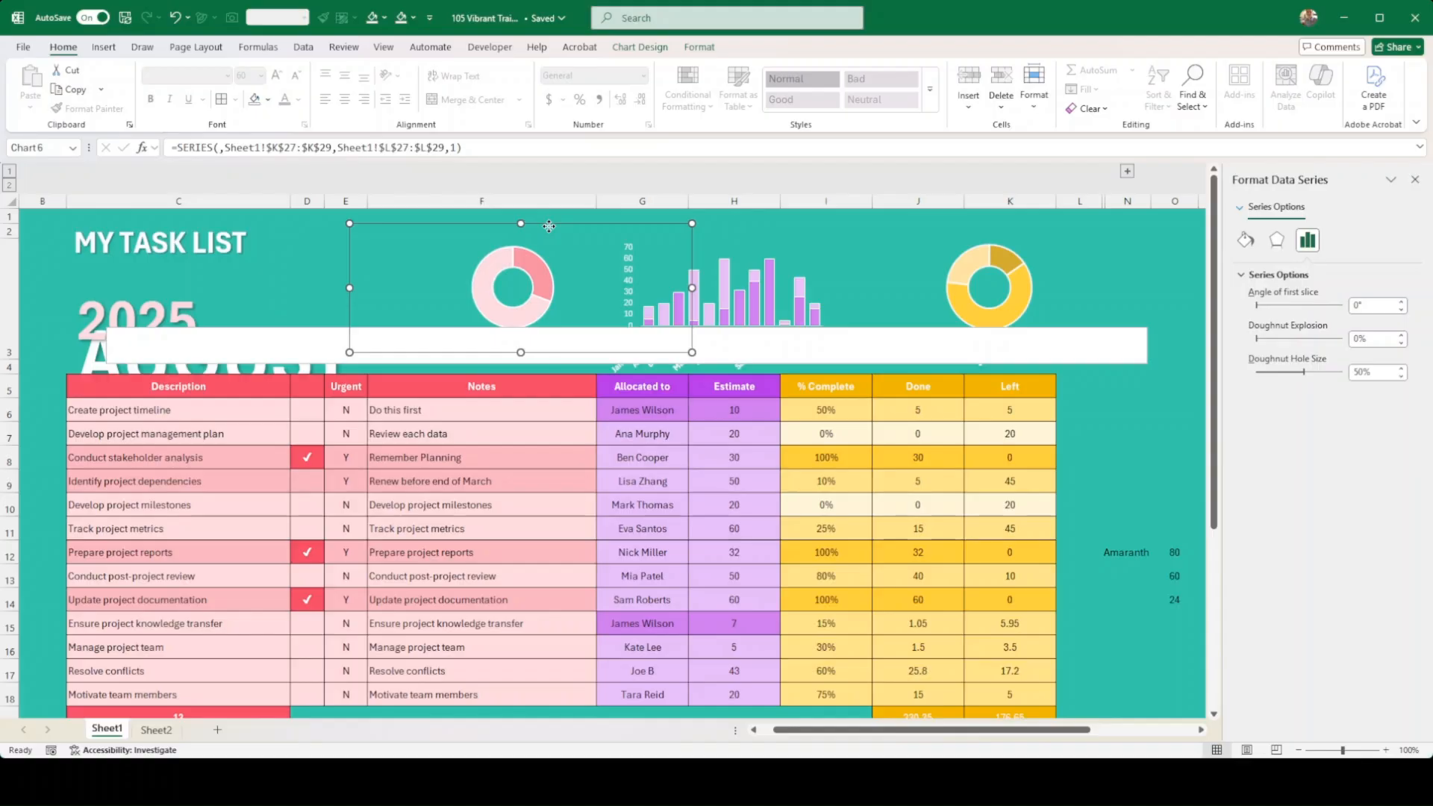
{"action": "left_click", "coordinate": [548, 224]}
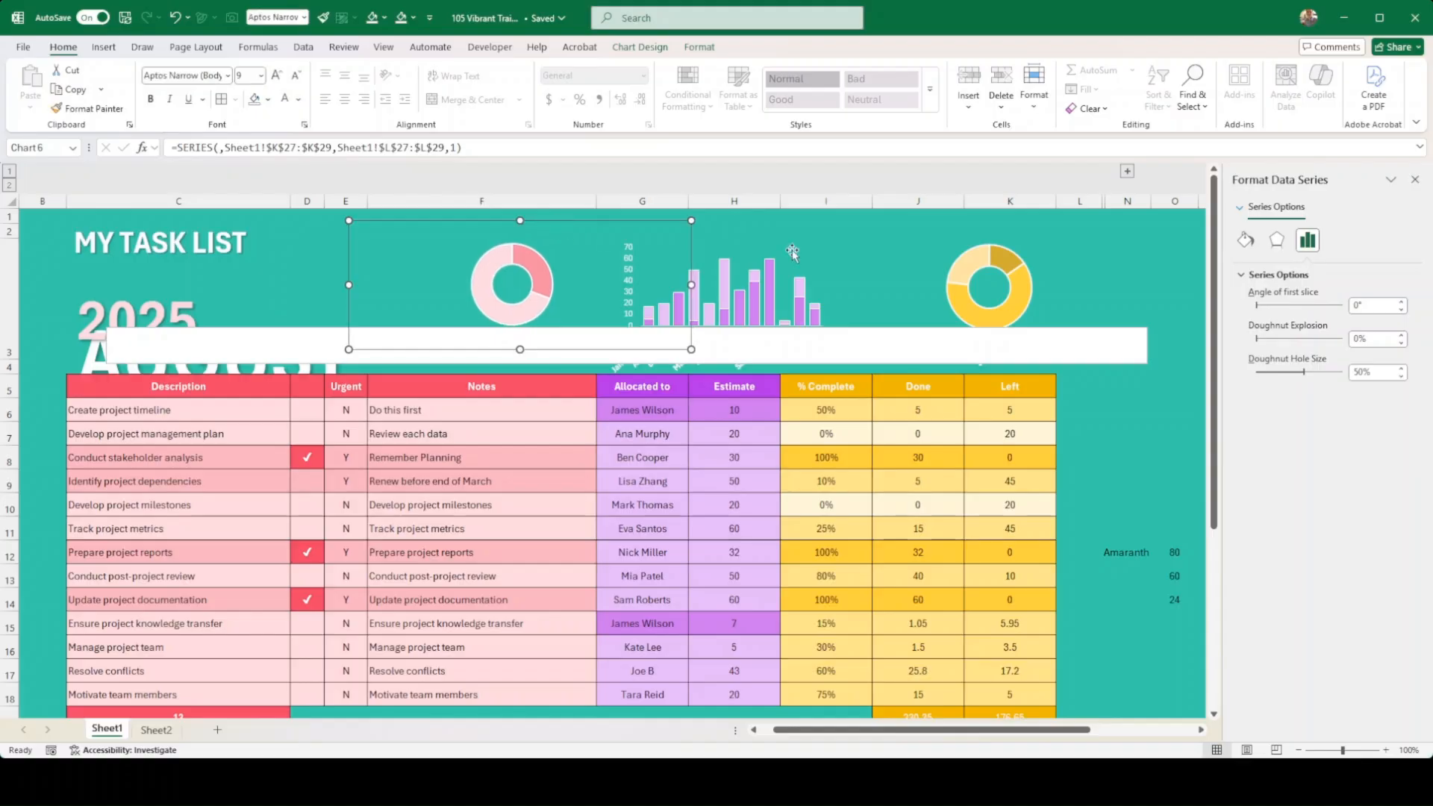
{"action": "left_click", "coordinate": [999, 249]}
{"action": "left_click_drag", "start_coordinate": [1004, 223], "coordinate": [1004, 218]}
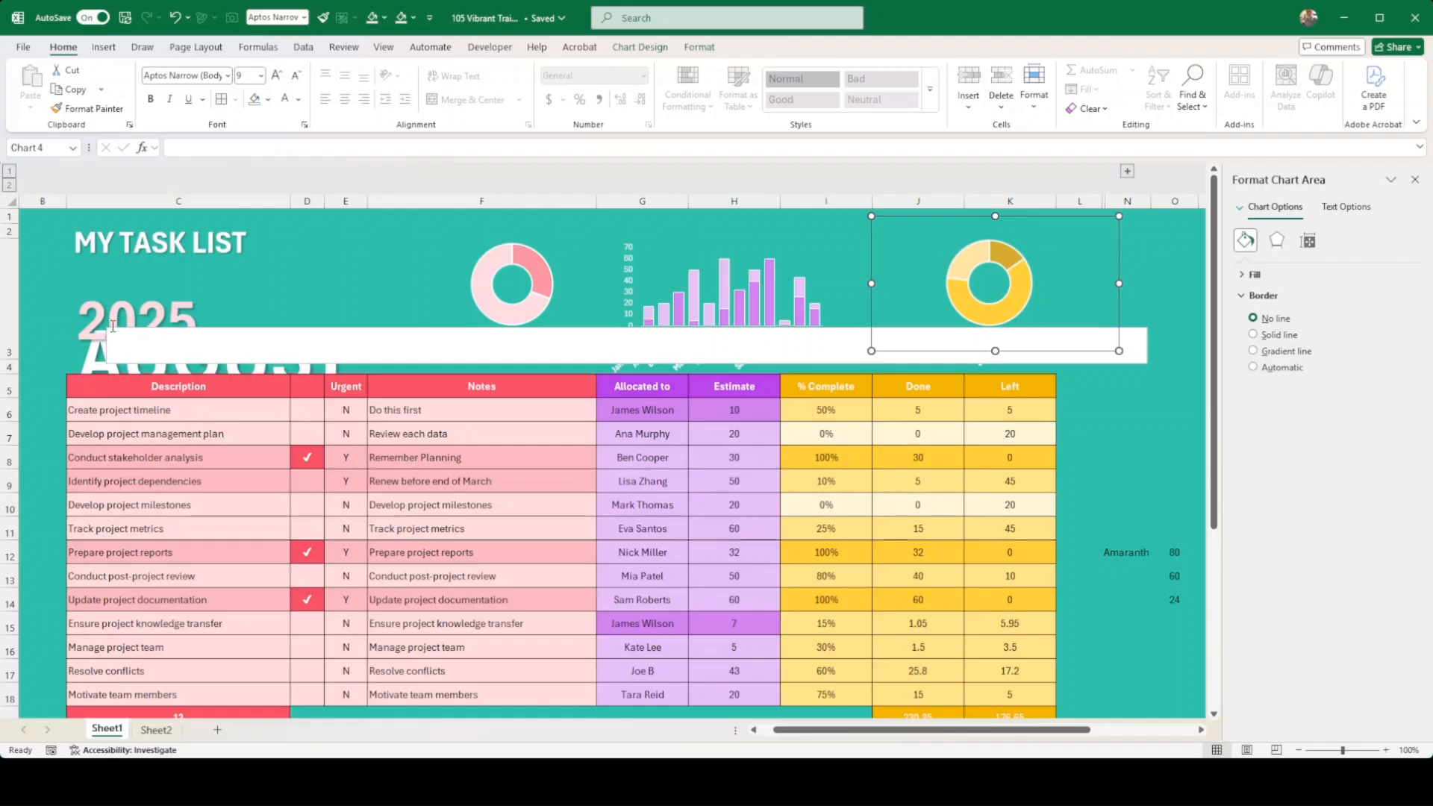
Move the wide blank text box down over the table header, then realign the Completion doughnut and its label slightly.
{"action": "left_click", "coordinate": [1141, 357]}
{"action": "left_click_drag", "start_coordinate": [1141, 358], "coordinate": [1142, 419]}
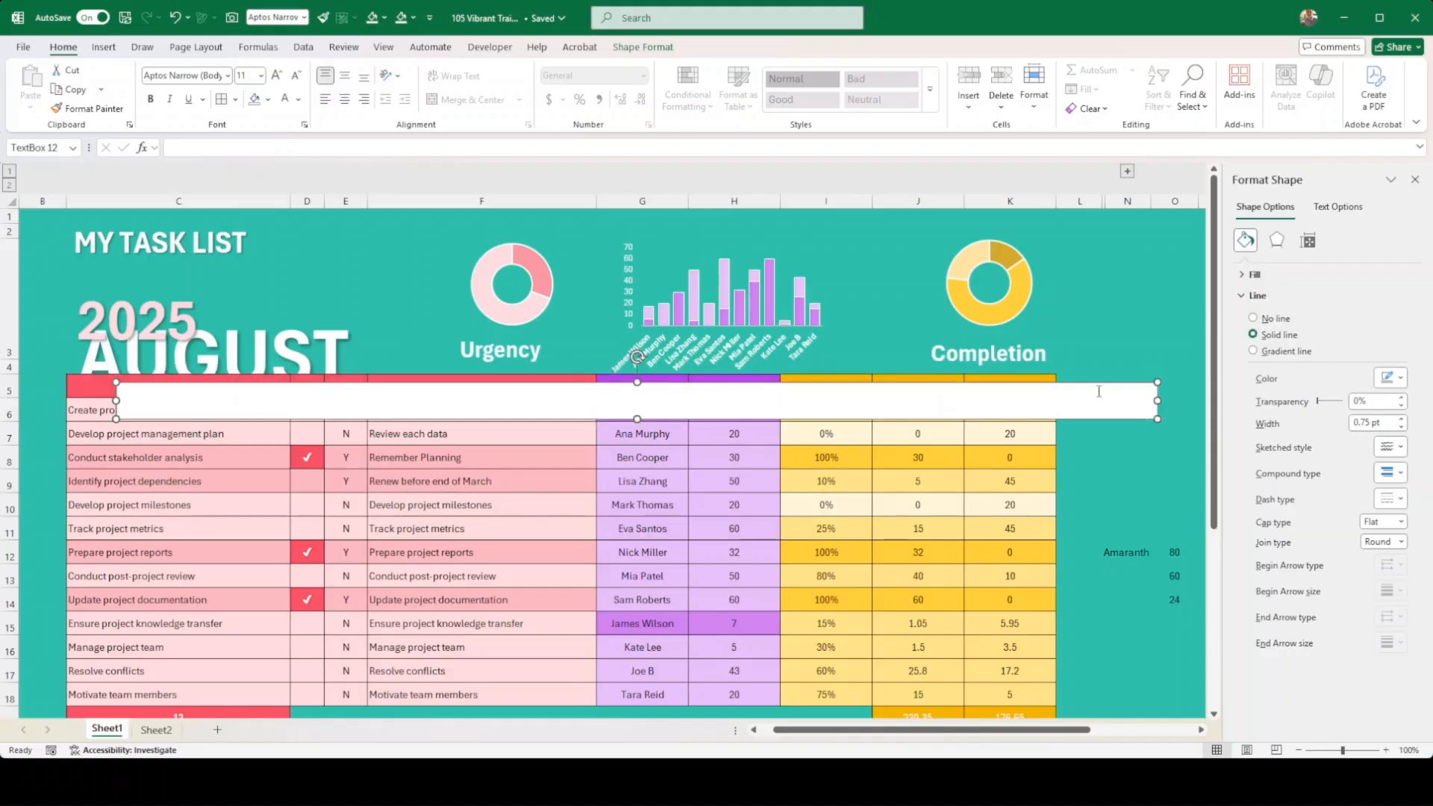
{"action": "left_click", "coordinate": [994, 349]}
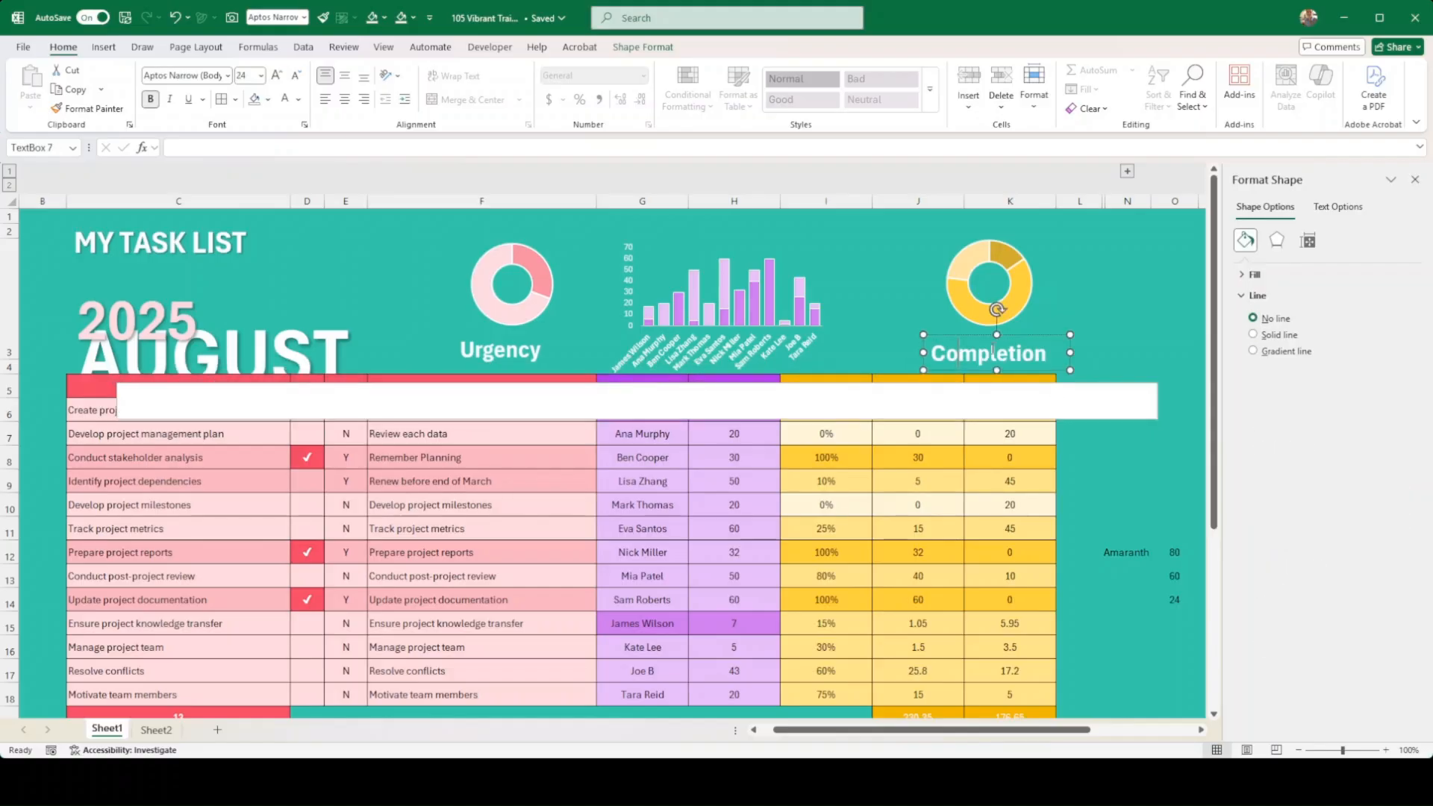
{"action": "left_click", "coordinate": [1010, 332]}
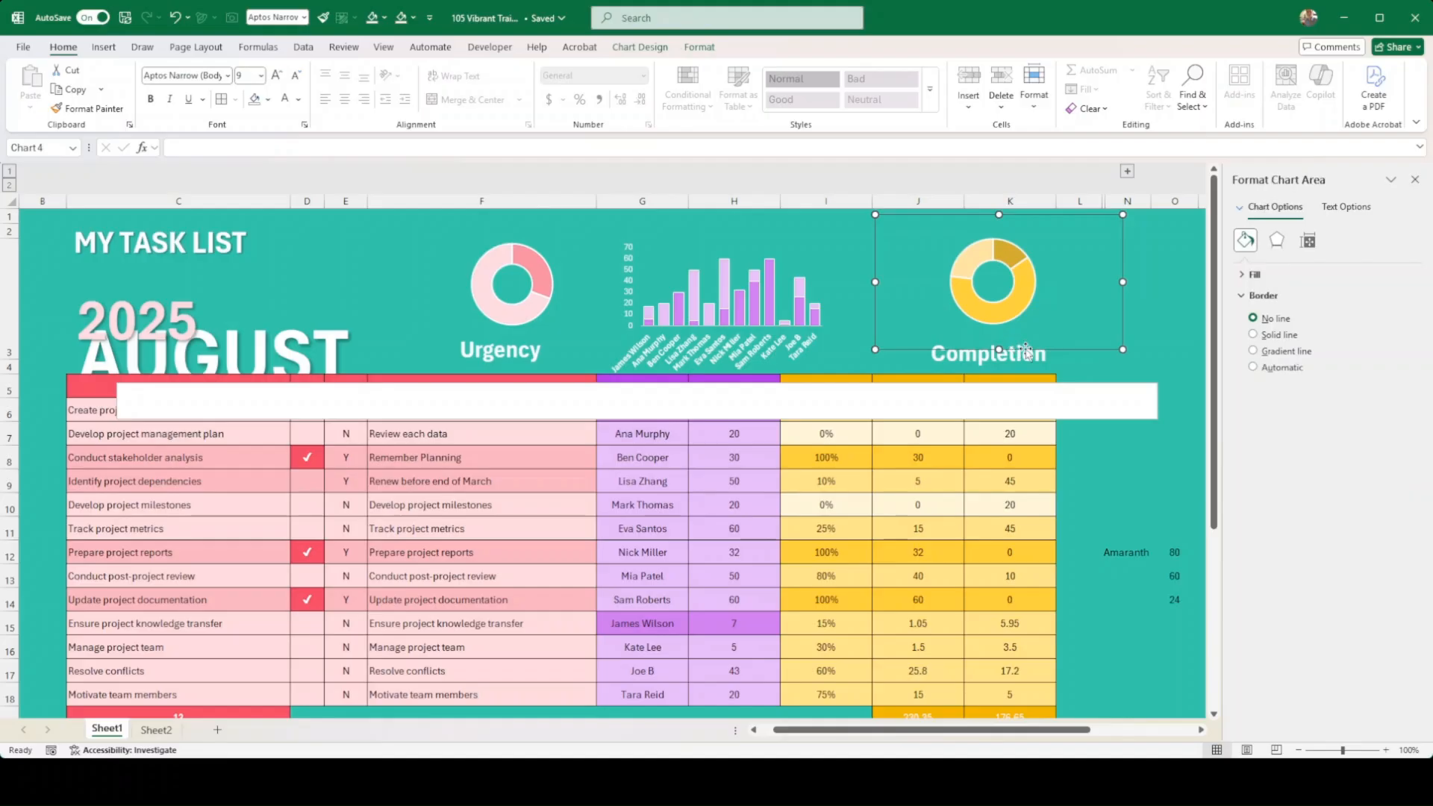
{"action": "left_click", "coordinate": [1030, 354]}
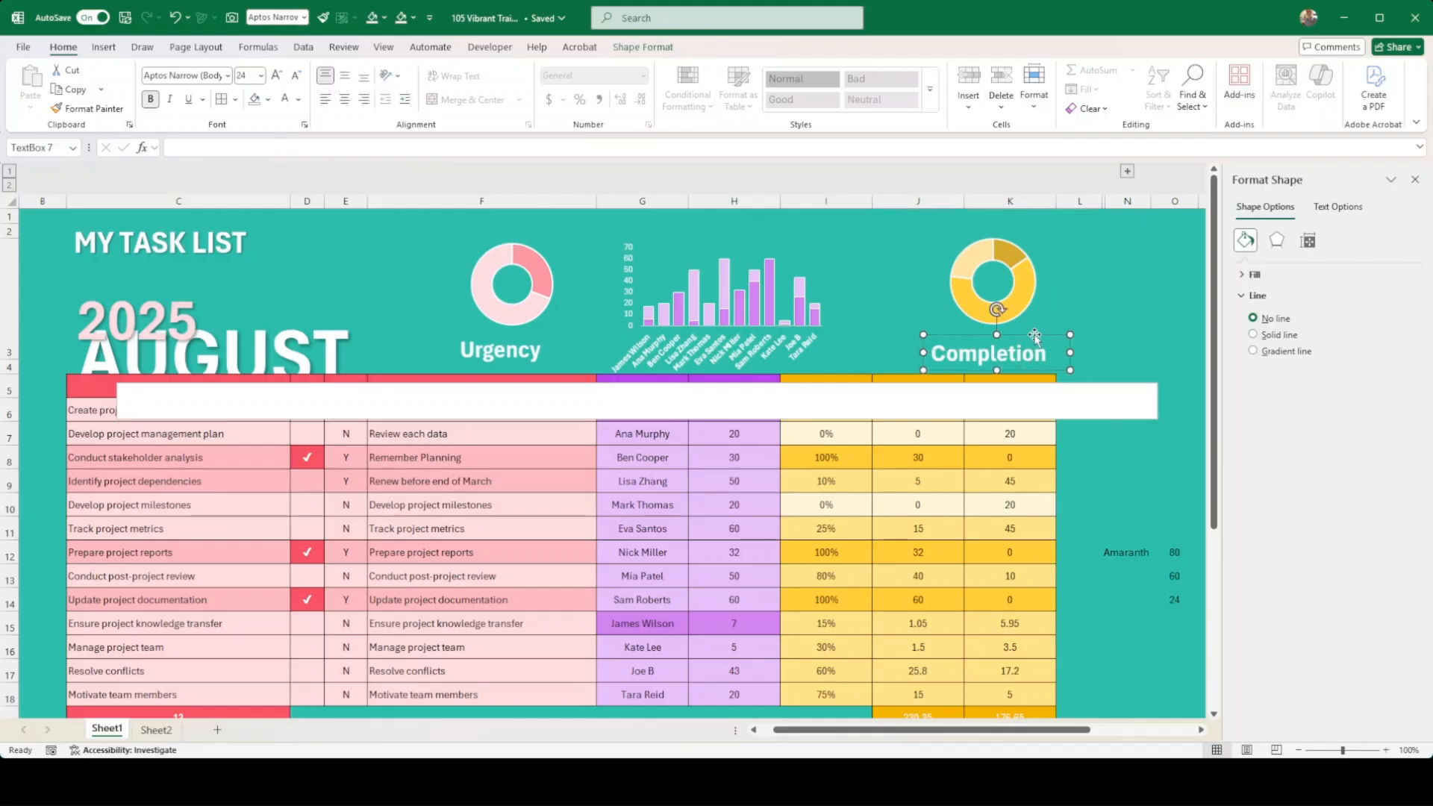
Move the wide blank text box up across the charts and make the Completion doughnut chart slightly smaller.
{"action": "left_click", "coordinate": [1122, 387]}
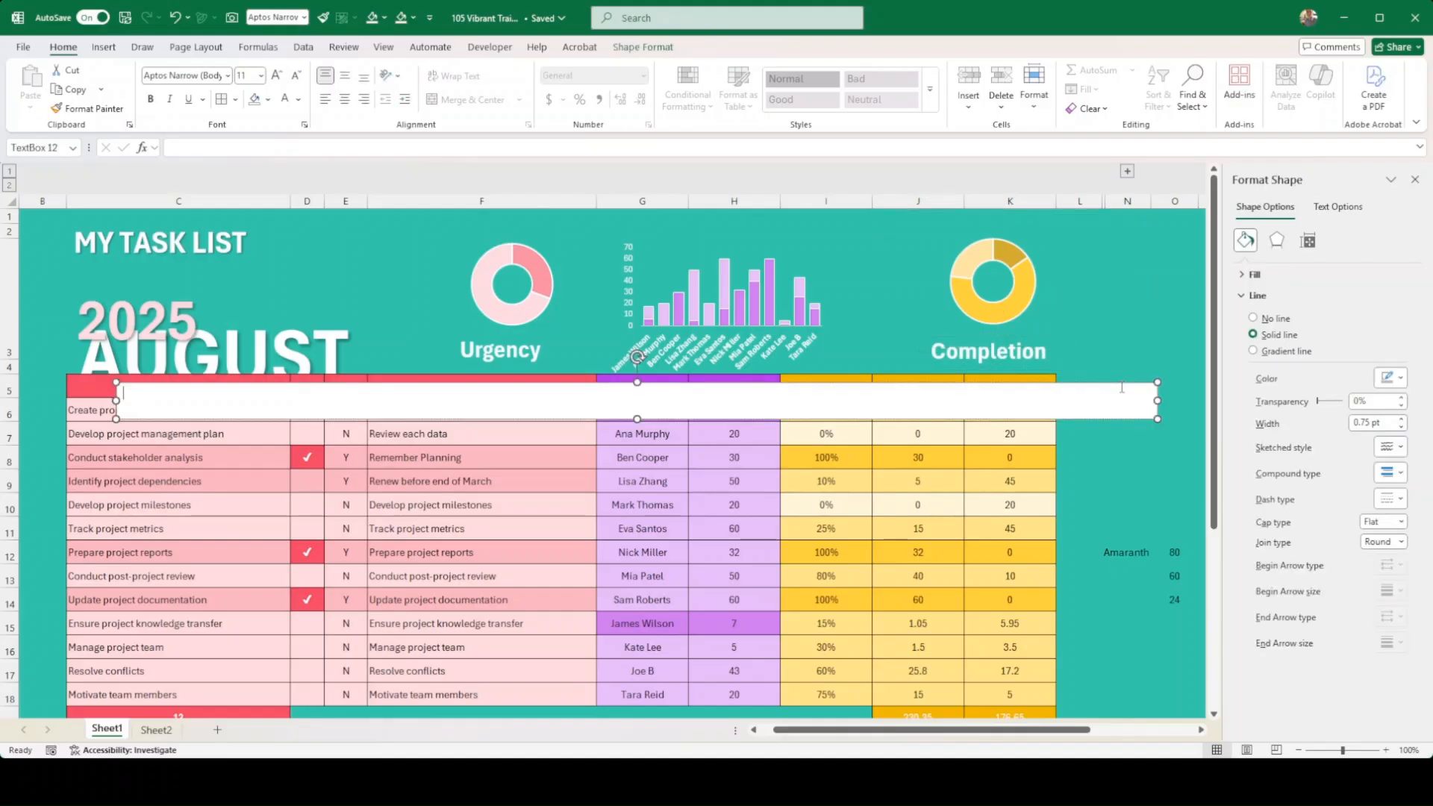
{"action": "left_click_drag", "start_coordinate": [1120, 384], "coordinate": [1086, 242]}
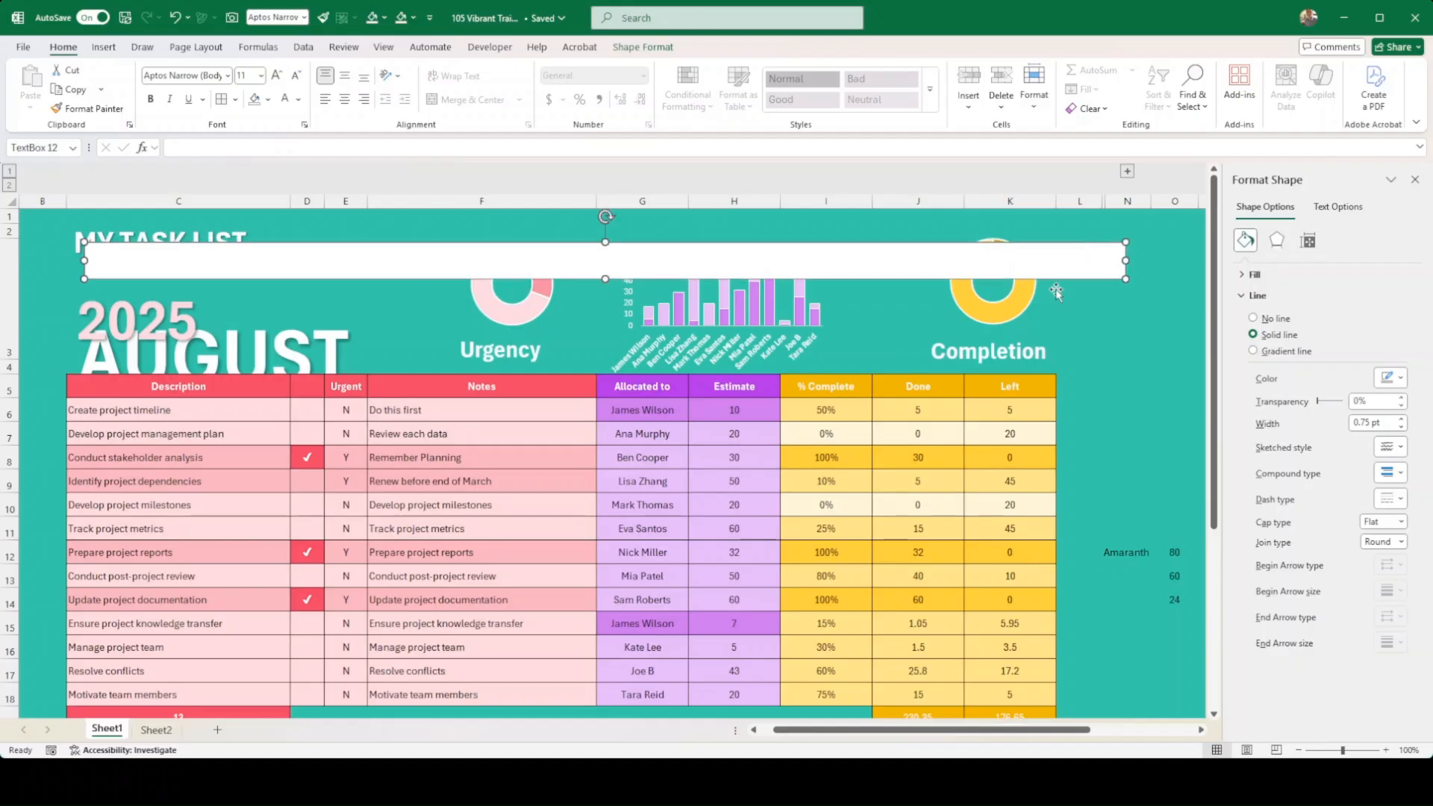
{"action": "left_click", "coordinate": [1004, 300]}
{"action": "left_click_drag", "start_coordinate": [1122, 348], "coordinate": [1083, 354]}
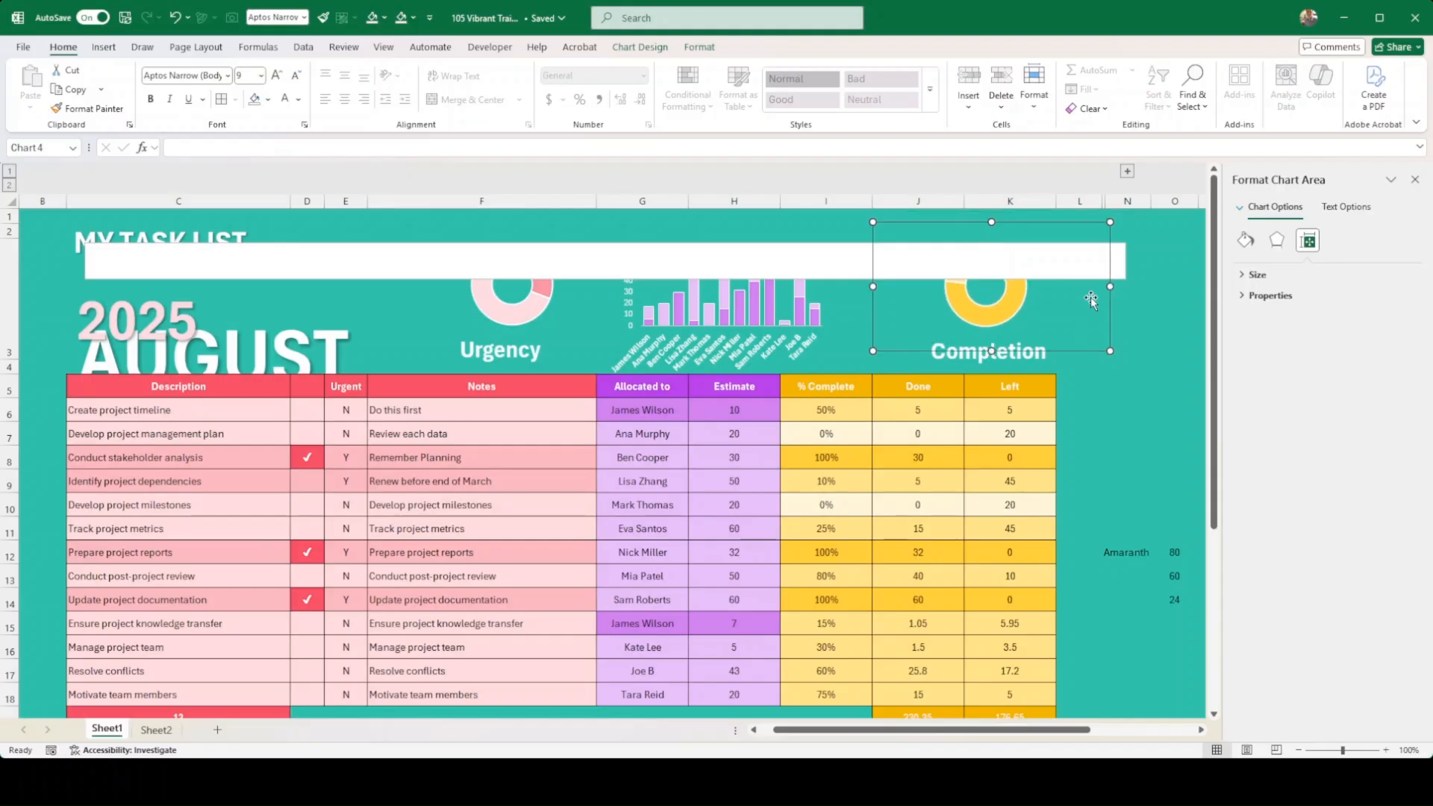
Remove the fill from the wide blank text box across the charts and shift it slightly left.
{"action": "left_click", "coordinate": [810, 292]}
{"action": "left_click", "coordinate": [888, 273]}
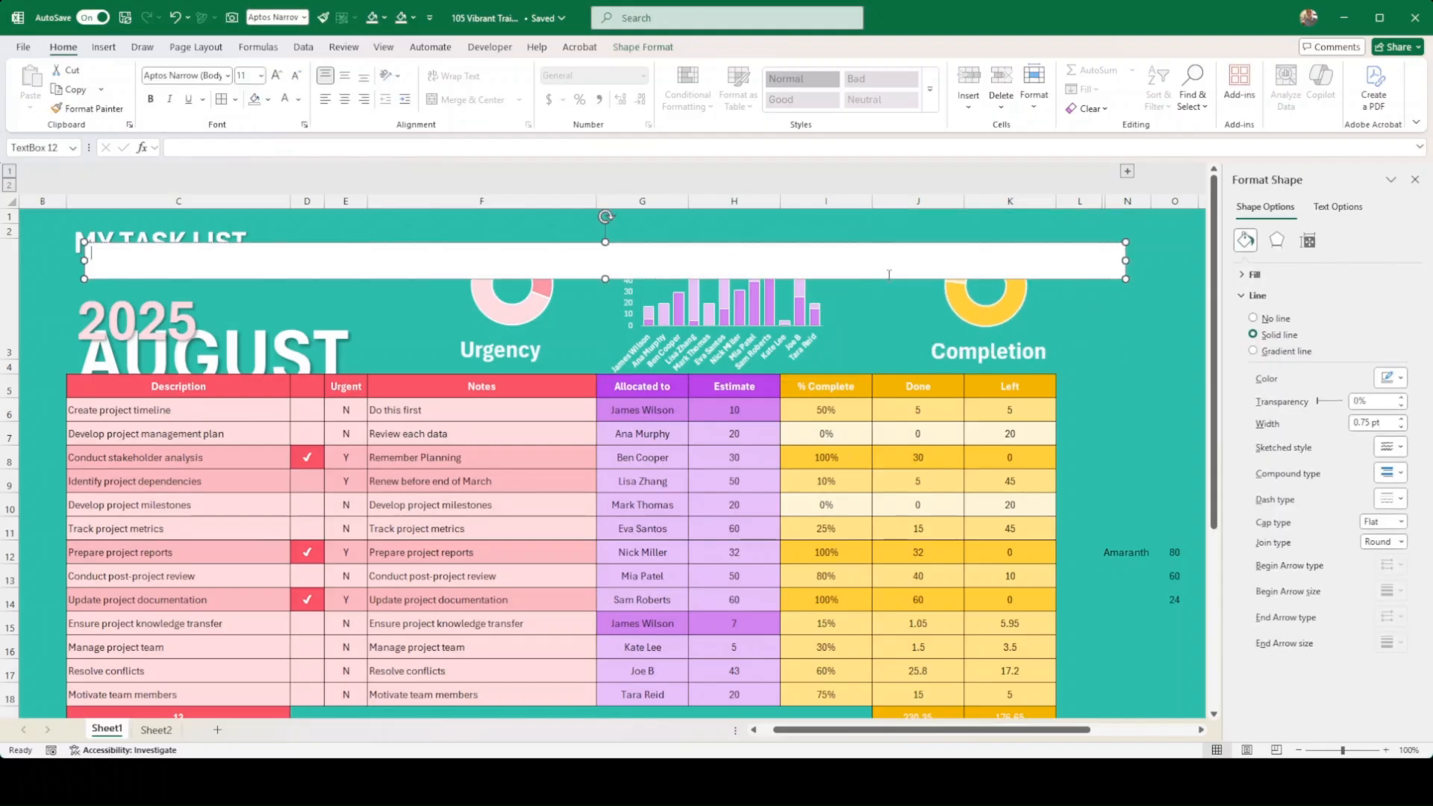
{"action": "left_click", "coordinate": [643, 47]}
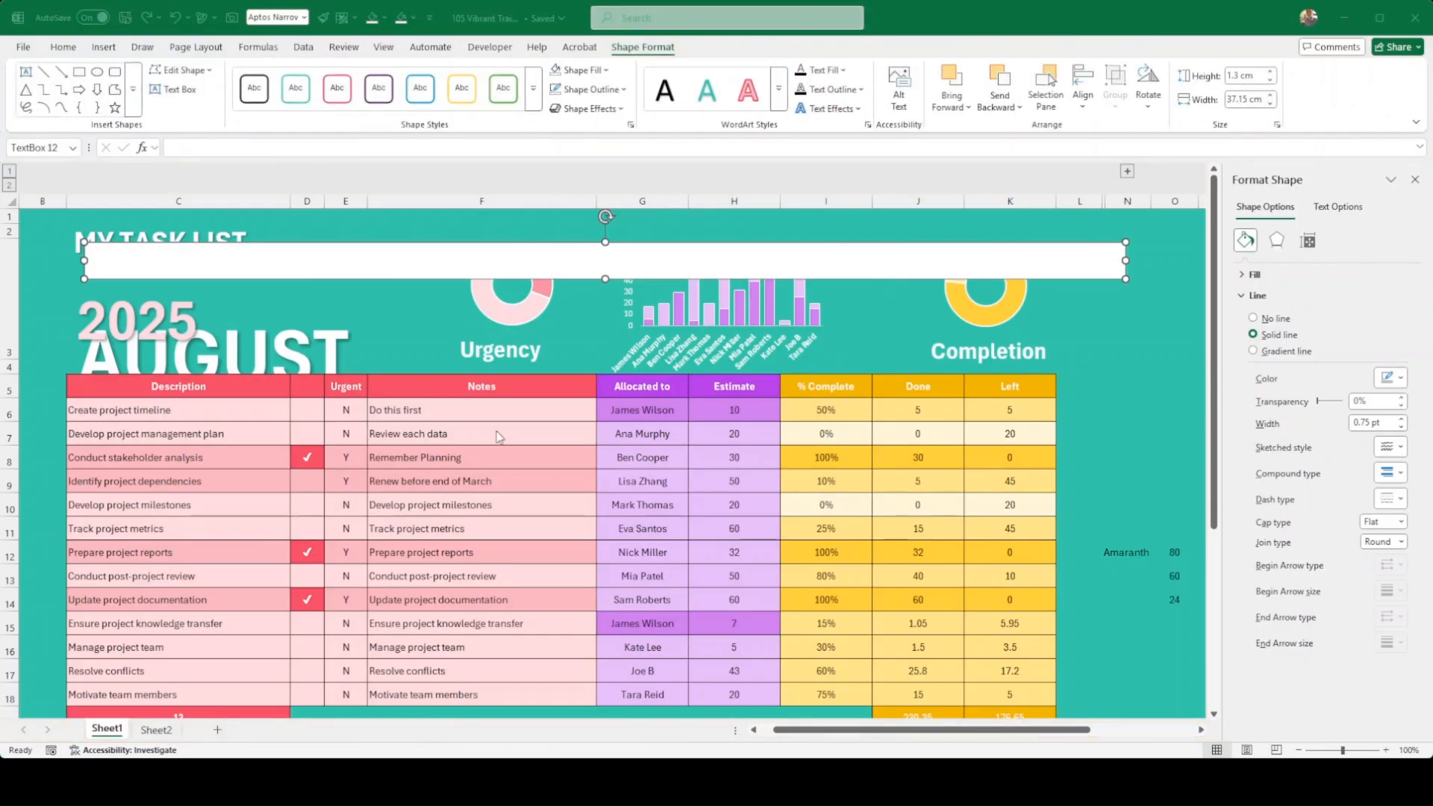
{"action": "left_click", "coordinate": [606, 71]}
{"action": "left_click", "coordinate": [587, 348]}
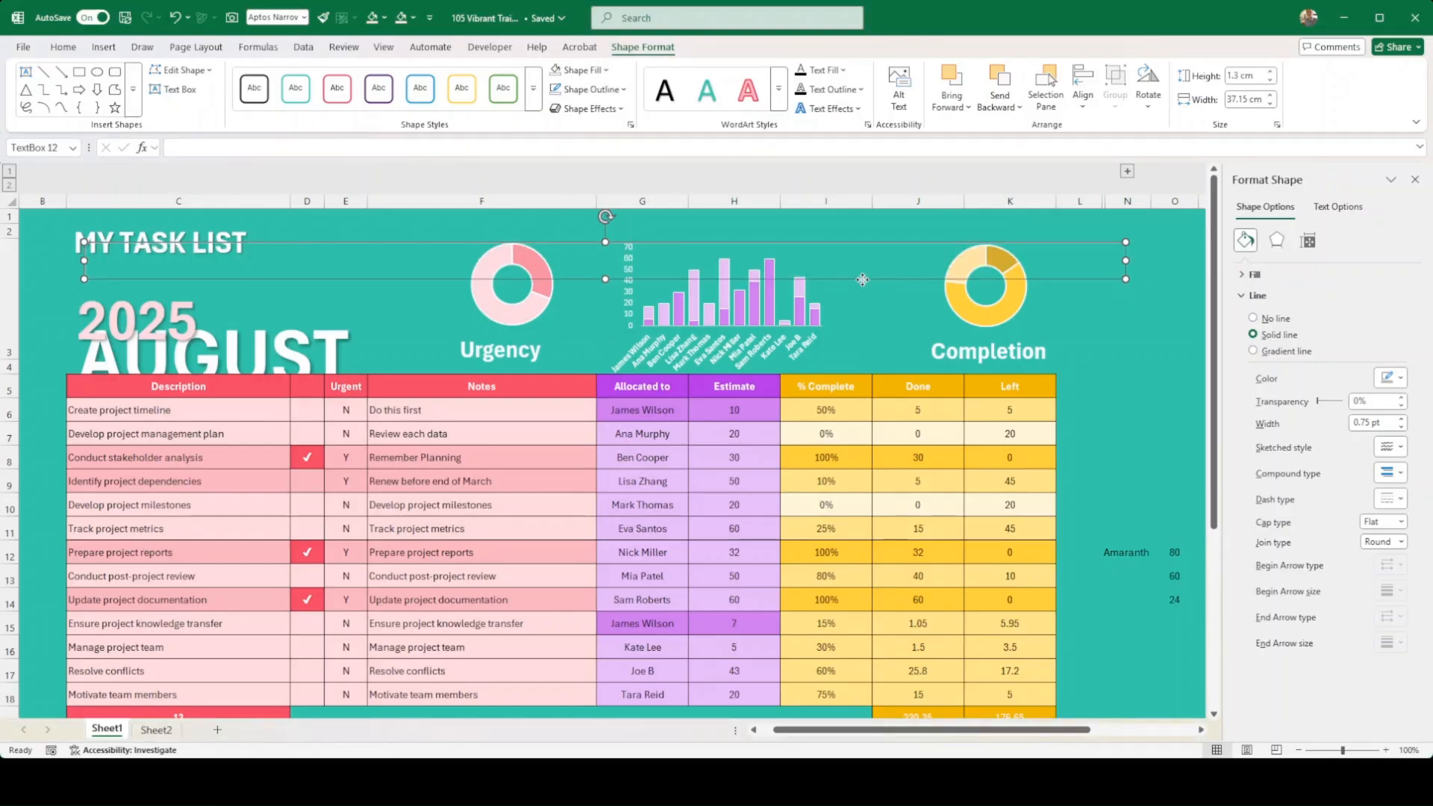
{"action": "left_click_drag", "start_coordinate": [862, 280], "coordinate": [857, 280]}
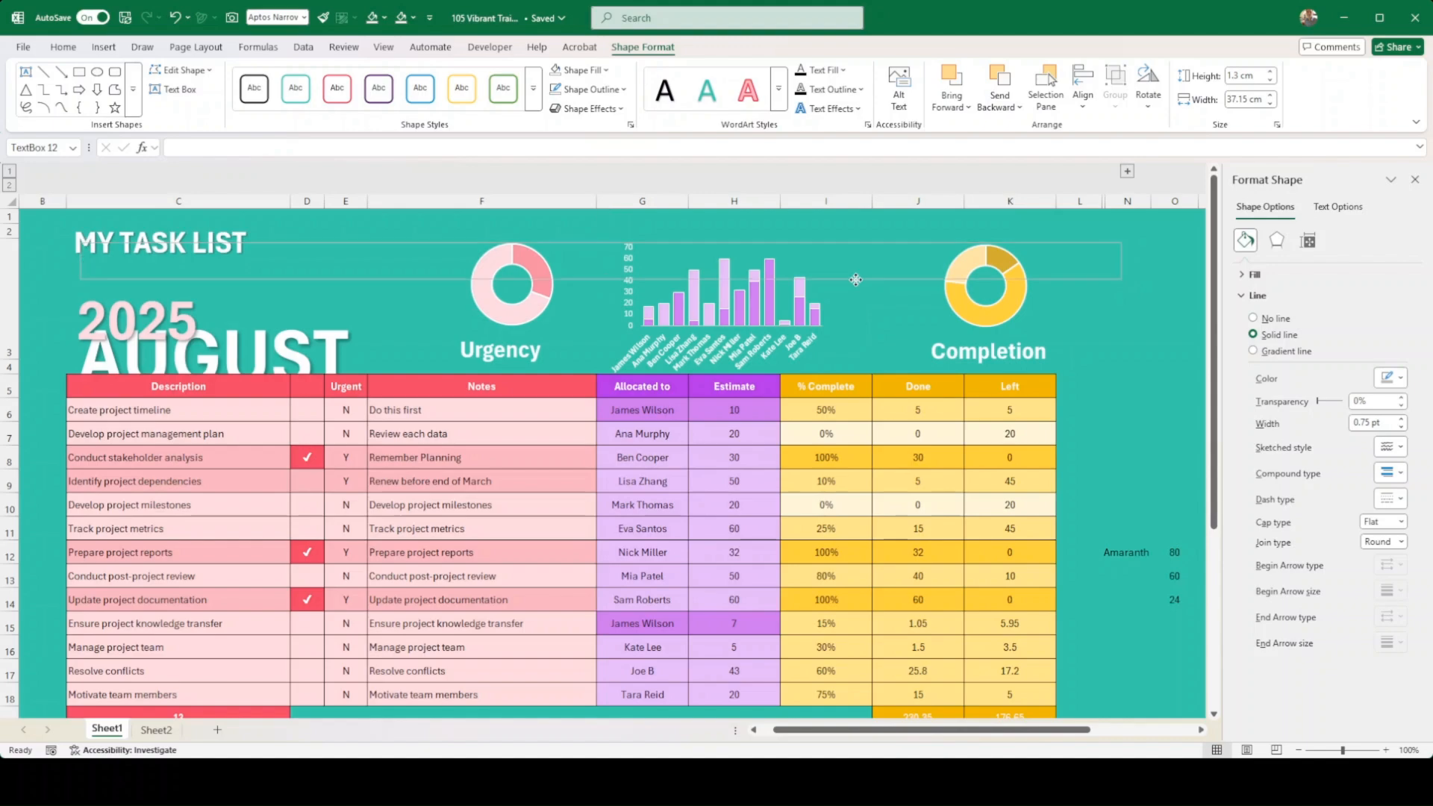
Move the MY TASK LIST title slightly down toward 2025 and select the wide transparent text box across the charts.
{"action": "left_click", "coordinate": [252, 226]}
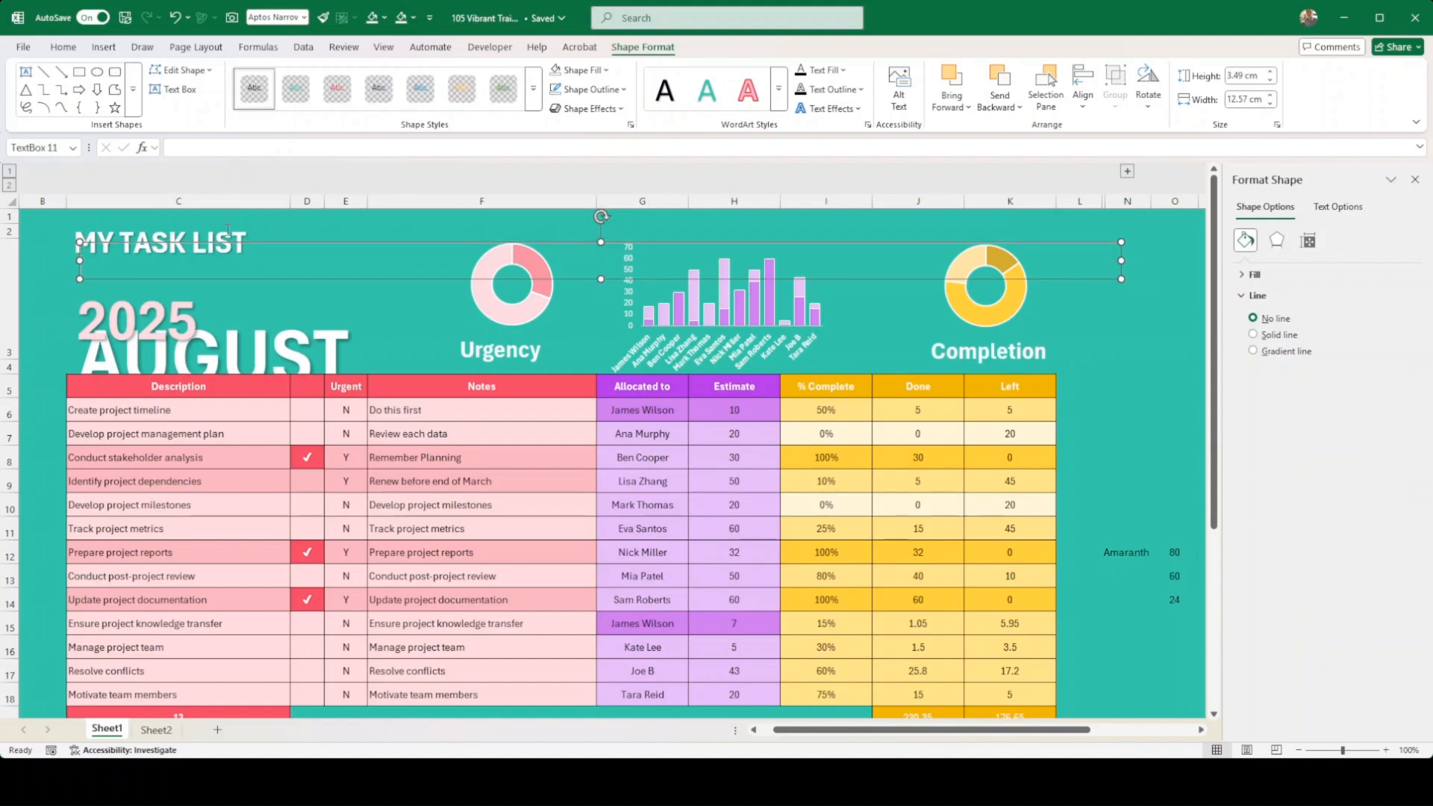
{"action": "left_click_drag", "start_coordinate": [262, 220], "coordinate": [266, 232]}
{"action": "left_click", "coordinate": [788, 243]}
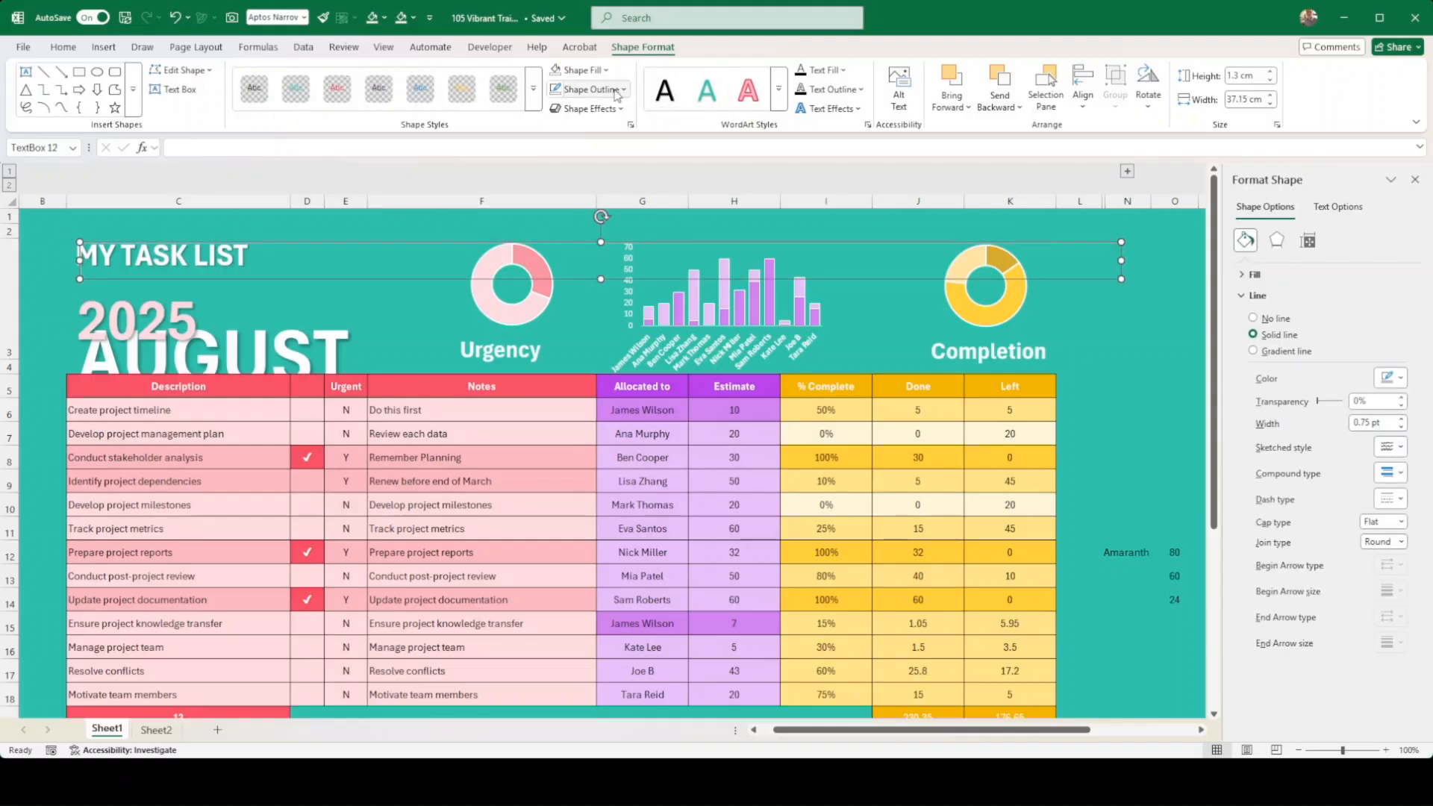
Give the wide transparent text box across the charts a dark outline, then delete the box.
{"action": "left_click", "coordinate": [574, 187]}
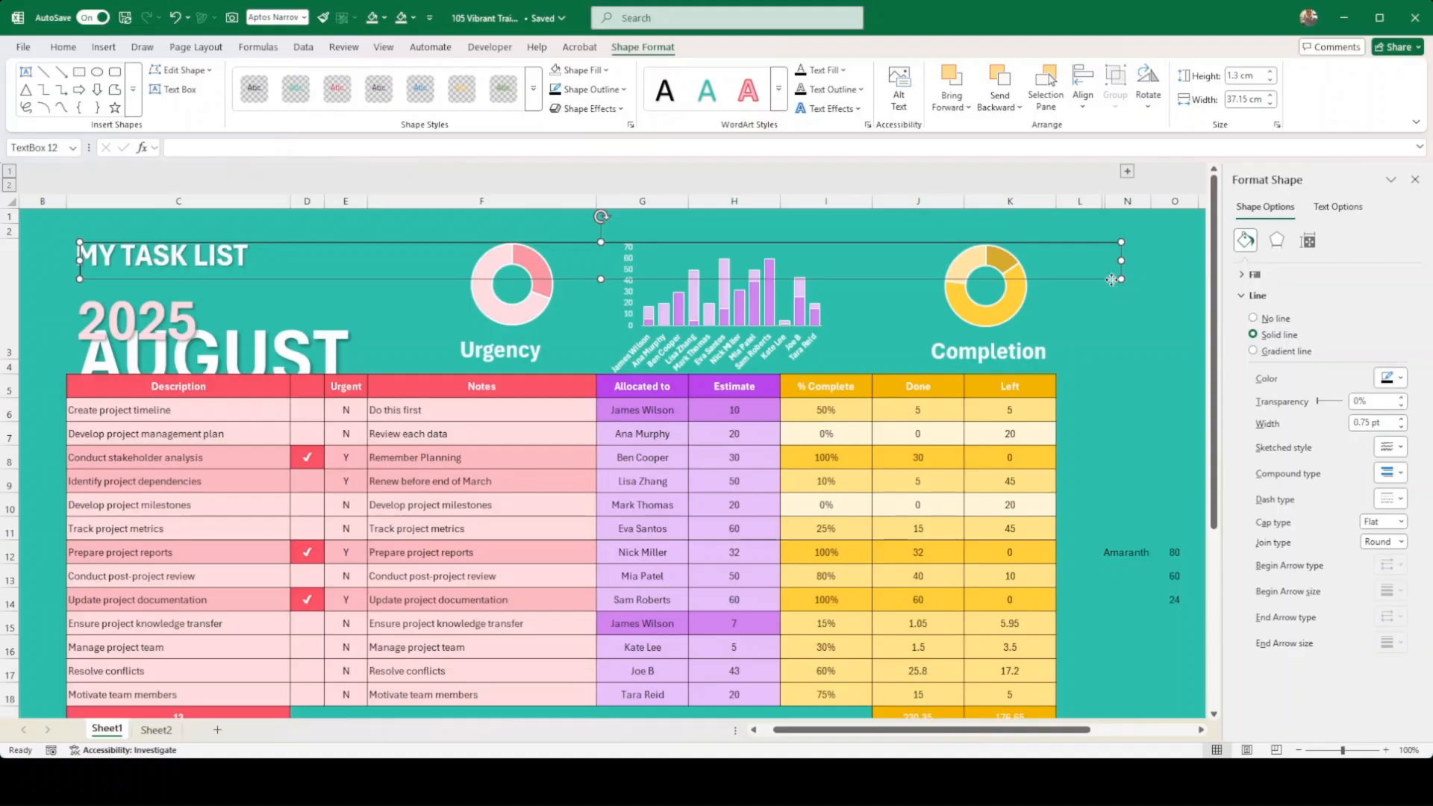
{"action": "left_click_drag", "start_coordinate": [1112, 280], "coordinate": [1181, 607]}
{"action": "left_click", "coordinate": [1164, 521]}
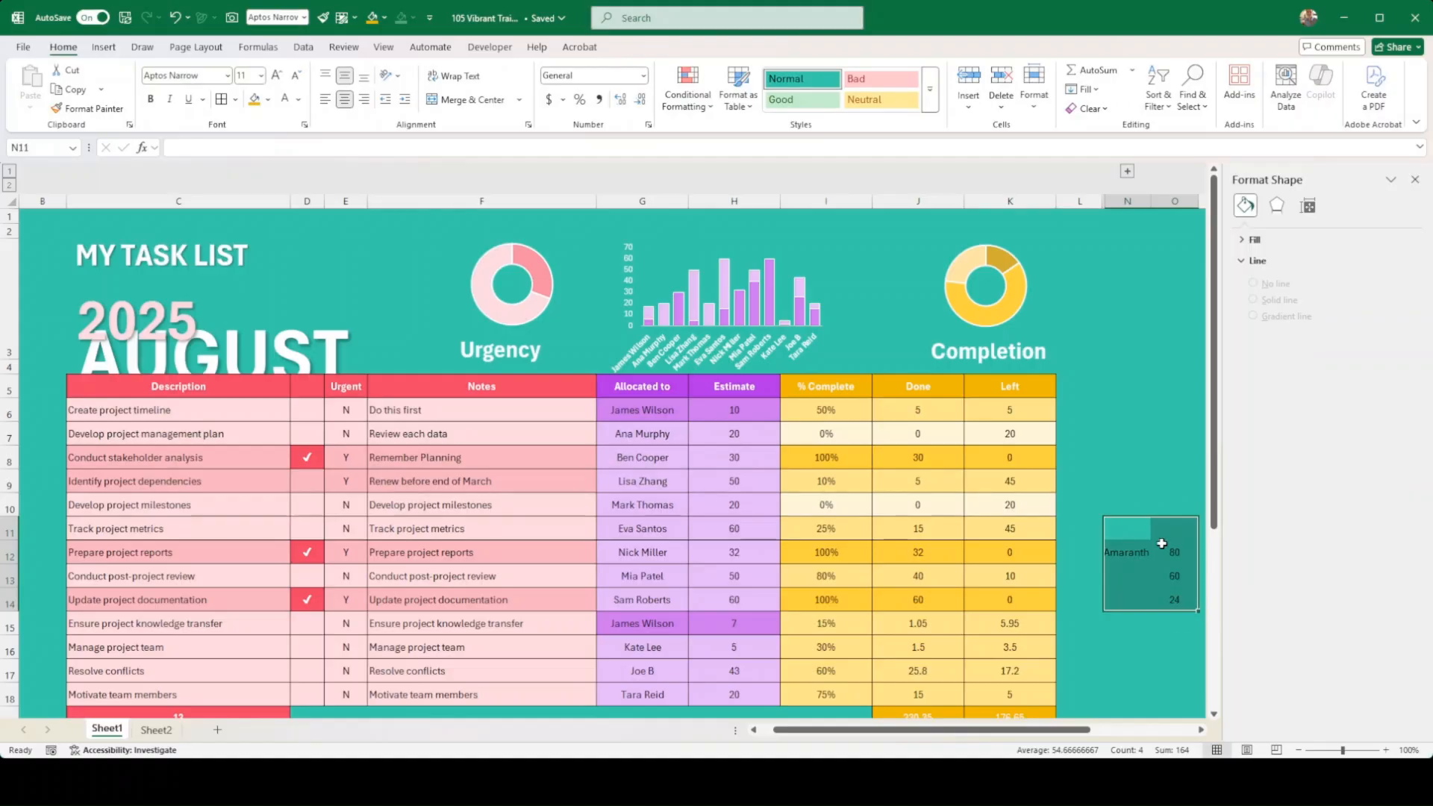
Add borders to the Urgent Tasks and Not urgent Tasks cells K27:L28 below the main table.
{"action": "scroll", "coordinate": [1150, 523], "scroll_direction": "down", "scroll_amount": 2}
{"action": "scroll", "coordinate": [1129, 471], "scroll_direction": "down", "scroll_amount": 2}
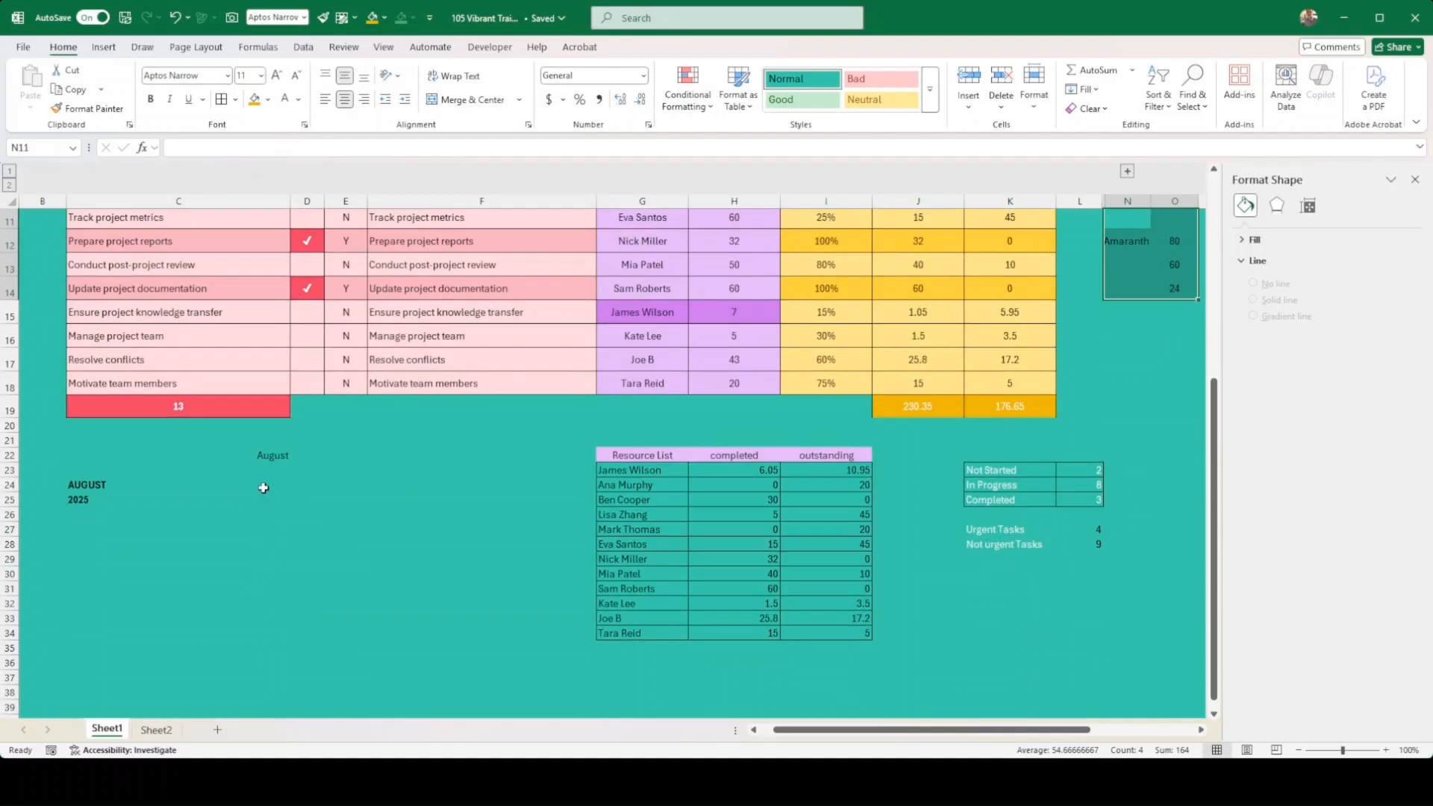
{"action": "left_click_drag", "start_coordinate": [644, 457], "coordinate": [827, 456]}
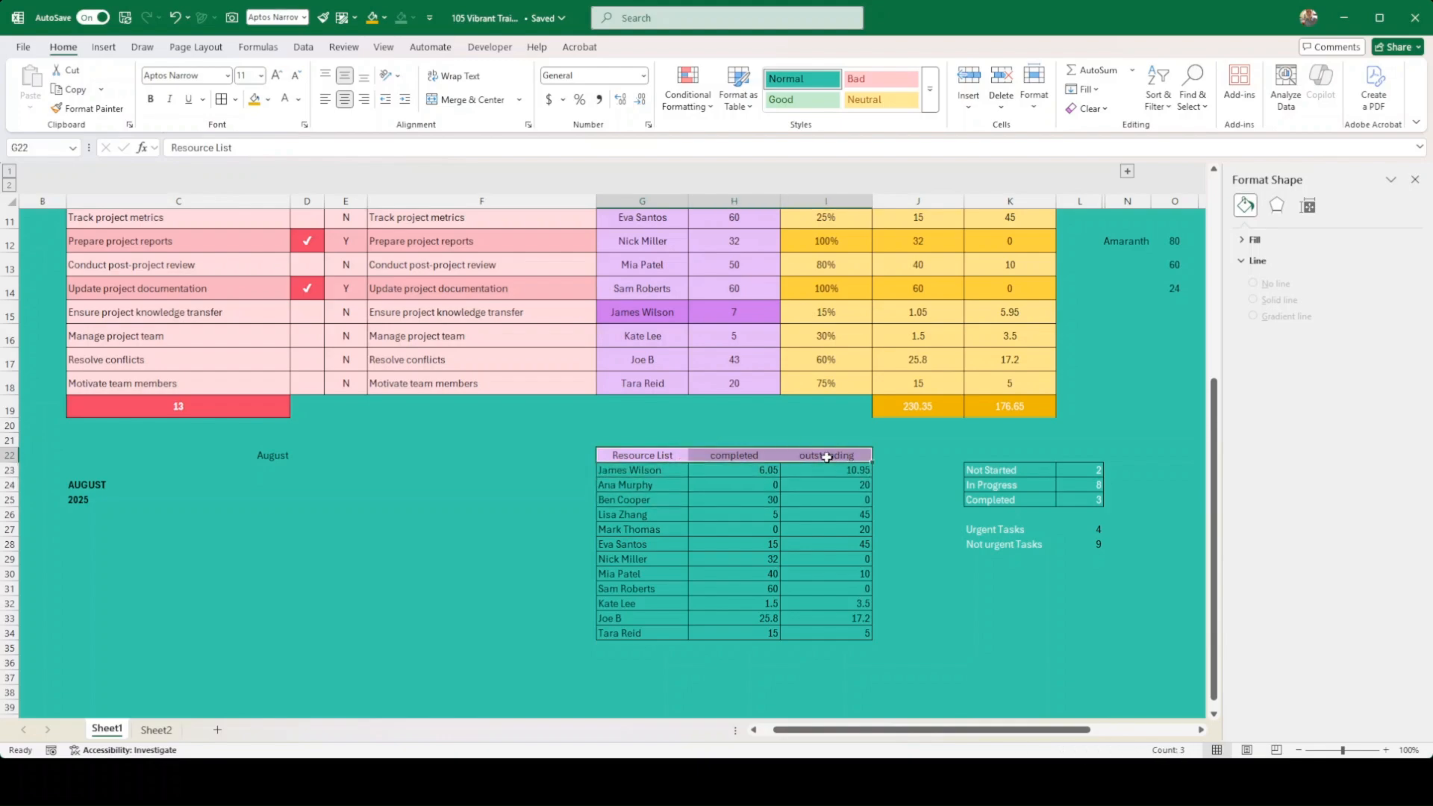
{"action": "left_click", "coordinate": [561, 468]}
{"action": "scroll", "coordinate": [664, 519], "scroll_direction": "up", "scroll_amount": 1}
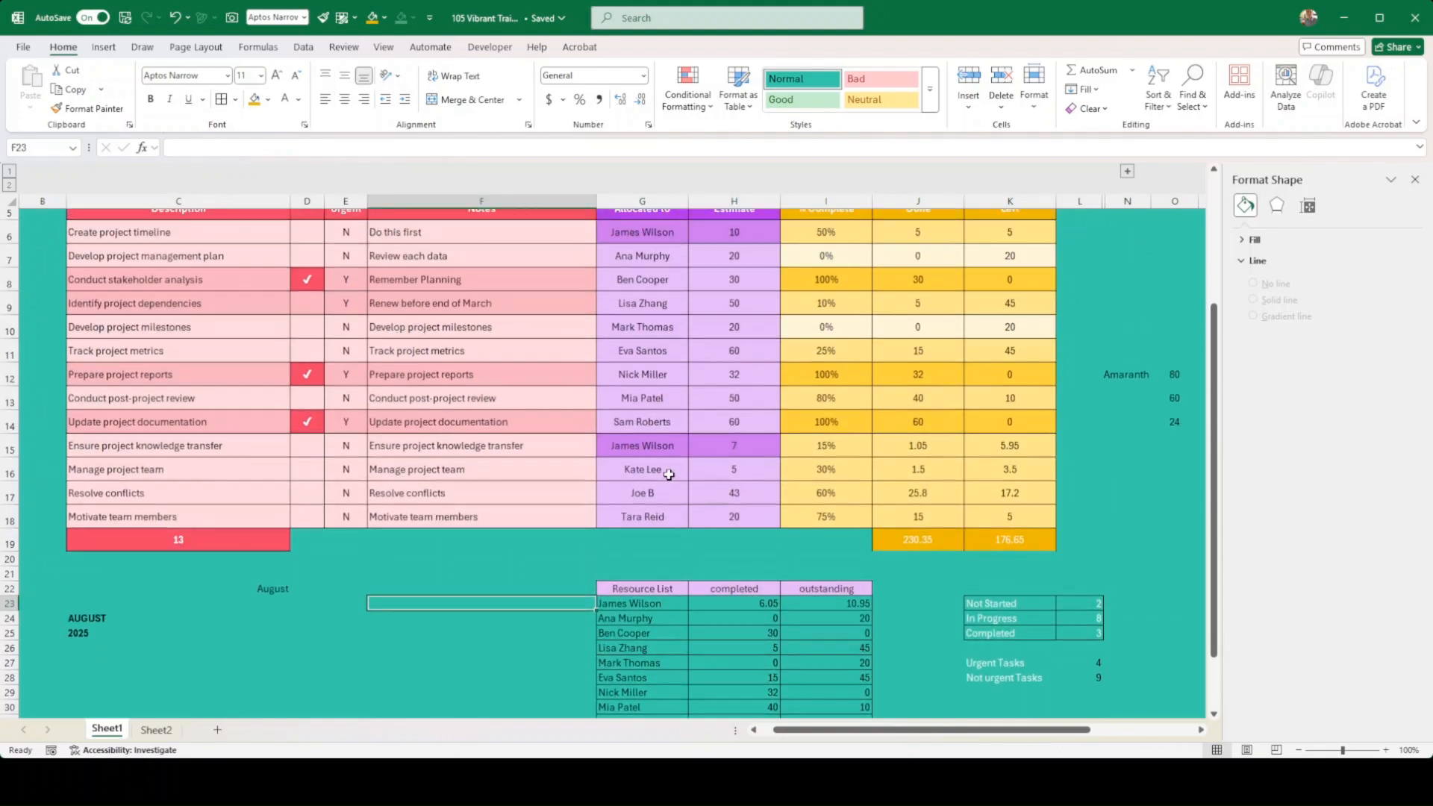
{"action": "scroll", "coordinate": [670, 475], "scroll_direction": "up", "scroll_amount": 1}
{"action": "left_click_drag", "start_coordinate": [1030, 665], "coordinate": [1098, 679]}
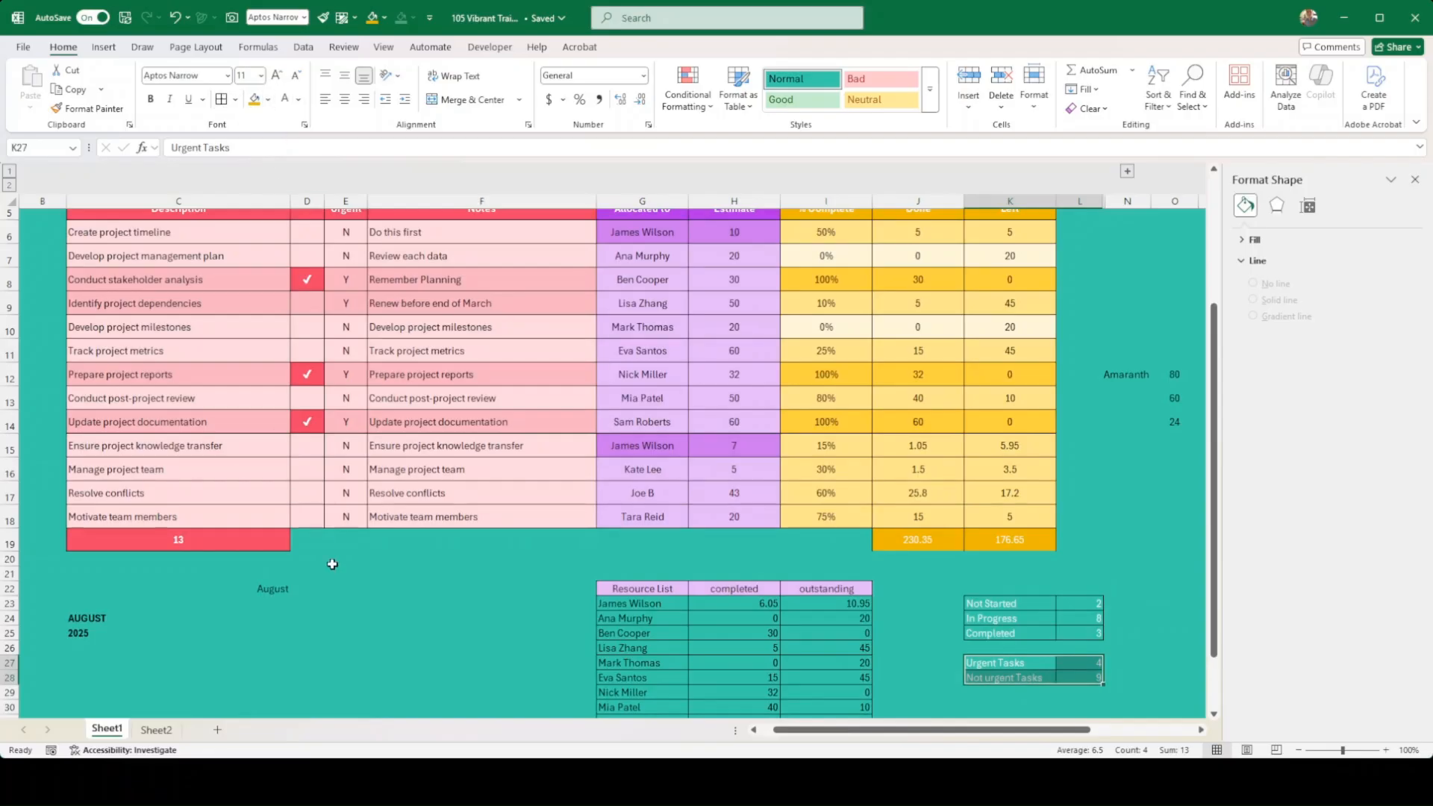
{"action": "left_click", "coordinate": [335, 623]}
Delete the leftover August entry from cell C22 below the task table.
{"action": "left_click", "coordinate": [278, 589]}
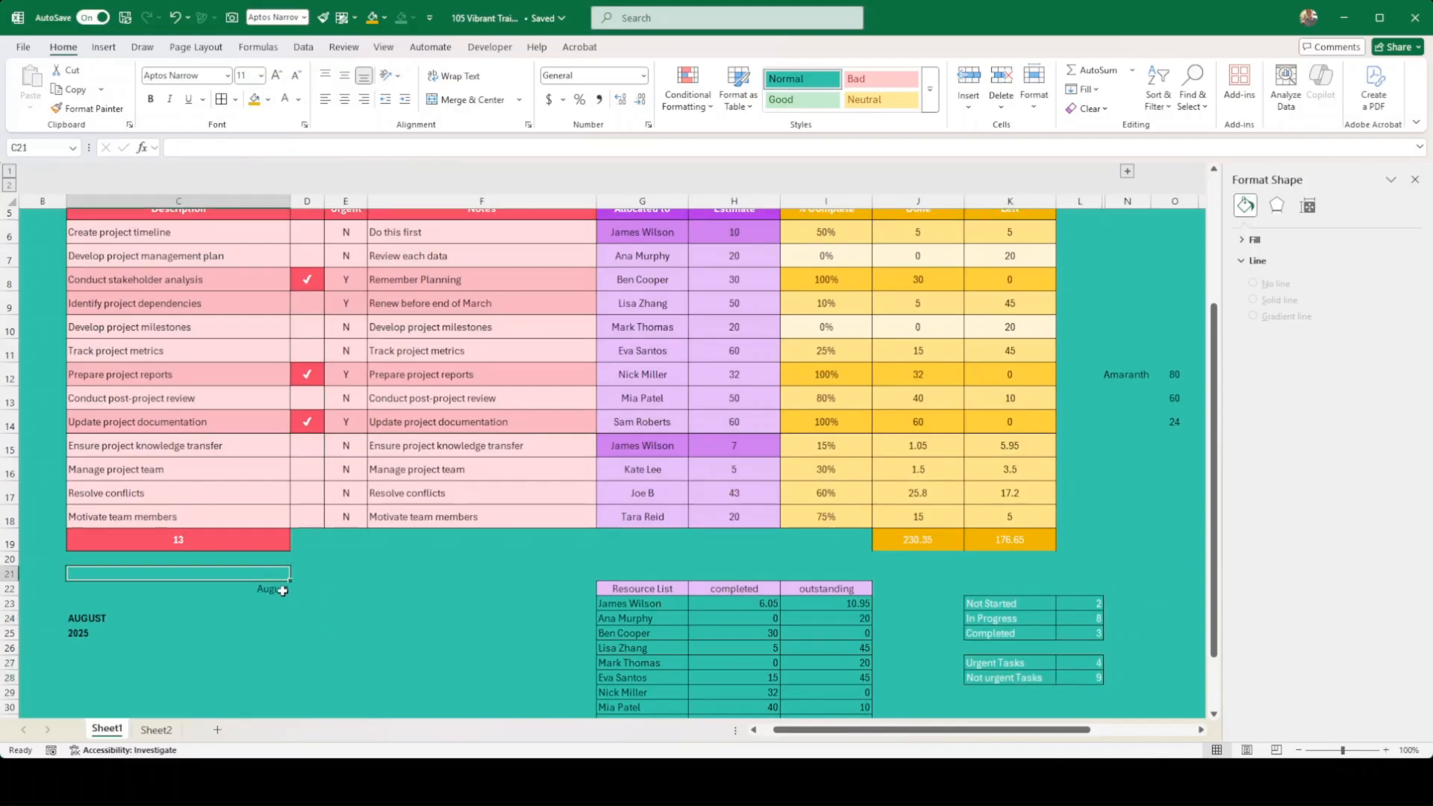
{"action": "key", "text": "Delete"}
{"action": "scroll", "coordinate": [378, 607], "scroll_direction": "up", "scroll_amount": 2}
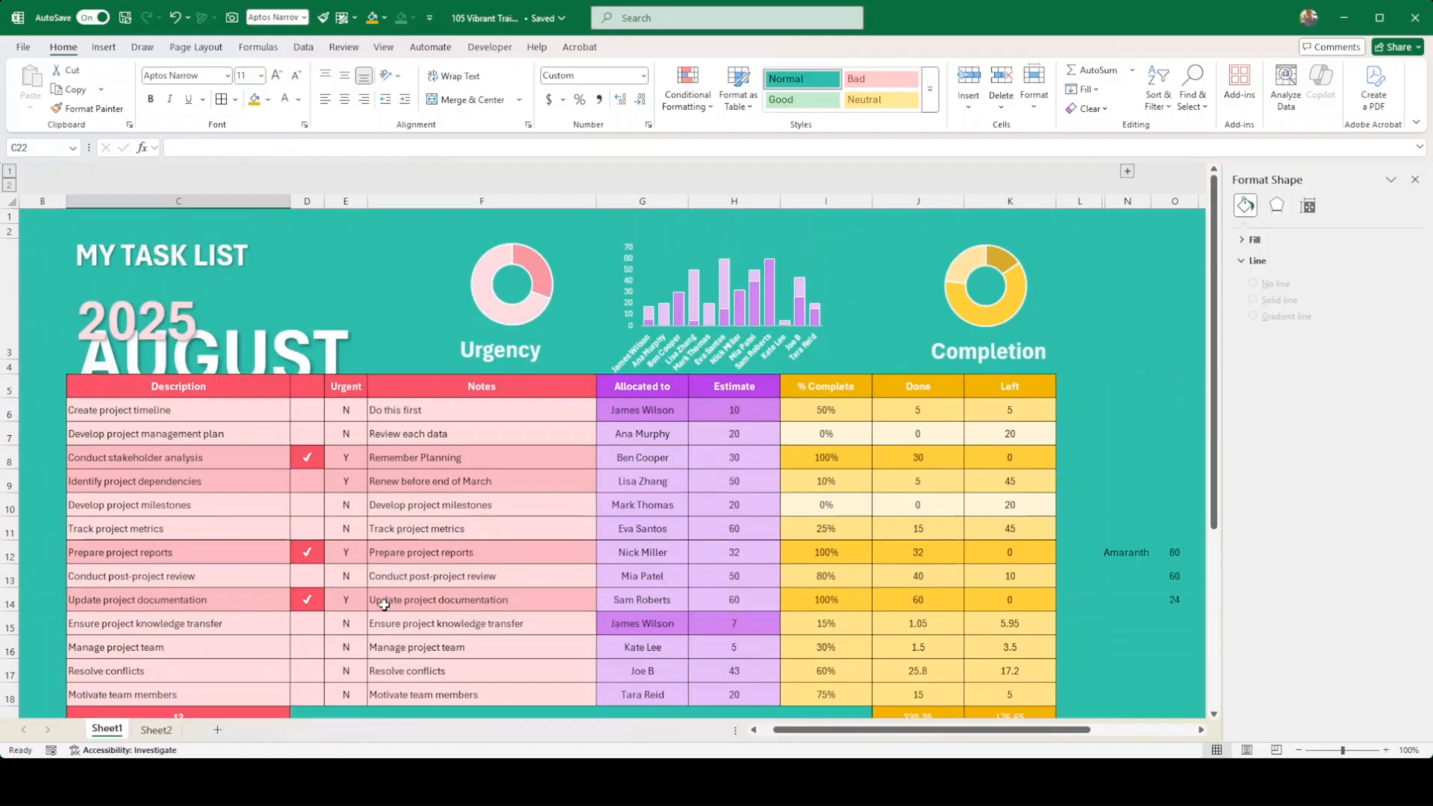
{"action": "scroll", "coordinate": [385, 613], "scroll_direction": "down", "scroll_amount": 1}
{"action": "left_click", "coordinate": [370, 646]}
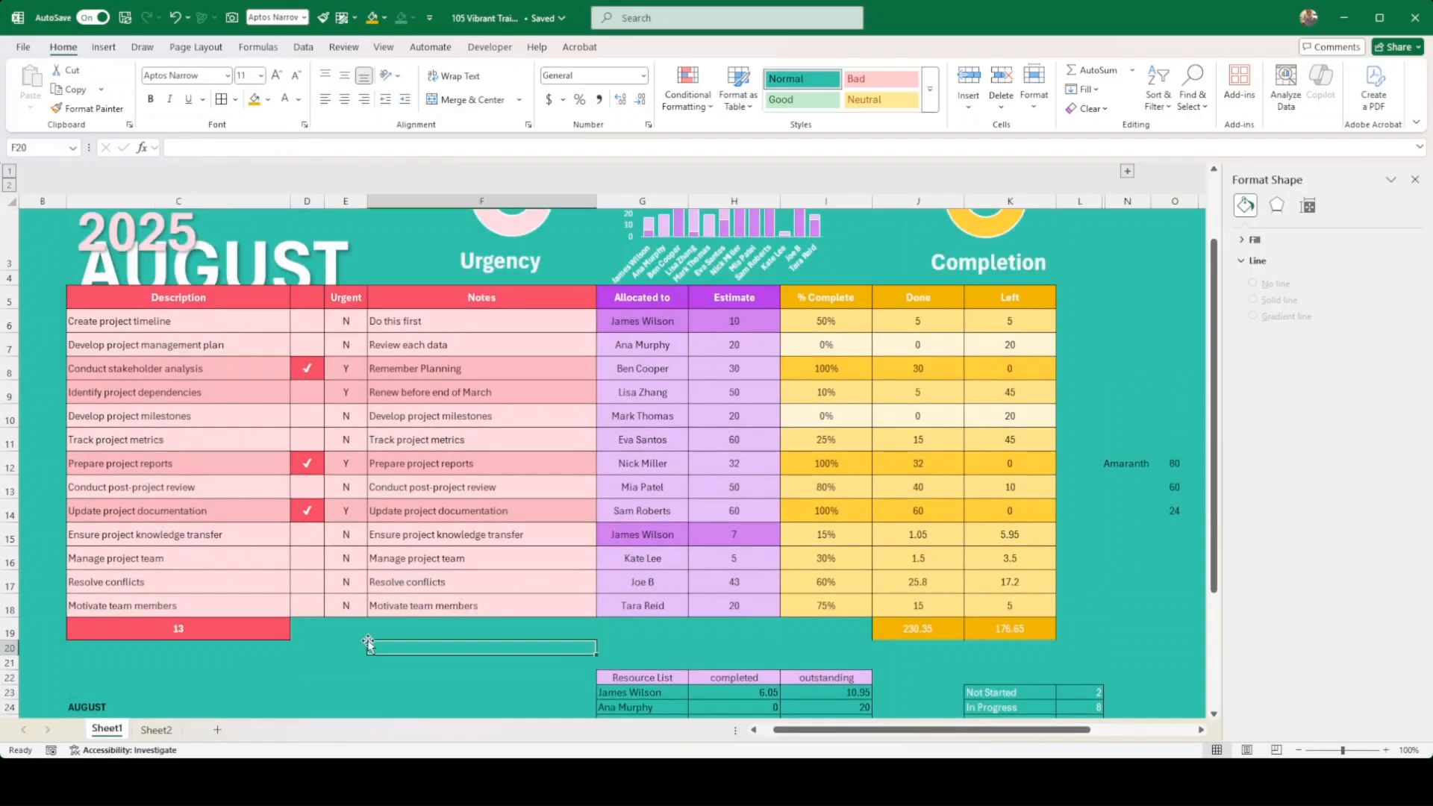
{"action": "scroll", "coordinate": [364, 643], "scroll_direction": "up", "scroll_amount": 1}
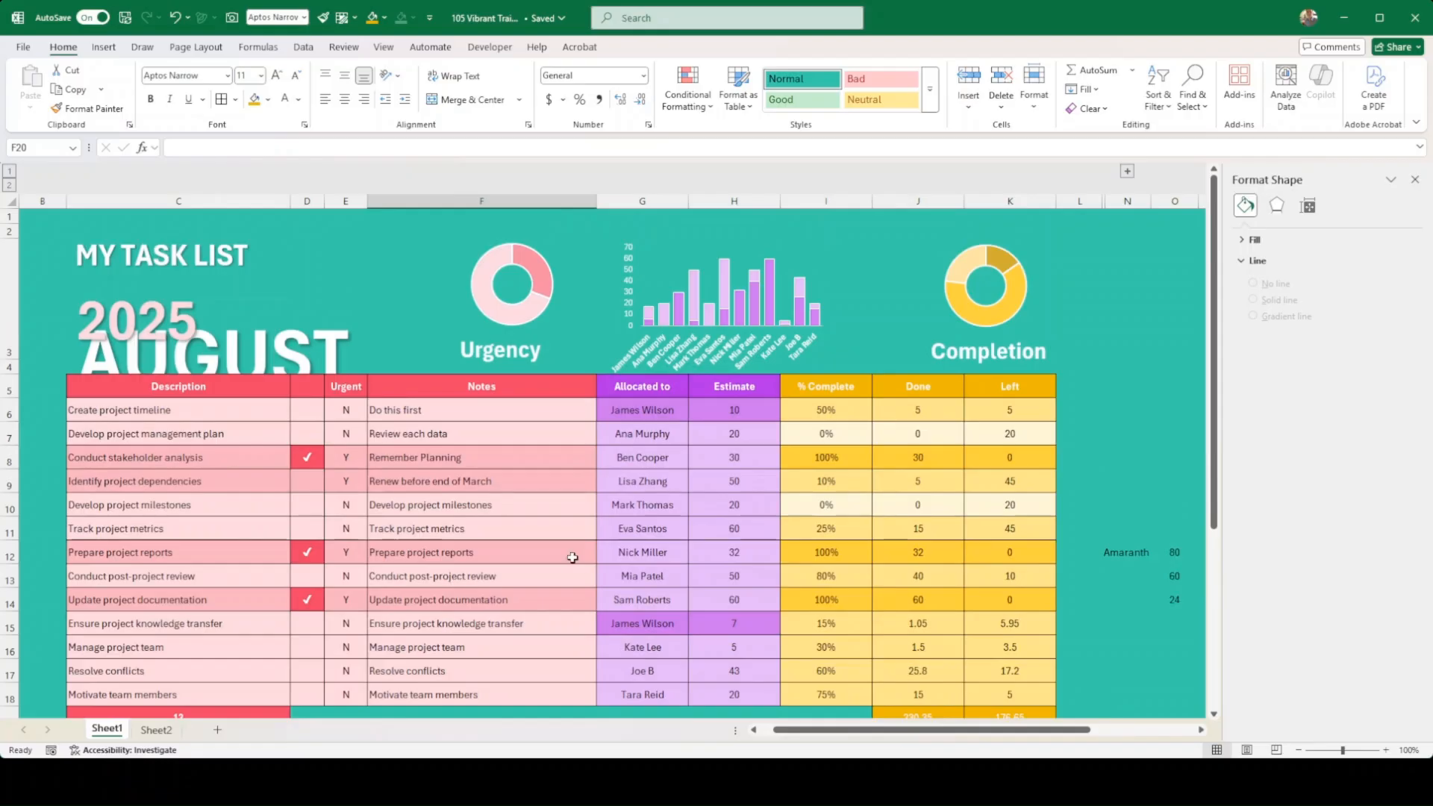
Inspect the Urgency doughnut's data series, then select the % Complete cell for Develop project milestones.
{"action": "left_click", "coordinate": [510, 357]}
{"action": "left_click", "coordinate": [514, 257]}
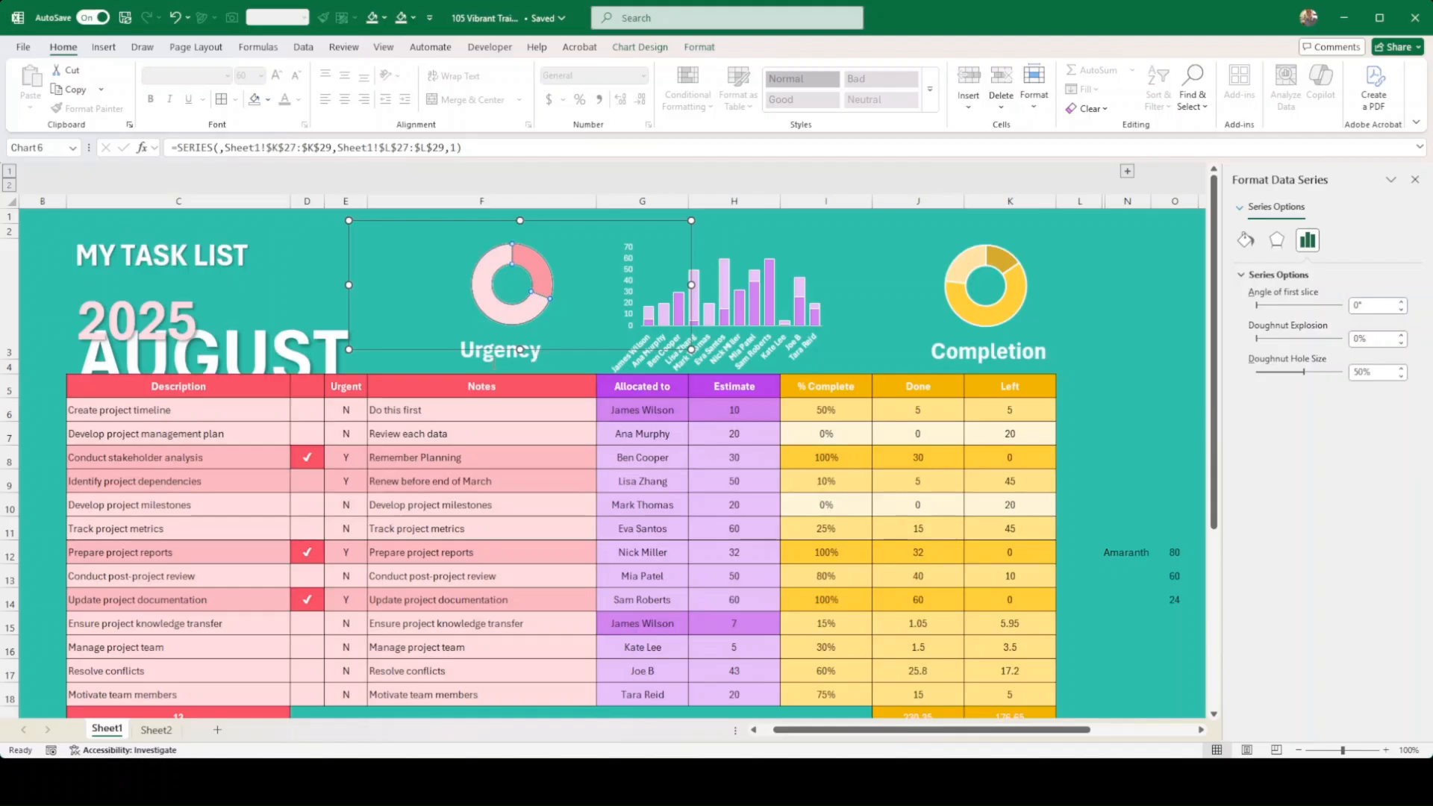
{"action": "left_click", "coordinate": [829, 512]}
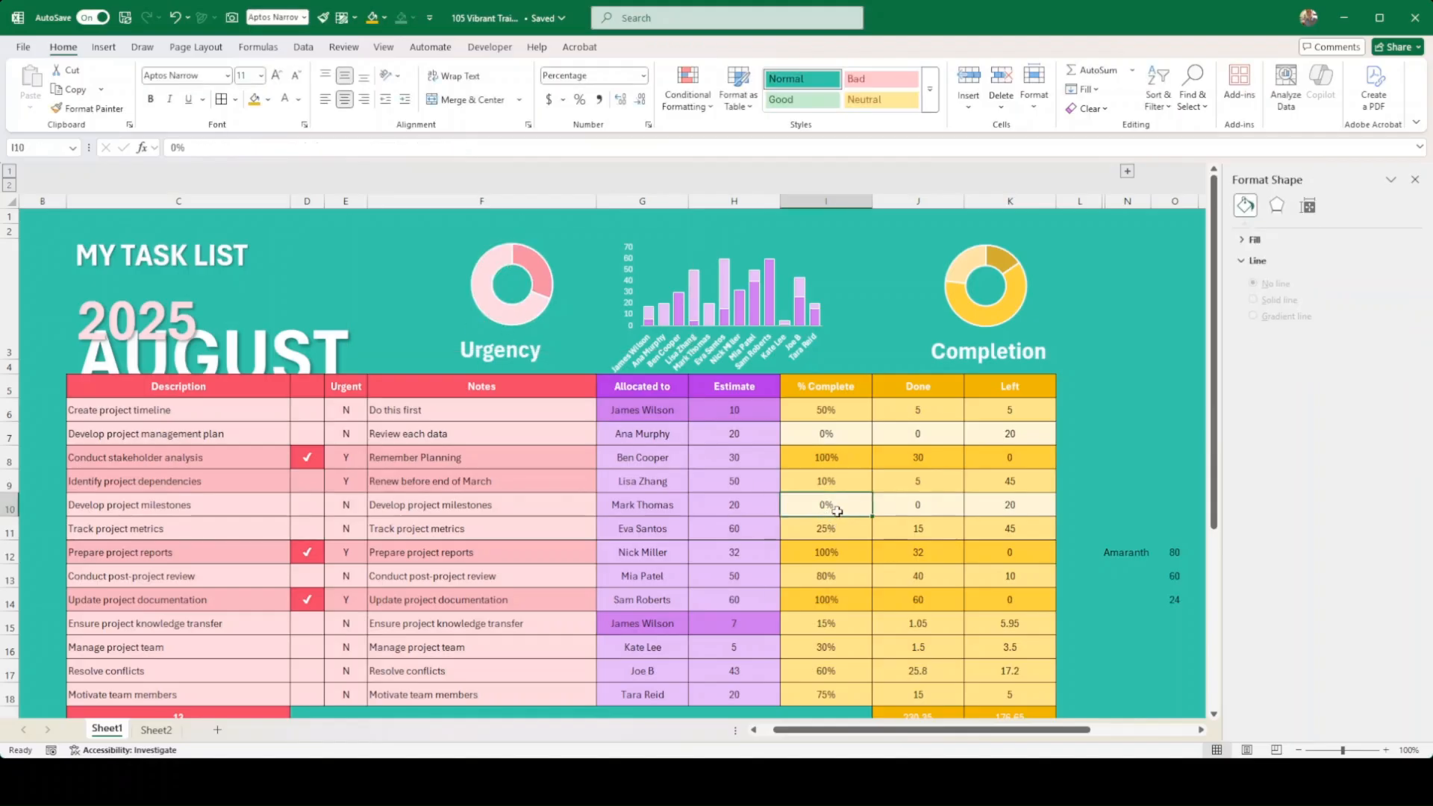